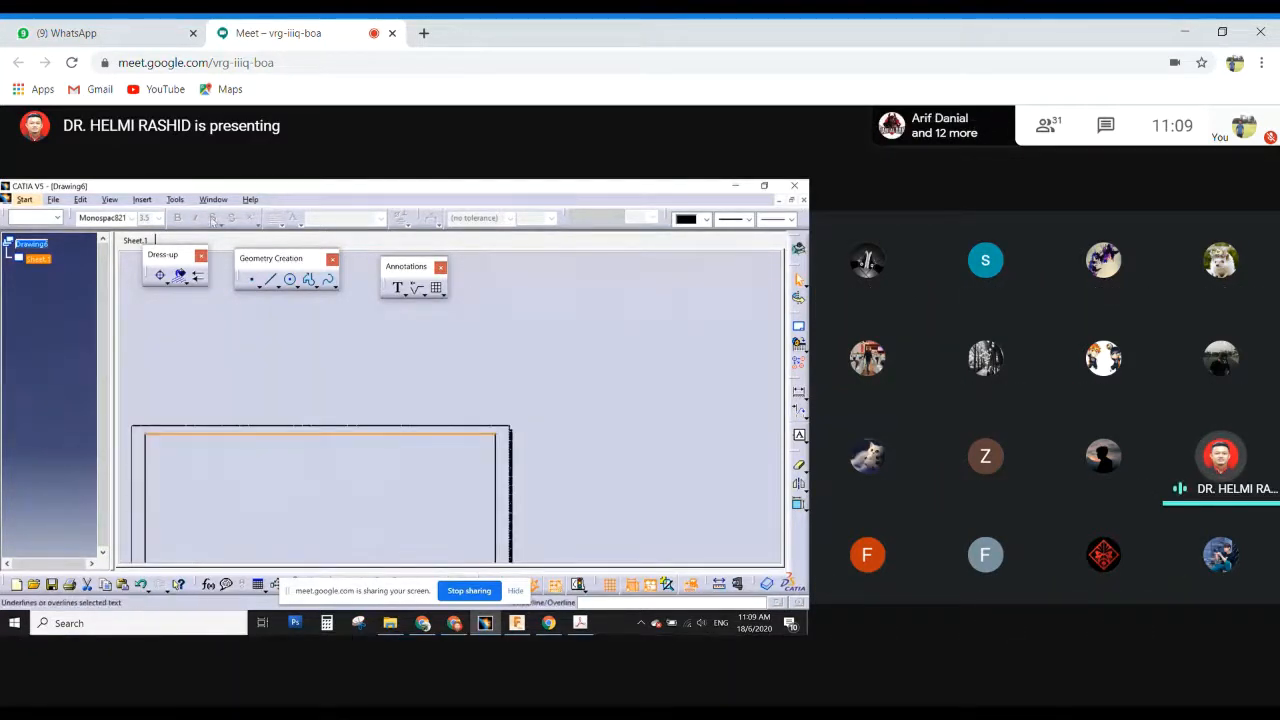
Switch to the Template 18June2020 drawing and bring its title block into close view.
{"action": "left_click", "coordinate": [213, 199]}
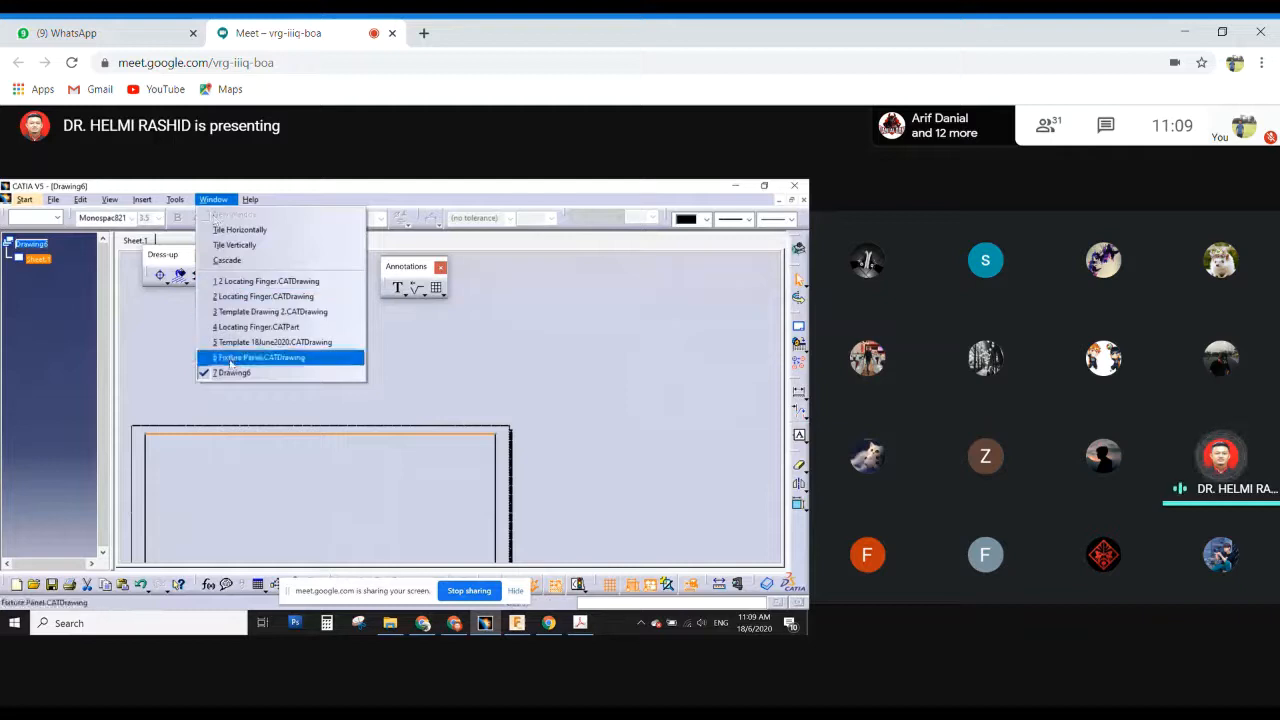
{"action": "left_click", "coordinate": [255, 342]}
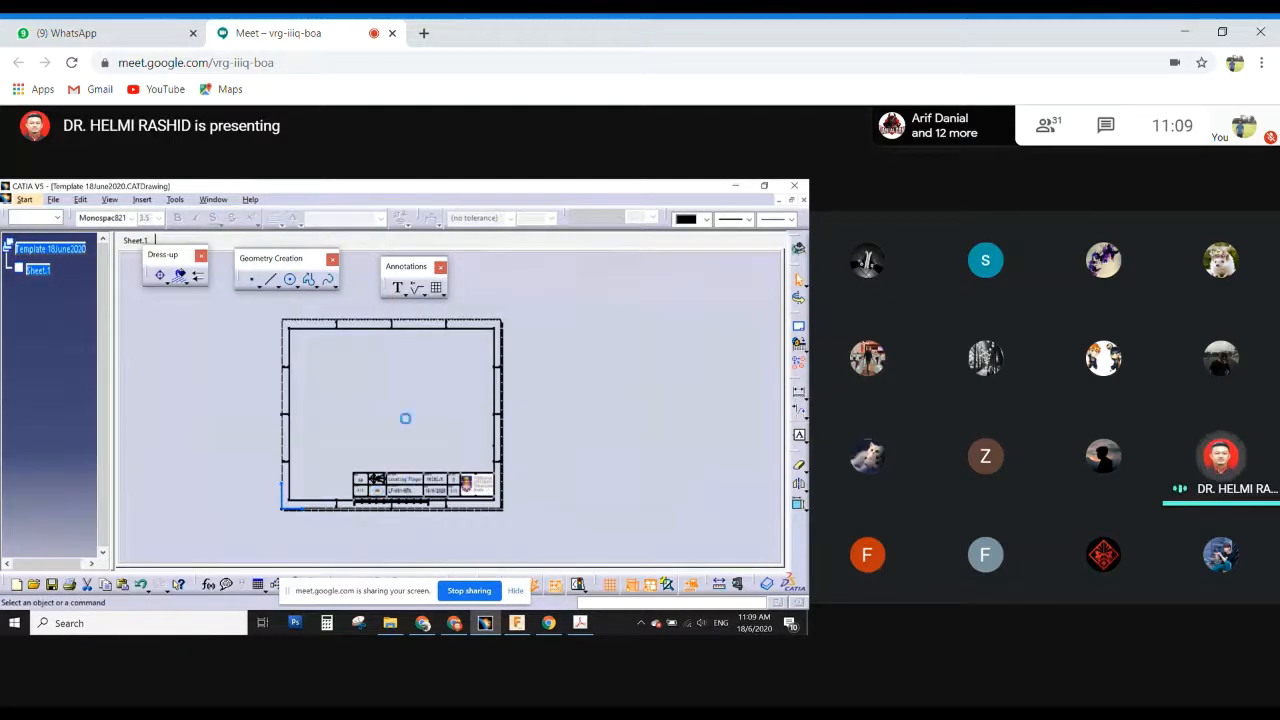
{"action": "middle_click_drag", "start_coordinate": [405, 418], "coordinate": [405, 375]}
{"action": "middle_click_drag", "start_coordinate": [405, 440], "coordinate": [383, 376], "text": "ctrl"}
{"action": "mouse_move", "coordinate": [383, 376]}
{"action": "middle_mouse_down"}
{"action": "mouse_move", "coordinate": [463, 437]}
{"action": "mouse_move", "coordinate": [574, 425]}
{"action": "mouse_move", "coordinate": [579, 441]}
{"action": "mouse_move", "coordinate": [508, 456]}
{"action": "mouse_move", "coordinate": [534, 383]}
{"action": "middle_mouse_up"}
{"action": "mouse_move", "coordinate": [345, 441]}
{"action": "middle_mouse_down"}
{"action": "mouse_move", "coordinate": [462, 423]}
{"action": "mouse_move", "coordinate": [463, 487]}
{"action": "middle_mouse_up"}
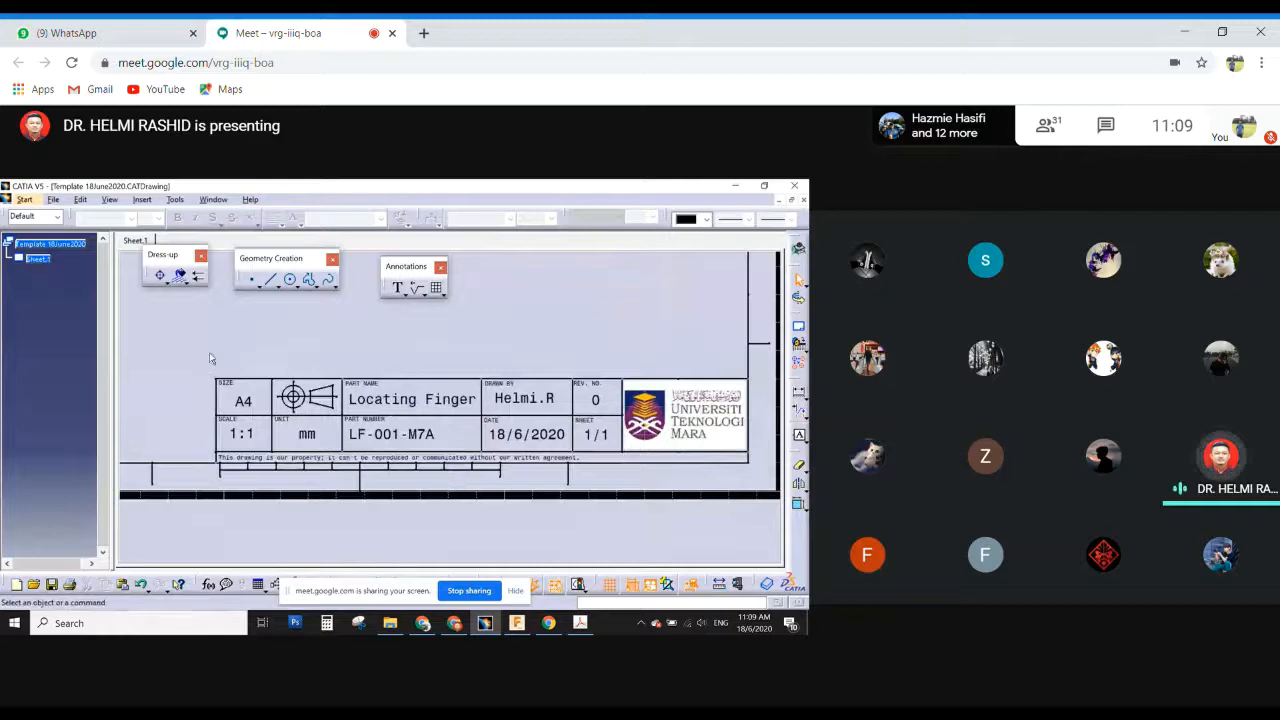
Examine the title block's text entries: part name, part number, scale, drawn by, date, sheet and revision number.
{"action": "left_click", "coordinate": [452, 400]}
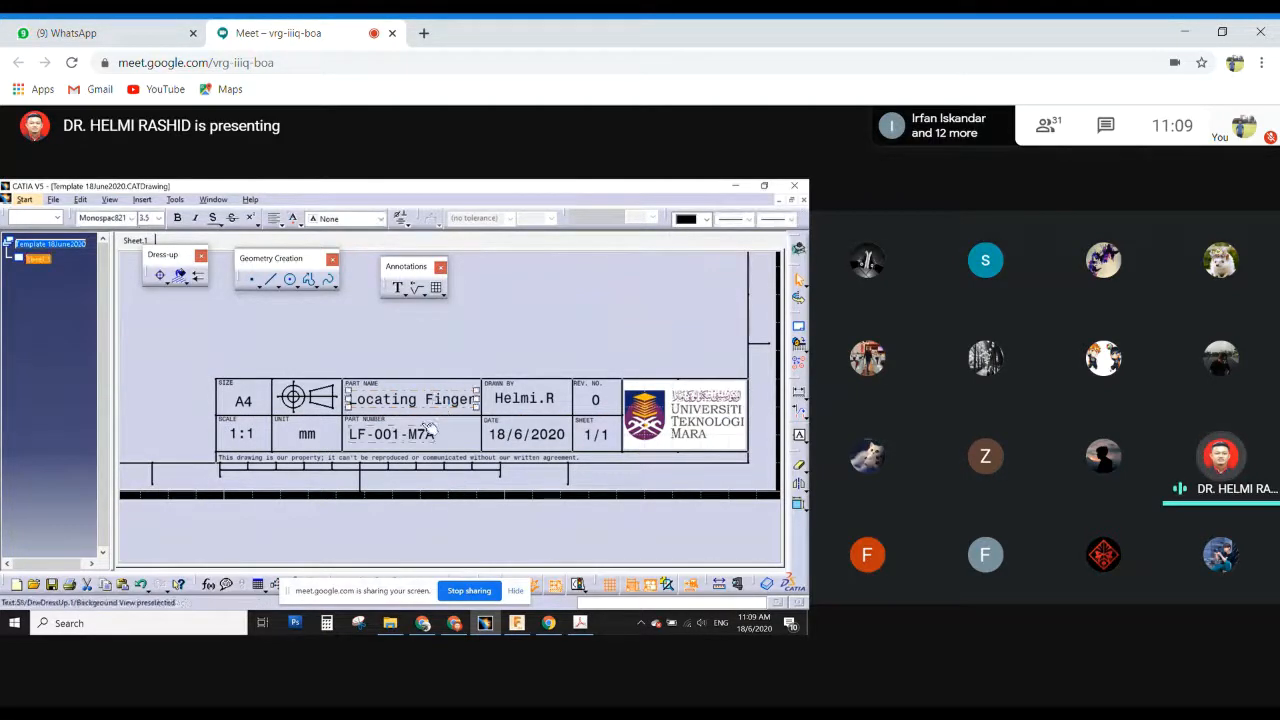
{"action": "left_click", "coordinate": [420, 434]}
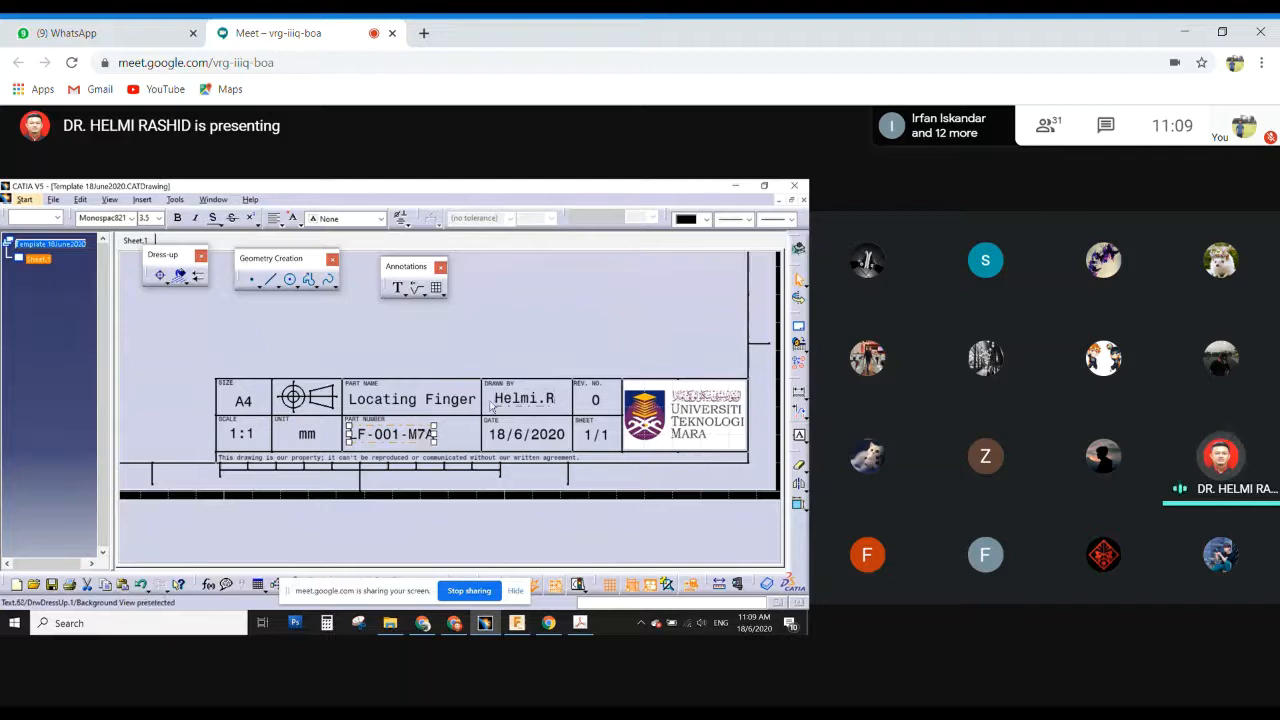
{"action": "left_click", "coordinate": [242, 436]}
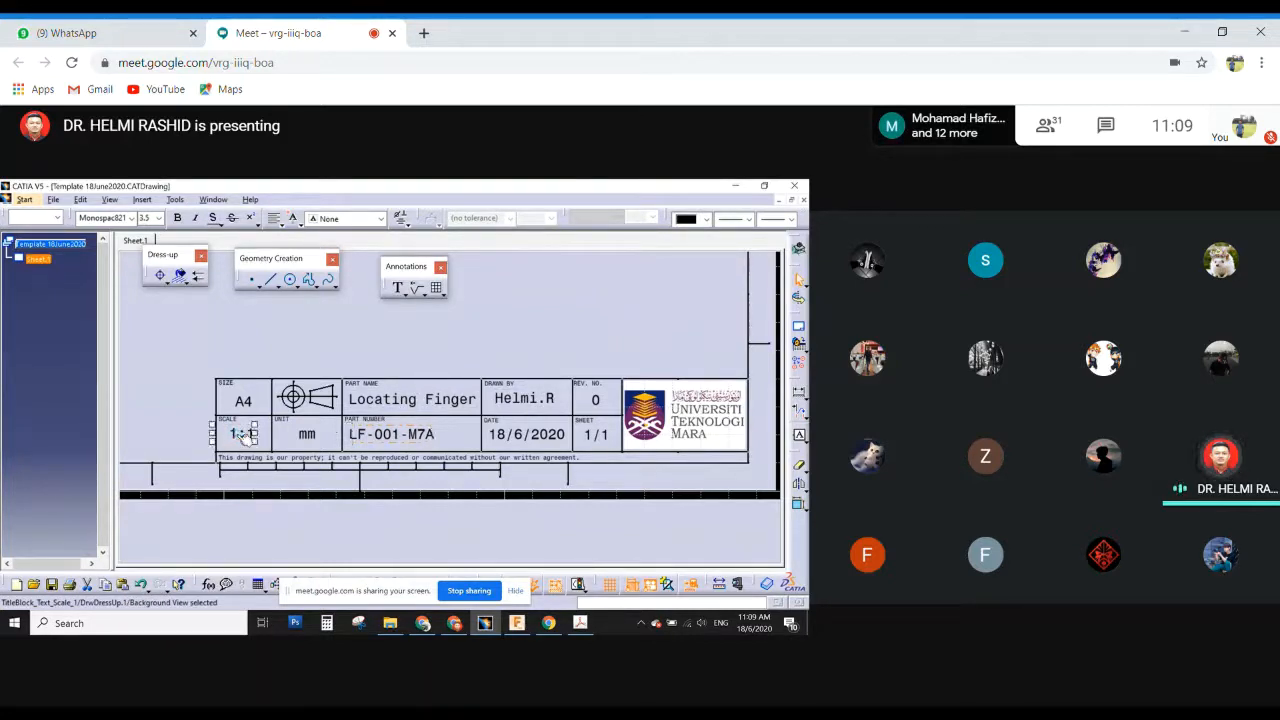
{"action": "left_click", "coordinate": [362, 404]}
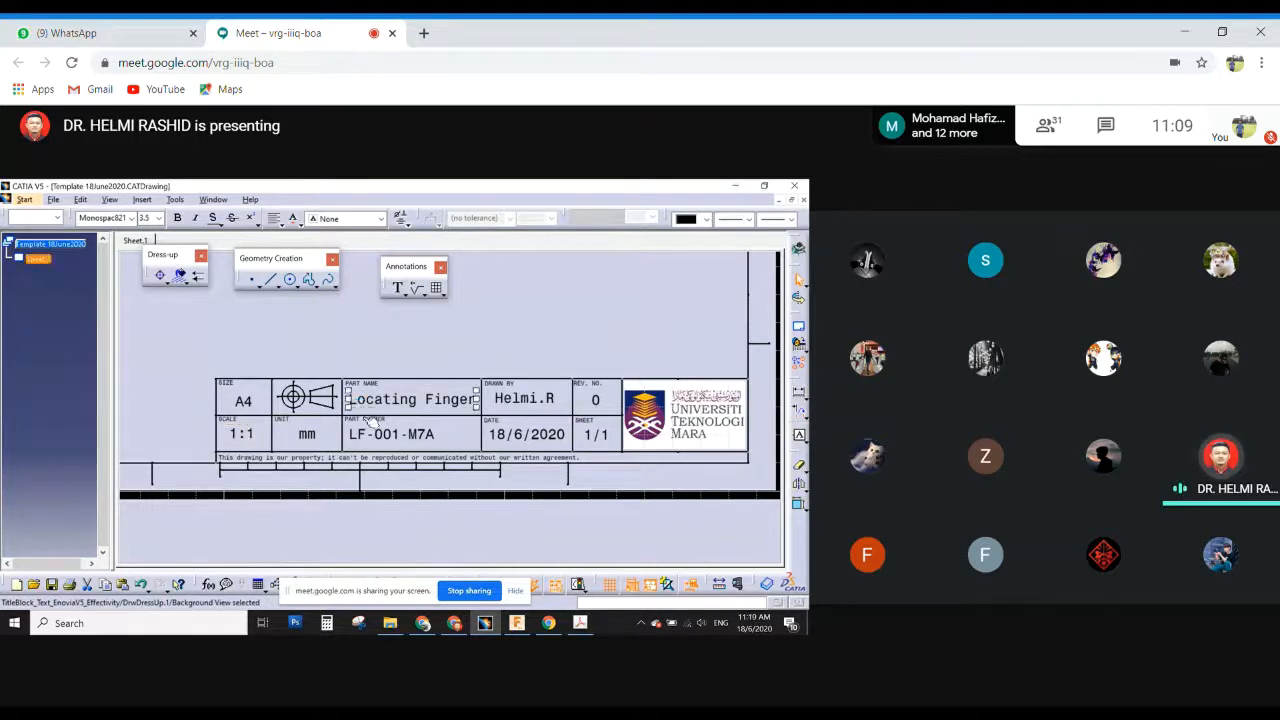
{"action": "left_click", "coordinate": [380, 432]}
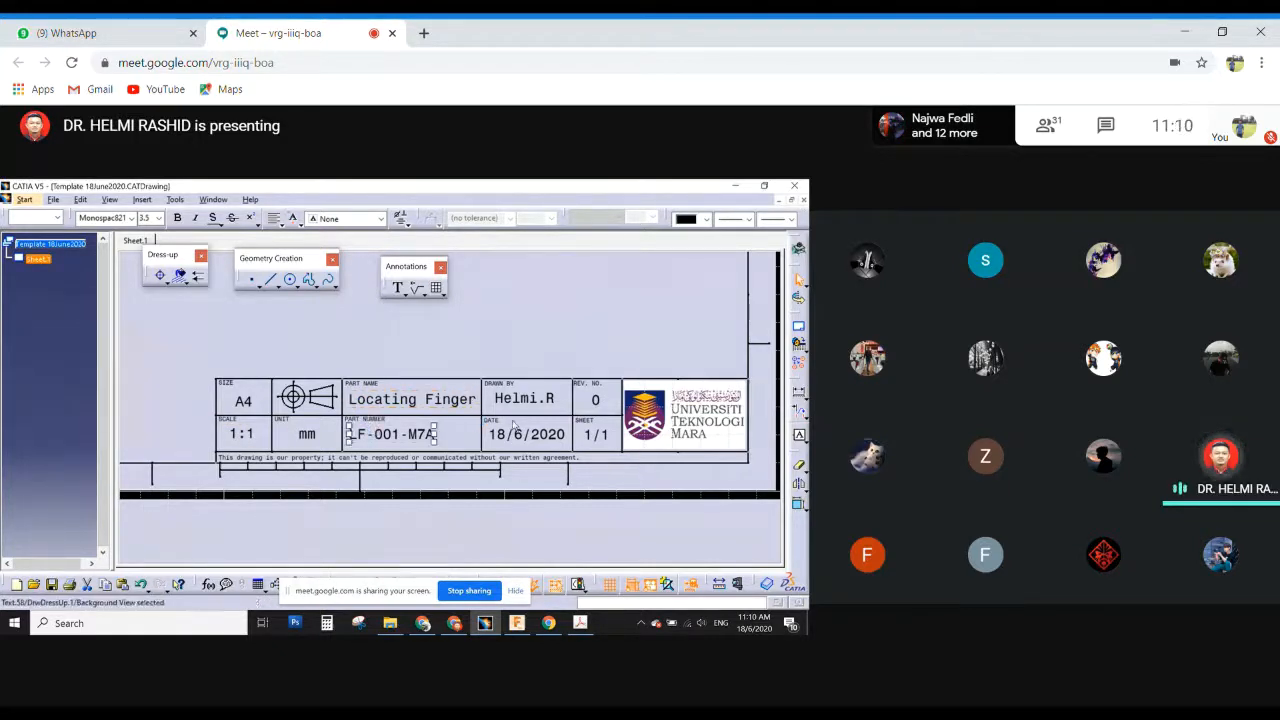
{"action": "left_click", "coordinate": [520, 399]}
{"action": "left_click", "coordinate": [524, 437]}
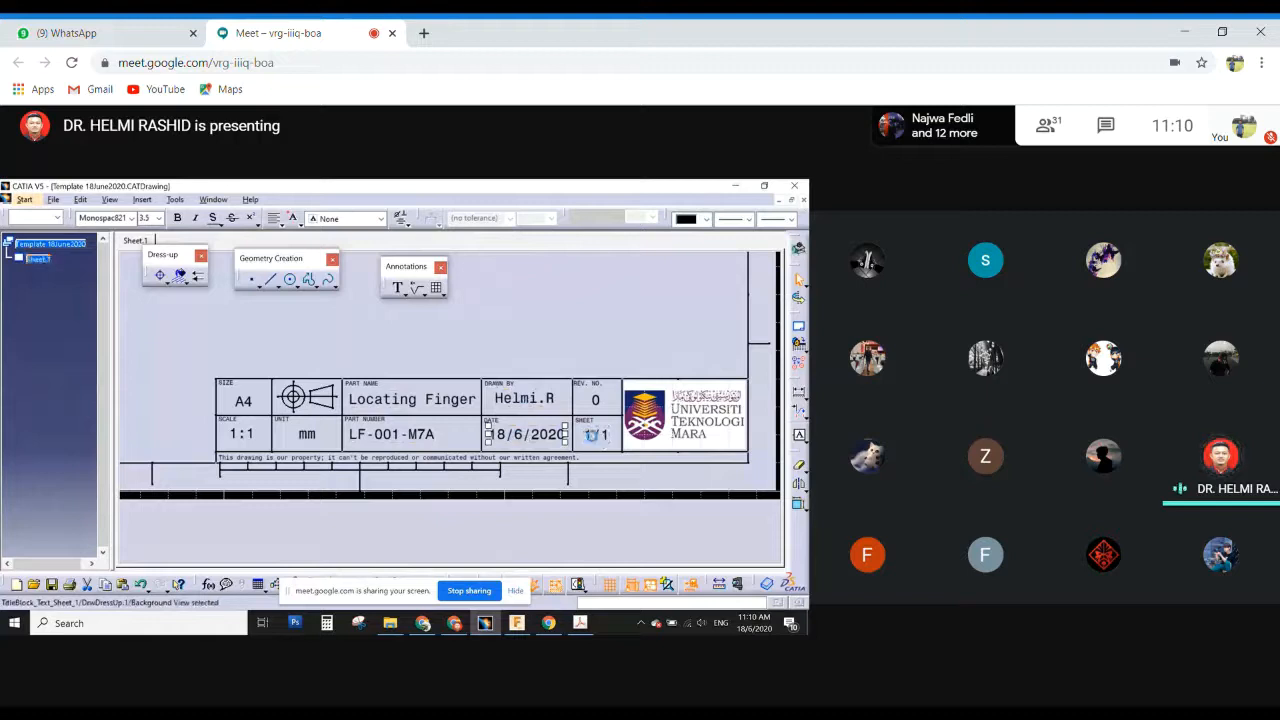
{"action": "left_click", "coordinate": [592, 434]}
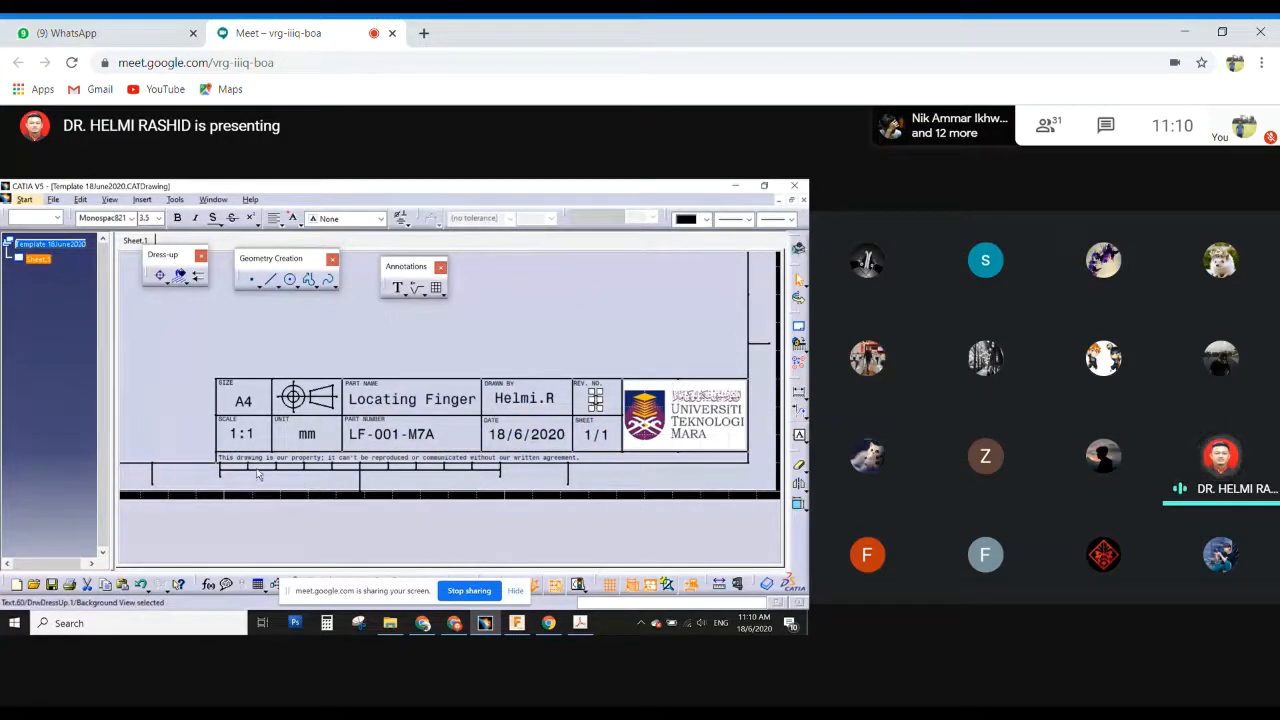
{"action": "left_click", "coordinate": [278, 355]}
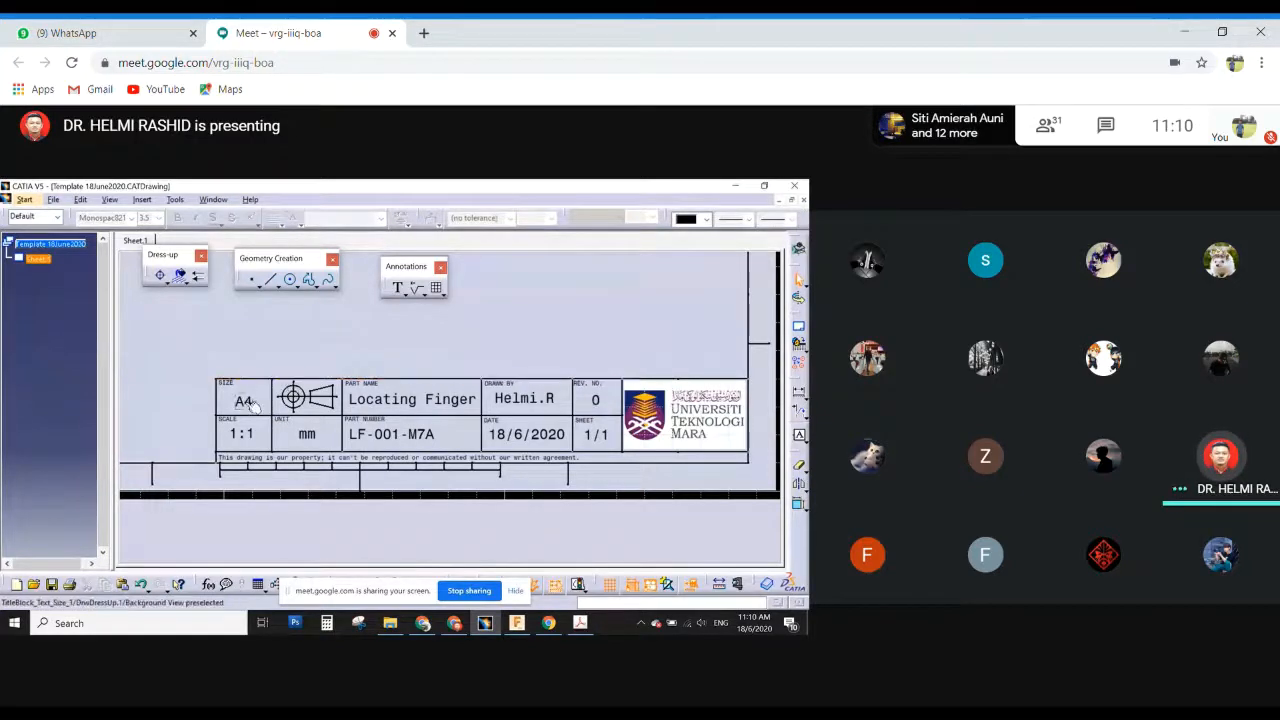
Nudge the A4 text slightly up in the title block's size cell and switch from sheet background to working views.
{"action": "left_click", "coordinate": [246, 401]}
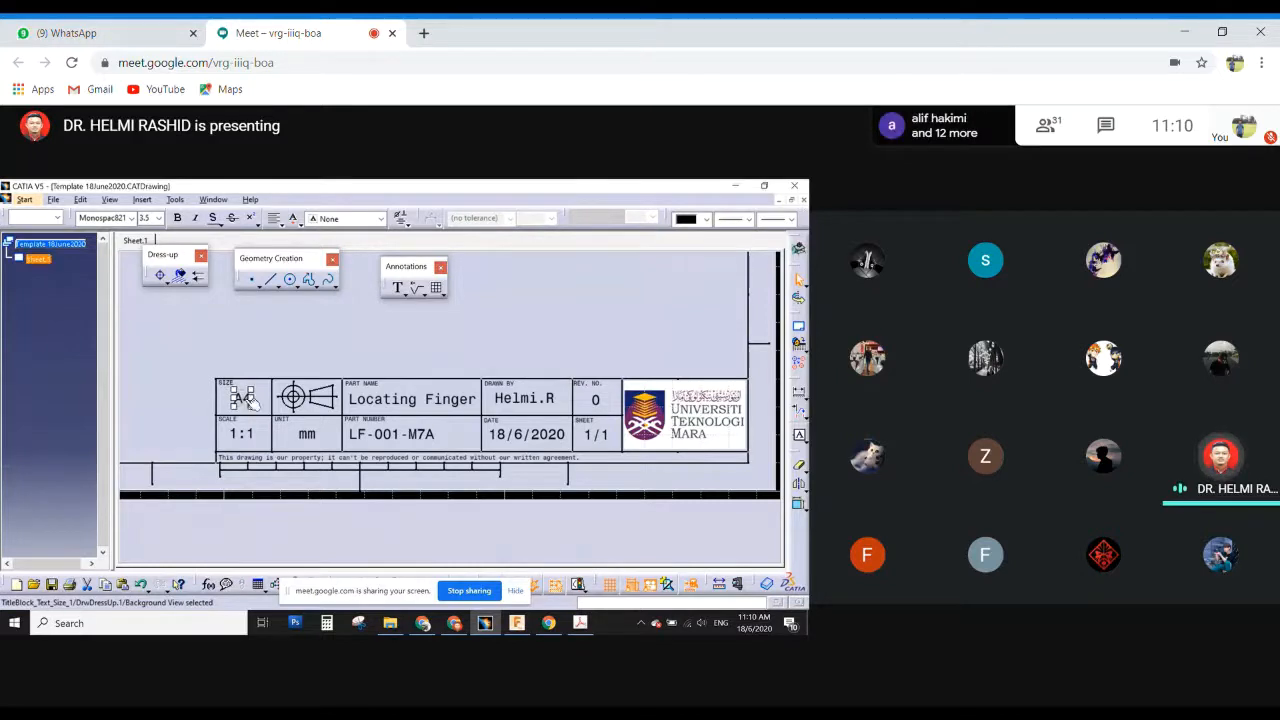
{"action": "left_click", "coordinate": [166, 305]}
{"action": "left_click", "coordinate": [79, 200]}
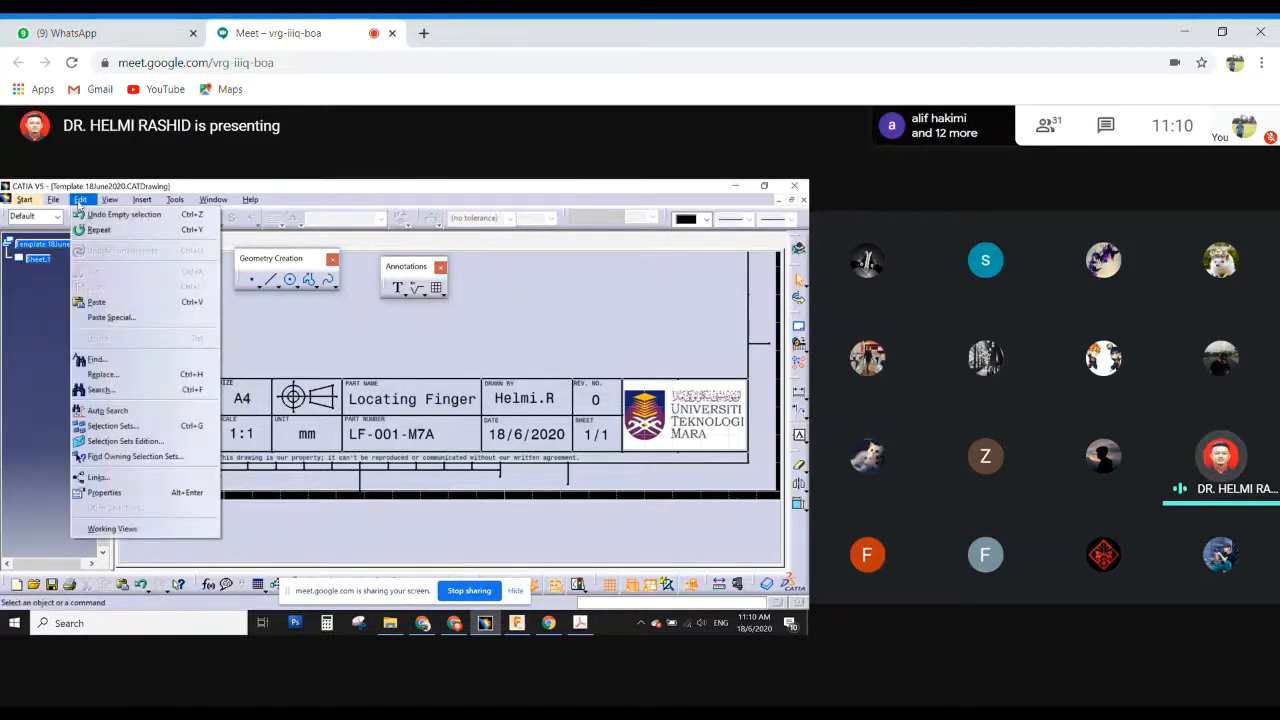
{"action": "left_click", "coordinate": [112, 528]}
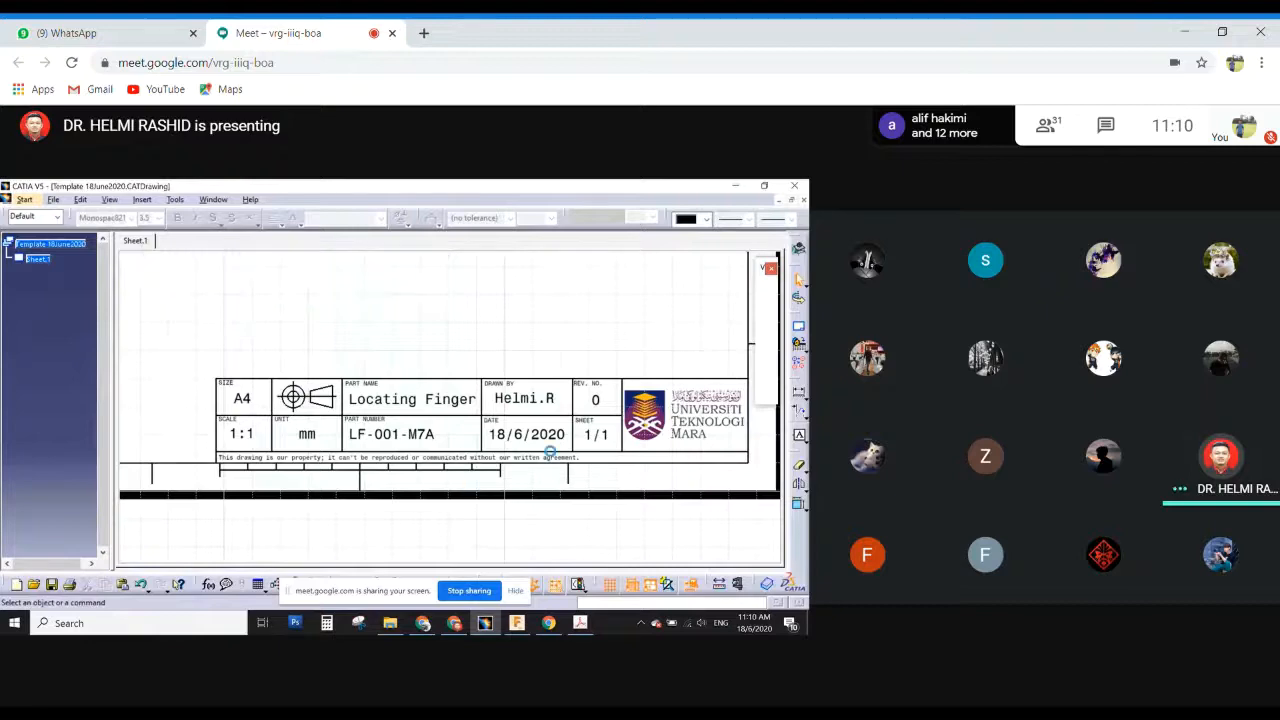
Save the template drawing and check the title block in the working views.
{"action": "mouse_move", "coordinate": [550, 452]}
{"action": "middle_mouse_down"}
{"action": "mouse_move", "coordinate": [432, 366]}
{"action": "mouse_move", "coordinate": [446, 460]}
{"action": "middle_mouse_up"}
{"action": "key", "text": "ctrl+s"}
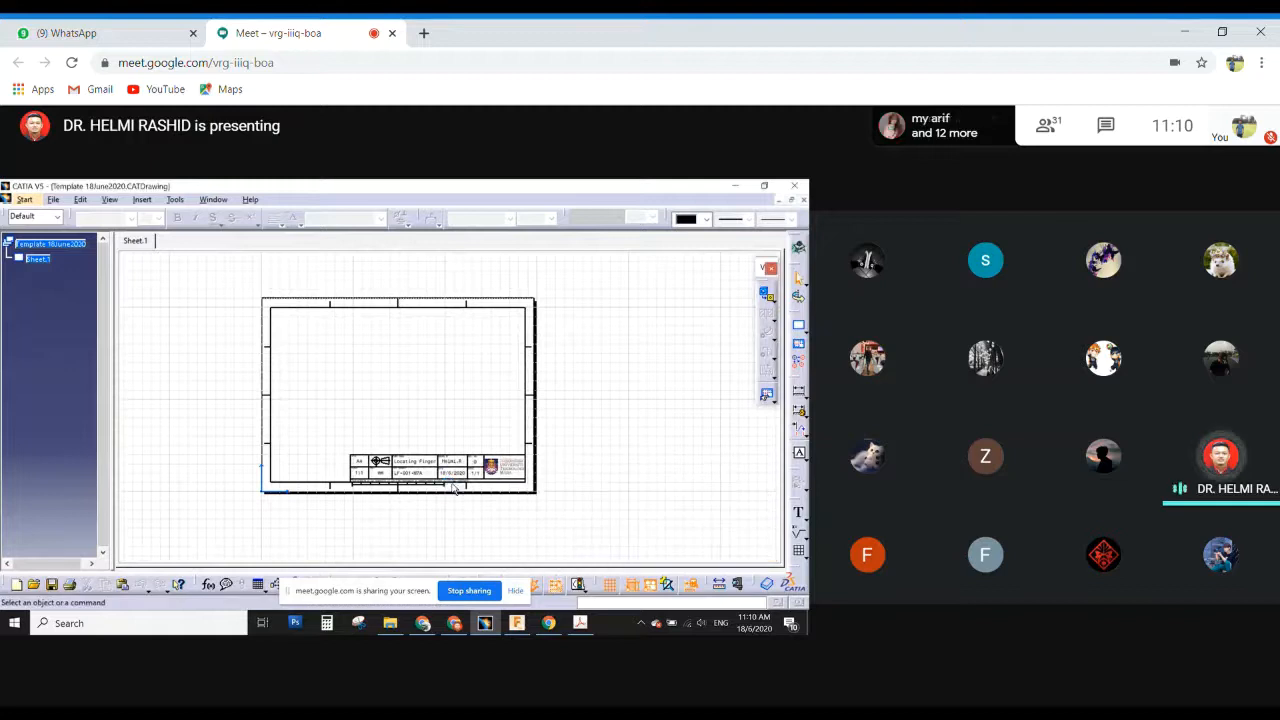
{"action": "middle_click_drag", "start_coordinate": [453, 488], "coordinate": [463, 278]}
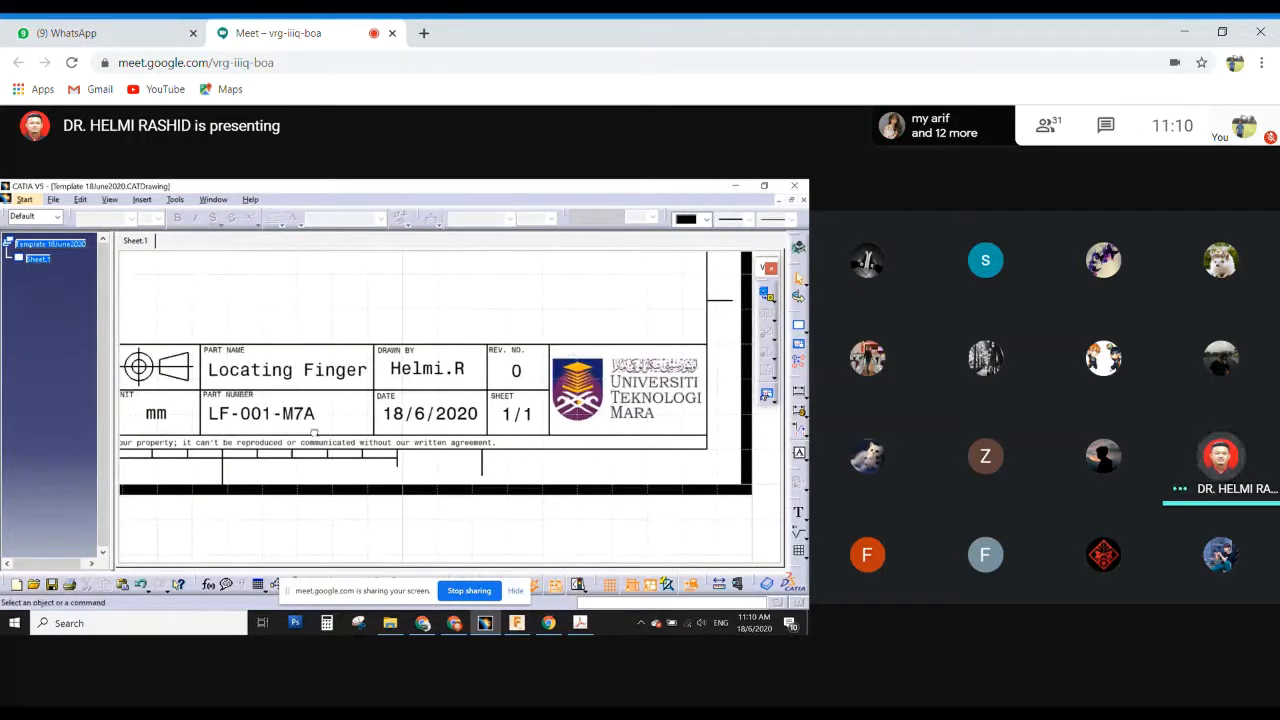
{"action": "mouse_move", "coordinate": [314, 433]}
{"action": "middle_mouse_down"}
{"action": "mouse_move", "coordinate": [464, 351]}
{"action": "mouse_move", "coordinate": [486, 371]}
{"action": "mouse_move", "coordinate": [357, 428]}
{"action": "mouse_move", "coordinate": [357, 443]}
{"action": "mouse_move", "coordinate": [406, 450]}
{"action": "middle_mouse_up"}
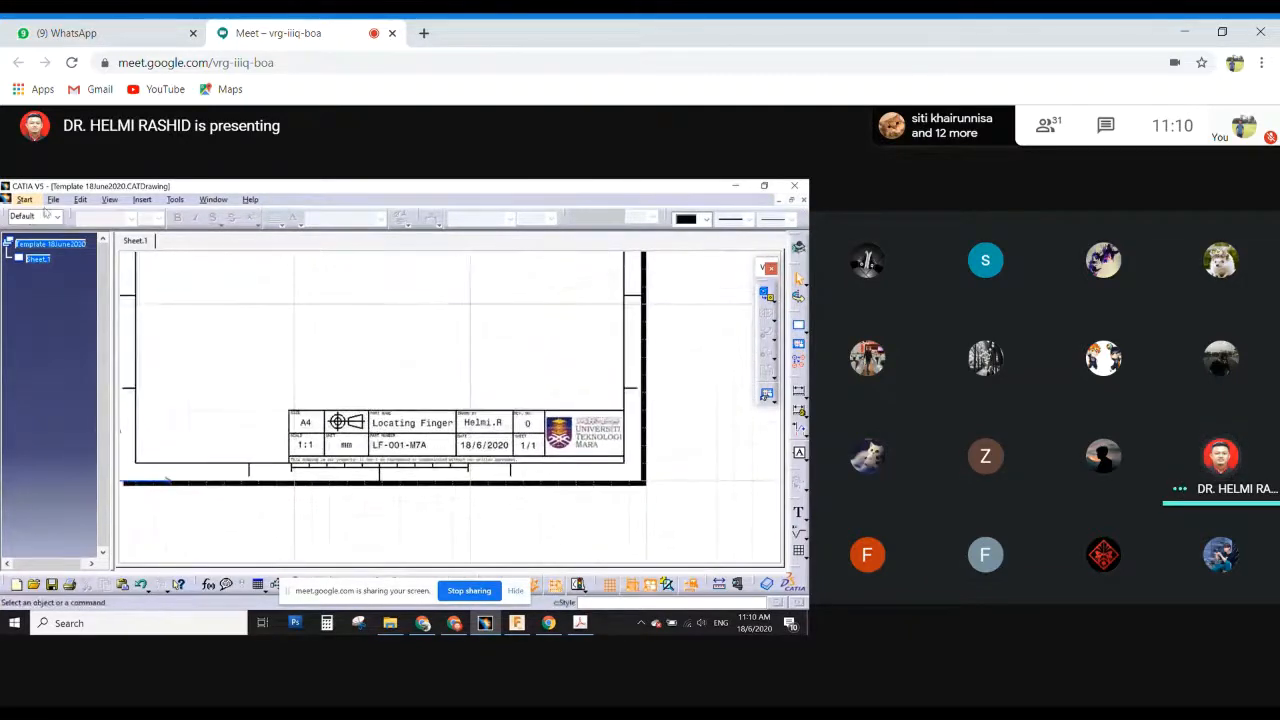
Return to the sheet background and replace the title block's part name with the placeholder XXX.
{"action": "left_click", "coordinate": [80, 200]}
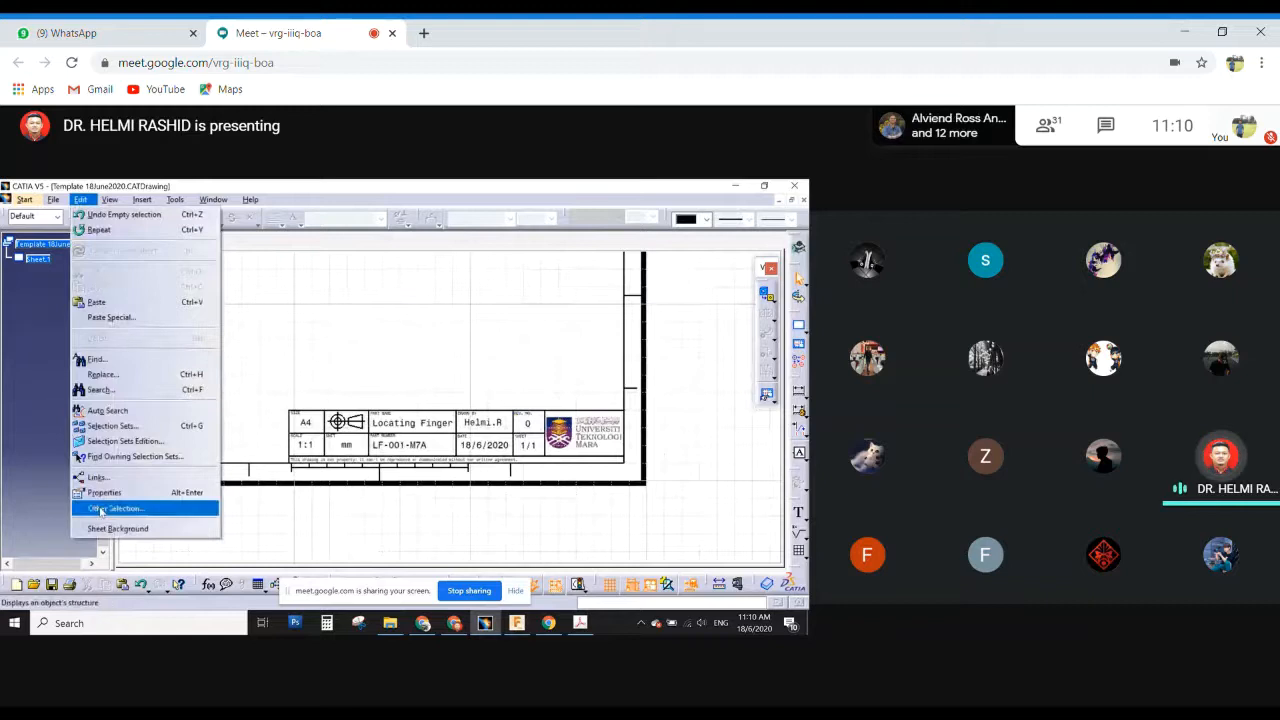
{"action": "left_click", "coordinate": [117, 529]}
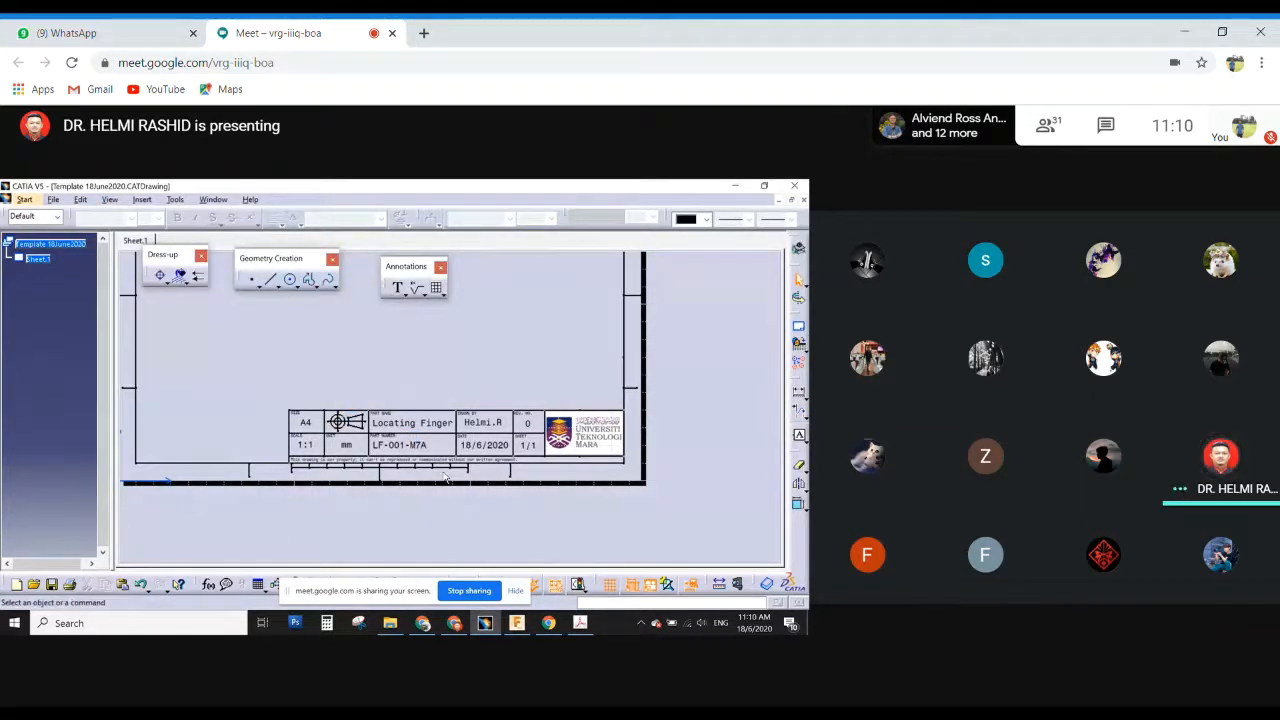
{"action": "double_click", "coordinate": [432, 425]}
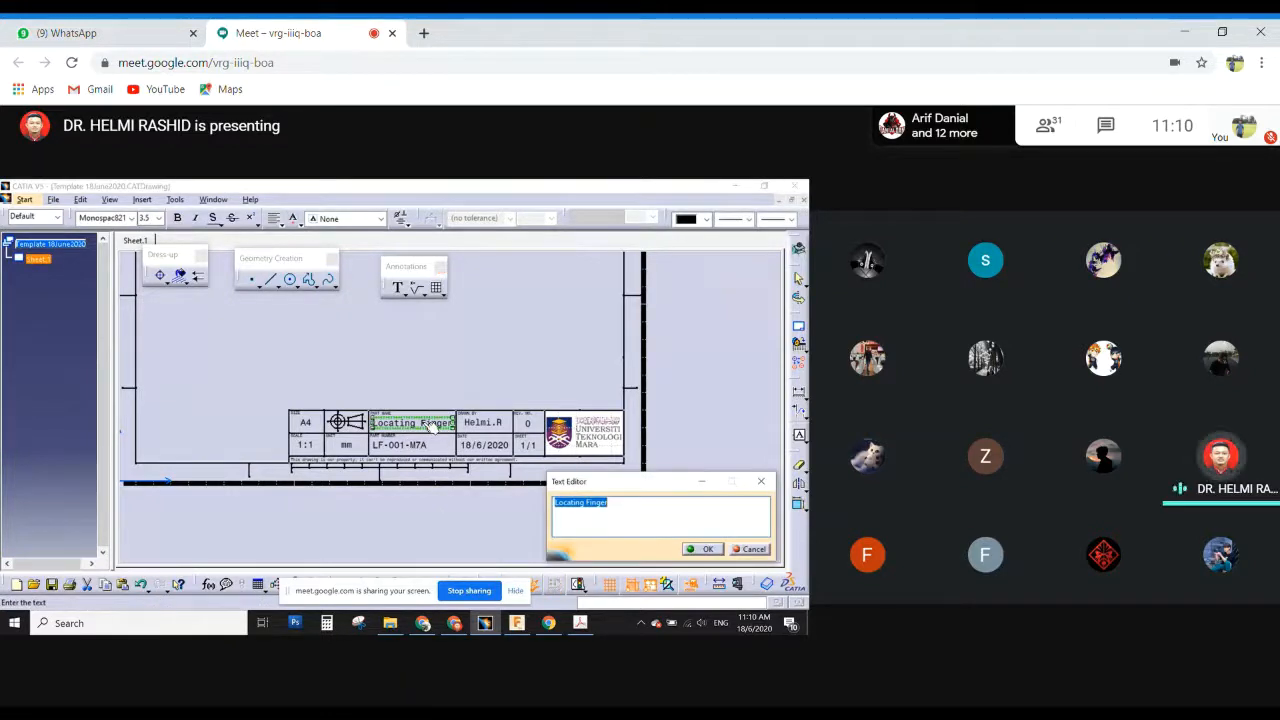
{"action": "type", "text": "XXX"}
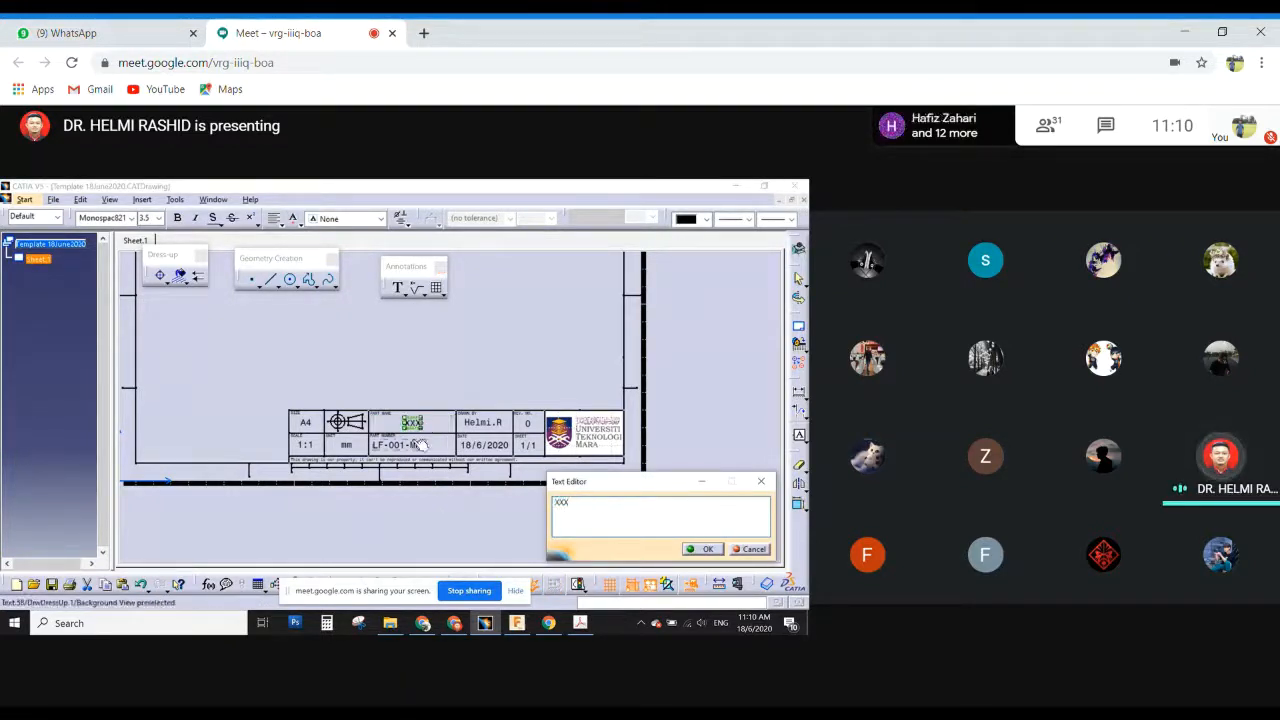
Replace the part number with the placeholder XXX and align the part name text above it.
{"action": "left_click", "coordinate": [412, 443]}
{"action": "double_click", "coordinate": [412, 443]}
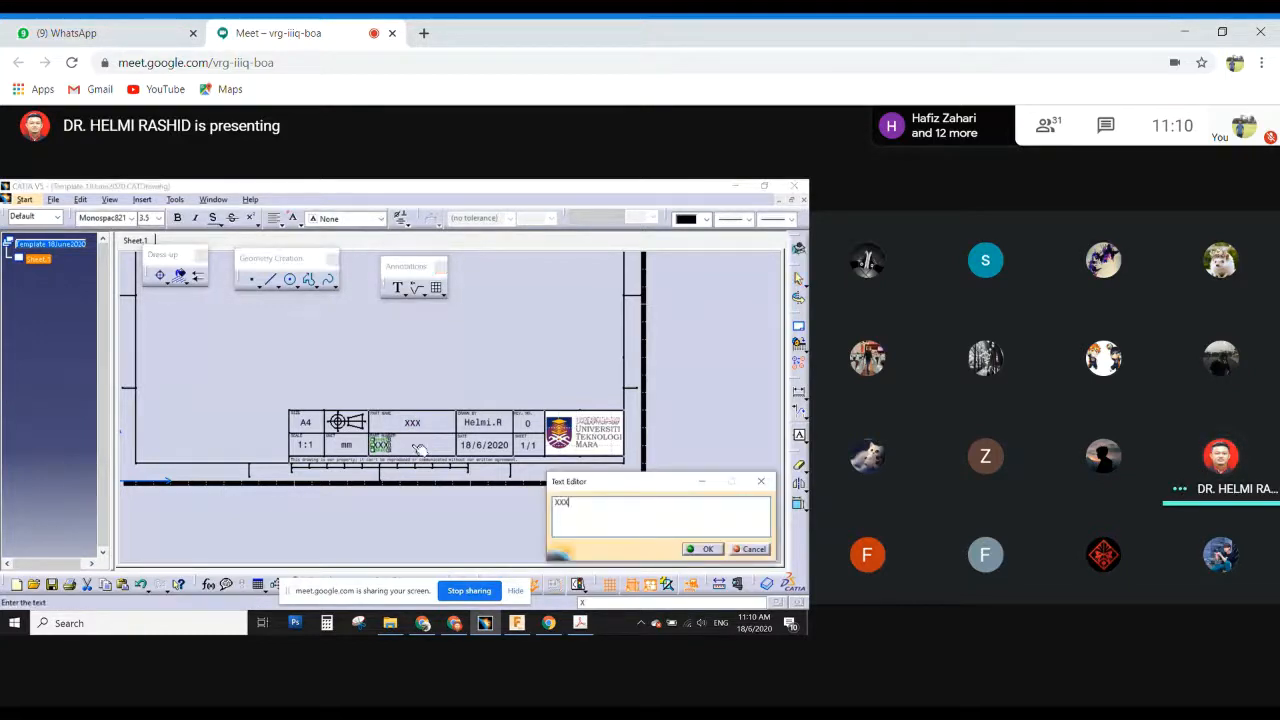
{"action": "type", "text": "XXX"}
{"action": "left_click", "coordinate": [348, 493]}
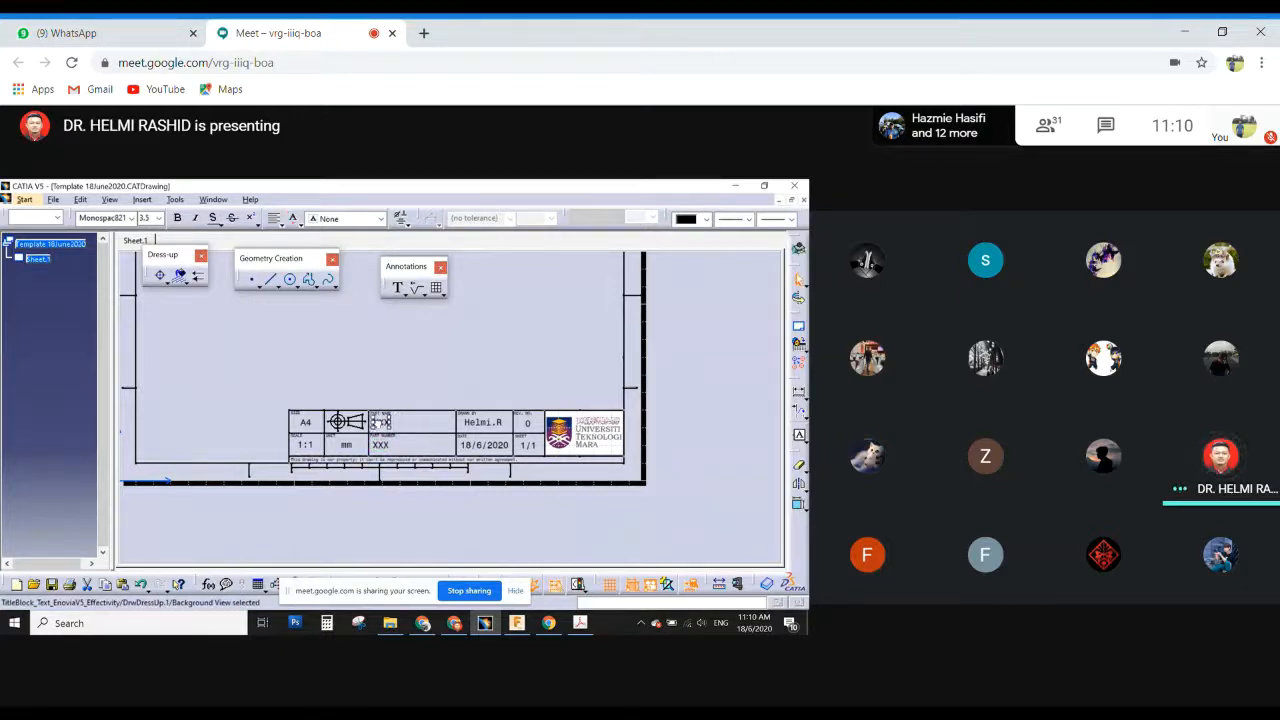
Replace the title block's scale value with X:X and centre the text in its cell.
{"action": "left_click", "coordinate": [312, 450]}
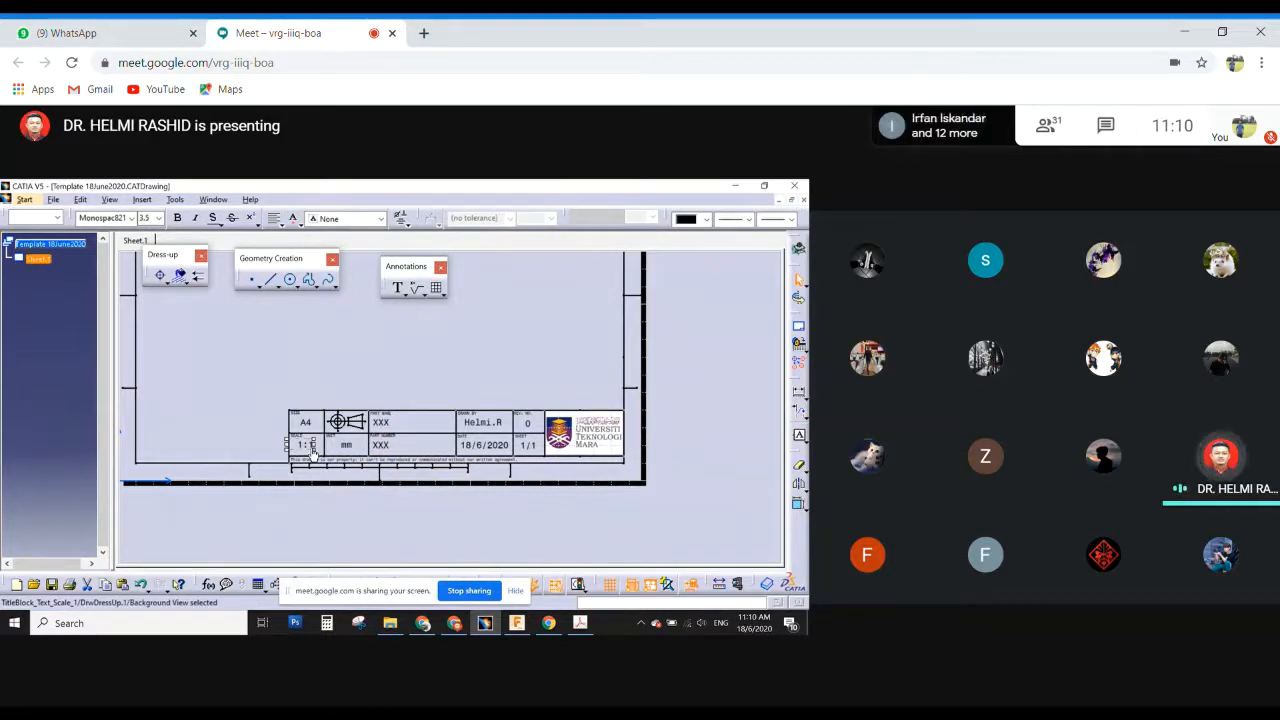
{"action": "double_click", "coordinate": [305, 450]}
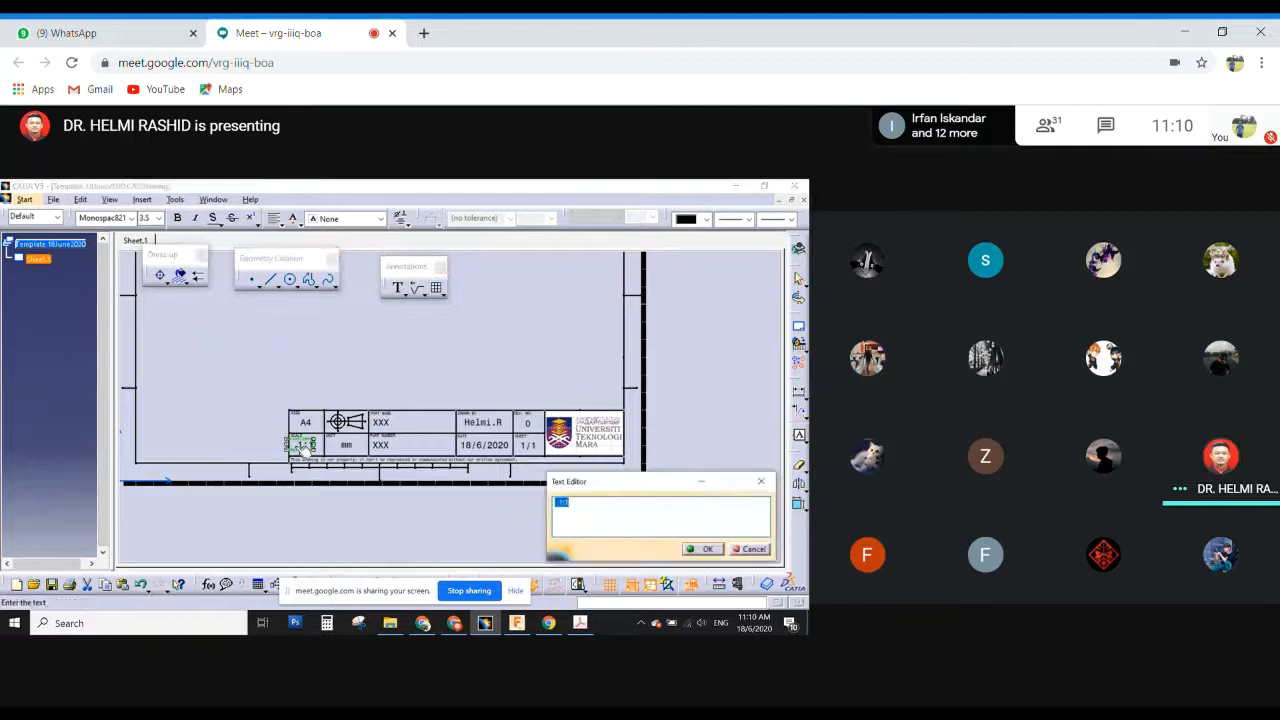
{"action": "type", "text": "X"}
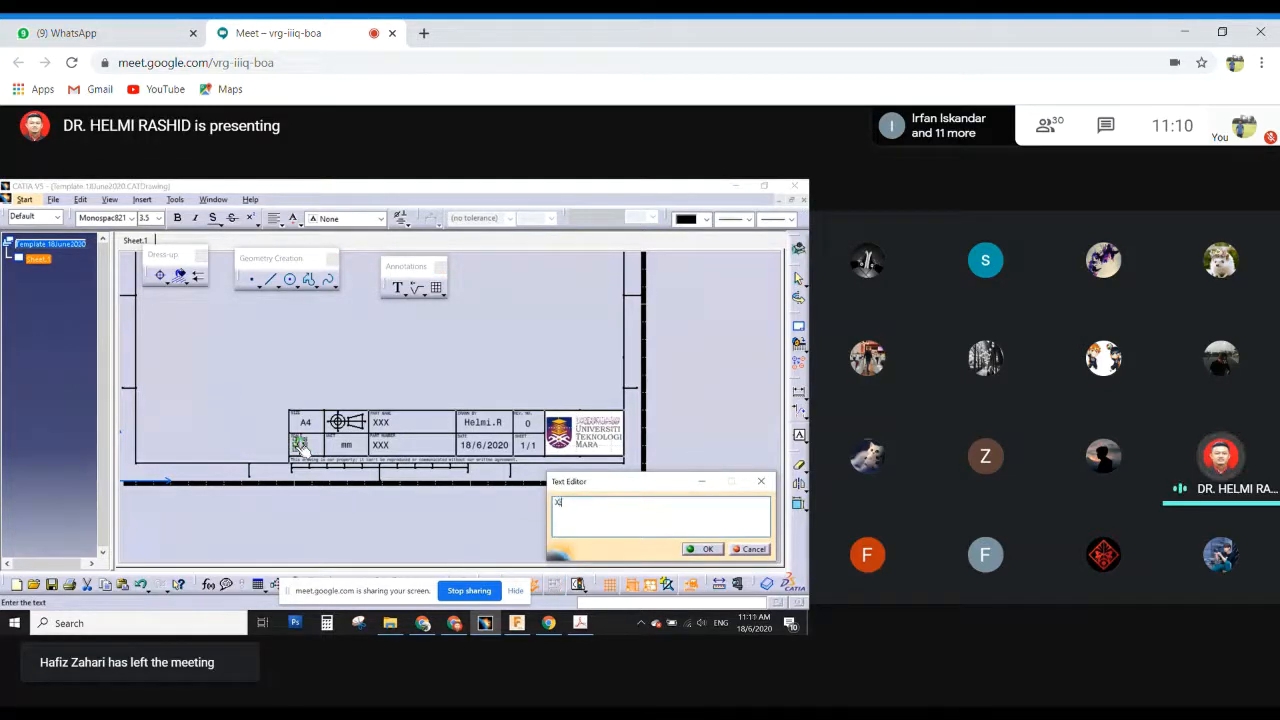
{"action": "type", "text": "XX"}
{"action": "left_click", "coordinate": [690, 551]}
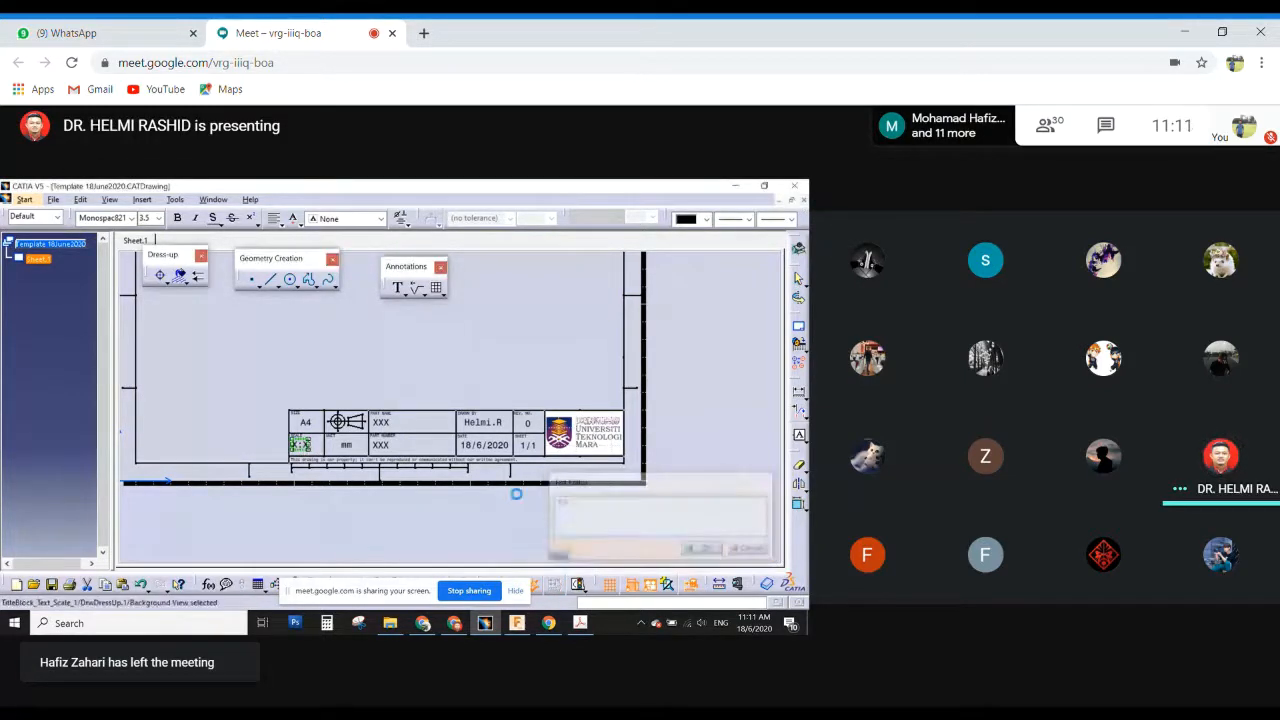
{"action": "middle_click_drag", "start_coordinate": [349, 503], "coordinate": [530, 408]}
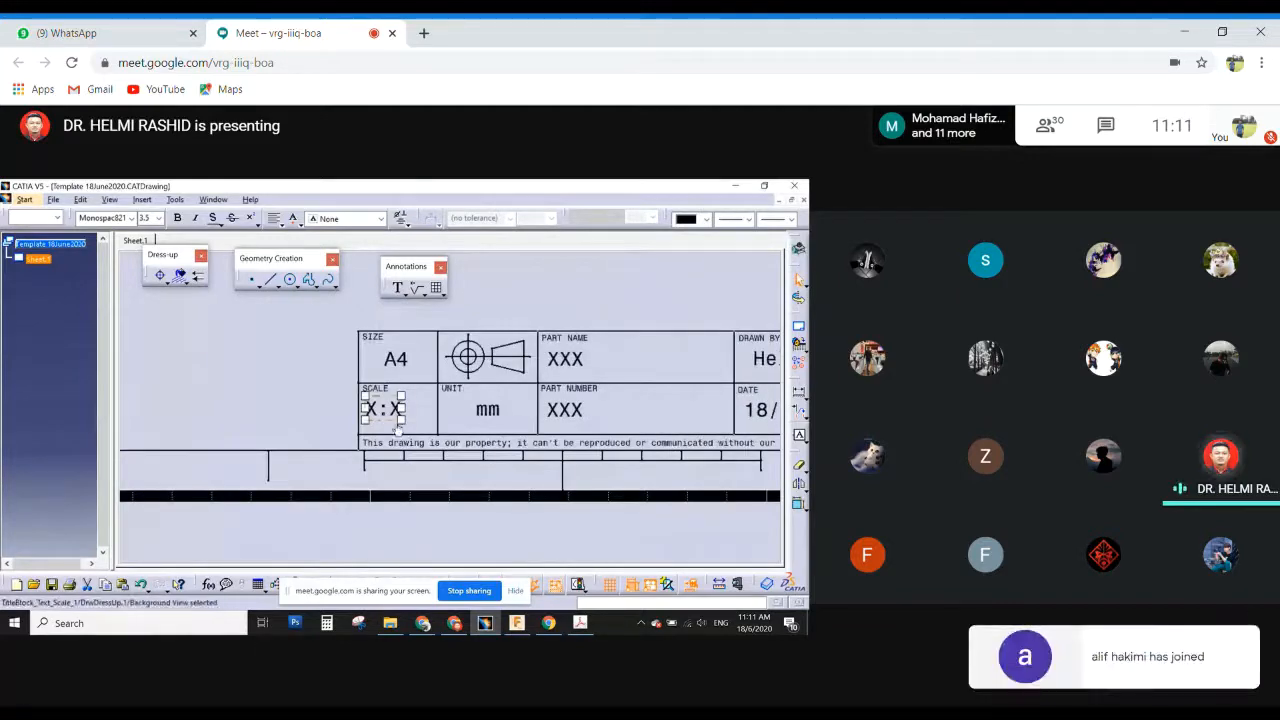
{"action": "left_click_drag", "start_coordinate": [383, 419], "coordinate": [395, 419]}
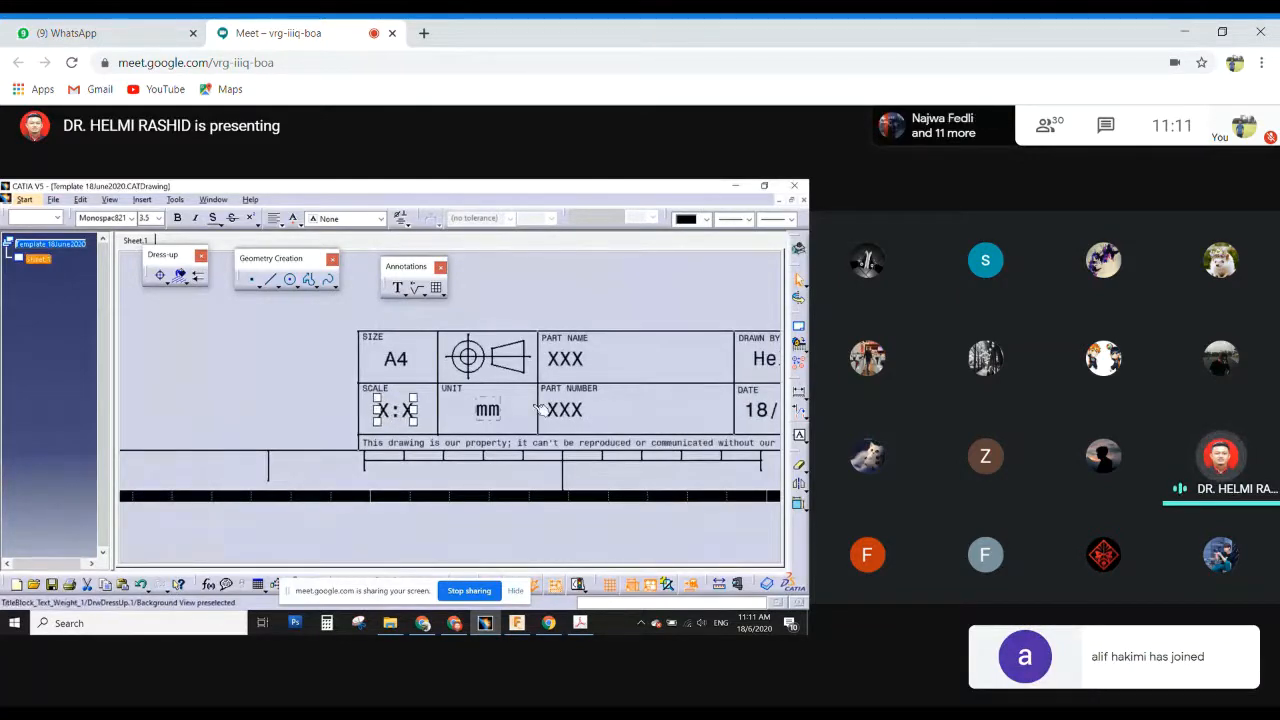
Replace the title block's date with the placeholder XX/XX/XXXX and shift the text so it fits inside its cell.
{"action": "middle_click_drag", "start_coordinate": [705, 398], "coordinate": [470, 411]}
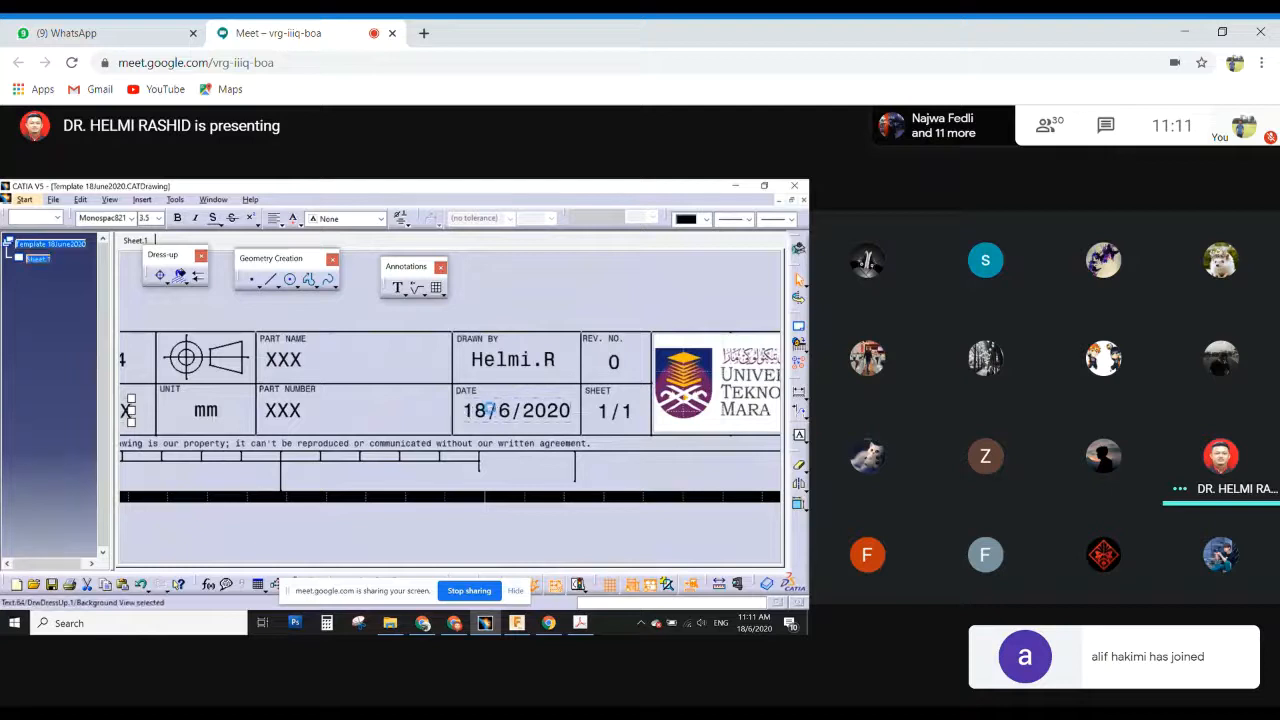
{"action": "double_click", "coordinate": [490, 411]}
{"action": "type", "text": "XX"}
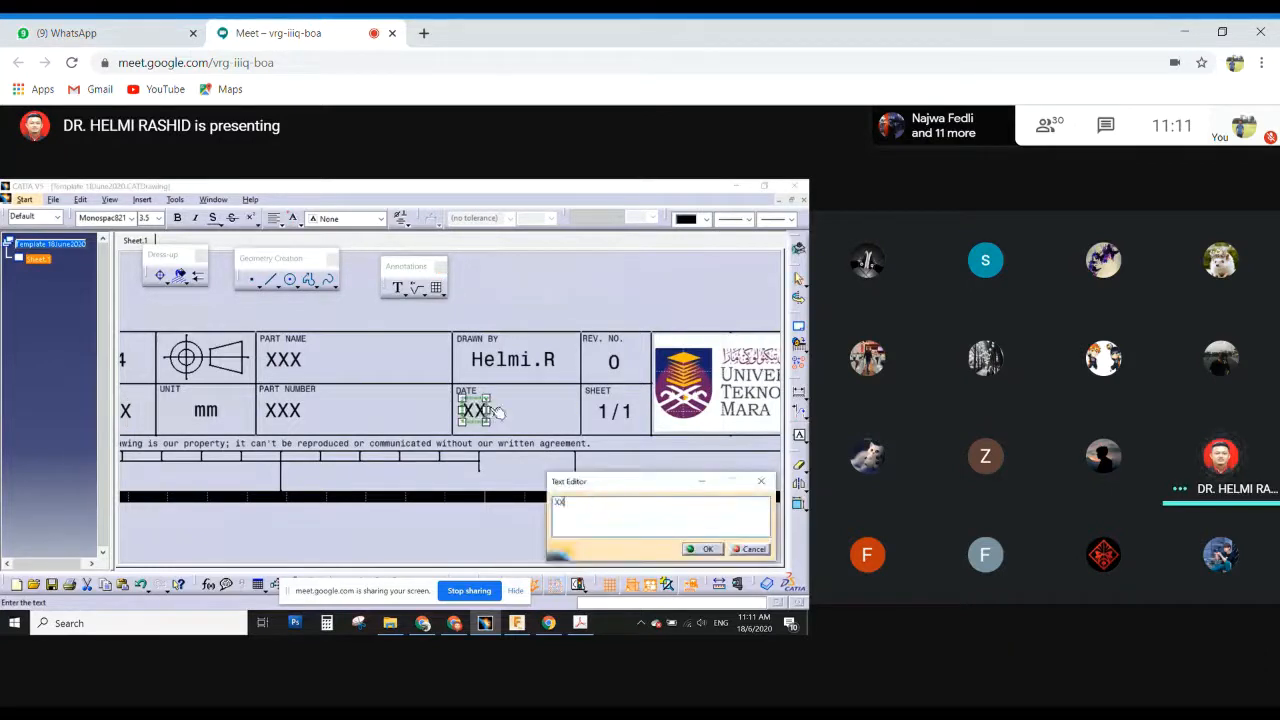
{"action": "type", "text": "/XX/"}
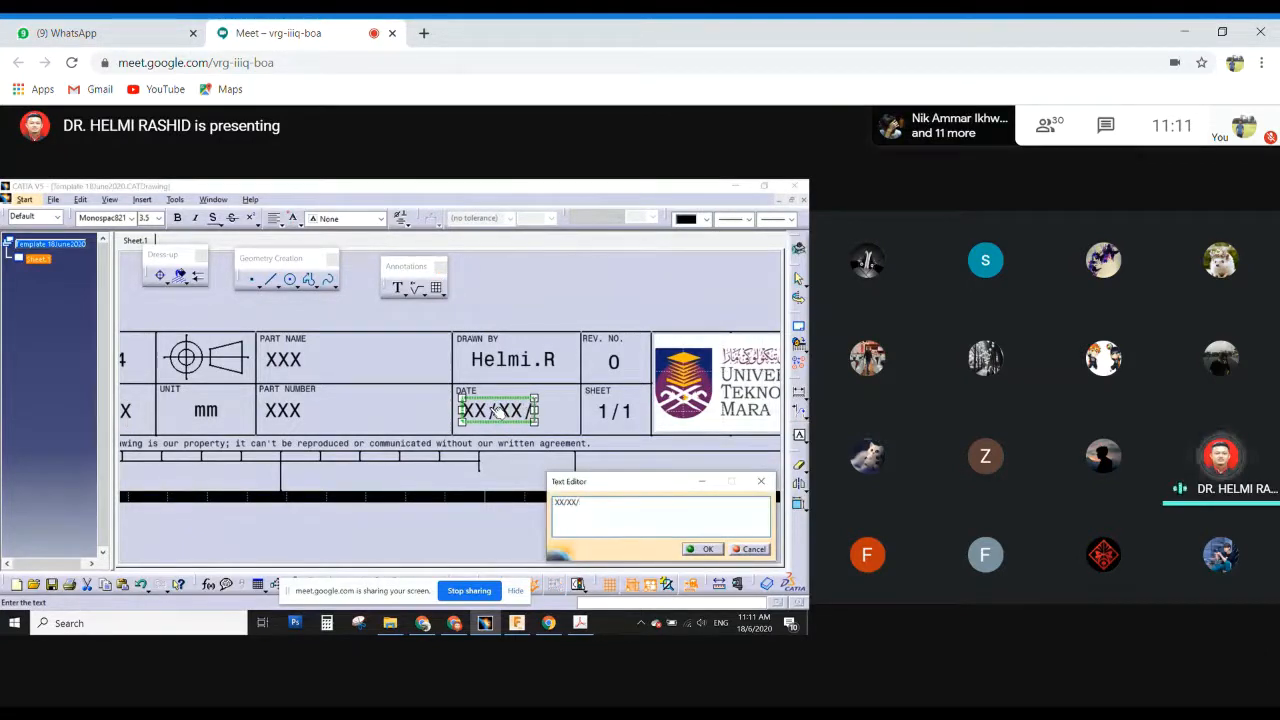
{"action": "type", "text": "XXXX"}
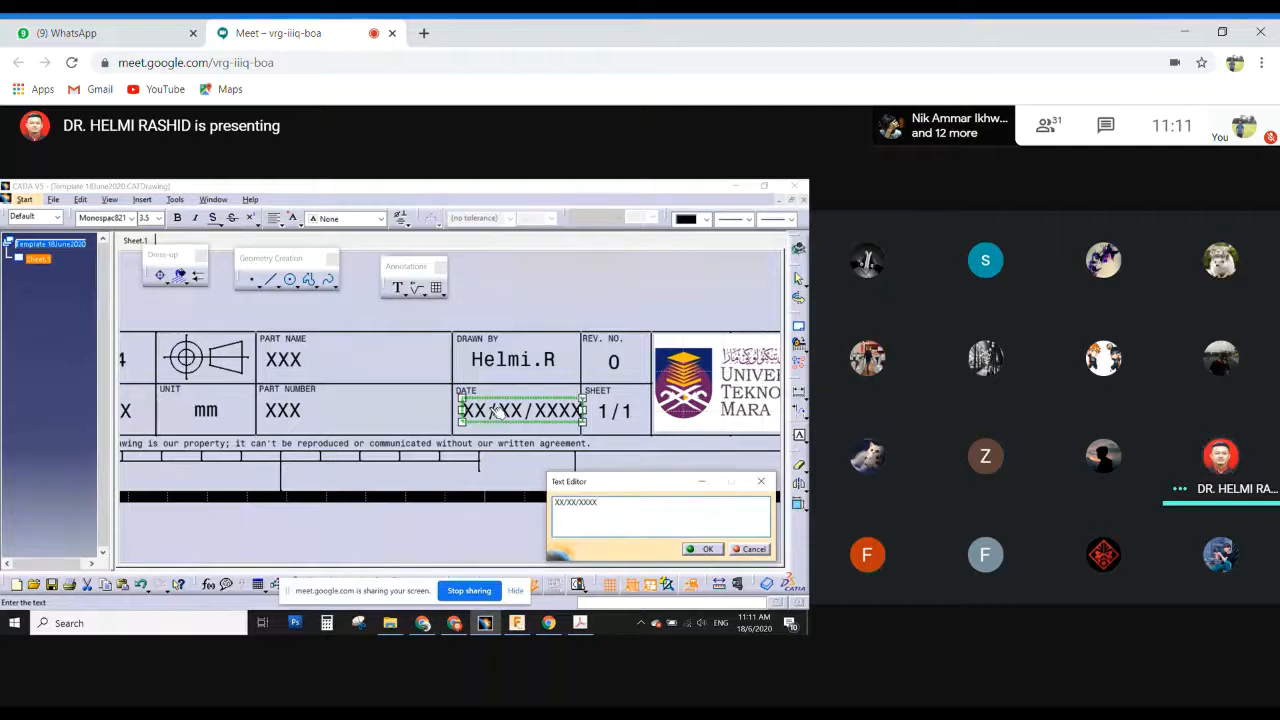
{"action": "key", "text": "BackSpace"}
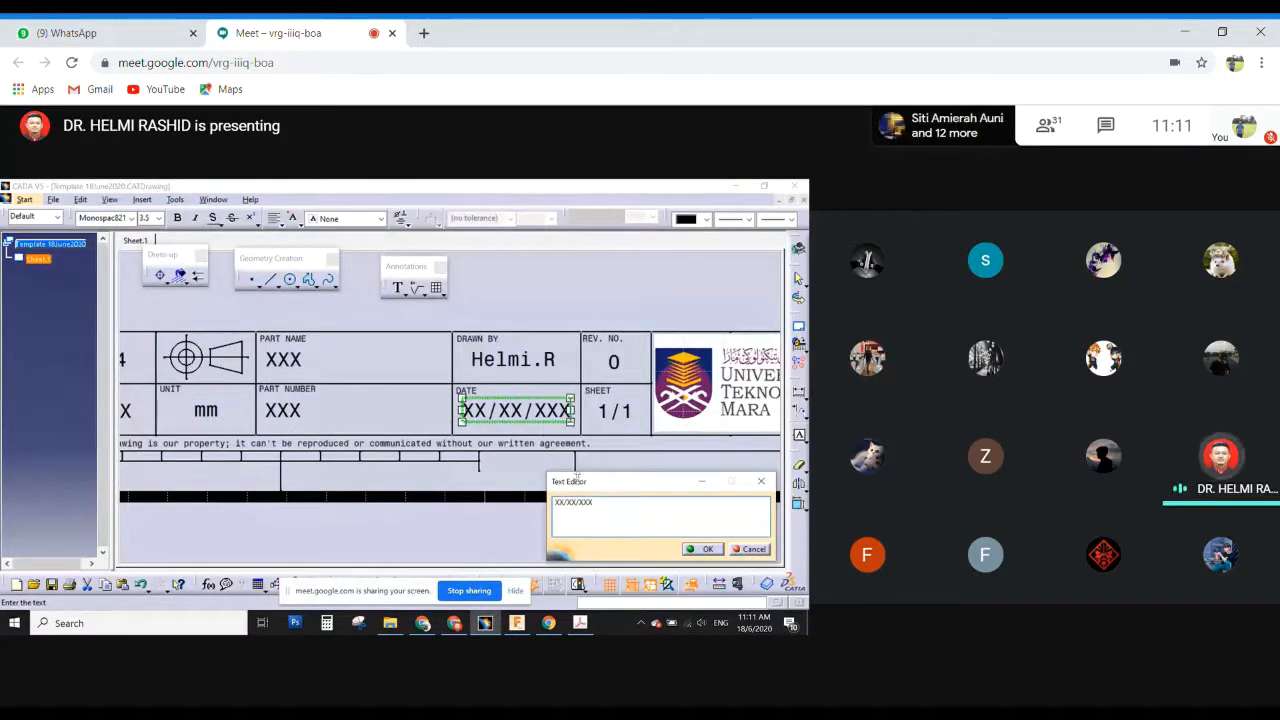
{"action": "type", "text": "X"}
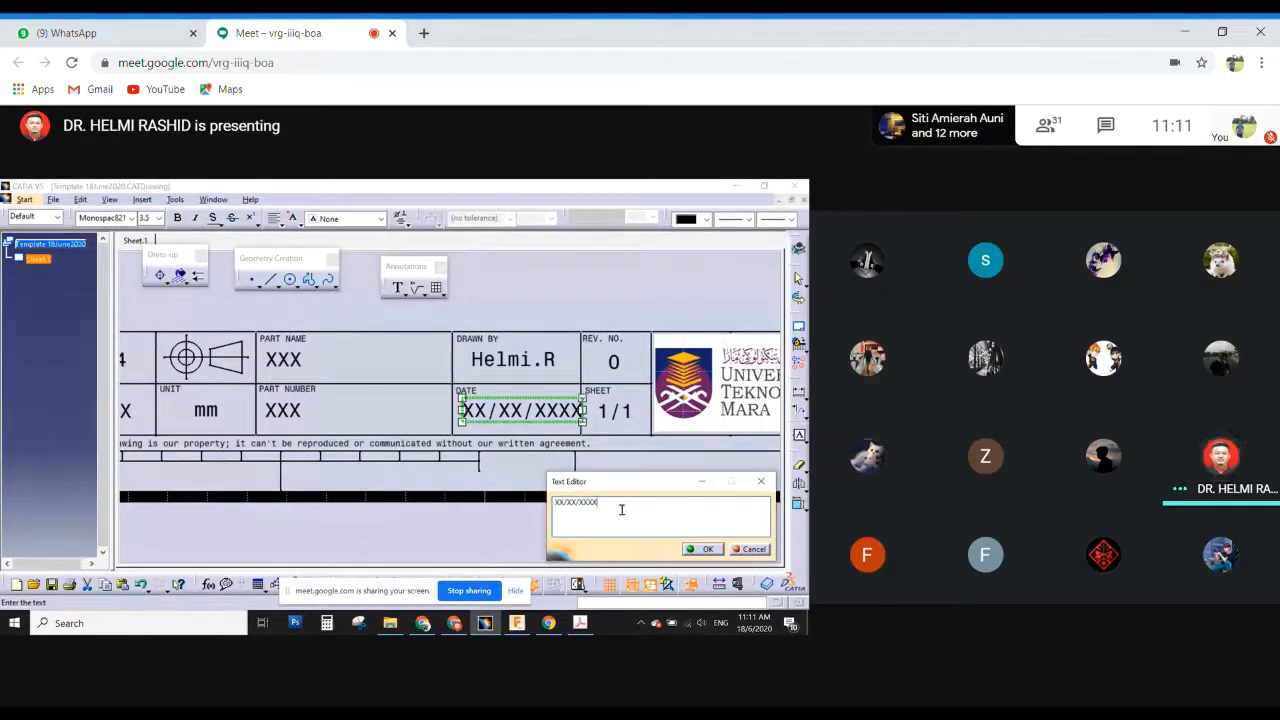
{"action": "left_click", "coordinate": [705, 549]}
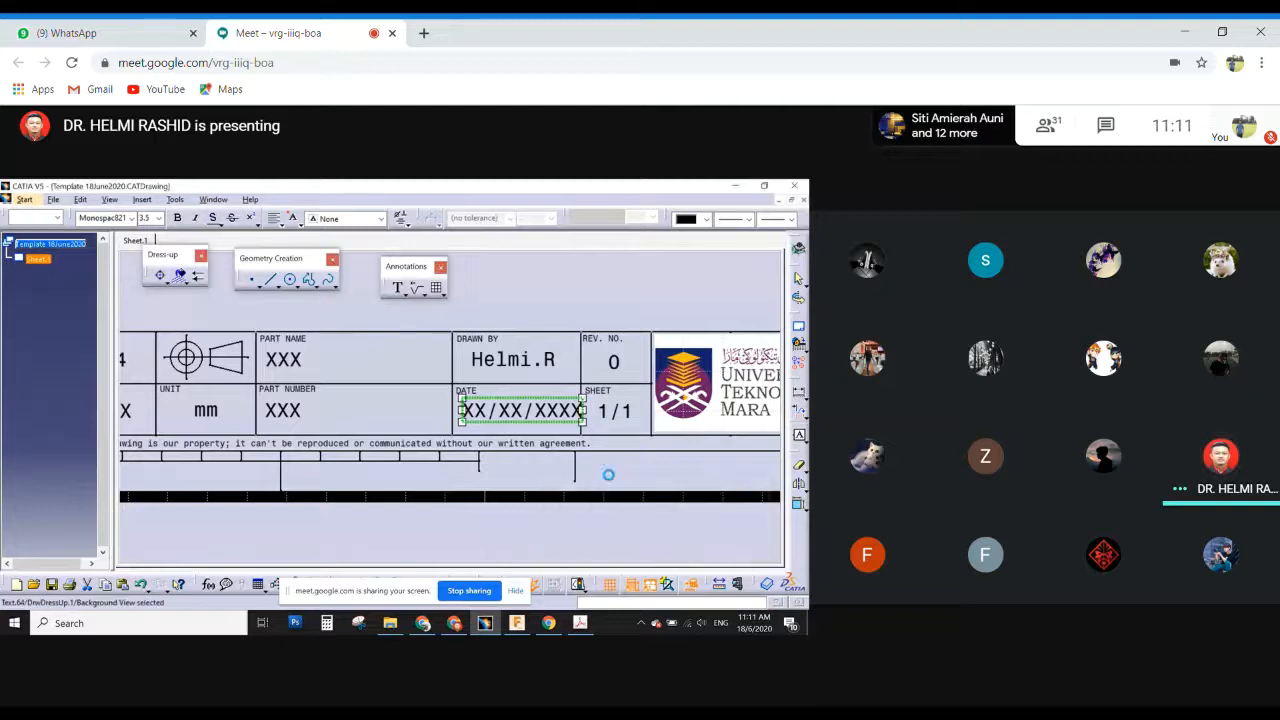
{"action": "left_click", "coordinate": [557, 410]}
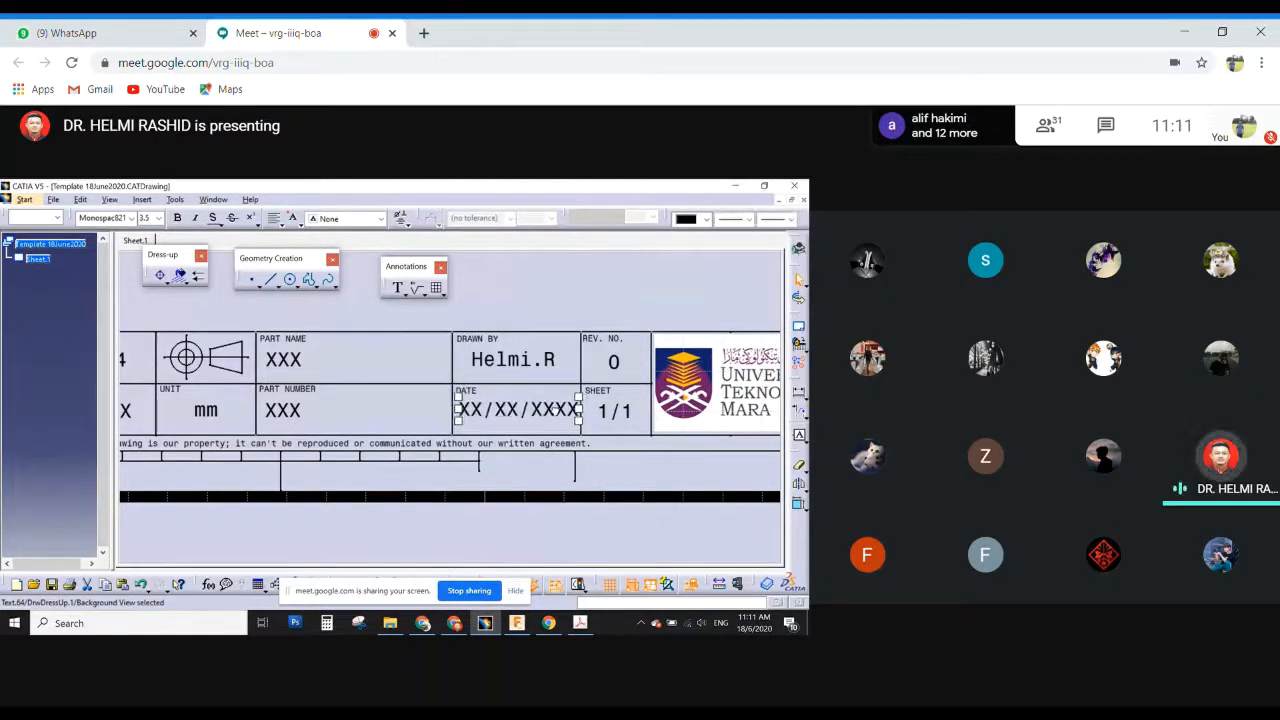
{"action": "left_click_drag", "start_coordinate": [554, 409], "coordinate": [552, 411]}
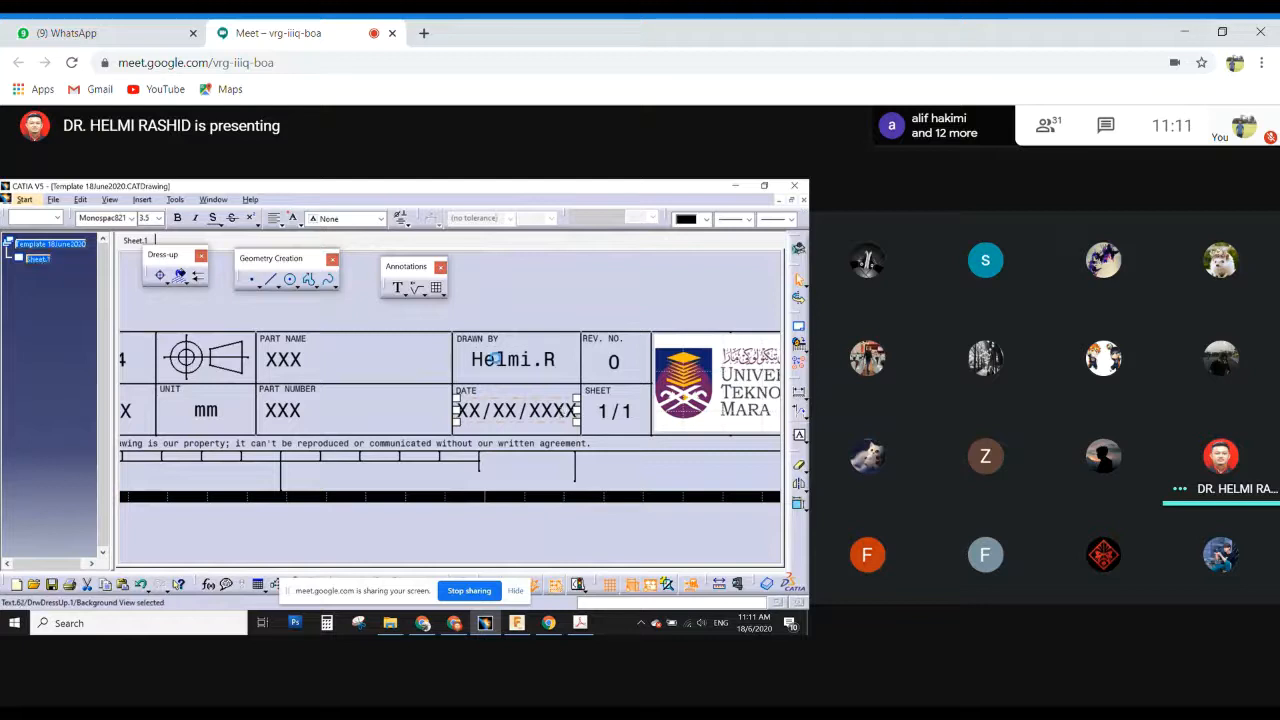
Replace the drawn-by name with the placeholder XXX and align the text with the date below it.
{"action": "double_click", "coordinate": [494, 358]}
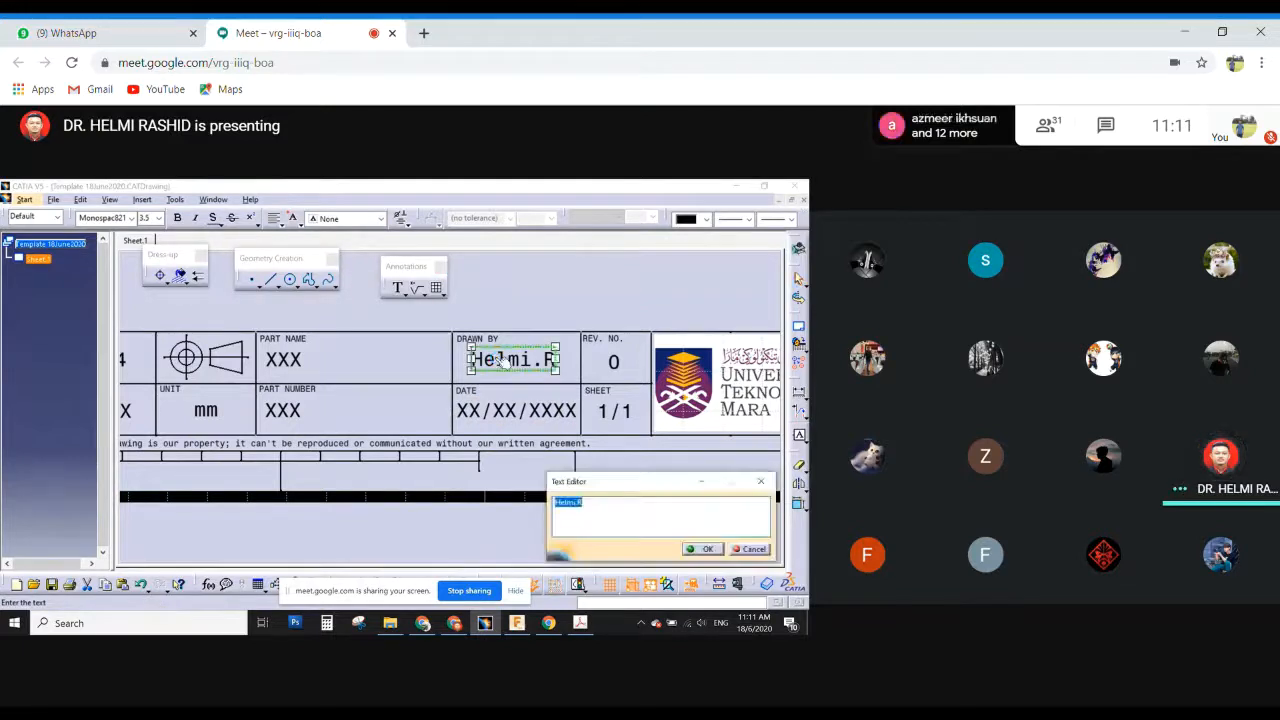
{"action": "type", "text": "XXX"}
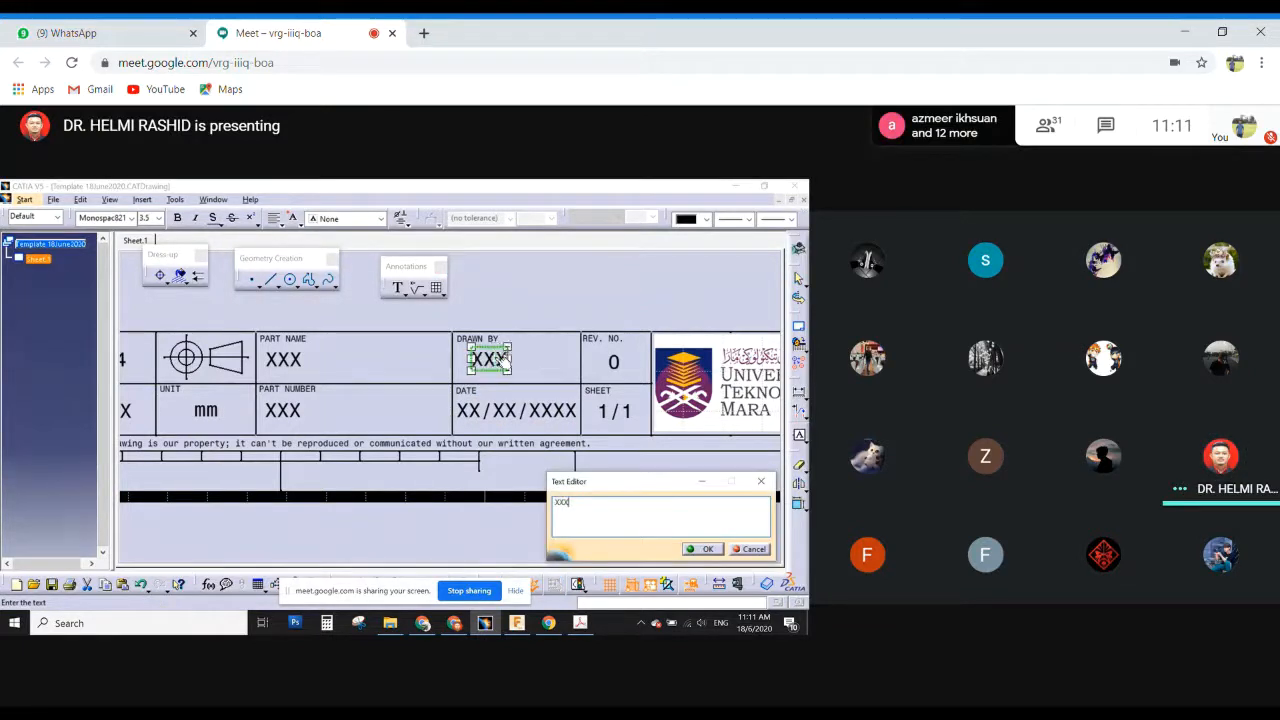
{"action": "left_click", "coordinate": [697, 548]}
{"action": "mouse_move", "coordinate": [490, 359]}
{"action": "left_mouse_down"}
{"action": "mouse_move", "coordinate": [508, 359]}
{"action": "mouse_move", "coordinate": [478, 359]}
{"action": "left_mouse_up"}
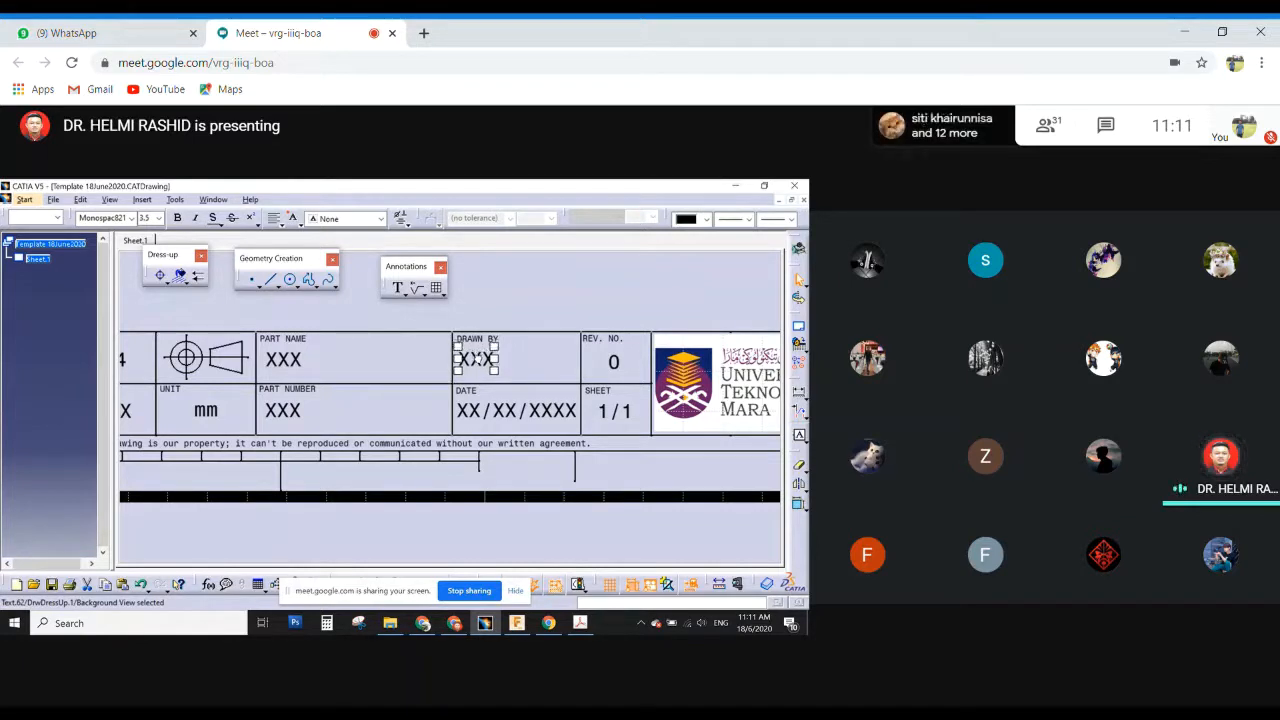
{"action": "left_click", "coordinate": [534, 323]}
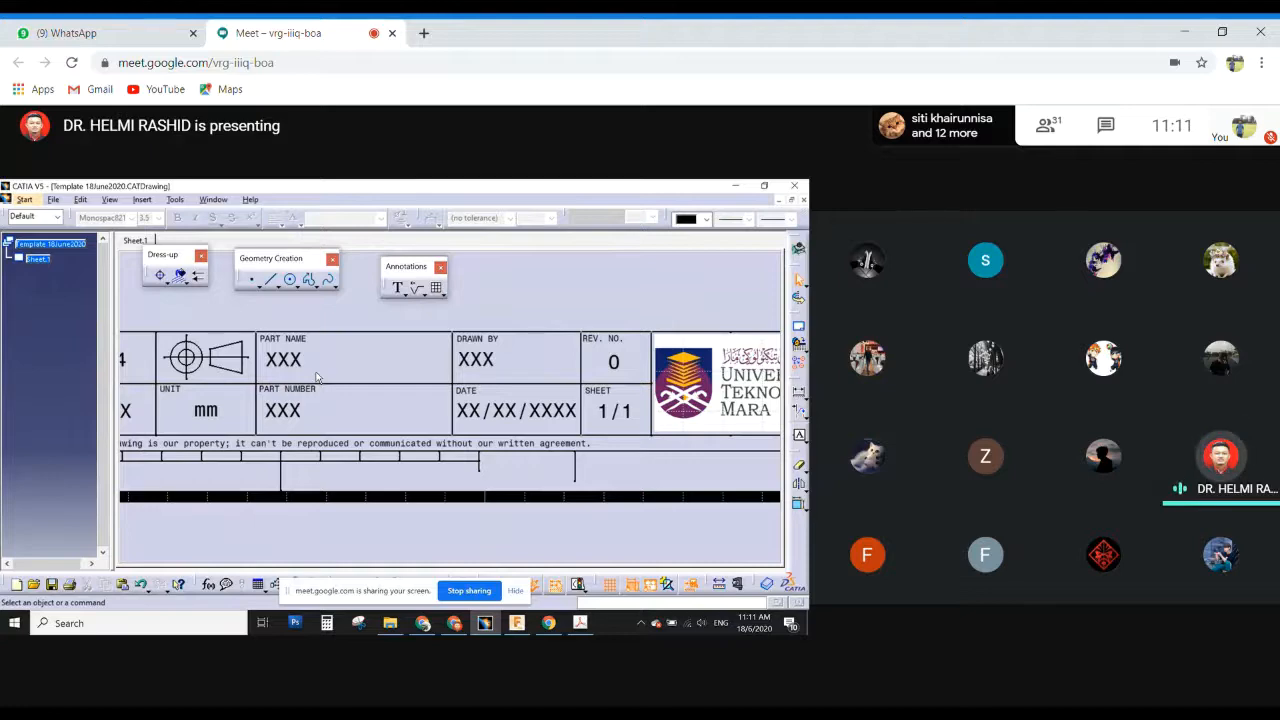
Return to the working views, check the whole sheet and close the template drawing.
{"action": "left_click", "coordinate": [80, 199]}
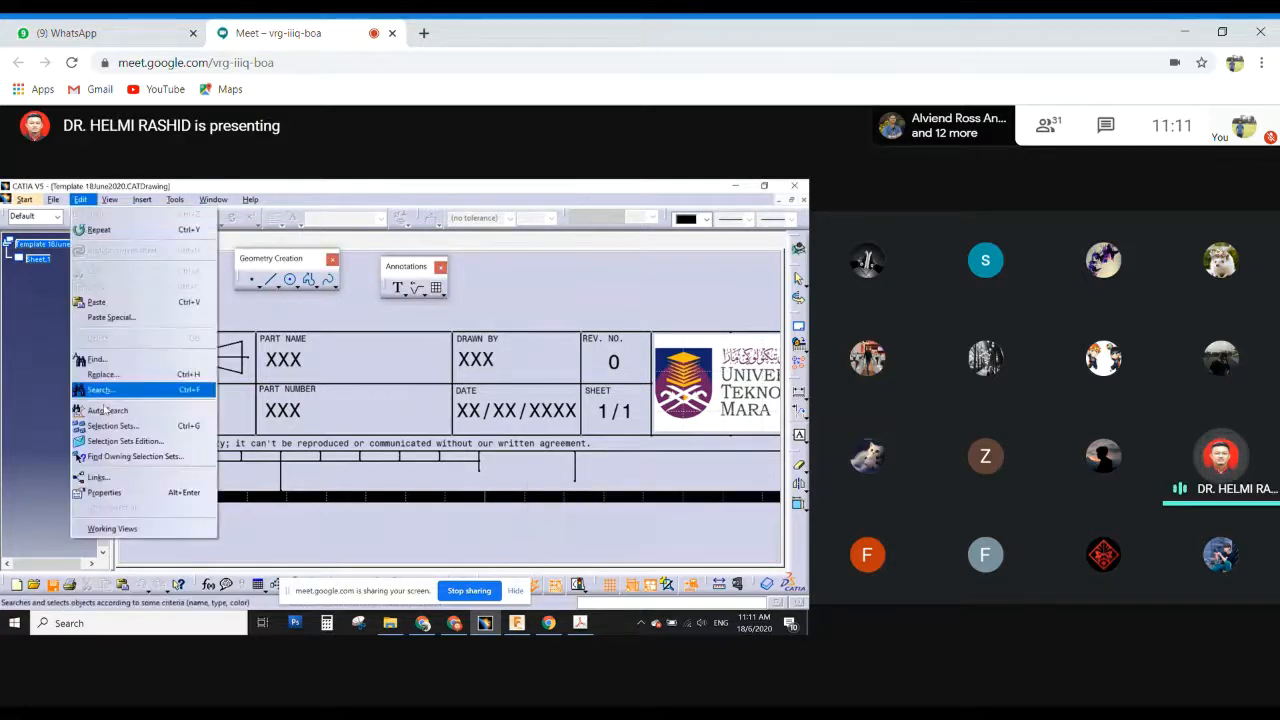
{"action": "left_click", "coordinate": [112, 528]}
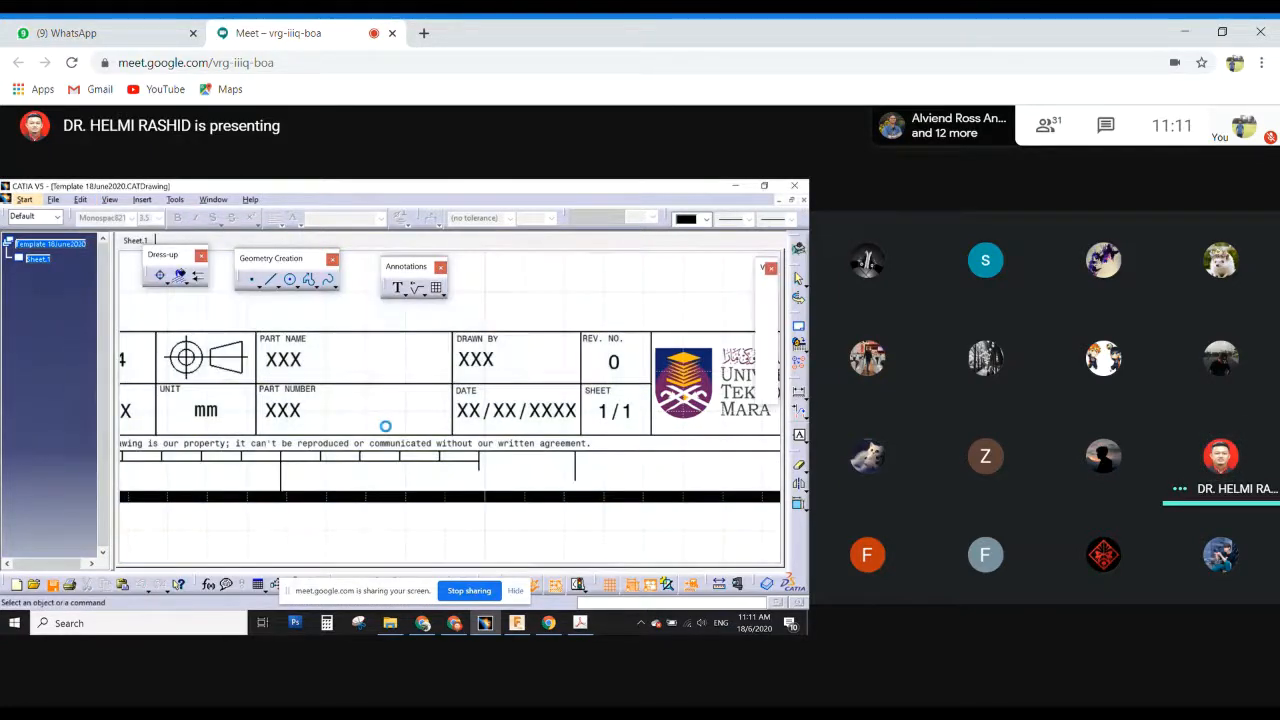
{"action": "mouse_move", "coordinate": [343, 420]}
{"action": "middle_mouse_down"}
{"action": "mouse_move", "coordinate": [503, 351]}
{"action": "mouse_move", "coordinate": [506, 434]}
{"action": "middle_mouse_up"}
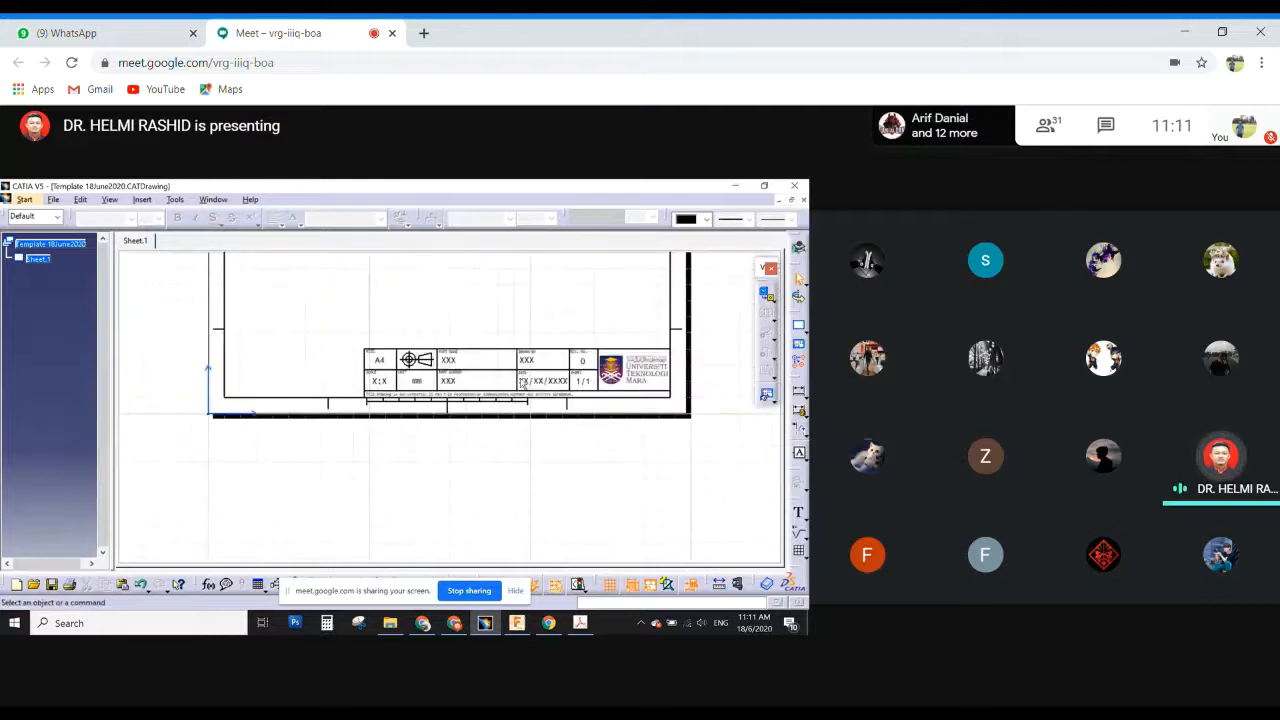
{"action": "middle_click_drag", "start_coordinate": [527, 349], "coordinate": [509, 483]}
{"action": "middle_click_drag", "start_coordinate": [515, 425], "coordinate": [512, 457]}
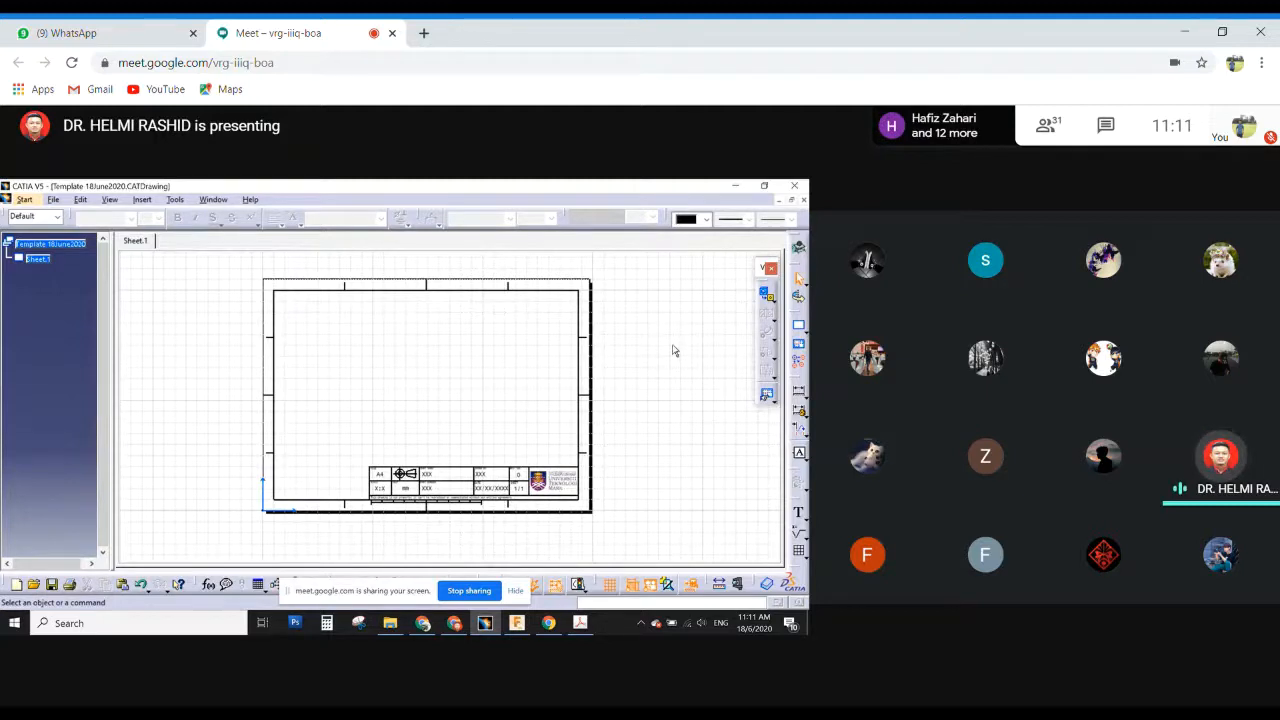
{"action": "left_click", "coordinate": [800, 200]}
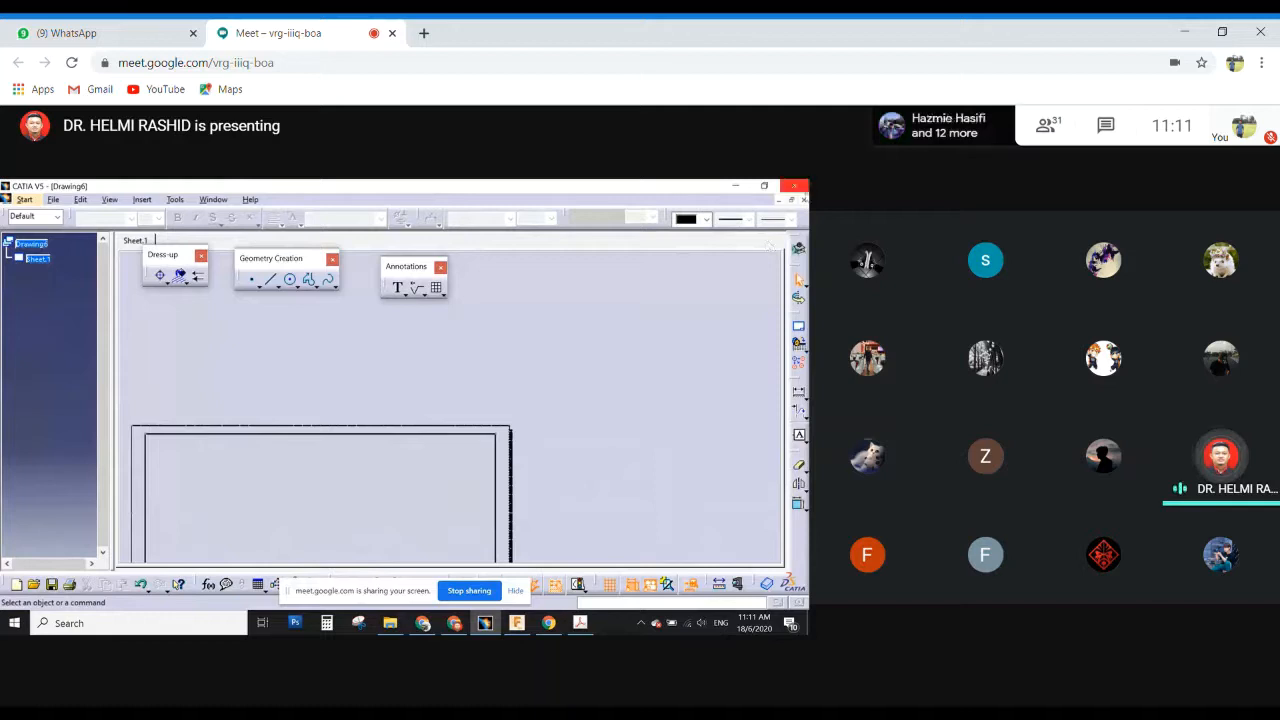
Switch to the Locating Finger.CATPart window and inspect the part from an angled view above.
{"action": "left_click", "coordinate": [219, 200]}
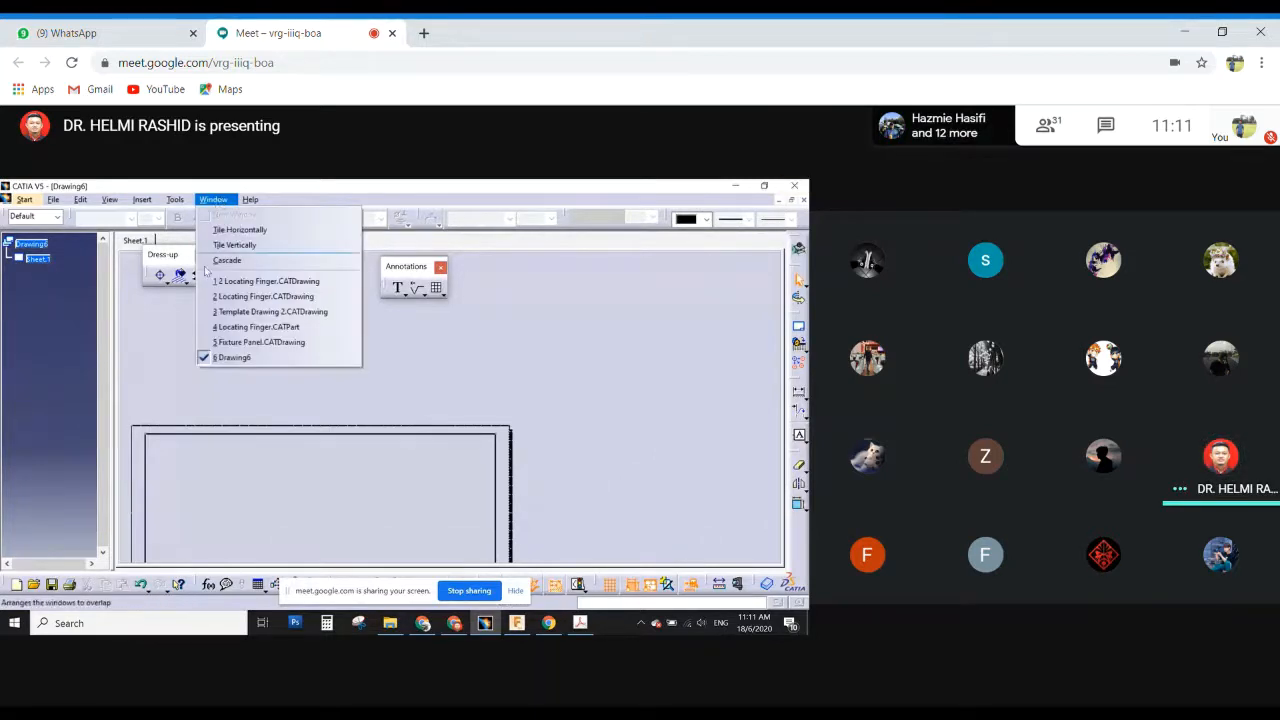
{"action": "left_click", "coordinate": [256, 327]}
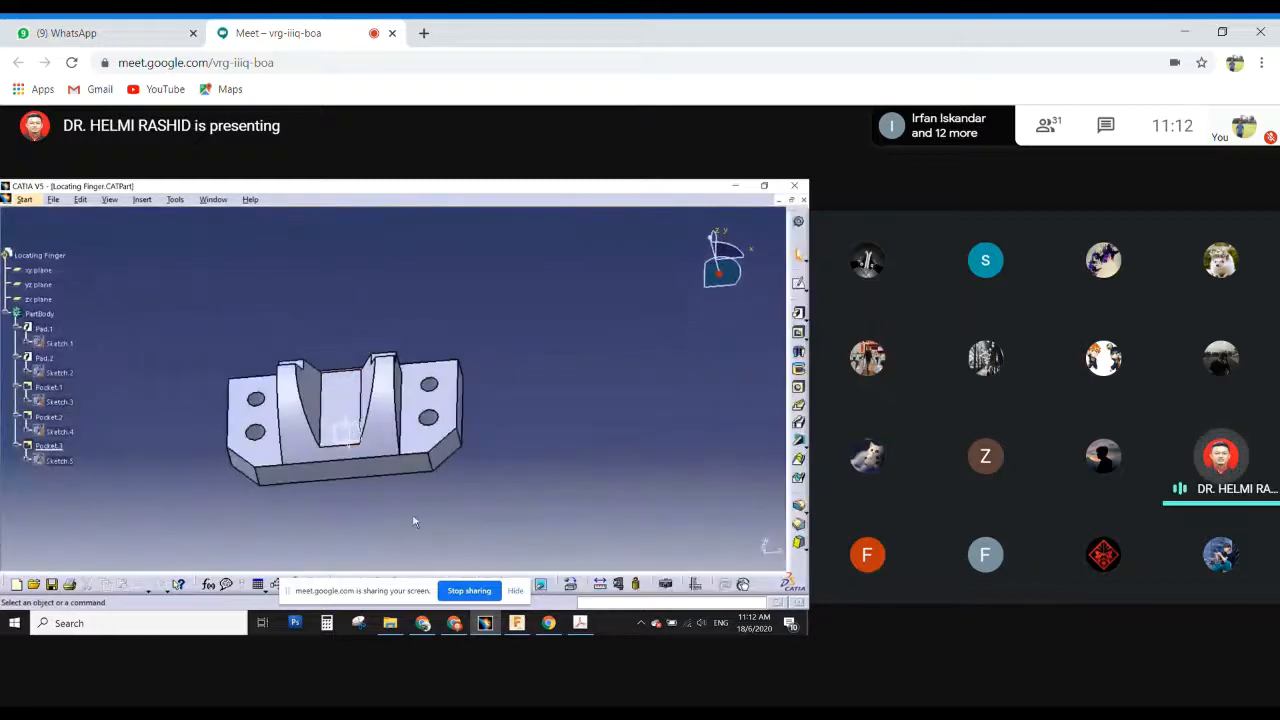
{"action": "middle_click_drag", "start_coordinate": [414, 517], "coordinate": [388, 441]}
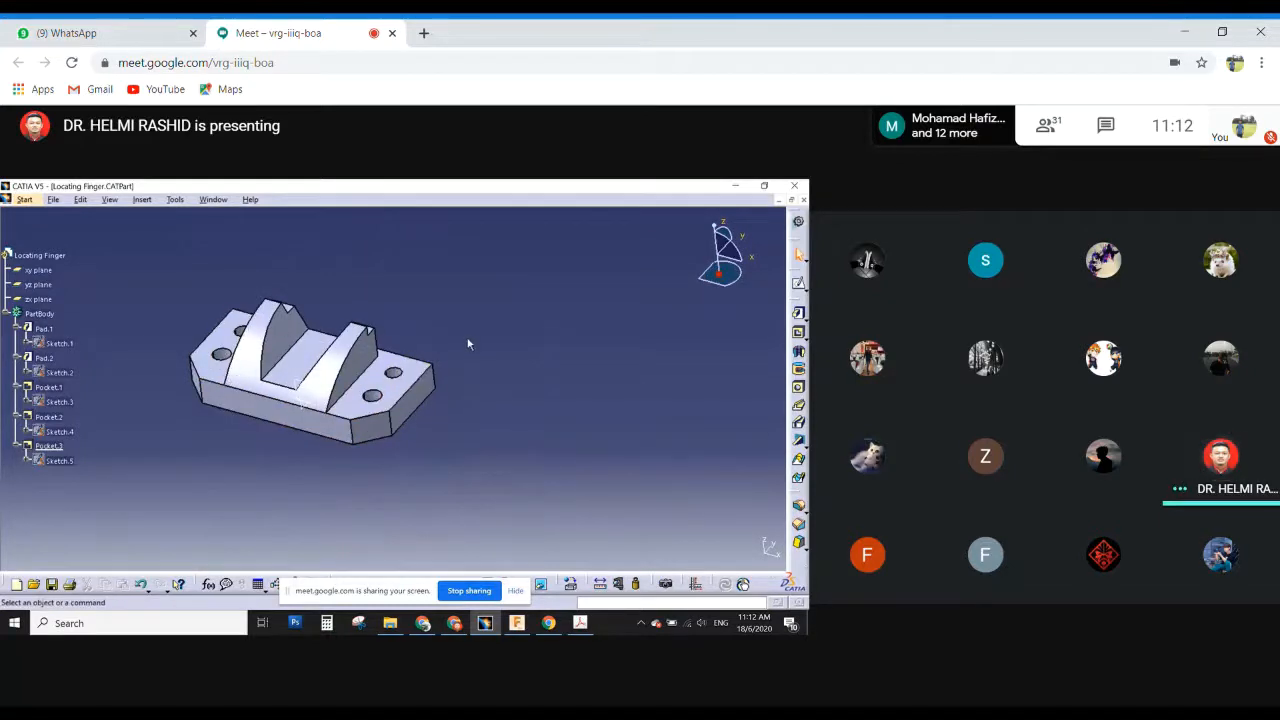
Browse the V5R2016 folder for a file to open, listing the files with details and widening the name column.
{"action": "key", "text": "ctrl+o"}
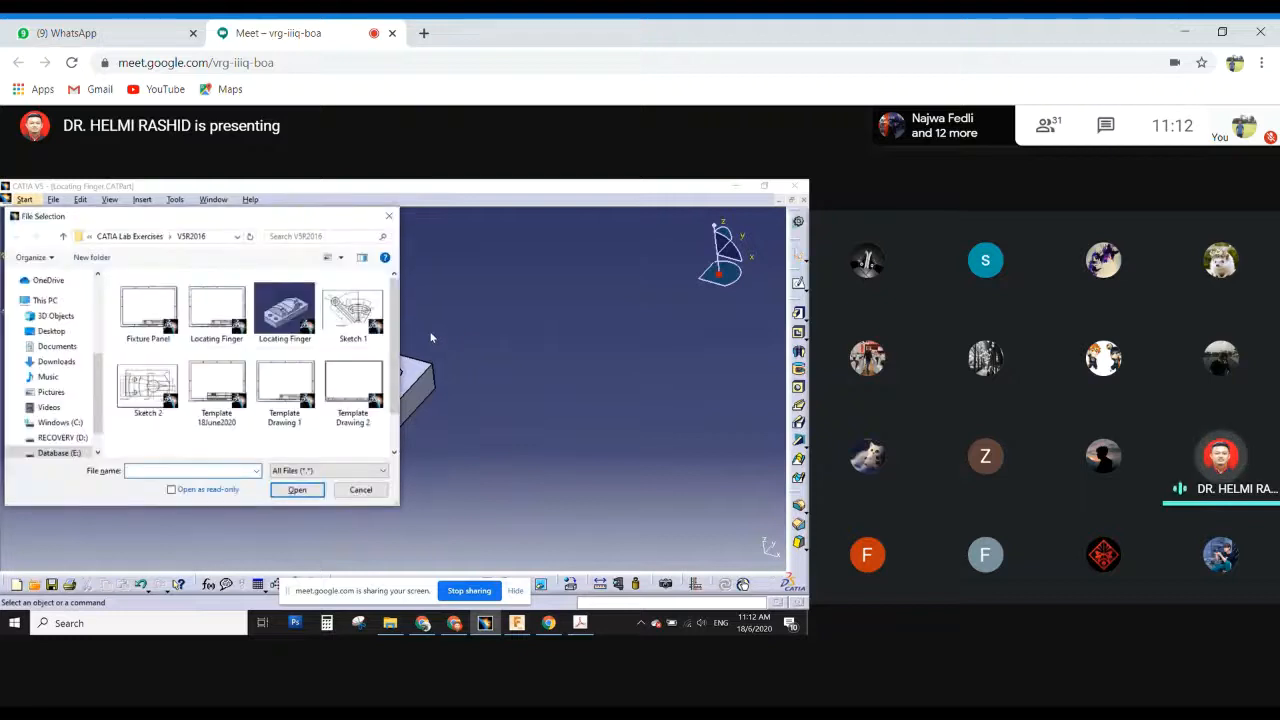
{"action": "right_click", "coordinate": [250, 450]}
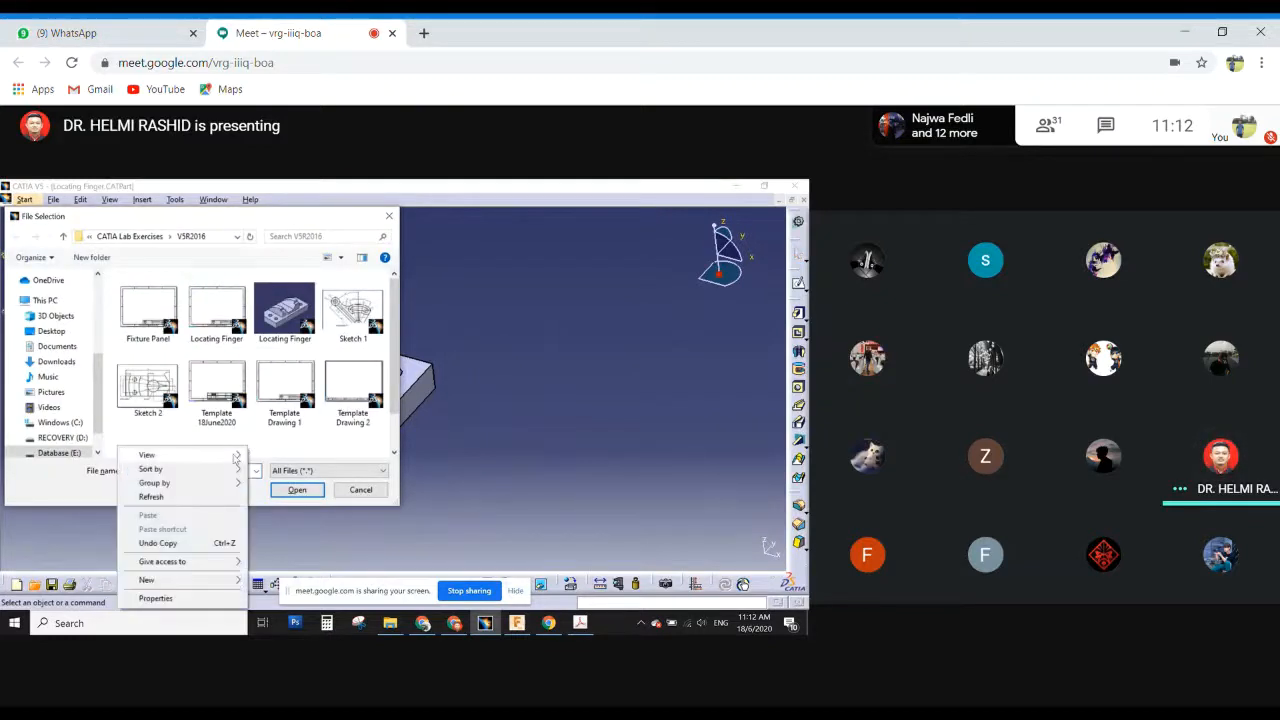
{"action": "mouse_move", "coordinate": [200, 455]}
{"action": "left_click", "coordinate": [278, 524]}
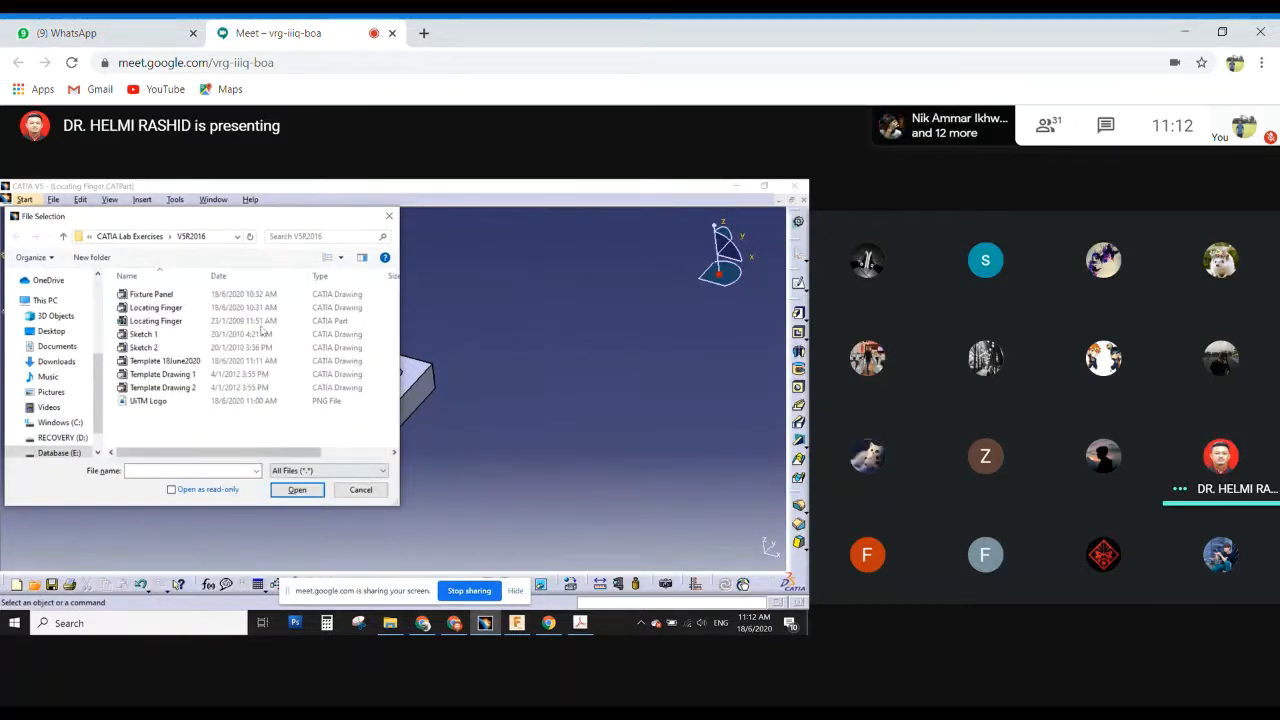
{"action": "left_click", "coordinate": [190, 362]}
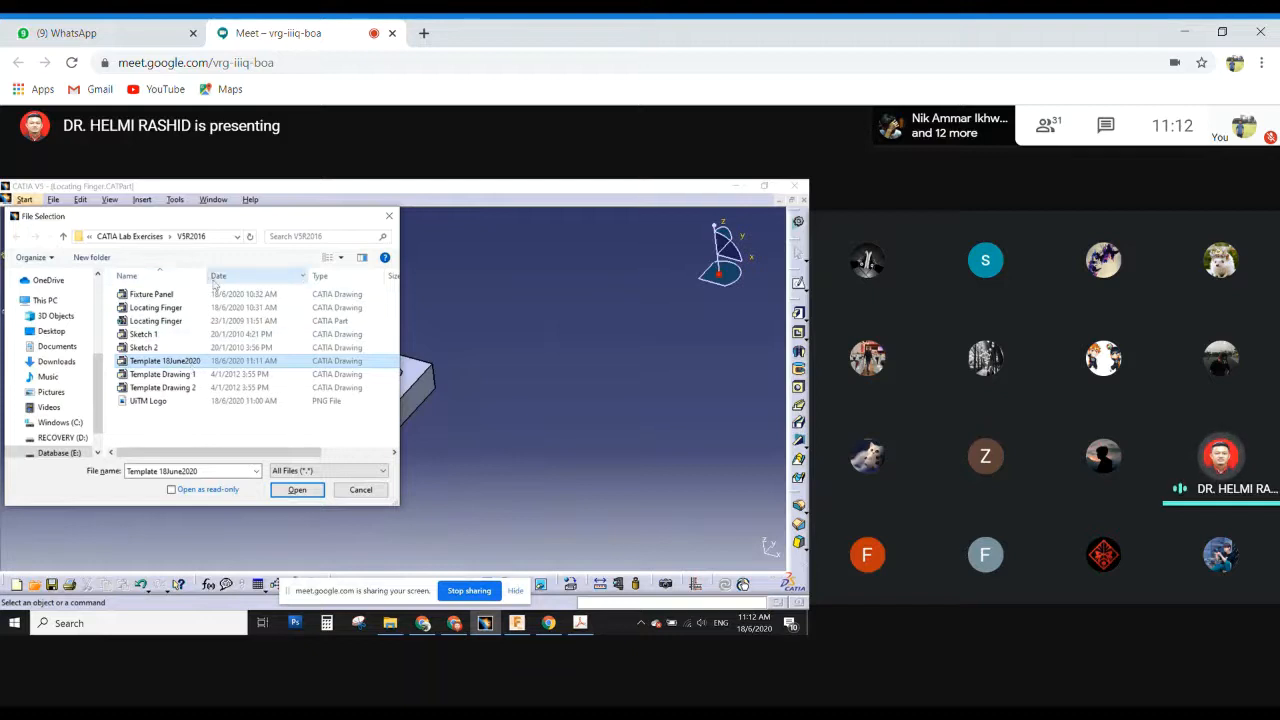
{"action": "left_click_drag", "start_coordinate": [208, 276], "coordinate": [285, 277]}
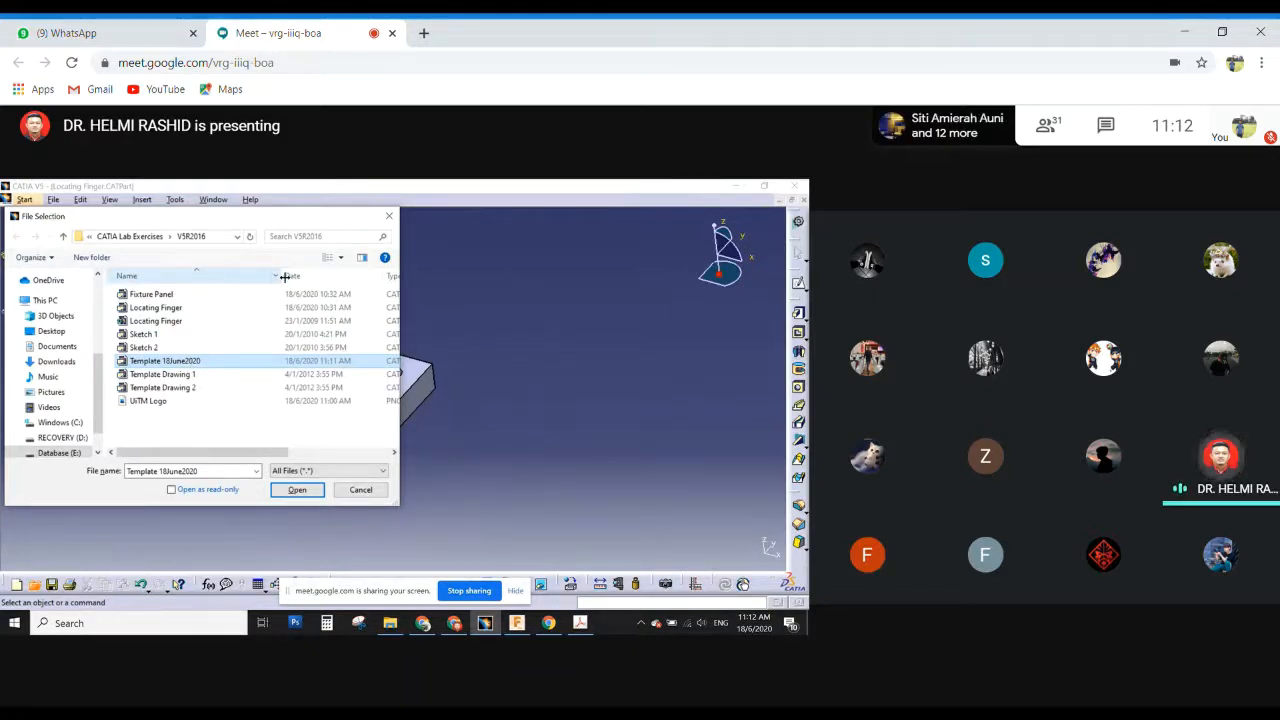
{"action": "left_click", "coordinate": [203, 432]}
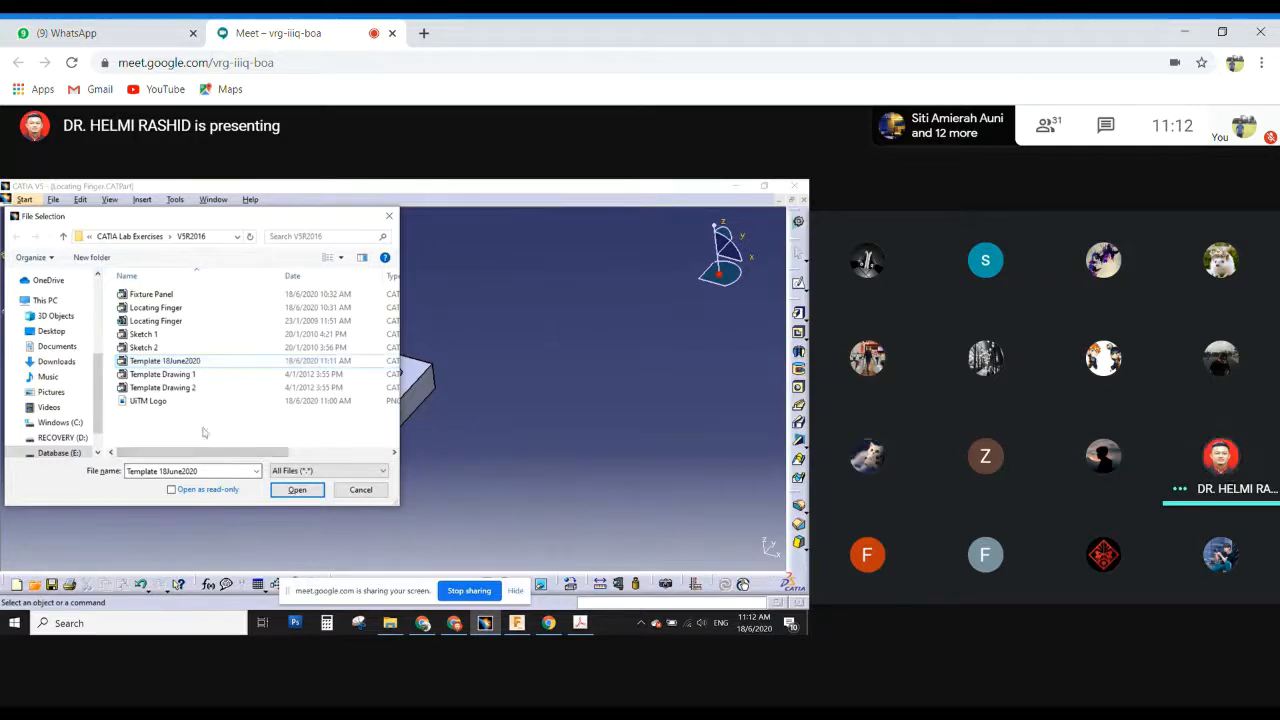
Delete the Fixture Panel drawing from the V5R2016 folder and open the Template 18June2020 drawing.
{"action": "left_click", "coordinate": [155, 295]}
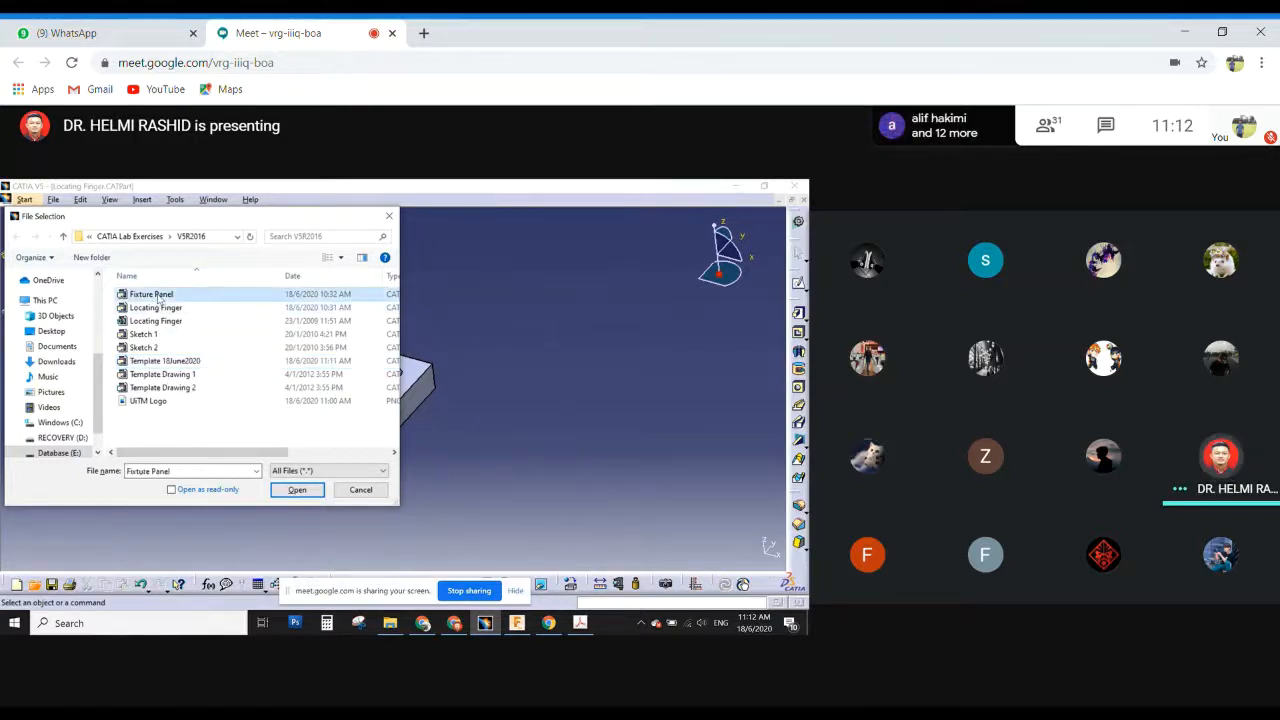
{"action": "key", "text": "Delete"}
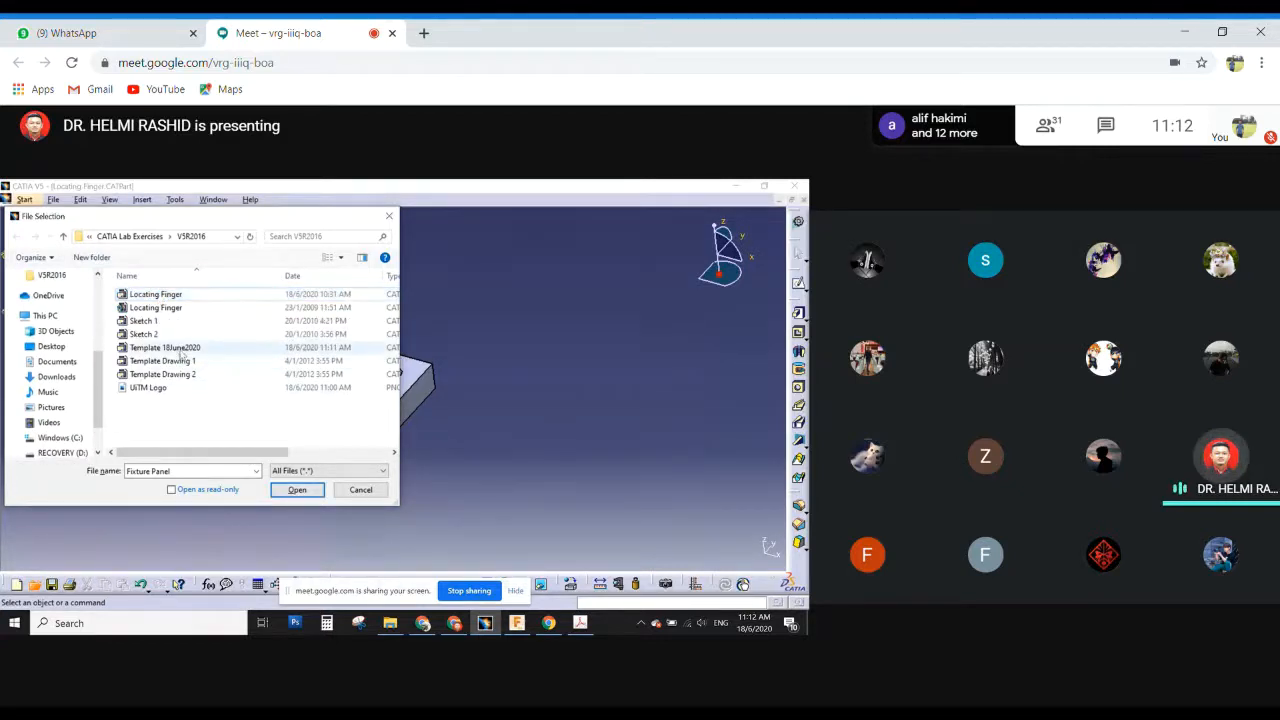
{"action": "double_click", "coordinate": [180, 348]}
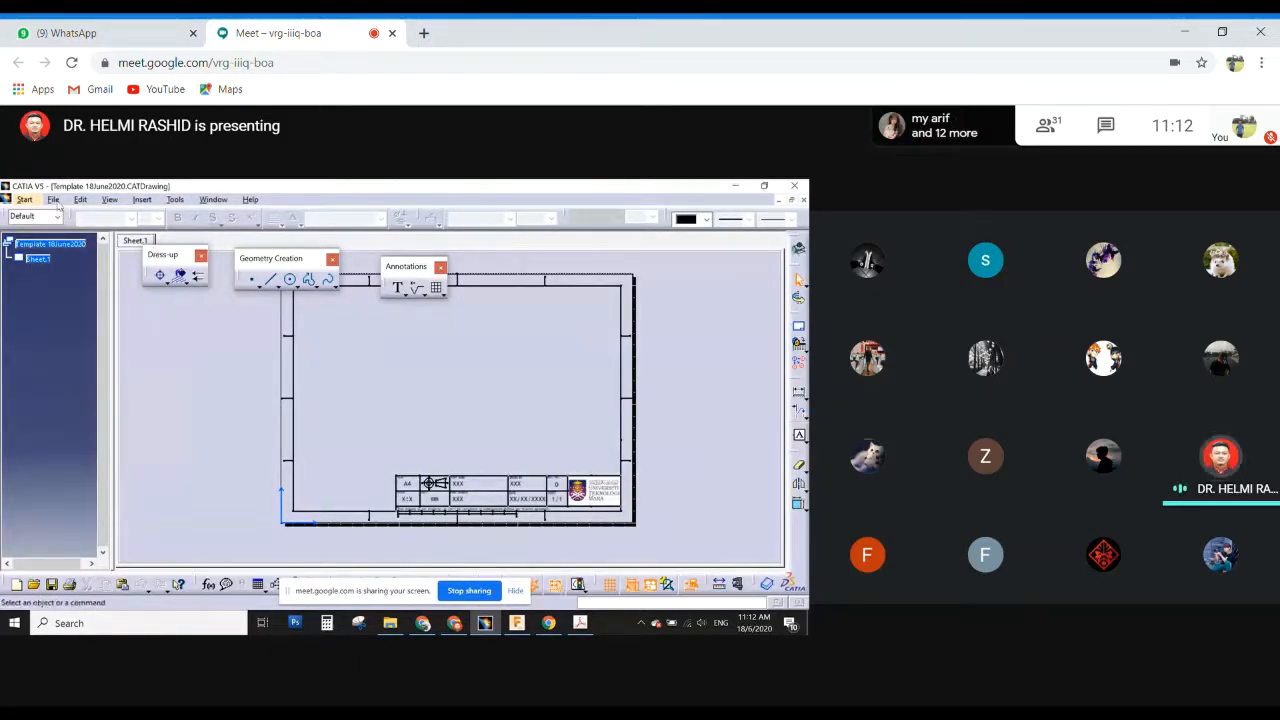
Save a copy of the template drawing in the V5R2016 folder as LOCATING FINGER RV0.
{"action": "left_click", "coordinate": [54, 200]}
{"action": "left_click", "coordinate": [74, 297]}
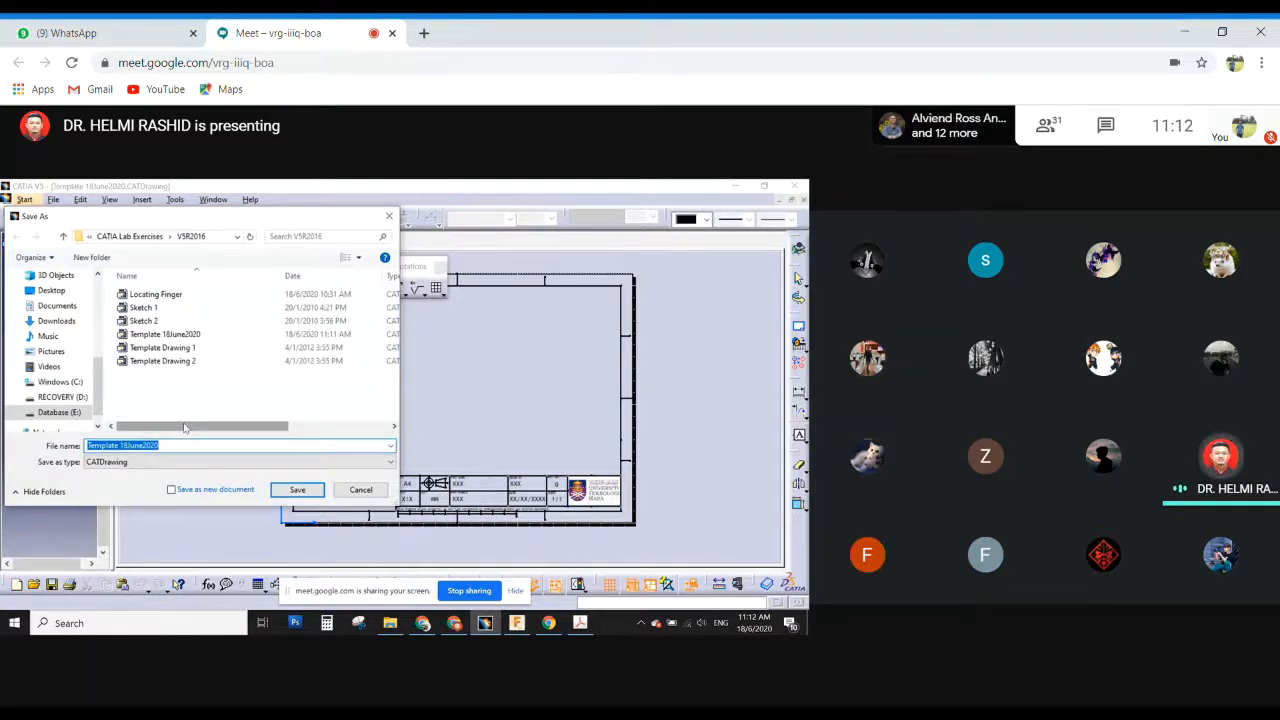
{"action": "type", "text": "lo"}
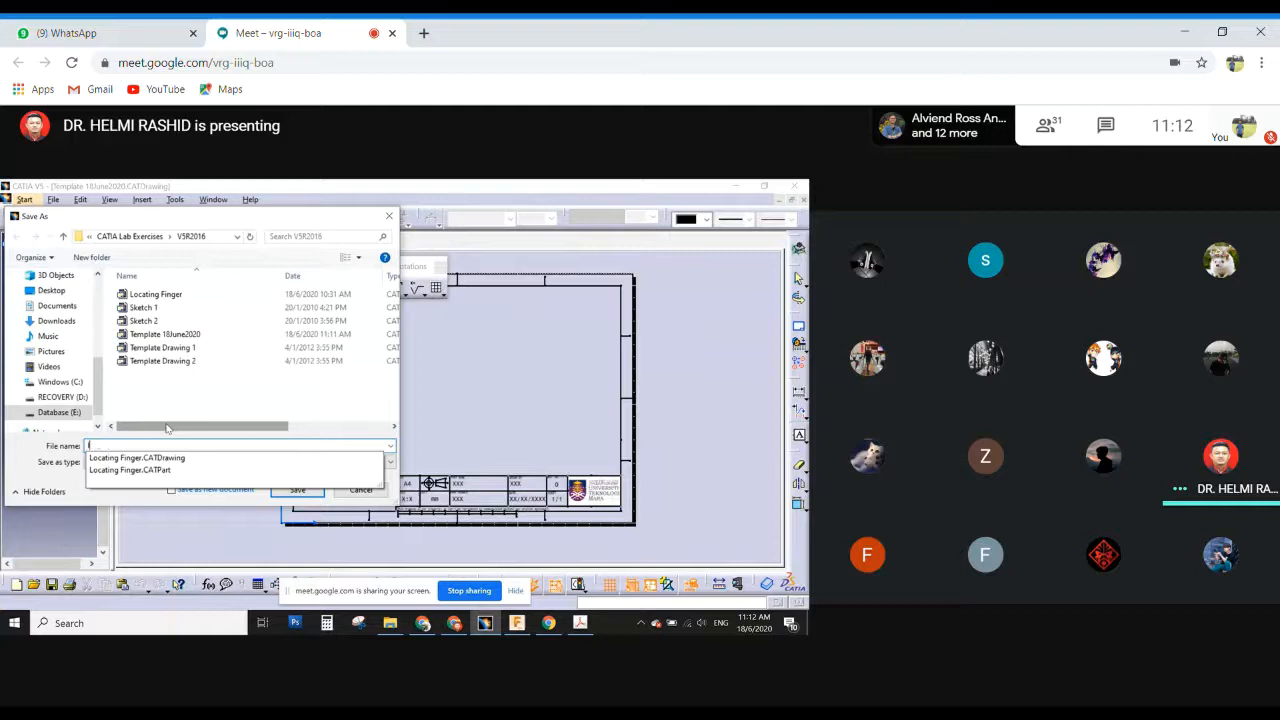
{"action": "key", "text": "BackSpace"}
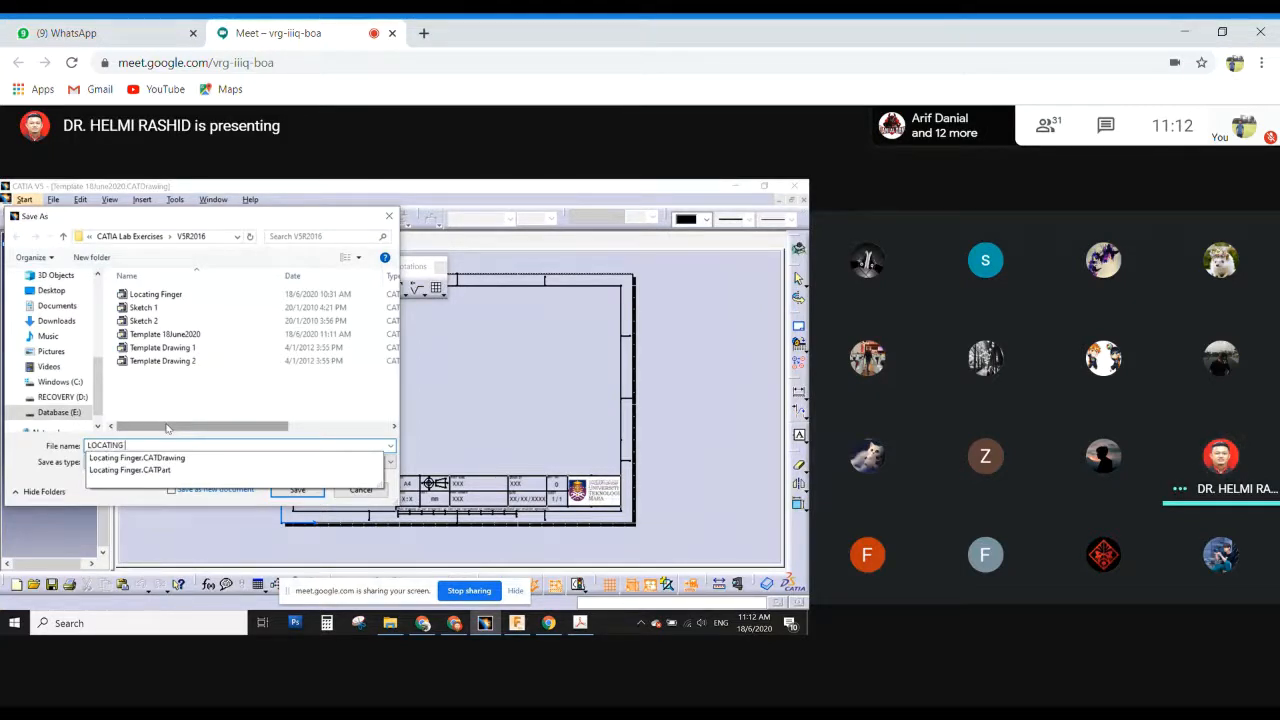
{"action": "type", "text": "FIN"}
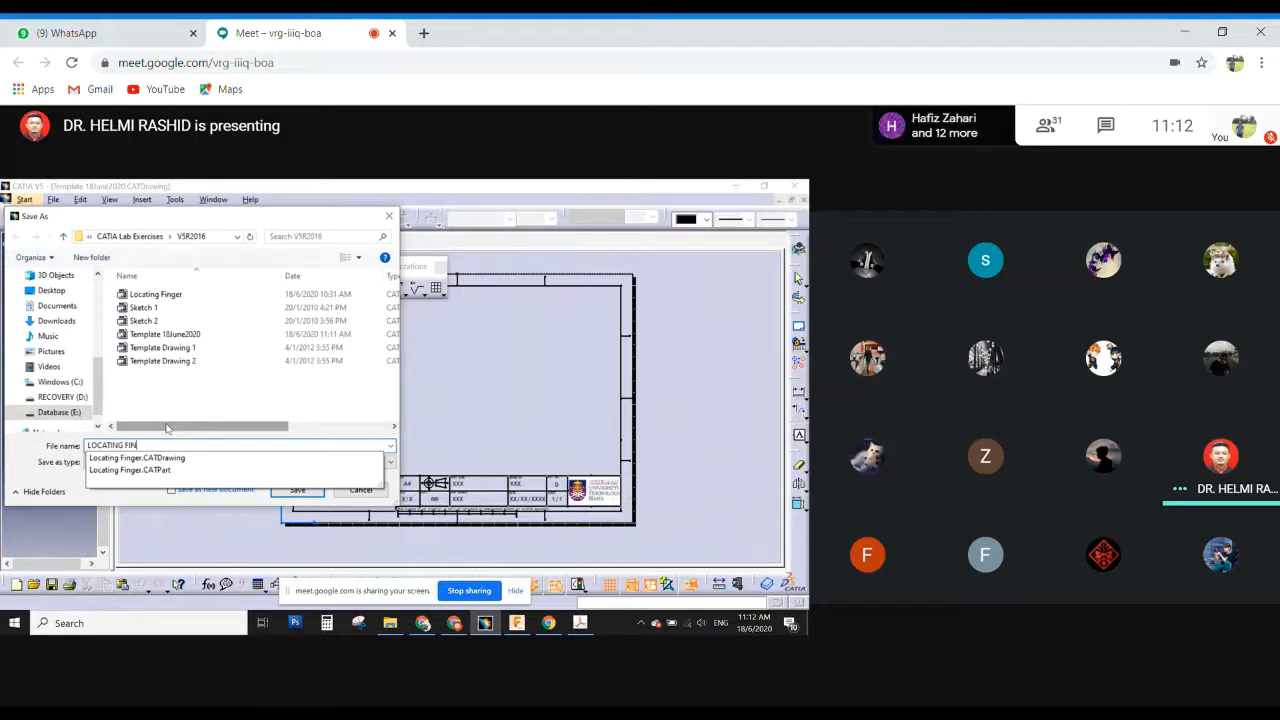
{"action": "type", "text": "GER RV0"}
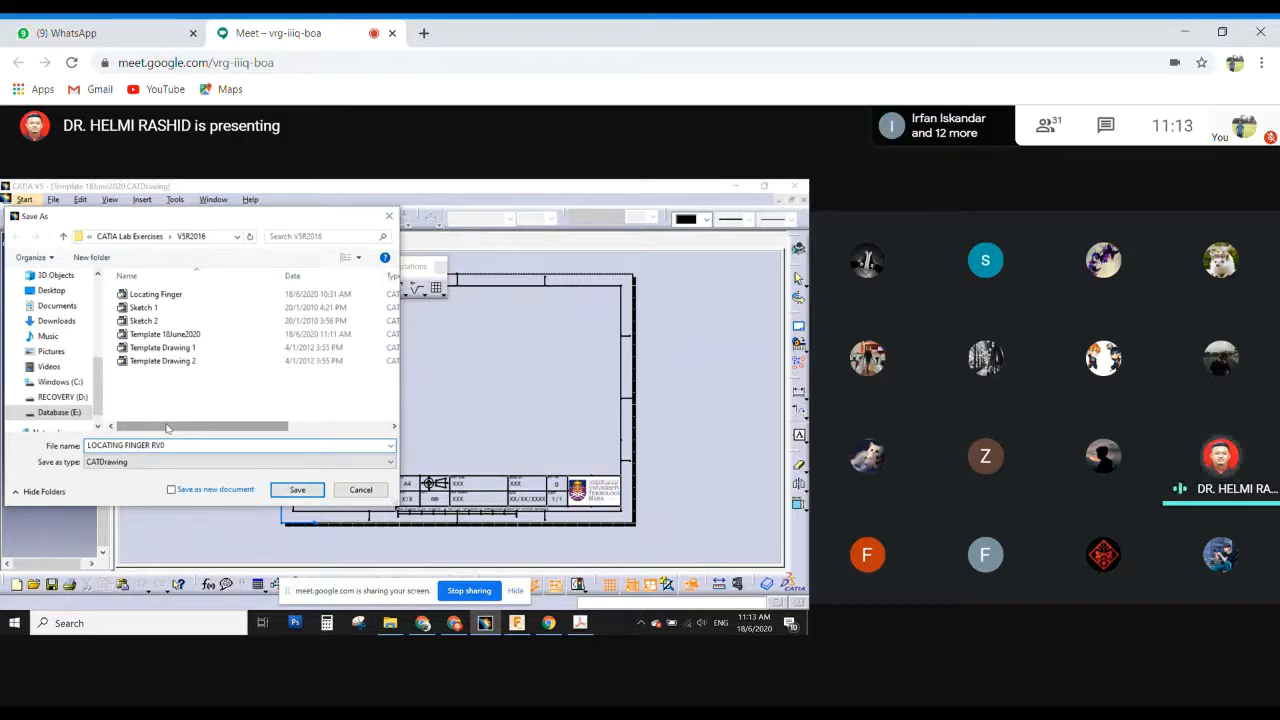
{"action": "left_click", "coordinate": [285, 492]}
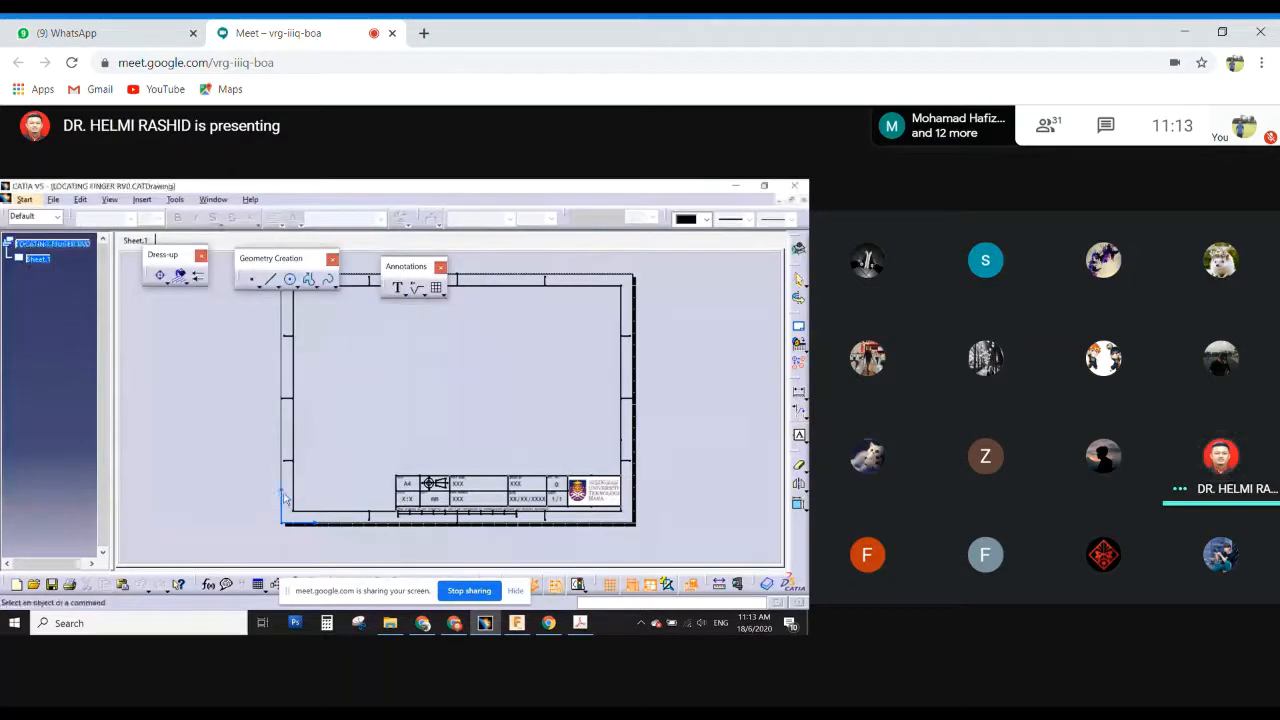
Switch to the working views to check the sheet, and return to the sheet background.
{"action": "left_click", "coordinate": [80, 199]}
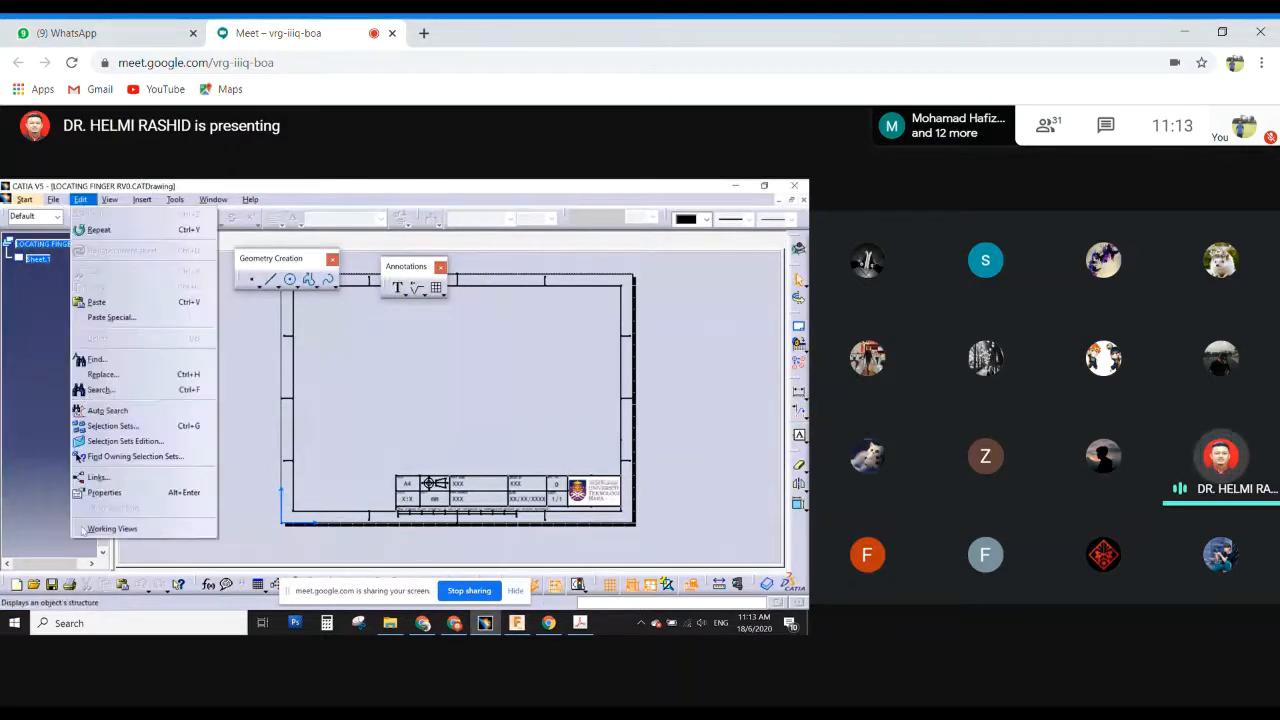
{"action": "left_click", "coordinate": [92, 530]}
{"action": "mouse_move", "coordinate": [534, 426]}
{"action": "middle_mouse_down"}
{"action": "mouse_move", "coordinate": [352, 436]}
{"action": "mouse_move", "coordinate": [411, 412]}
{"action": "middle_mouse_up"}
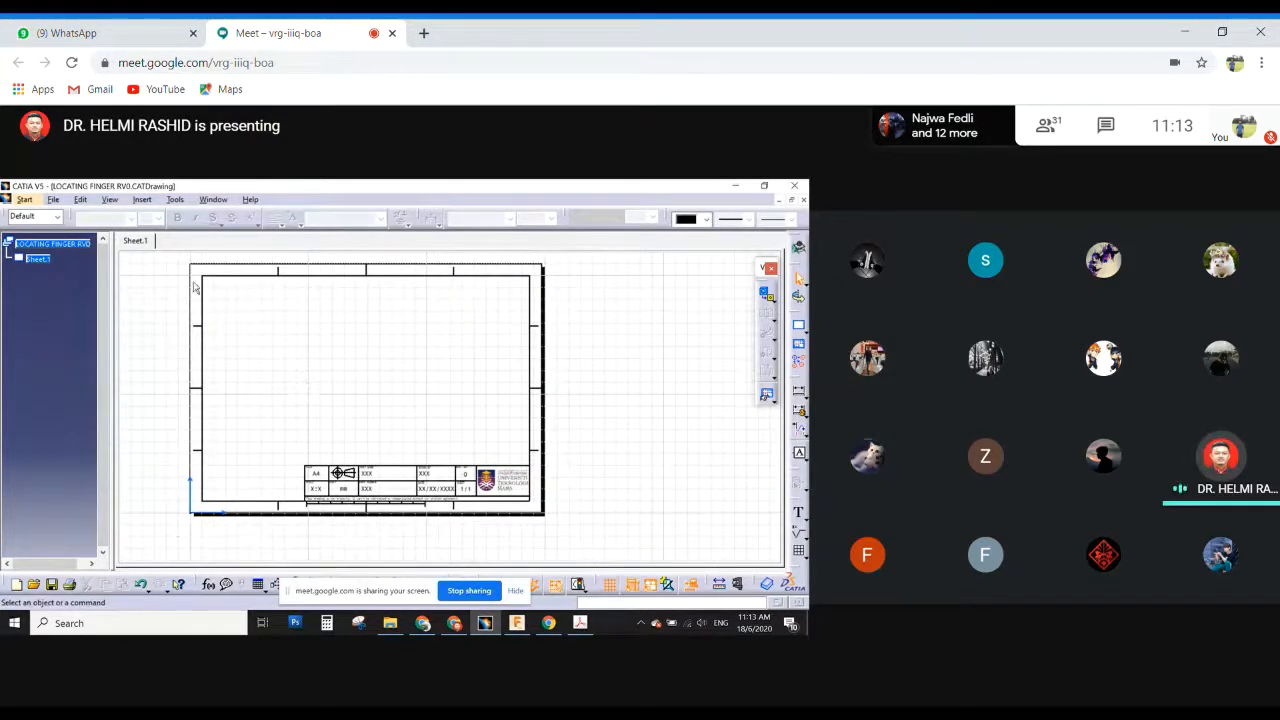
{"action": "left_click", "coordinate": [80, 199]}
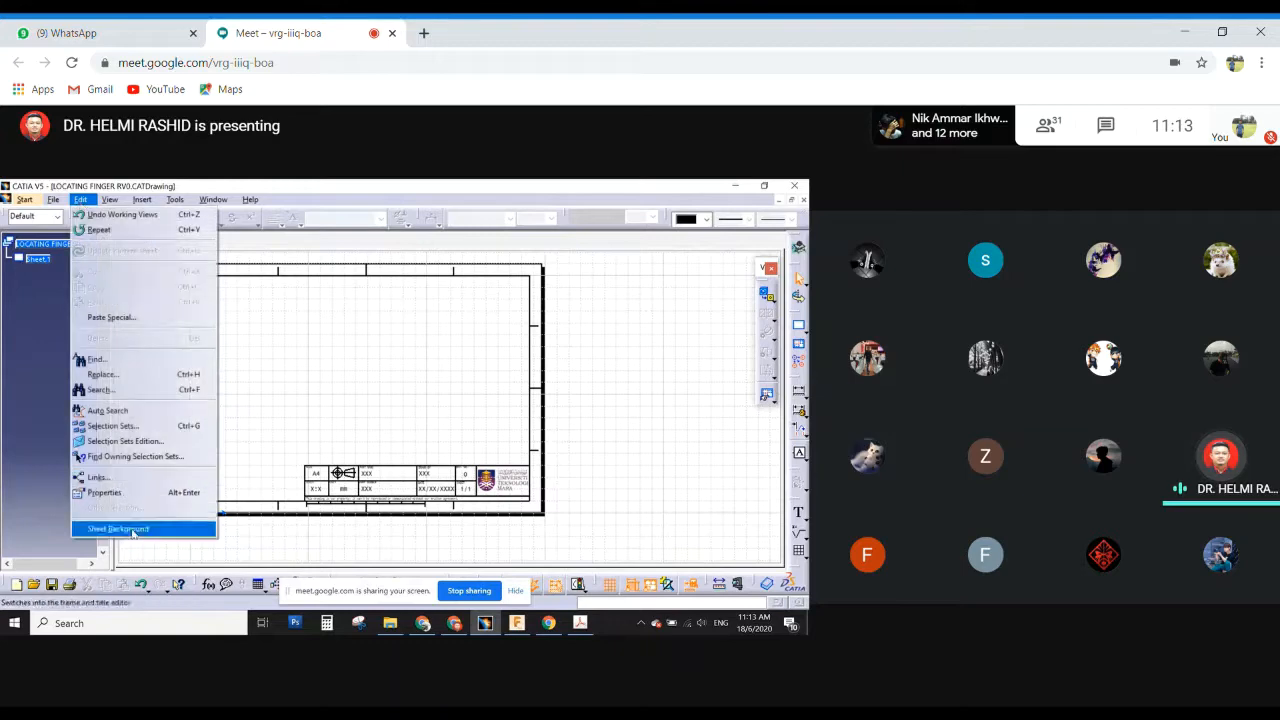
{"action": "left_click", "coordinate": [100, 528]}
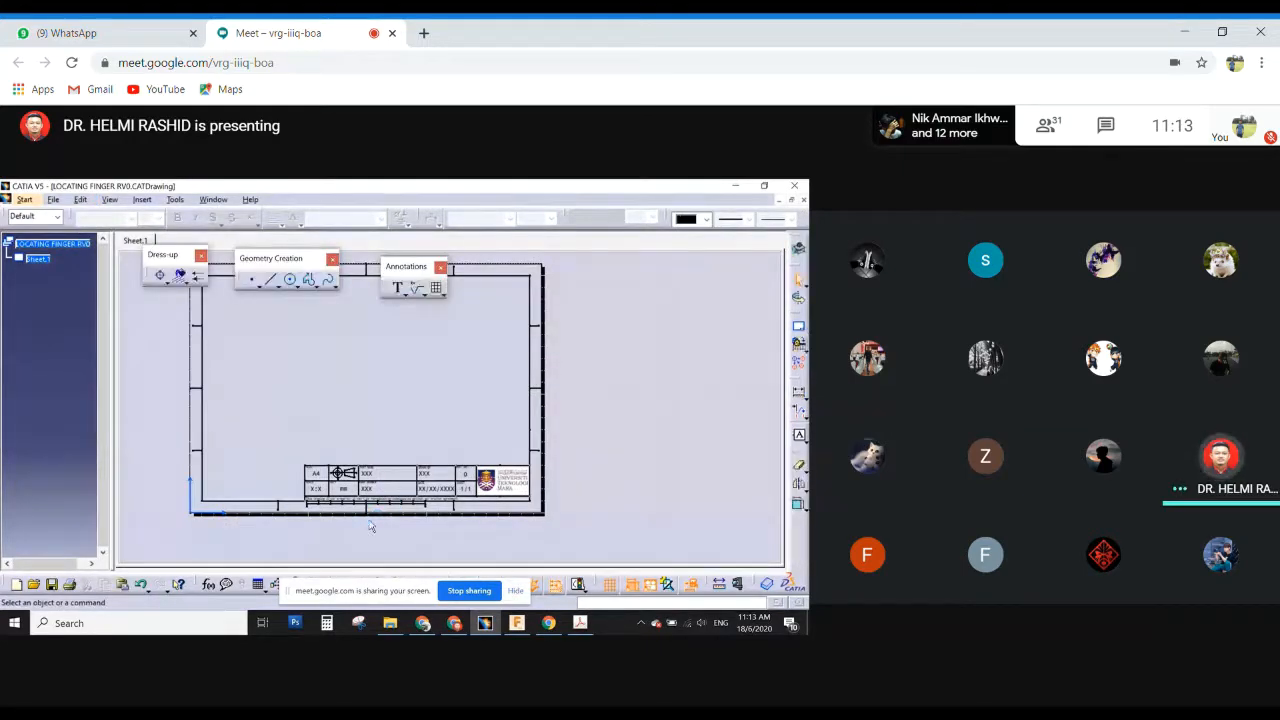
Replace the part name placeholder in the title block with "Locating Finger" and shift the text inside its cell.
{"action": "middle_click_drag", "start_coordinate": [368, 522], "coordinate": [380, 360]}
{"action": "middle_click_drag", "start_coordinate": [251, 486], "coordinate": [496, 384]}
{"action": "double_click", "coordinate": [413, 408]}
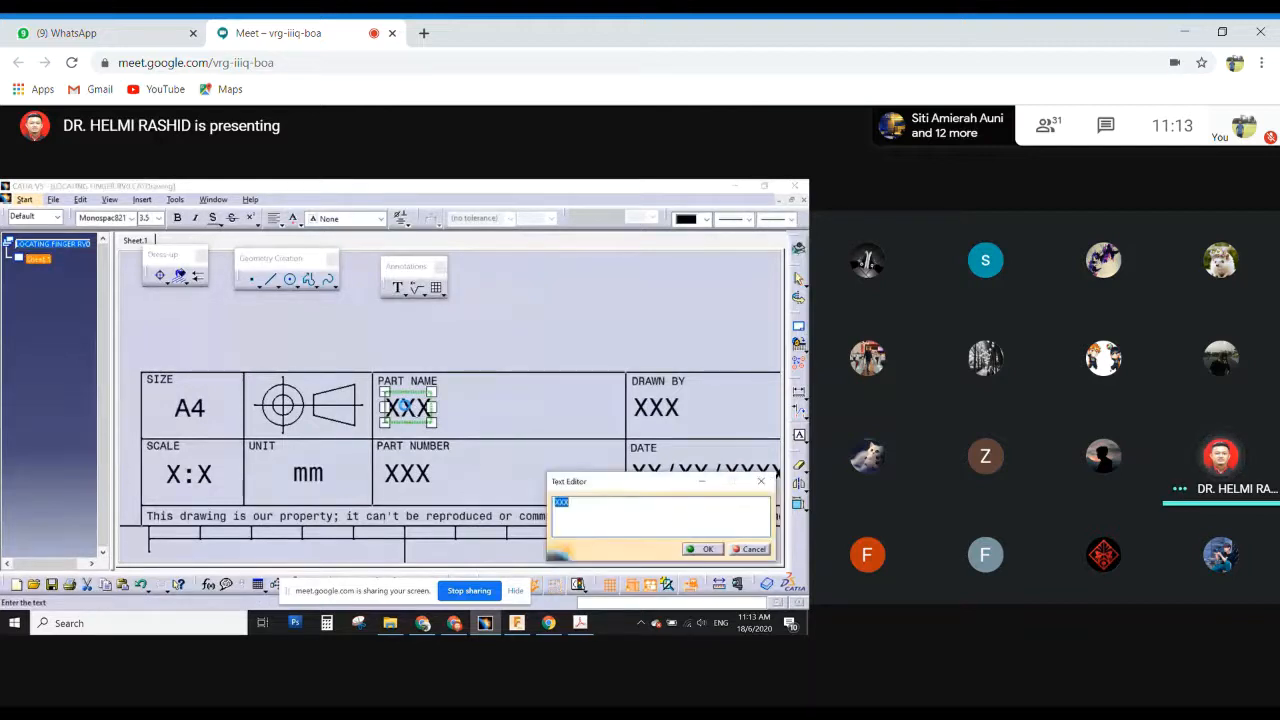
{"action": "type", "text": "Locat"}
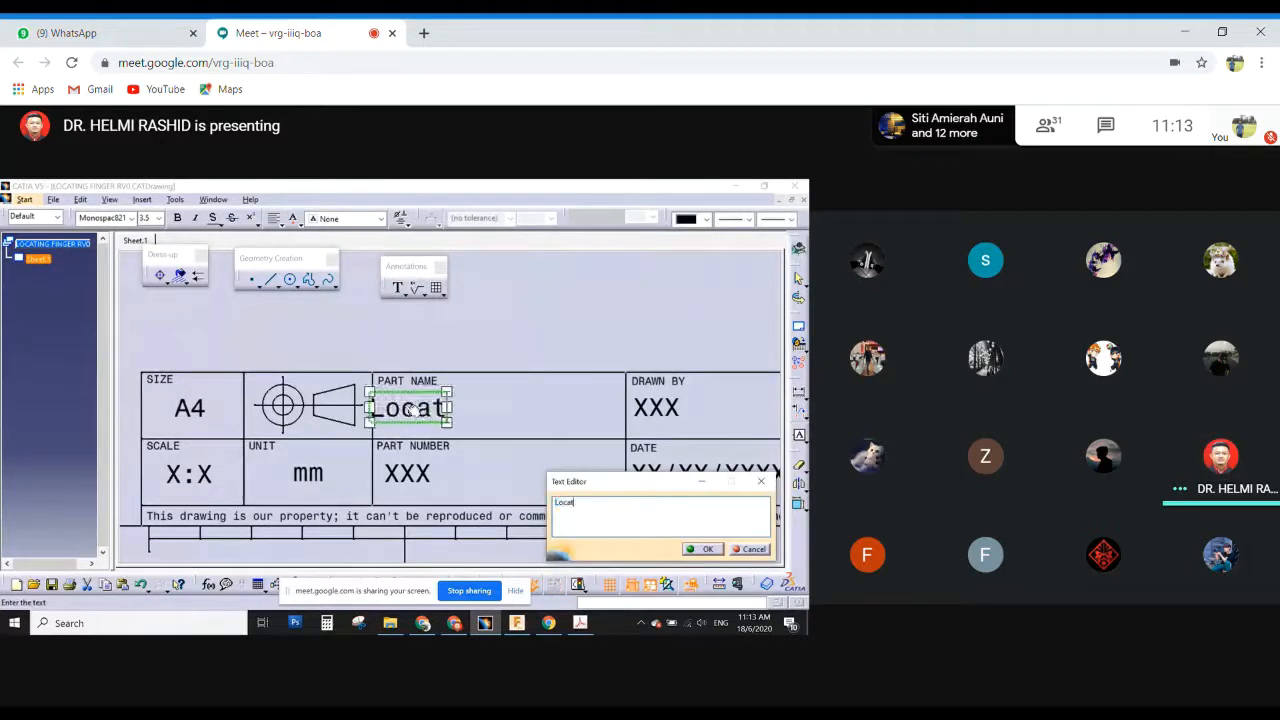
{"action": "type", "text": "ing Finger"}
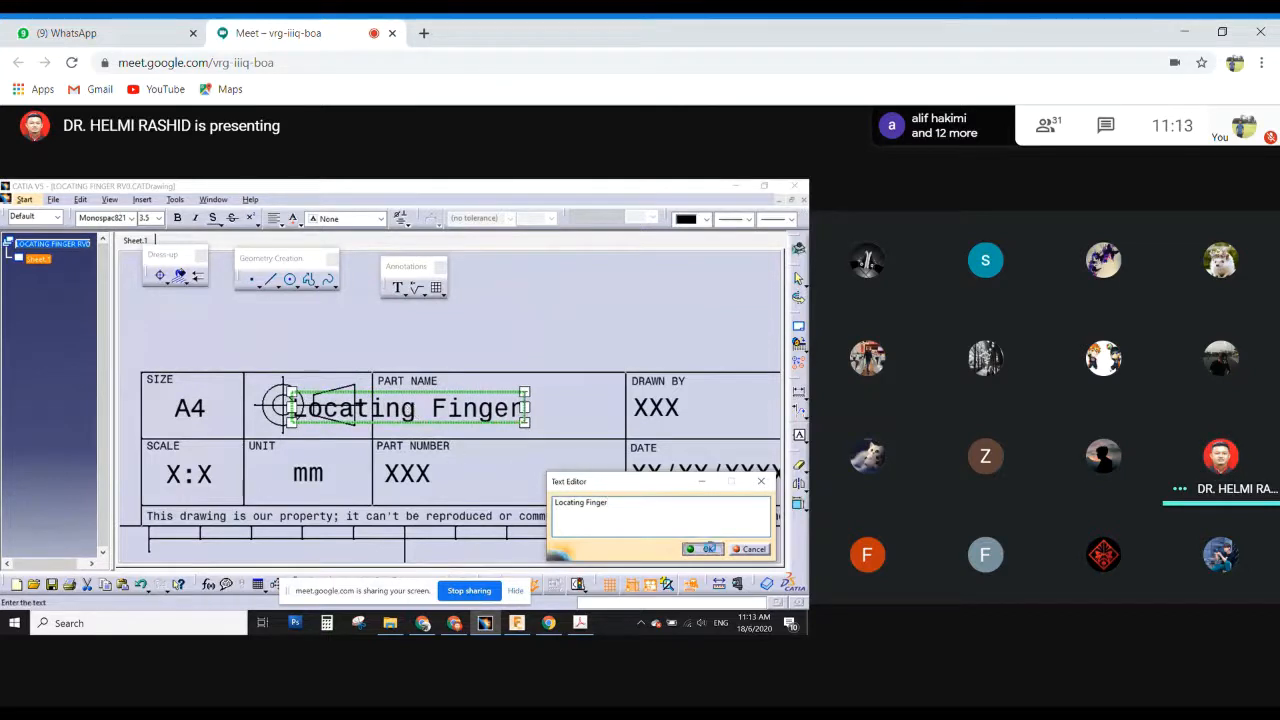
{"action": "left_click", "coordinate": [706, 549]}
{"action": "left_click_drag", "start_coordinate": [441, 409], "coordinate": [524, 407]}
Replace the part number placeholder in the title block with LF-0001-M7A.
{"action": "double_click", "coordinate": [415, 471]}
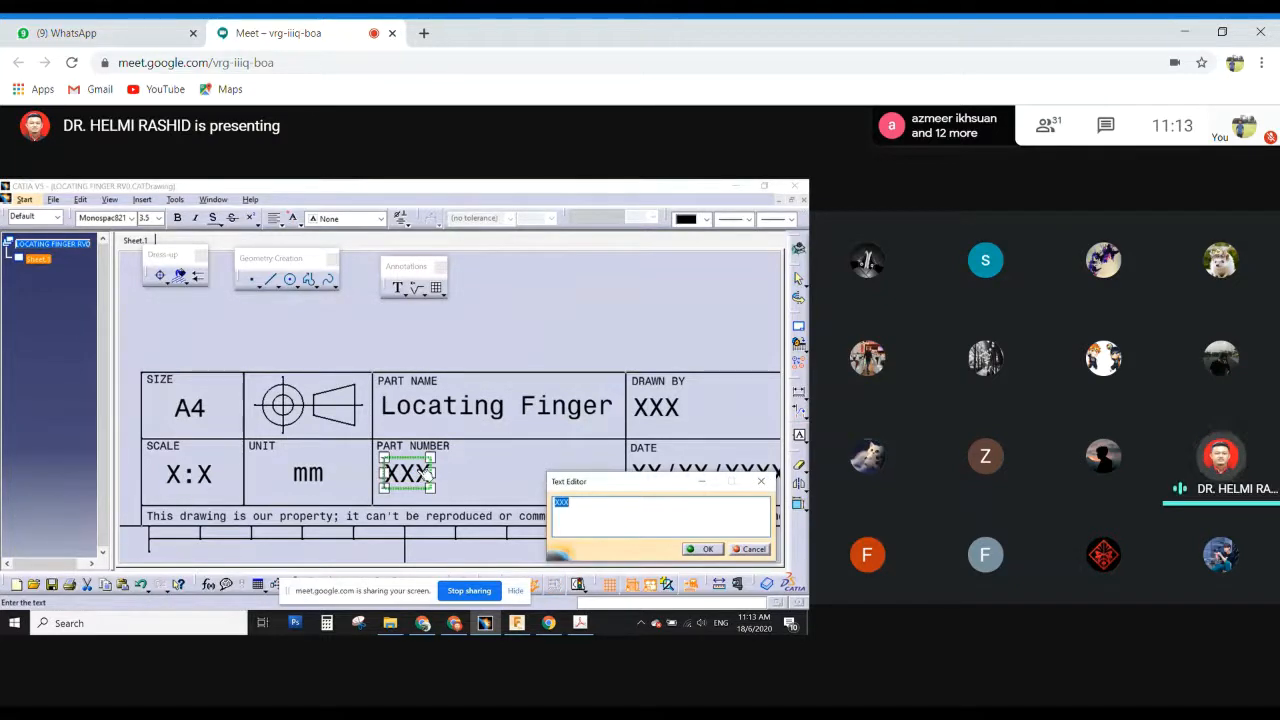
{"action": "type", "text": "LF"}
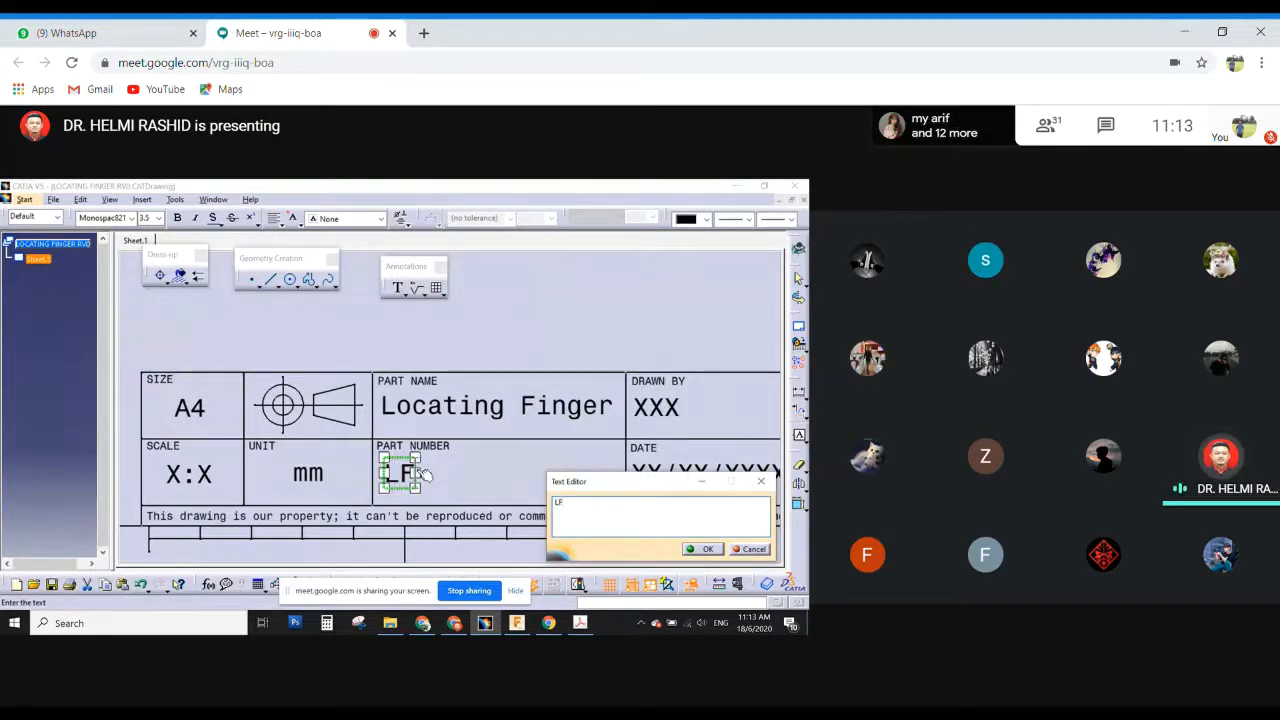
{"action": "type", "text": "-)))"}
{"action": "key", "text": "BackSpace"}
{"action": "key", "text": "BackSpace"}
{"action": "key", "text": "BackSpace"}
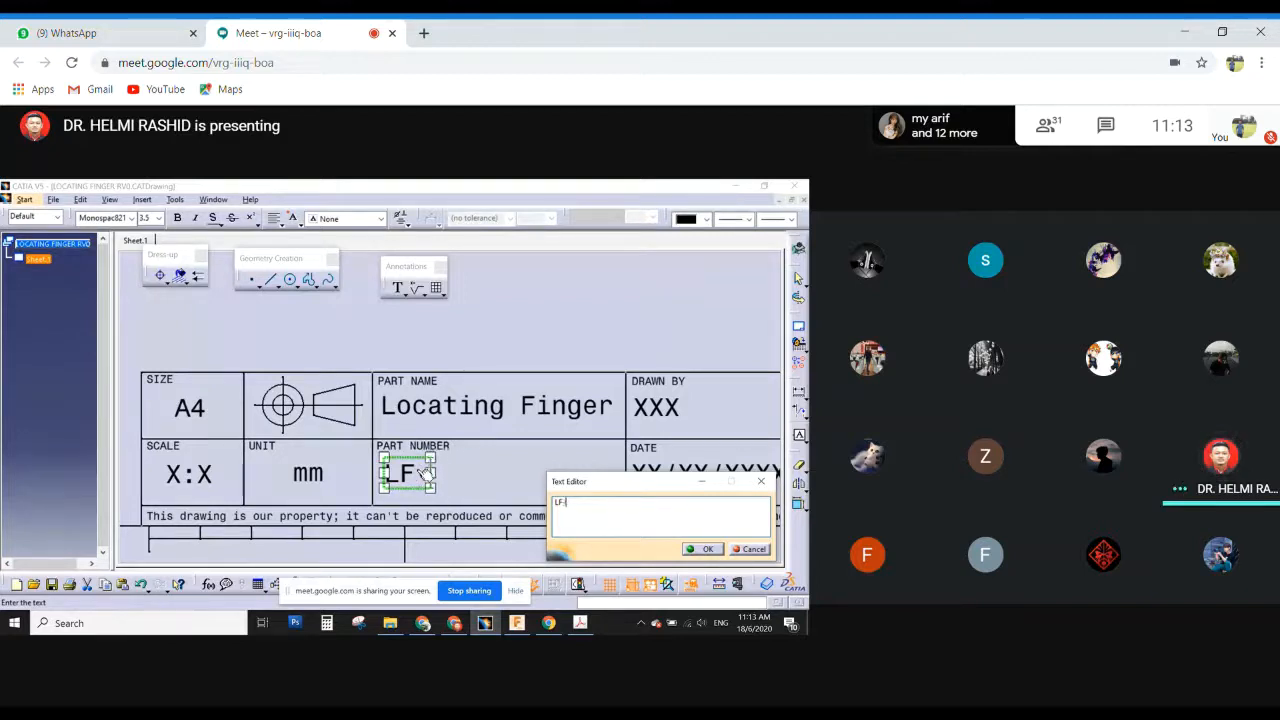
{"action": "type", "text": "000"}
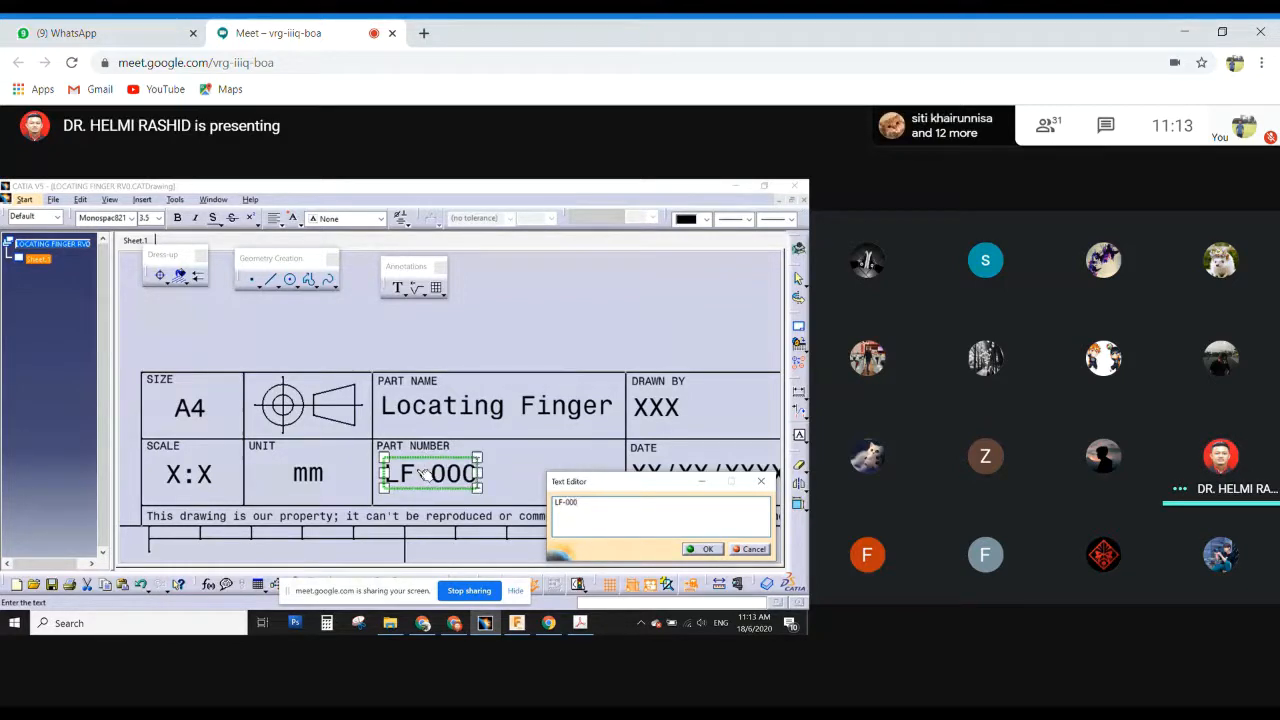
{"action": "type", "text": "1-"}
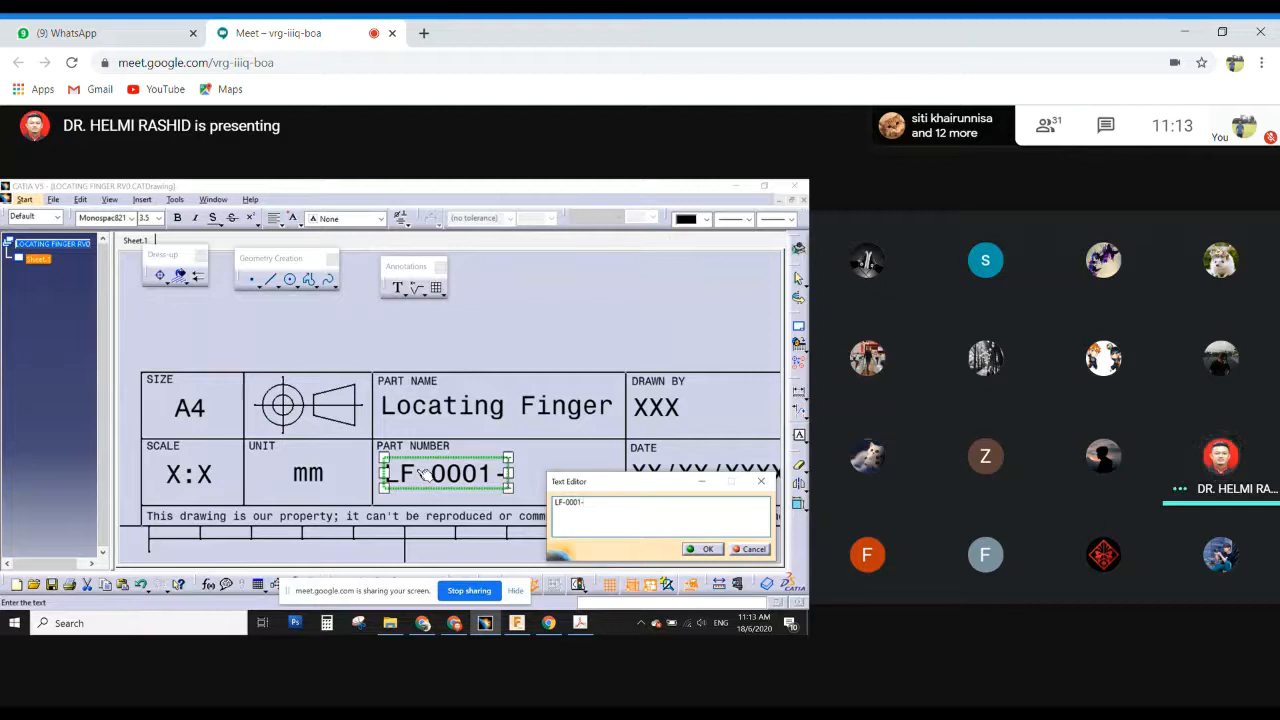
{"action": "type", "text": "m"}
{"action": "key", "text": "BackSpace"}
{"action": "type", "text": "M7S"}
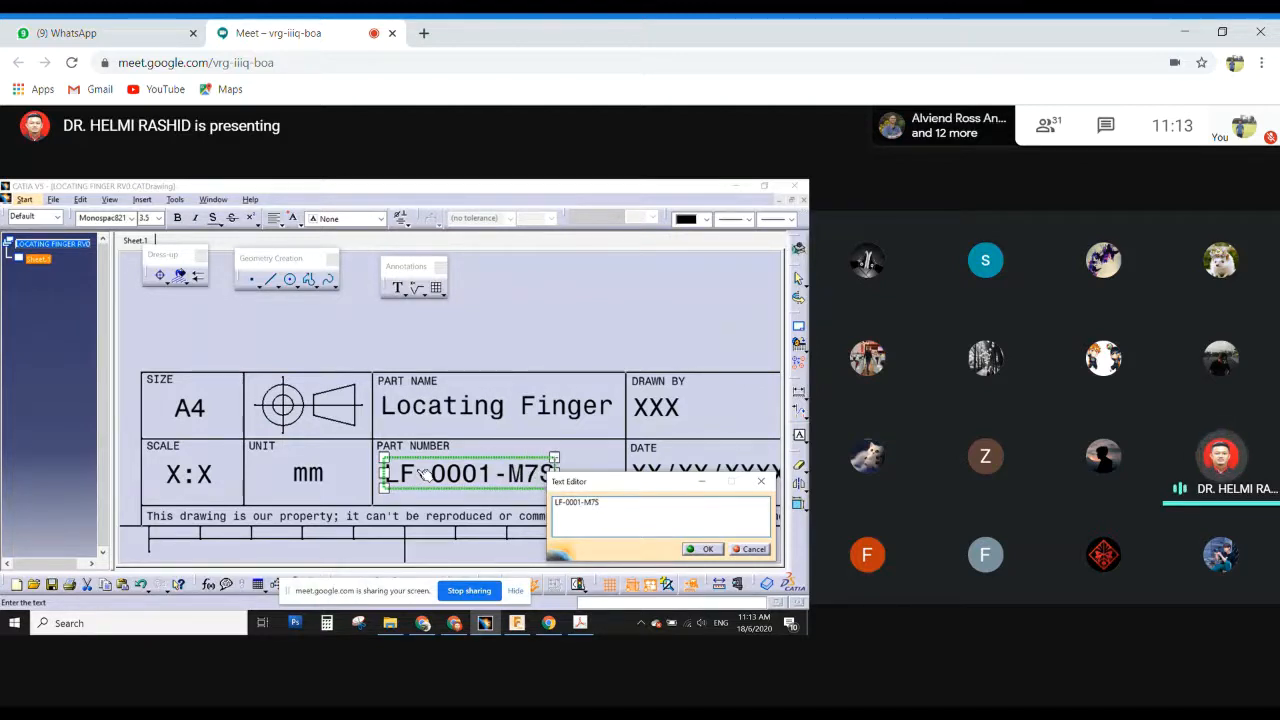
{"action": "key", "text": "BackSpace"}
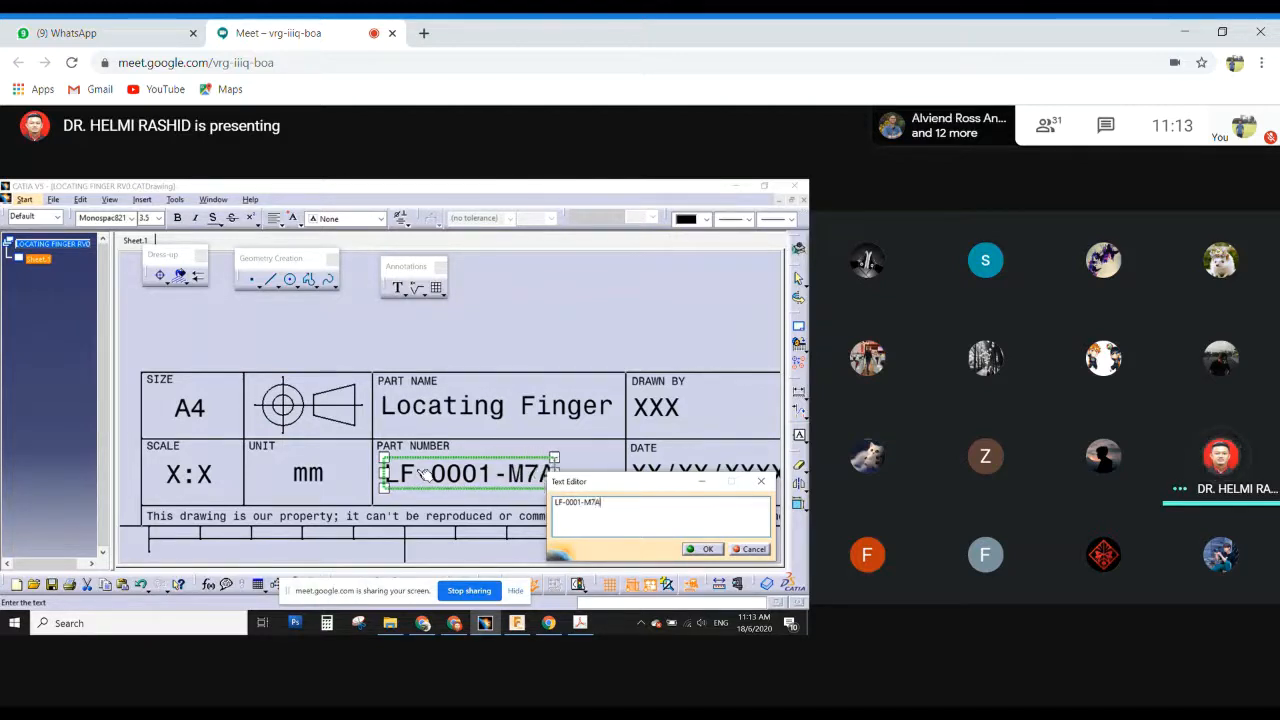
{"action": "left_click", "coordinate": [701, 550]}
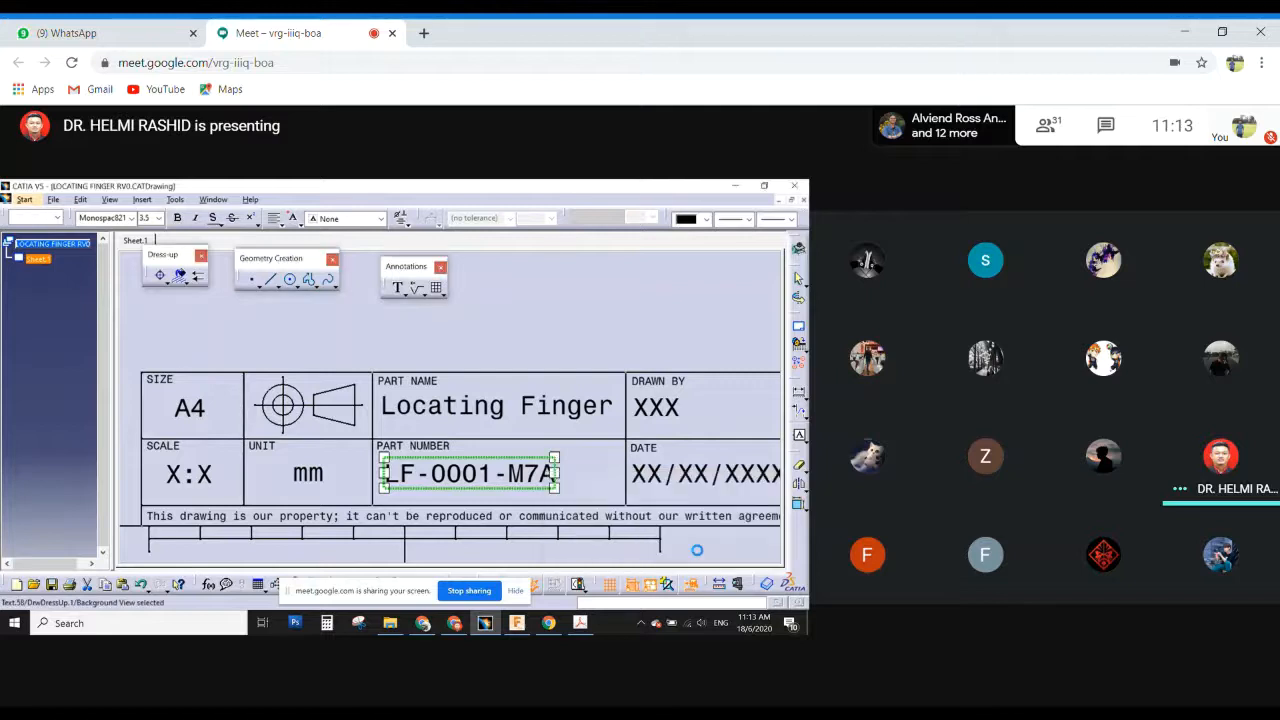
Fill in the drafter's name in the title block's DRAWN BY cell.
{"action": "left_click", "coordinate": [684, 466]}
{"action": "mouse_move", "coordinate": [667, 433]}
{"action": "middle_mouse_down"}
{"action": "mouse_move", "coordinate": [626, 466]}
{"action": "mouse_move", "coordinate": [548, 466]}
{"action": "middle_mouse_up"}
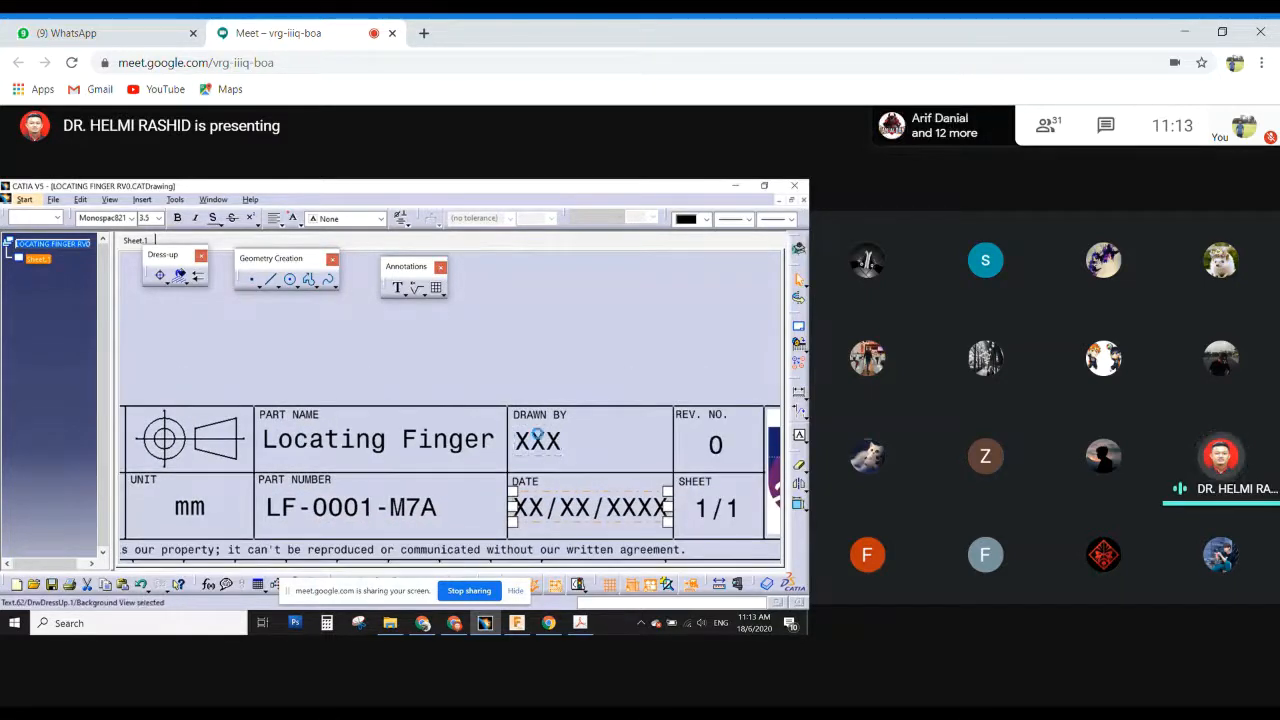
{"action": "double_click", "coordinate": [537, 434]}
{"action": "type", "text": "Helmi.R"}
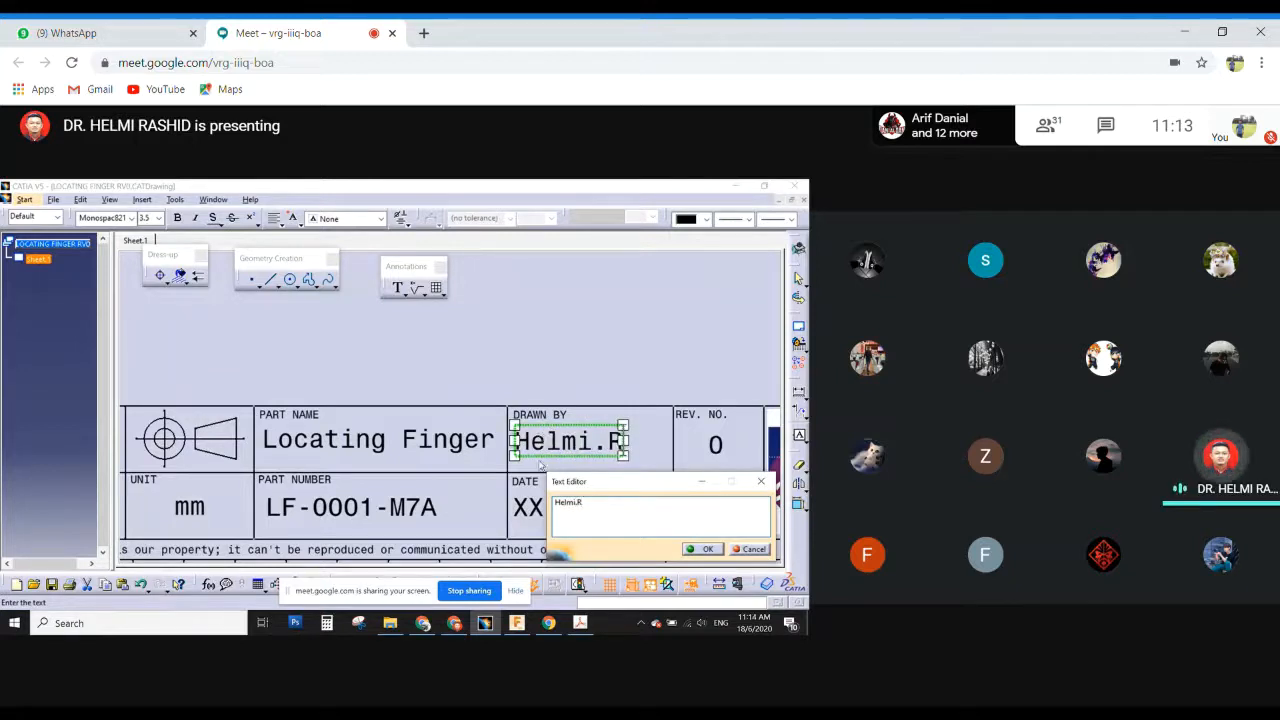
{"action": "left_click", "coordinate": [705, 549]}
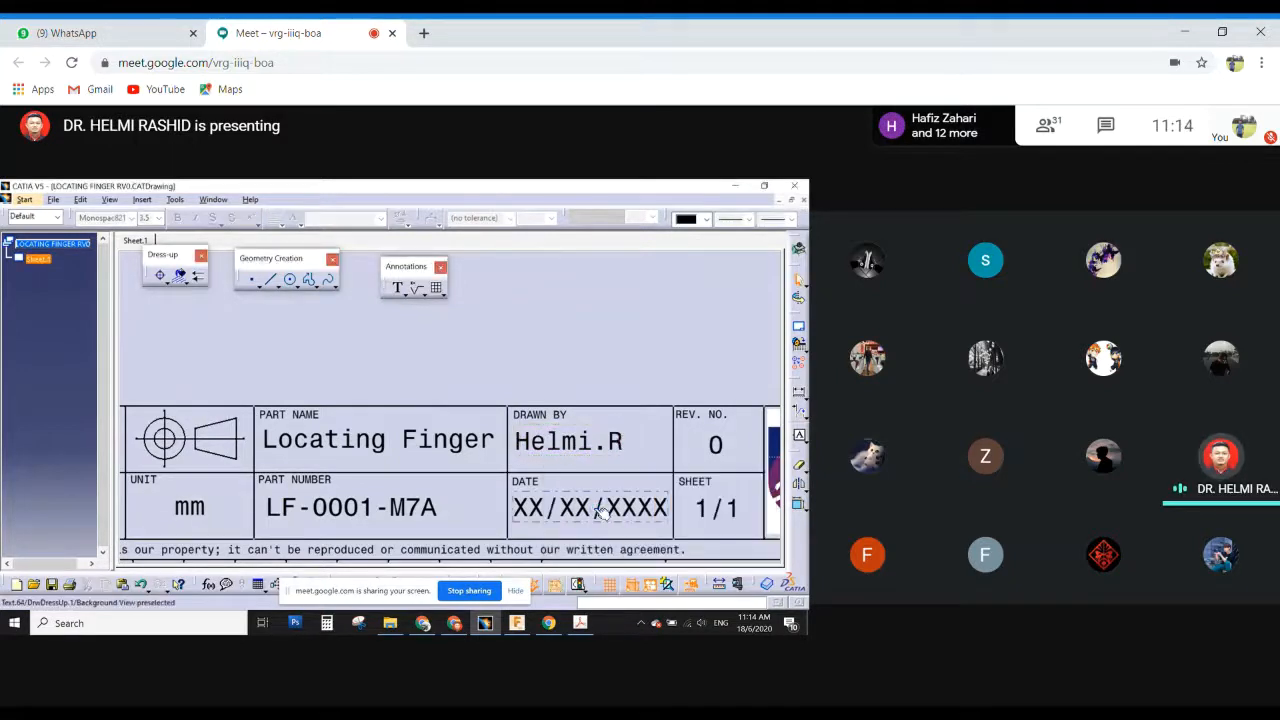
Set the date in the title block to 18/6/2020.
{"action": "double_click", "coordinate": [603, 510]}
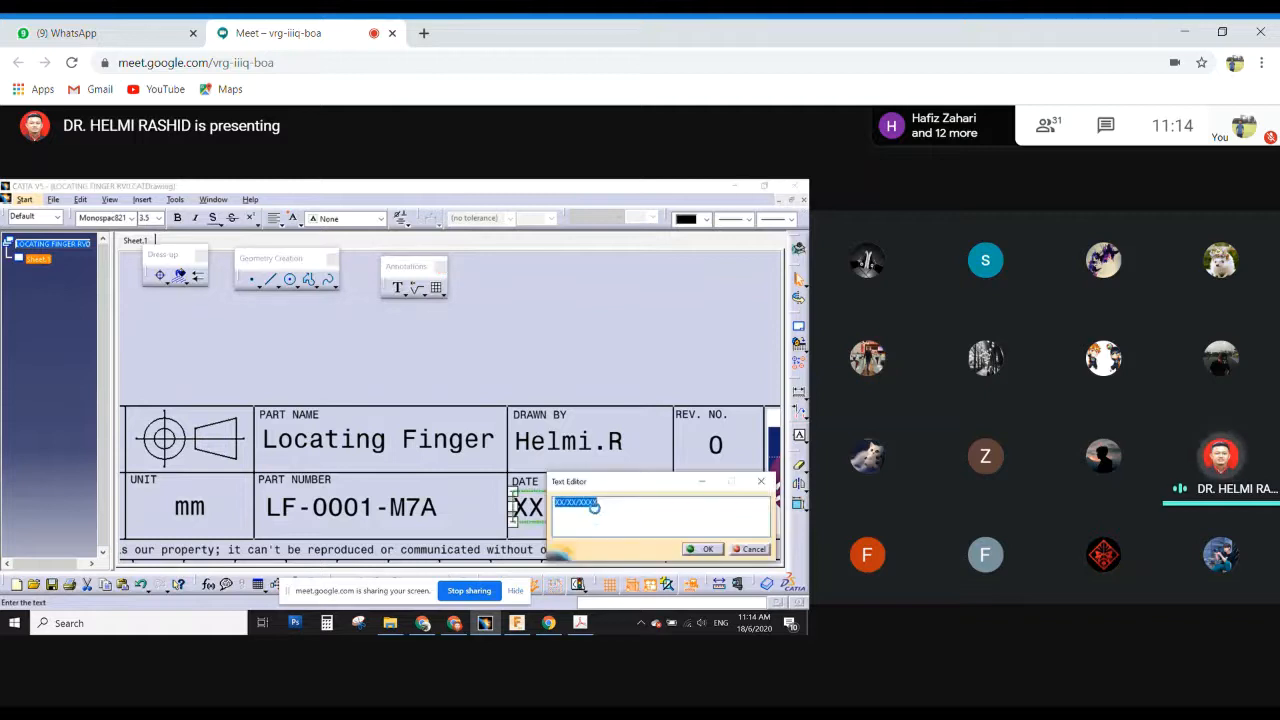
{"action": "type", "text": "18/6/2020"}
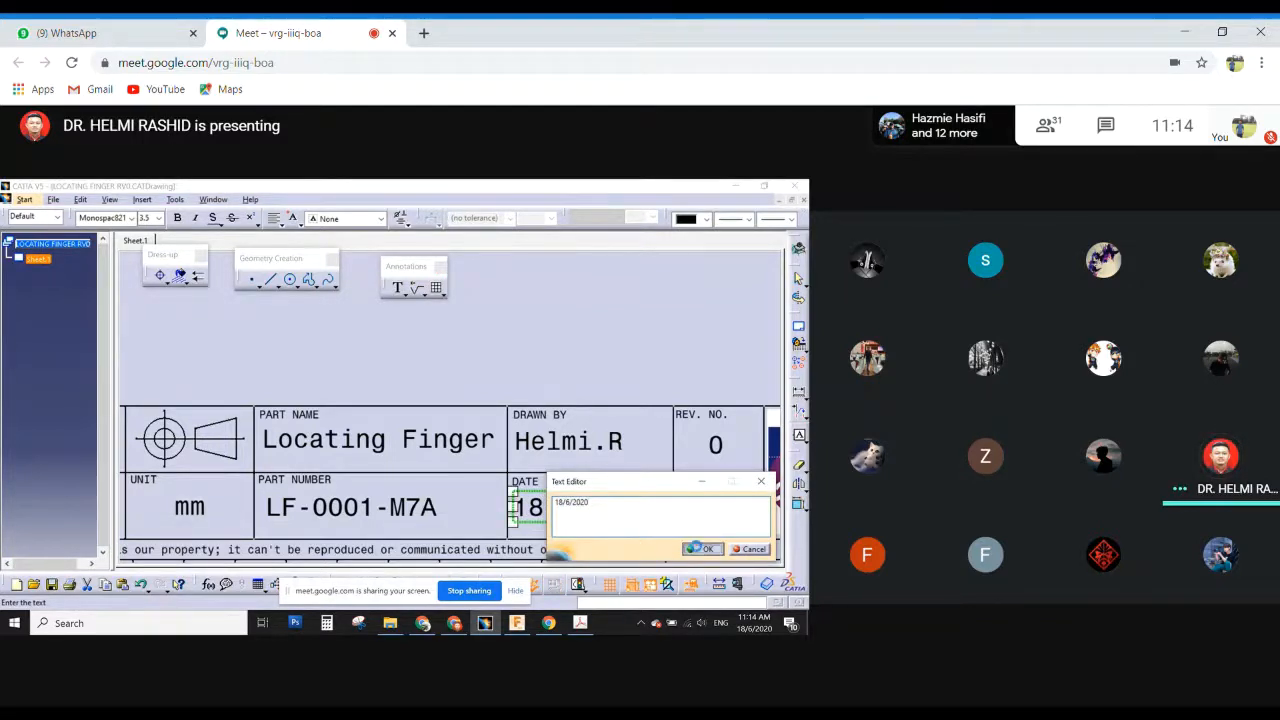
{"action": "left_click", "coordinate": [698, 549]}
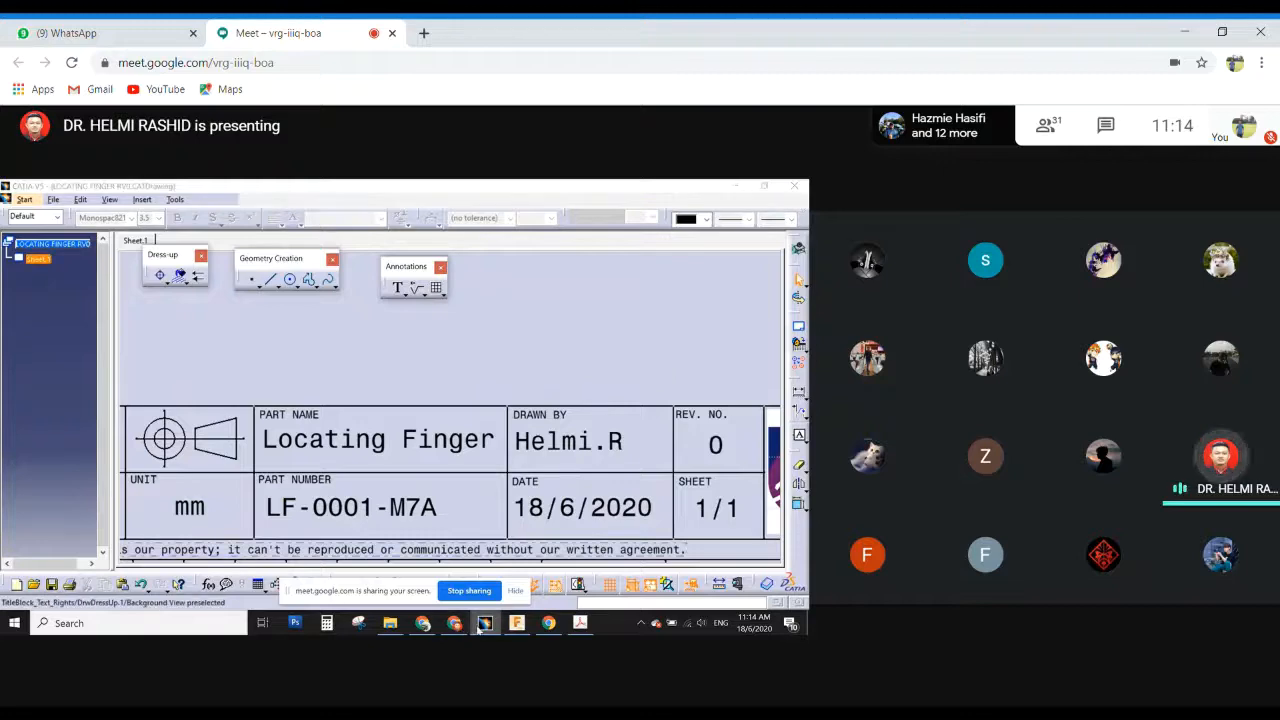
{"action": "left_click", "coordinate": [478, 626]}
{"action": "left_click", "coordinate": [484, 623]}
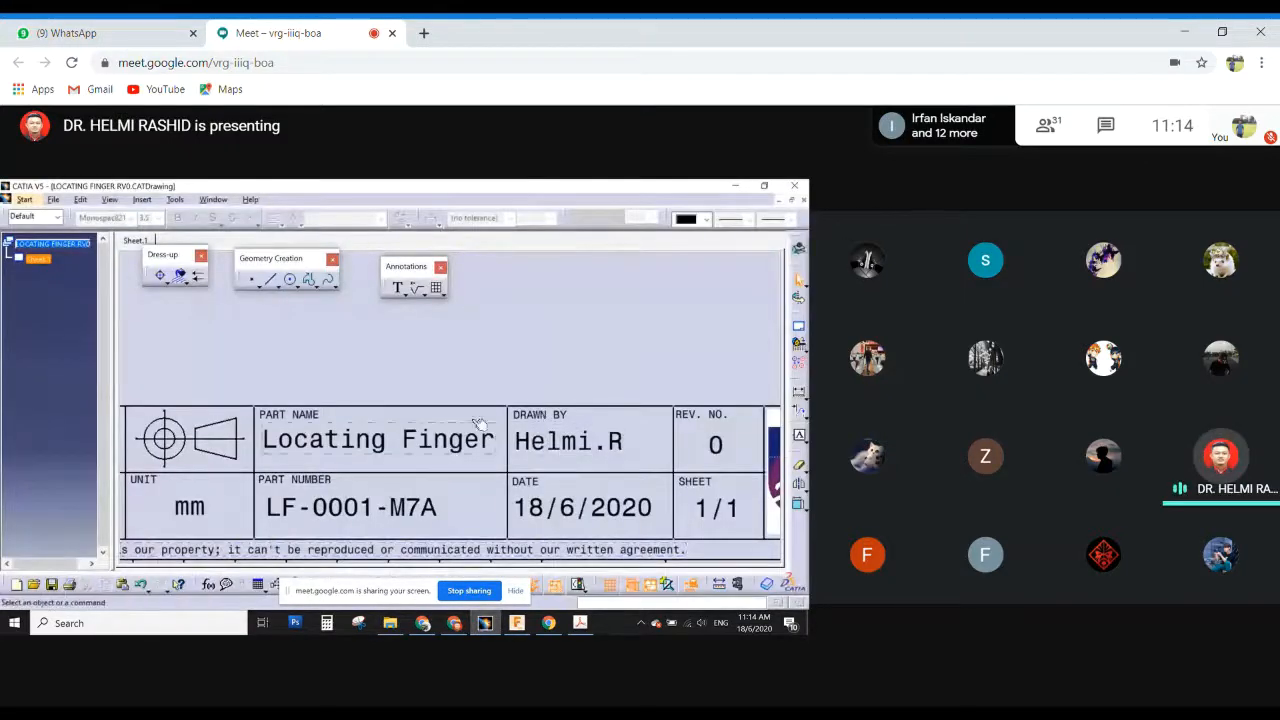
Check the filled-in title block and return from the sheet background to the working views.
{"action": "middle_click_drag", "start_coordinate": [474, 390], "coordinate": [574, 326]}
{"action": "middle_click_drag", "start_coordinate": [376, 424], "coordinate": [376, 441]}
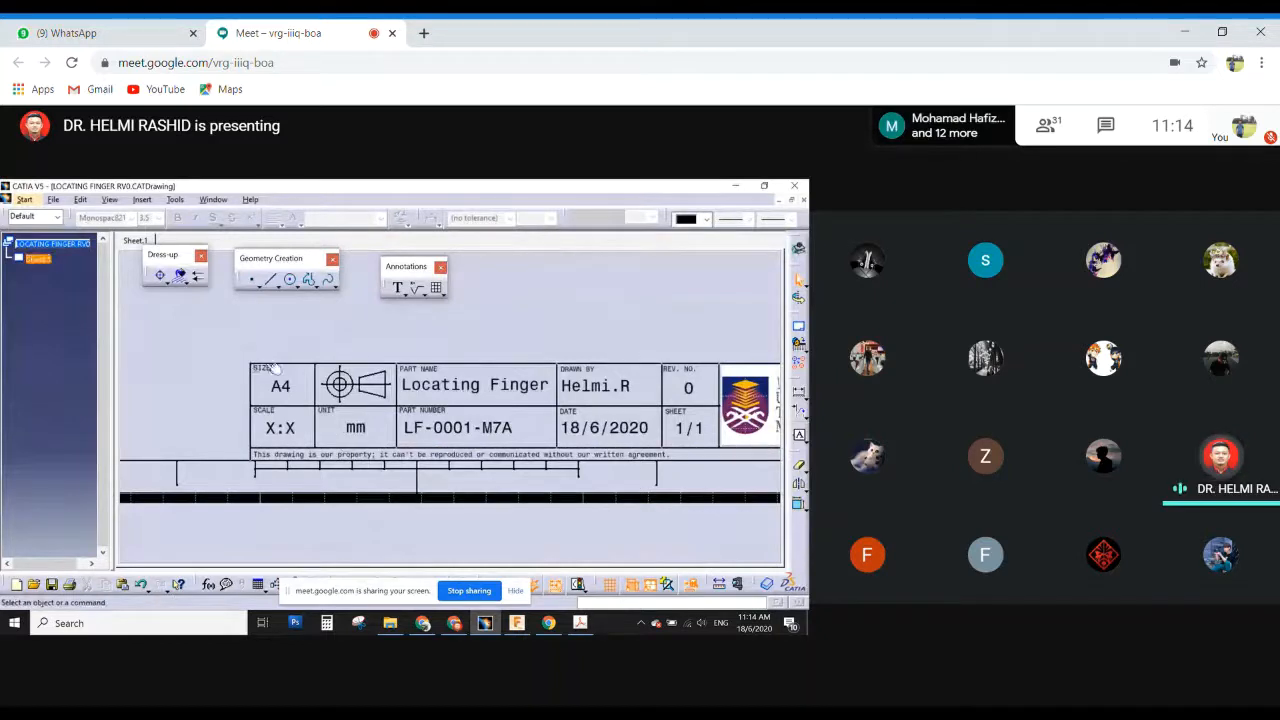
{"action": "mouse_move", "coordinate": [593, 349]}
{"action": "middle_mouse_down"}
{"action": "mouse_move", "coordinate": [509, 354]}
{"action": "mouse_move", "coordinate": [509, 391]}
{"action": "middle_mouse_up"}
{"action": "left_click", "coordinate": [110, 200]}
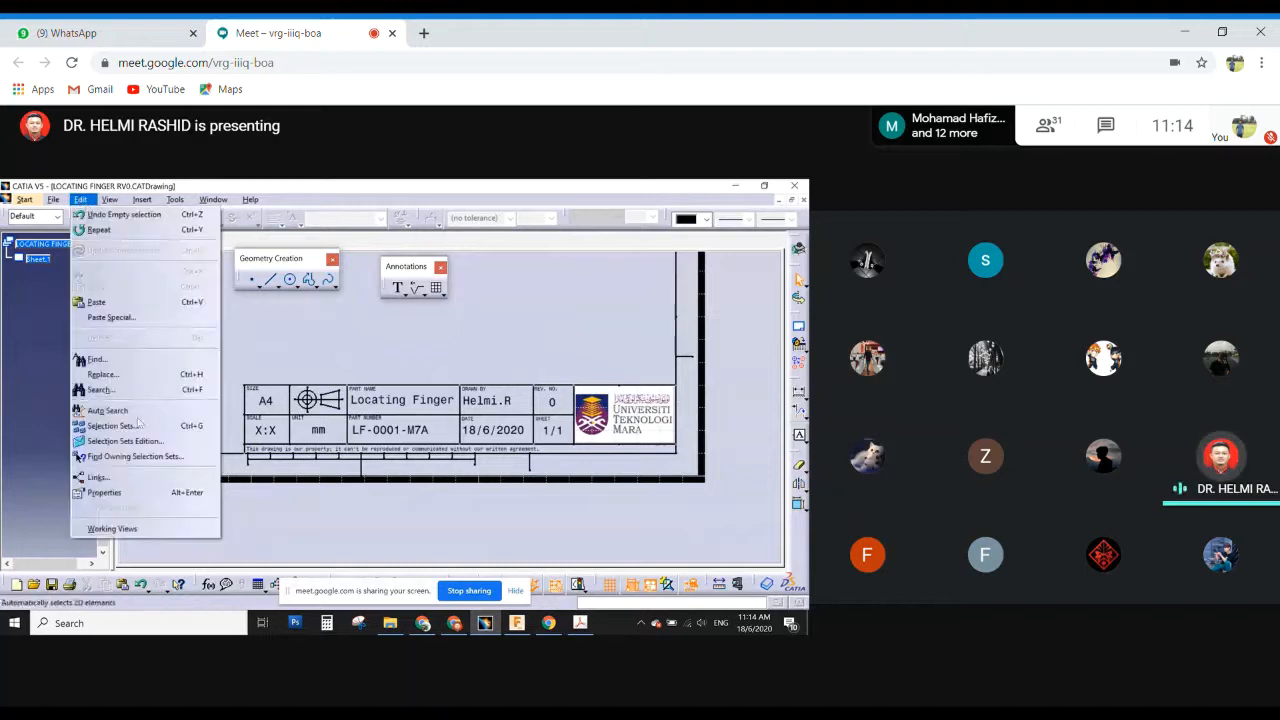
{"action": "left_click", "coordinate": [148, 529]}
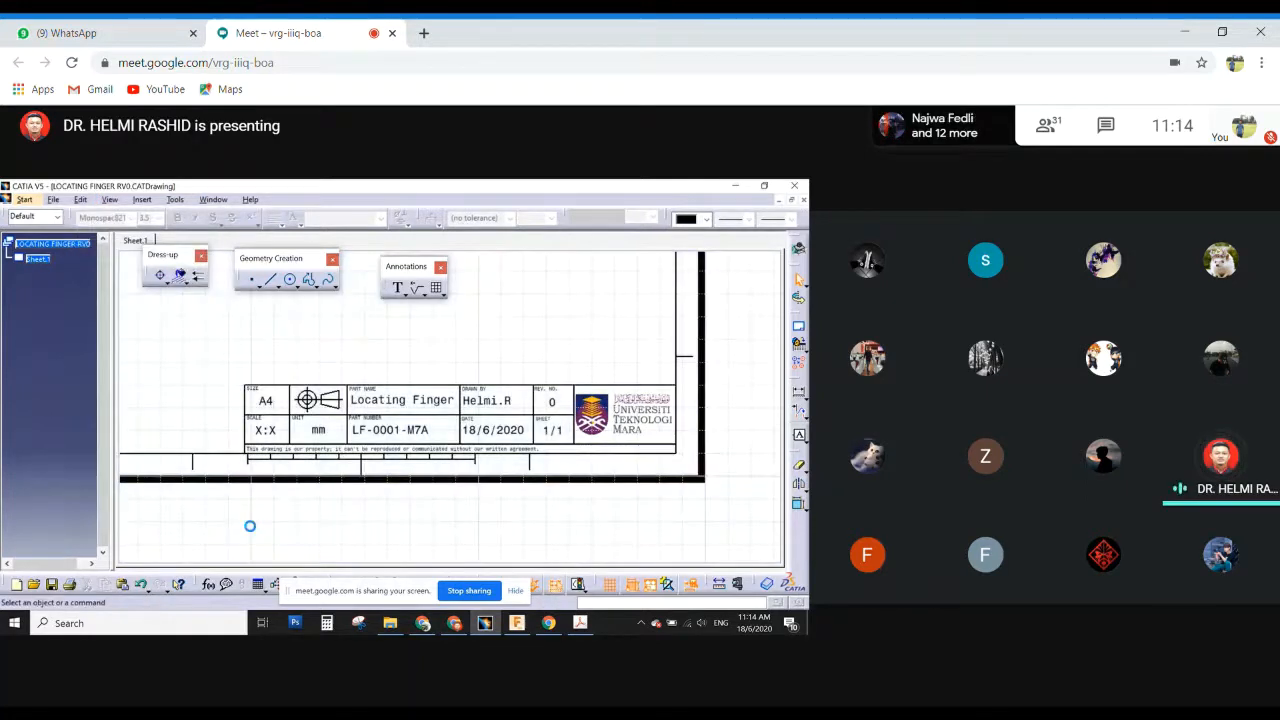
{"action": "mouse_move", "coordinate": [206, 380]}
{"action": "middle_mouse_down"}
{"action": "mouse_move", "coordinate": [294, 423]}
{"action": "mouse_move", "coordinate": [317, 474]}
{"action": "mouse_move", "coordinate": [632, 382]}
{"action": "middle_mouse_up"}
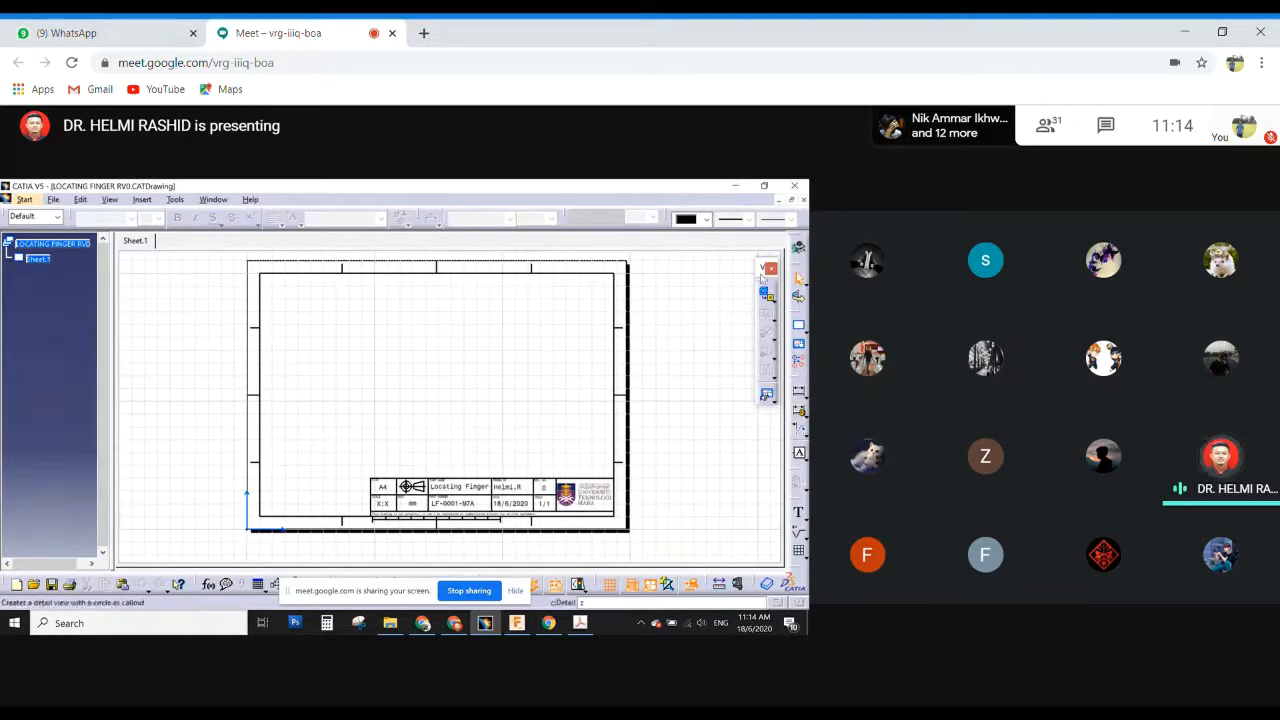
Undock the Views toolbar, place it beside the sheet's upper-left corner, and inspect the title block up close.
{"action": "left_click_drag", "start_coordinate": [761, 272], "coordinate": [140, 270]}
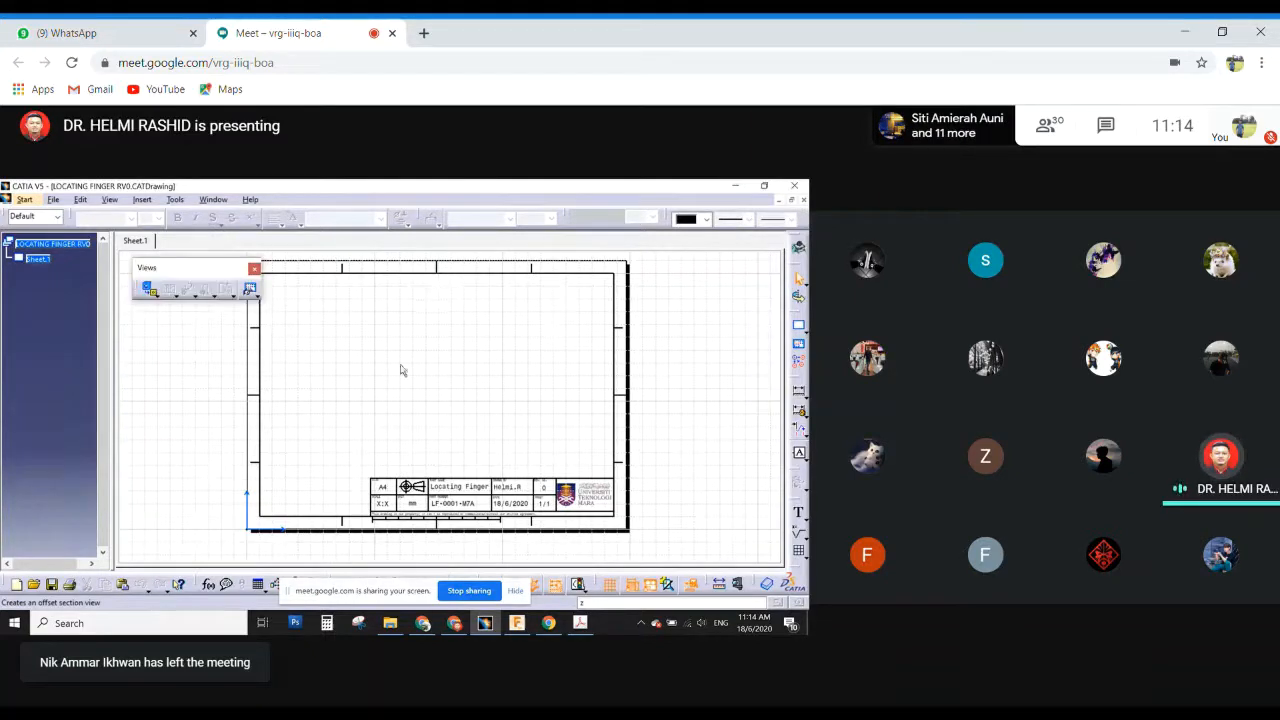
{"action": "mouse_move", "coordinate": [400, 370]}
{"action": "middle_mouse_down"}
{"action": "mouse_move", "coordinate": [486, 374]}
{"action": "mouse_move", "coordinate": [451, 366]}
{"action": "middle_mouse_up"}
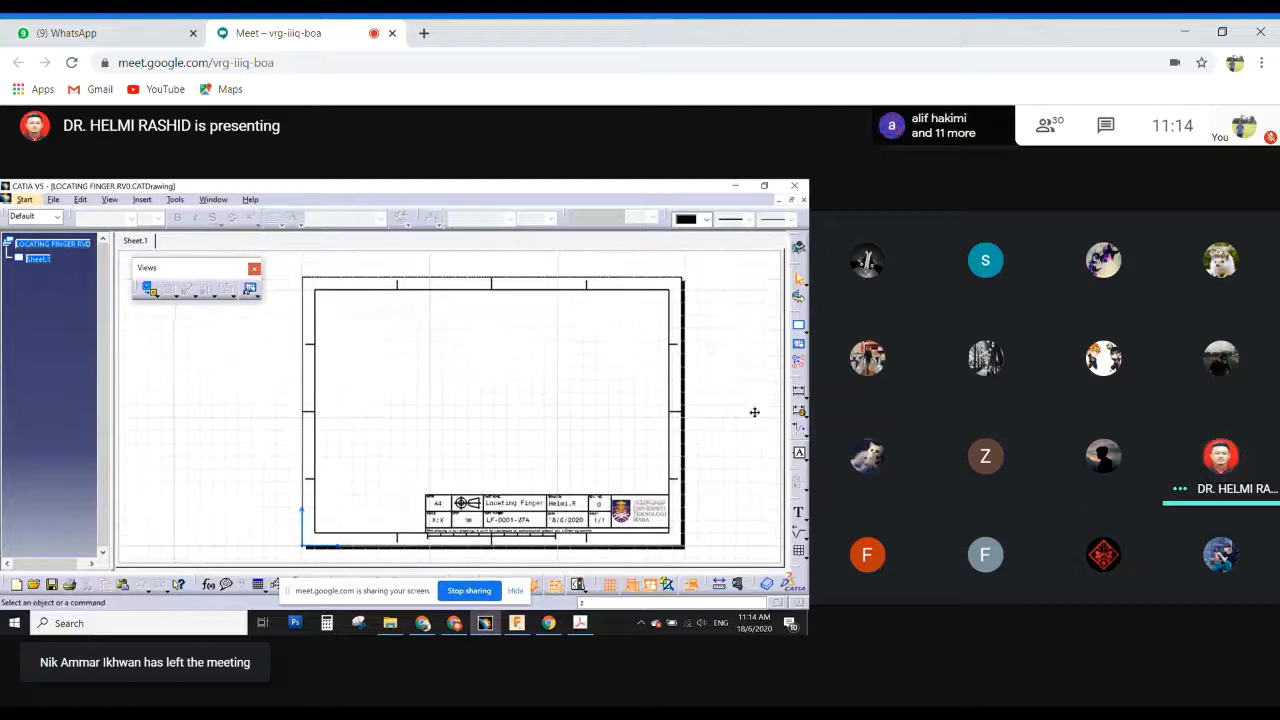
{"action": "mouse_move", "coordinate": [578, 522]}
{"action": "middle_mouse_down"}
{"action": "mouse_move", "coordinate": [483, 460]}
{"action": "mouse_move", "coordinate": [489, 403]}
{"action": "mouse_move", "coordinate": [460, 297]}
{"action": "middle_mouse_up"}
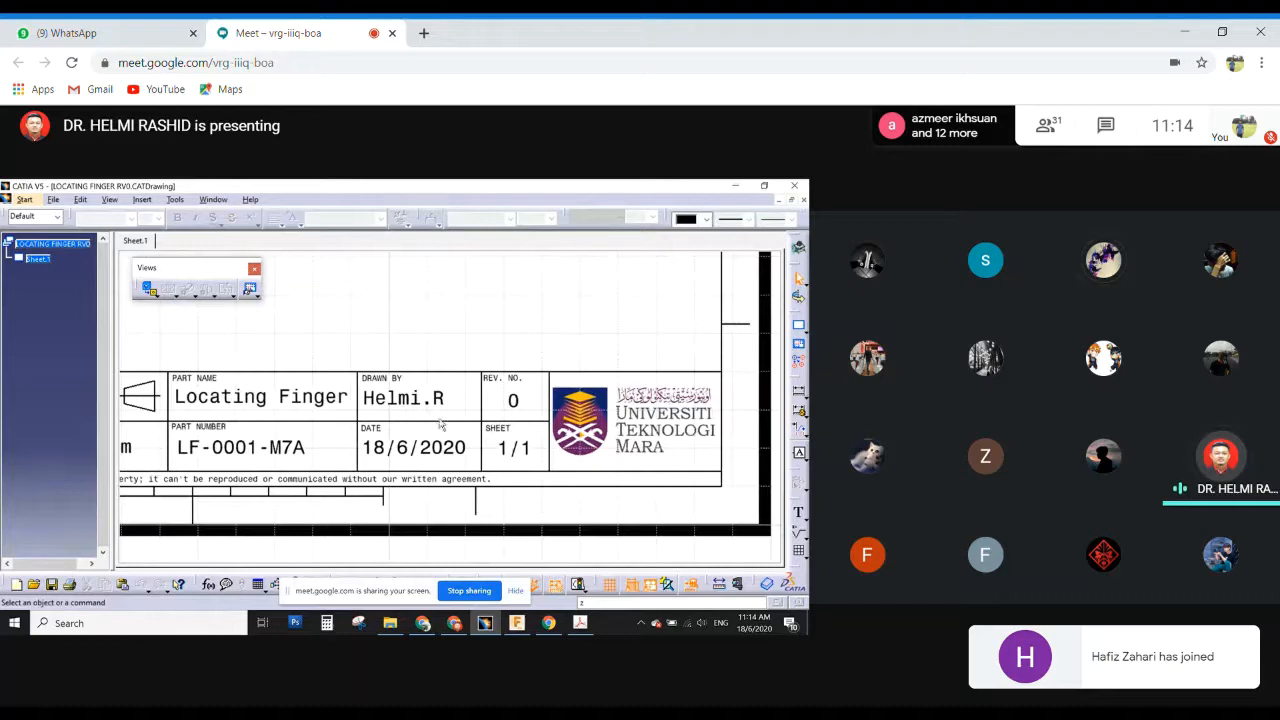
Switch the drawing from the working views to the sheet background for editing the title block.
{"action": "middle_click_drag", "start_coordinate": [373, 425], "coordinate": [535, 474]}
{"action": "middle_click_drag", "start_coordinate": [537, 412], "coordinate": [620, 443]}
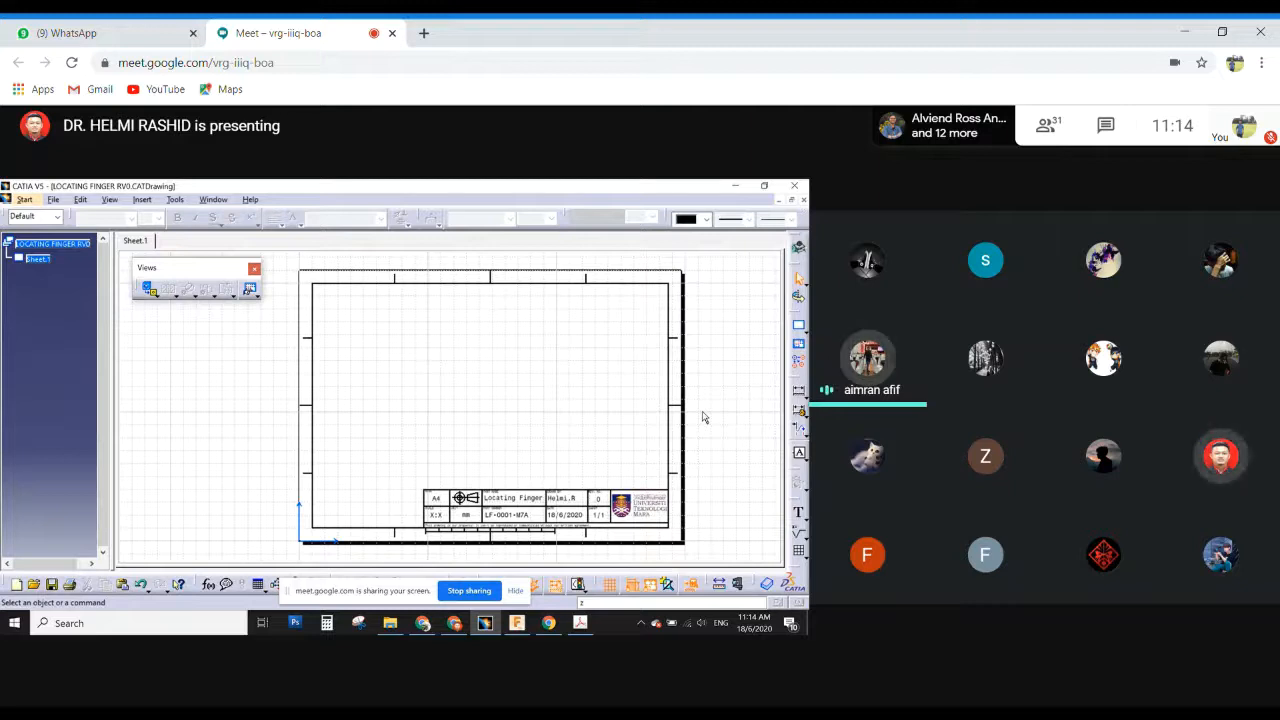
{"action": "left_click", "coordinate": [72, 200]}
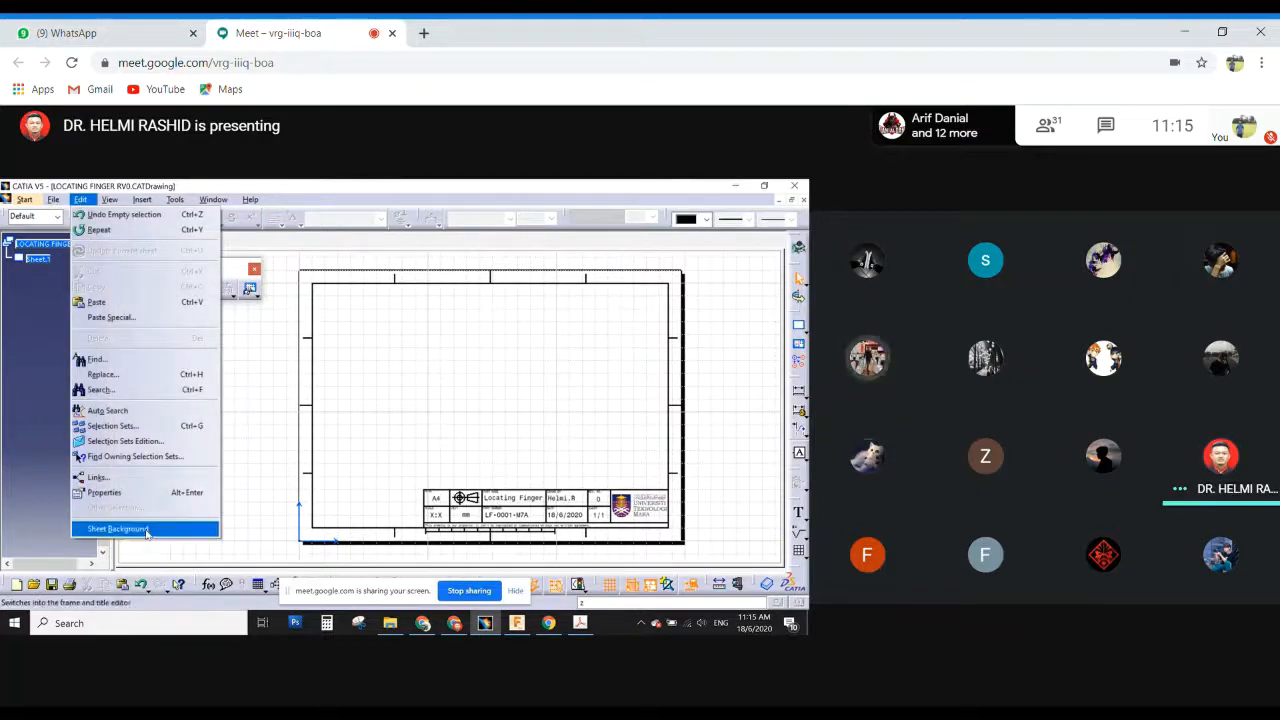
{"action": "left_click", "coordinate": [145, 527]}
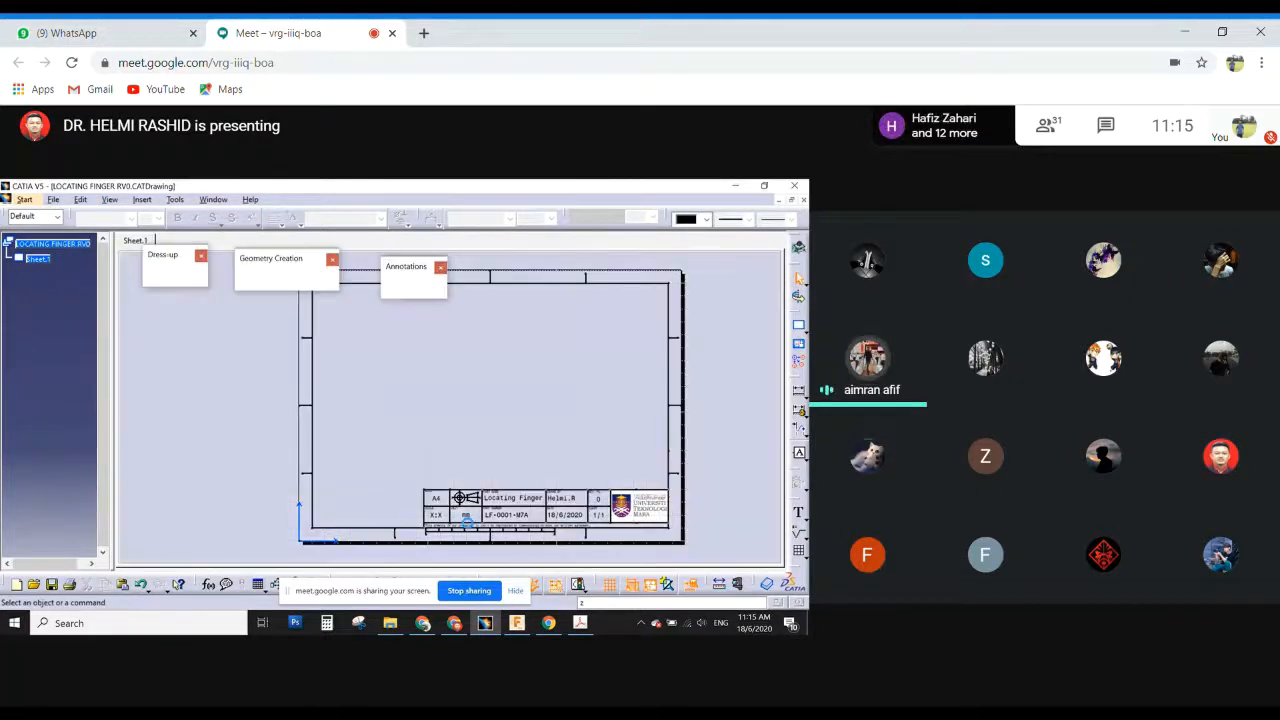
Try a 2.5 mm text height on the part name, part number, drafter and date entries, and undo it.
{"action": "mouse_move", "coordinate": [548, 527]}
{"action": "middle_mouse_down"}
{"action": "mouse_move", "coordinate": [502, 471]}
{"action": "mouse_move", "coordinate": [469, 371]}
{"action": "mouse_move", "coordinate": [419, 416]}
{"action": "mouse_move", "coordinate": [492, 410]}
{"action": "middle_mouse_up"}
{"action": "left_click", "coordinate": [443, 428]}
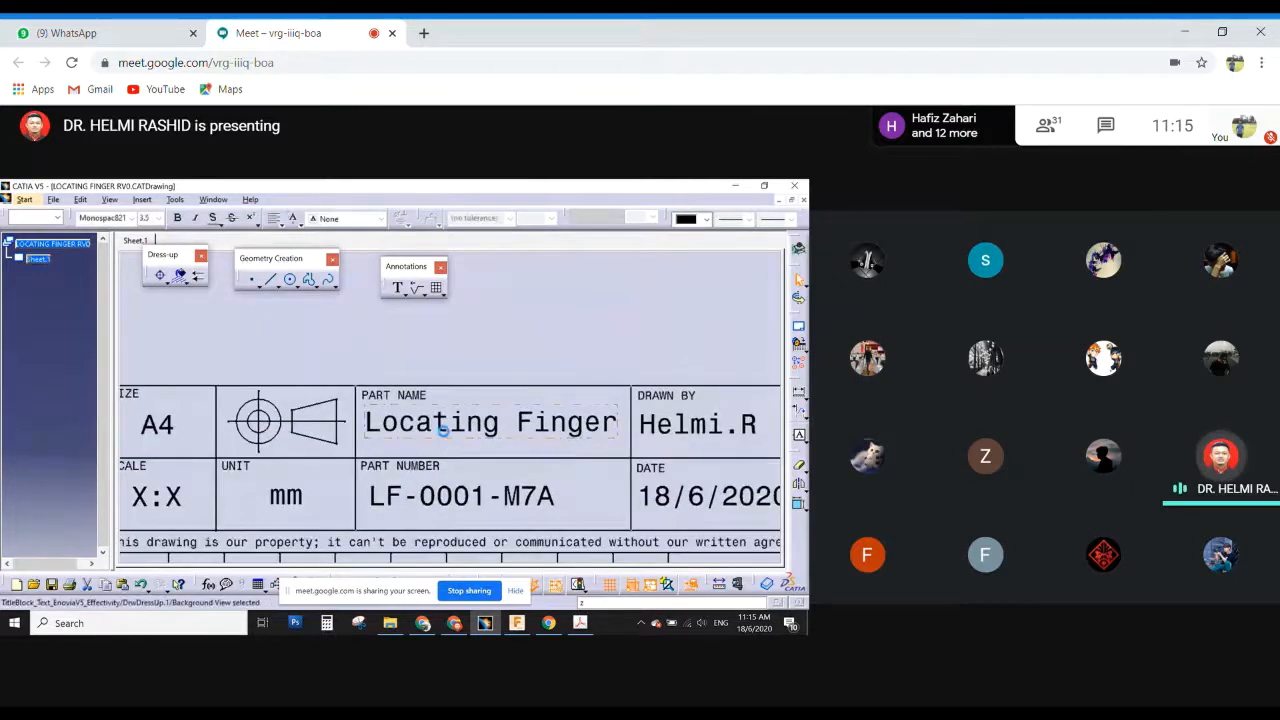
{"action": "left_click", "coordinate": [403, 496], "text": "ctrl"}
{"action": "left_click", "coordinate": [680, 430], "text": "ctrl"}
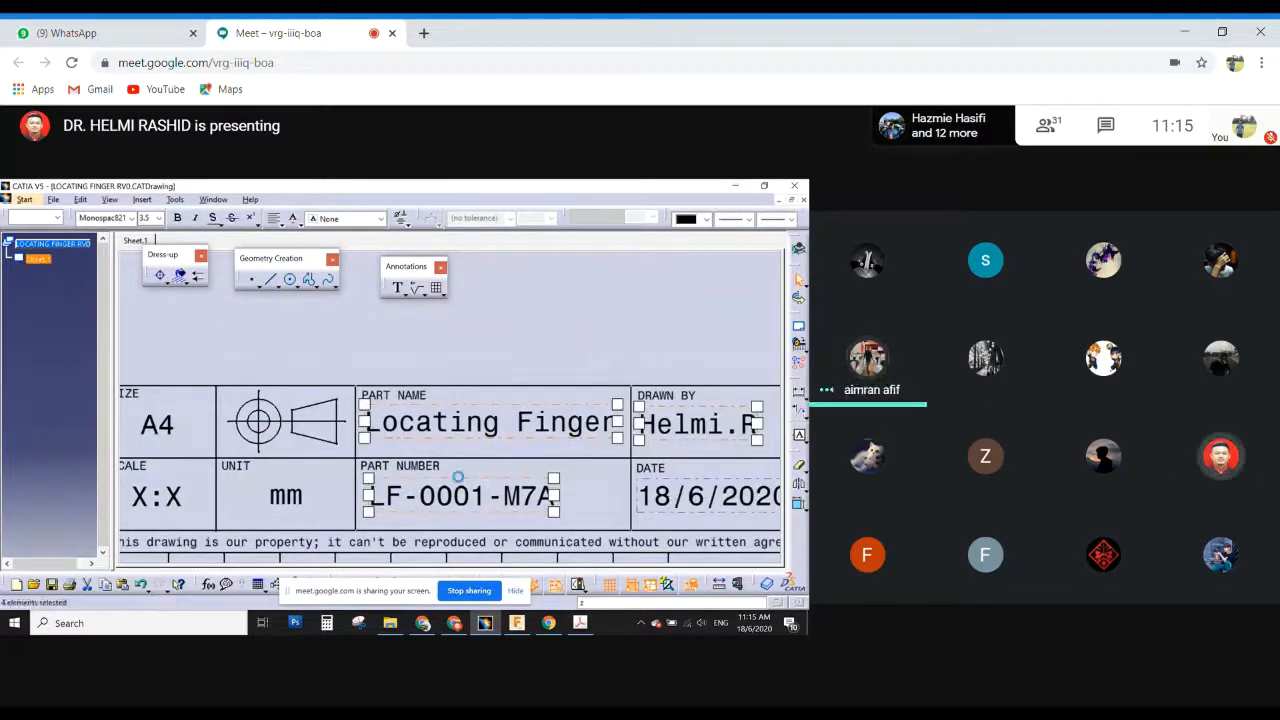
{"action": "left_click", "coordinate": [700, 496], "text": "ctrl"}
{"action": "left_click", "coordinate": [158, 218]}
{"action": "left_click", "coordinate": [150, 228]}
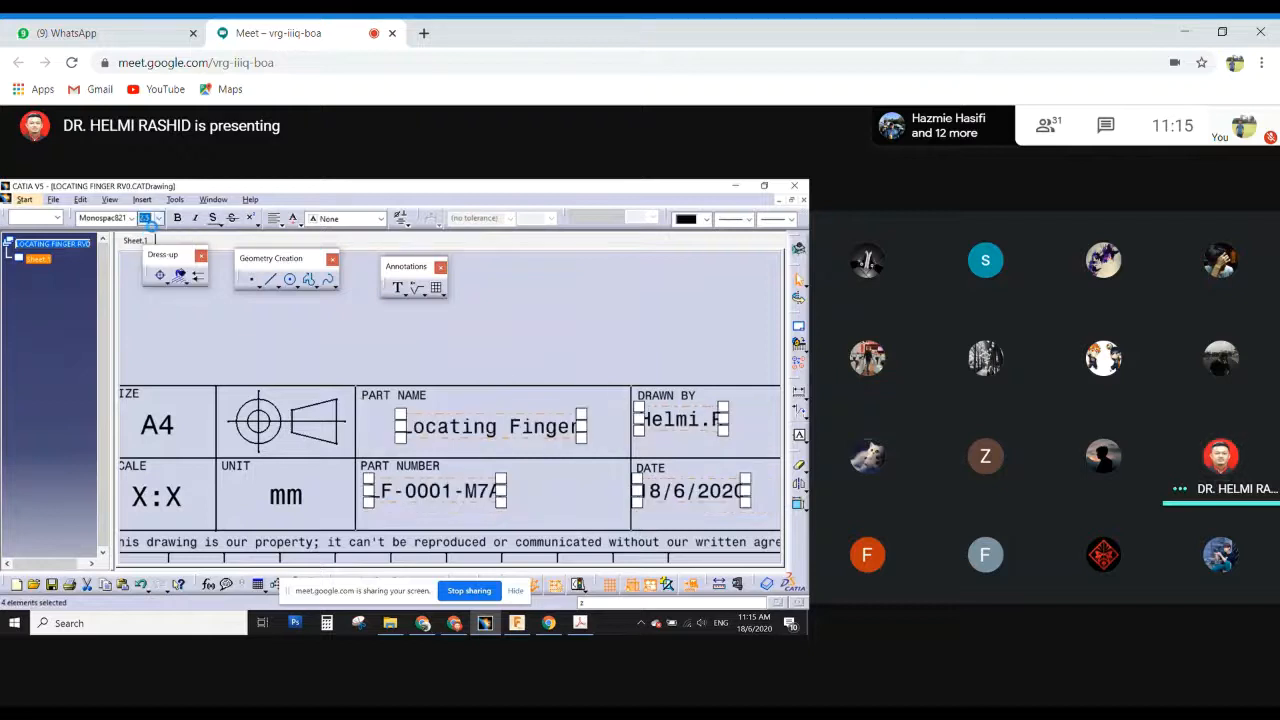
{"action": "left_click", "coordinate": [468, 320]}
{"action": "middle_click_drag", "start_coordinate": [543, 423], "coordinate": [550, 385]}
{"action": "key", "text": "ctrl+z"}
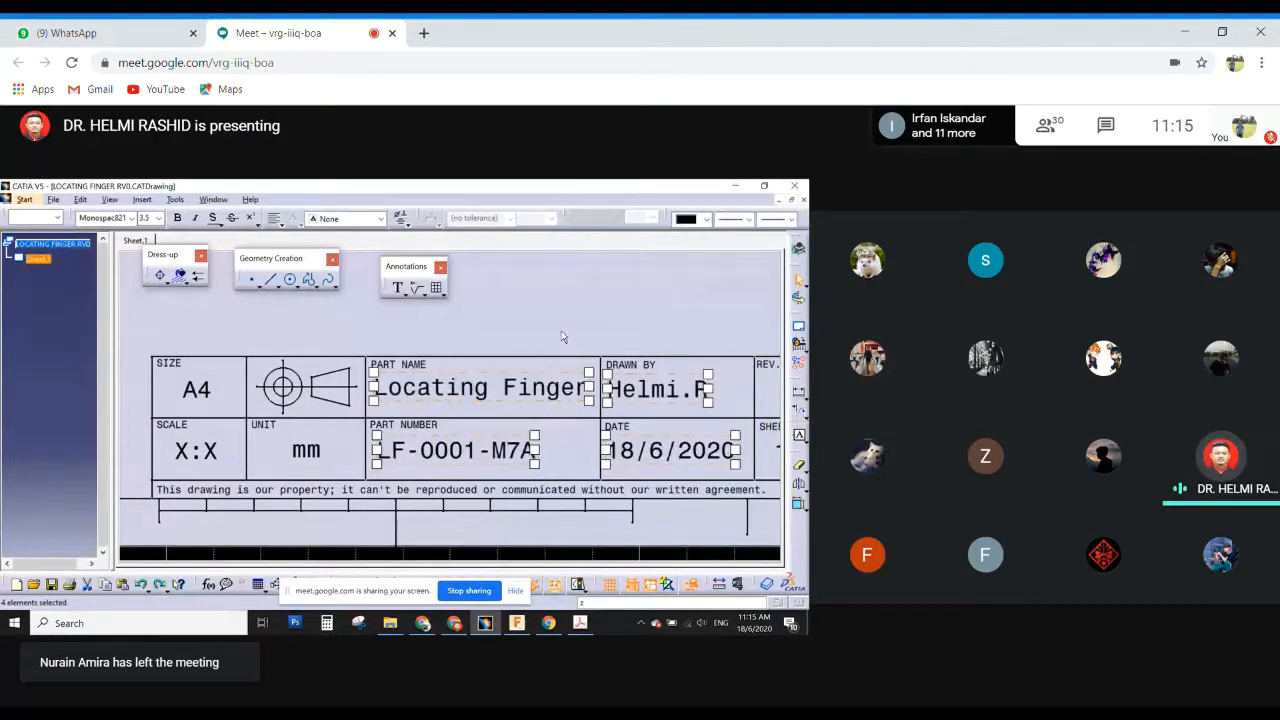
Set the size, scale, unit, part name, part number, drafter, date, revision and sheet entries to 2.5 mm text height.
{"action": "middle_click_drag", "start_coordinate": [622, 352], "coordinate": [538, 370]}
{"action": "left_click", "coordinate": [545, 345]}
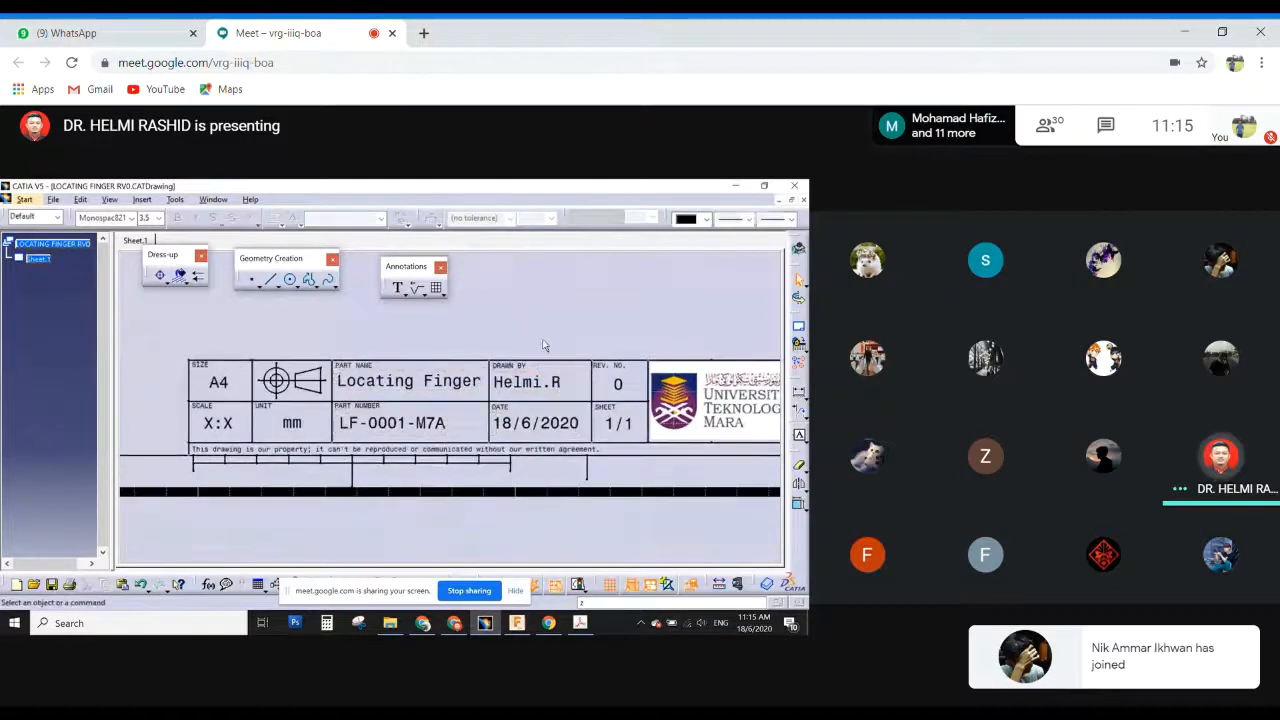
{"action": "left_click", "coordinate": [218, 386]}
{"action": "left_click", "coordinate": [218, 423], "text": "ctrl"}
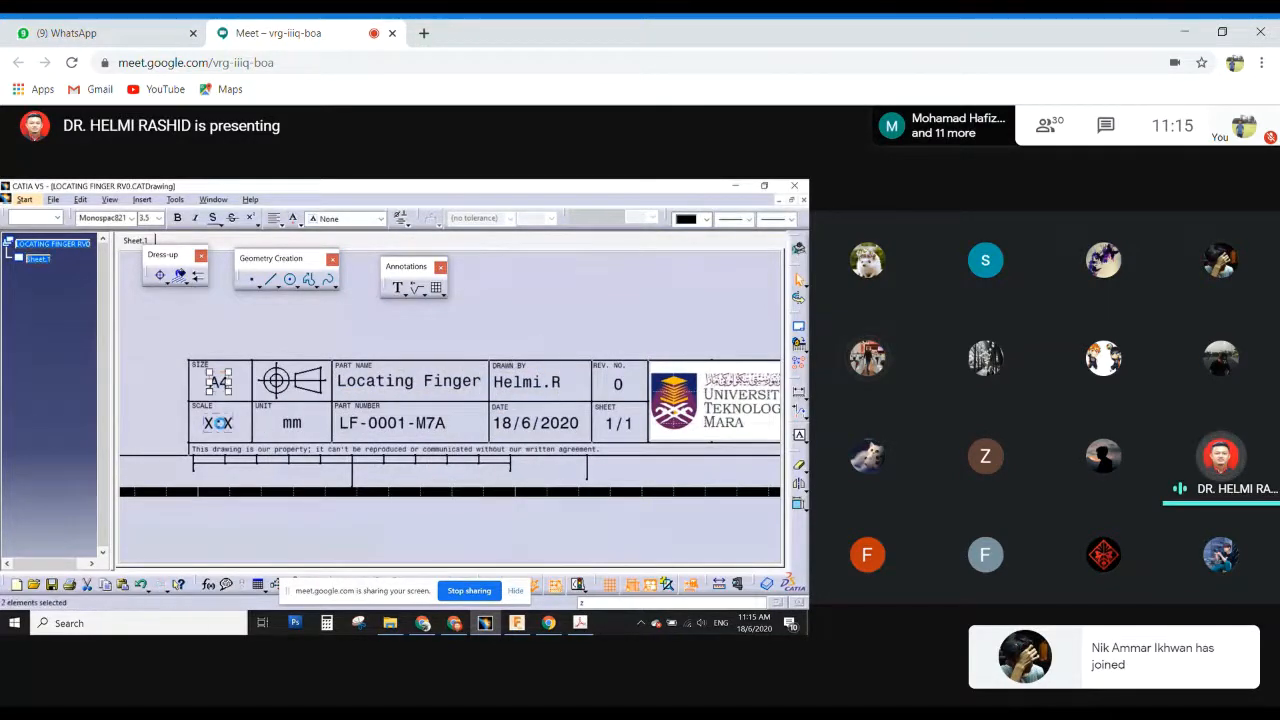
{"action": "left_click", "coordinate": [390, 383], "text": "ctrl"}
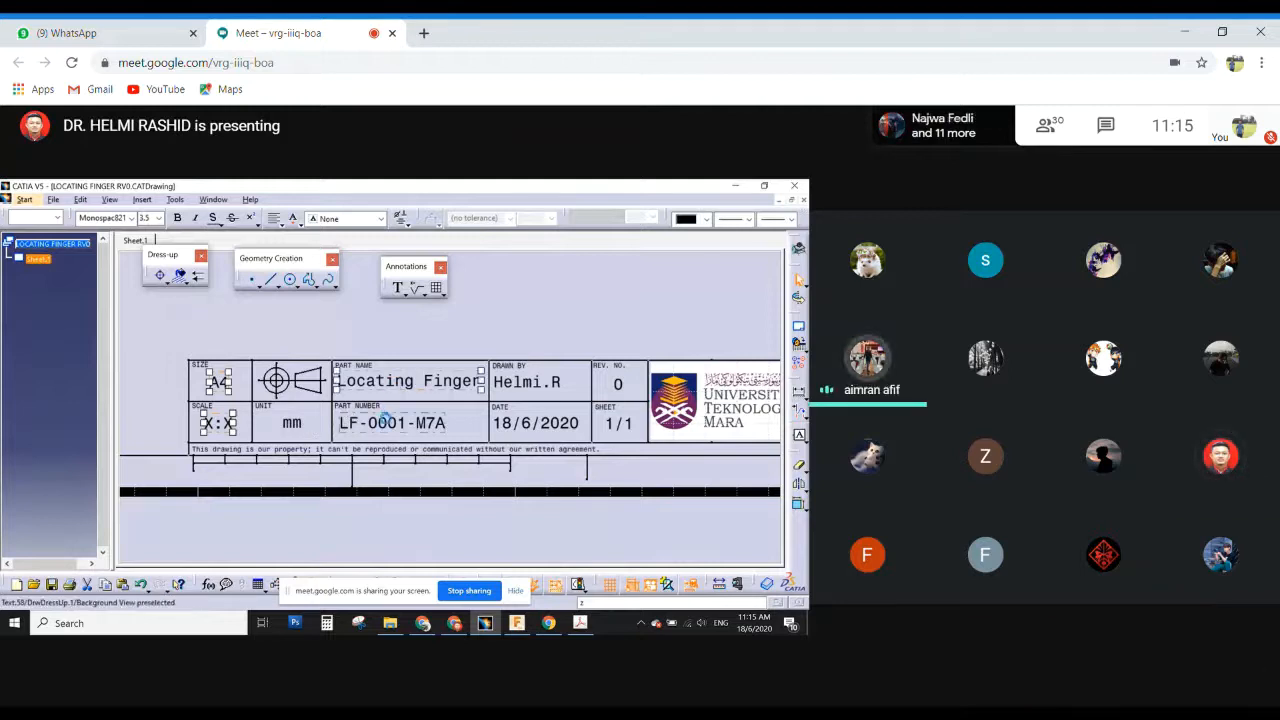
{"action": "left_click", "coordinate": [386, 423], "text": "ctrl"}
{"action": "left_click", "coordinate": [521, 383], "text": "ctrl"}
{"action": "left_click", "coordinate": [524, 425], "text": "ctrl"}
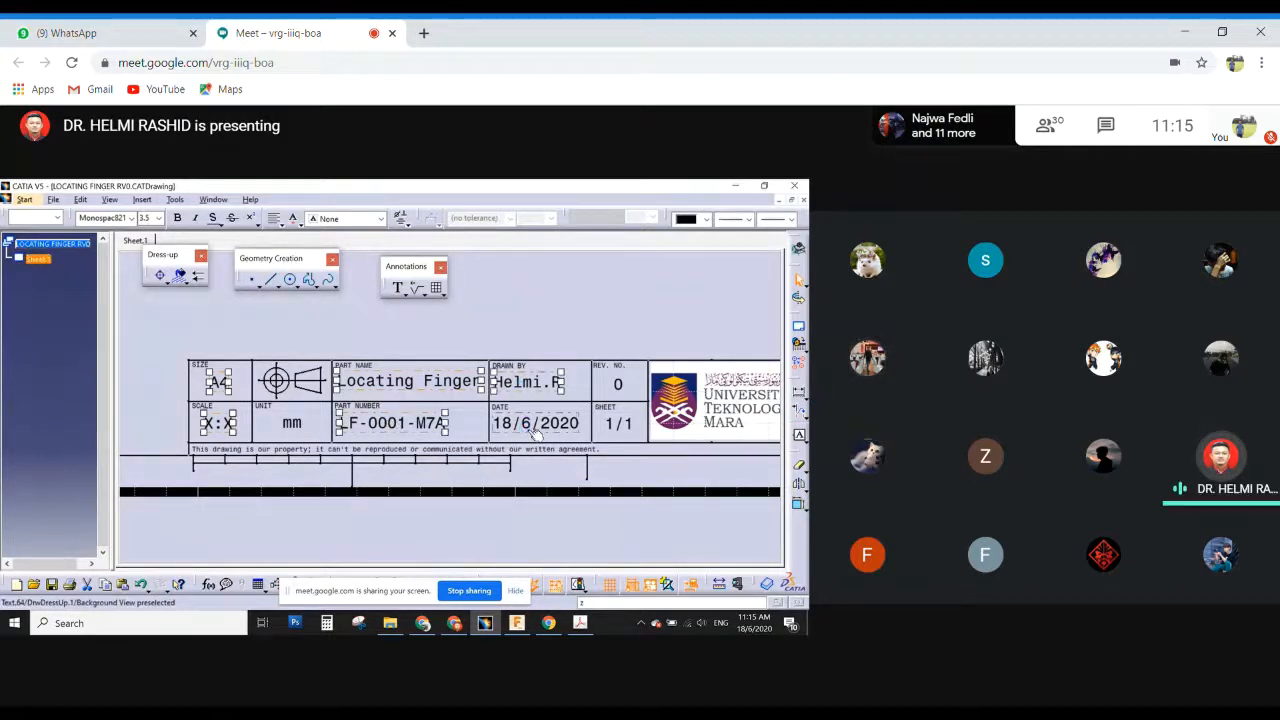
{"action": "left_click", "coordinate": [618, 395], "text": "ctrl"}
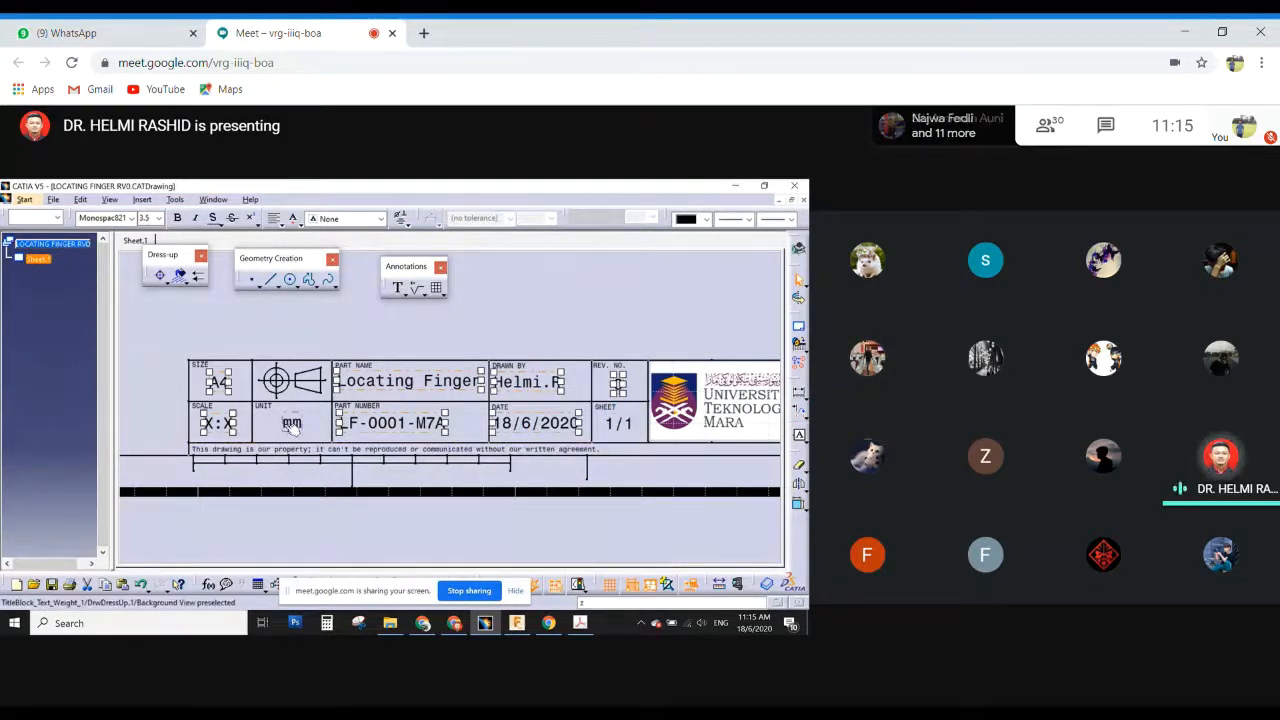
{"action": "left_click", "coordinate": [622, 425], "text": "ctrl"}
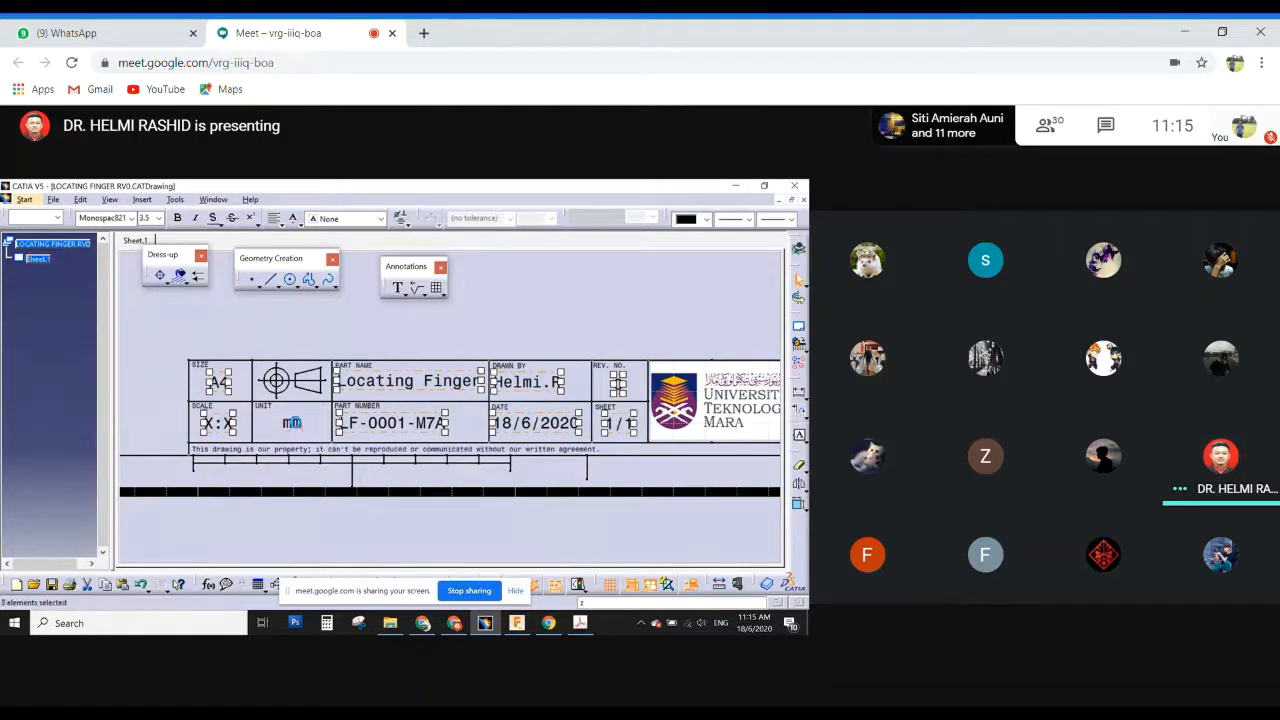
{"action": "left_click", "coordinate": [158, 218]}
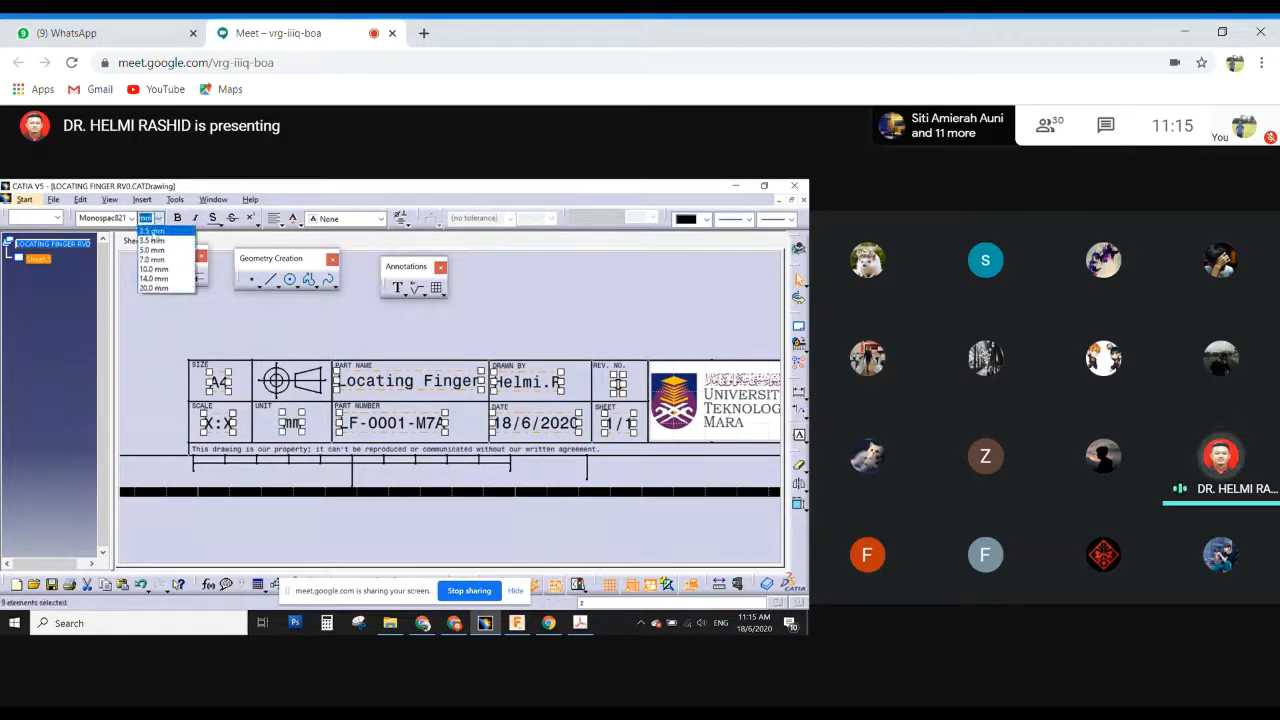
{"action": "left_click", "coordinate": [151, 230]}
Shrink the university logo slightly and centre it within its title block cell.
{"action": "left_click", "coordinate": [646, 335]}
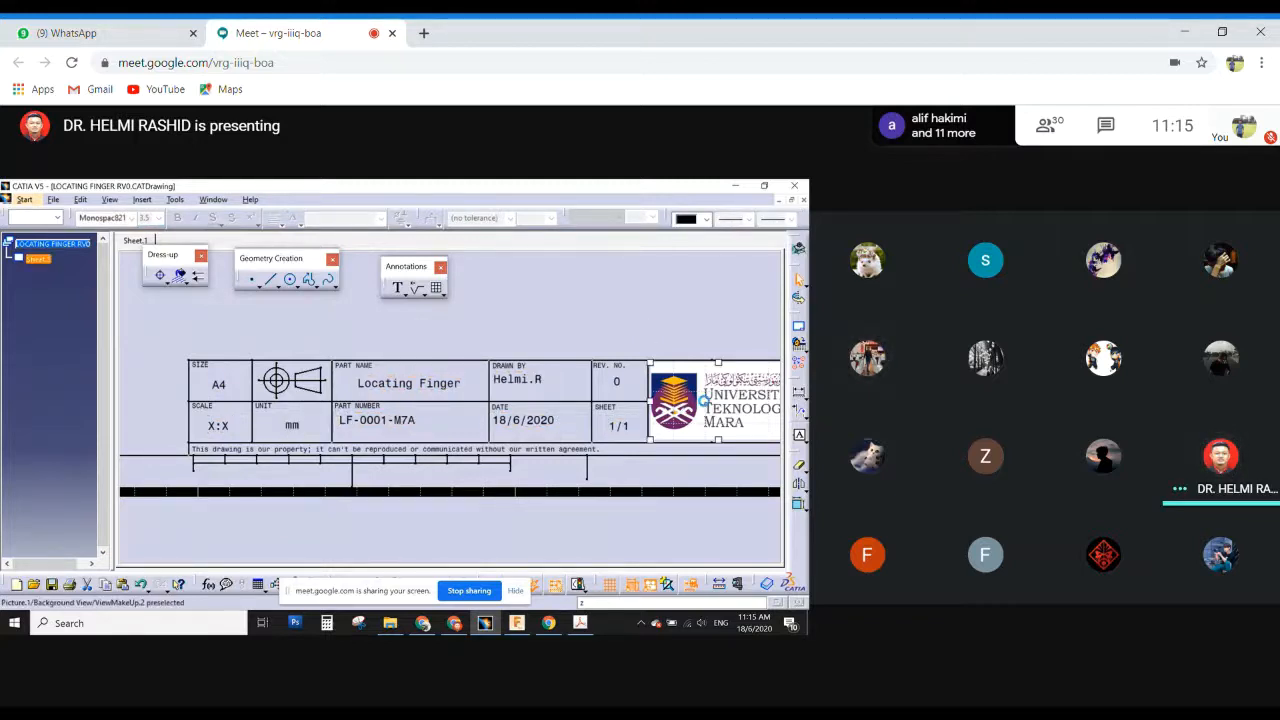
{"action": "middle_click_drag", "start_coordinate": [646, 335], "coordinate": [462, 327]}
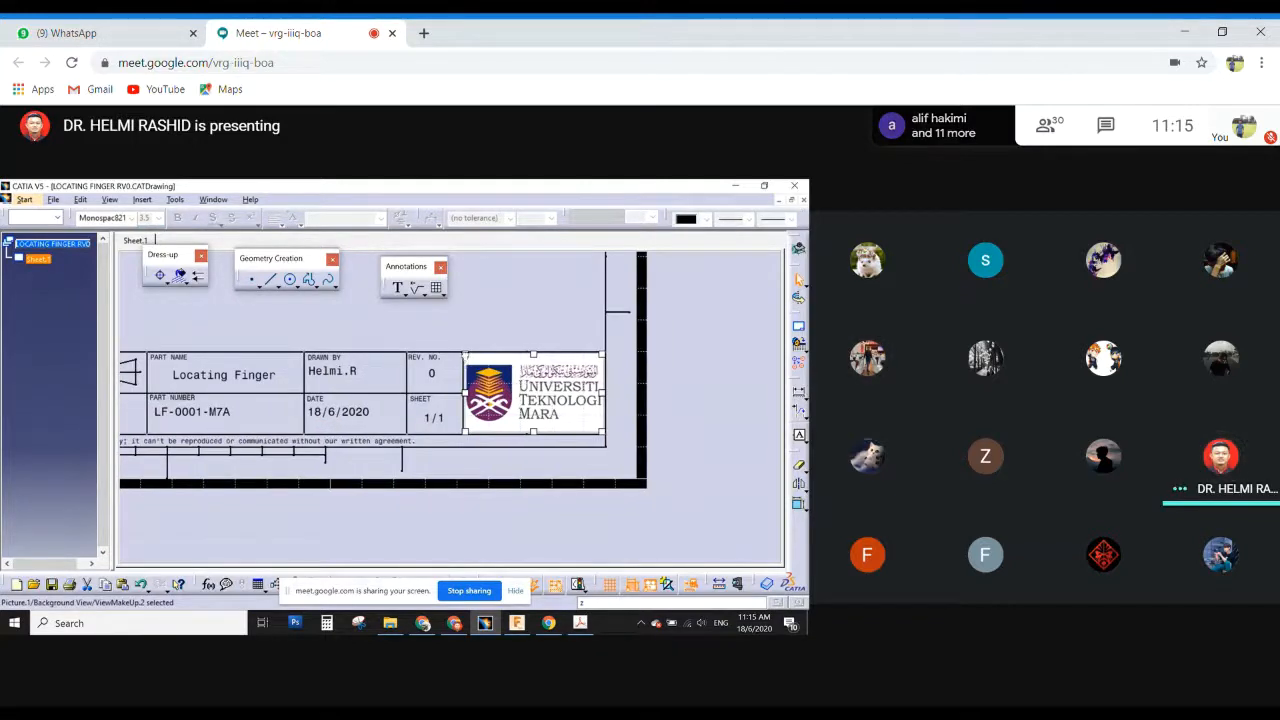
{"action": "left_click_drag", "start_coordinate": [465, 357], "coordinate": [486, 367]}
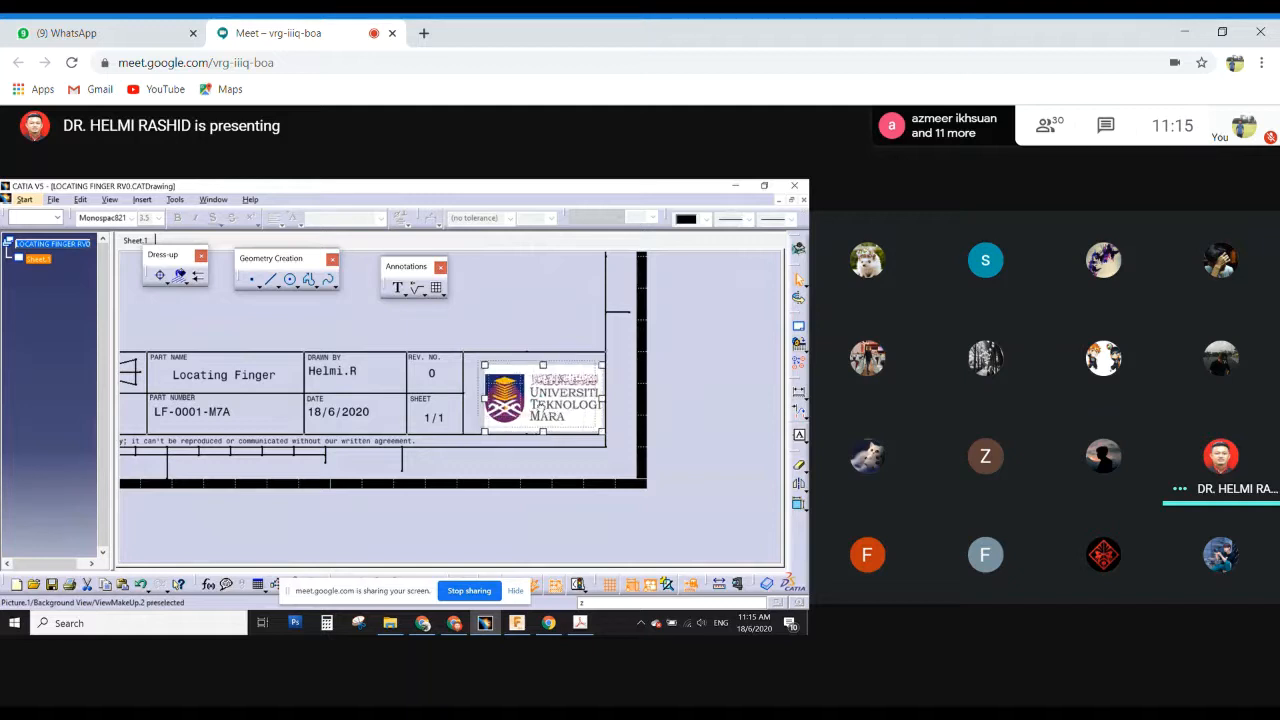
{"action": "left_click_drag", "start_coordinate": [538, 408], "coordinate": [552, 397]}
{"action": "left_click", "coordinate": [687, 384]}
{"action": "left_click", "coordinate": [550, 397]}
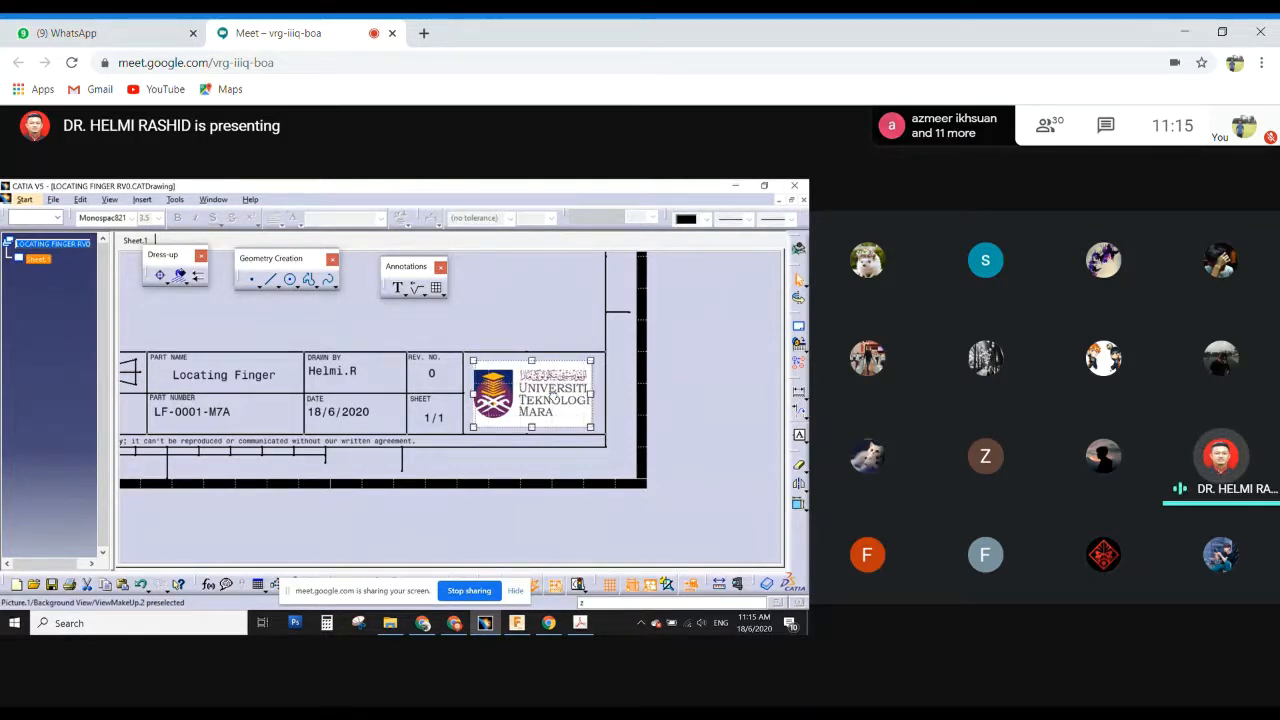
{"action": "left_click", "coordinate": [549, 325]}
{"action": "mouse_move", "coordinate": [397, 420]}
{"action": "middle_mouse_down"}
{"action": "mouse_move", "coordinate": [423, 417]}
{"action": "mouse_move", "coordinate": [469, 454]}
{"action": "mouse_move", "coordinate": [496, 362]}
{"action": "middle_mouse_up"}
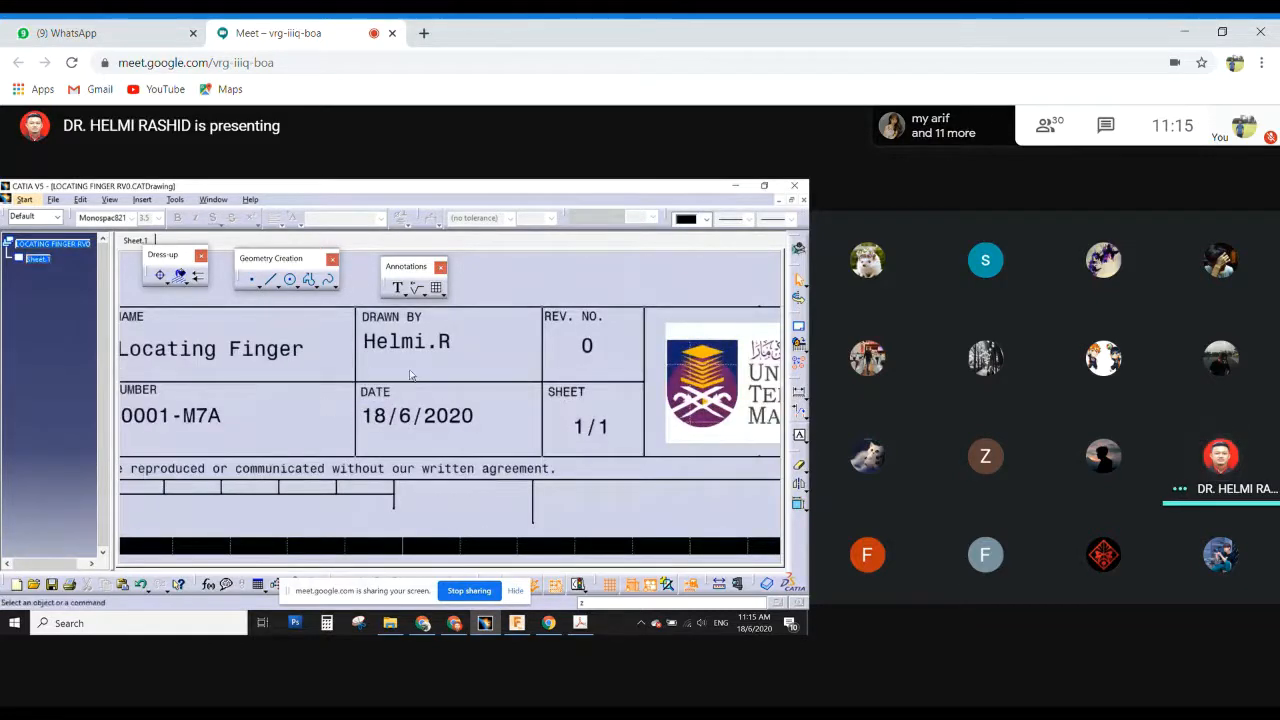
{"action": "middle_click_drag", "start_coordinate": [350, 381], "coordinate": [531, 408]}
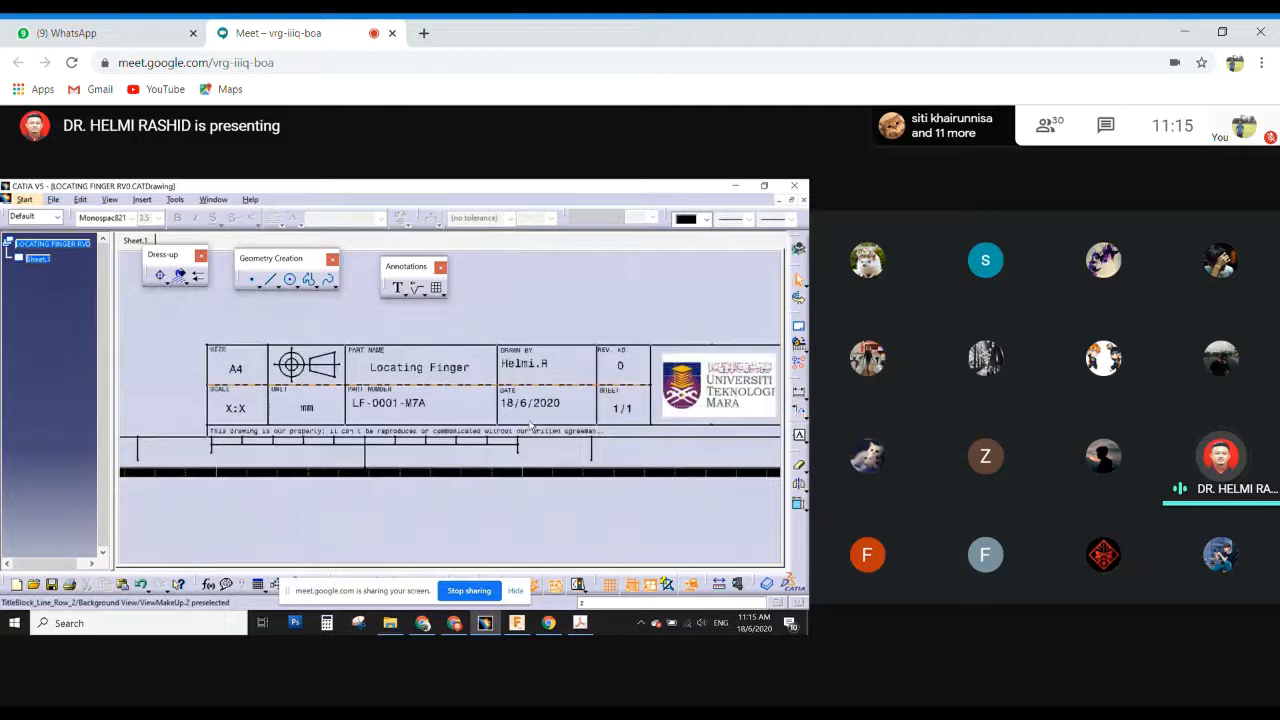
{"action": "left_click", "coordinate": [236, 368]}
{"action": "left_click", "coordinate": [235, 408], "text": "ctrl"}
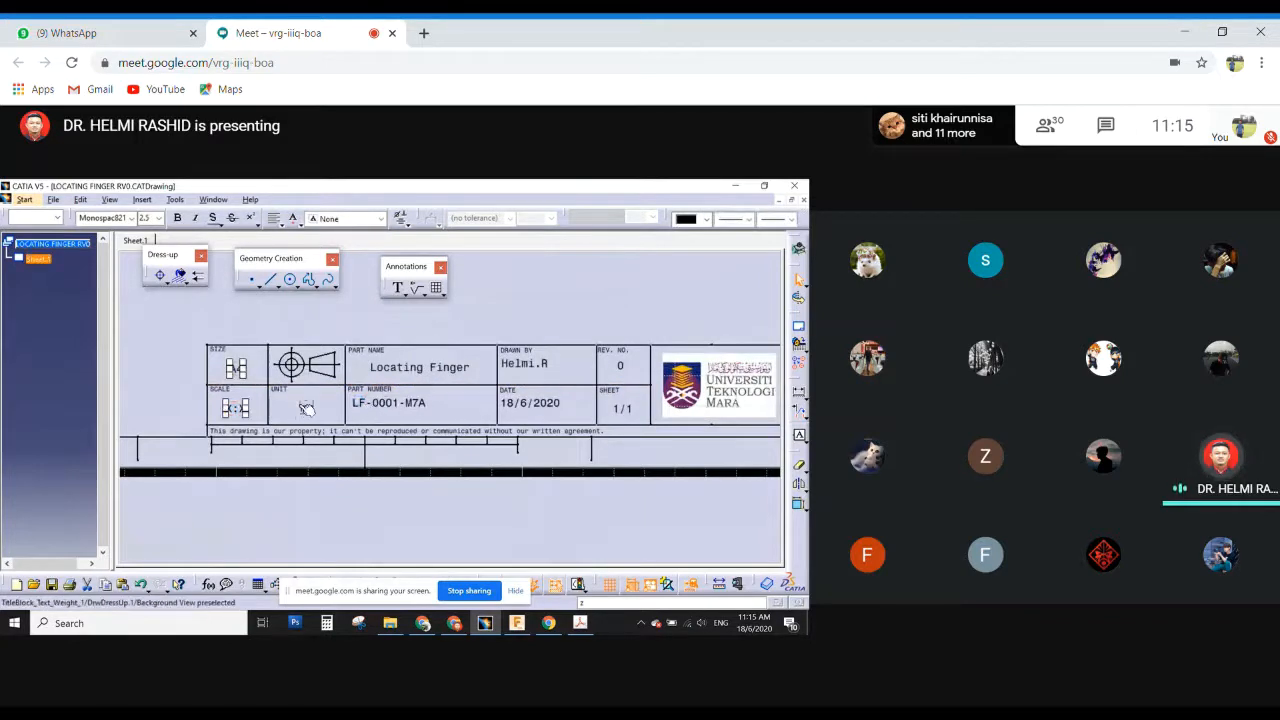
{"action": "left_click", "coordinate": [421, 331]}
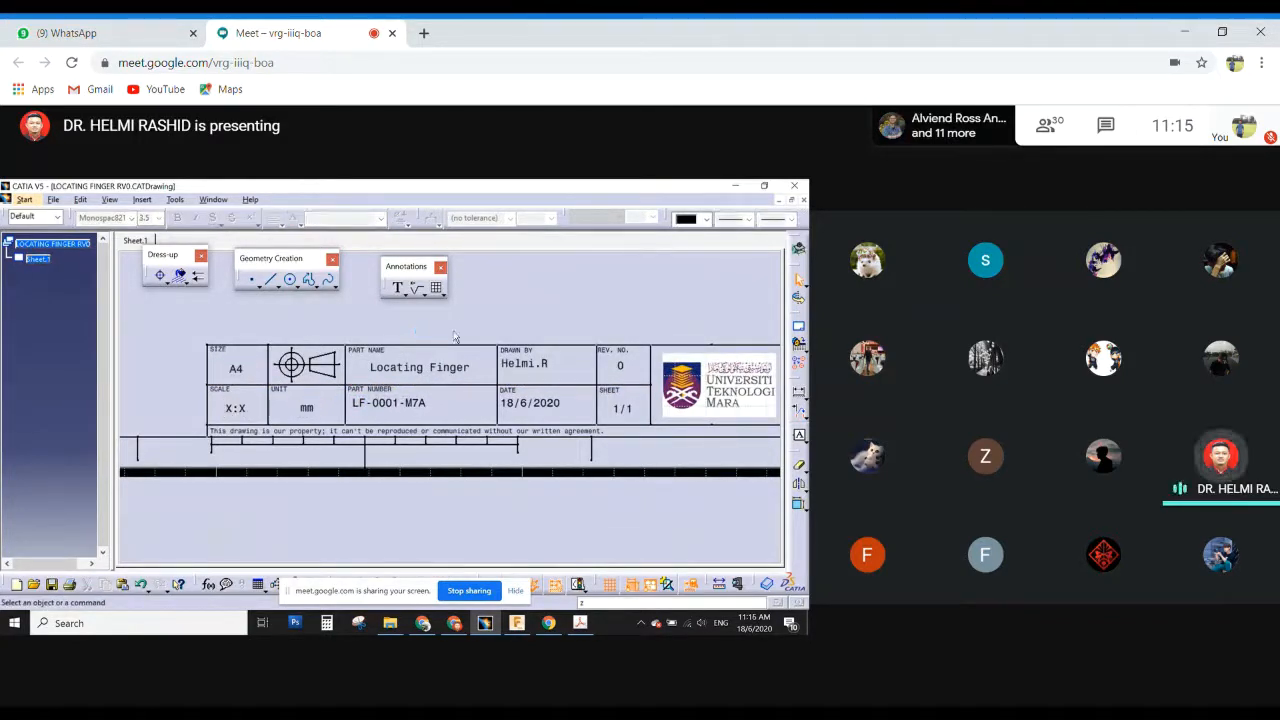
Shift the part name slightly left and the part number, date and drafter entries slightly down within their title block cells.
{"action": "left_click", "coordinate": [400, 372]}
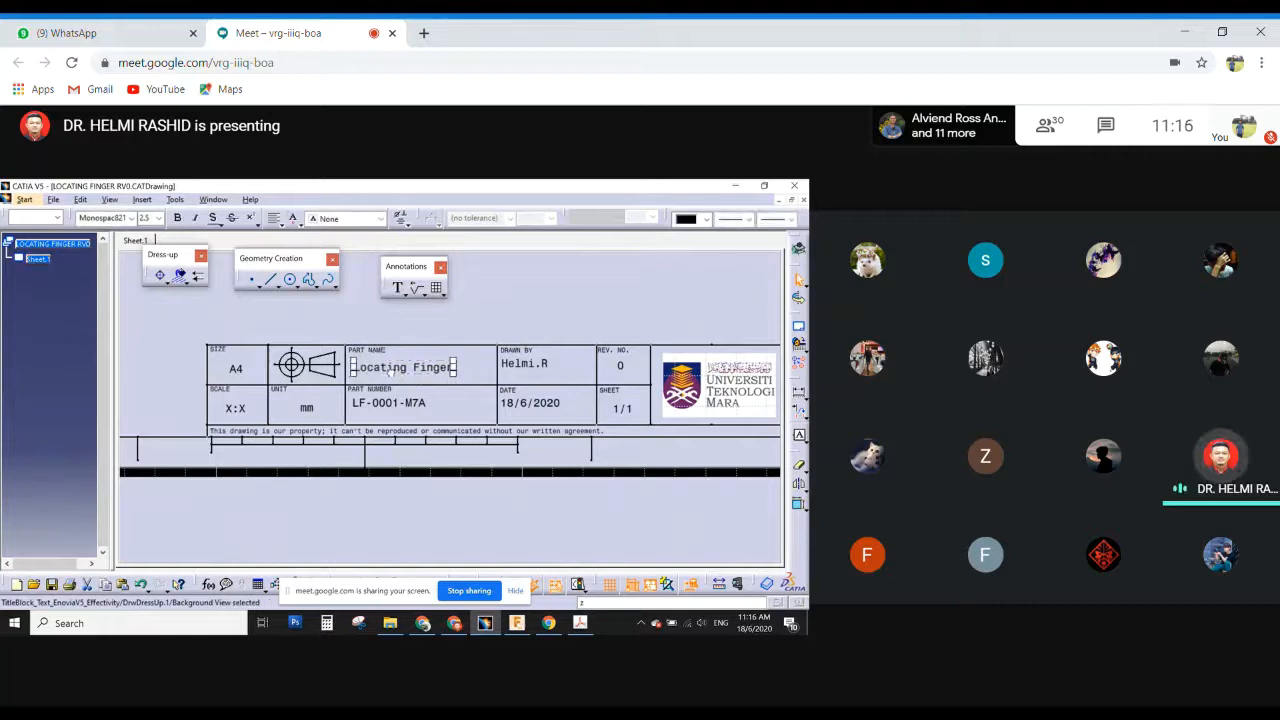
{"action": "left_click", "coordinate": [386, 399]}
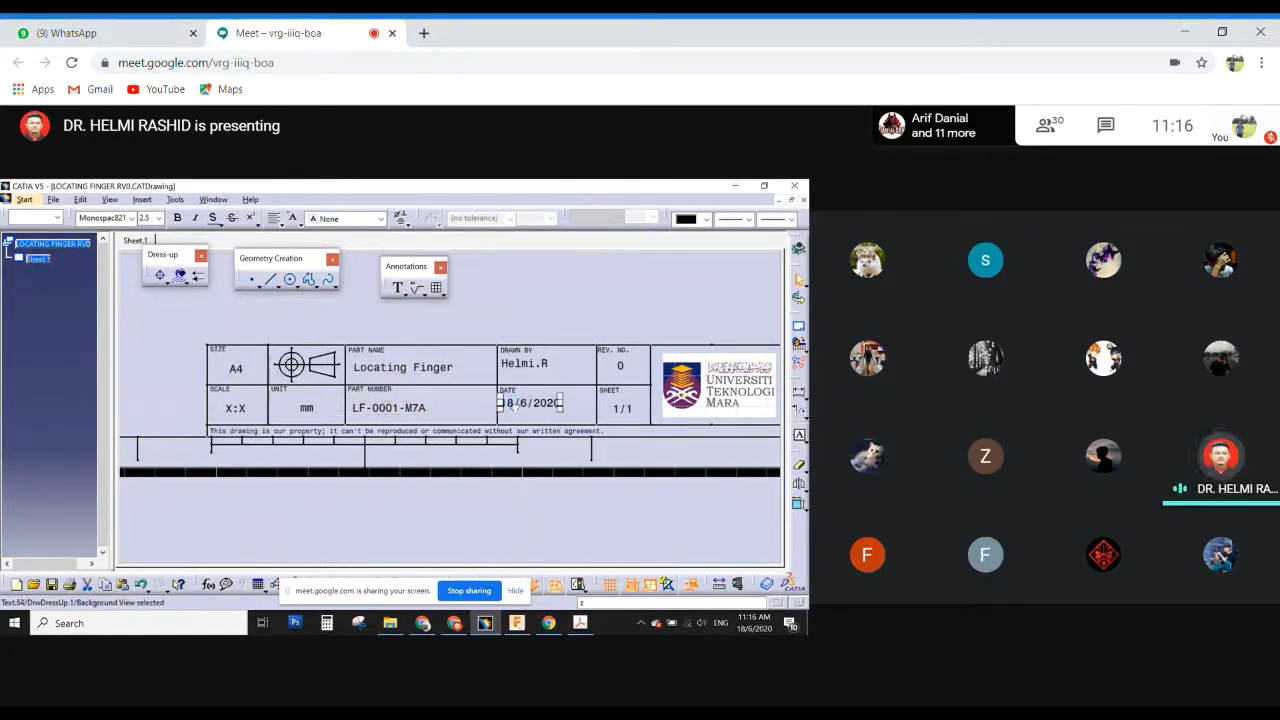
{"action": "left_click_drag", "start_coordinate": [512, 403], "coordinate": [514, 411]}
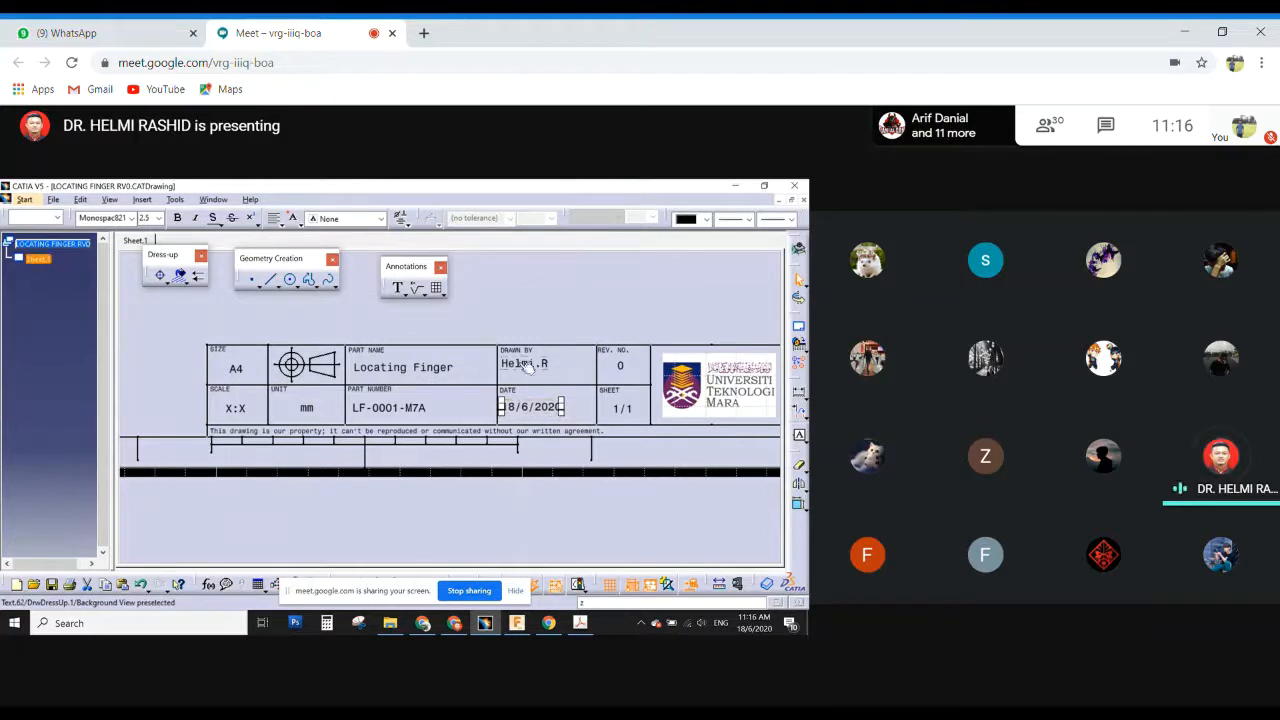
{"action": "left_click_drag", "start_coordinate": [522, 364], "coordinate": [523, 368]}
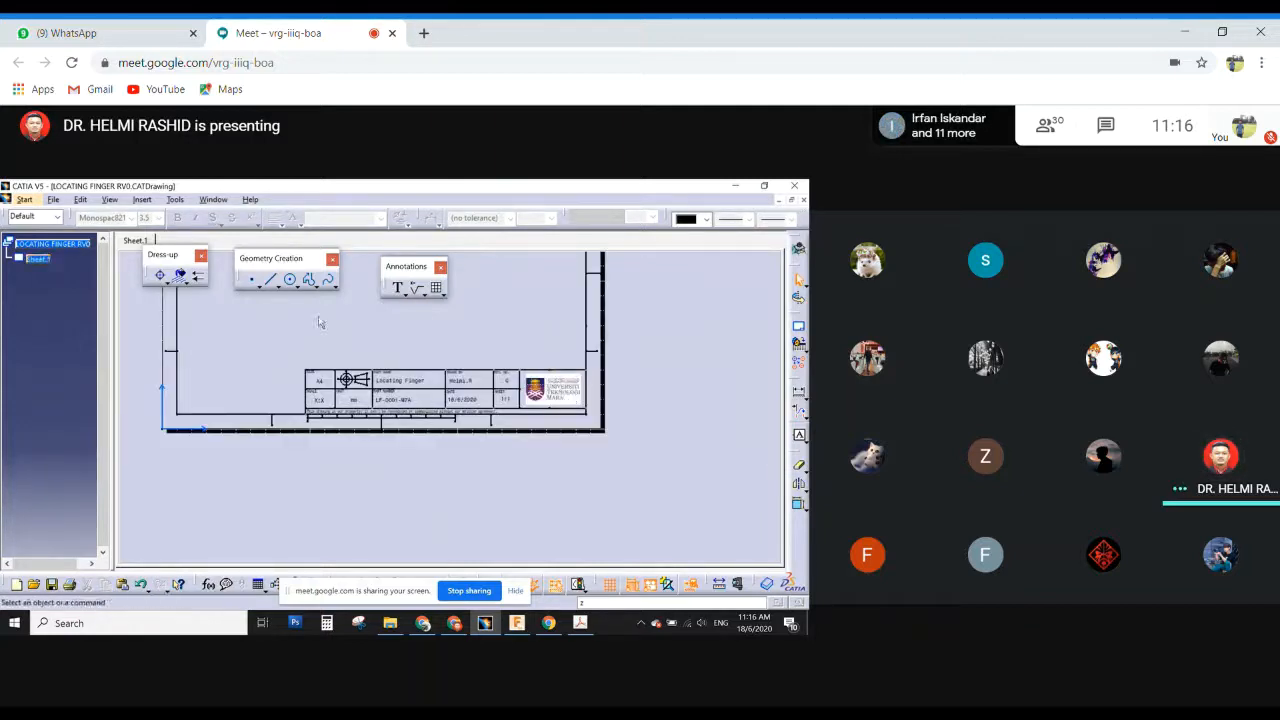
Return from the sheet background to the working views and save the drawing.
{"action": "left_click", "coordinate": [80, 199]}
{"action": "left_click", "coordinate": [140, 526]}
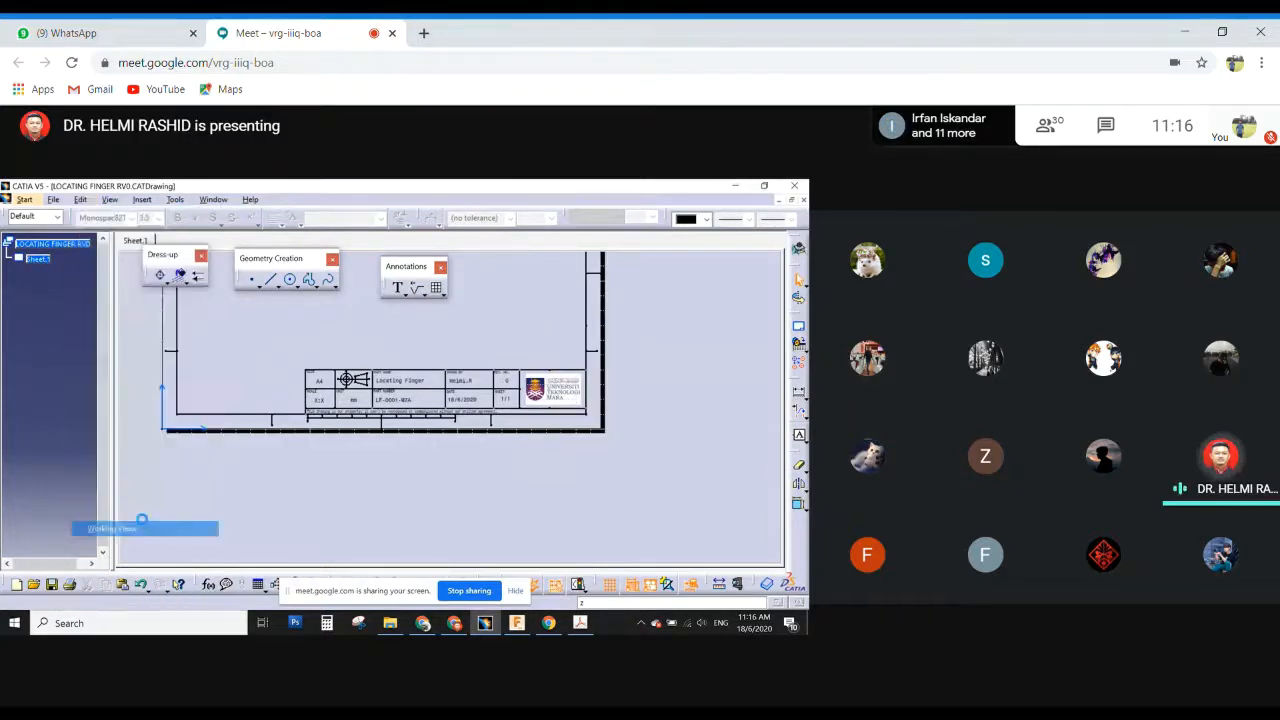
{"action": "key", "text": "ctrl+s"}
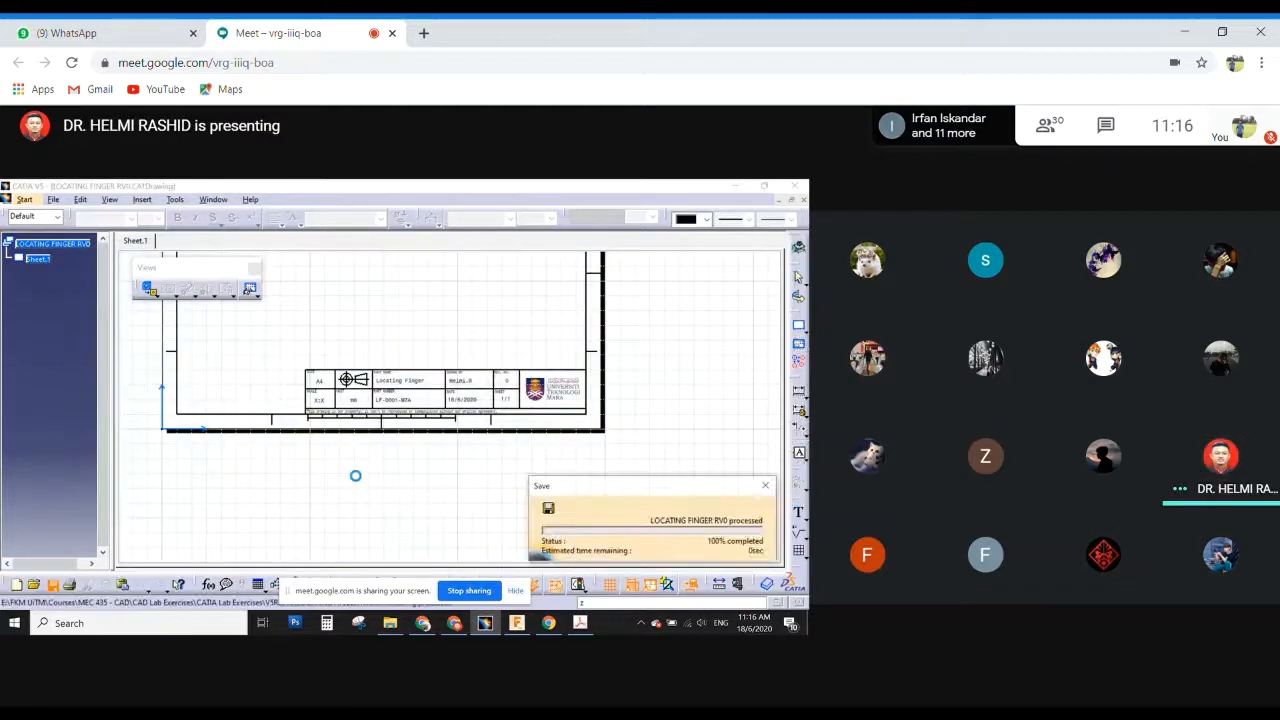
{"action": "mouse_move", "coordinate": [336, 387]}
{"action": "middle_mouse_down"}
{"action": "mouse_move", "coordinate": [398, 464]}
{"action": "mouse_move", "coordinate": [408, 514]}
{"action": "mouse_move", "coordinate": [411, 486]}
{"action": "mouse_move", "coordinate": [432, 468]}
{"action": "mouse_move", "coordinate": [490, 495]}
{"action": "mouse_move", "coordinate": [476, 468]}
{"action": "middle_mouse_up"}
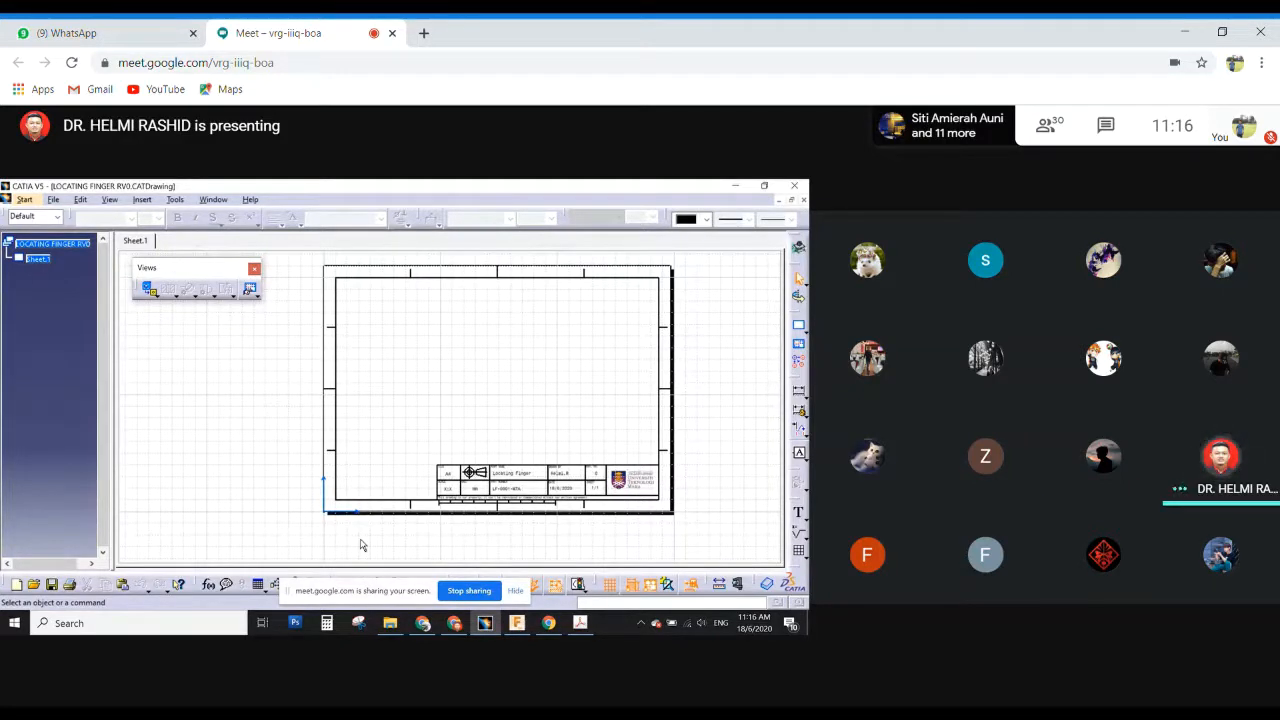
Close the 2 Locating Finger.CATDrawing and Locating Finger.CATDrawing documents and return to the LOCATING FINGER RV0 drawing.
{"action": "left_click", "coordinate": [213, 199]}
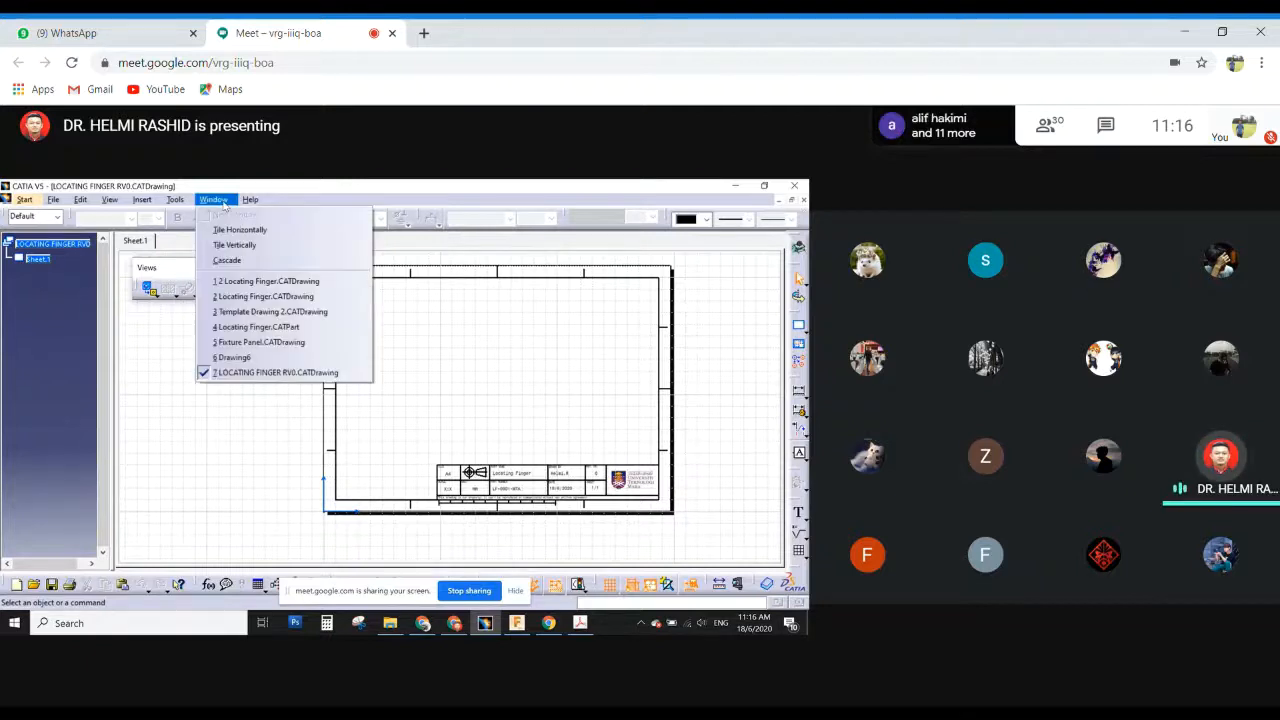
{"action": "left_click", "coordinate": [265, 281]}
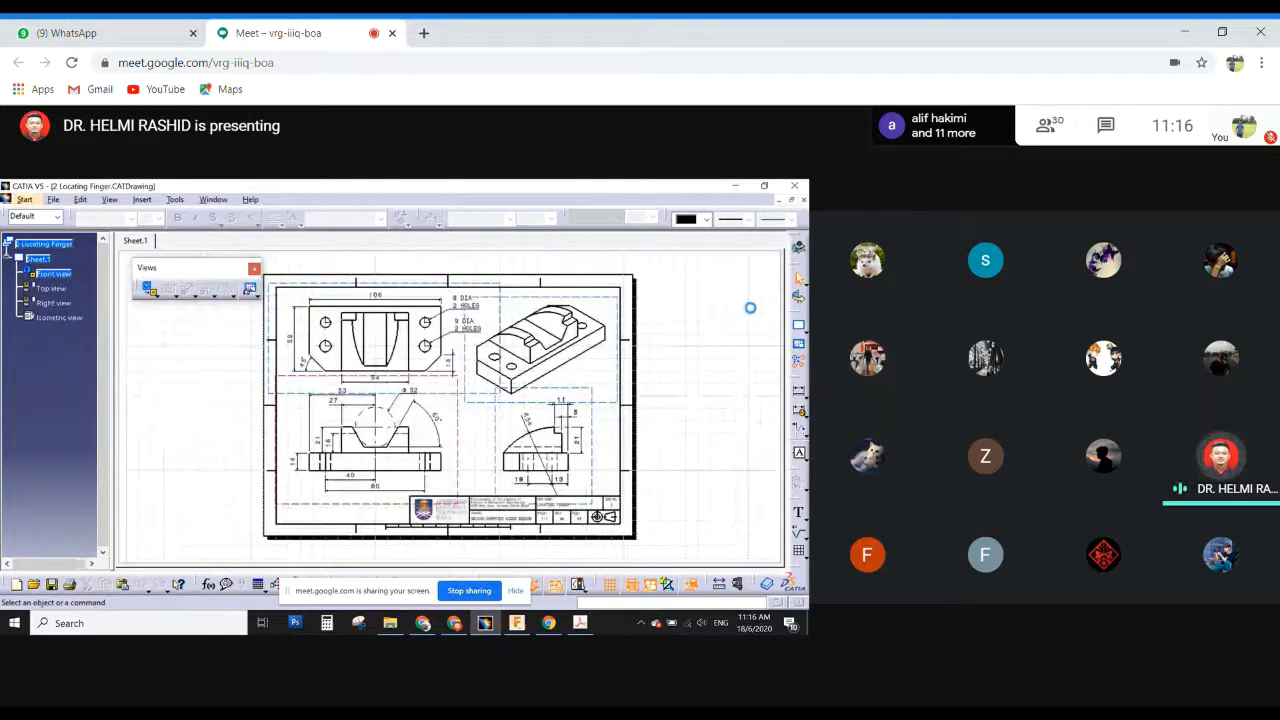
{"action": "left_click", "coordinate": [803, 199]}
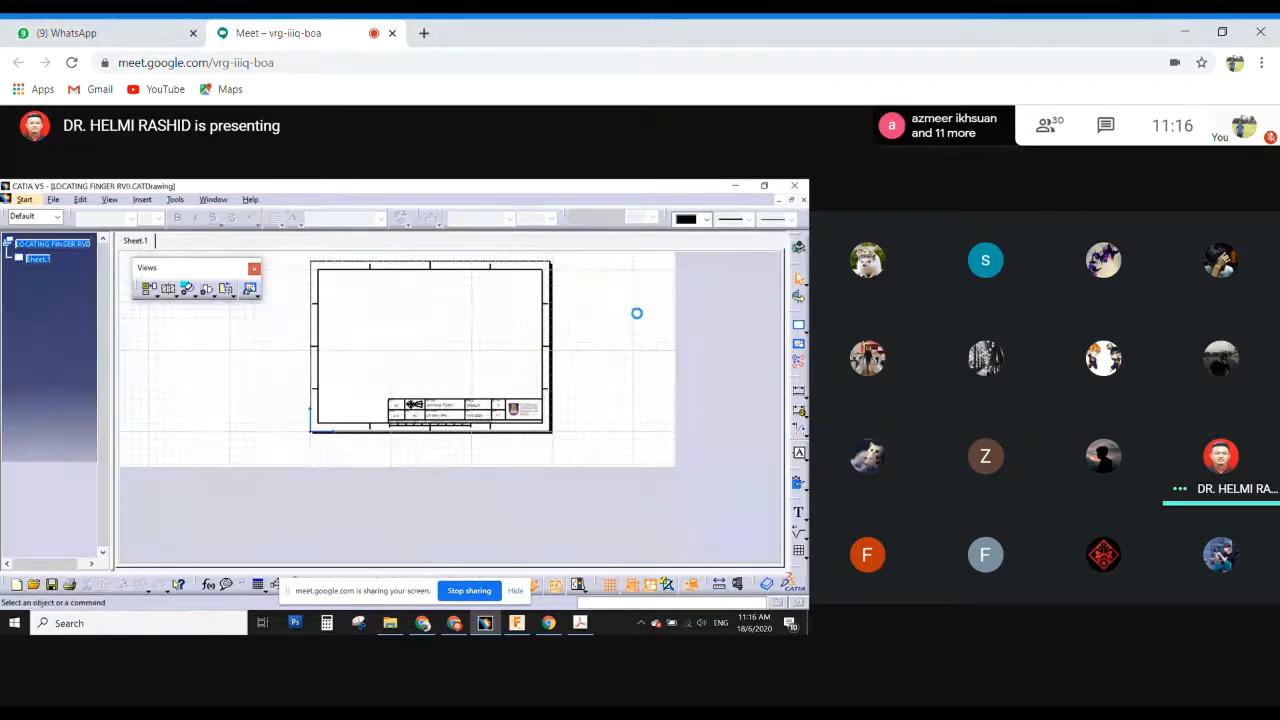
{"action": "left_click", "coordinate": [214, 199]}
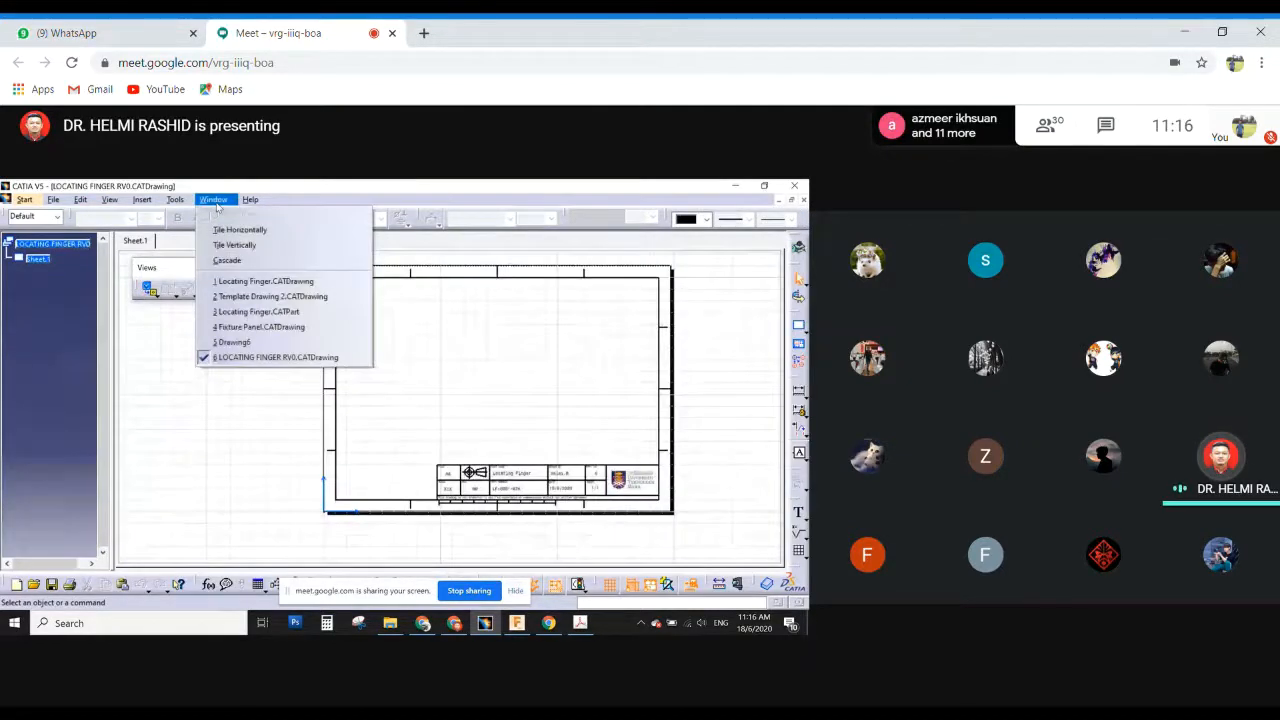
{"action": "left_click", "coordinate": [260, 281]}
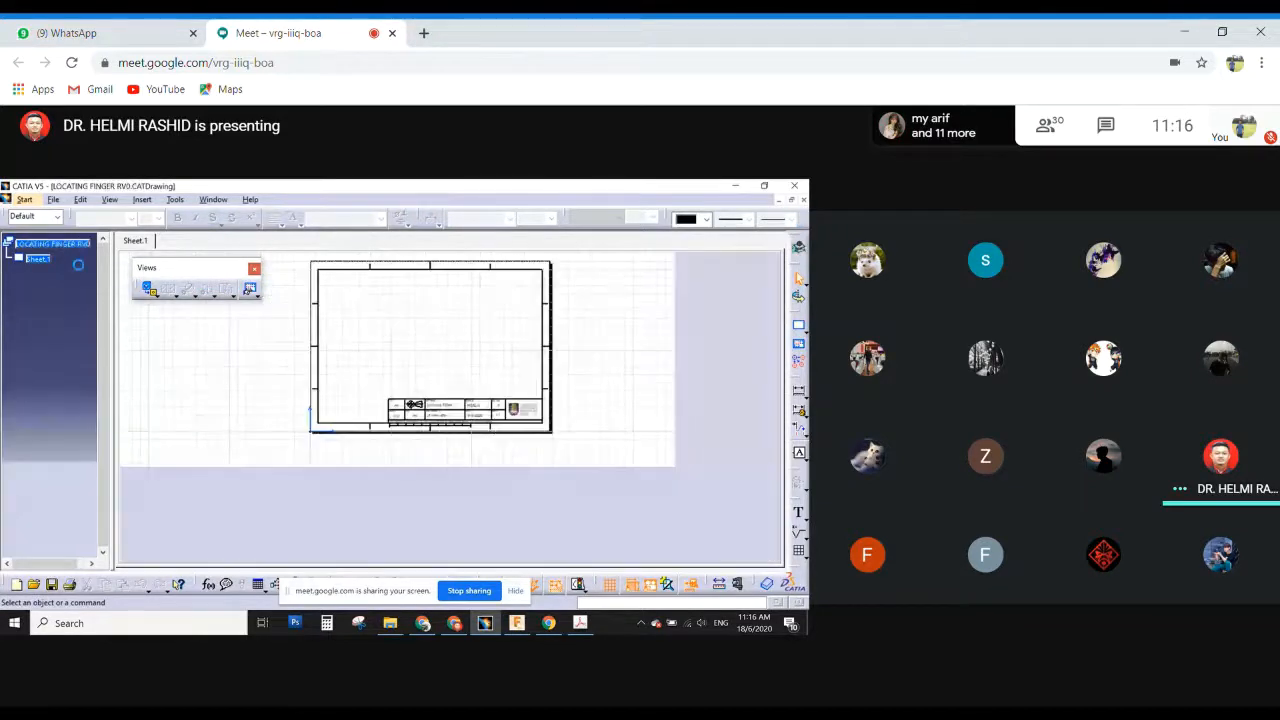
Bring up Template Drawing 2.CATDrawing and examine its border and title block strip.
{"action": "left_click", "coordinate": [213, 199]}
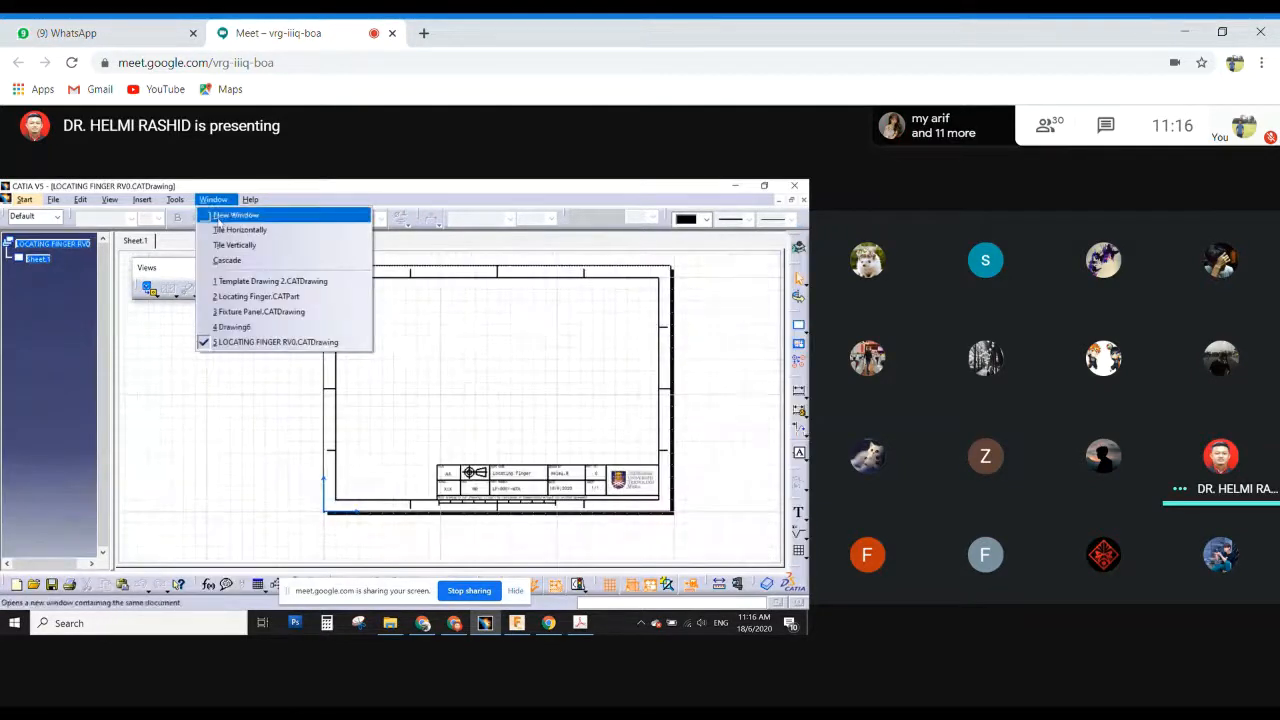
{"action": "left_click", "coordinate": [255, 281]}
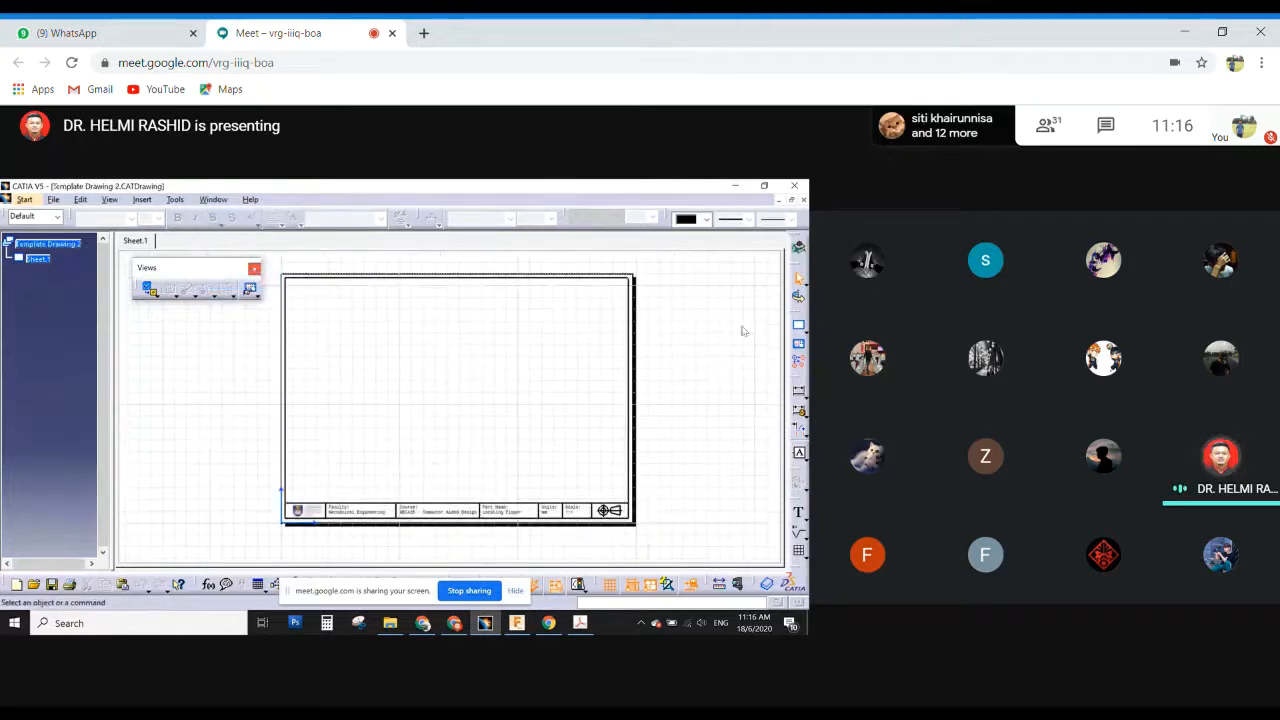
{"action": "mouse_move", "coordinate": [497, 506]}
{"action": "middle_mouse_down"}
{"action": "mouse_move", "coordinate": [551, 349]}
{"action": "mouse_move", "coordinate": [451, 400]}
{"action": "mouse_move", "coordinate": [463, 460]}
{"action": "mouse_move", "coordinate": [484, 458]}
{"action": "mouse_move", "coordinate": [486, 471]}
{"action": "mouse_move", "coordinate": [672, 438]}
{"action": "middle_mouse_up"}
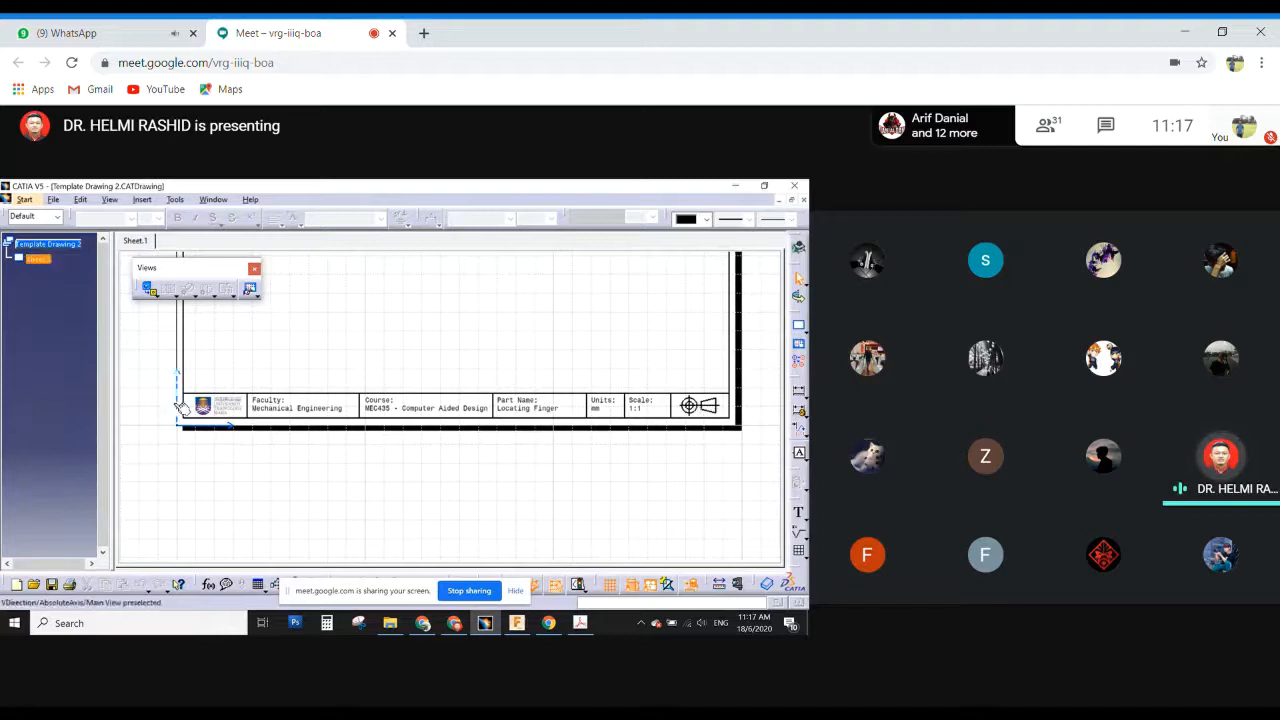
{"action": "middle_click_drag", "start_coordinate": [610, 402], "coordinate": [557, 495]}
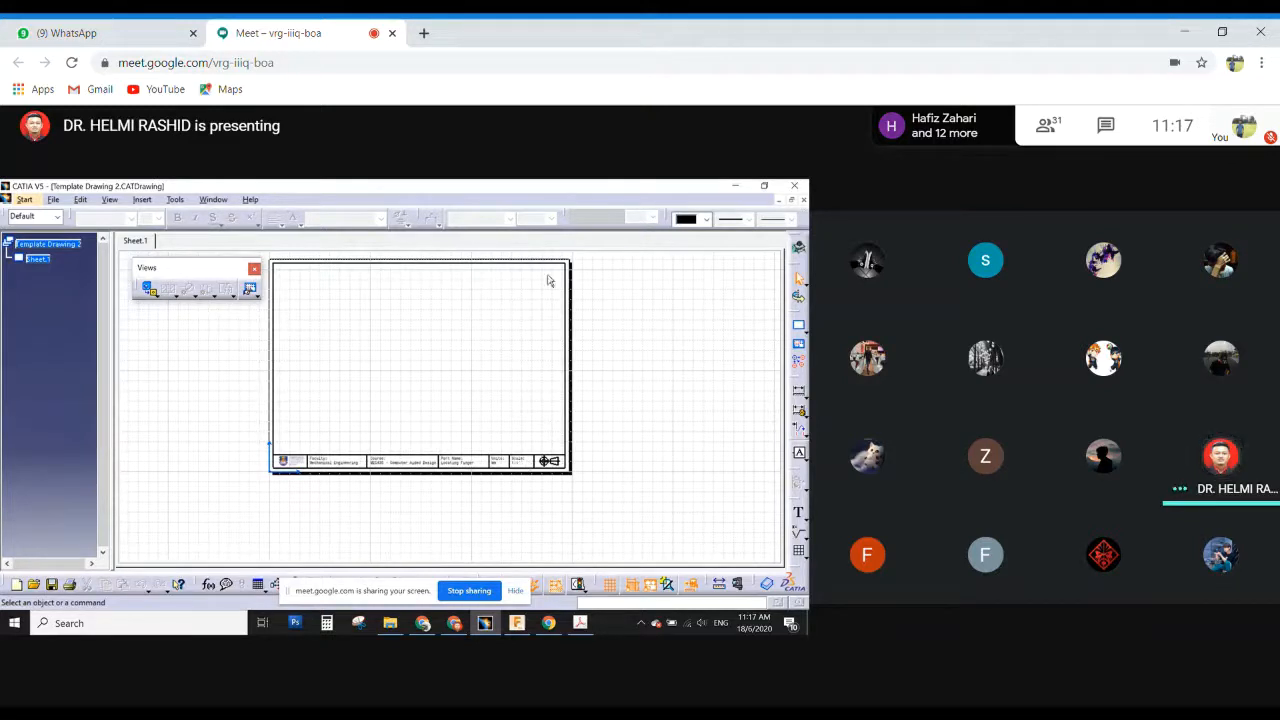
{"action": "middle_click_drag", "start_coordinate": [657, 343], "coordinate": [663, 369]}
Switch to Chrome and search Google for "examples of engineering drawings".
{"action": "left_click", "coordinate": [548, 623]}
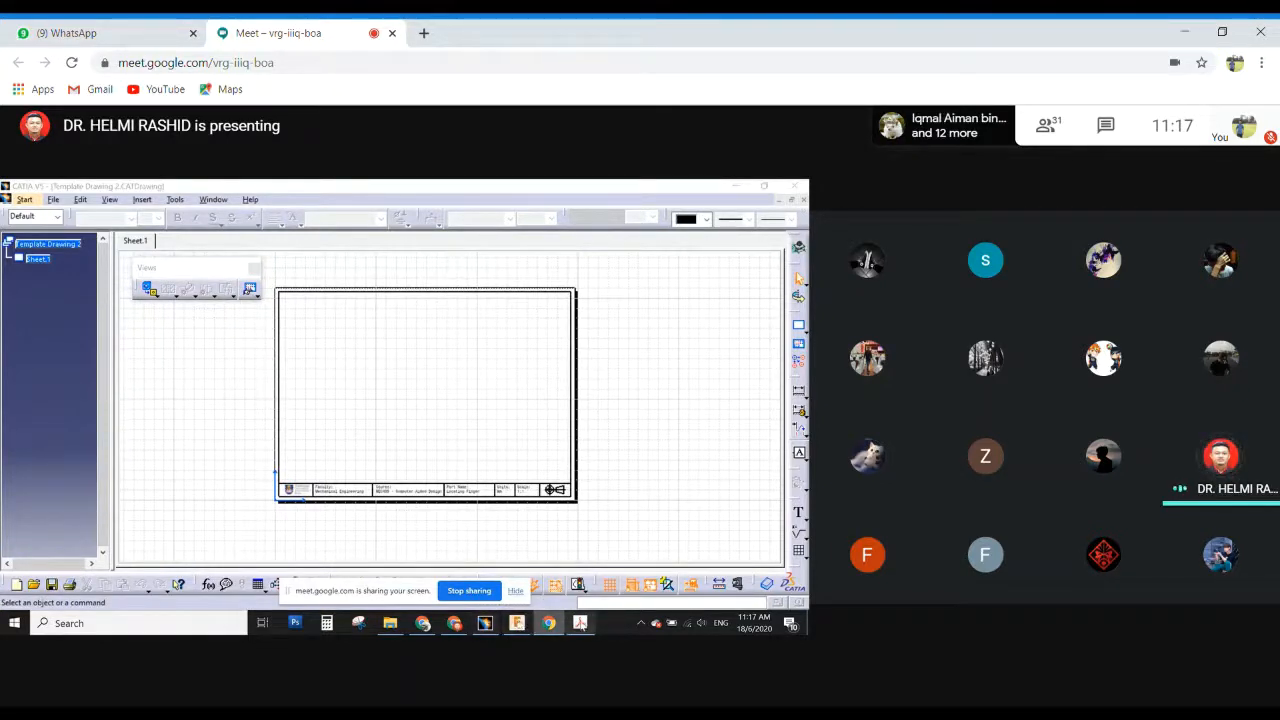
{"action": "left_click", "coordinate": [457, 627]}
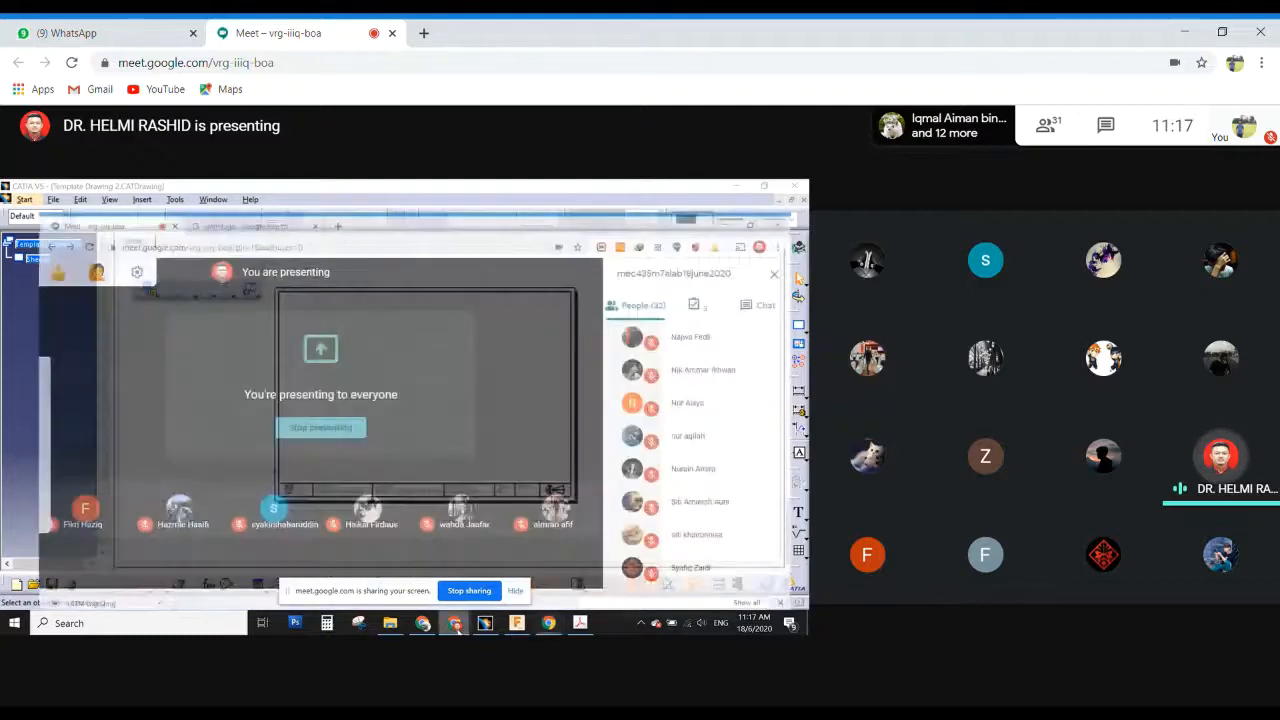
{"action": "left_click", "coordinate": [292, 190]}
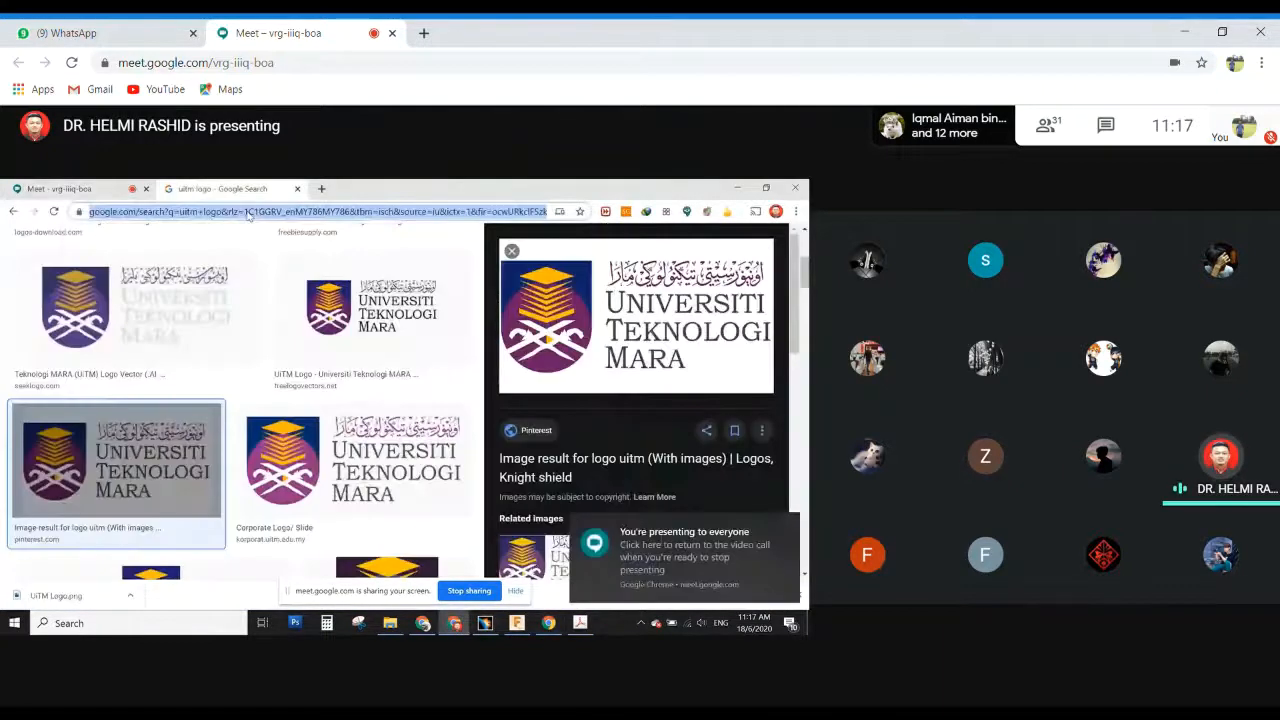
{"action": "left_click", "coordinate": [246, 213]}
{"action": "type", "text": "examples o"}
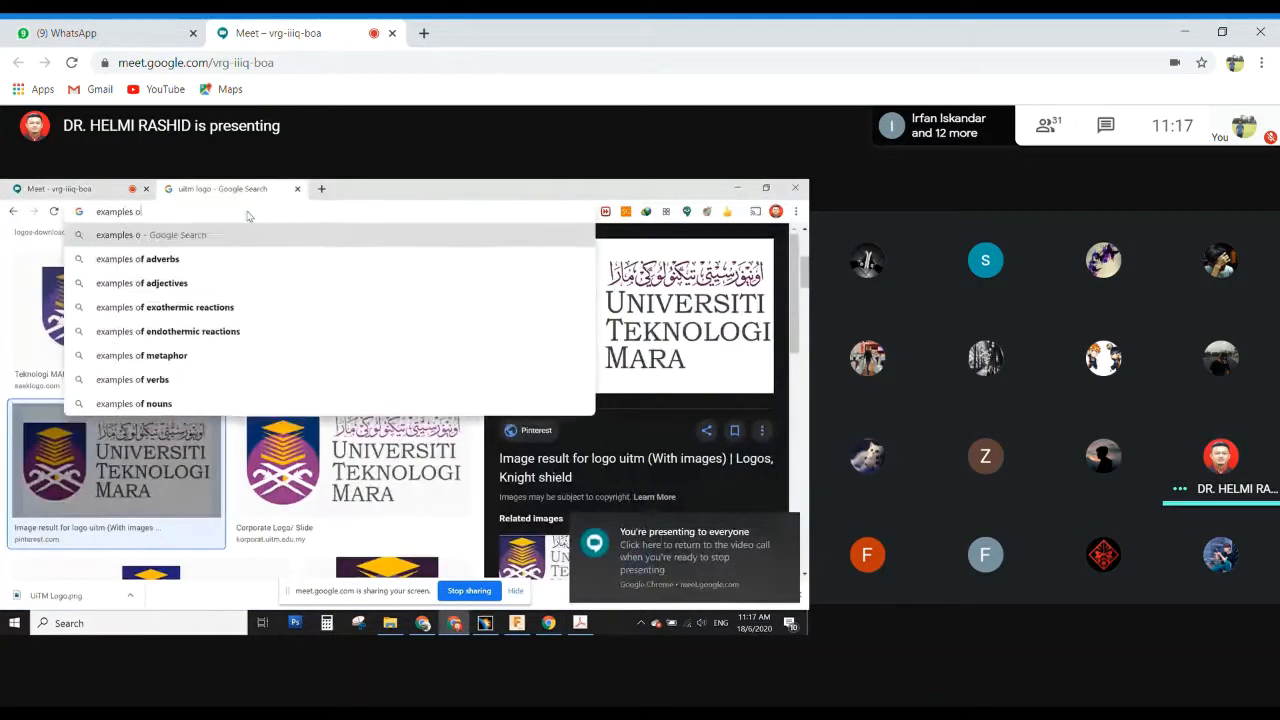
{"action": "type", "text": "f enginee"}
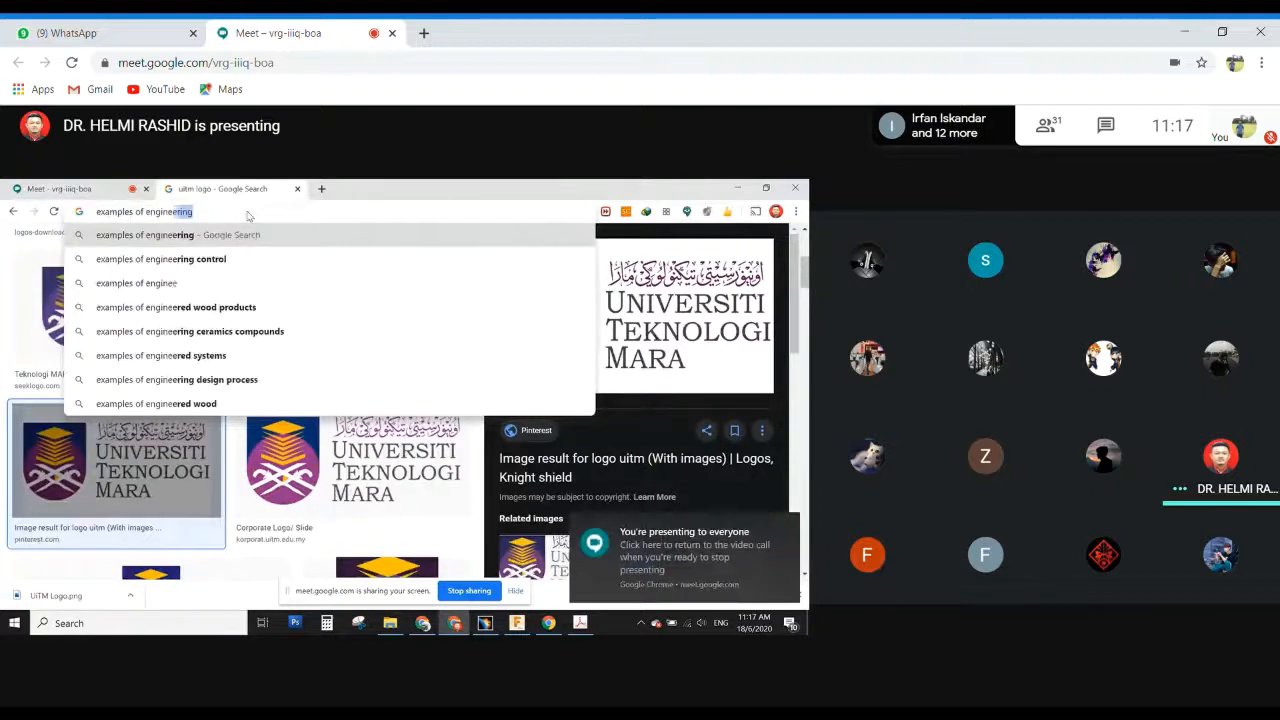
{"action": "type", "text": "ring draw"}
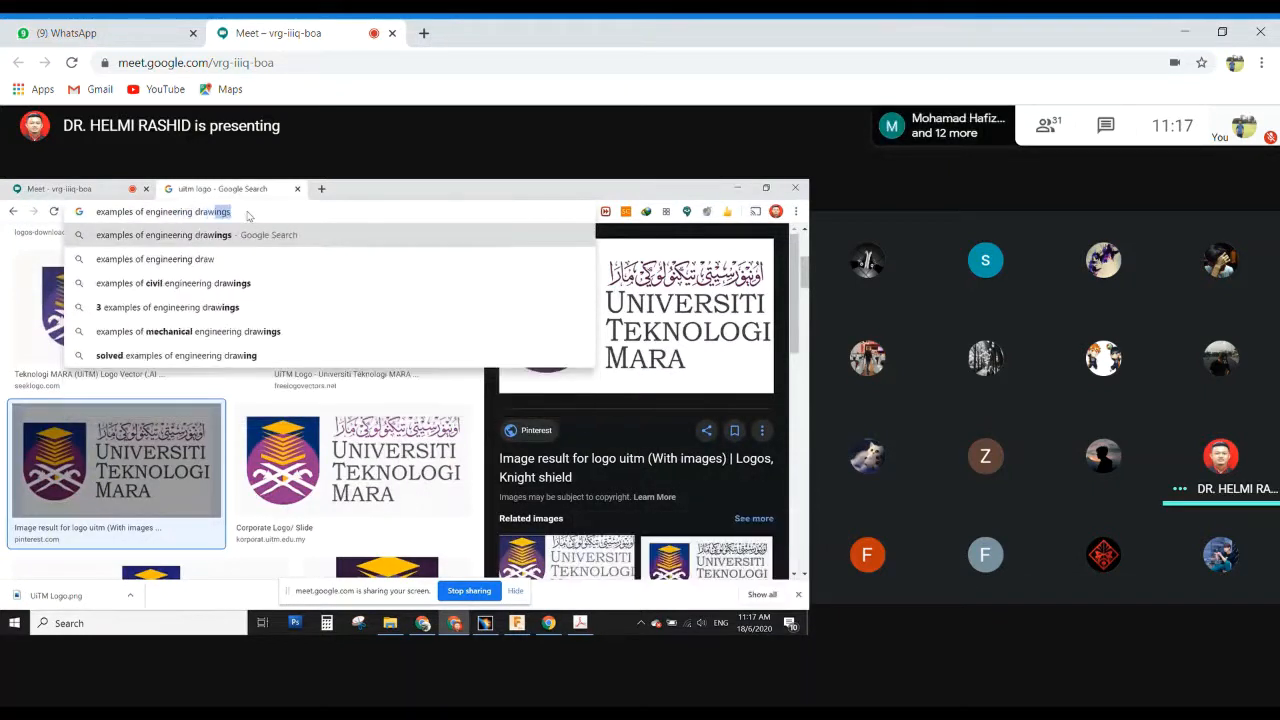
{"action": "type", "text": "ings"}
{"action": "key", "text": "Return"}
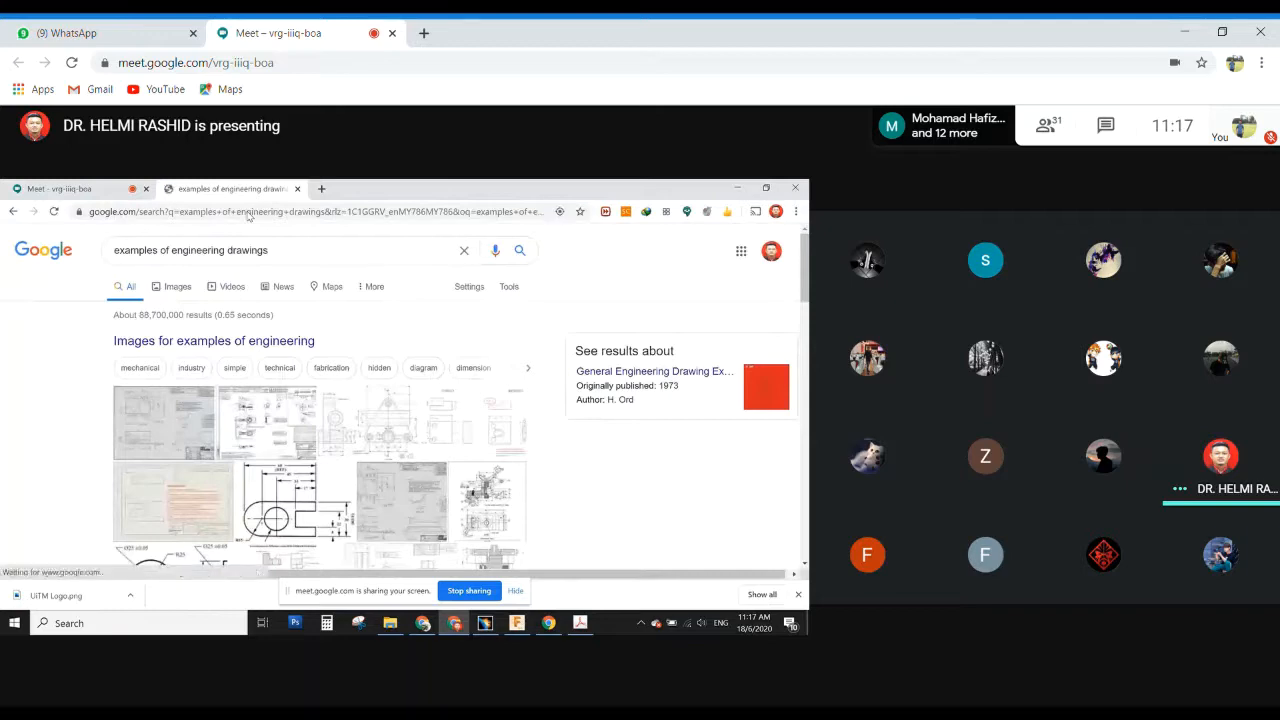
Preview several example engineering drawings in the image results to compare their borders, title blocks and view layouts.
{"action": "left_click", "coordinate": [286, 429]}
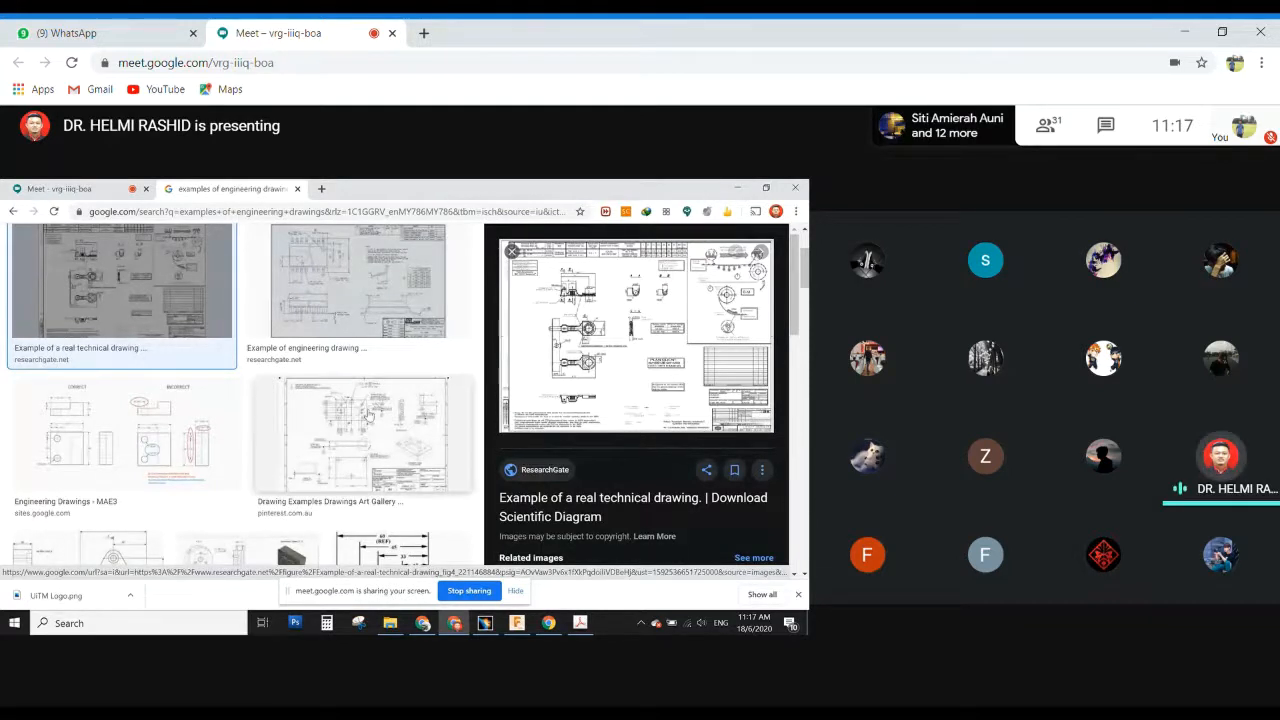
{"action": "left_click", "coordinate": [362, 405]}
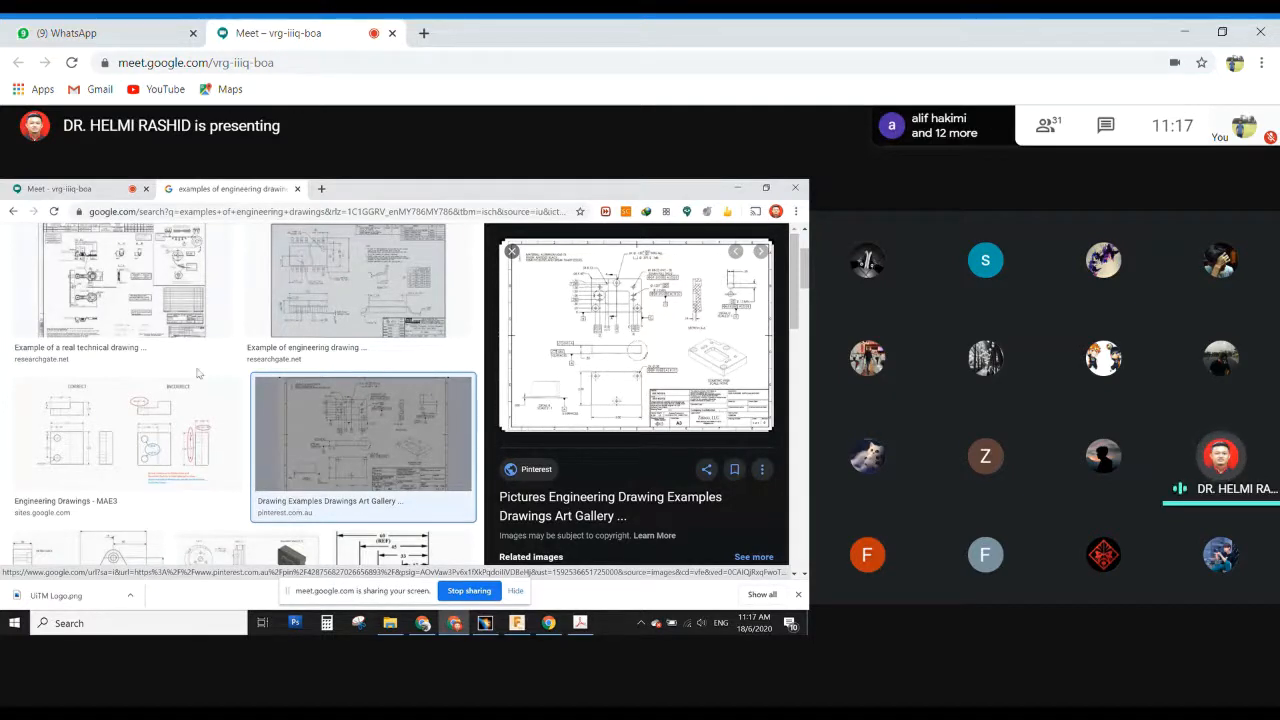
{"action": "scroll", "coordinate": [197, 372], "scroll_direction": "down", "scroll_amount": 3}
{"action": "left_click", "coordinate": [200, 430]}
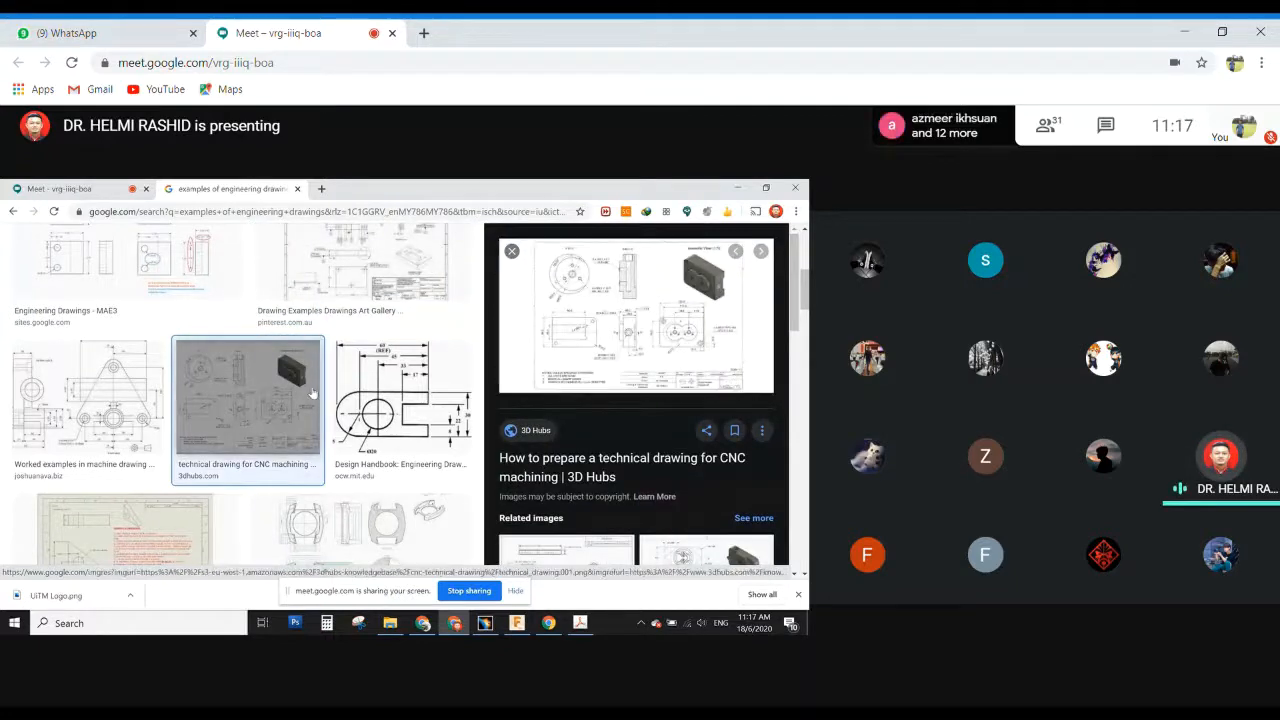
{"action": "scroll", "coordinate": [312, 393], "scroll_direction": "down", "scroll_amount": 2}
{"action": "scroll", "coordinate": [312, 393], "scroll_direction": "down", "scroll_amount": 1}
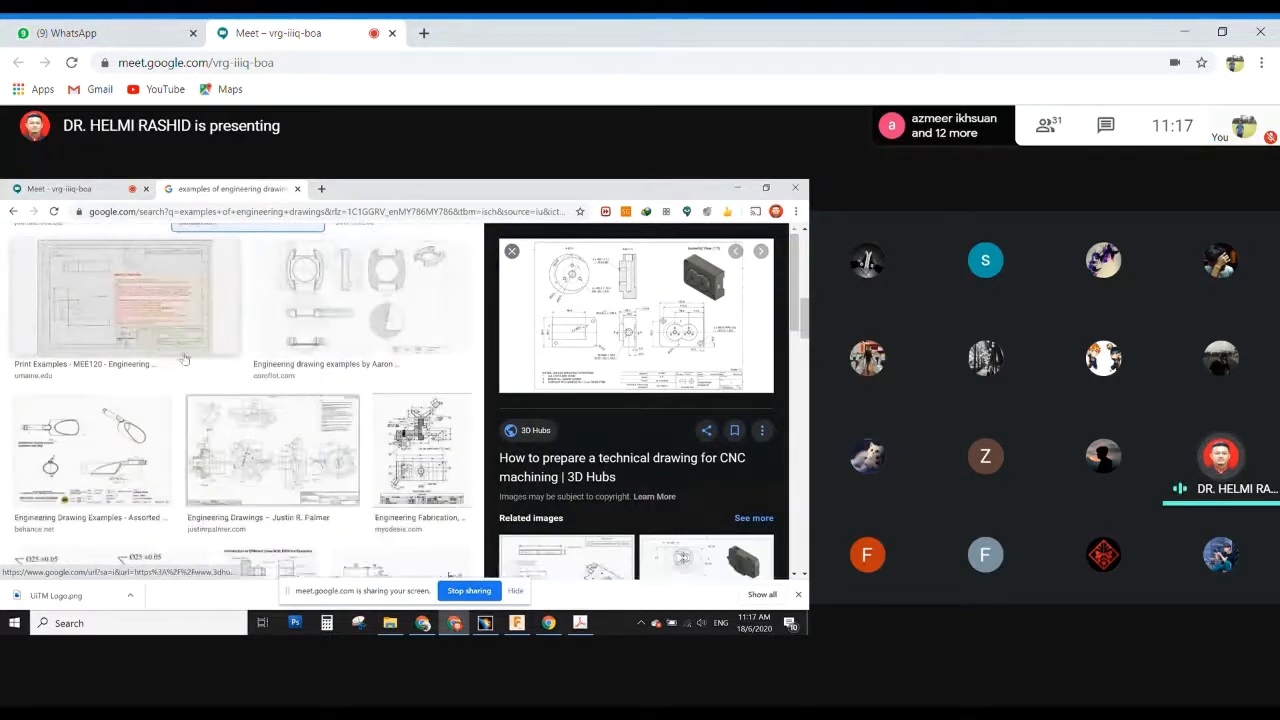
{"action": "left_click", "coordinate": [237, 367]}
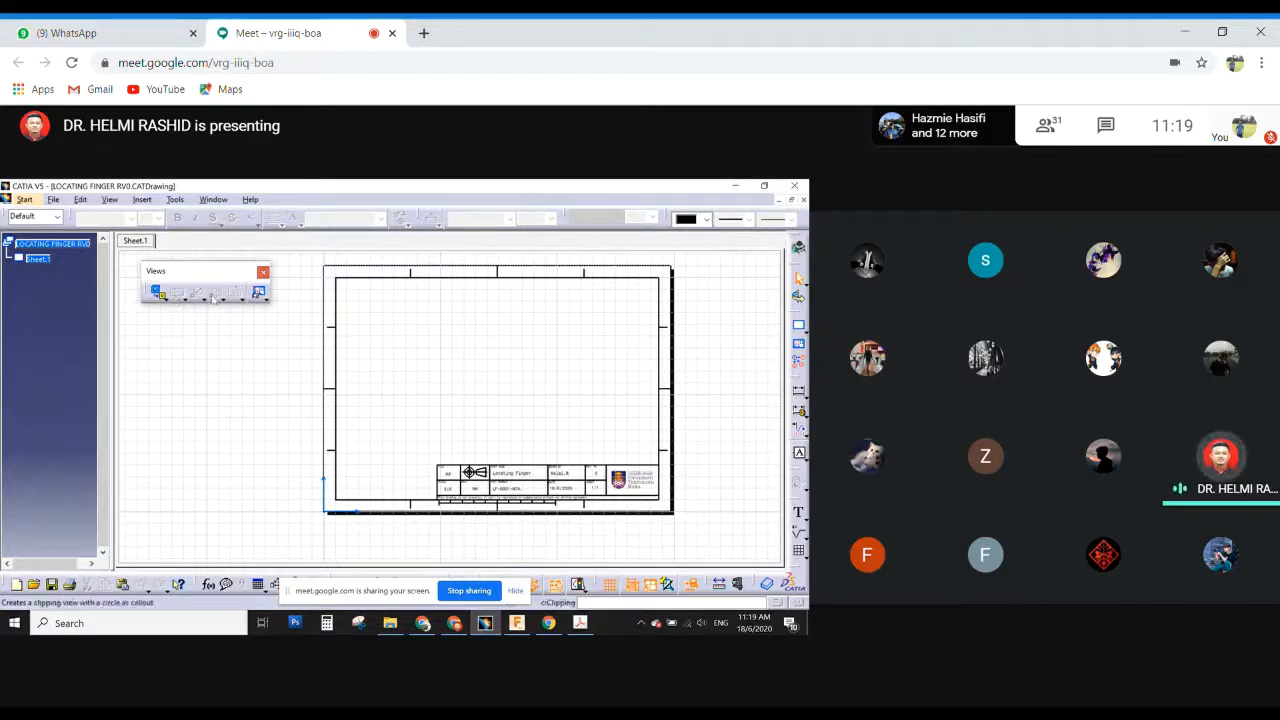
Undock the Annotations, Dress-up and Geometry Creation toolbars and float them beneath the Views toolbar in the LOCATING FINGER RV0 drawing.
{"action": "left_click", "coordinate": [161, 297]}
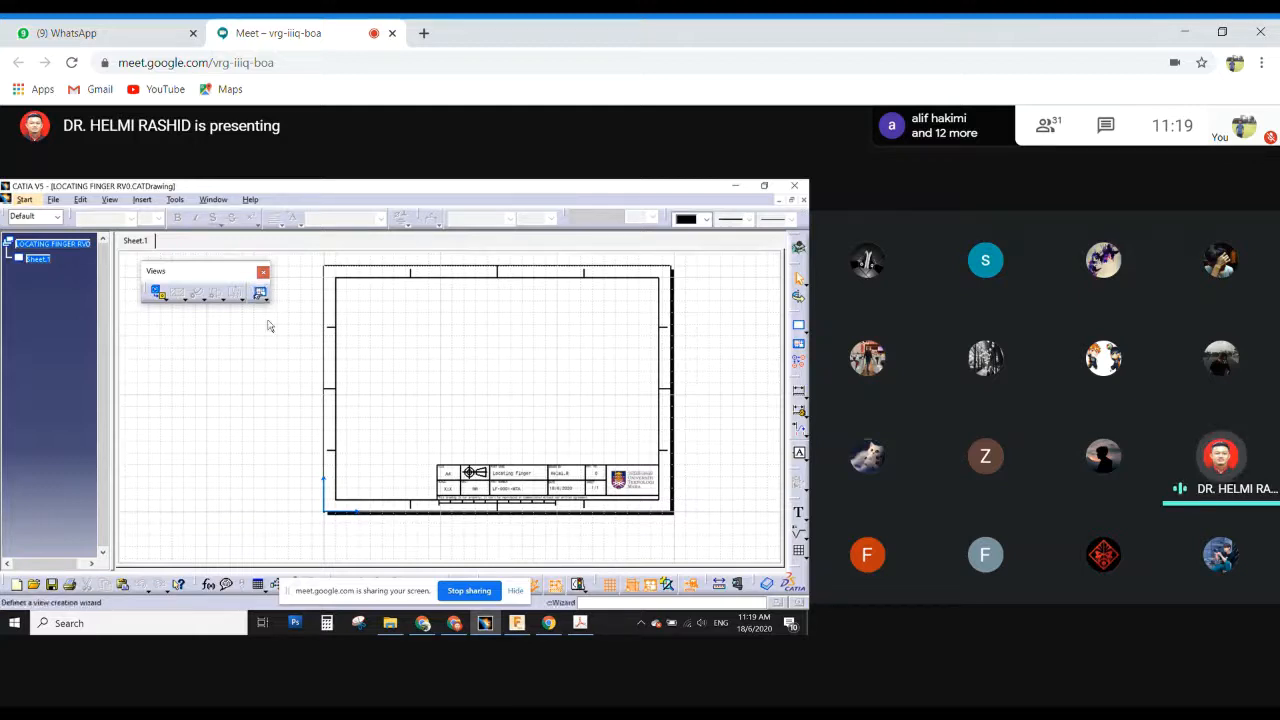
{"action": "middle_click_drag", "start_coordinate": [520, 364], "coordinate": [488, 363]}
{"action": "mouse_move", "coordinate": [797, 500]}
{"action": "left_mouse_down"}
{"action": "mouse_move", "coordinate": [291, 385]}
{"action": "mouse_move", "coordinate": [145, 333]}
{"action": "left_mouse_up"}
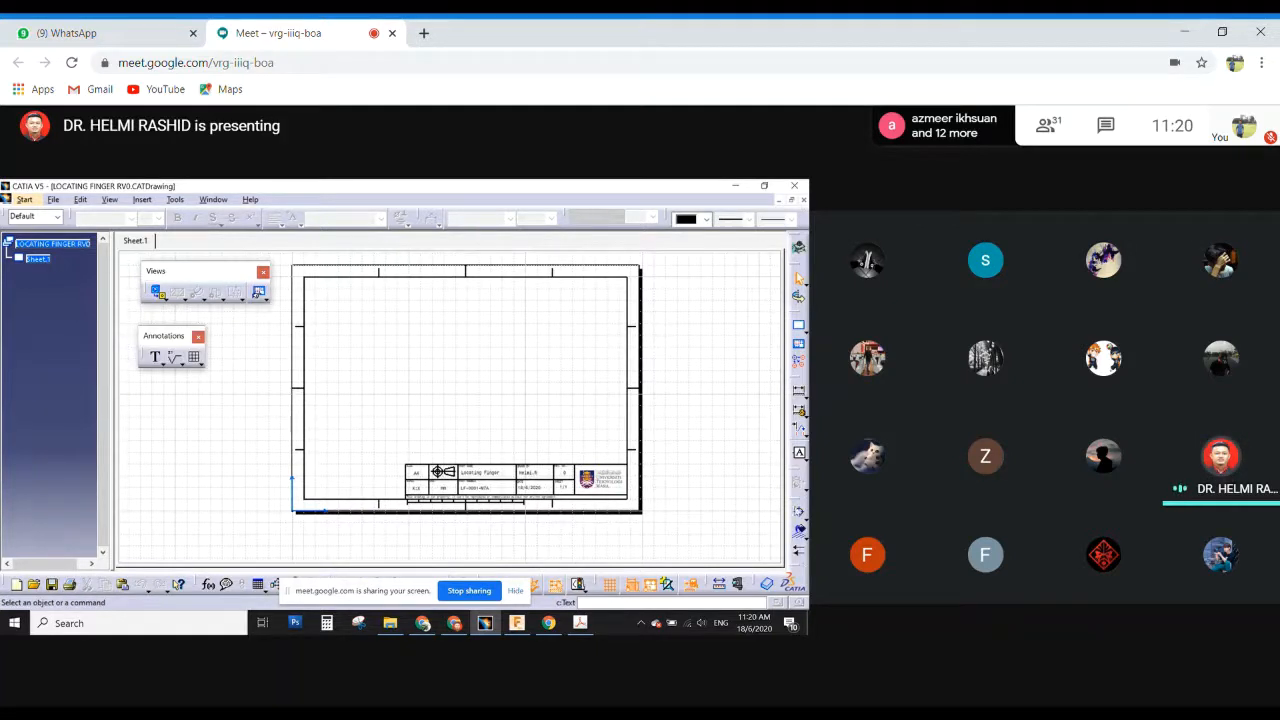
{"action": "left_click_drag", "start_coordinate": [797, 485], "coordinate": [140, 385]}
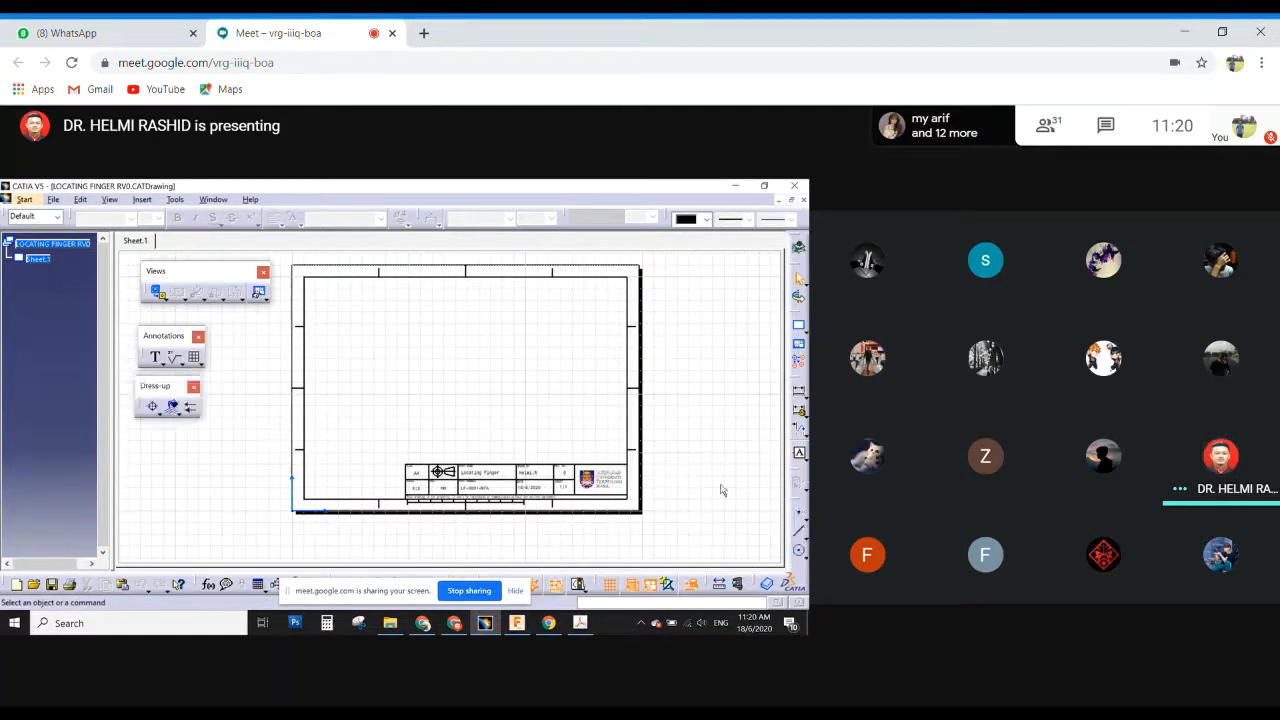
{"action": "left_click_drag", "start_coordinate": [797, 497], "coordinate": [193, 443]}
Draw a vertical line about 159 mm long down from the upper centre mark and a horizontal line across the frame's mid-height.
{"action": "left_click", "coordinate": [189, 458]}
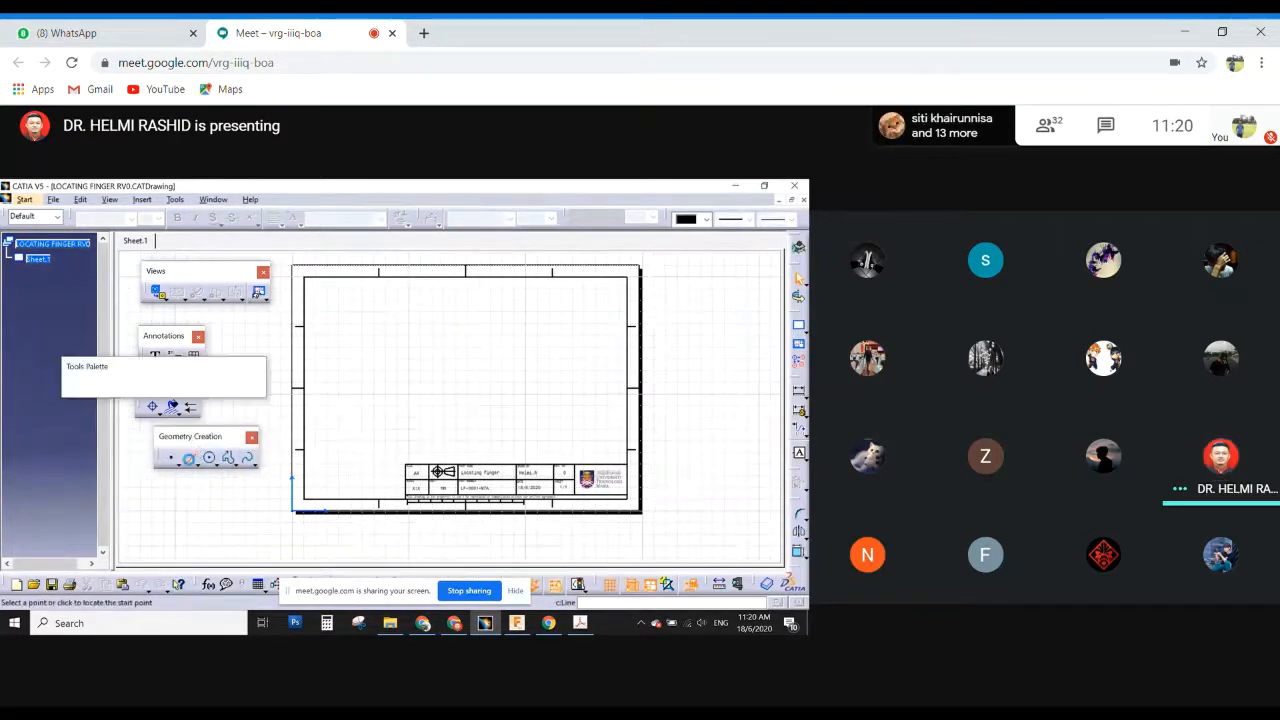
{"action": "left_click", "coordinate": [465, 269]}
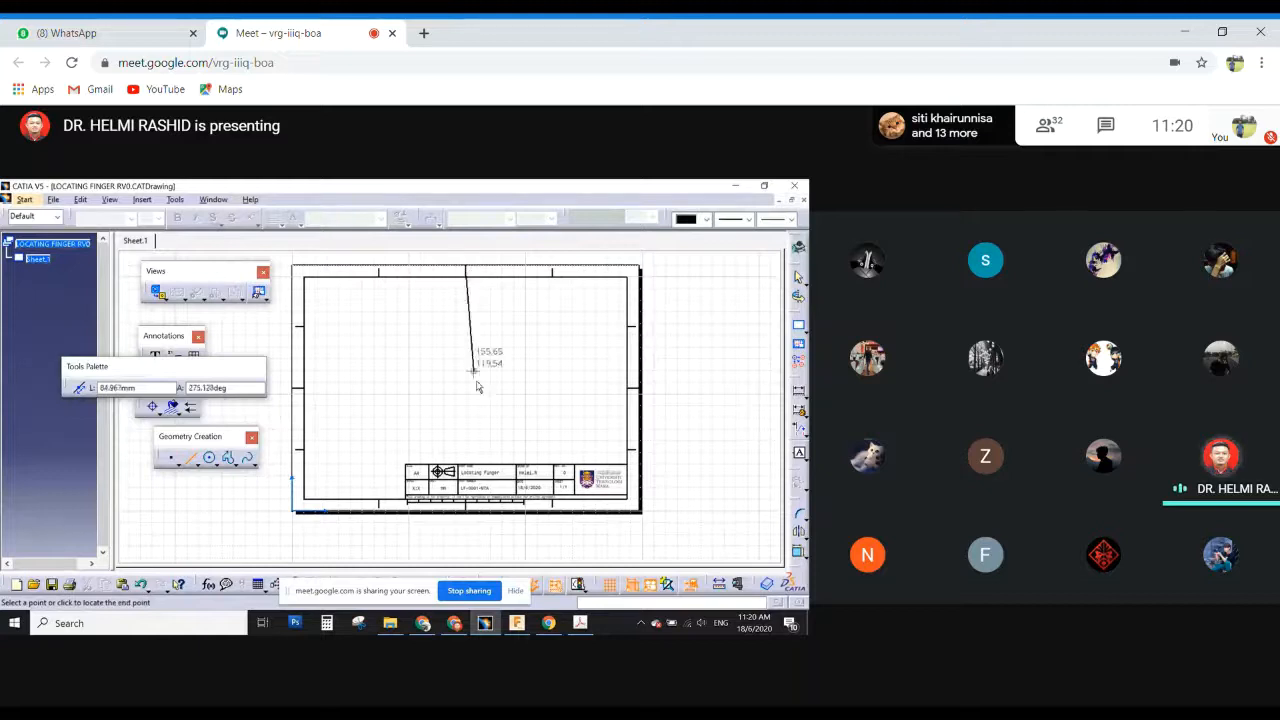
{"action": "left_click", "coordinate": [466, 461]}
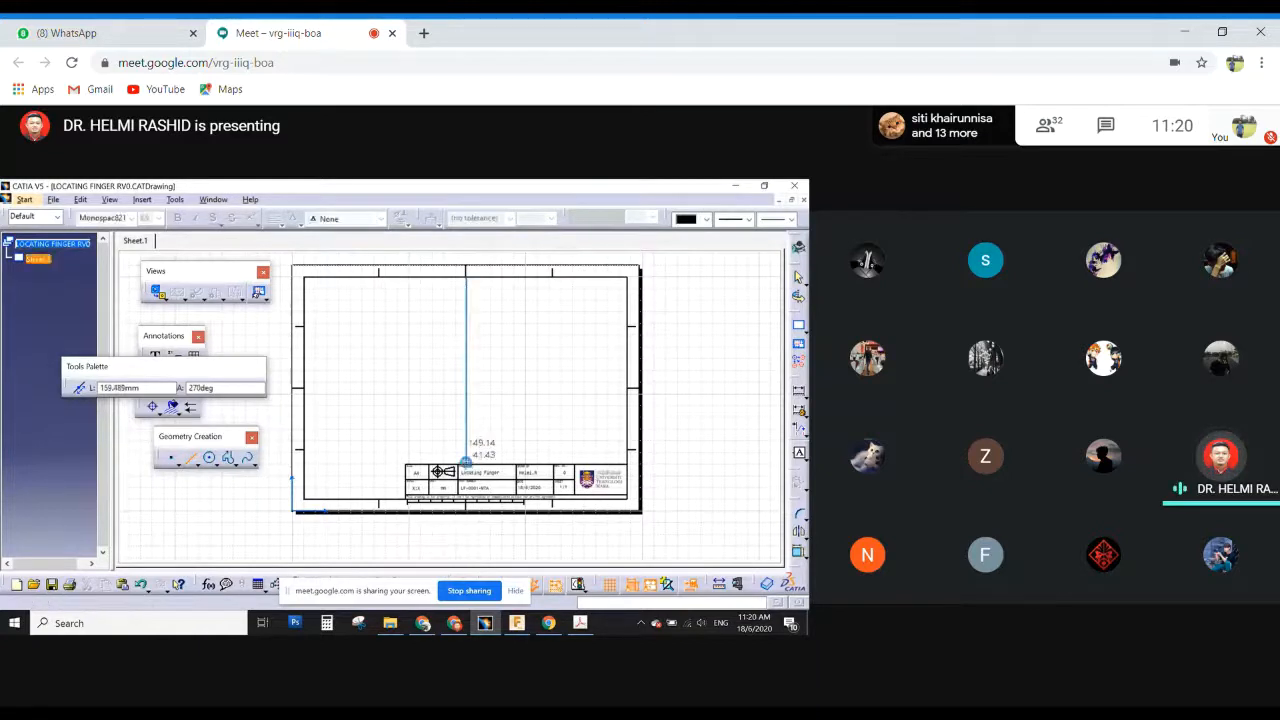
{"action": "left_click", "coordinate": [190, 457]}
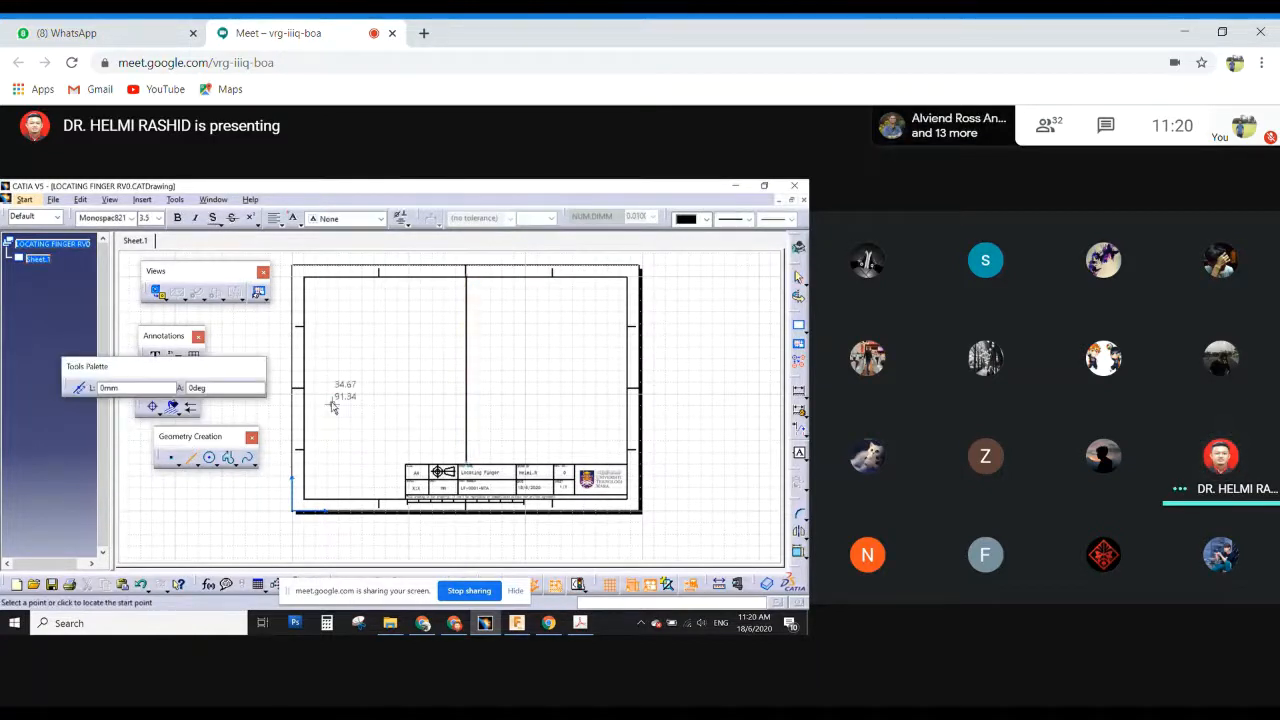
{"action": "left_click", "coordinate": [305, 388]}
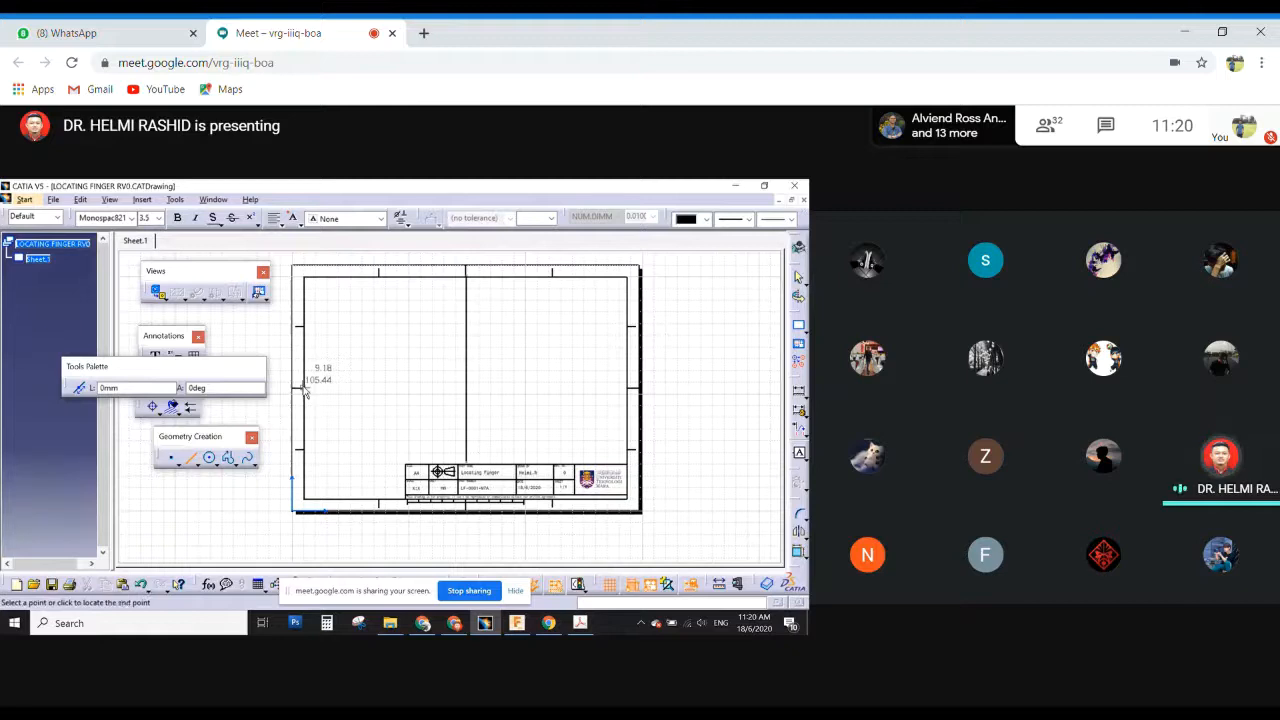
{"action": "left_click", "coordinate": [630, 389]}
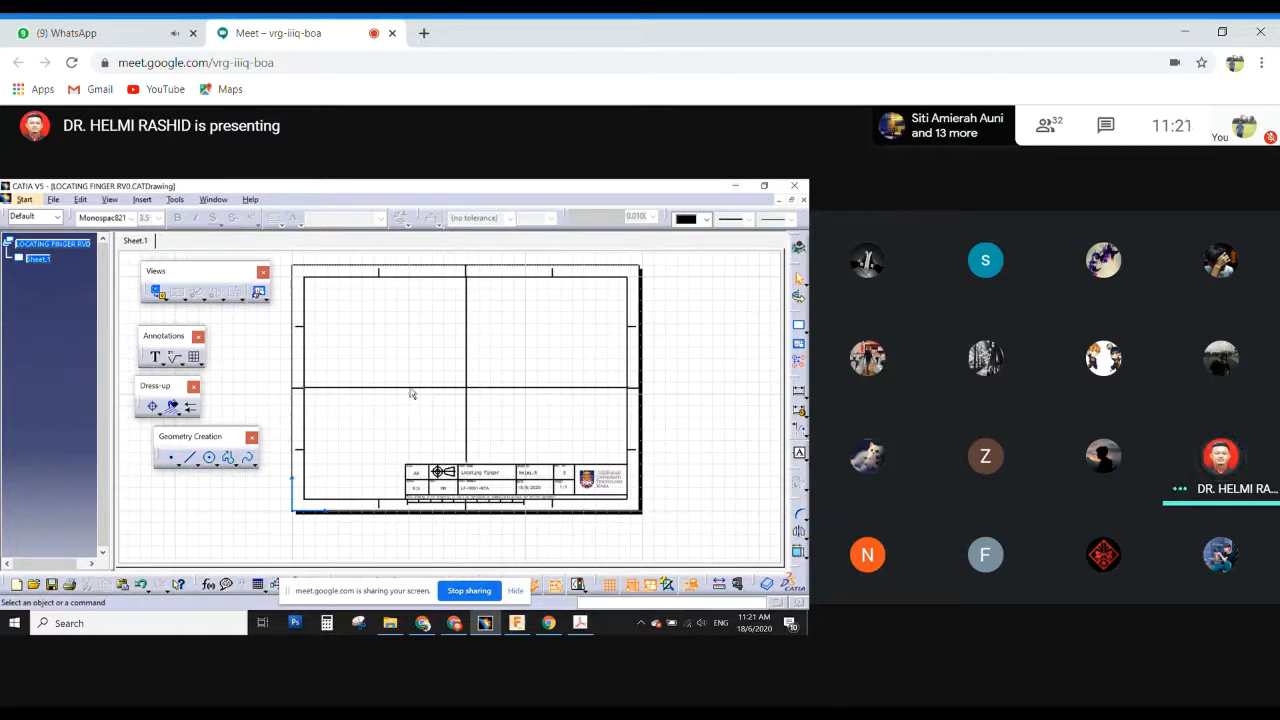
Delete the vertical and horizontal lines dividing the sheet.
{"action": "left_click", "coordinate": [468, 358]}
{"action": "key", "text": "Delete"}
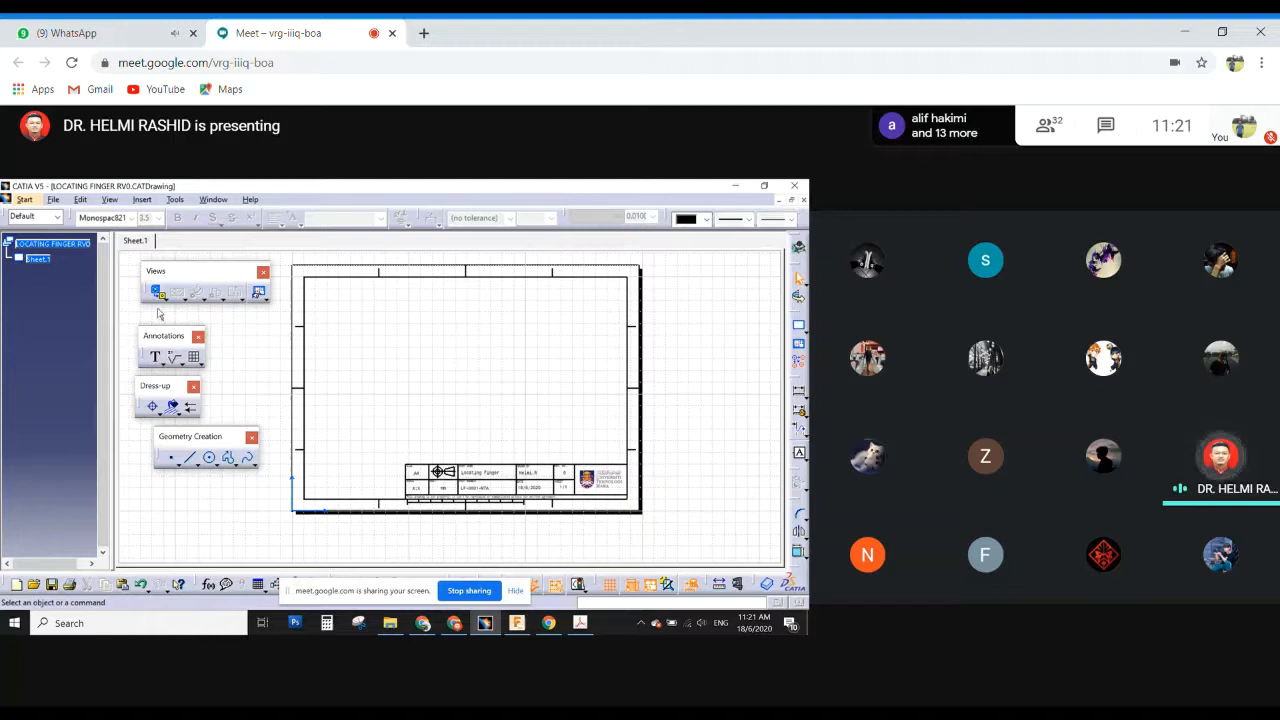
Start a front view using the Locating Finger.CATPart model as its source.
{"action": "left_click", "coordinate": [157, 292]}
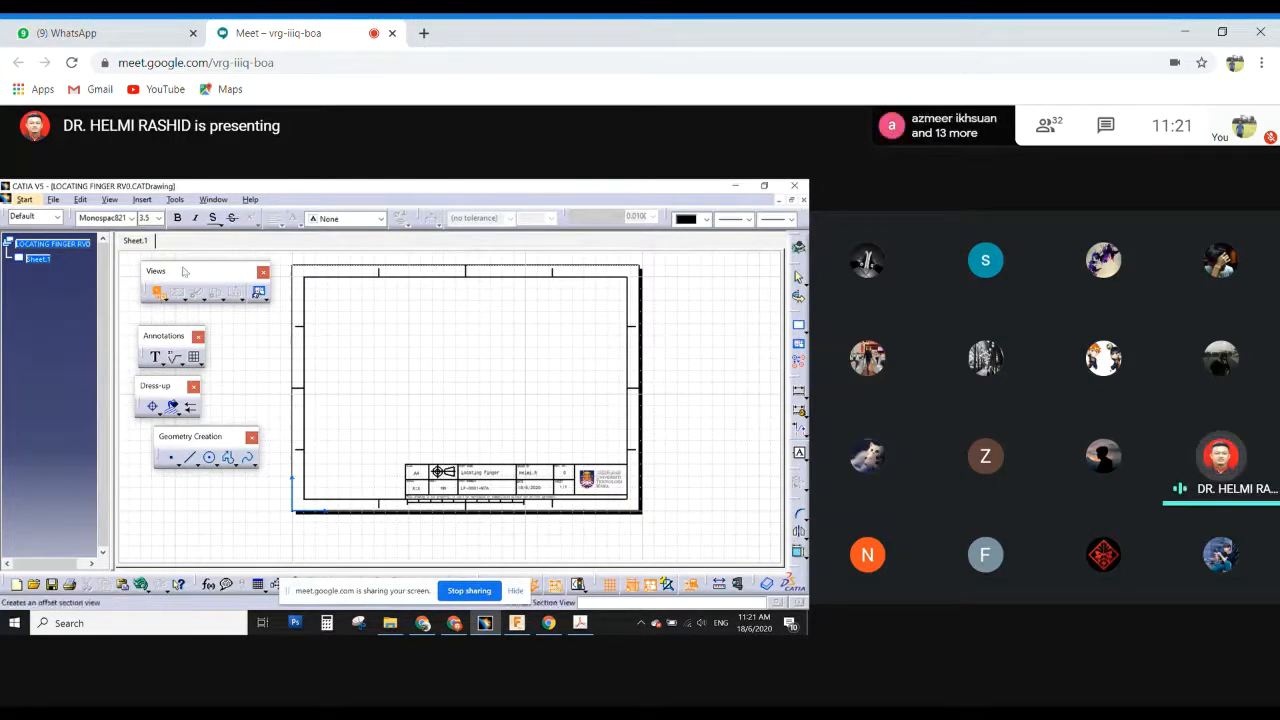
{"action": "left_click", "coordinate": [212, 200]}
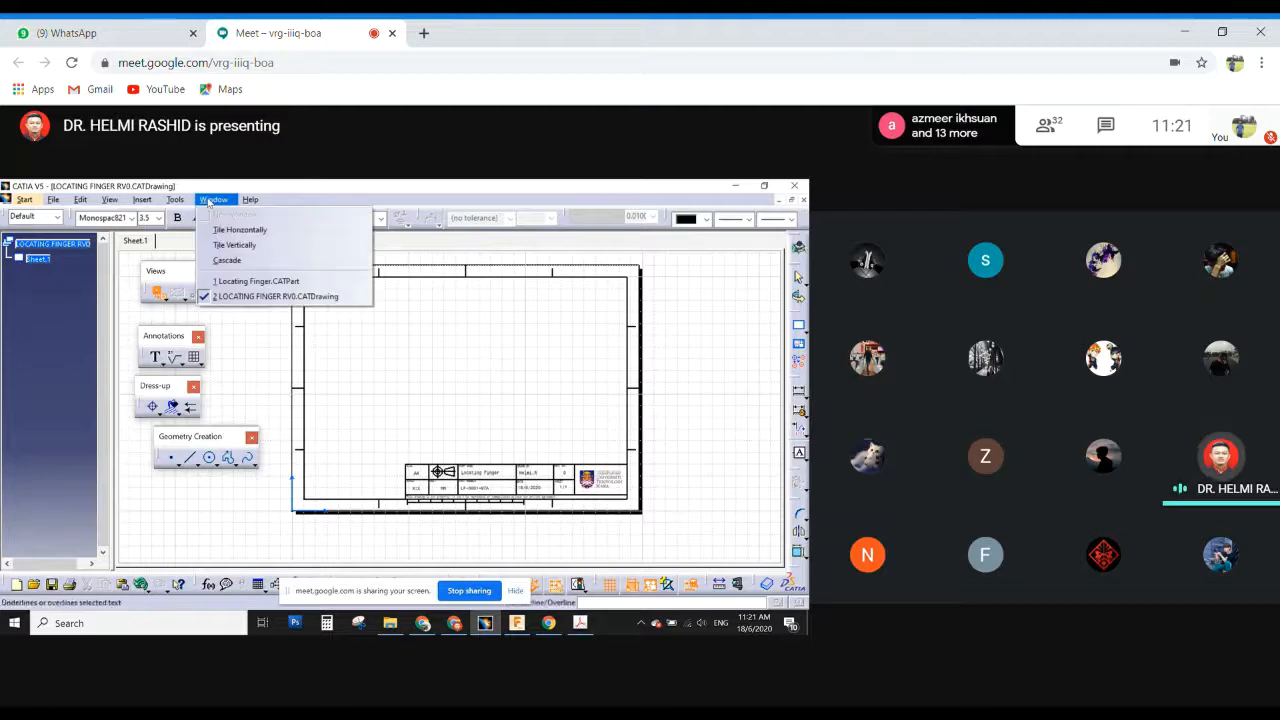
{"action": "left_click", "coordinate": [249, 284]}
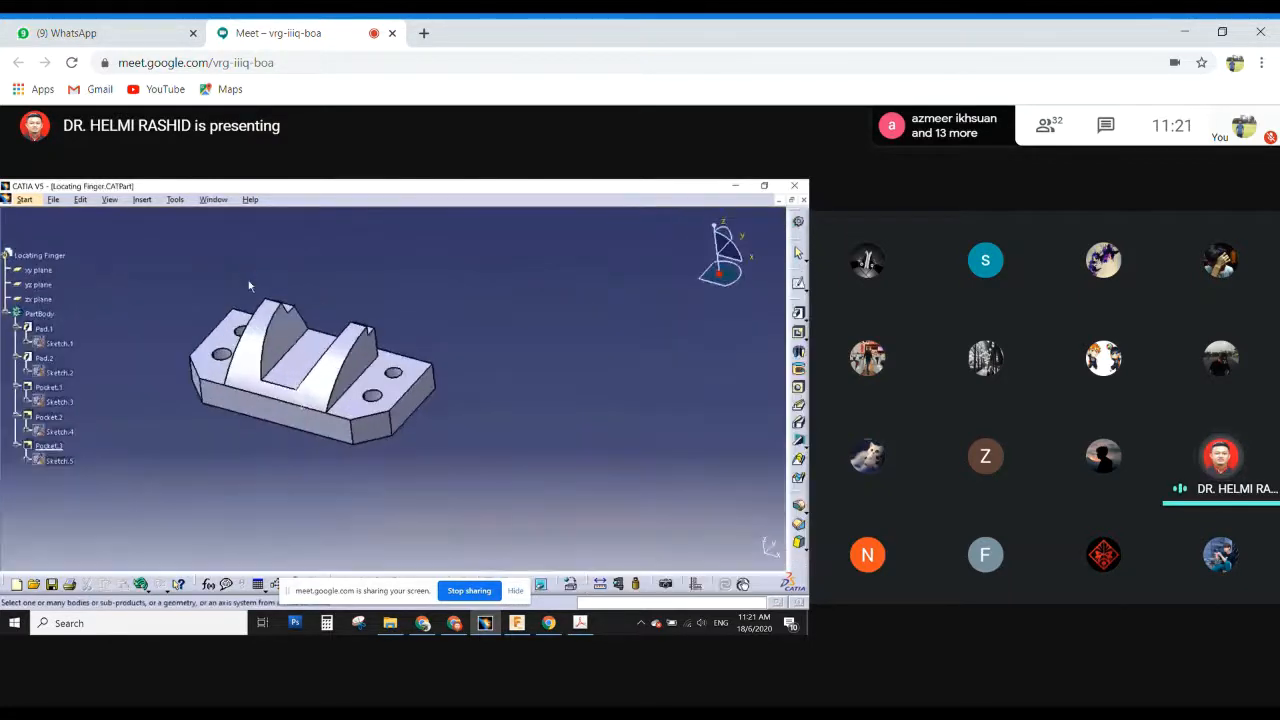
{"action": "middle_click_drag", "start_coordinate": [431, 467], "coordinate": [333, 485]}
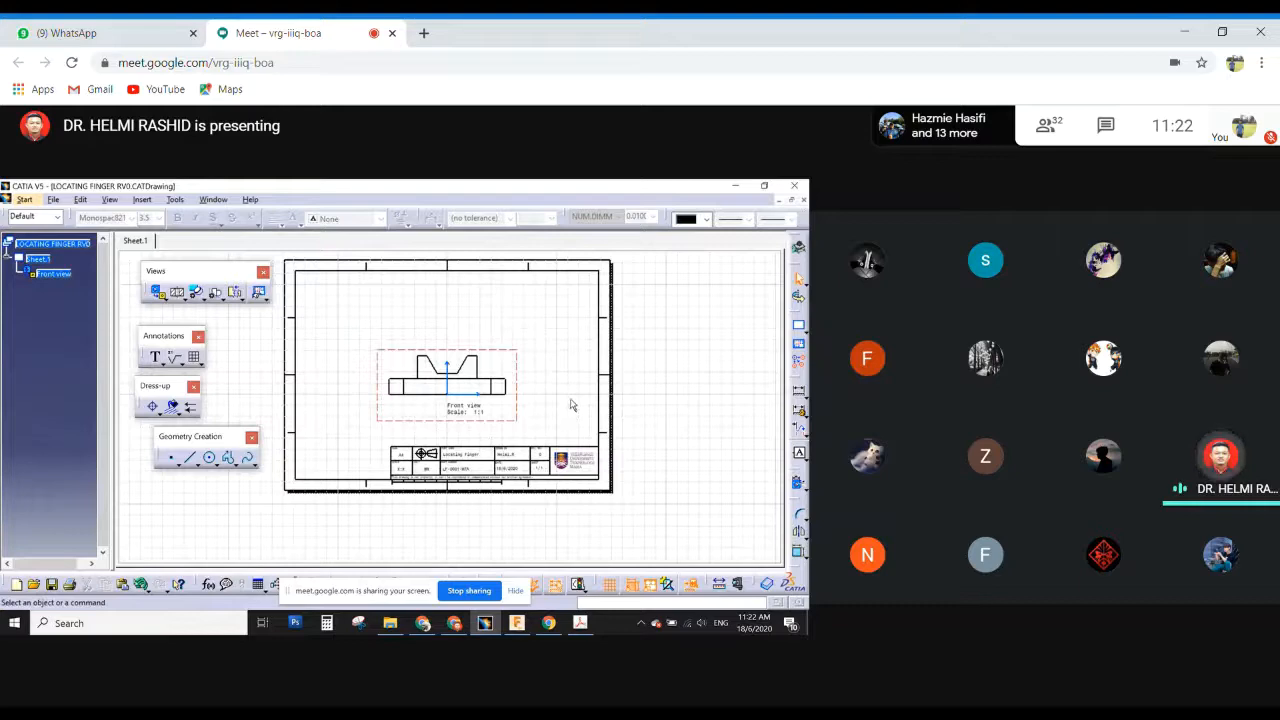
Move the front view left and slightly up on the sheet, and undock the Visualization toolbar beside the drawing frame's upper edge.
{"action": "mouse_move", "coordinate": [545, 432]}
{"action": "middle_mouse_down"}
{"action": "mouse_move", "coordinate": [586, 374]}
{"action": "mouse_move", "coordinate": [594, 420]}
{"action": "mouse_move", "coordinate": [529, 451]}
{"action": "mouse_move", "coordinate": [578, 416]}
{"action": "mouse_move", "coordinate": [603, 340]}
{"action": "mouse_move", "coordinate": [603, 454]}
{"action": "mouse_move", "coordinate": [603, 360]}
{"action": "mouse_move", "coordinate": [621, 430]}
{"action": "mouse_move", "coordinate": [653, 337]}
{"action": "mouse_move", "coordinate": [660, 385]}
{"action": "mouse_move", "coordinate": [668, 378]}
{"action": "middle_mouse_up"}
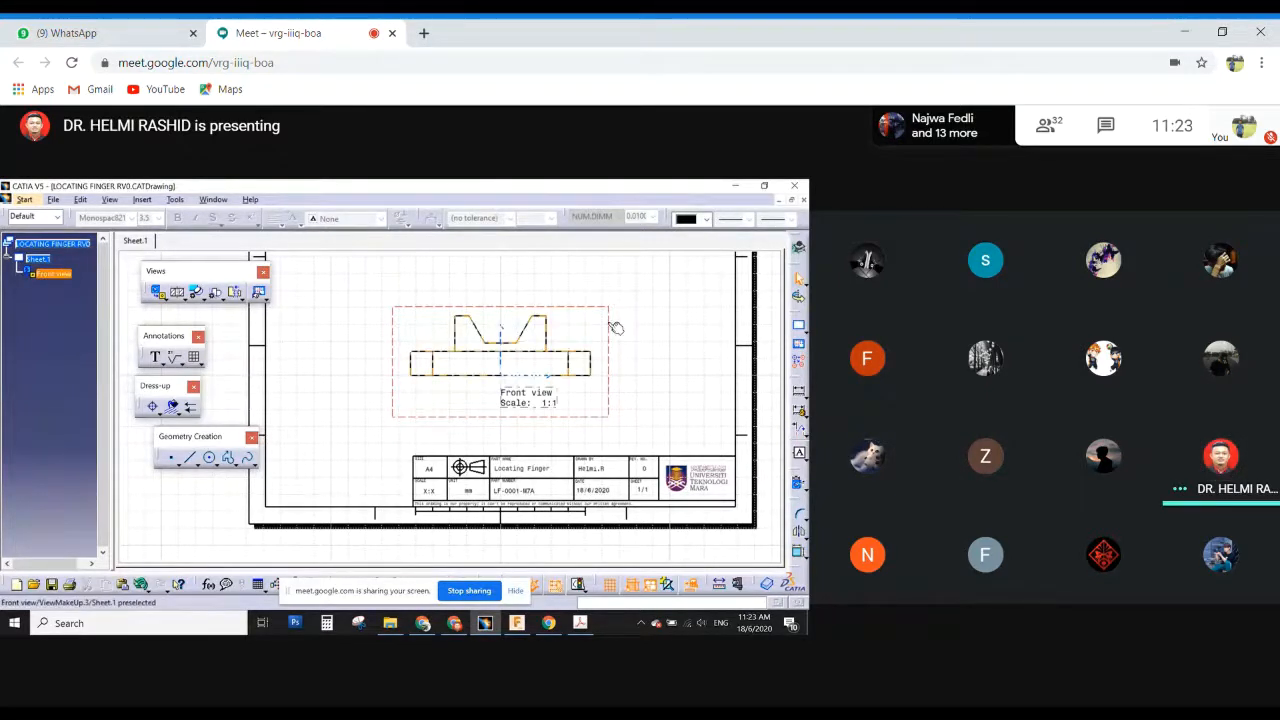
{"action": "left_click_drag", "start_coordinate": [616, 328], "coordinate": [552, 313]}
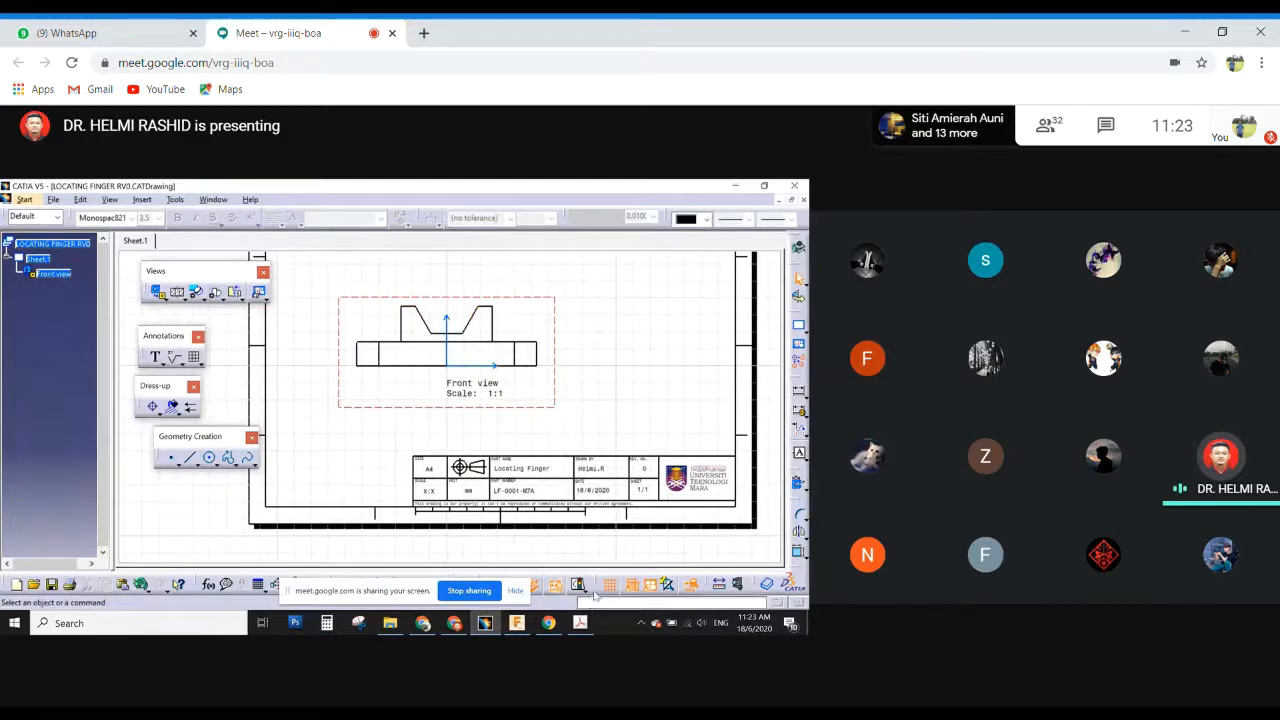
{"action": "left_click_drag", "start_coordinate": [594, 595], "coordinate": [618, 297]}
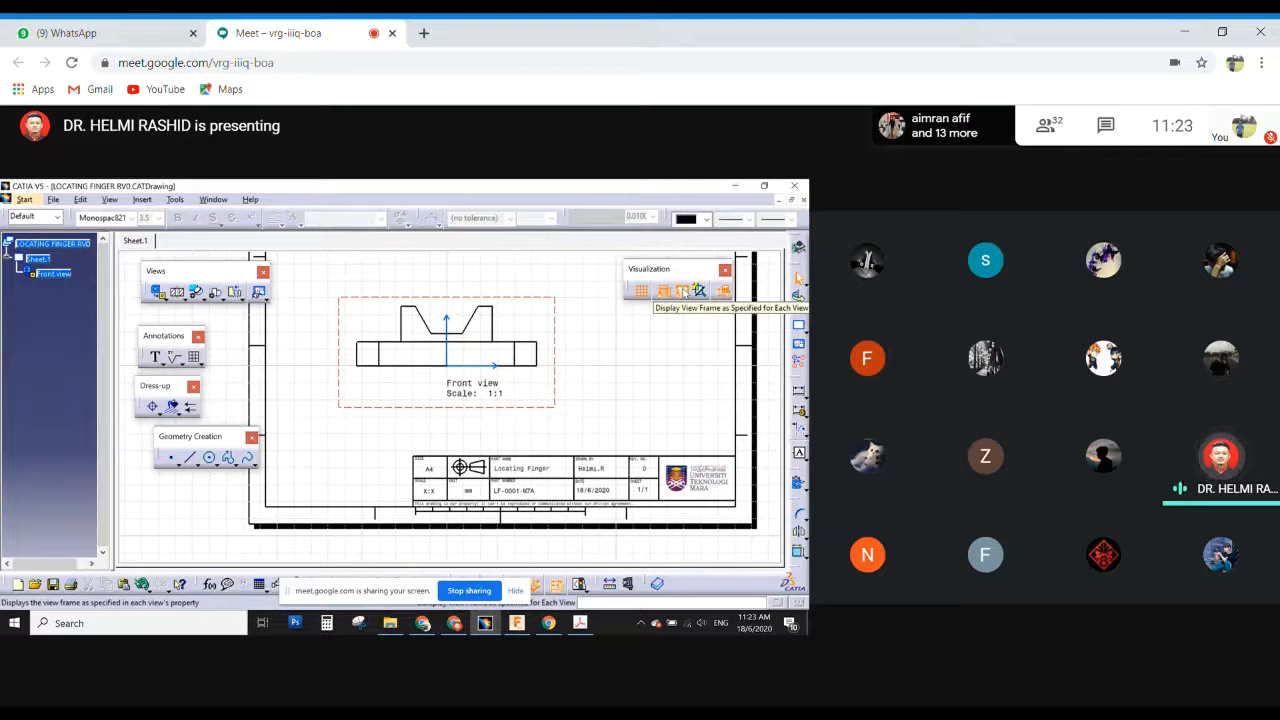
Hide the view frames and show them again after trying to grab the front view by its geometry.
{"action": "left_click", "coordinate": [683, 290]}
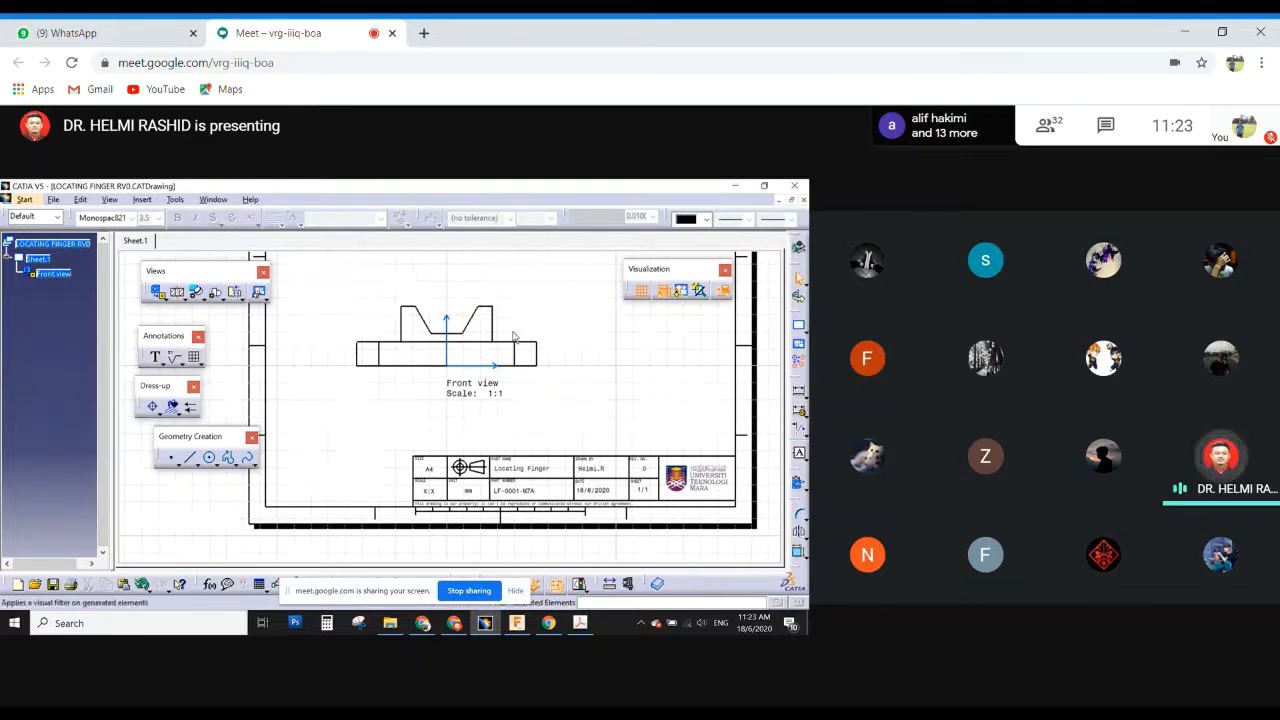
{"action": "left_click", "coordinate": [485, 311]}
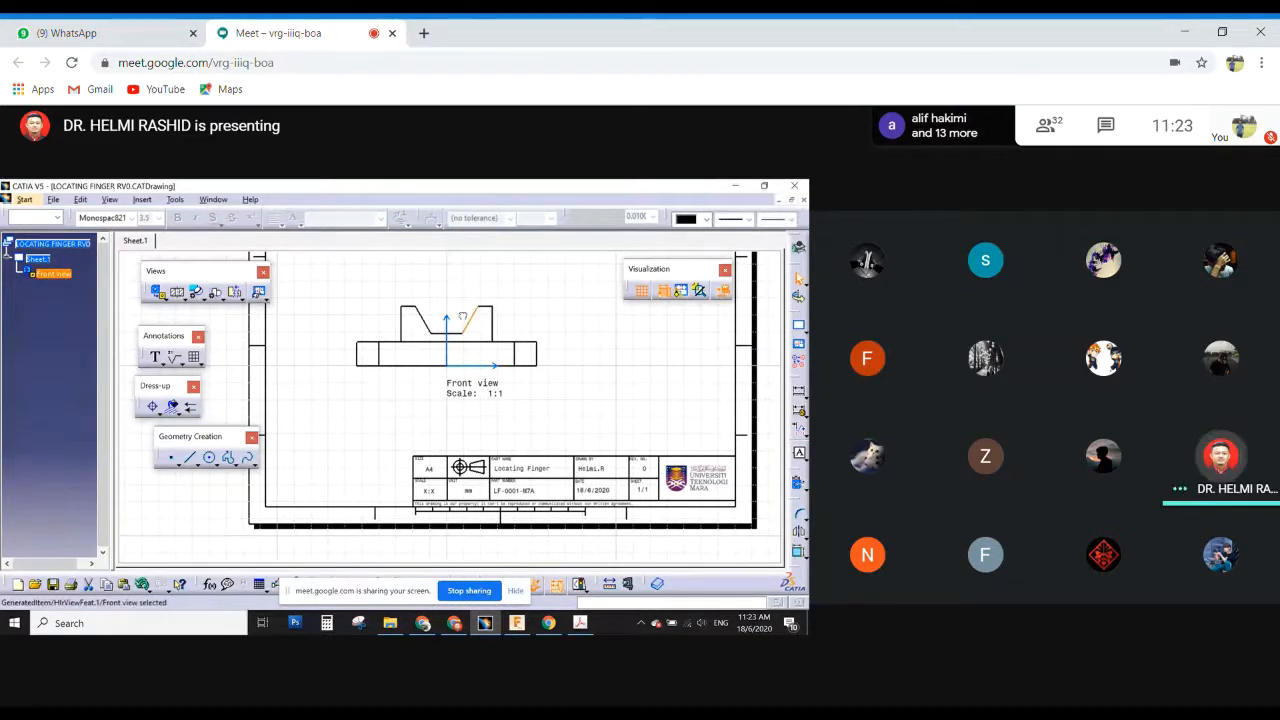
{"action": "left_click", "coordinate": [577, 329]}
{"action": "left_click", "coordinate": [682, 290]}
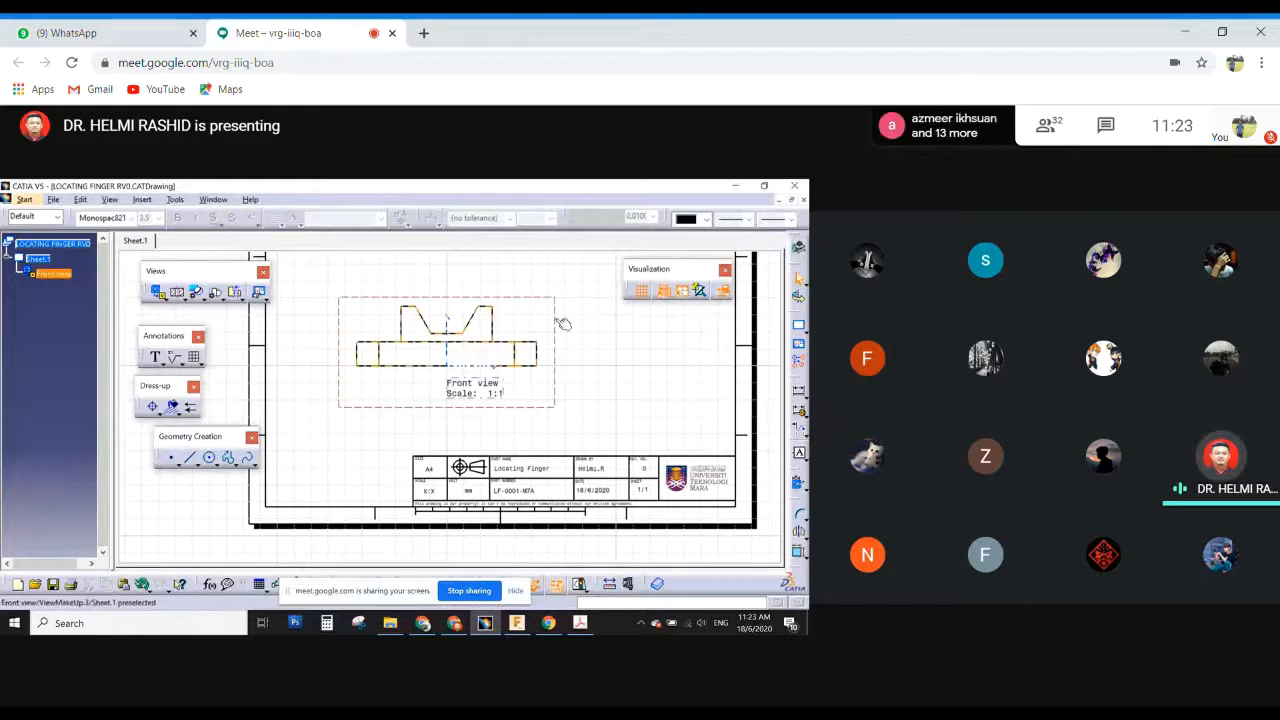
Move the front view toward the lower-left area of the sheet, and turn the view frame display off and on again.
{"action": "mouse_move", "coordinate": [563, 324]}
{"action": "left_mouse_down"}
{"action": "mouse_move", "coordinate": [598, 332]}
{"action": "mouse_move", "coordinate": [550, 380]}
{"action": "mouse_move", "coordinate": [536, 315]}
{"action": "mouse_move", "coordinate": [578, 340]}
{"action": "mouse_move", "coordinate": [524, 351]}
{"action": "left_mouse_up"}
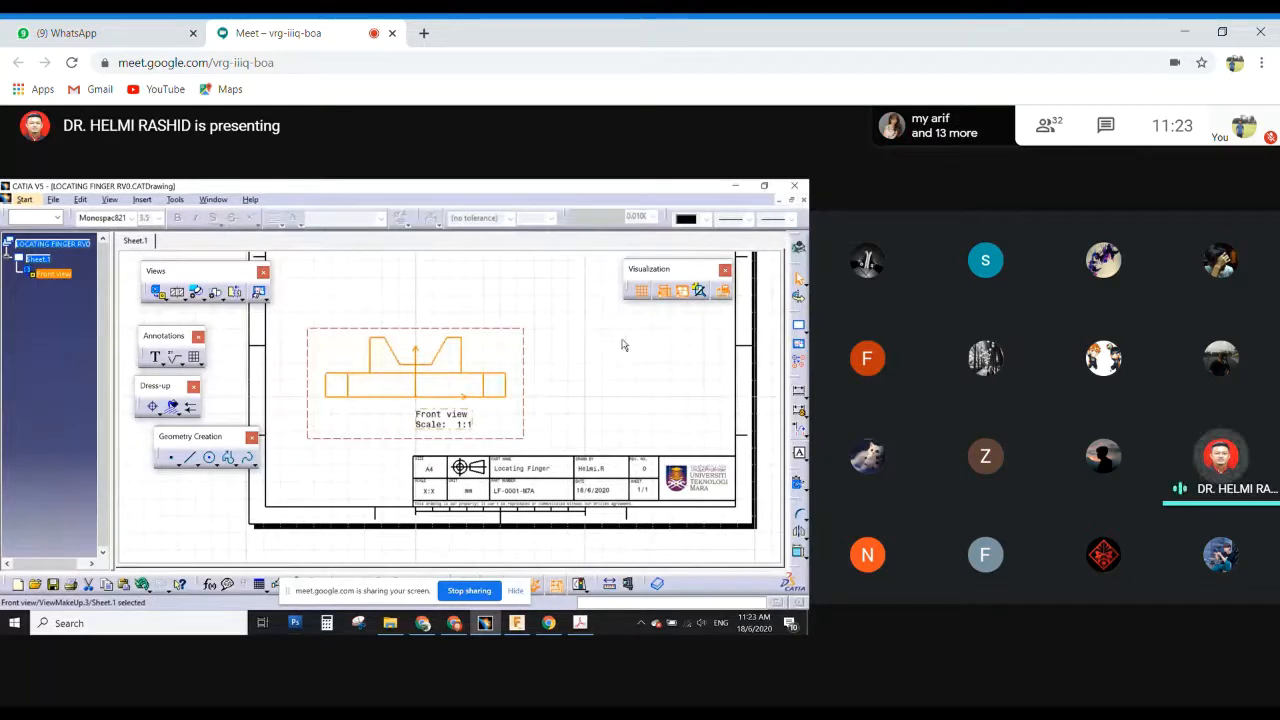
{"action": "left_click", "coordinate": [622, 341]}
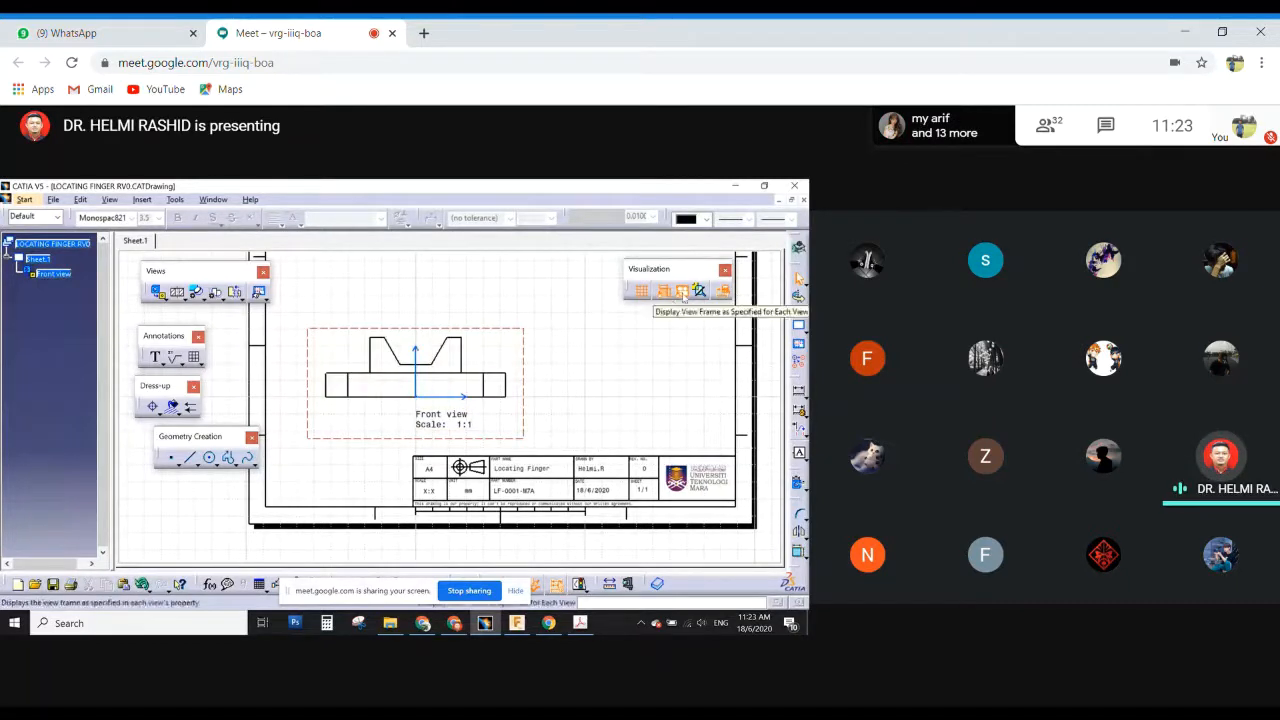
{"action": "mouse_move", "coordinate": [610, 365]}
{"action": "middle_mouse_down", "text": "ctrl"}
{"action": "mouse_move", "coordinate": [608, 451]}
{"action": "mouse_move", "coordinate": [591, 443]}
{"action": "middle_mouse_up", "text": "ctrl"}
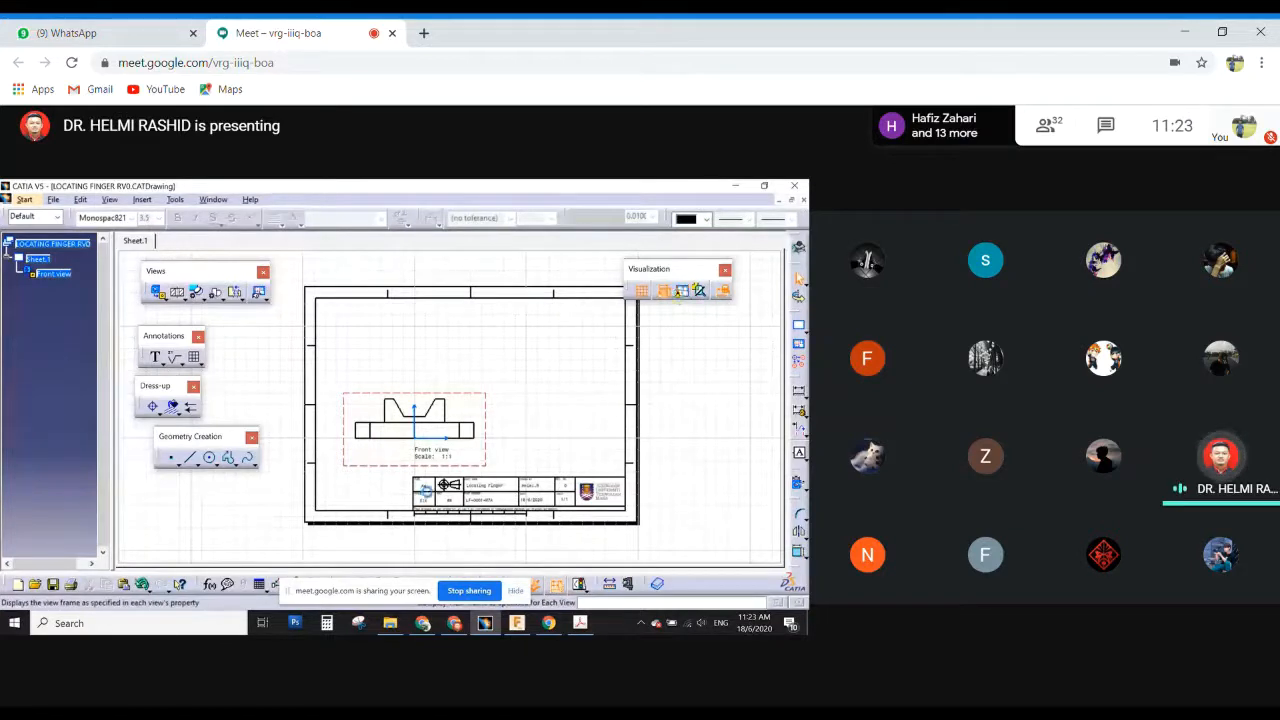
{"action": "left_click", "coordinate": [681, 291]}
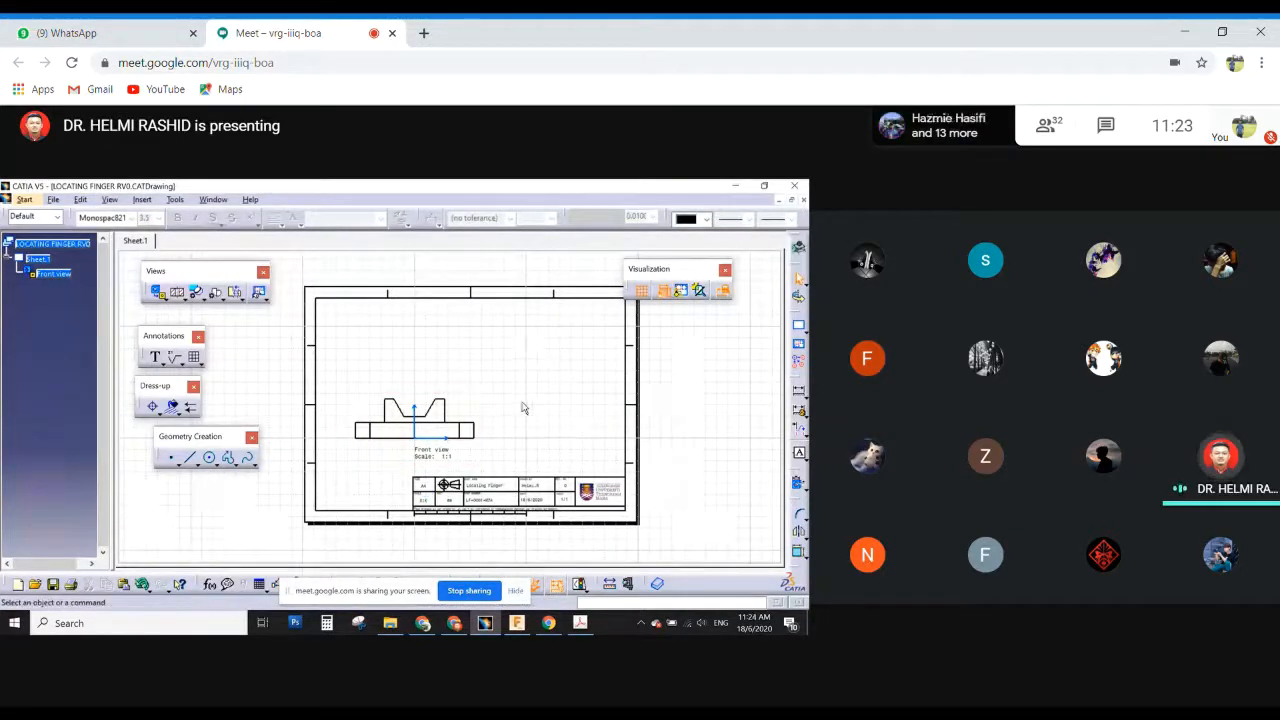
{"action": "left_click", "coordinate": [673, 296]}
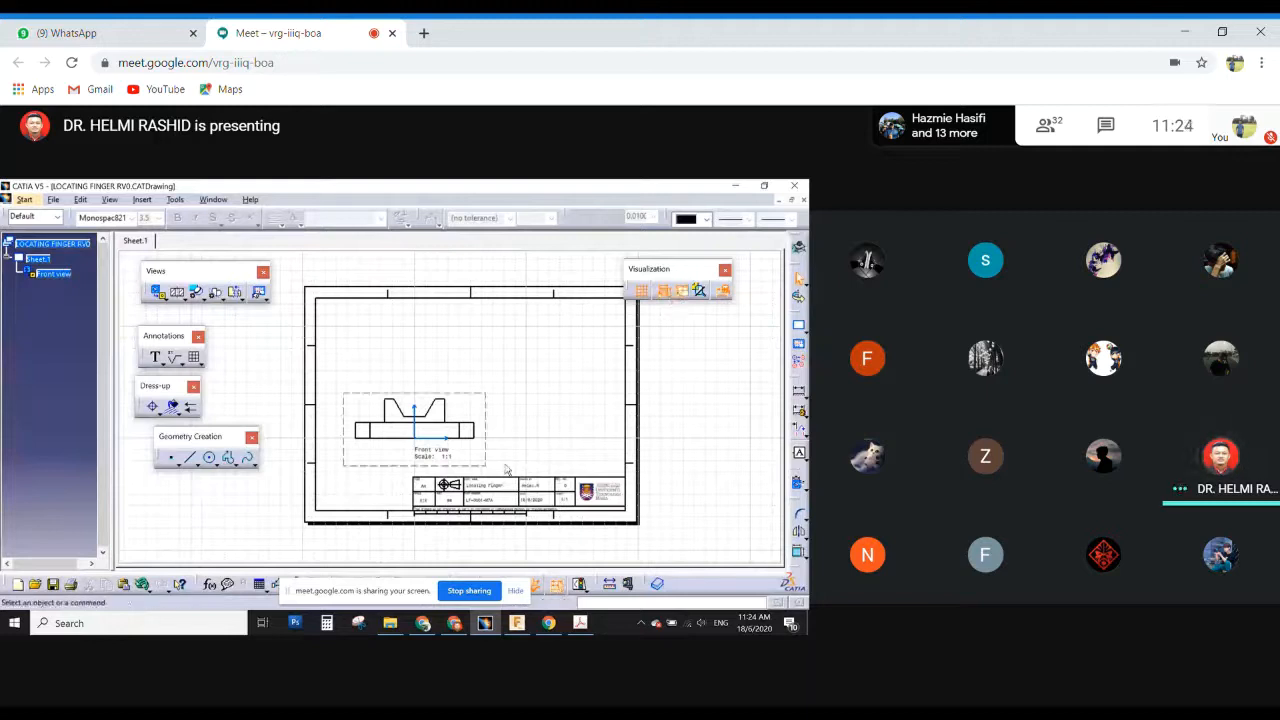
Reposition the front view's name and scale label slightly lower and further left beneath the geometry.
{"action": "mouse_move", "coordinate": [535, 430]}
{"action": "middle_mouse_down"}
{"action": "mouse_move", "coordinate": [541, 415]}
{"action": "mouse_move", "coordinate": [497, 444]}
{"action": "middle_mouse_up"}
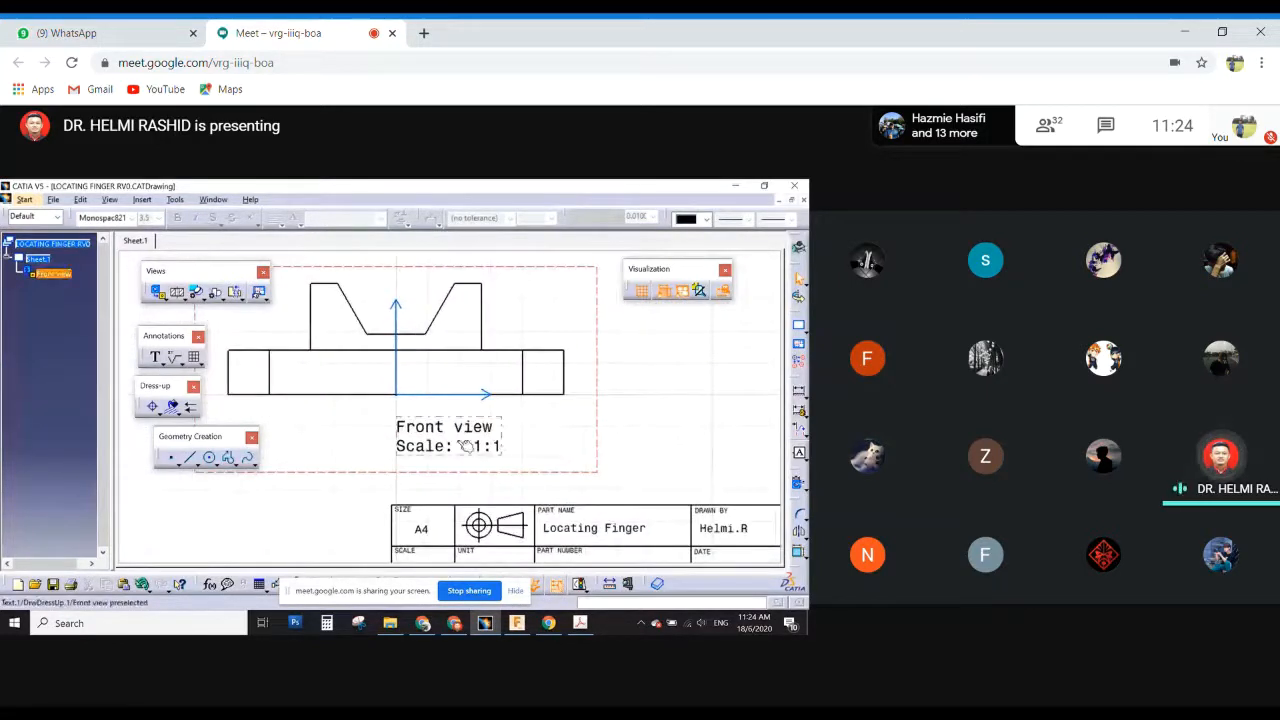
{"action": "left_click", "coordinate": [456, 436]}
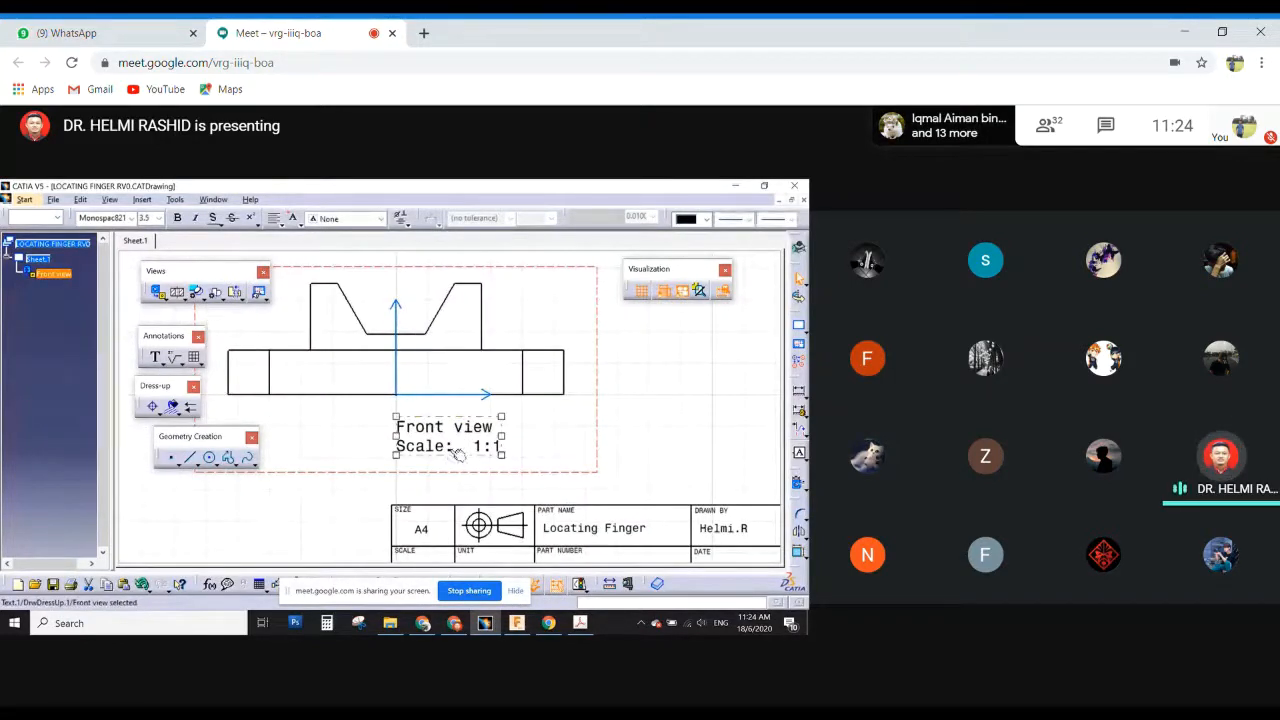
{"action": "middle_click_drag", "start_coordinate": [527, 431], "coordinate": [564, 560], "text": "ctrl"}
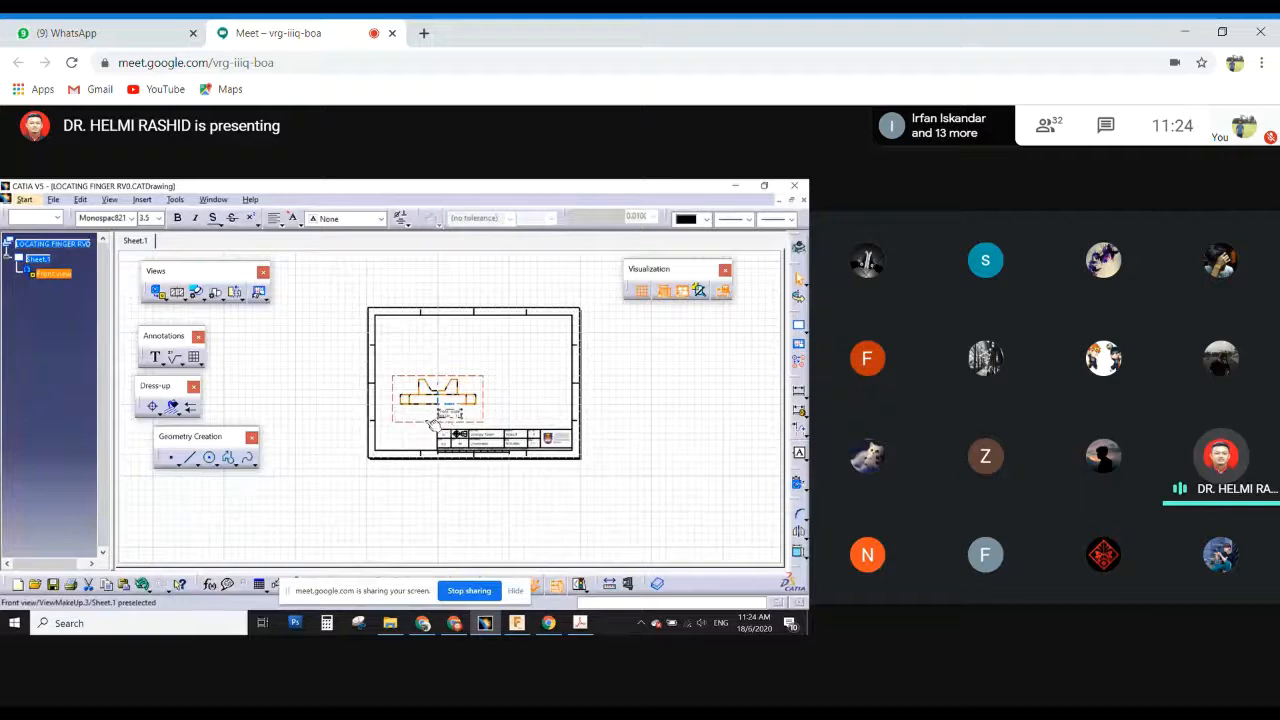
{"action": "middle_click_drag", "start_coordinate": [463, 466], "coordinate": [447, 342], "text": "ctrl"}
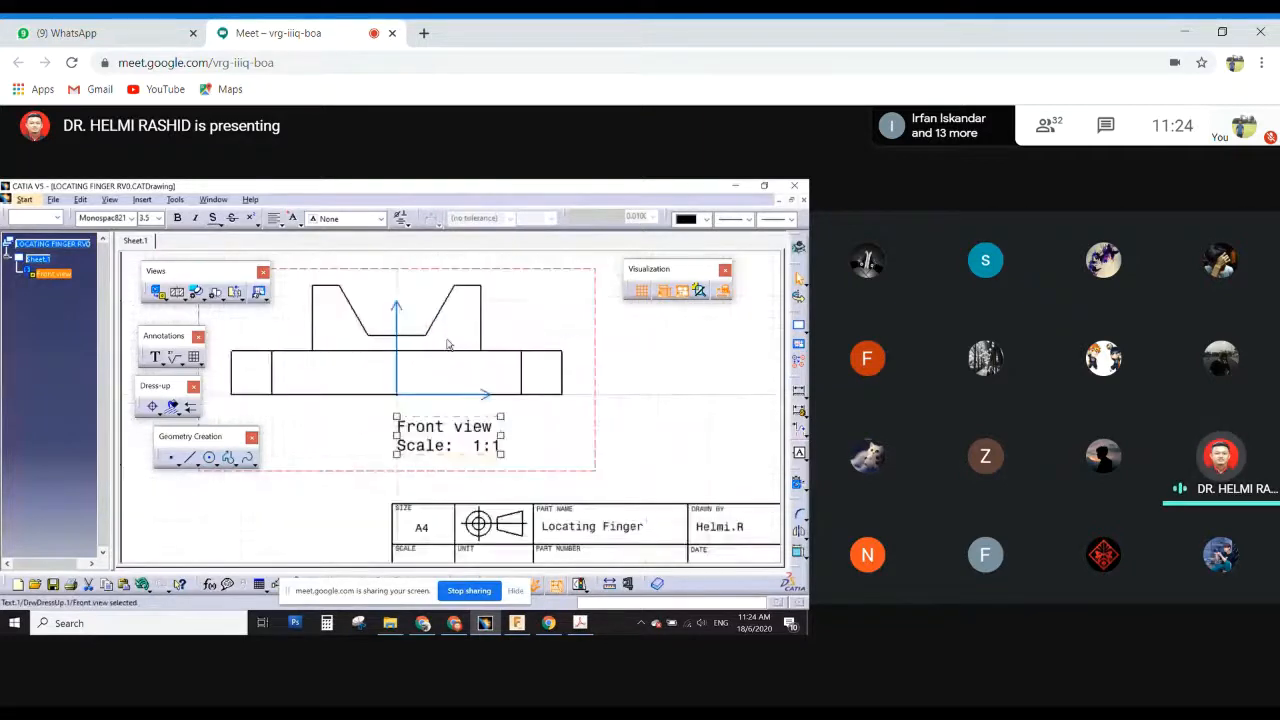
{"action": "middle_click_drag", "start_coordinate": [321, 284], "coordinate": [414, 316]}
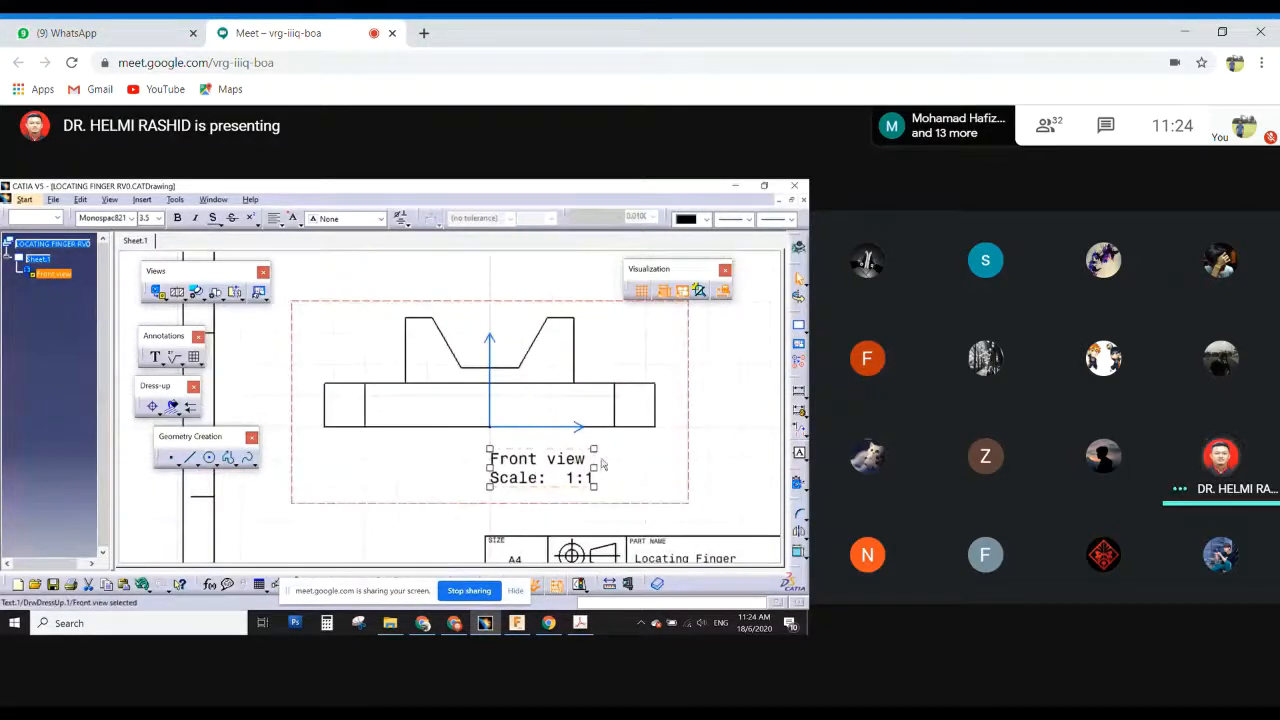
{"action": "mouse_move", "coordinate": [601, 463]}
{"action": "middle_mouse_down"}
{"action": "mouse_move", "coordinate": [452, 398]}
{"action": "mouse_move", "coordinate": [471, 508]}
{"action": "mouse_move", "coordinate": [535, 401]}
{"action": "mouse_move", "coordinate": [500, 415]}
{"action": "middle_mouse_up"}
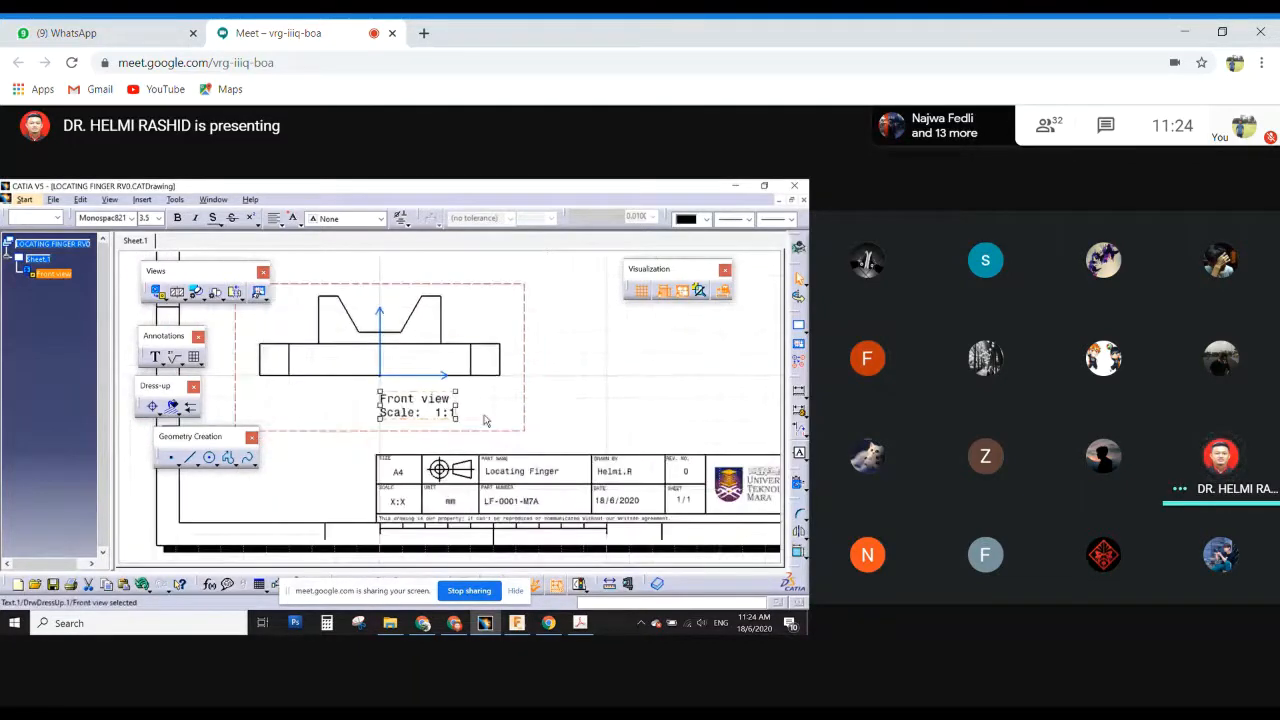
{"action": "left_click_drag", "start_coordinate": [400, 408], "coordinate": [371, 422]}
Move the front view slightly up on the sheet, away from the title block, and check the title block's projection symbol.
{"action": "mouse_move", "coordinate": [371, 422]}
{"action": "middle_mouse_down", "text": "ctrl"}
{"action": "mouse_move", "coordinate": [546, 354]}
{"action": "mouse_move", "coordinate": [560, 514]}
{"action": "mouse_move", "coordinate": [552, 400]}
{"action": "middle_mouse_up", "text": "ctrl"}
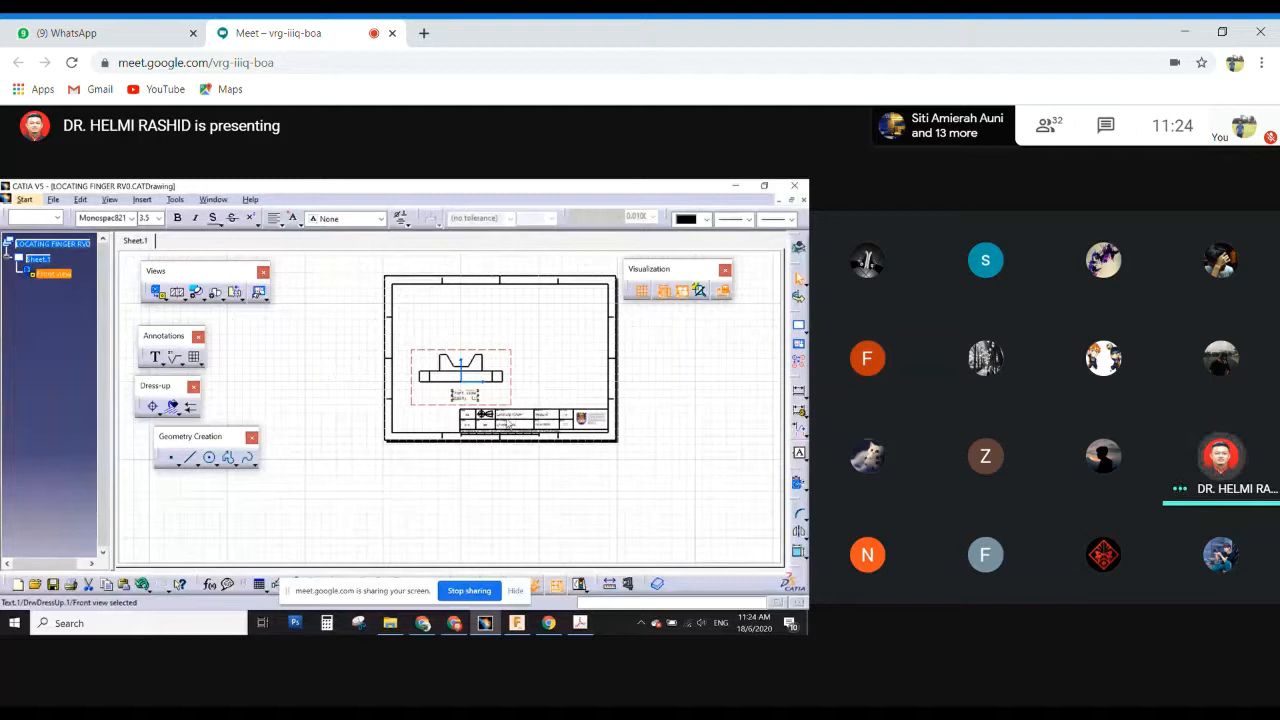
{"action": "left_click_drag", "start_coordinate": [511, 378], "coordinate": [510, 369]}
{"action": "left_click", "coordinate": [532, 368]}
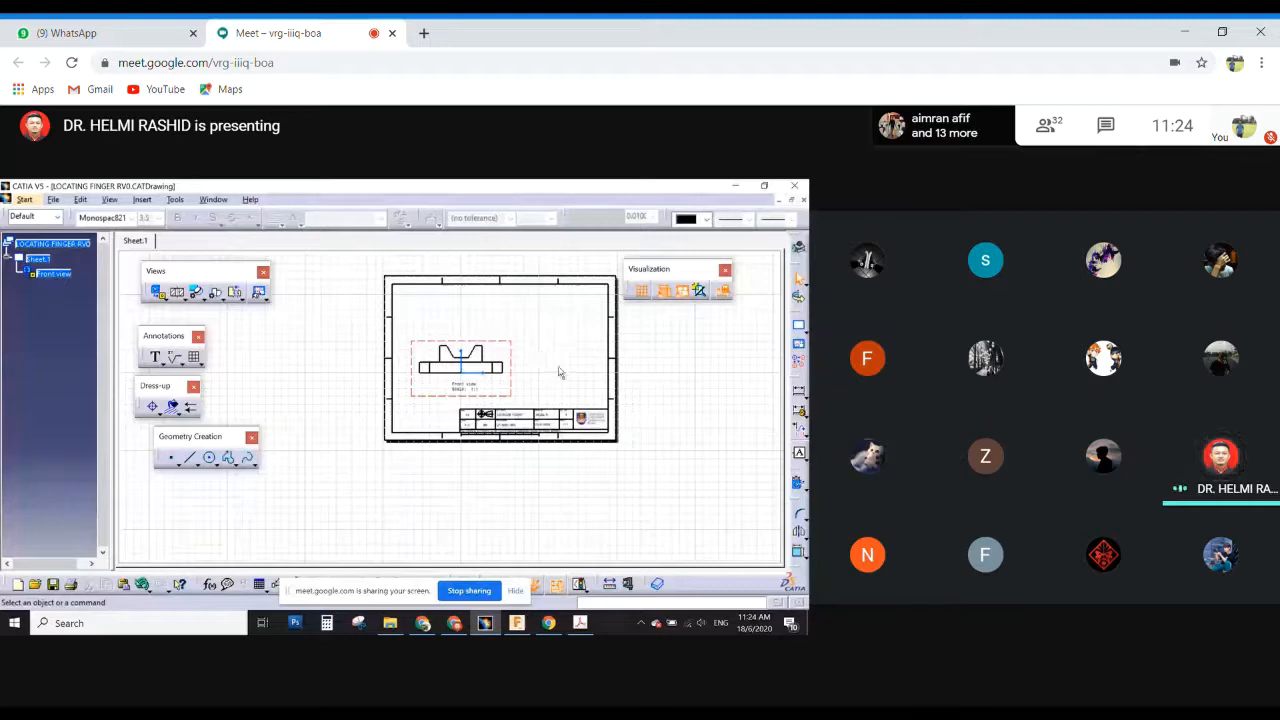
{"action": "scroll", "coordinate": [529, 389], "scroll_direction": "up", "scroll_amount": 3}
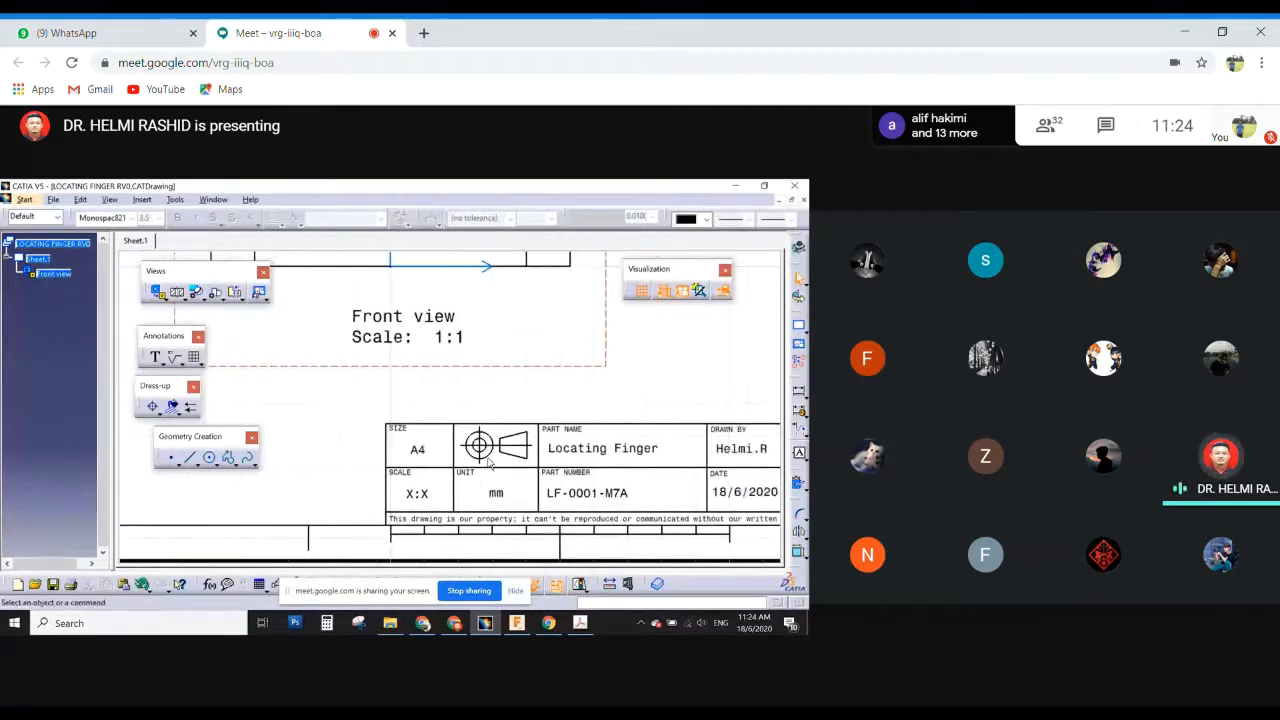
{"action": "scroll", "coordinate": [500, 410], "scroll_direction": "down", "scroll_amount": 5}
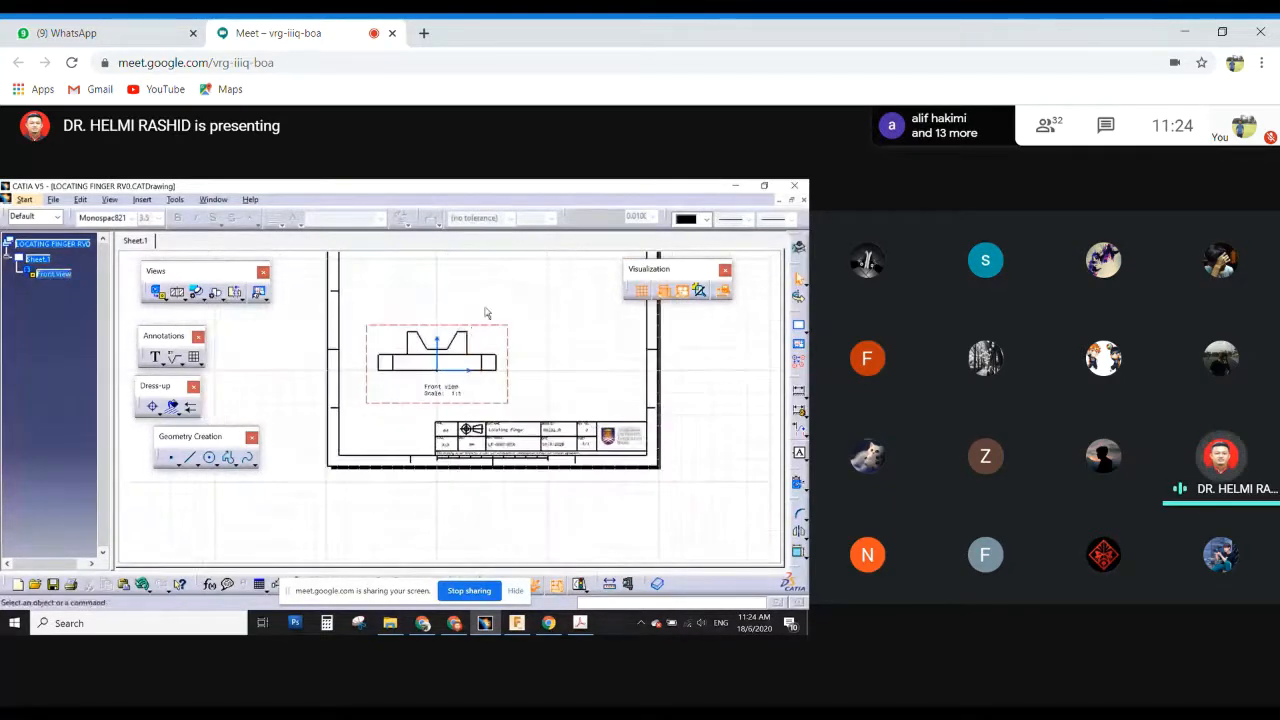
{"action": "middle_click_drag", "start_coordinate": [436, 289], "coordinate": [431, 338]}
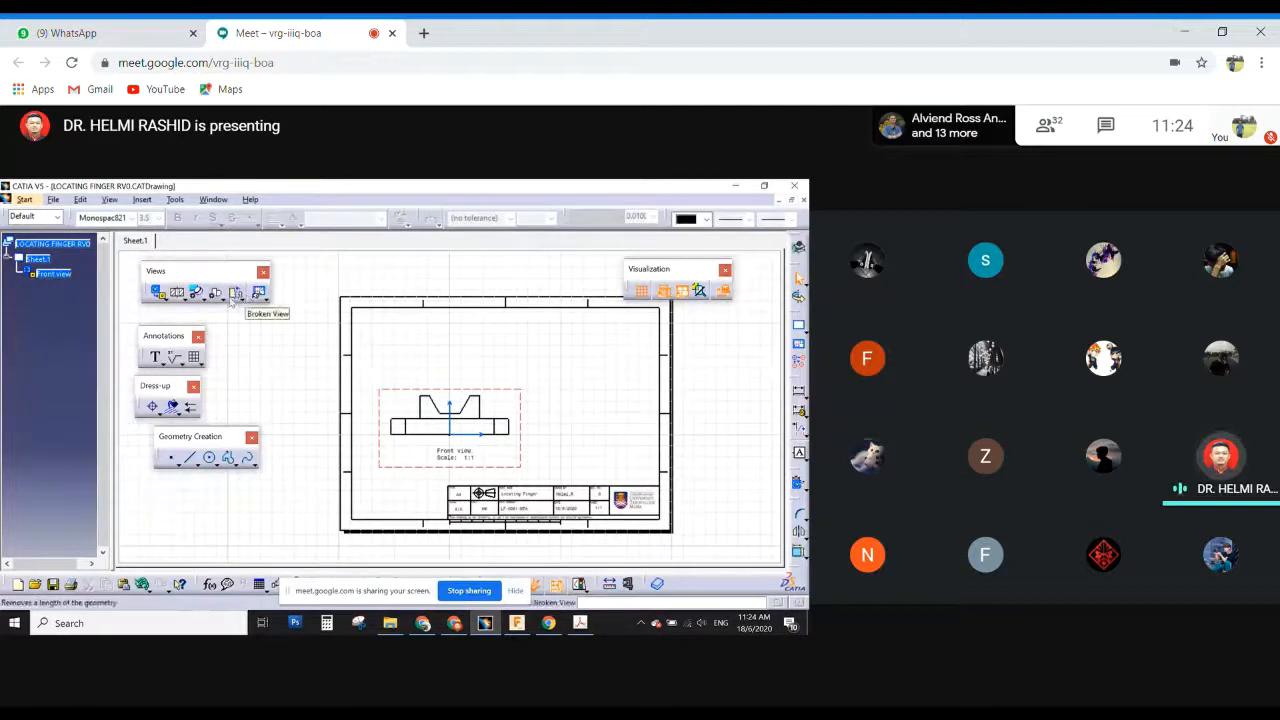
Create projection views from the front view, placing the top view above it and the right view beside it.
{"action": "left_click", "coordinate": [181, 300]}
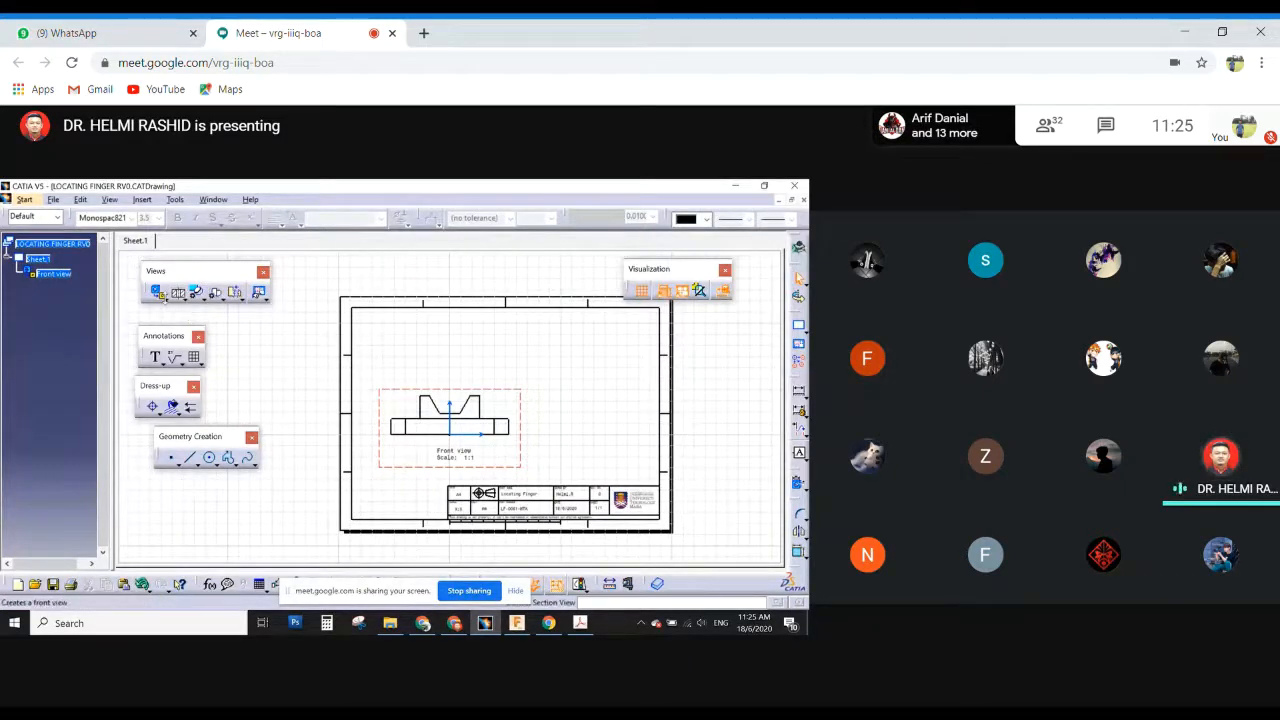
{"action": "left_click", "coordinate": [164, 300]}
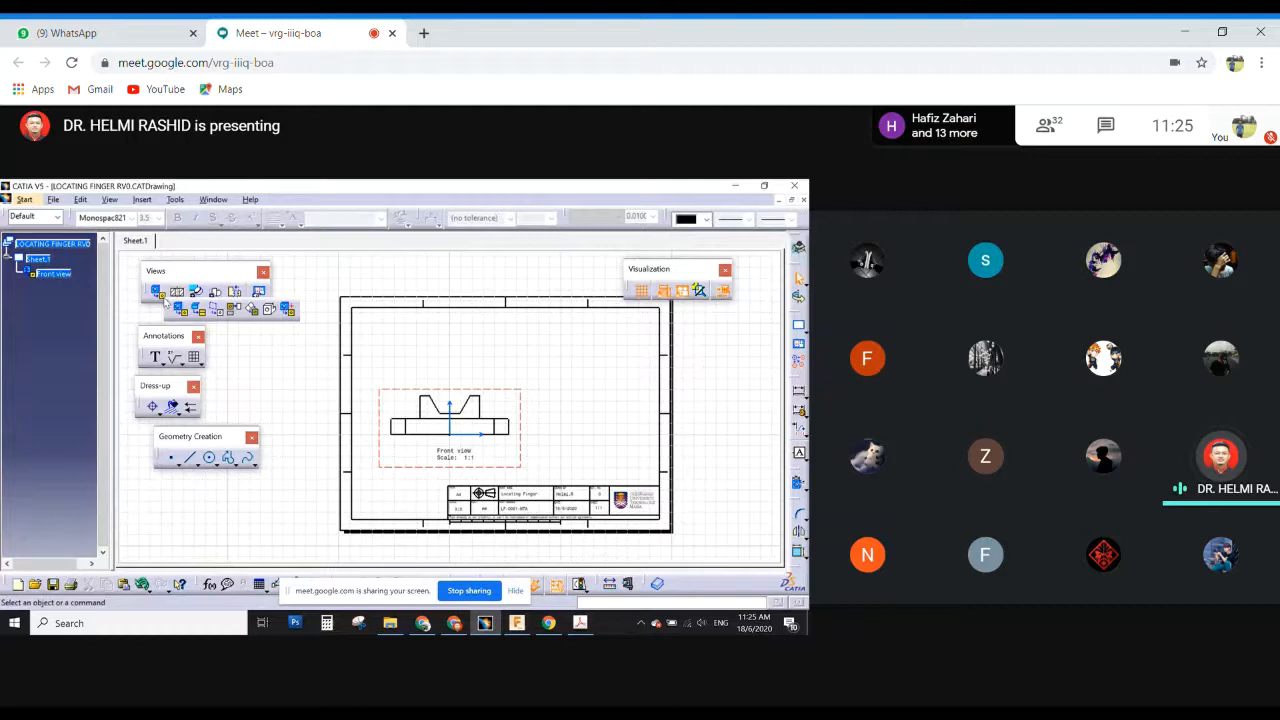
{"action": "left_click", "coordinate": [233, 310]}
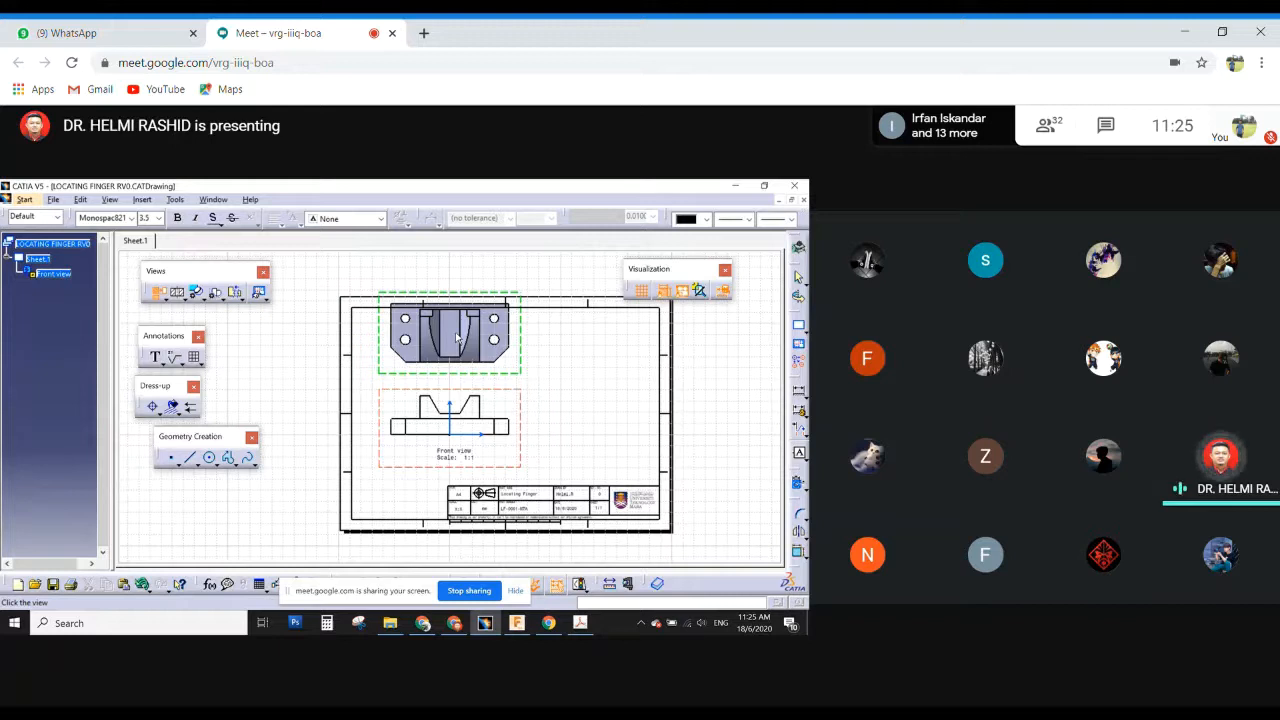
{"action": "left_click", "coordinate": [456, 338]}
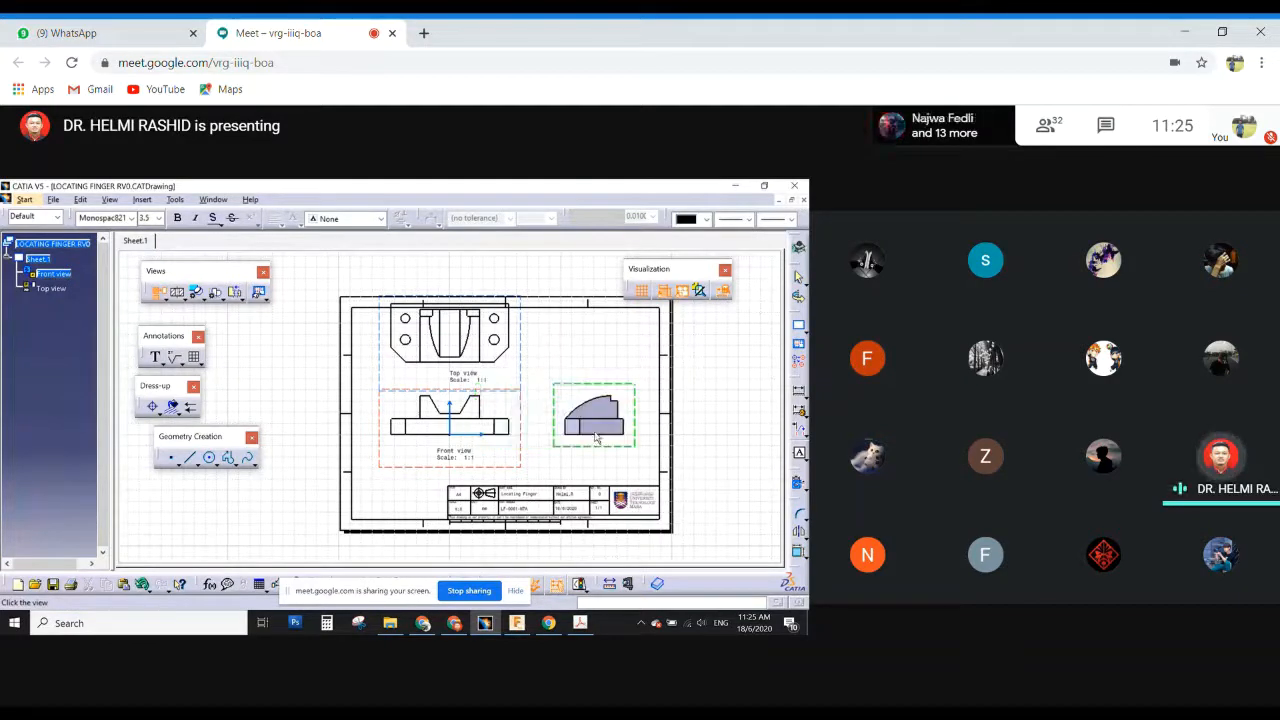
{"action": "left_click", "coordinate": [598, 431]}
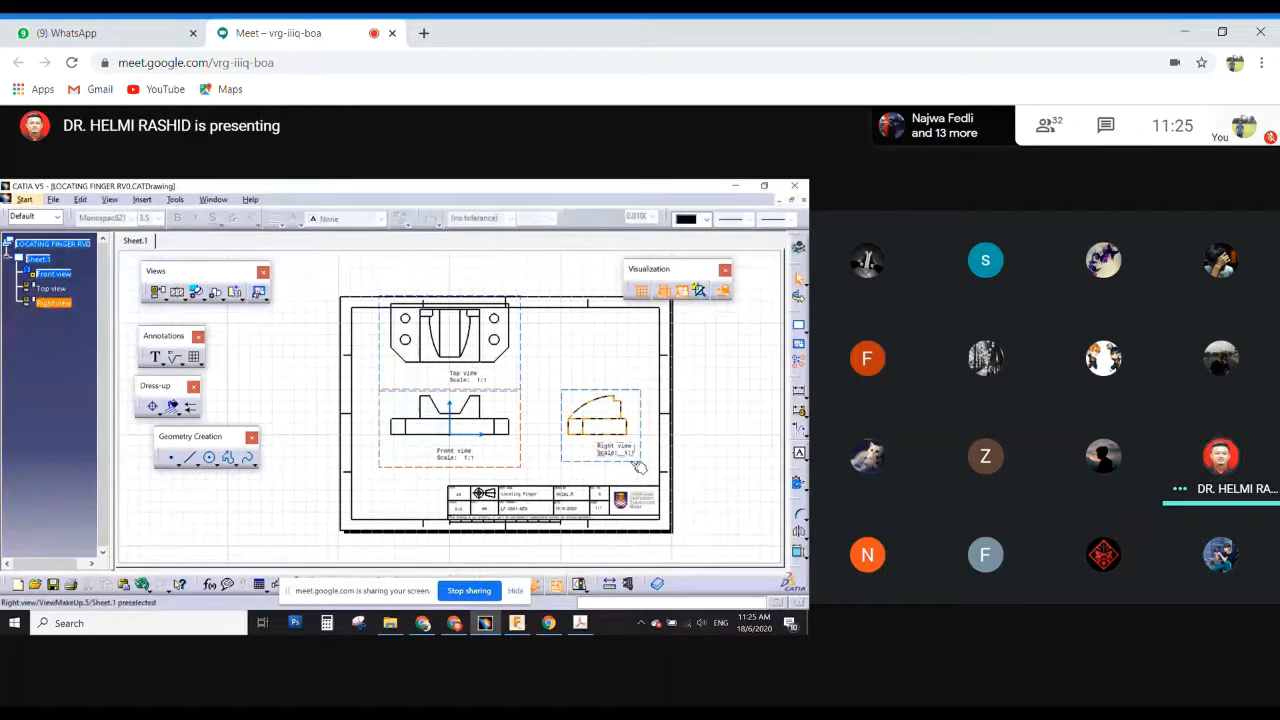
Delete the right view and the top view, keeping only the front view on the sheet.
{"action": "left_click", "coordinate": [53, 302]}
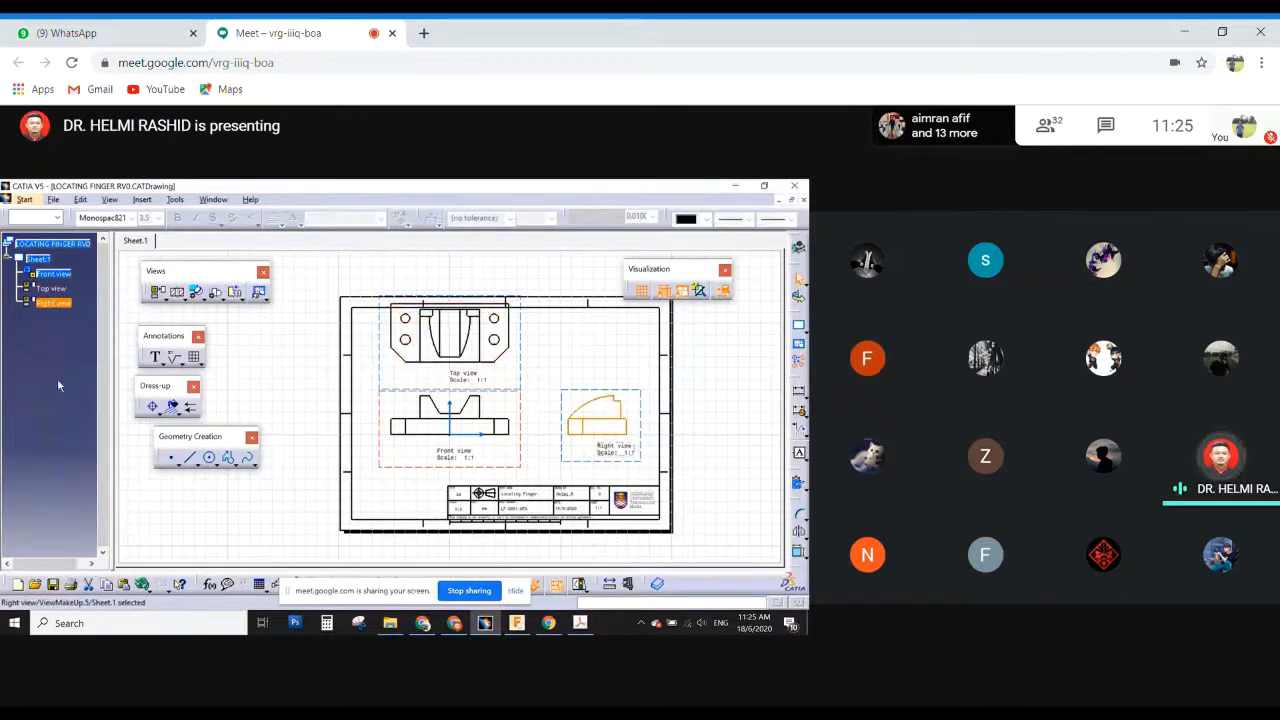
{"action": "left_click", "coordinate": [58, 385]}
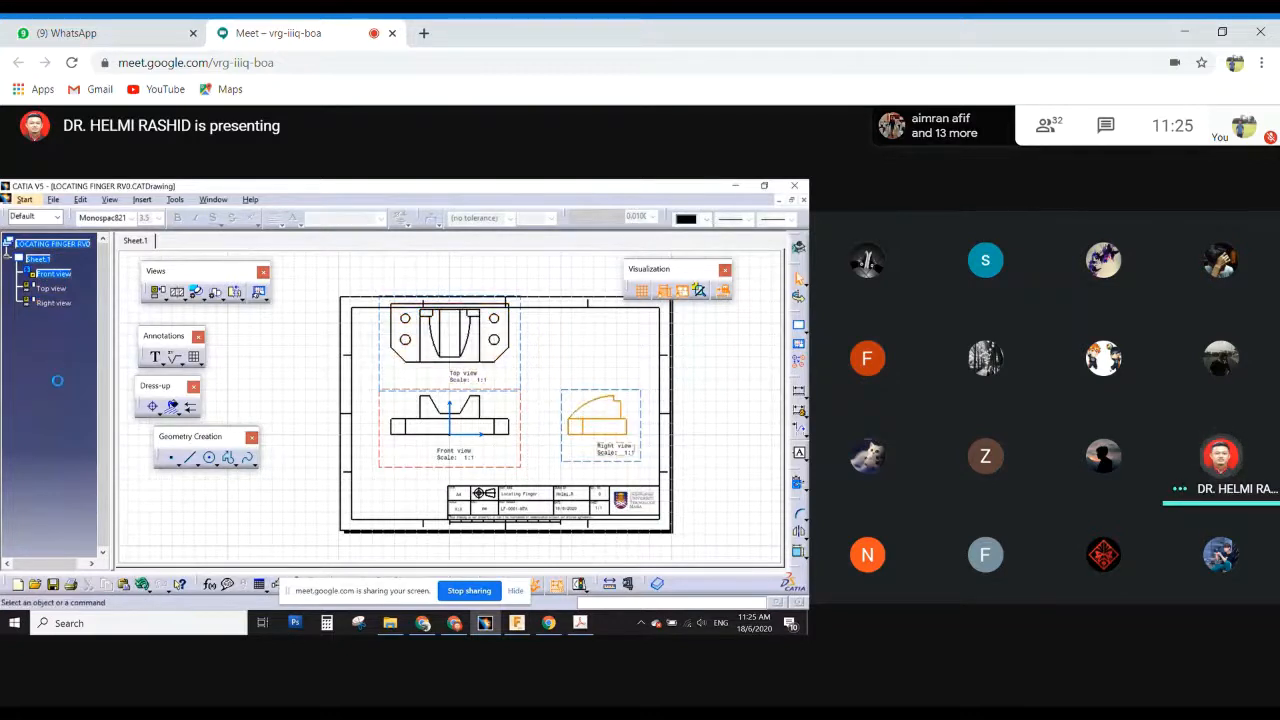
{"action": "left_click", "coordinate": [55, 301]}
{"action": "key", "text": "Delete"}
{"action": "left_click", "coordinate": [52, 288]}
{"action": "key", "text": "Delete"}
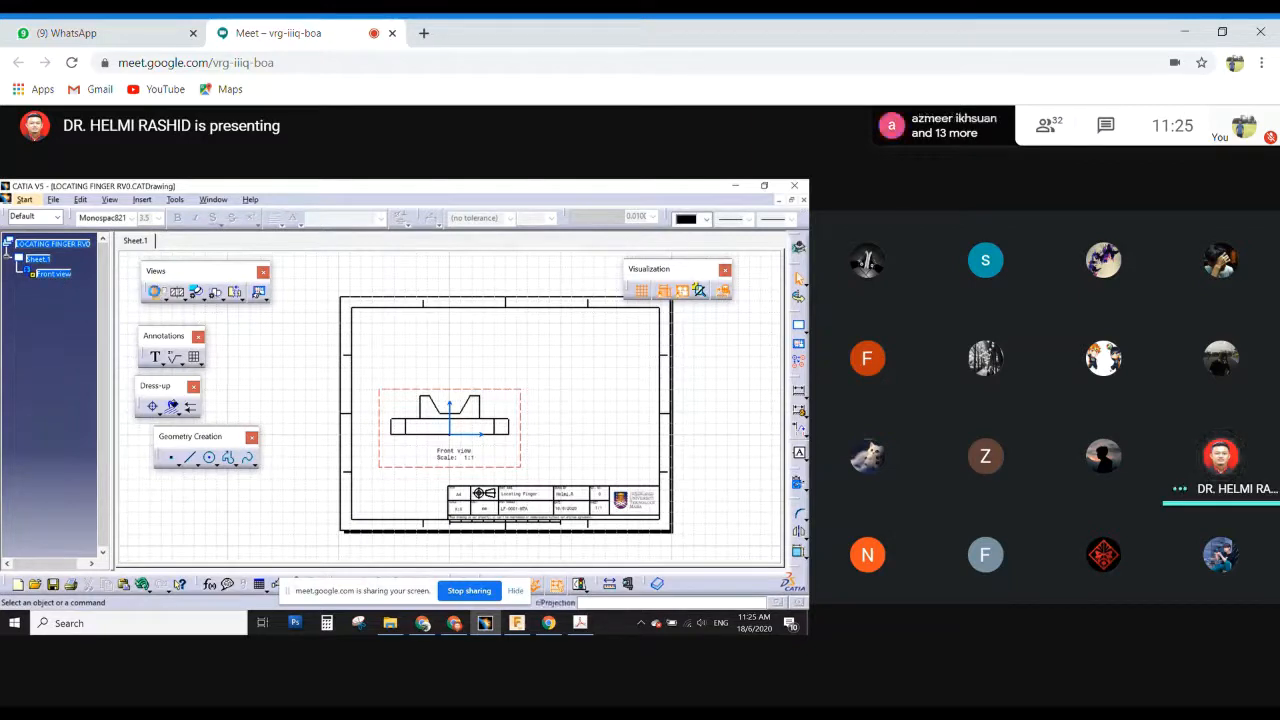
Project the top view closely above the front view and the right view to its right, inside the drawing frame.
{"action": "left_click", "coordinate": [157, 292]}
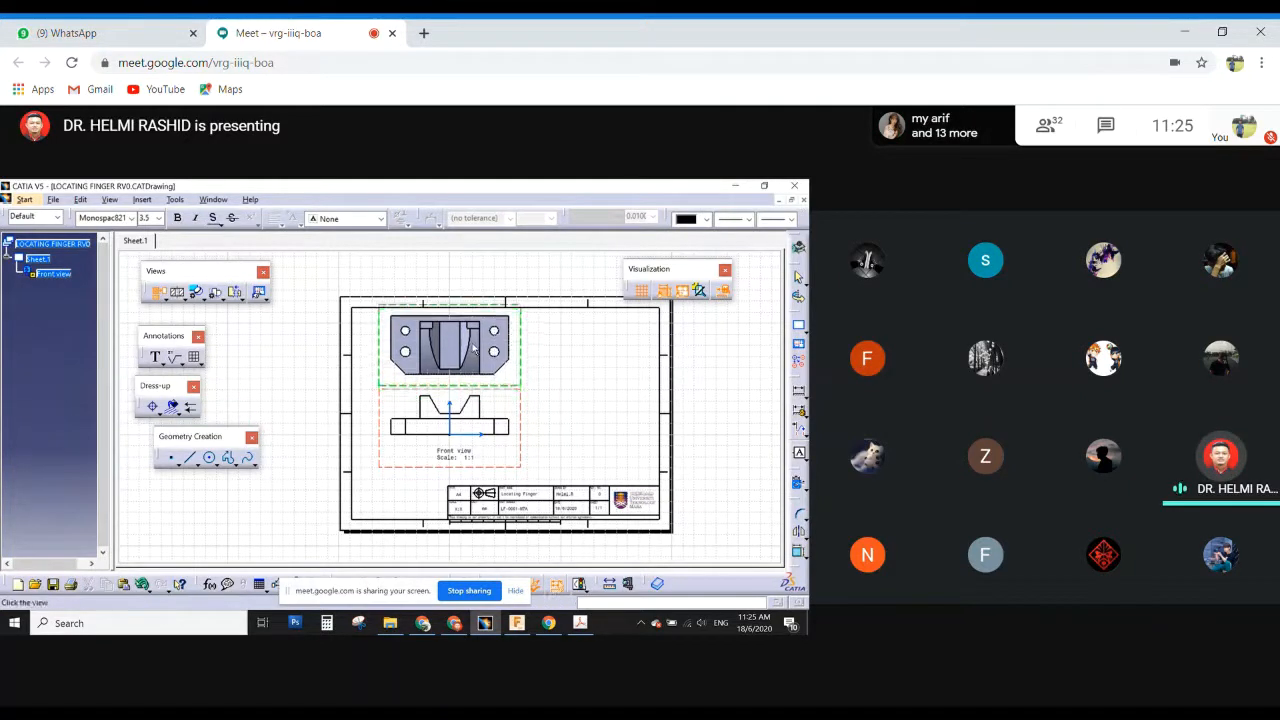
{"action": "left_click", "coordinate": [474, 347]}
{"action": "left_click", "coordinate": [571, 427]}
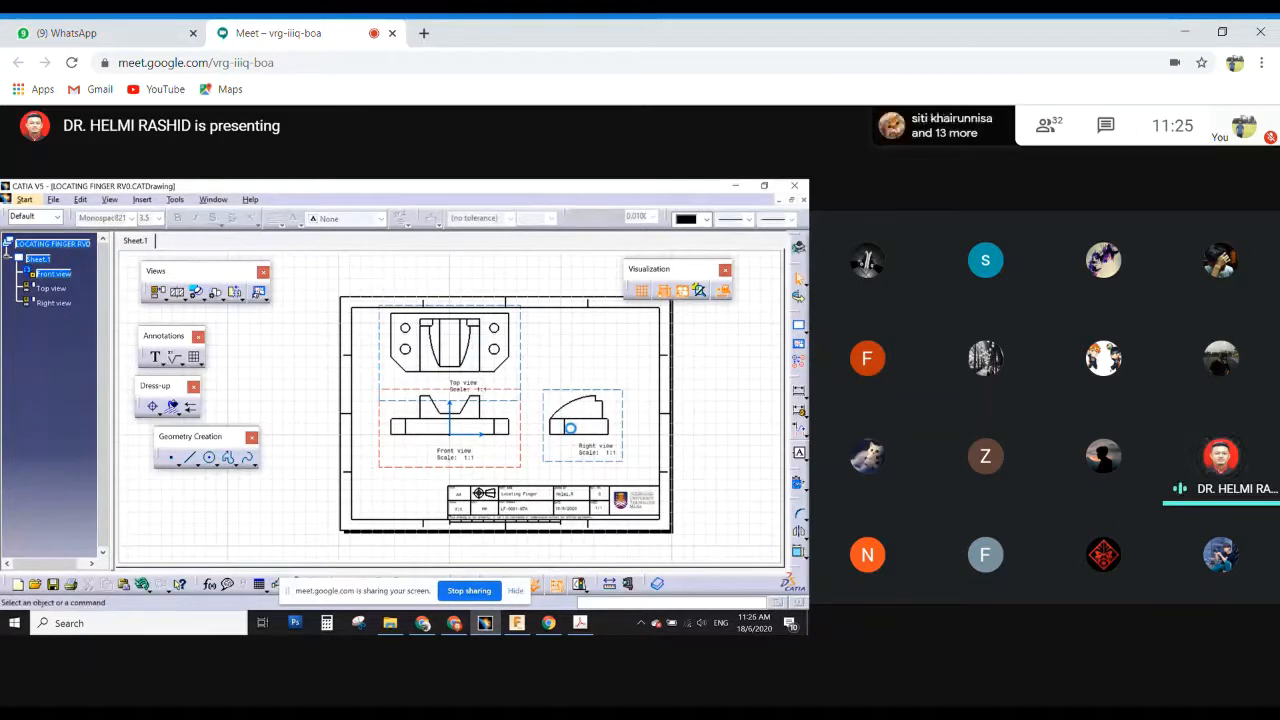
Move the front, top and right views together off the sheet into the empty space left of the drawing frame.
{"action": "scroll", "coordinate": [518, 386], "scroll_direction": "up", "scroll_amount": 5}
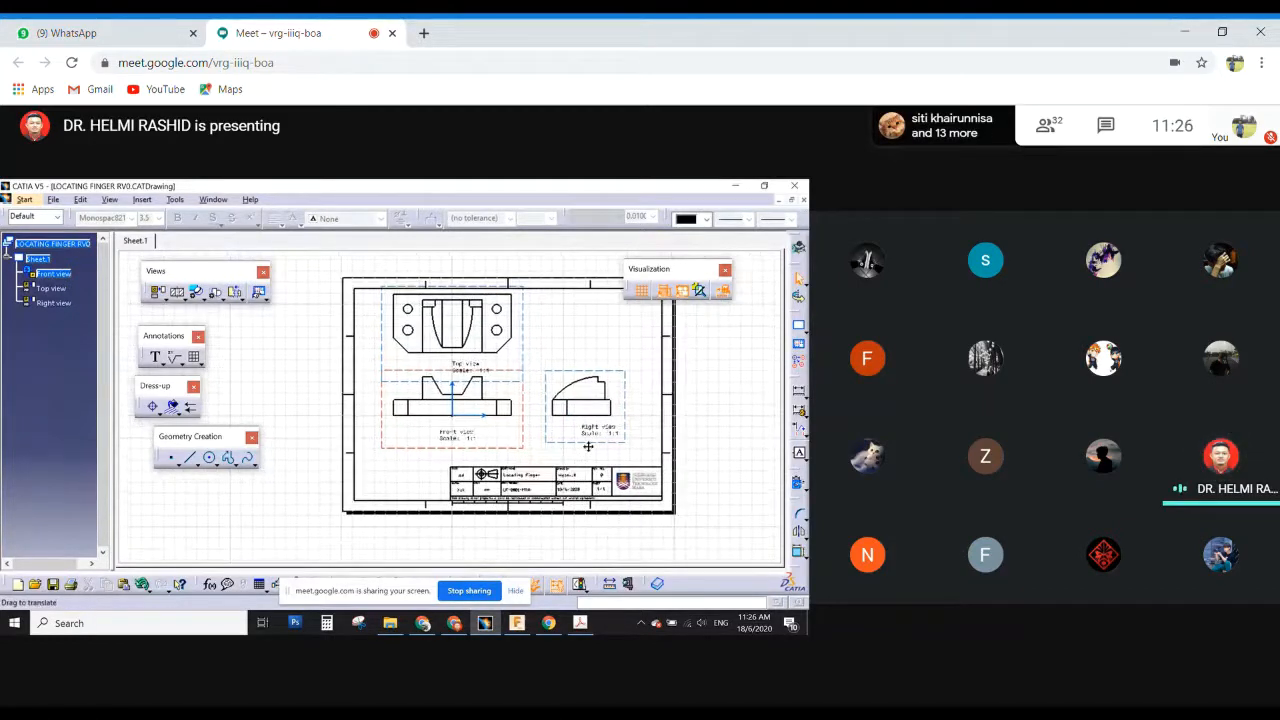
{"action": "left_click", "coordinate": [500, 350]}
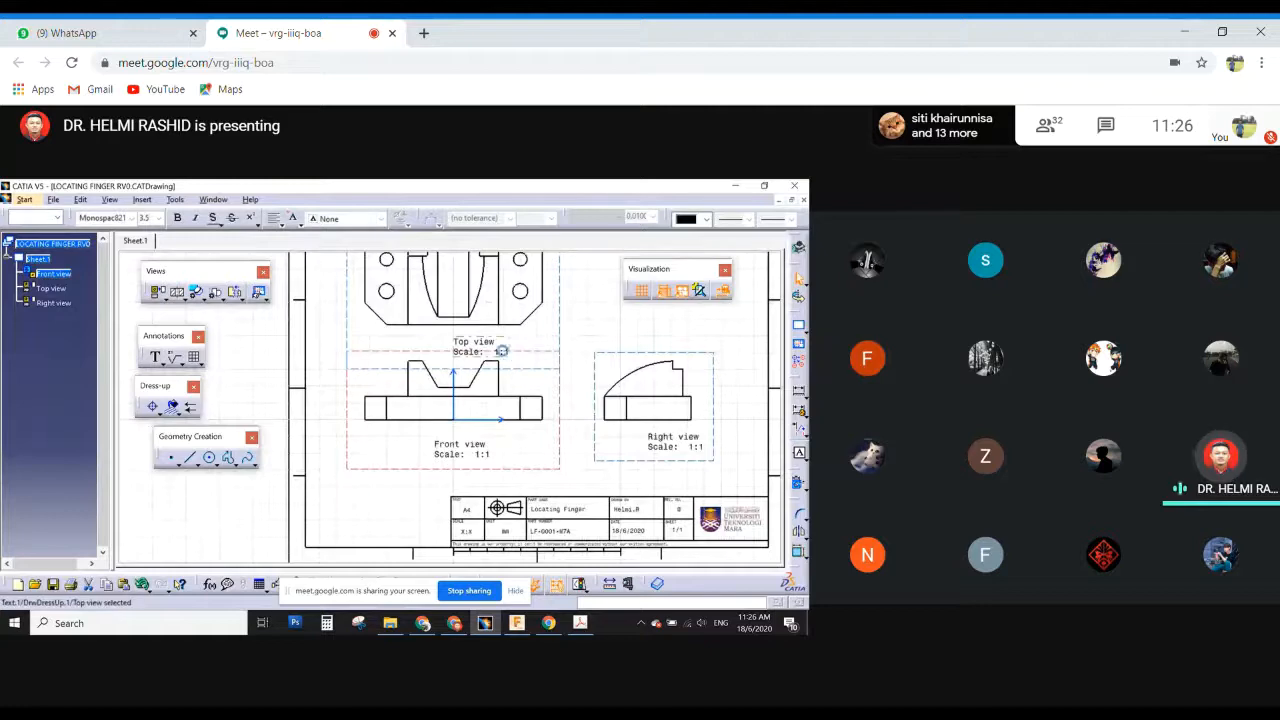
{"action": "left_click", "coordinate": [655, 437]}
{"action": "middle_click_drag", "start_coordinate": [499, 377], "coordinate": [502, 377]}
{"action": "scroll", "coordinate": [502, 377], "scroll_direction": "down", "scroll_amount": 5}
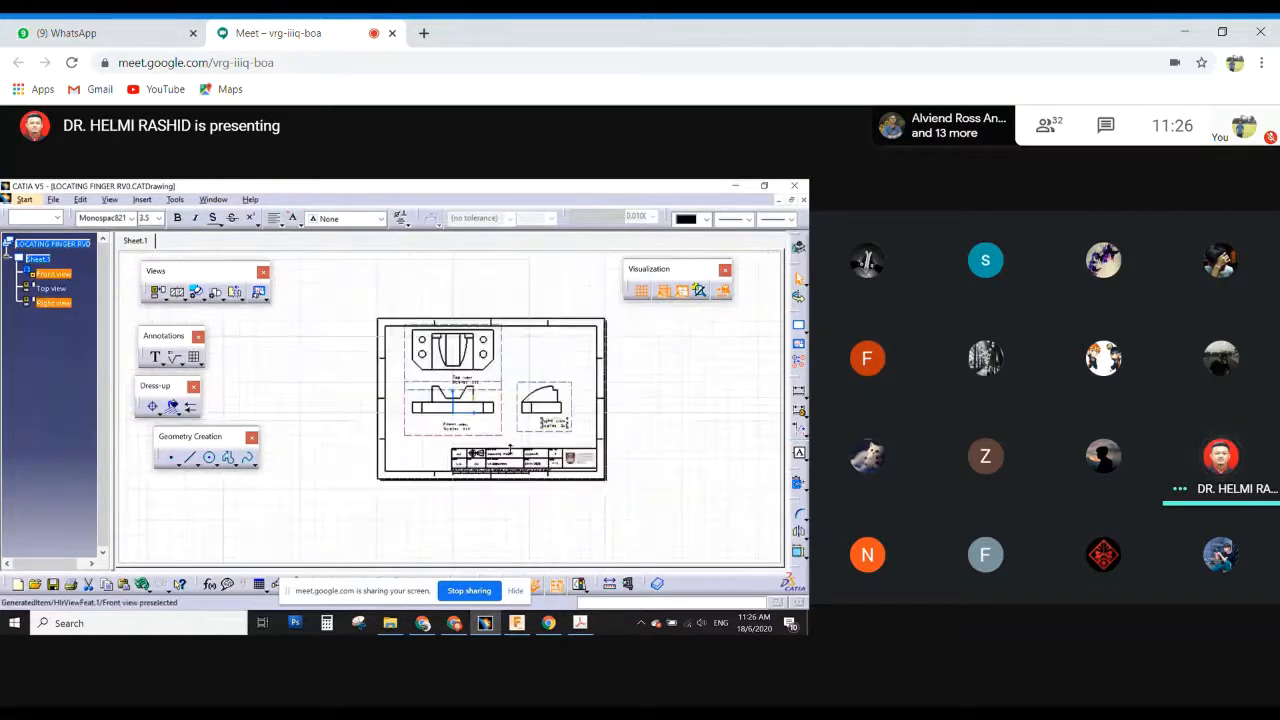
{"action": "mouse_move", "coordinate": [510, 448]}
{"action": "middle_mouse_down", "text": "ctrl"}
{"action": "mouse_move", "coordinate": [511, 409]}
{"action": "mouse_move", "coordinate": [655, 380]}
{"action": "mouse_move", "coordinate": [637, 423]}
{"action": "middle_mouse_up", "text": "ctrl"}
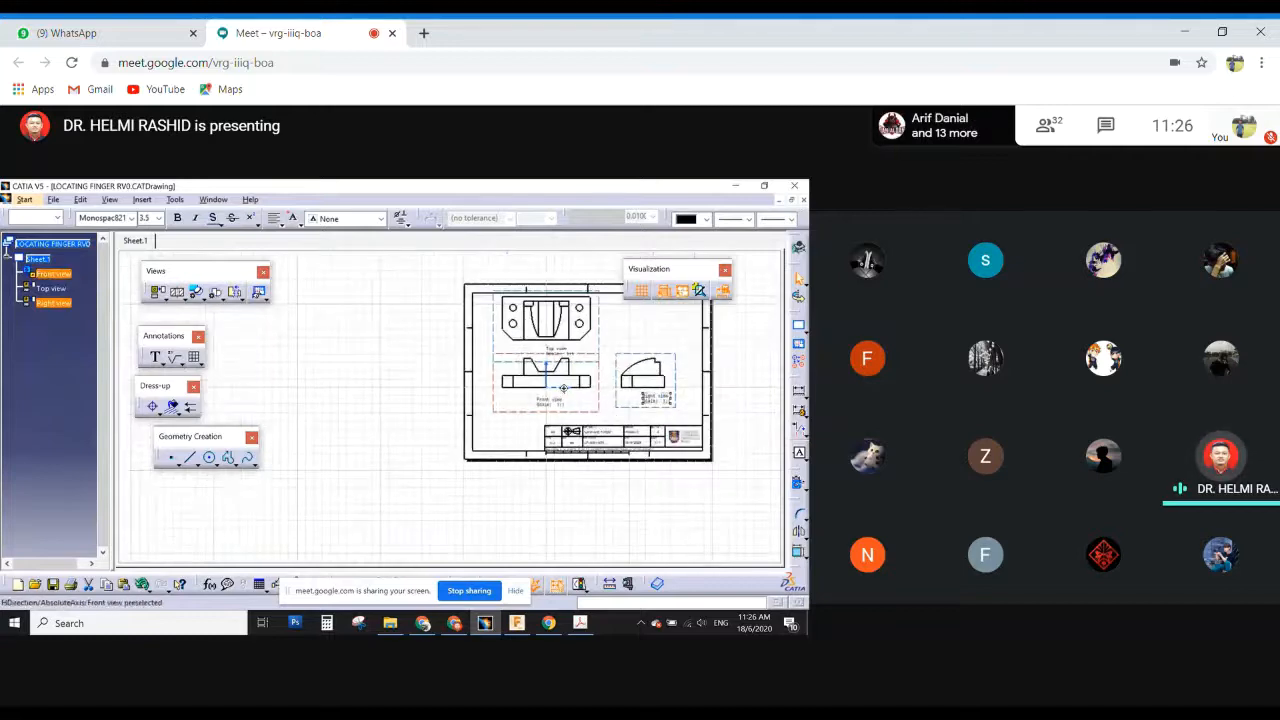
{"action": "middle_click_drag", "start_coordinate": [563, 388], "coordinate": [570, 422], "text": "ctrl"}
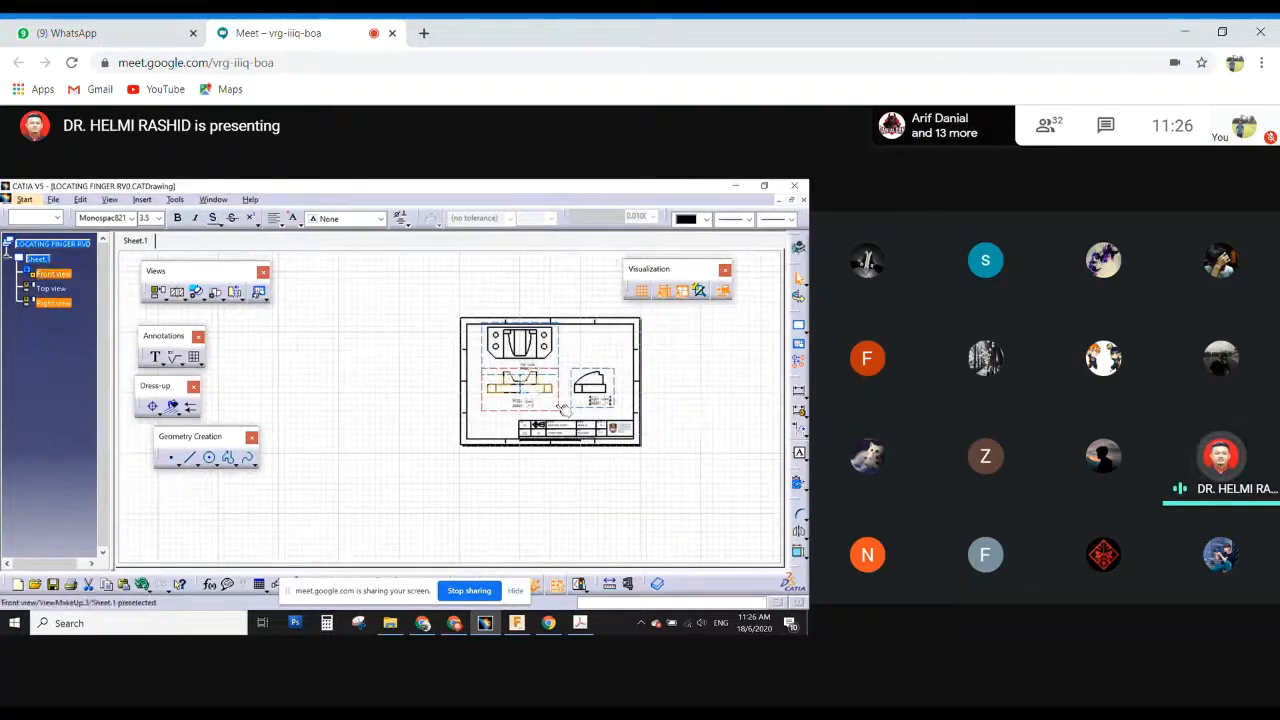
{"action": "mouse_move", "coordinate": [563, 412]}
{"action": "left_mouse_down"}
{"action": "mouse_move", "coordinate": [481, 387]}
{"action": "mouse_move", "coordinate": [378, 442]}
{"action": "mouse_move", "coordinate": [373, 500]}
{"action": "mouse_move", "coordinate": [376, 400]}
{"action": "mouse_move", "coordinate": [310, 442]}
{"action": "mouse_move", "coordinate": [357, 427]}
{"action": "left_mouse_up"}
{"action": "mouse_move", "coordinate": [410, 429]}
{"action": "middle_mouse_down"}
{"action": "mouse_move", "coordinate": [530, 431]}
{"action": "mouse_move", "coordinate": [509, 450]}
{"action": "middle_mouse_up"}
{"action": "mouse_move", "coordinate": [486, 437]}
{"action": "left_mouse_down"}
{"action": "mouse_move", "coordinate": [474, 457]}
{"action": "mouse_move", "coordinate": [457, 434]}
{"action": "mouse_move", "coordinate": [482, 452]}
{"action": "mouse_move", "coordinate": [470, 436]}
{"action": "left_mouse_up"}
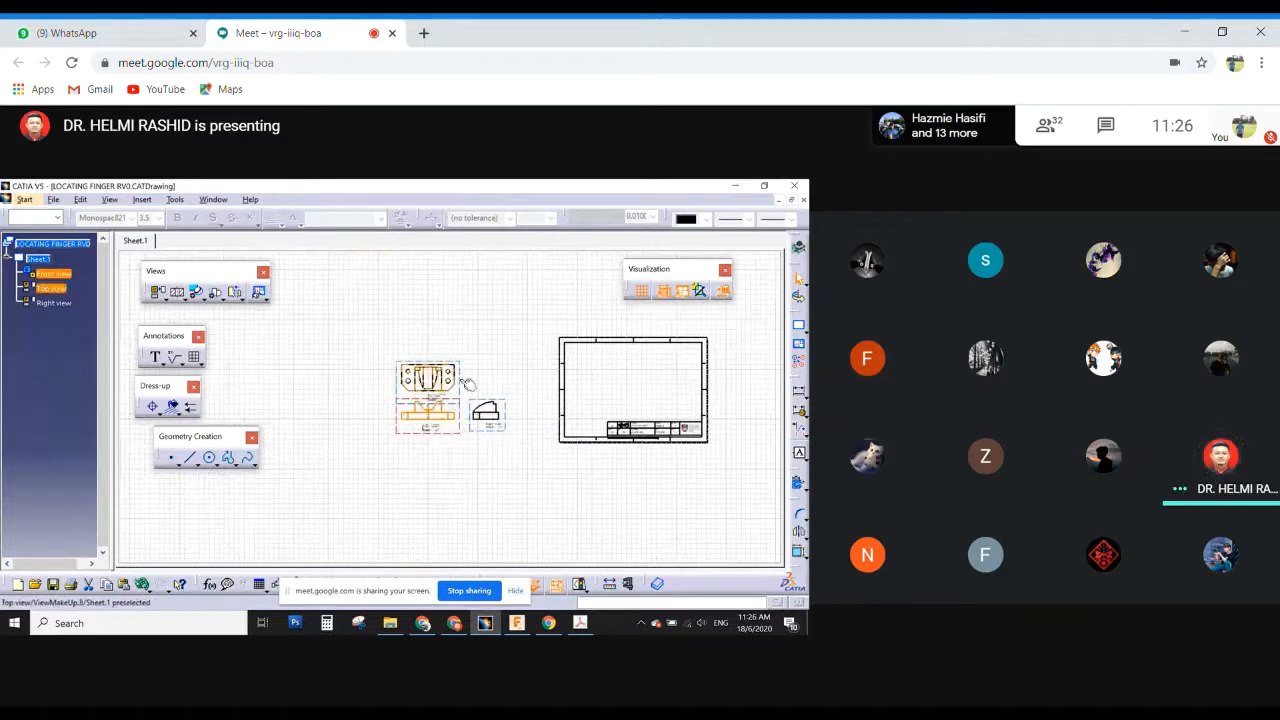
Slide the top view up and the right view outward from the front view, and bring the top view back closer above it.
{"action": "left_click_drag", "start_coordinate": [459, 379], "coordinate": [462, 330]}
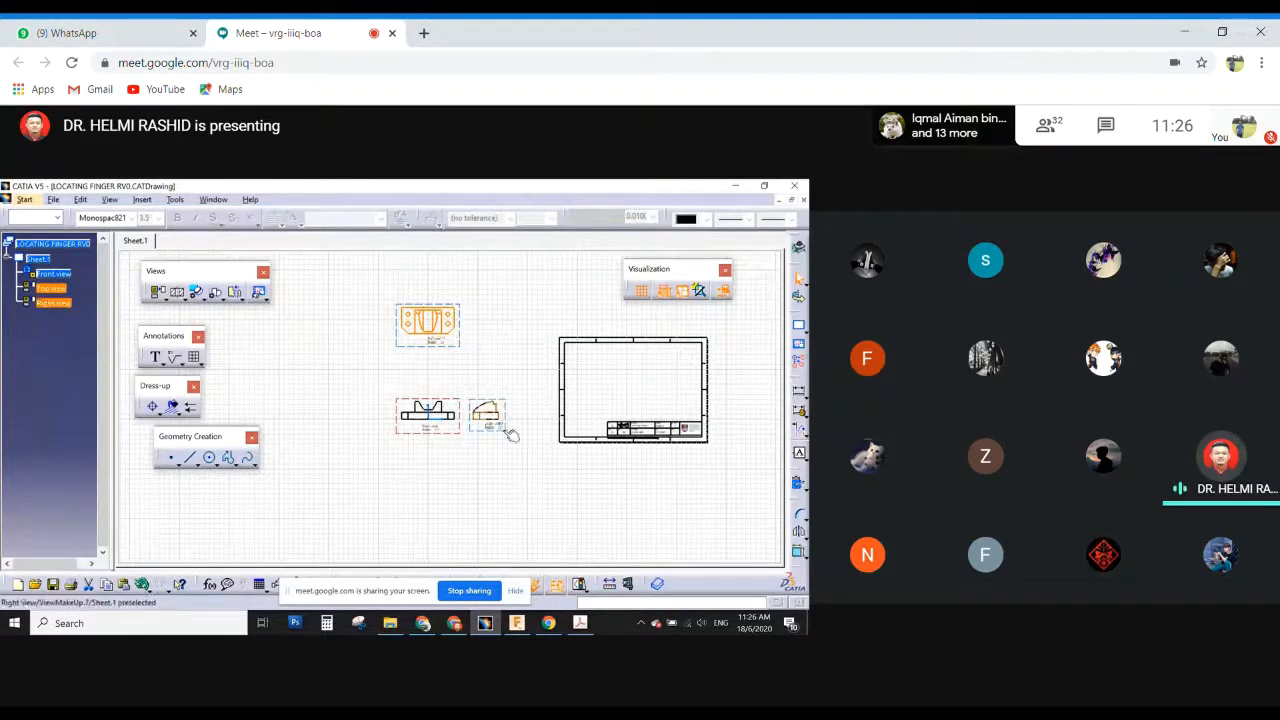
{"action": "left_click_drag", "start_coordinate": [505, 428], "coordinate": [531, 412]}
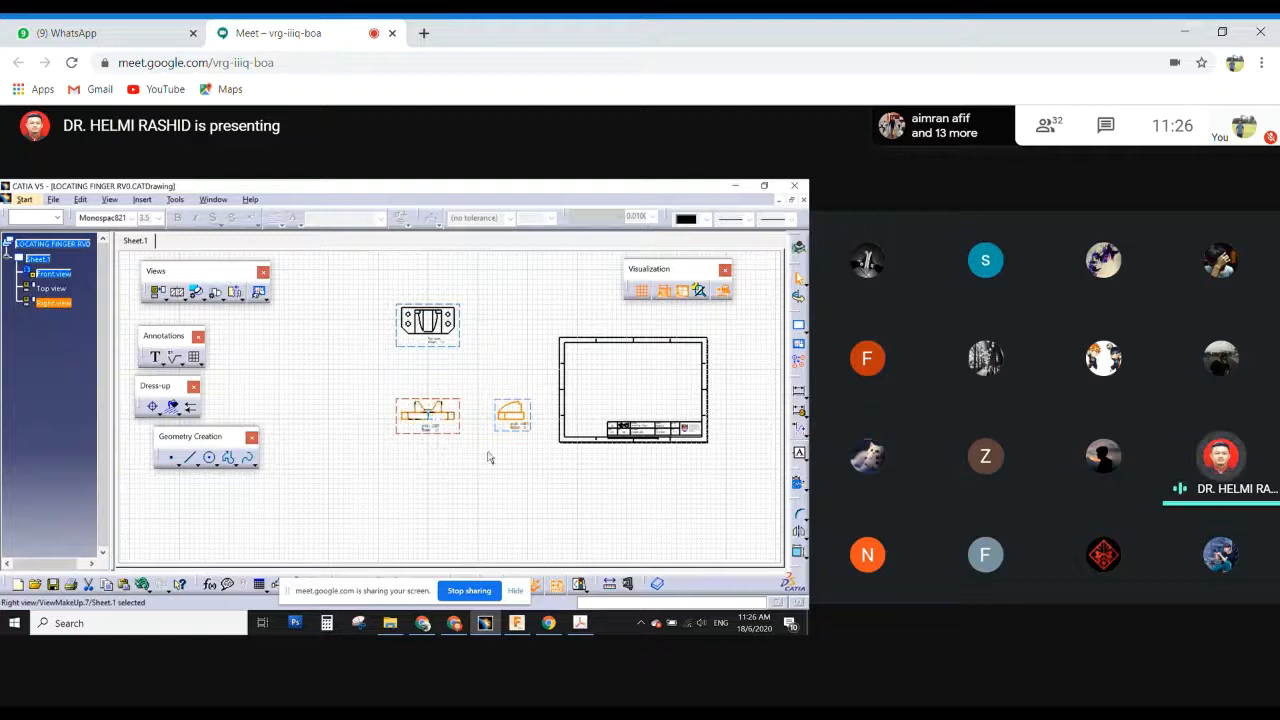
{"action": "middle_click_drag", "start_coordinate": [462, 468], "coordinate": [463, 428]}
{"action": "left_click_drag", "start_coordinate": [464, 307], "coordinate": [475, 347]}
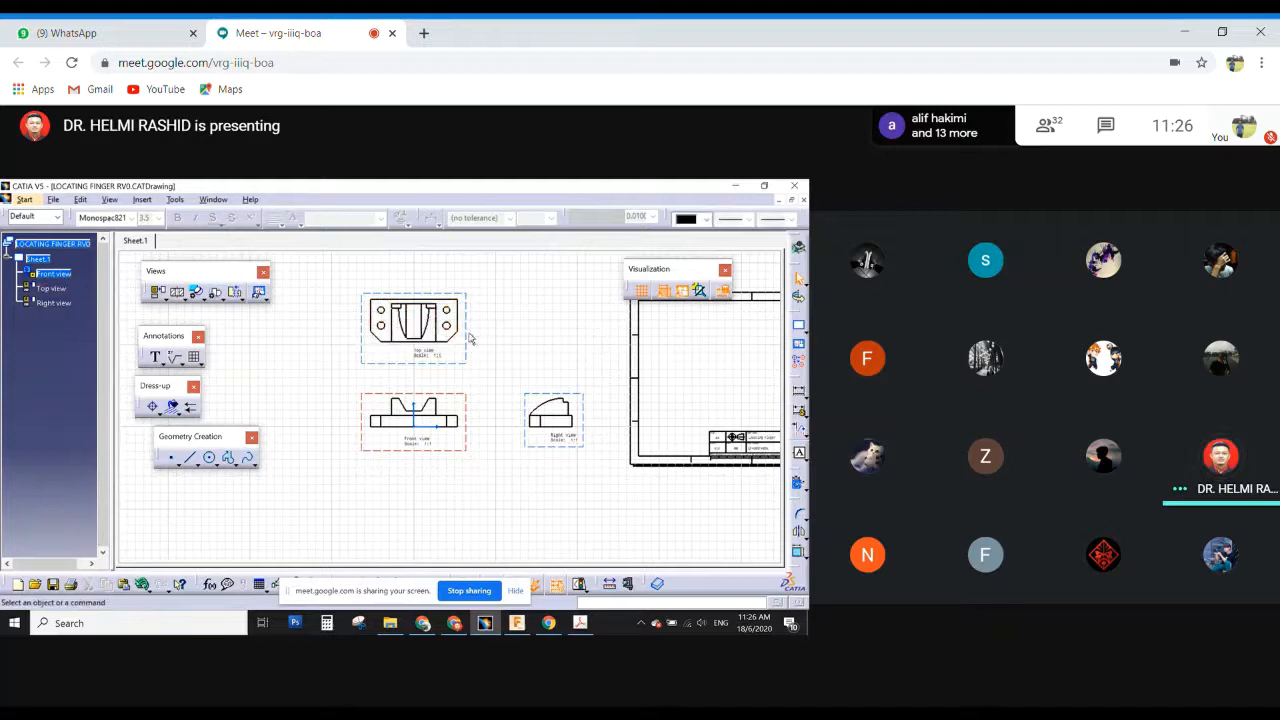
Rearrange the projections with the top view below the front view and the right view to its left.
{"action": "left_click_drag", "start_coordinate": [472, 338], "coordinate": [478, 497]}
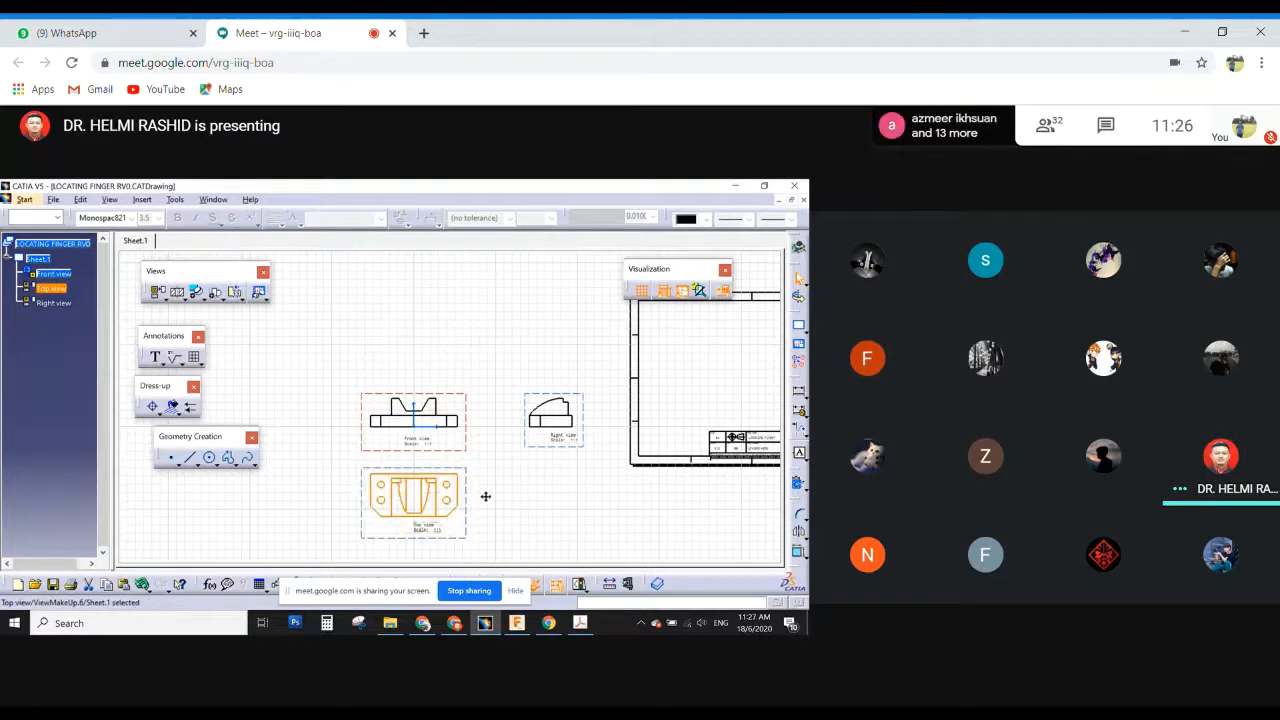
{"action": "middle_click_drag", "start_coordinate": [487, 495], "coordinate": [549, 465]}
{"action": "left_click_drag", "start_coordinate": [610, 427], "coordinate": [366, 414]}
{"action": "middle_click_drag", "start_coordinate": [586, 474], "coordinate": [590, 414]}
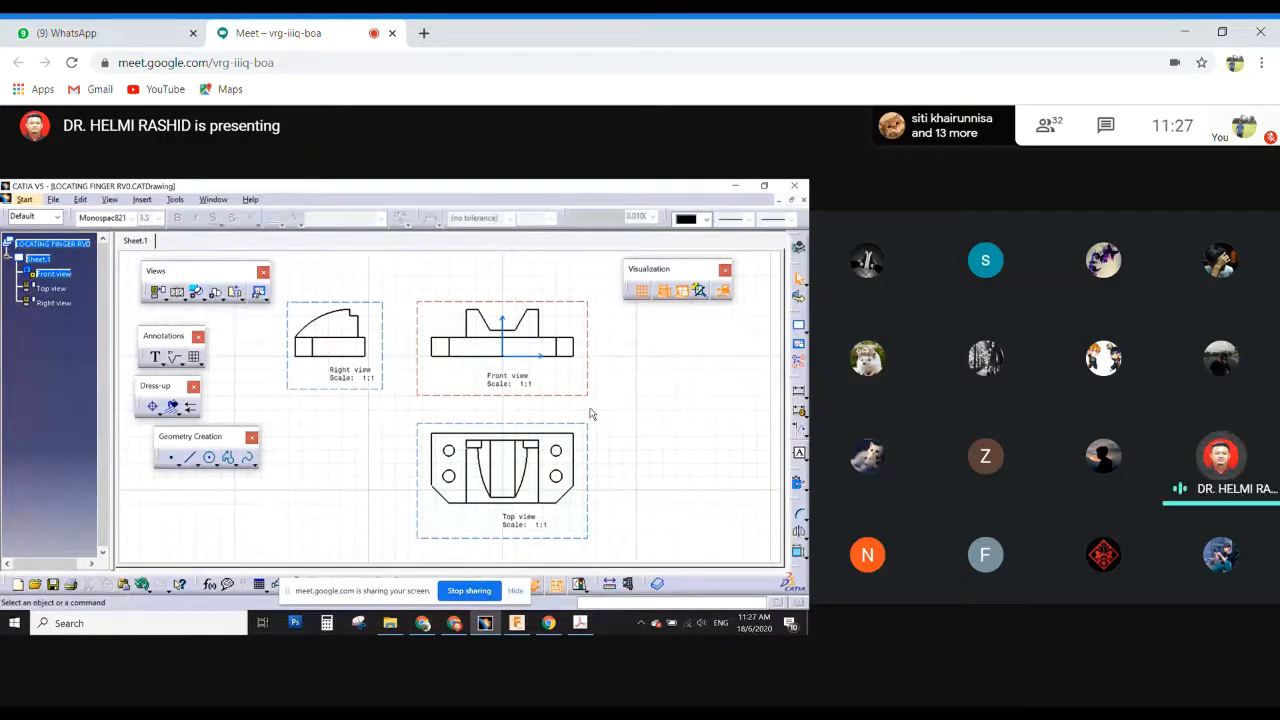
Move the rearranged views inside the drawing frame and examine them against the title block and its projection symbol.
{"action": "mouse_move", "coordinate": [589, 407]}
{"action": "middle_mouse_down", "text": "ctrl"}
{"action": "mouse_move", "coordinate": [615, 460]}
{"action": "mouse_move", "coordinate": [463, 468]}
{"action": "middle_mouse_up", "text": "ctrl"}
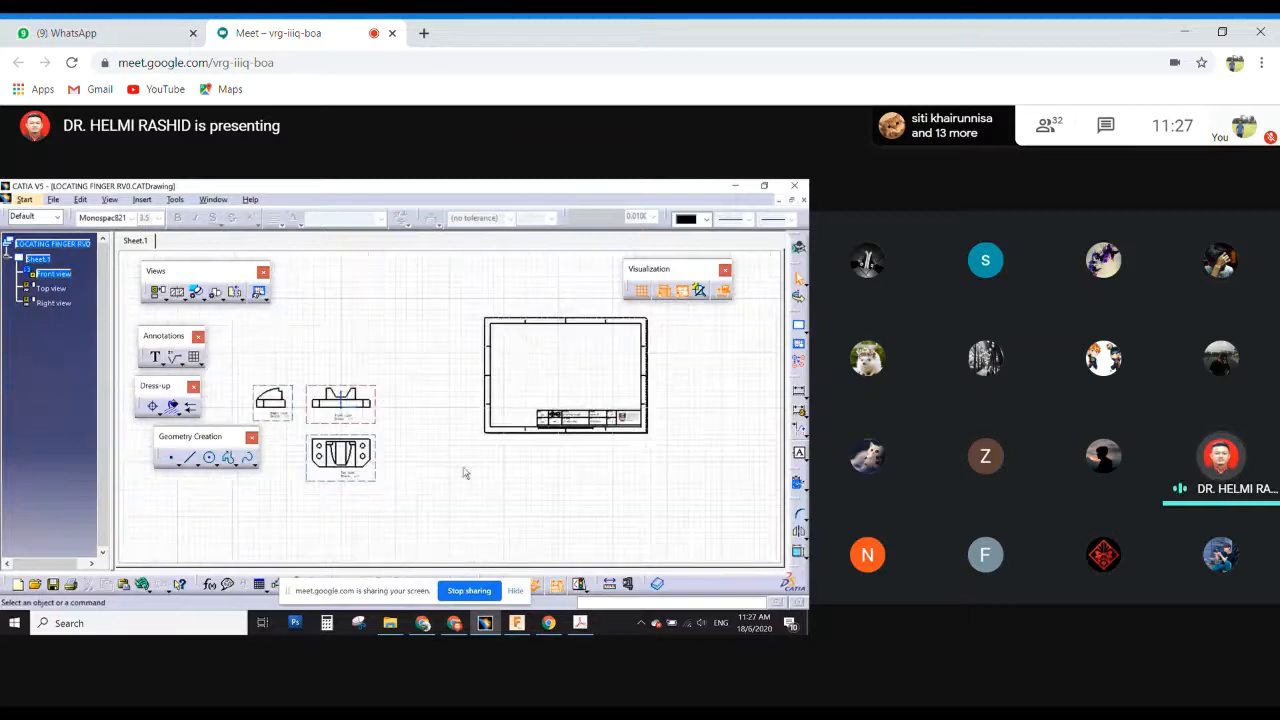
{"action": "left_click_drag", "start_coordinate": [376, 411], "coordinate": [638, 352]}
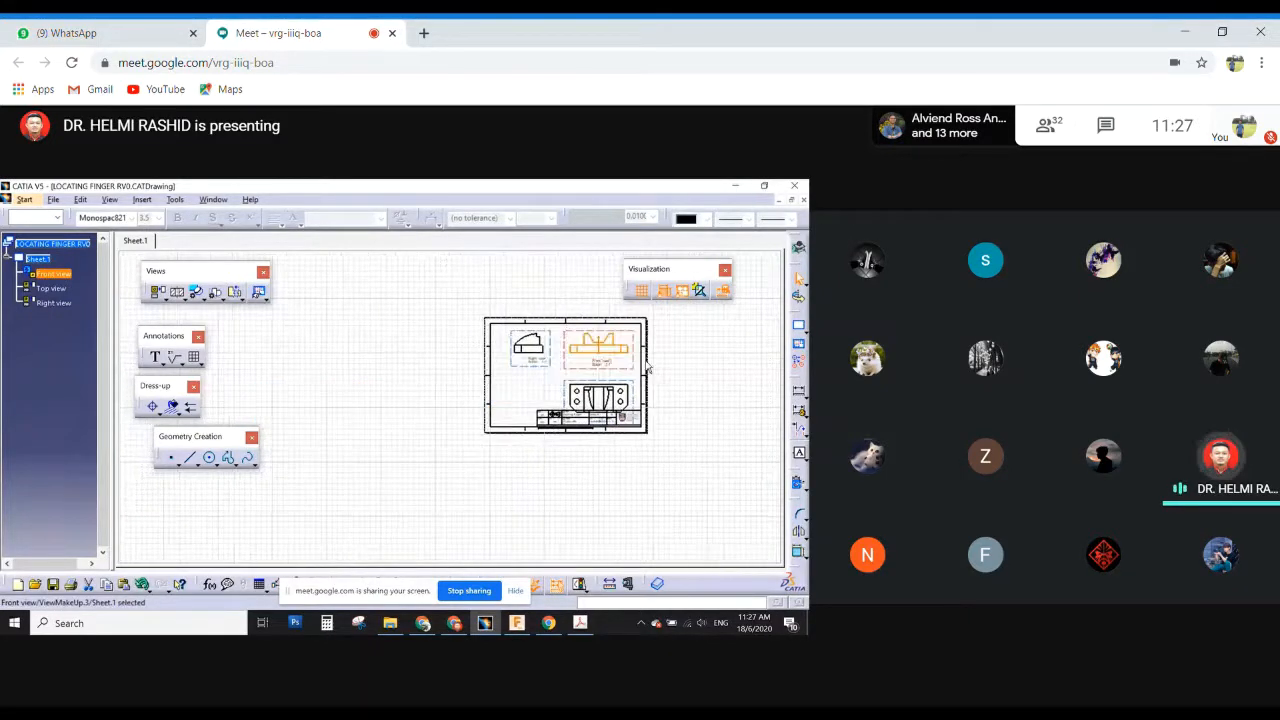
{"action": "mouse_move", "coordinate": [638, 352]}
{"action": "middle_mouse_down"}
{"action": "mouse_move", "coordinate": [500, 362]}
{"action": "mouse_move", "coordinate": [494, 314]}
{"action": "mouse_move", "coordinate": [517, 374]}
{"action": "middle_mouse_up"}
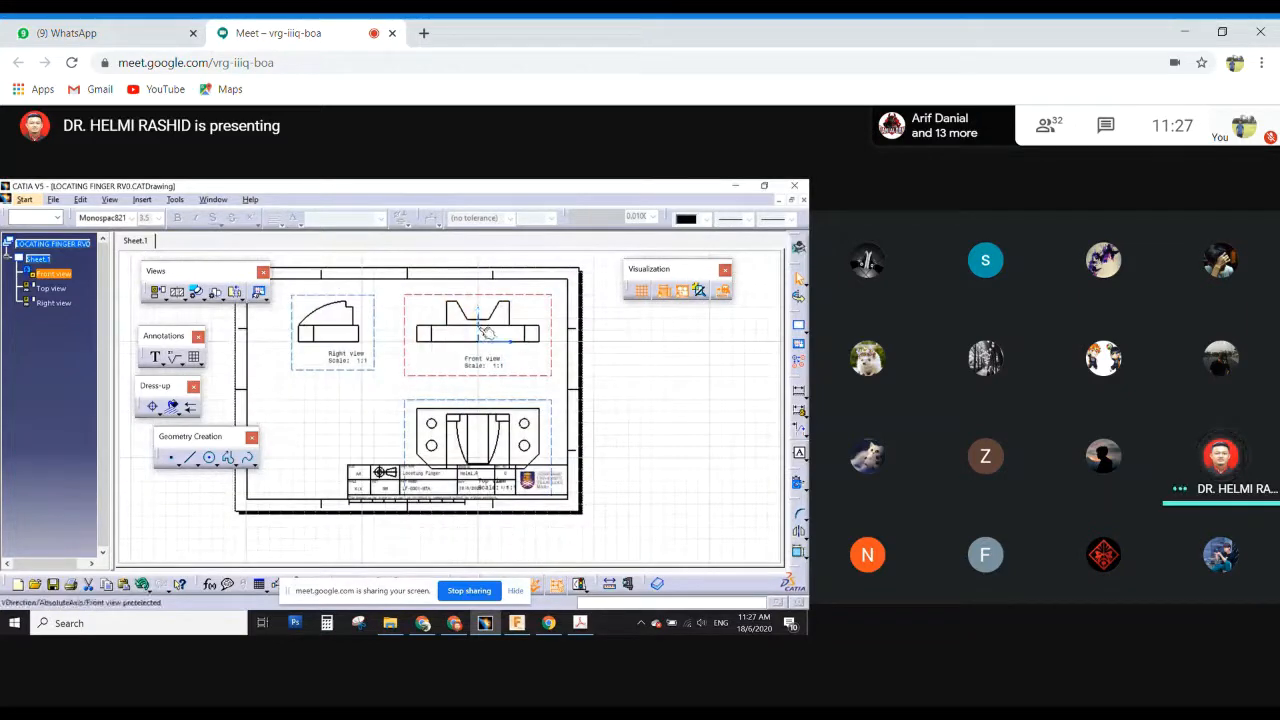
{"action": "middle_click_drag", "start_coordinate": [397, 489], "coordinate": [461, 439]}
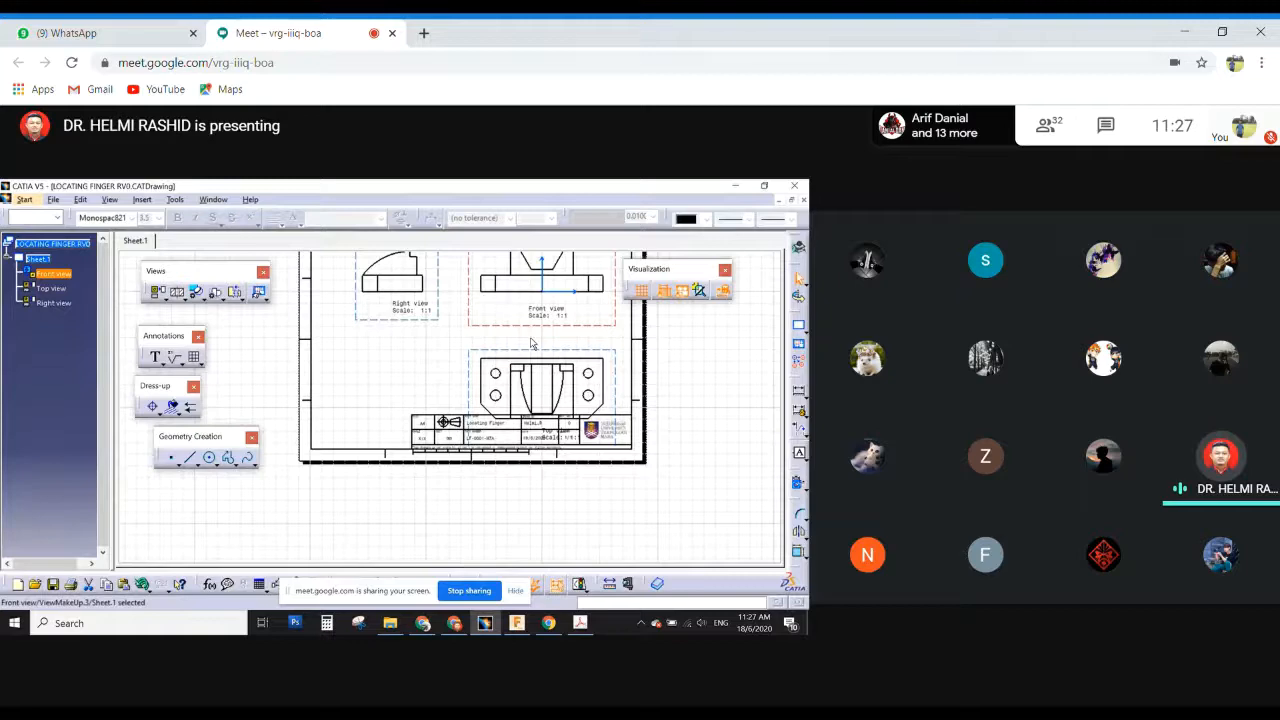
{"action": "middle_click_drag", "start_coordinate": [531, 343], "coordinate": [531, 276], "text": "ctrl"}
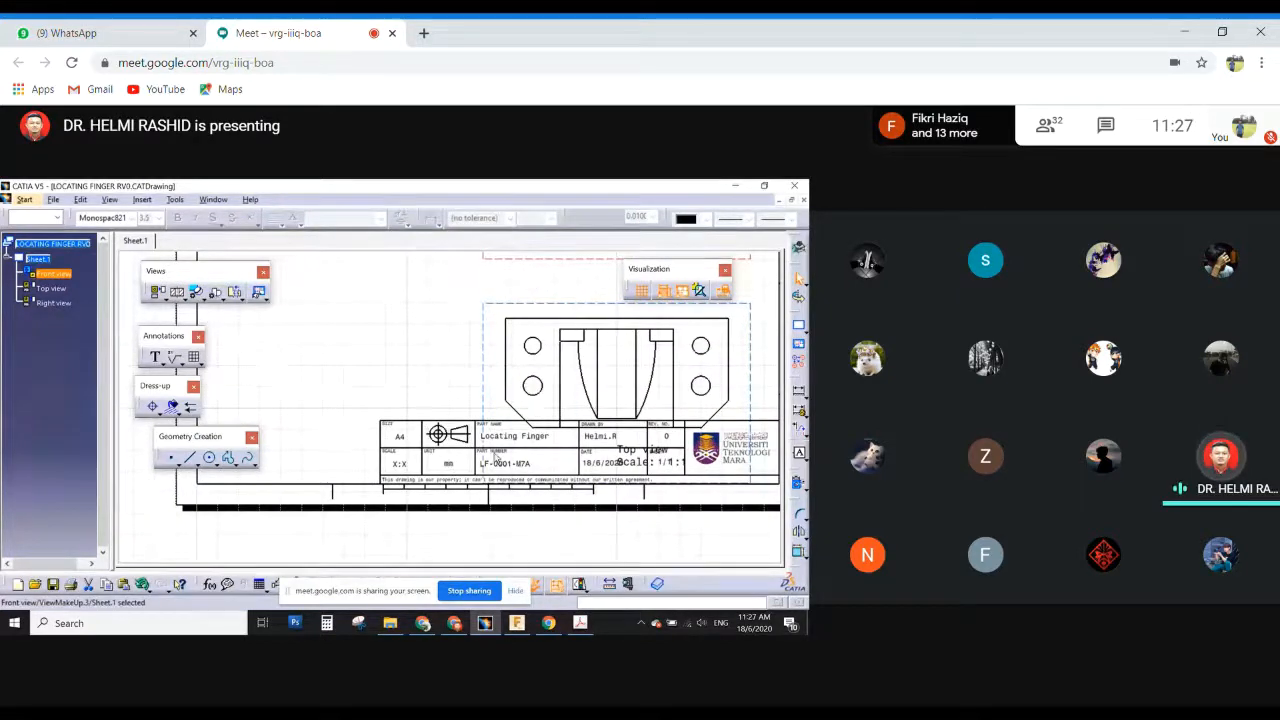
{"action": "mouse_move", "coordinate": [594, 375]}
{"action": "middle_mouse_down"}
{"action": "mouse_move", "coordinate": [527, 420]}
{"action": "mouse_move", "coordinate": [529, 480]}
{"action": "middle_mouse_up"}
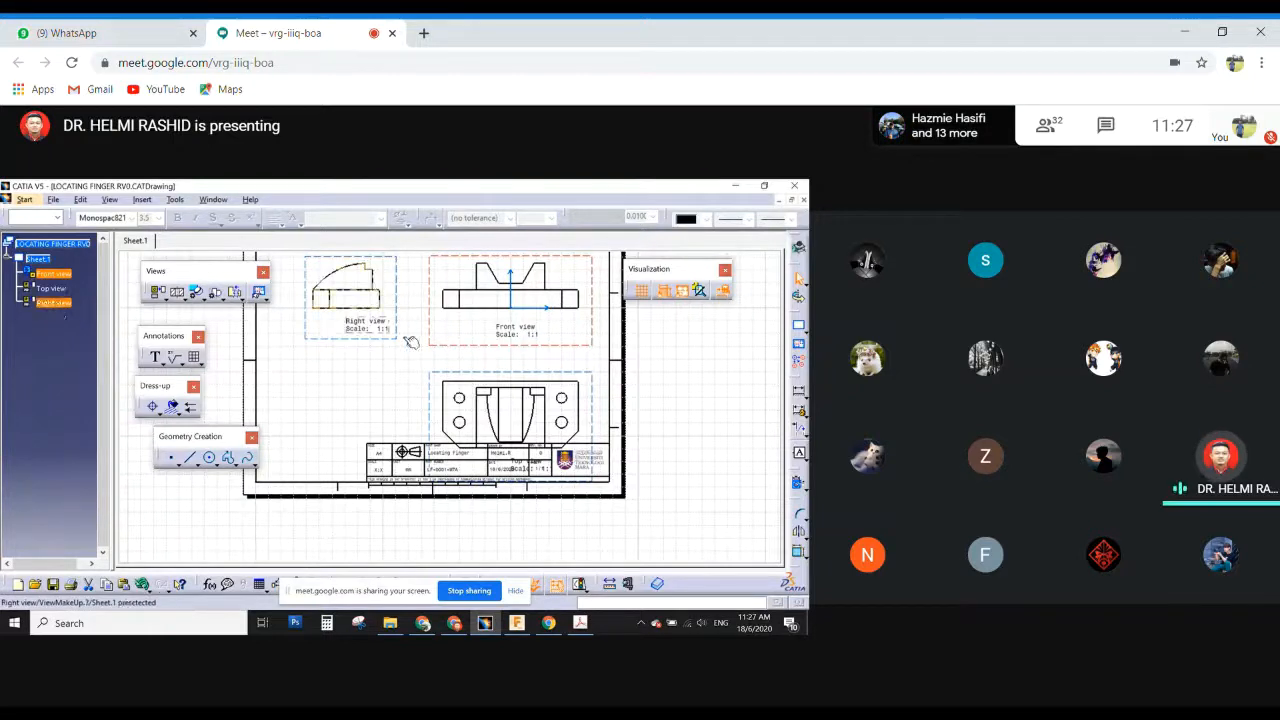
Delete the right view's name and scale caption and undo that deletion.
{"action": "left_click", "coordinate": [366, 333]}
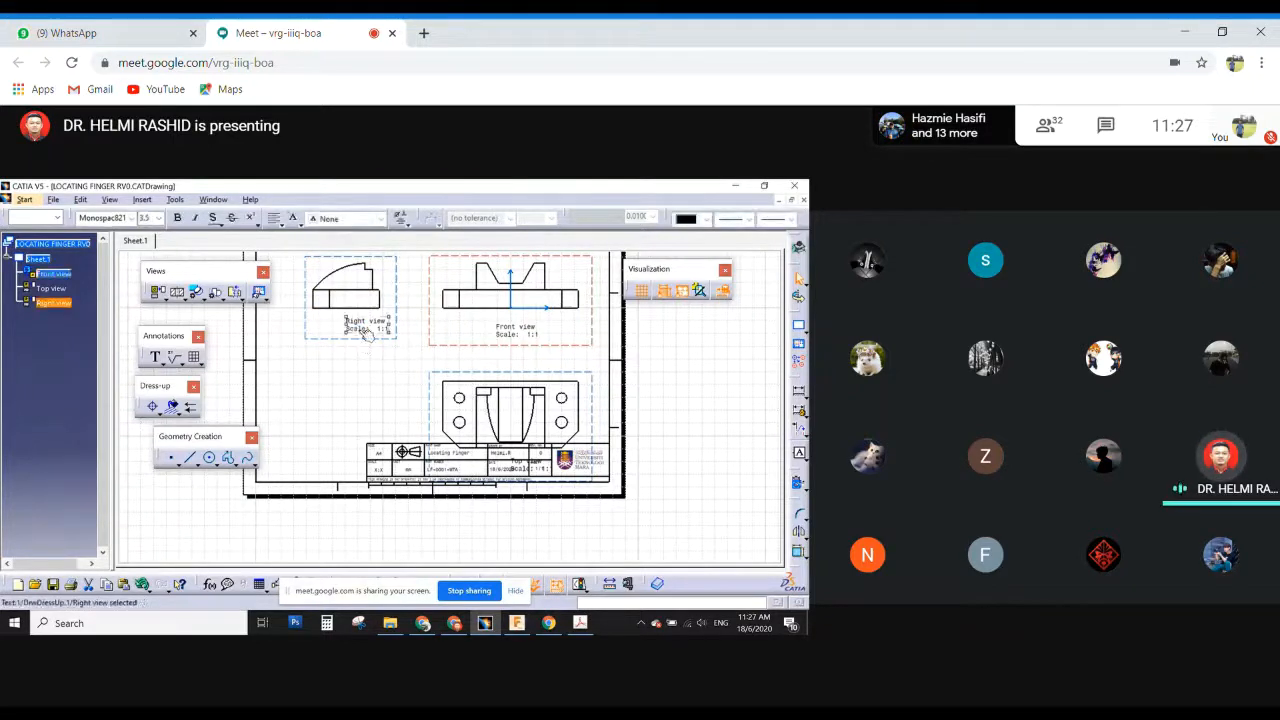
{"action": "mouse_move", "coordinate": [408, 369]}
{"action": "middle_mouse_down"}
{"action": "mouse_move", "coordinate": [408, 389]}
{"action": "mouse_move", "coordinate": [425, 346]}
{"action": "middle_mouse_up"}
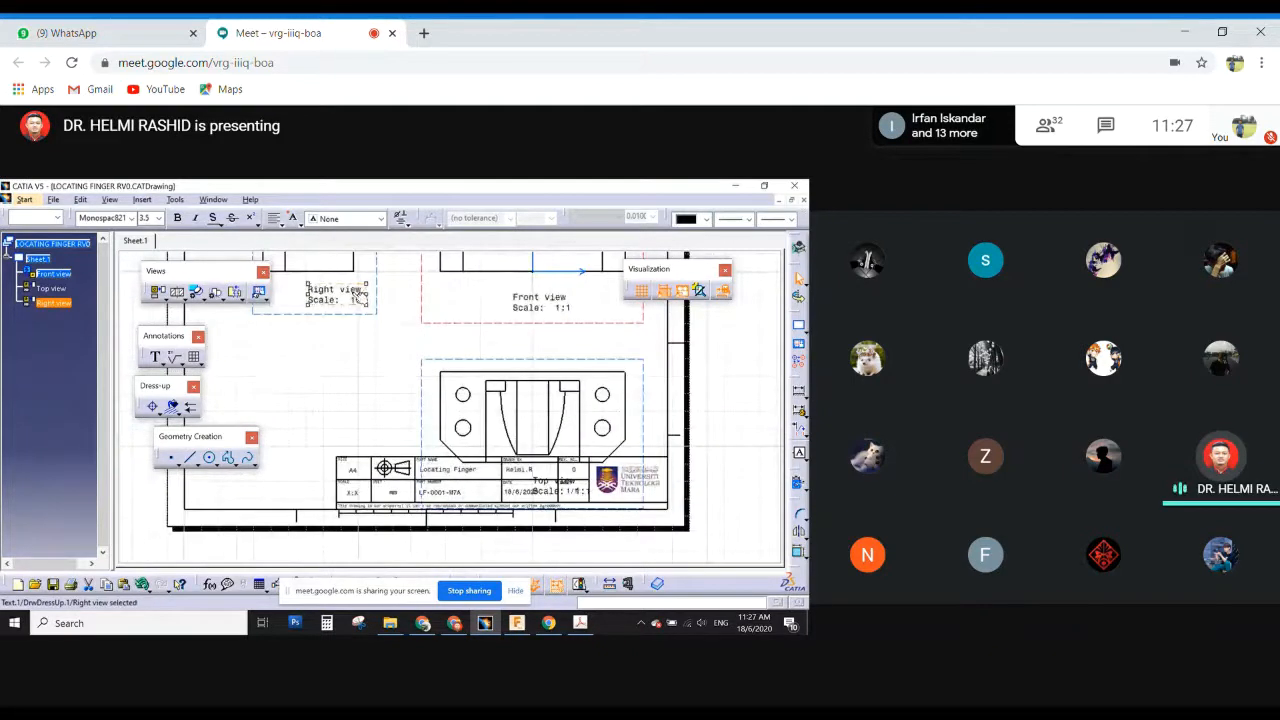
{"action": "key", "text": "Delete"}
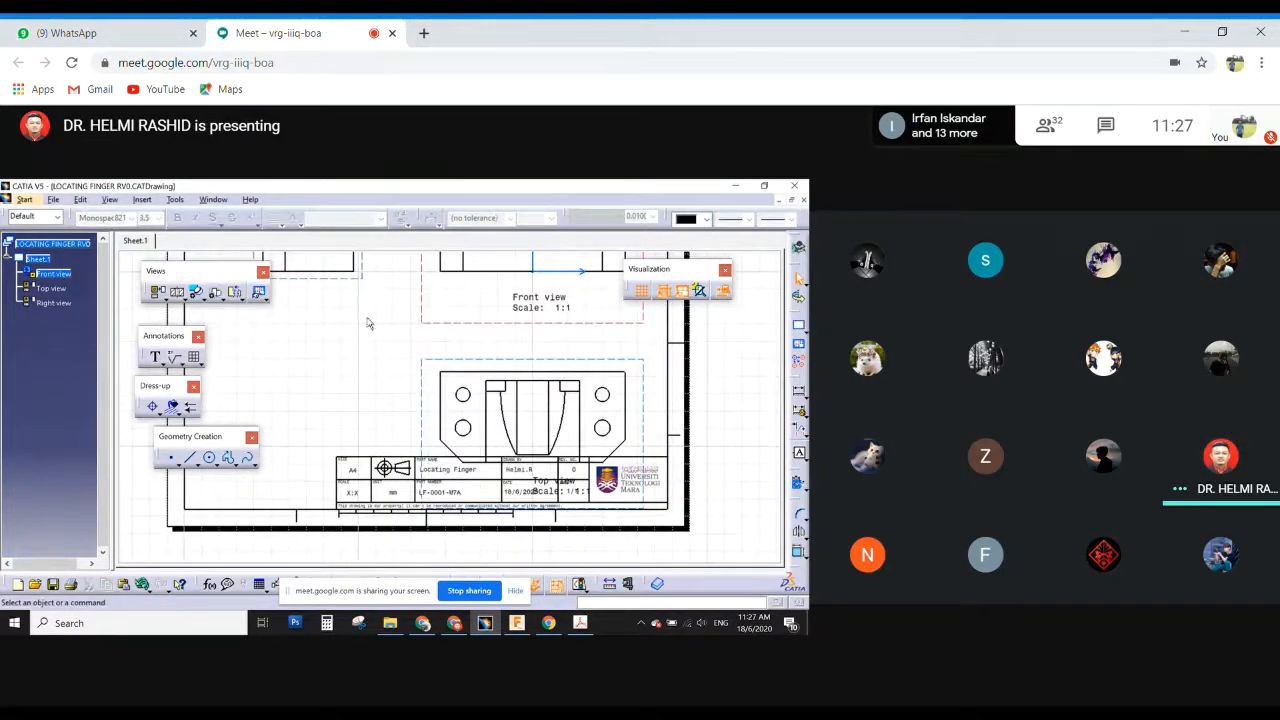
{"action": "mouse_move", "coordinate": [367, 323]}
{"action": "middle_mouse_down"}
{"action": "mouse_move", "coordinate": [363, 443]}
{"action": "mouse_move", "coordinate": [386, 403]}
{"action": "mouse_move", "coordinate": [386, 443]}
{"action": "mouse_move", "coordinate": [457, 351]}
{"action": "mouse_move", "coordinate": [548, 385]}
{"action": "middle_mouse_up"}
{"action": "key", "text": "ctrl+z"}
{"action": "left_click", "coordinate": [387, 444]}
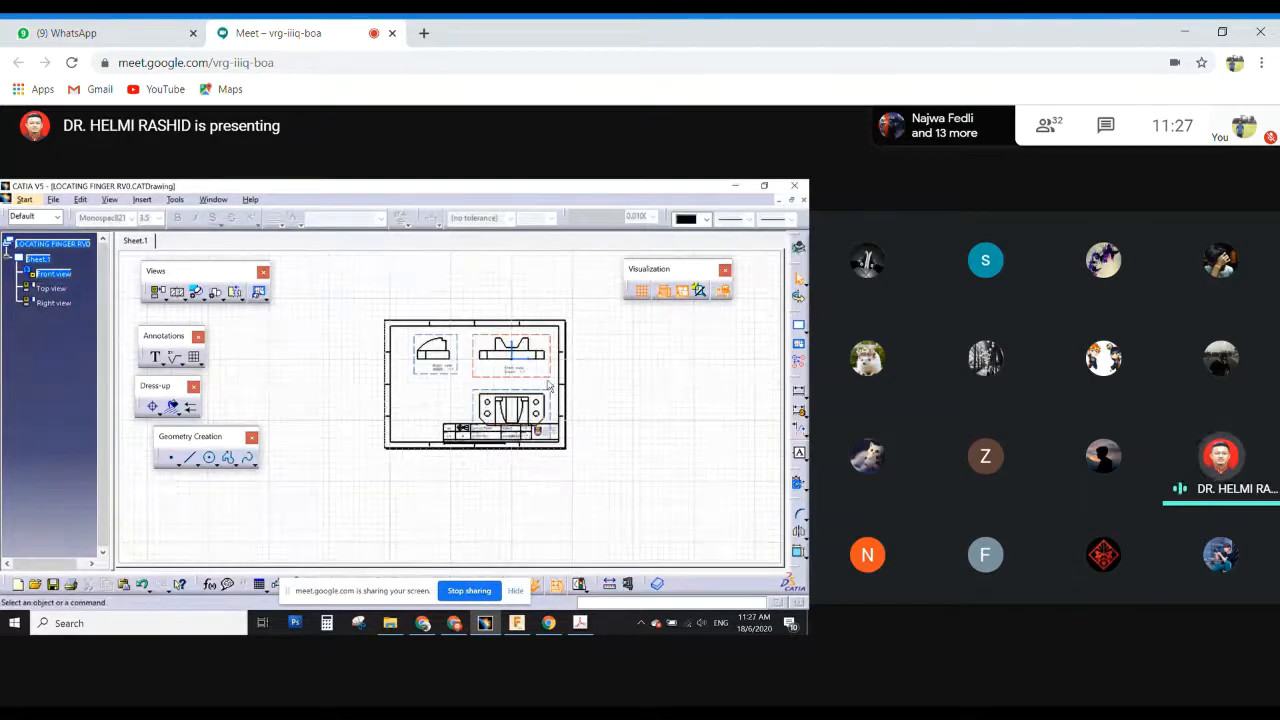
Move the views off the sheet and place the top view above the front view and the right view to its right.
{"action": "mouse_move", "coordinate": [550, 379]}
{"action": "left_mouse_down"}
{"action": "mouse_move", "coordinate": [320, 376]}
{"action": "mouse_move", "coordinate": [355, 383]}
{"action": "left_mouse_up"}
{"action": "middle_click_drag", "start_coordinate": [385, 379], "coordinate": [509, 383]}
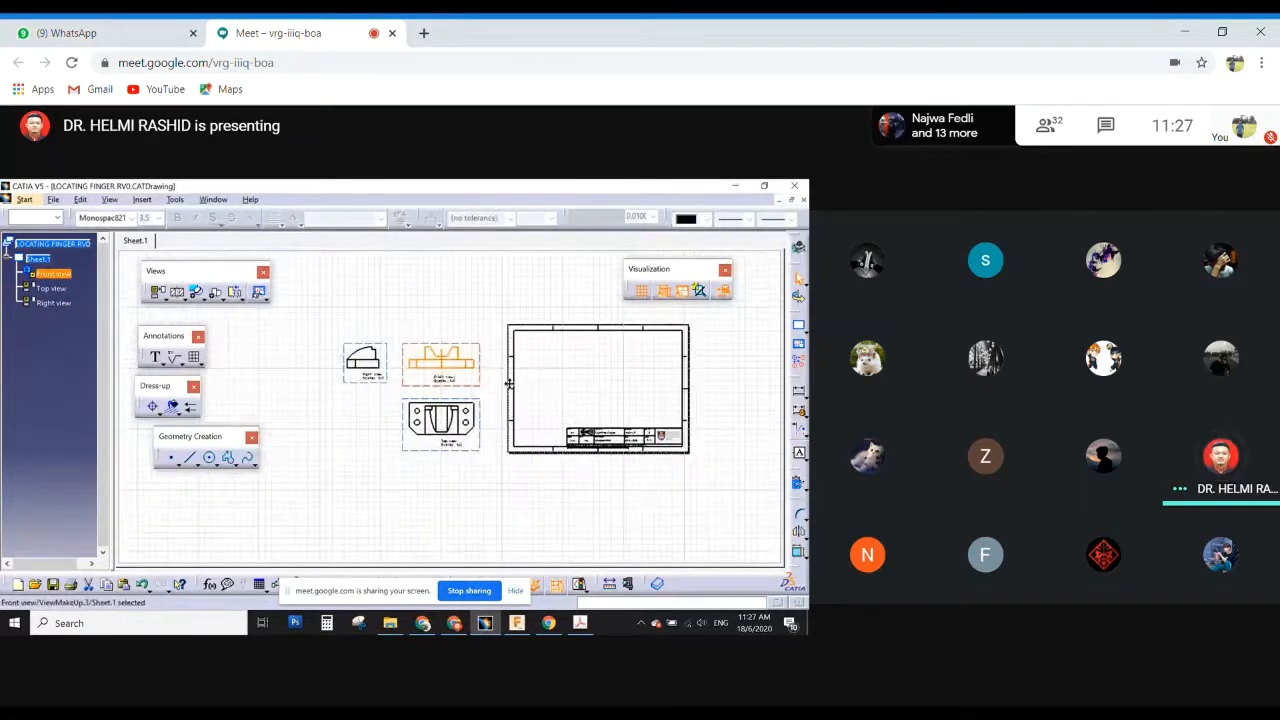
{"action": "left_click", "coordinate": [483, 395]}
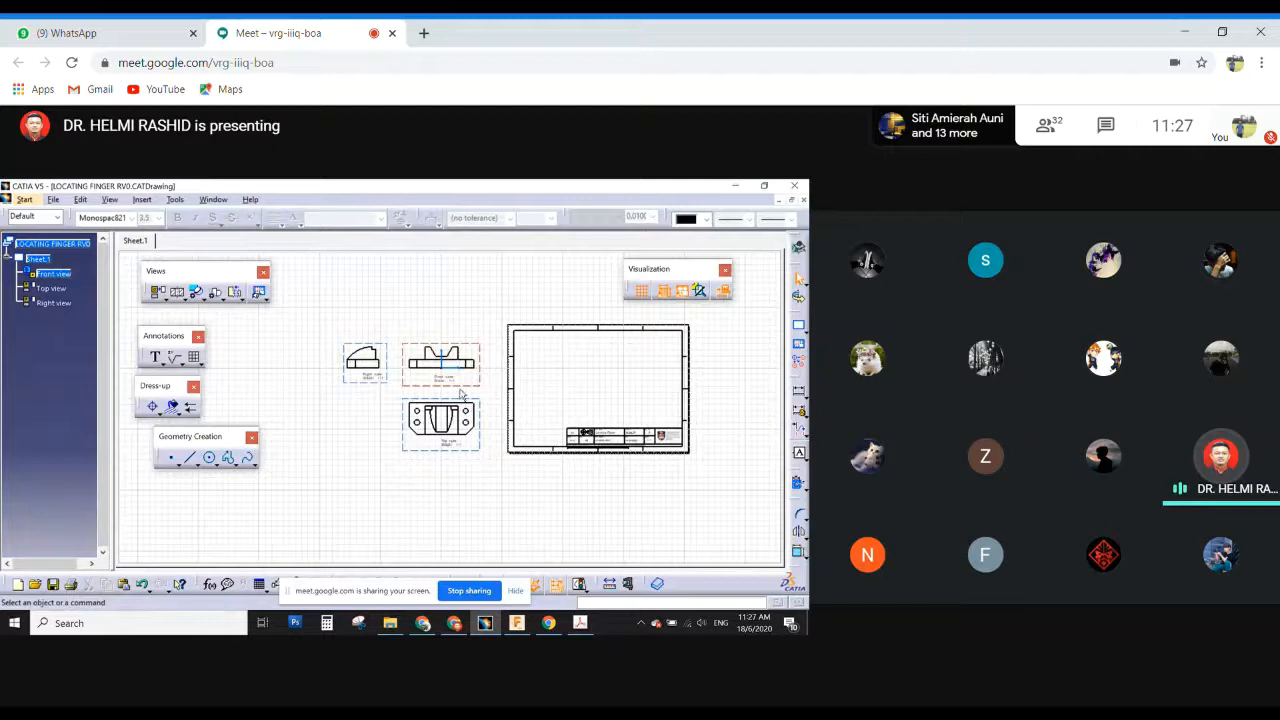
{"action": "left_click_drag", "start_coordinate": [460, 390], "coordinate": [432, 277]}
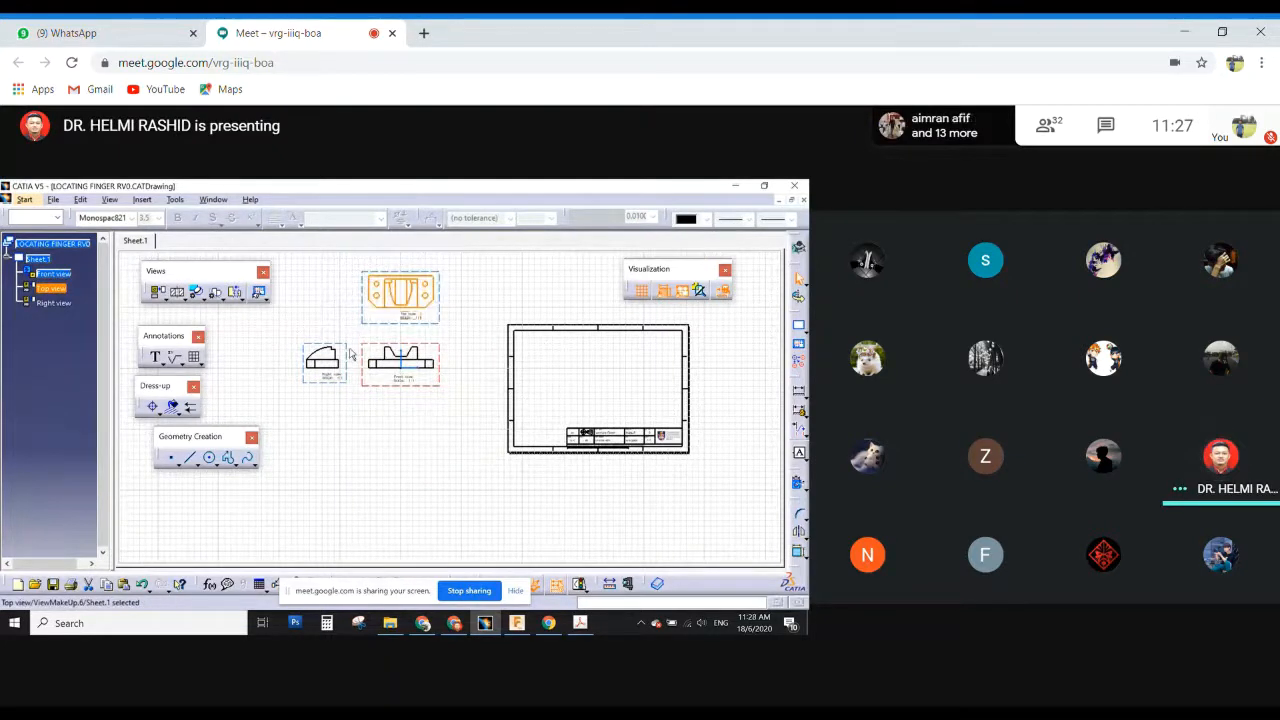
{"action": "left_click_drag", "start_coordinate": [348, 356], "coordinate": [500, 361]}
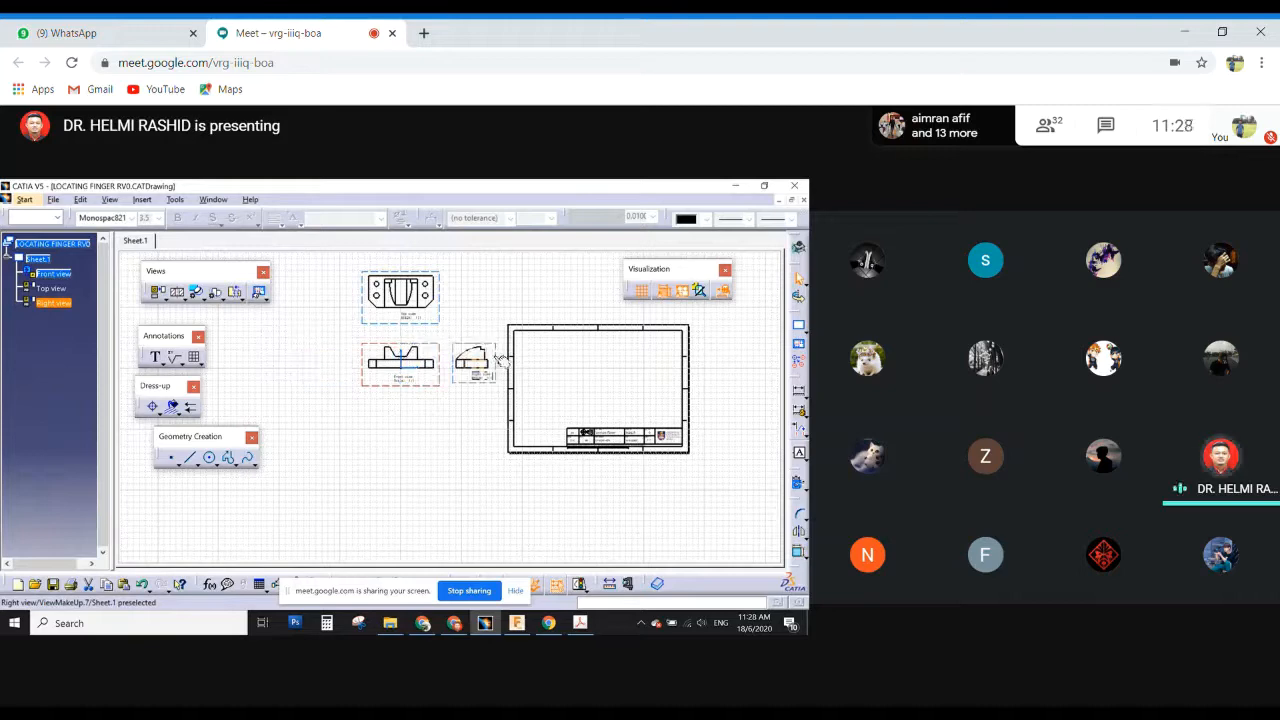
Move the three views back inside the drawing frame and bring the top view closer to the front view.
{"action": "mouse_move", "coordinate": [502, 361]}
{"action": "middle_mouse_down"}
{"action": "mouse_move", "coordinate": [446, 334]}
{"action": "mouse_move", "coordinate": [451, 251]}
{"action": "middle_mouse_up"}
{"action": "middle_click_drag", "start_coordinate": [380, 420], "coordinate": [382, 464]}
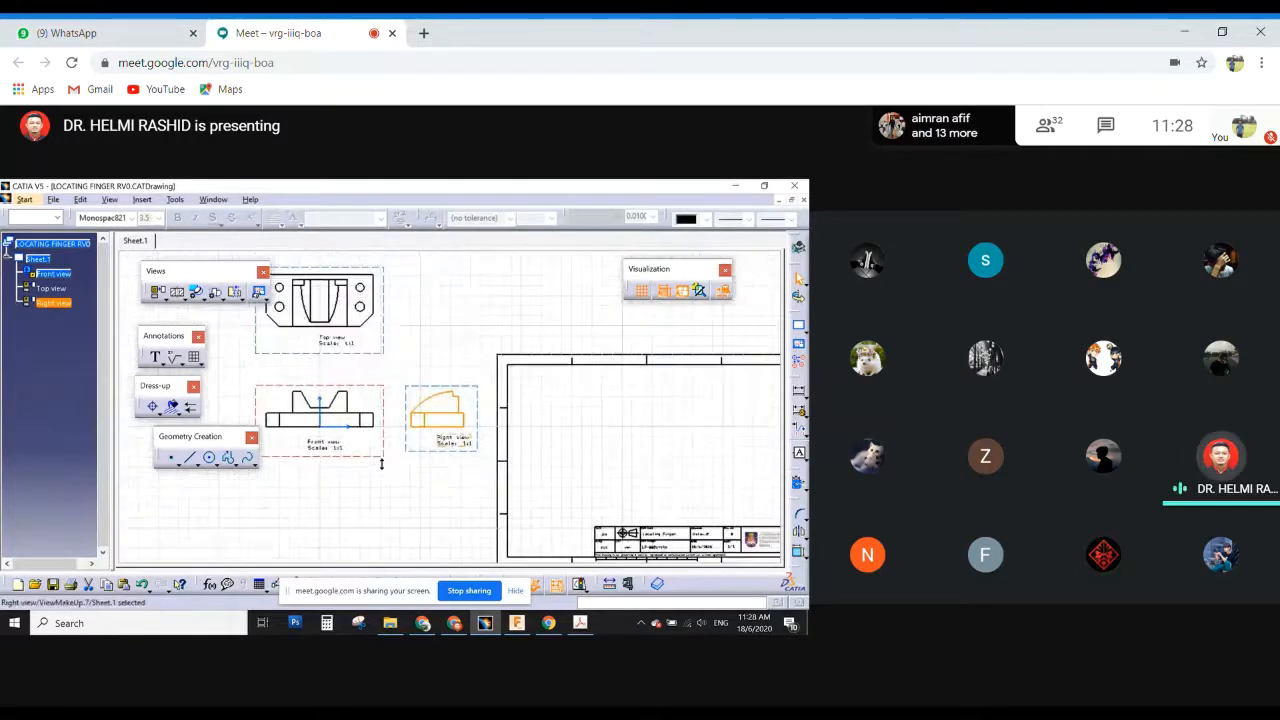
{"action": "left_click_drag", "start_coordinate": [367, 461], "coordinate": [637, 534]}
{"action": "middle_click_drag", "start_coordinate": [649, 503], "coordinate": [533, 498]}
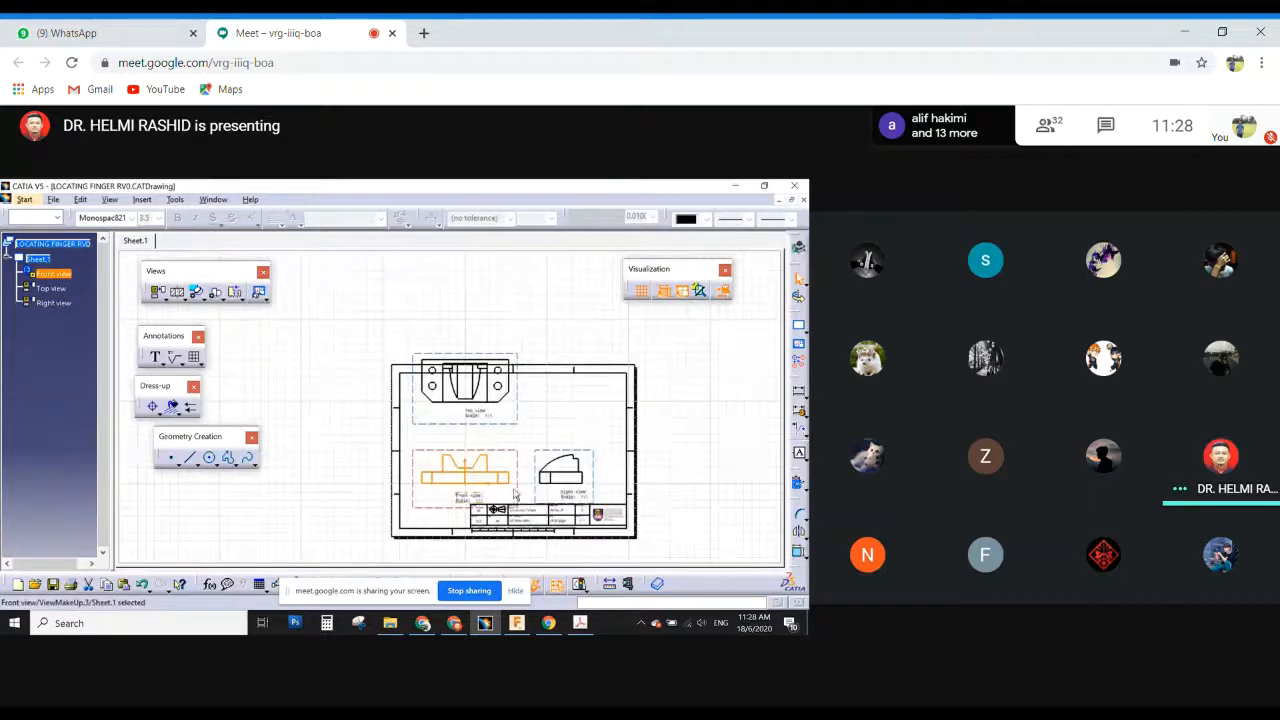
{"action": "left_click_drag", "start_coordinate": [515, 490], "coordinate": [528, 495]}
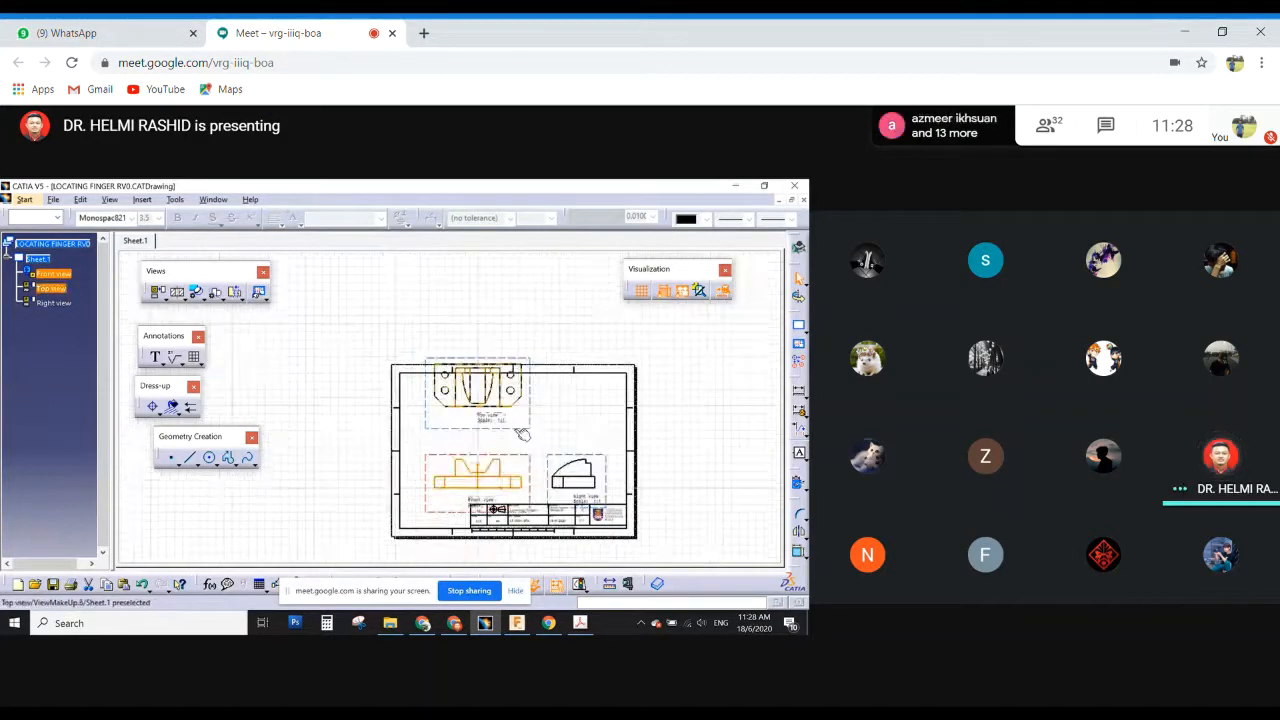
{"action": "mouse_move", "coordinate": [657, 466]}
{"action": "middle_mouse_down"}
{"action": "mouse_move", "coordinate": [618, 437]}
{"action": "mouse_move", "coordinate": [618, 371]}
{"action": "mouse_move", "coordinate": [547, 333]}
{"action": "middle_mouse_up"}
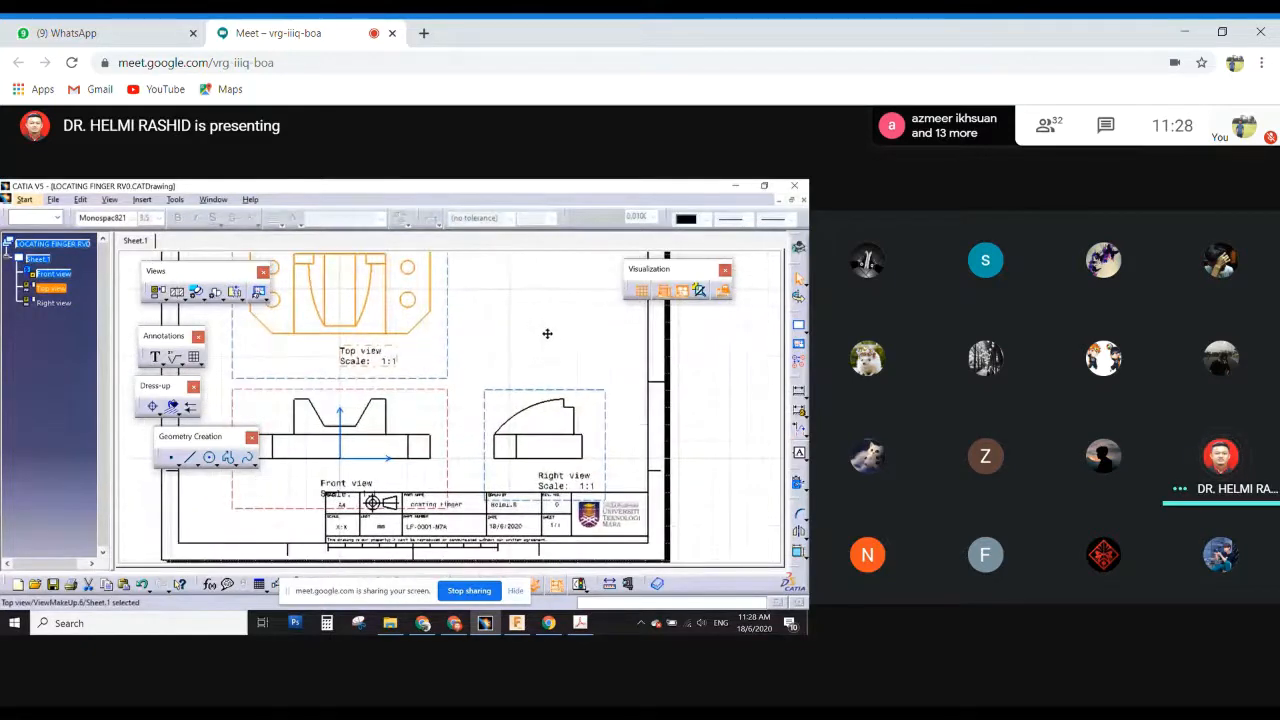
Move the name and scale captions of the front and right views up, clear of the title block.
{"action": "middle_click_drag", "start_coordinate": [500, 371], "coordinate": [583, 349]}
{"action": "left_click_drag", "start_coordinate": [445, 473], "coordinate": [443, 460]}
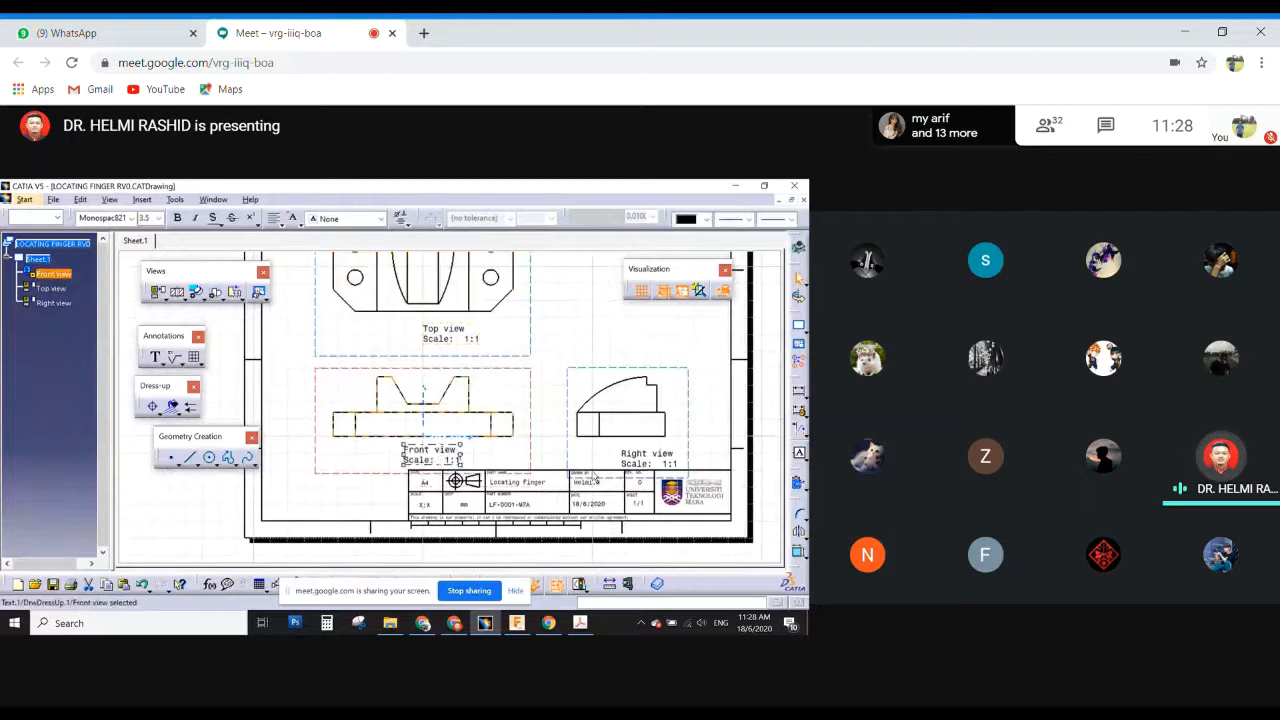
{"action": "left_click_drag", "start_coordinate": [623, 462], "coordinate": [620, 452]}
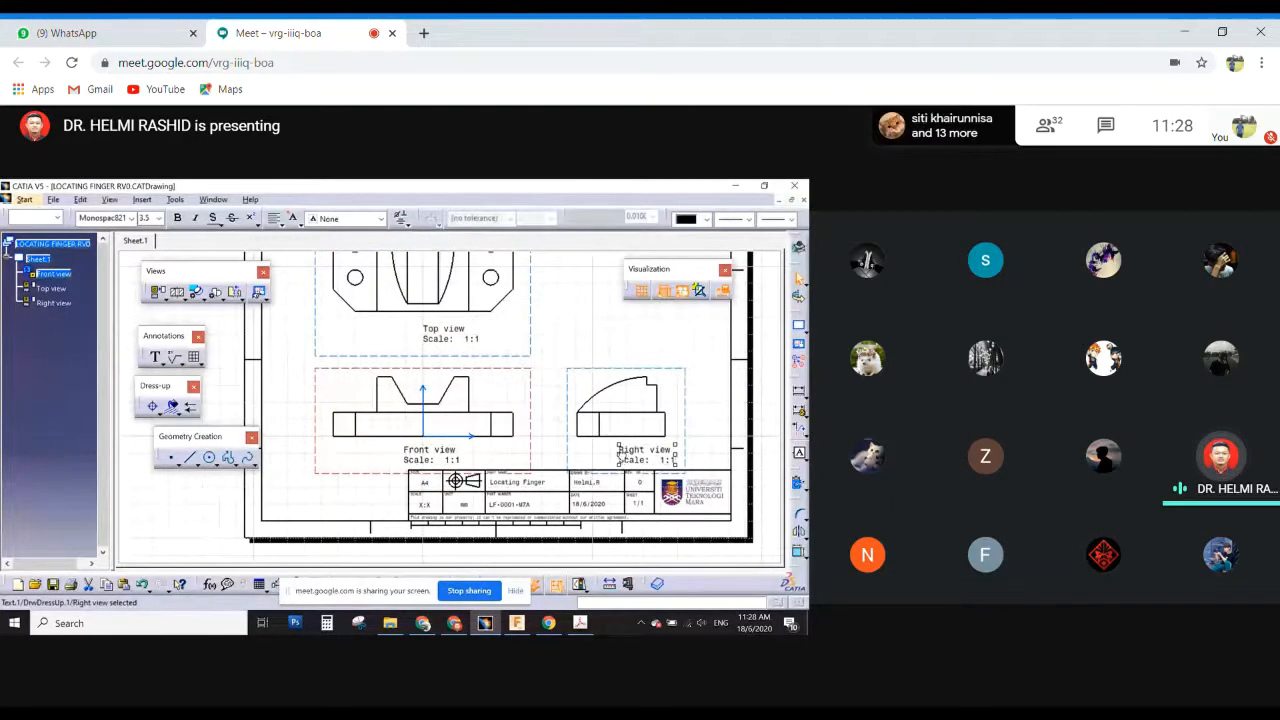
Move the views off the sheet to the left of the frame and compare their arrangement with the title block's projection symbol.
{"action": "middle_click_drag", "start_coordinate": [556, 351], "coordinate": [555, 434]}
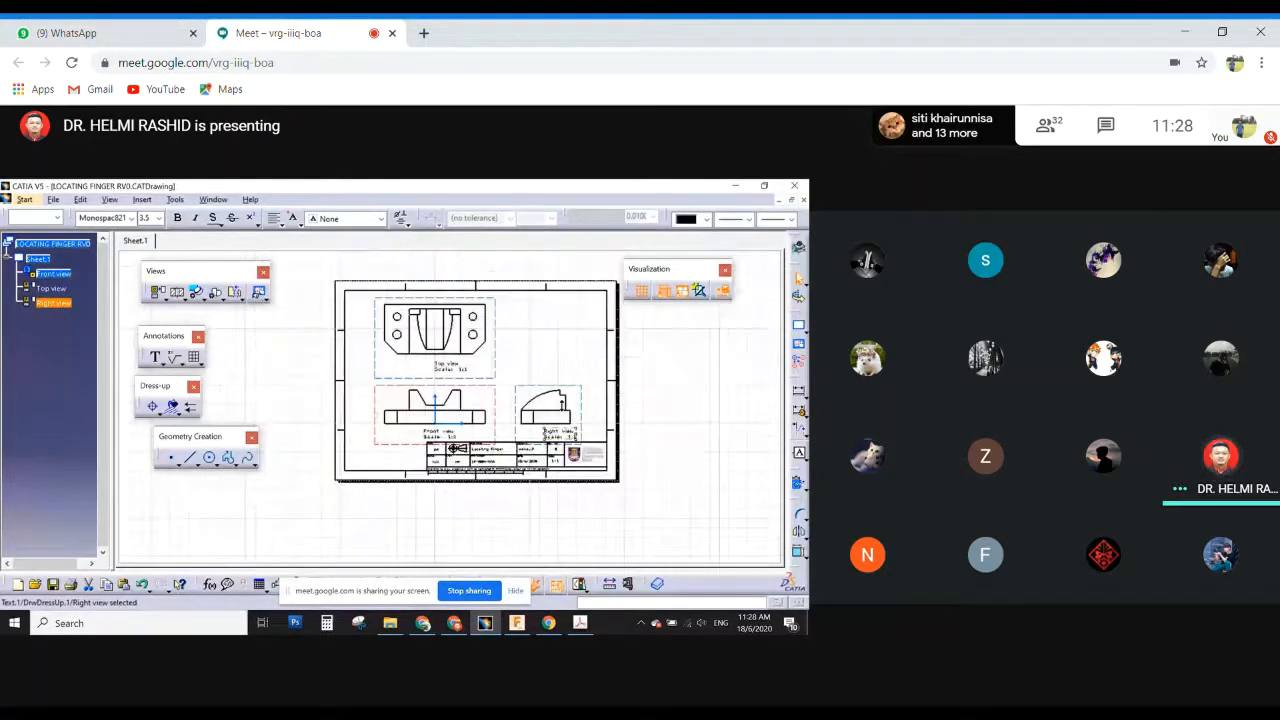
{"action": "mouse_move", "coordinate": [413, 434]}
{"action": "middle_mouse_down"}
{"action": "mouse_move", "coordinate": [534, 439]}
{"action": "mouse_move", "coordinate": [566, 426]}
{"action": "middle_mouse_up"}
{"action": "left_click_drag", "start_coordinate": [566, 442], "coordinate": [304, 444]}
{"action": "mouse_move", "coordinate": [361, 477]}
{"action": "middle_mouse_down"}
{"action": "mouse_move", "coordinate": [360, 411]}
{"action": "mouse_move", "coordinate": [459, 363]}
{"action": "mouse_move", "coordinate": [460, 411]}
{"action": "middle_mouse_up"}
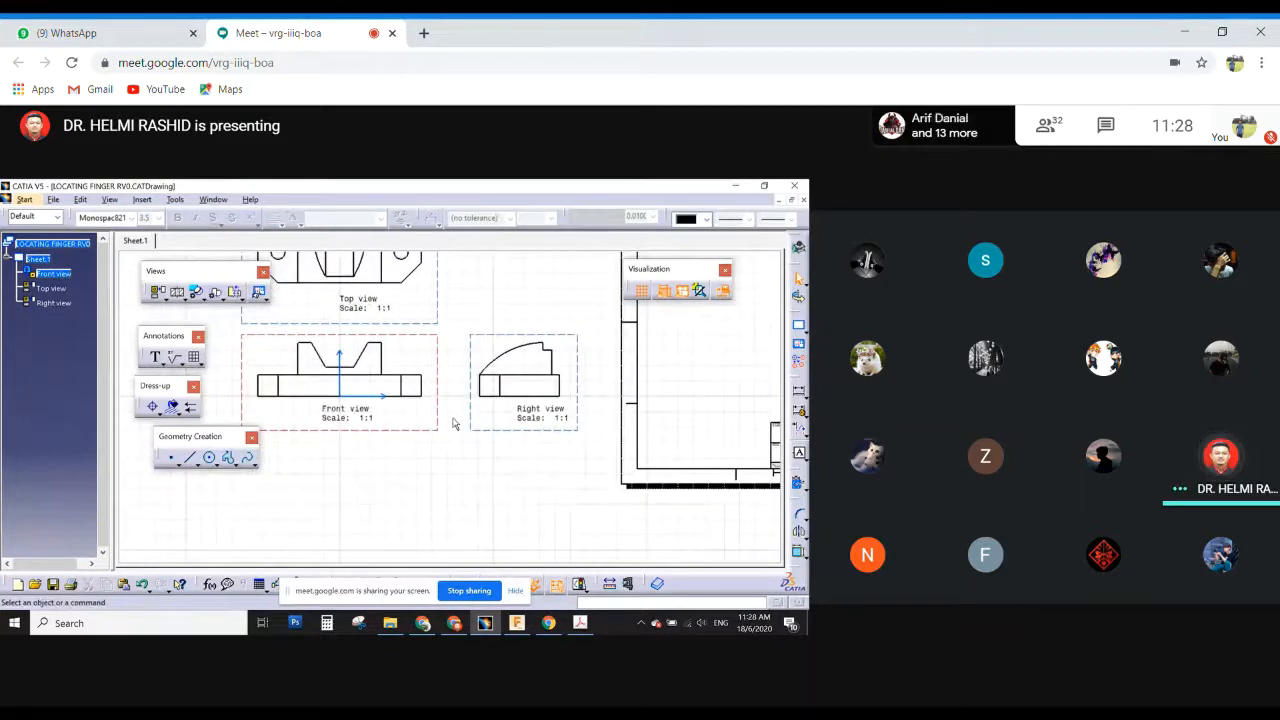
{"action": "mouse_move", "coordinate": [544, 440]}
{"action": "middle_mouse_down"}
{"action": "mouse_move", "coordinate": [420, 374]}
{"action": "mouse_move", "coordinate": [291, 391]}
{"action": "middle_mouse_up"}
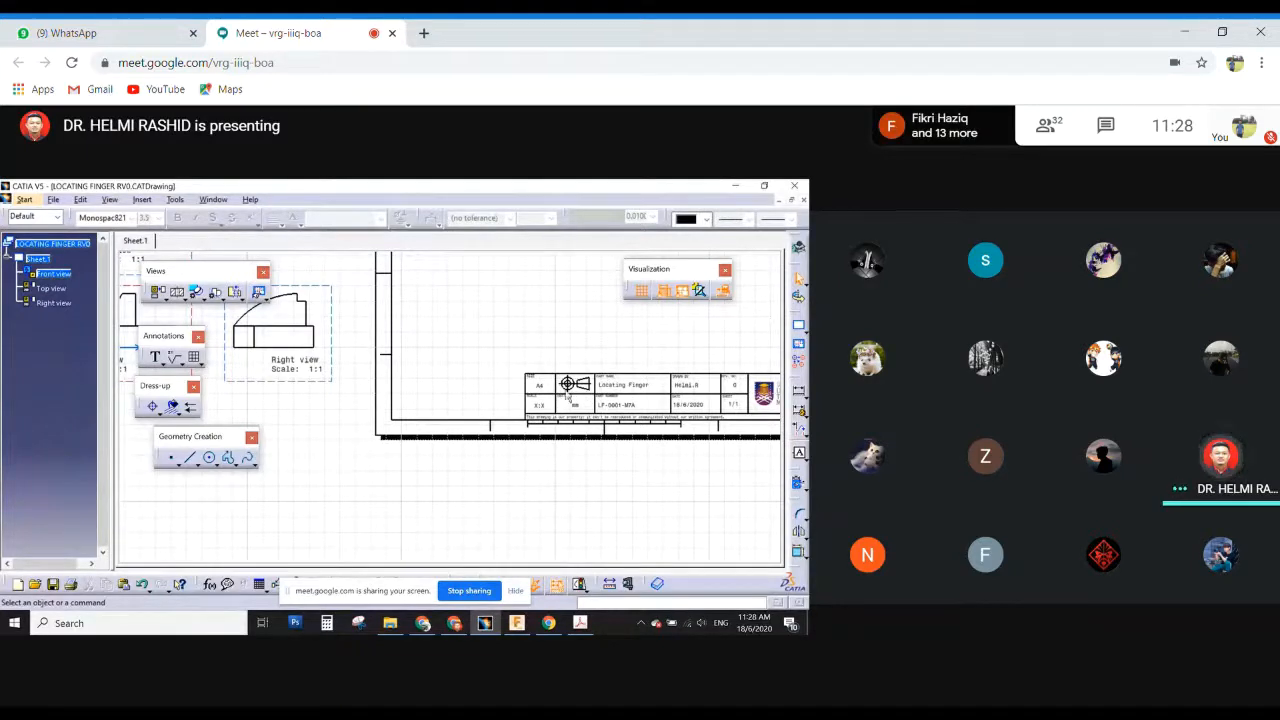
{"action": "mouse_move", "coordinate": [279, 444]}
{"action": "middle_mouse_down"}
{"action": "mouse_move", "coordinate": [534, 411]}
{"action": "mouse_move", "coordinate": [551, 527]}
{"action": "middle_mouse_up"}
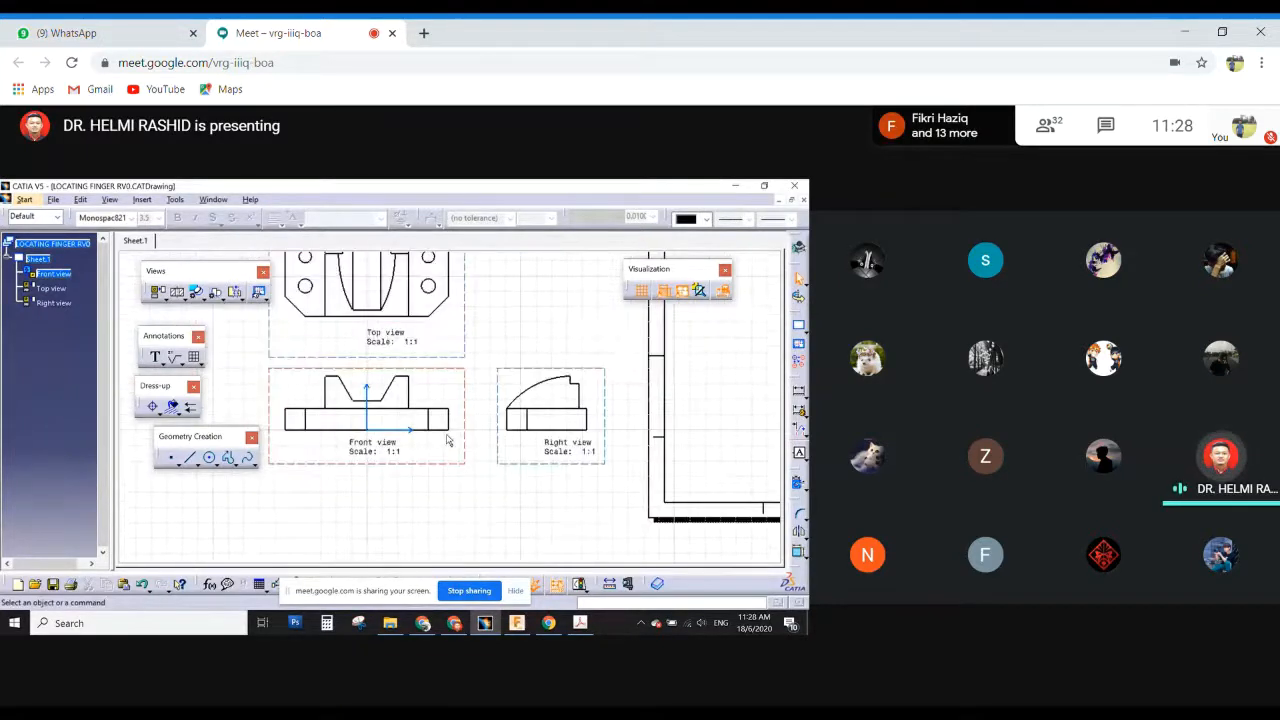
Remove the view name line from the front view's caption, keeping only its scale line.
{"action": "left_click", "coordinate": [371, 338]}
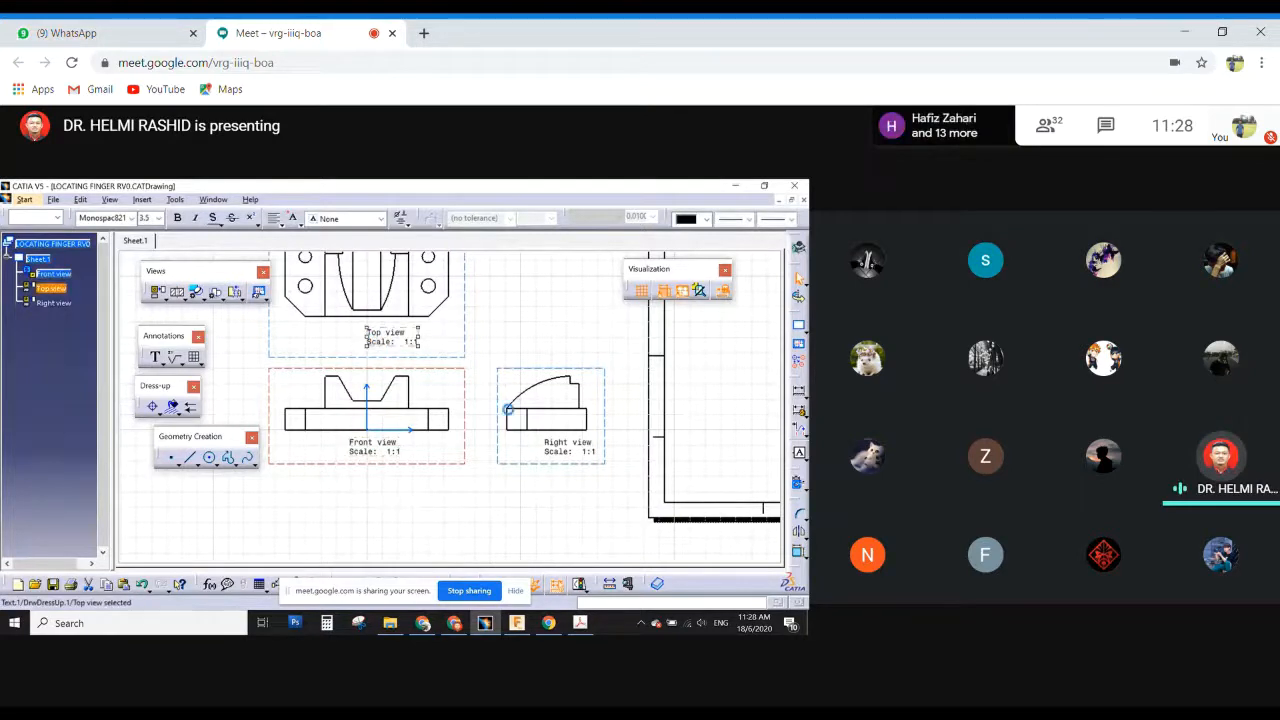
{"action": "left_click", "coordinate": [544, 440]}
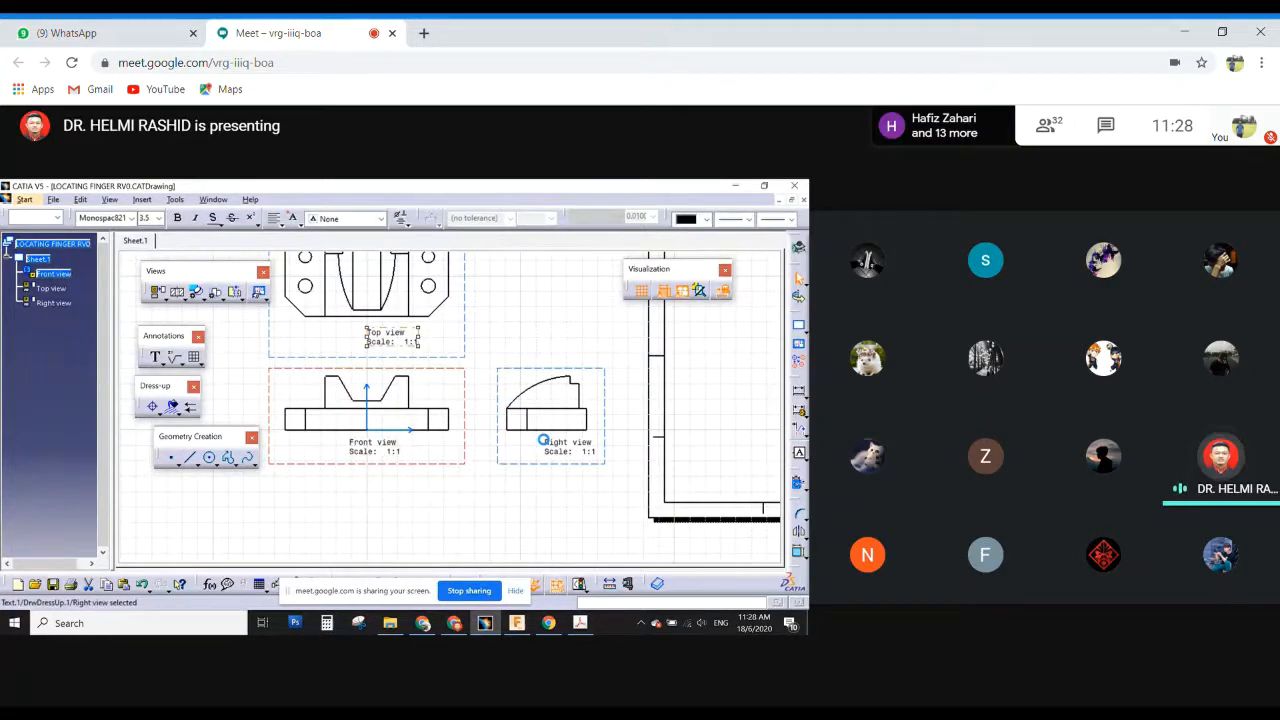
{"action": "double_click", "coordinate": [396, 448]}
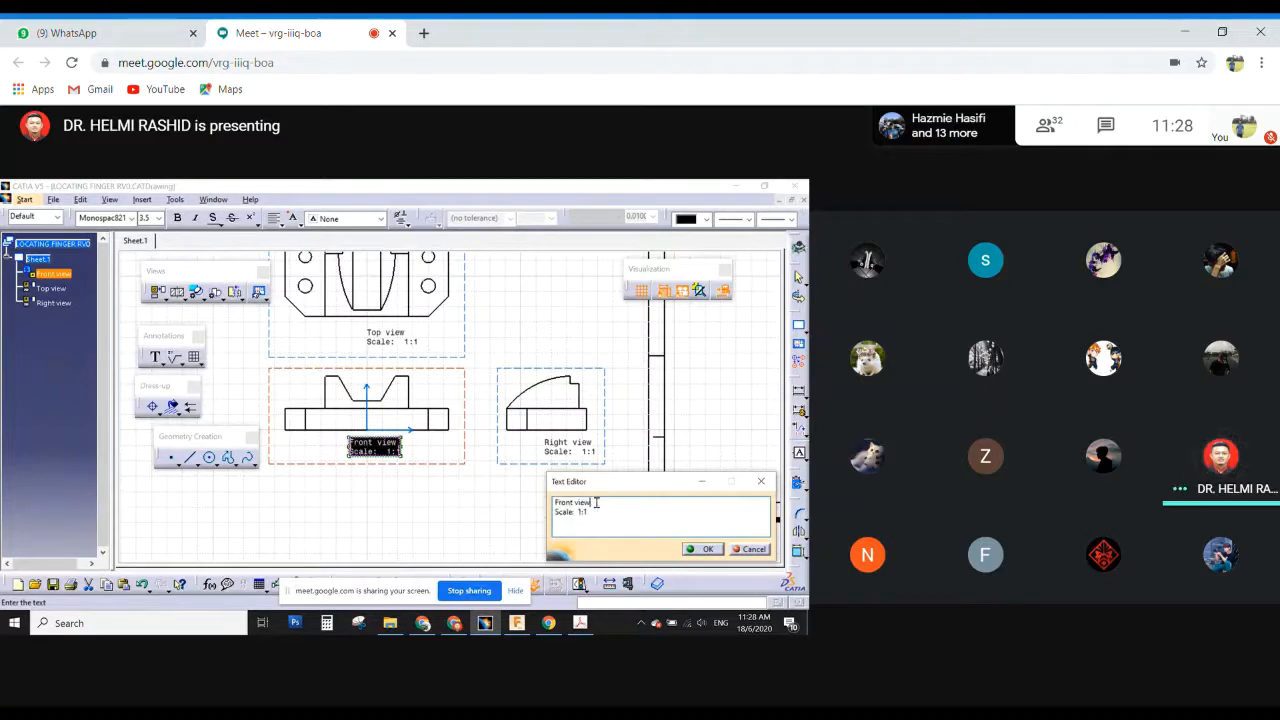
{"action": "left_click_drag", "start_coordinate": [596, 502], "coordinate": [519, 505]}
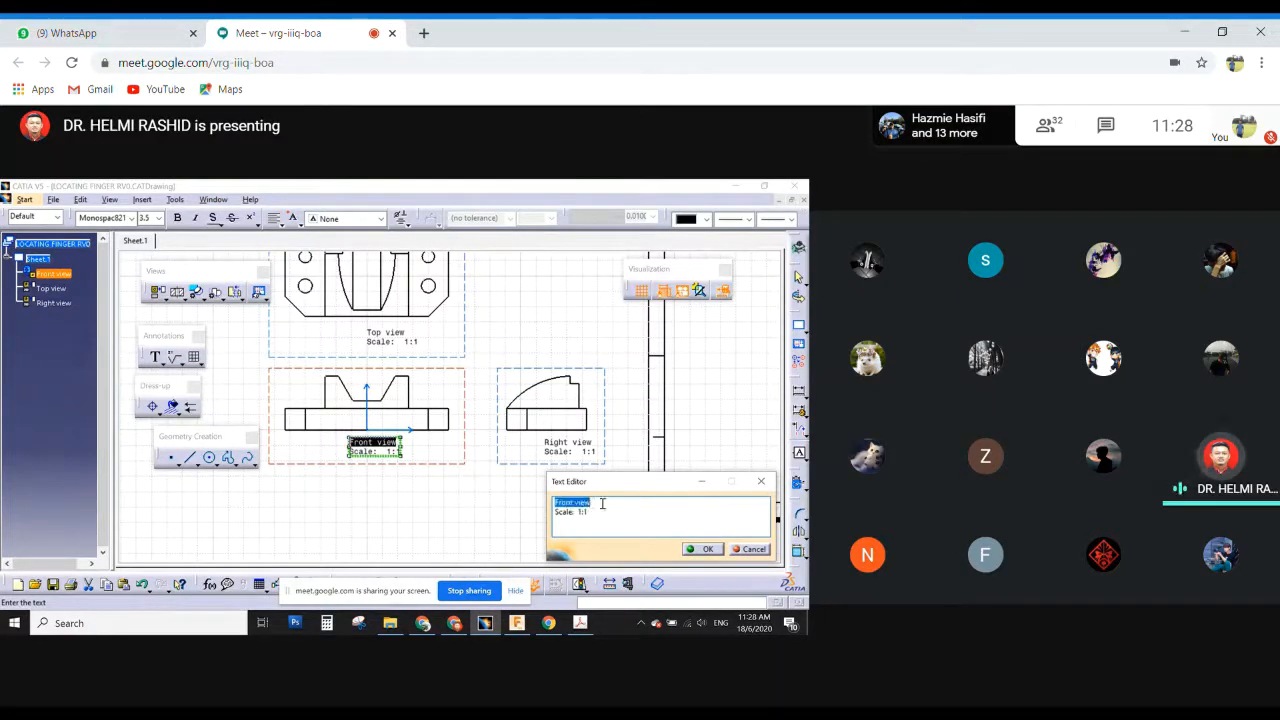
{"action": "key", "text": "BackSpace"}
{"action": "key", "text": "Delete"}
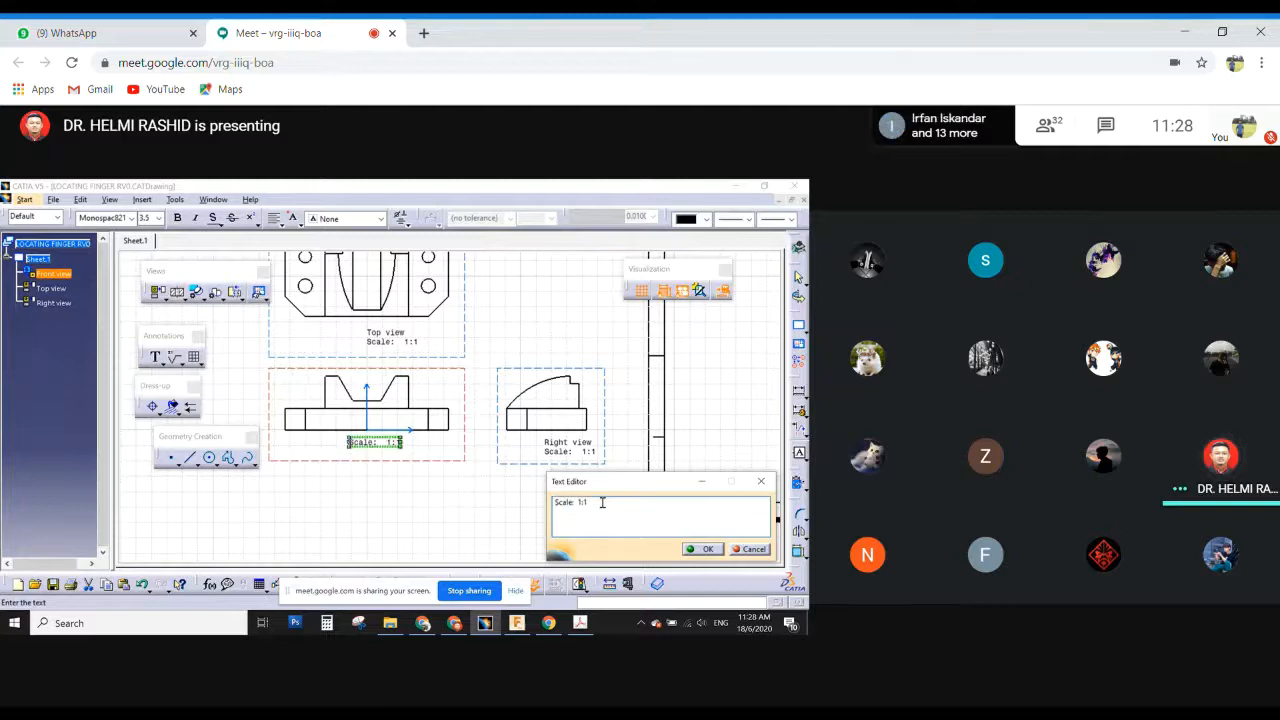
Delete the "Top view" line from the top view's caption so that only the scale line stays.
{"action": "double_click", "coordinate": [373, 337]}
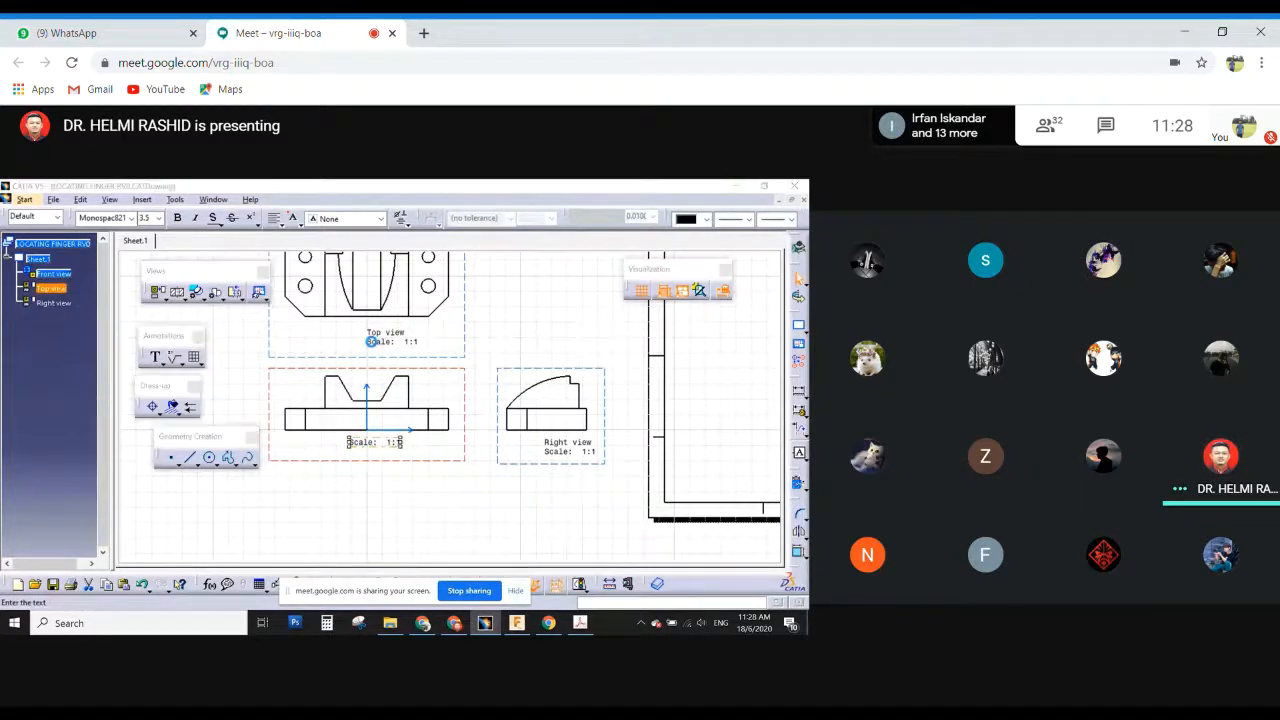
{"action": "left_click_drag", "start_coordinate": [584, 502], "coordinate": [552, 502]}
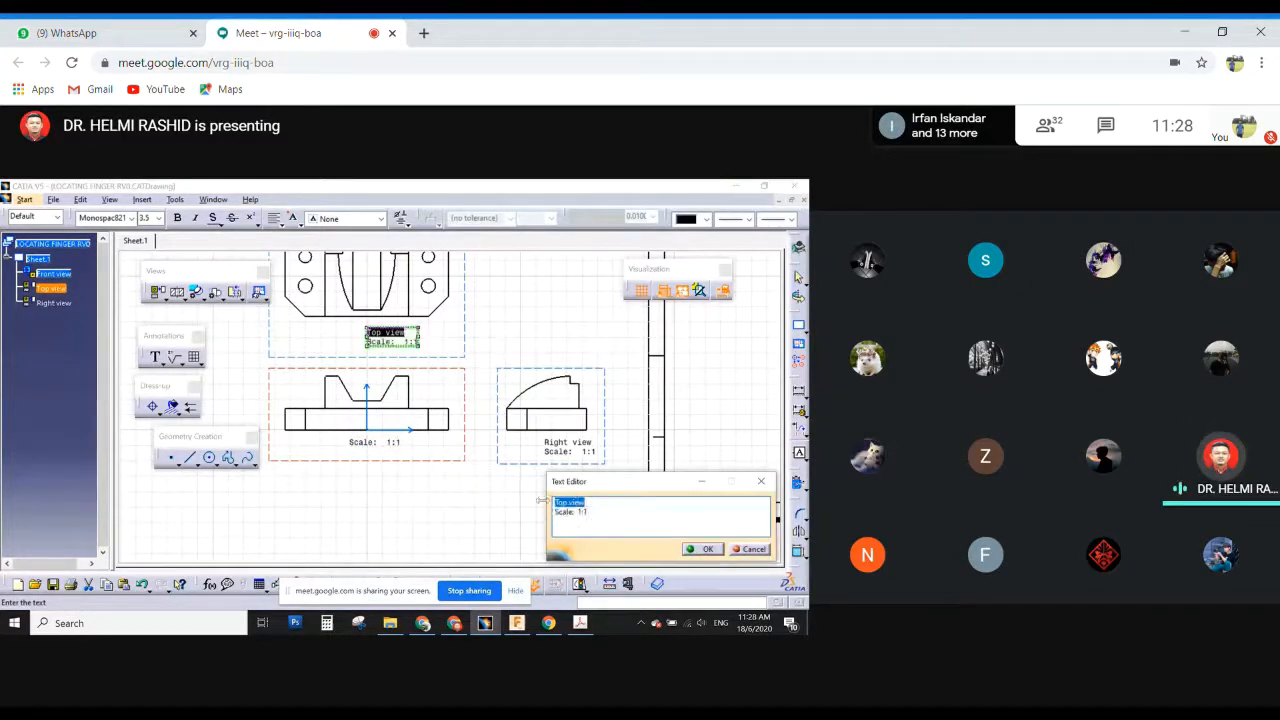
{"action": "key", "text": "Delete"}
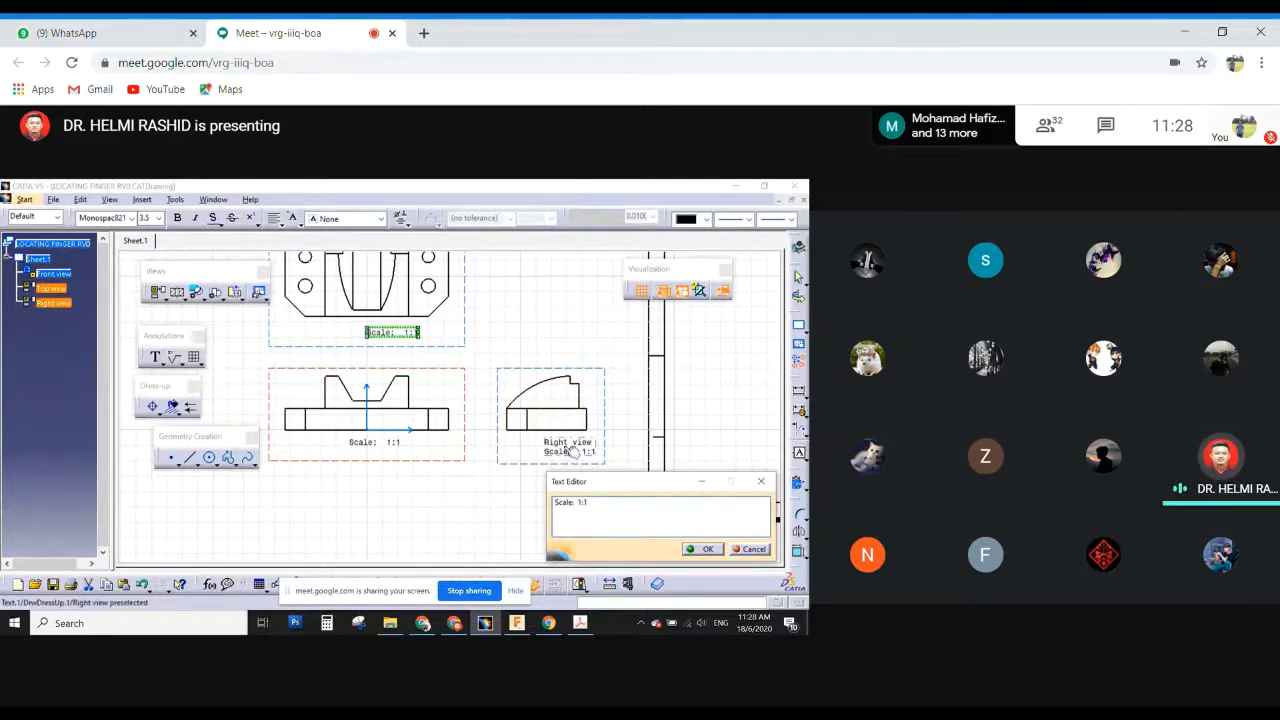
{"action": "left_click", "coordinate": [703, 549]}
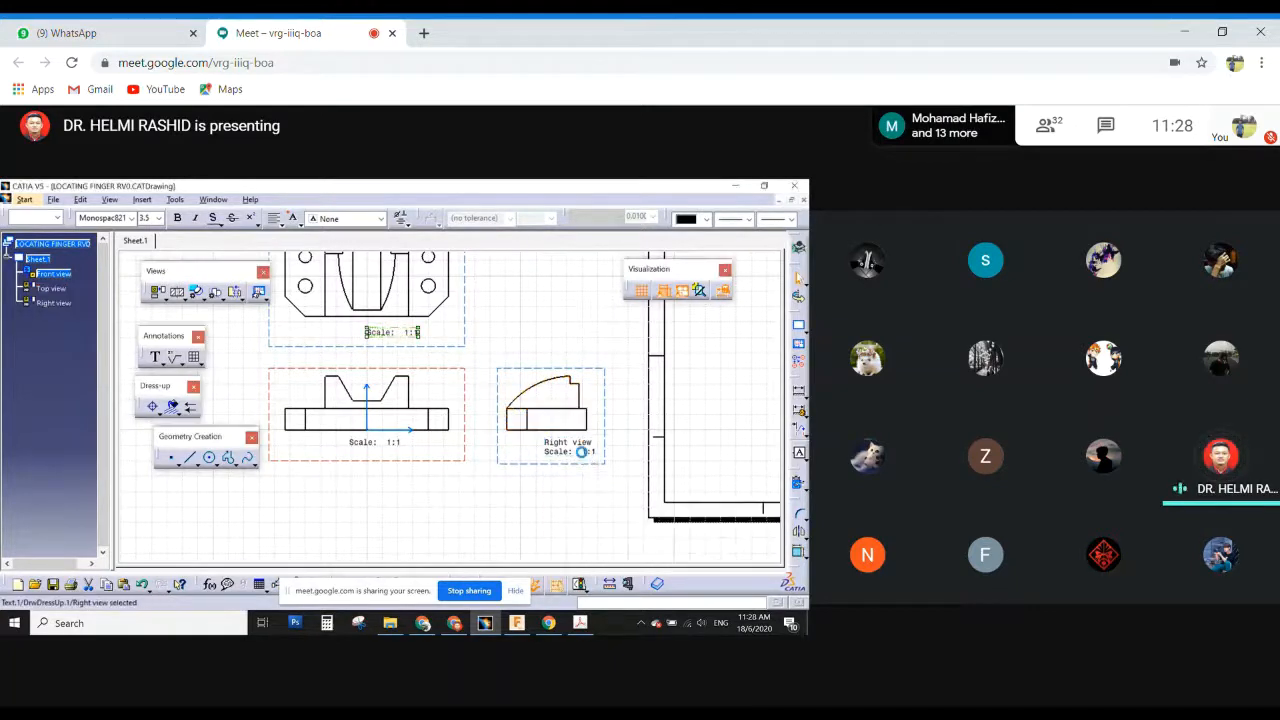
Delete the "Right view" line from the right view's caption, leaving only its scale text.
{"action": "double_click", "coordinate": [589, 452]}
{"action": "left_click", "coordinate": [593, 502]}
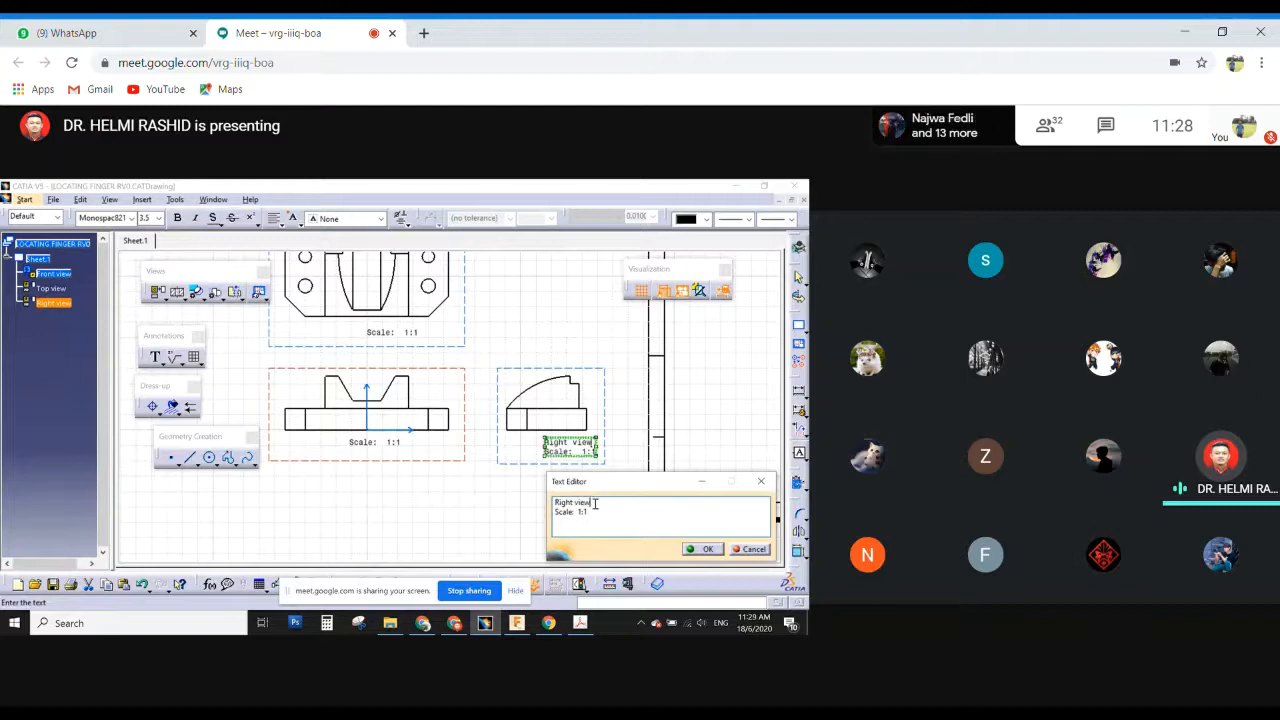
{"action": "left_click_drag", "start_coordinate": [547, 498], "coordinate": [545, 510]}
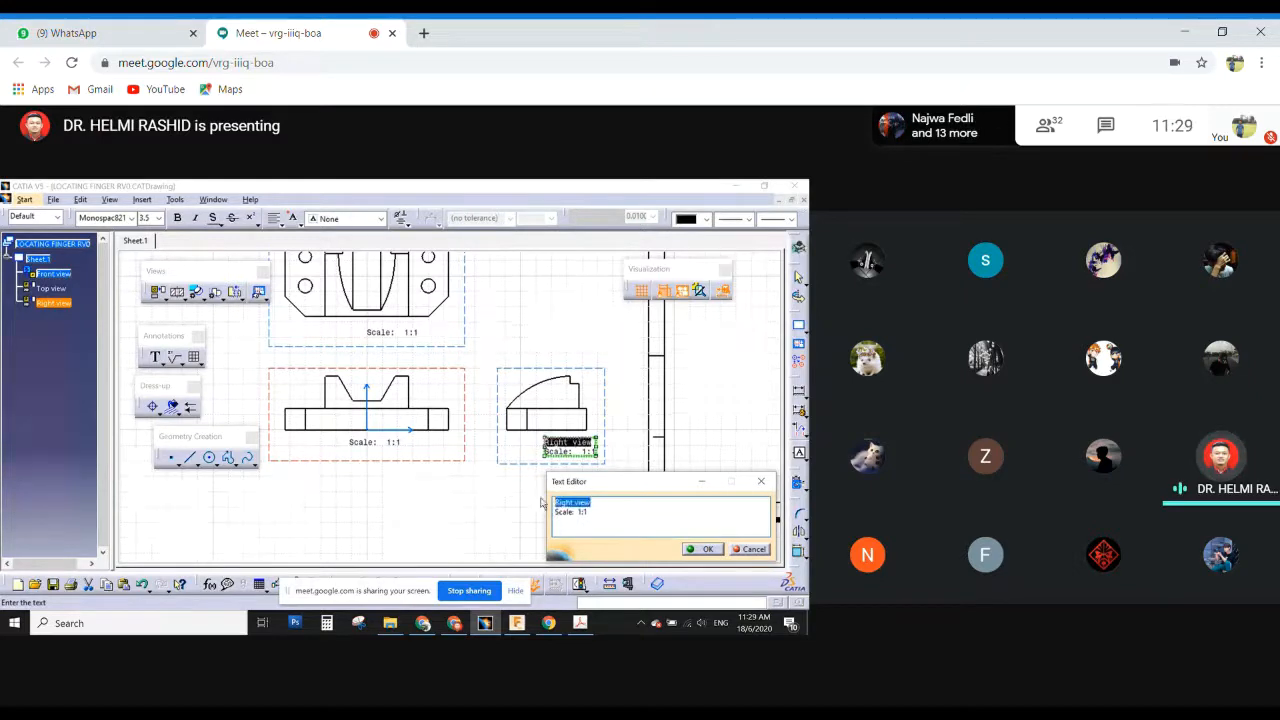
{"action": "key", "text": "BackSpace"}
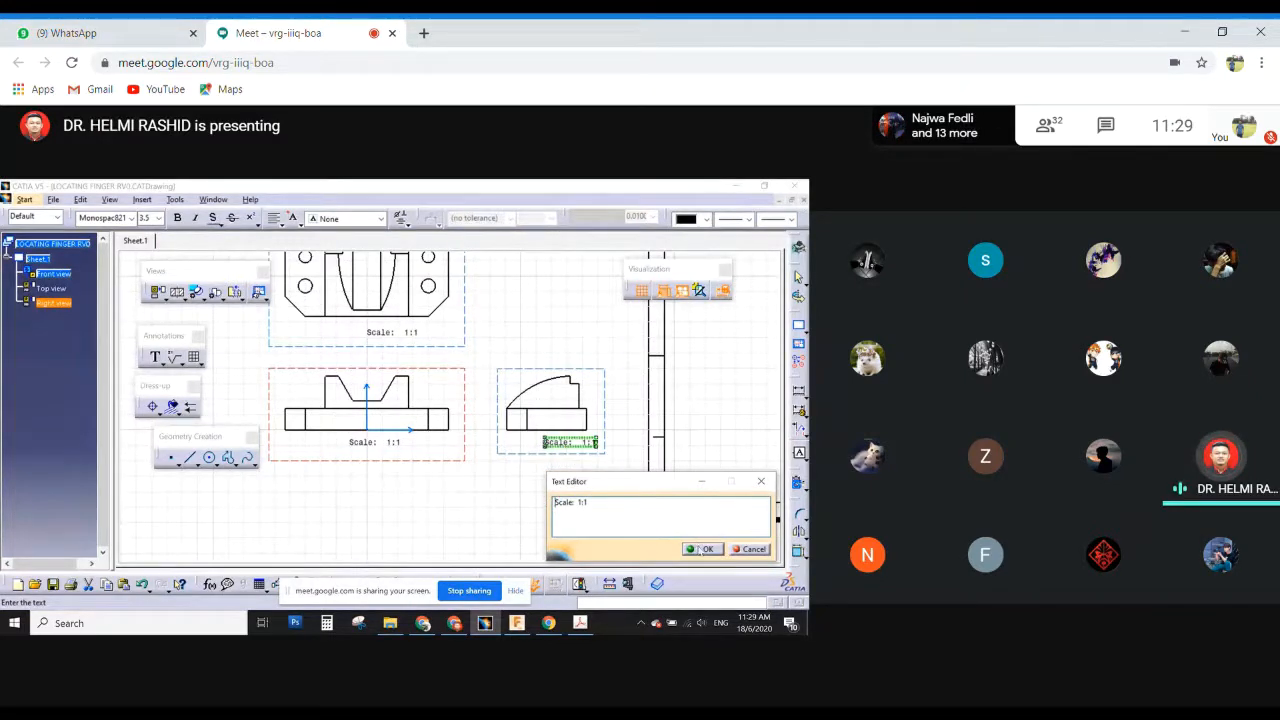
{"action": "left_click", "coordinate": [701, 548]}
Set the front view's scale to 1:2 in its view properties.
{"action": "scroll", "coordinate": [486, 494], "scroll_direction": "down", "scroll_amount": 2}
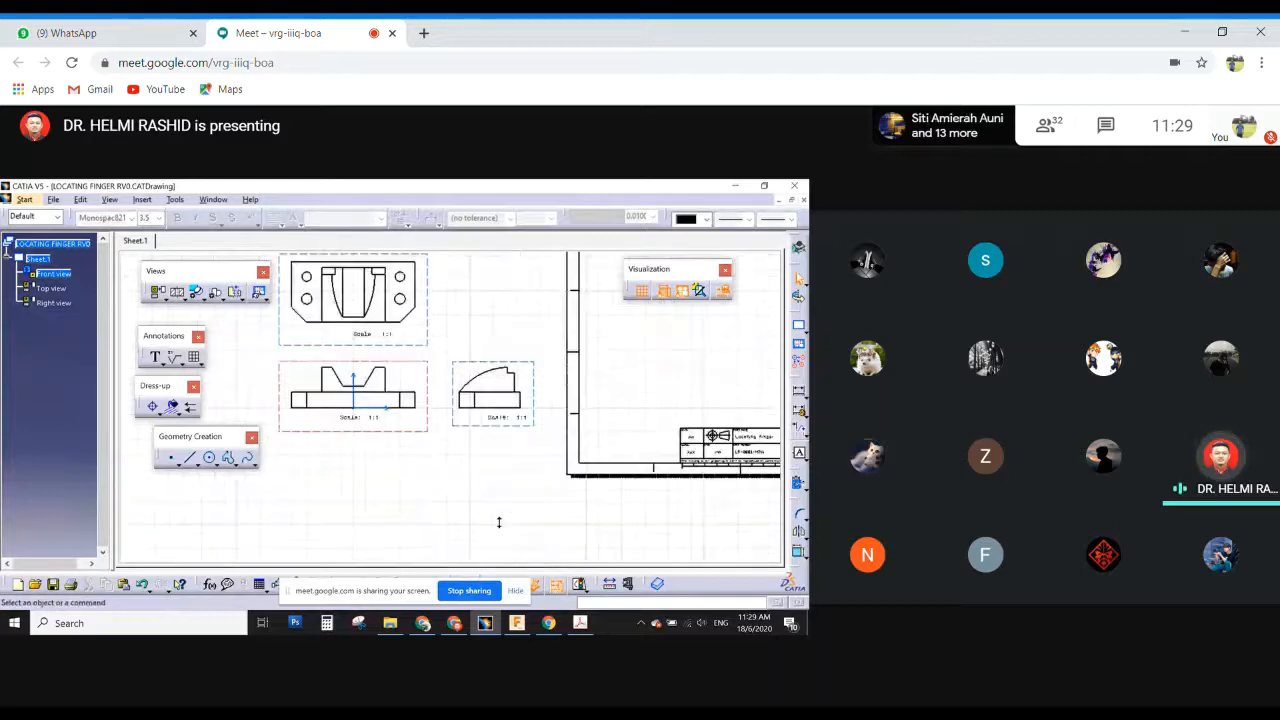
{"action": "middle_click_drag", "start_coordinate": [500, 523], "coordinate": [513, 427]}
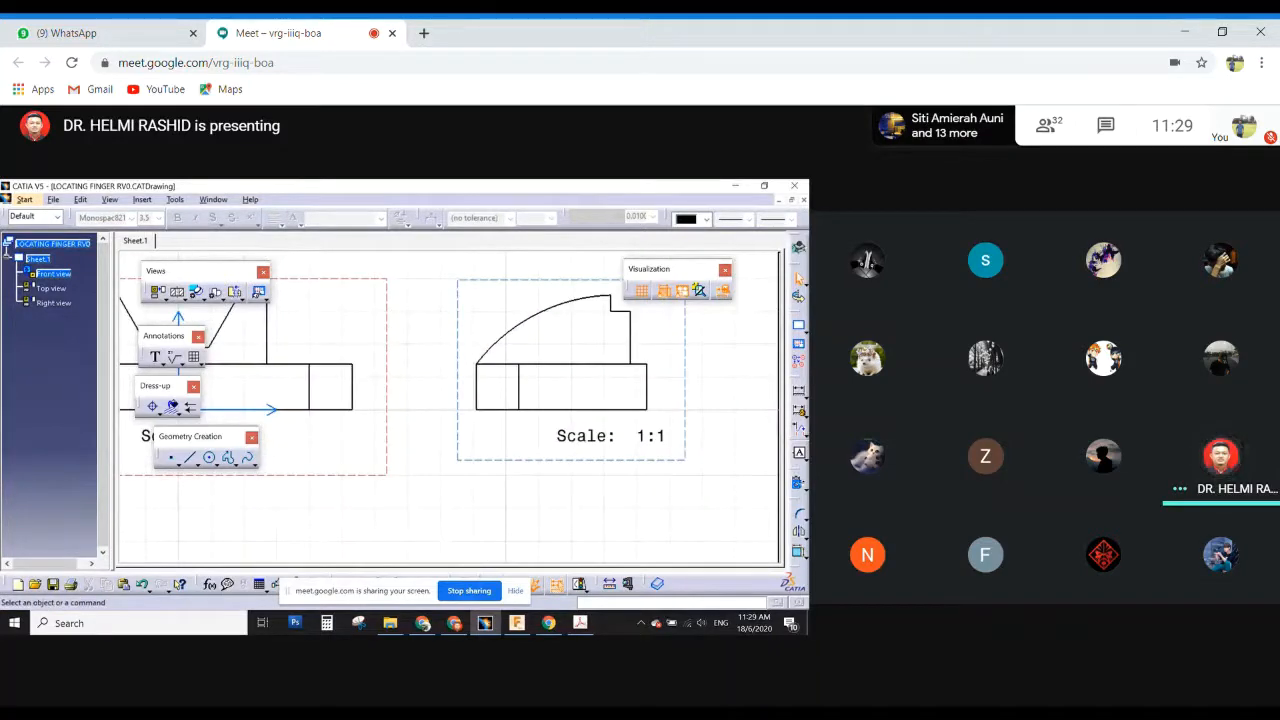
{"action": "mouse_move", "coordinate": [430, 339]}
{"action": "middle_mouse_down"}
{"action": "mouse_move", "coordinate": [449, 294]}
{"action": "mouse_move", "coordinate": [434, 466]}
{"action": "mouse_move", "coordinate": [421, 421]}
{"action": "middle_mouse_up"}
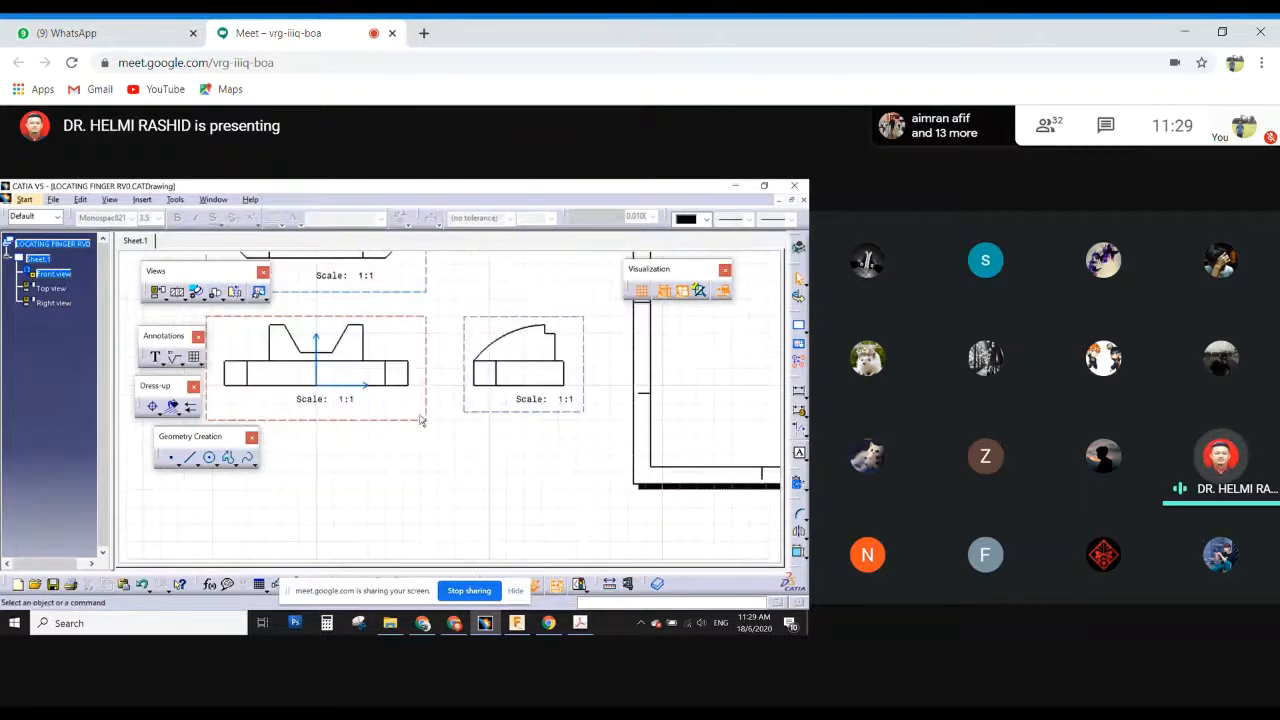
{"action": "left_click", "coordinate": [345, 275]}
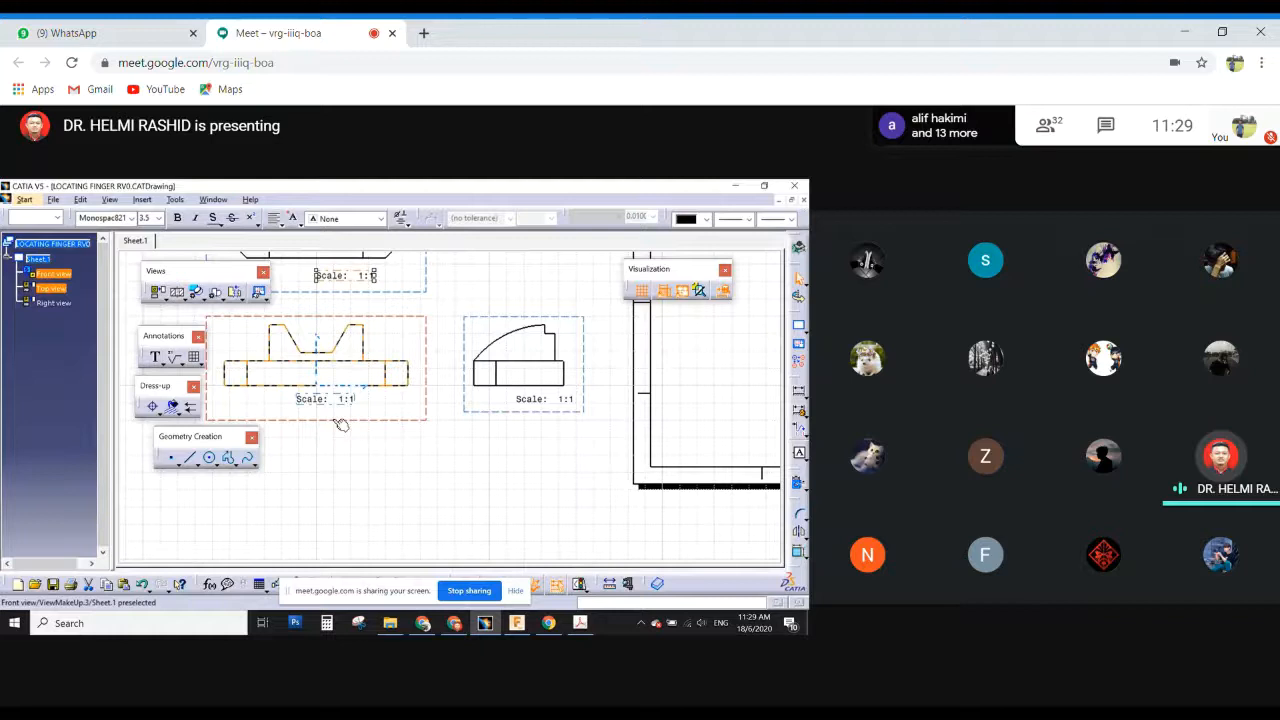
{"action": "middle_click_drag", "start_coordinate": [510, 372], "coordinate": [546, 413]}
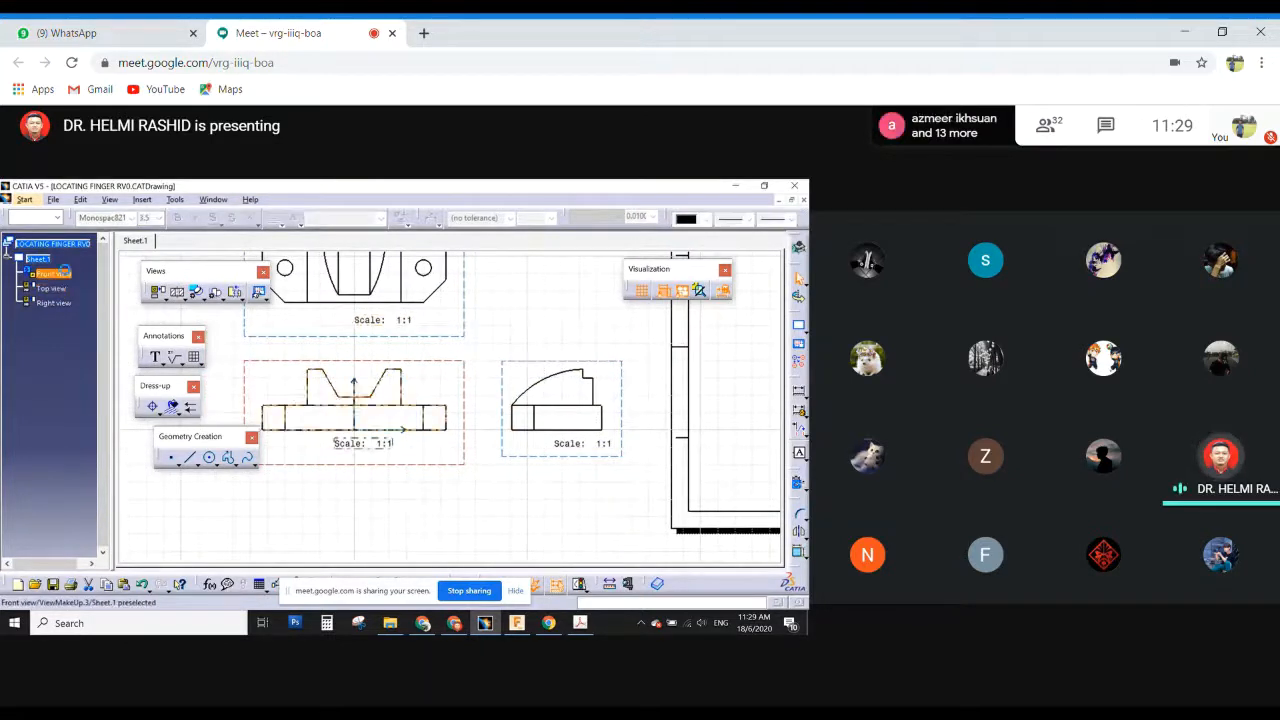
{"action": "right_click", "coordinate": [64, 273]}
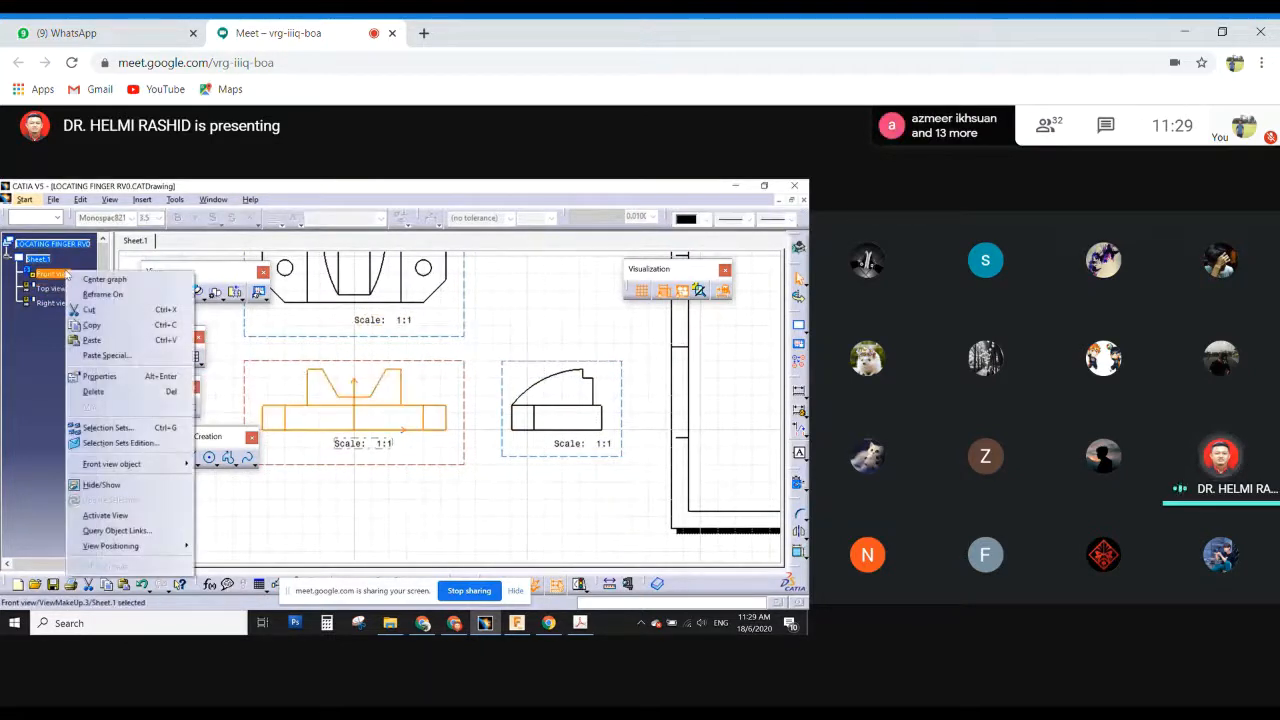
{"action": "left_click", "coordinate": [99, 376]}
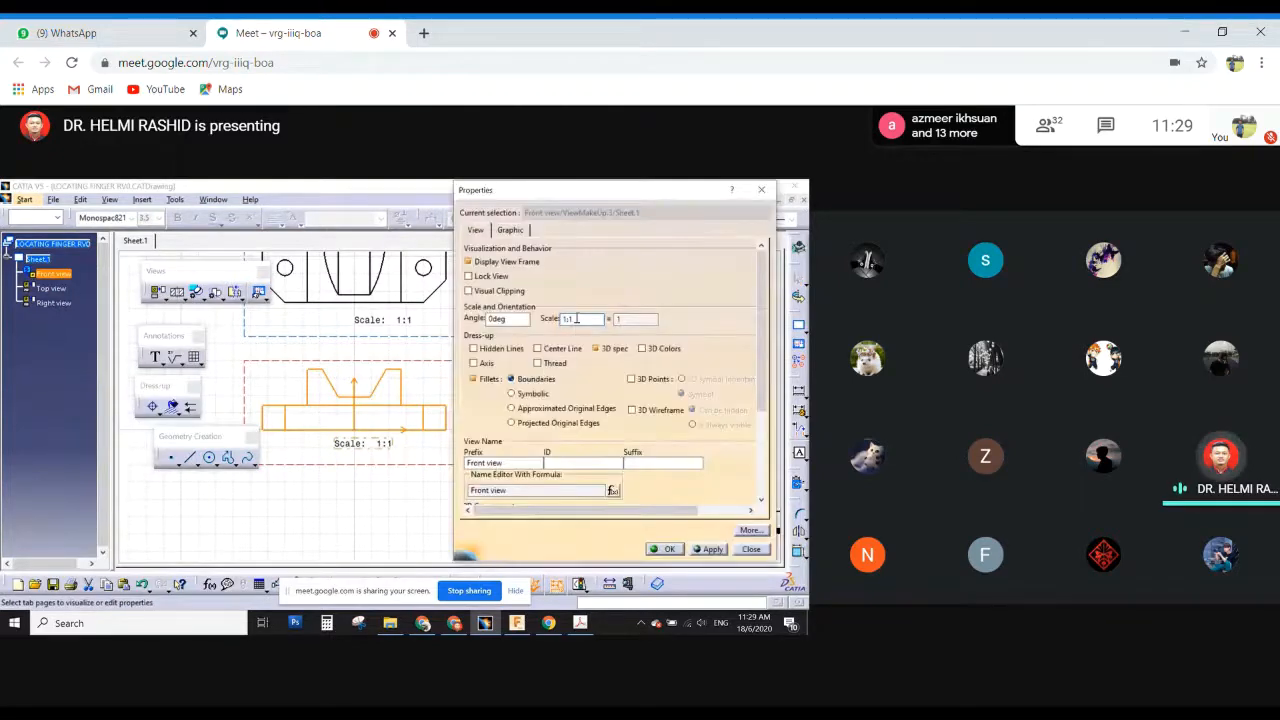
{"action": "key", "text": "BackSpace"}
{"action": "type", "text": "2"}
{"action": "key", "text": "Return"}
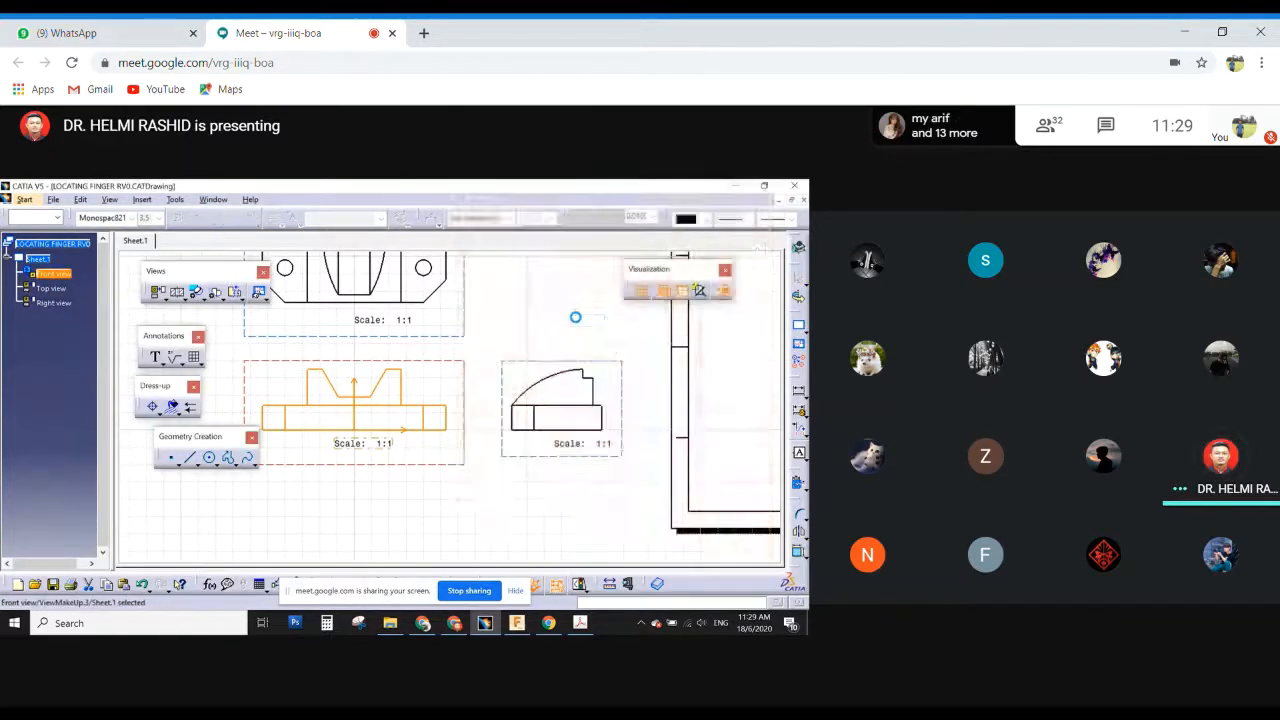
Change the right view's scale to 1:2 in its view properties.
{"action": "left_click", "coordinate": [400, 320]}
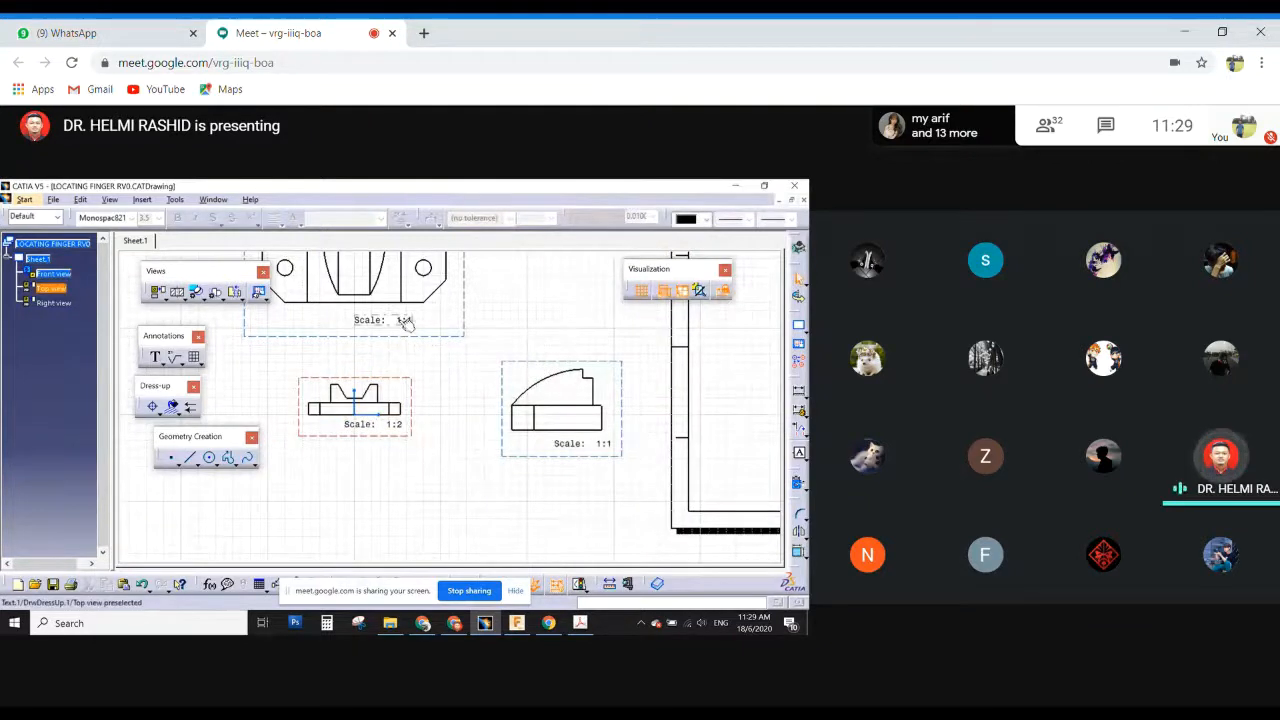
{"action": "left_click", "coordinate": [583, 443]}
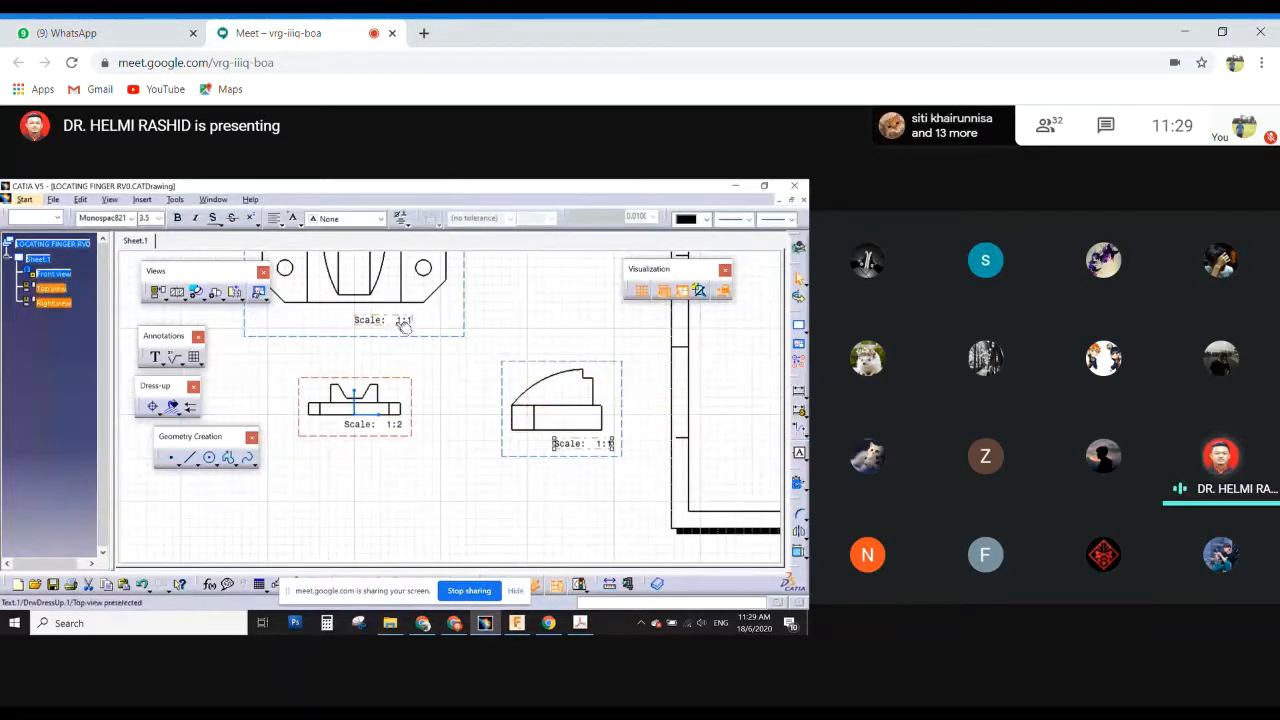
{"action": "left_click", "coordinate": [58, 287]}
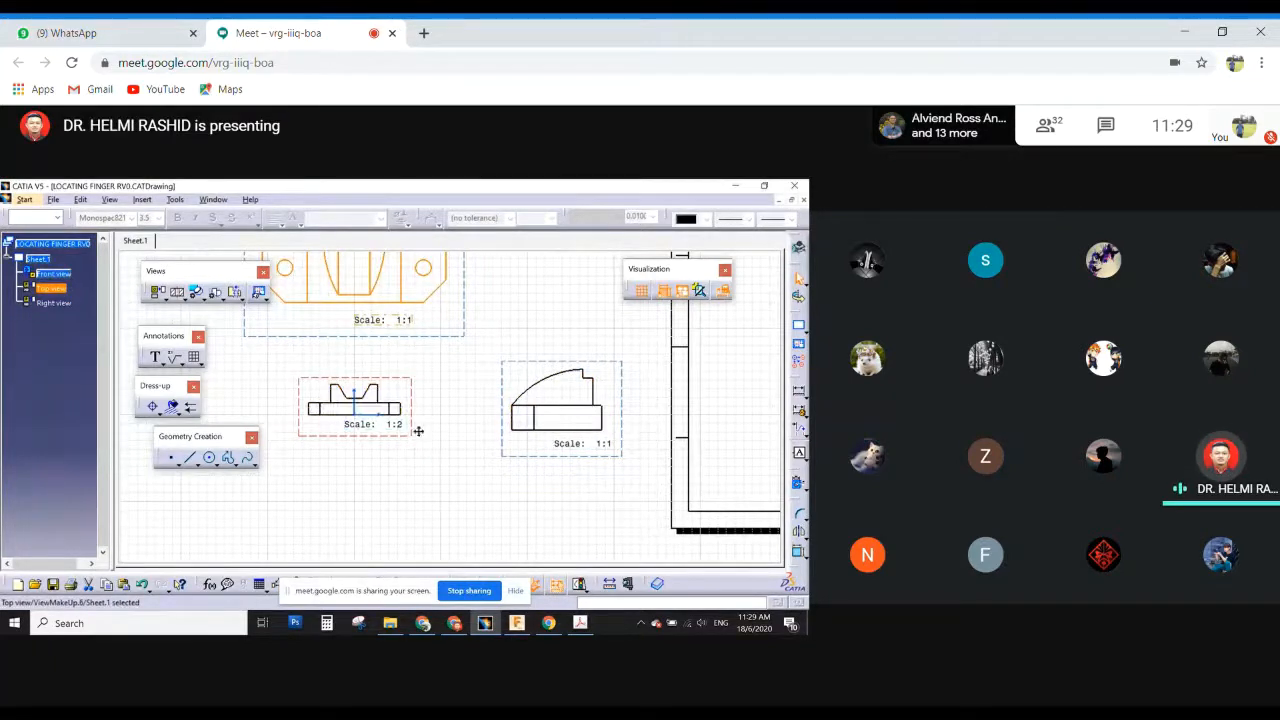
{"action": "middle_click_drag", "start_coordinate": [417, 431], "coordinate": [433, 483]}
{"action": "left_click", "coordinate": [425, 372]}
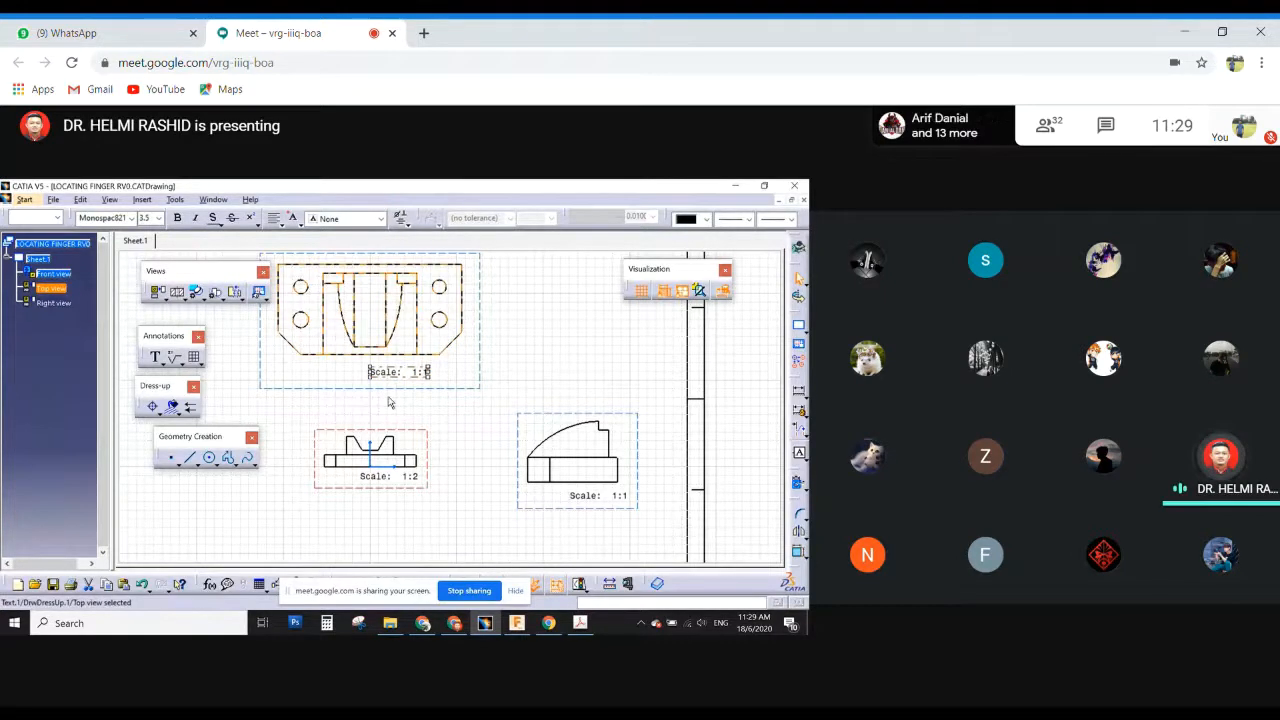
{"action": "right_click", "coordinate": [54, 302]}
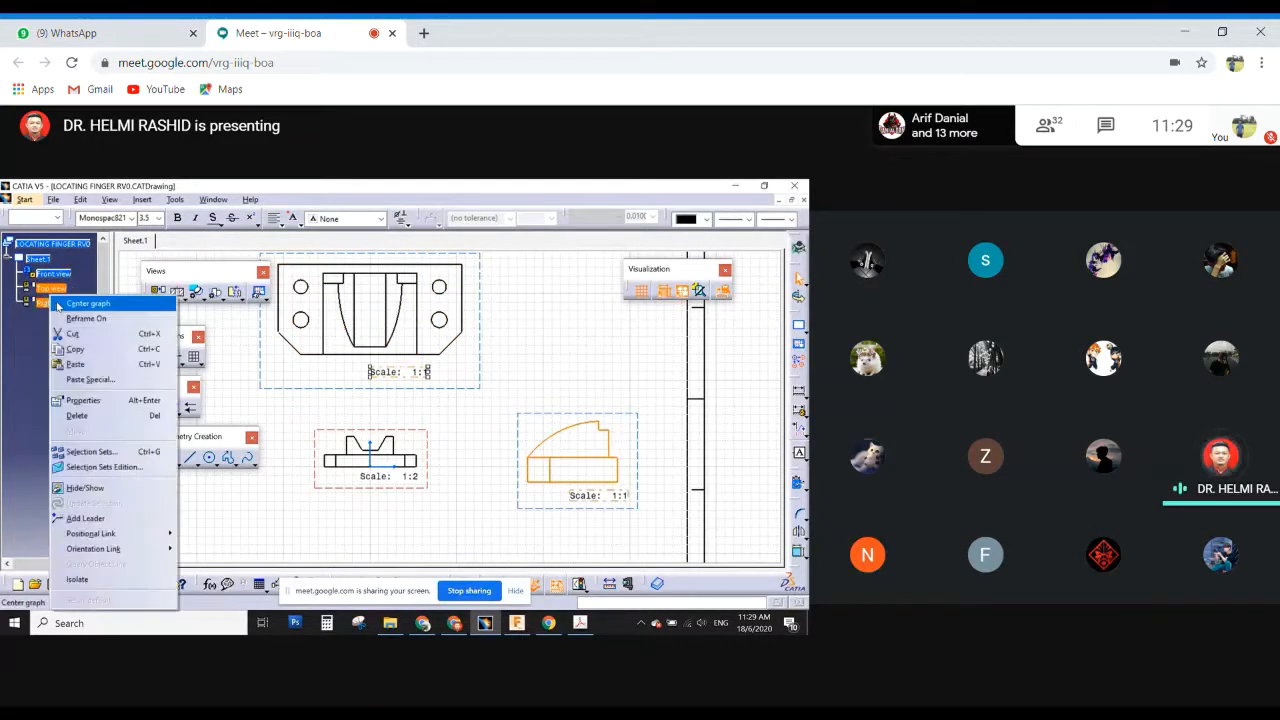
{"action": "left_click", "coordinate": [83, 400]}
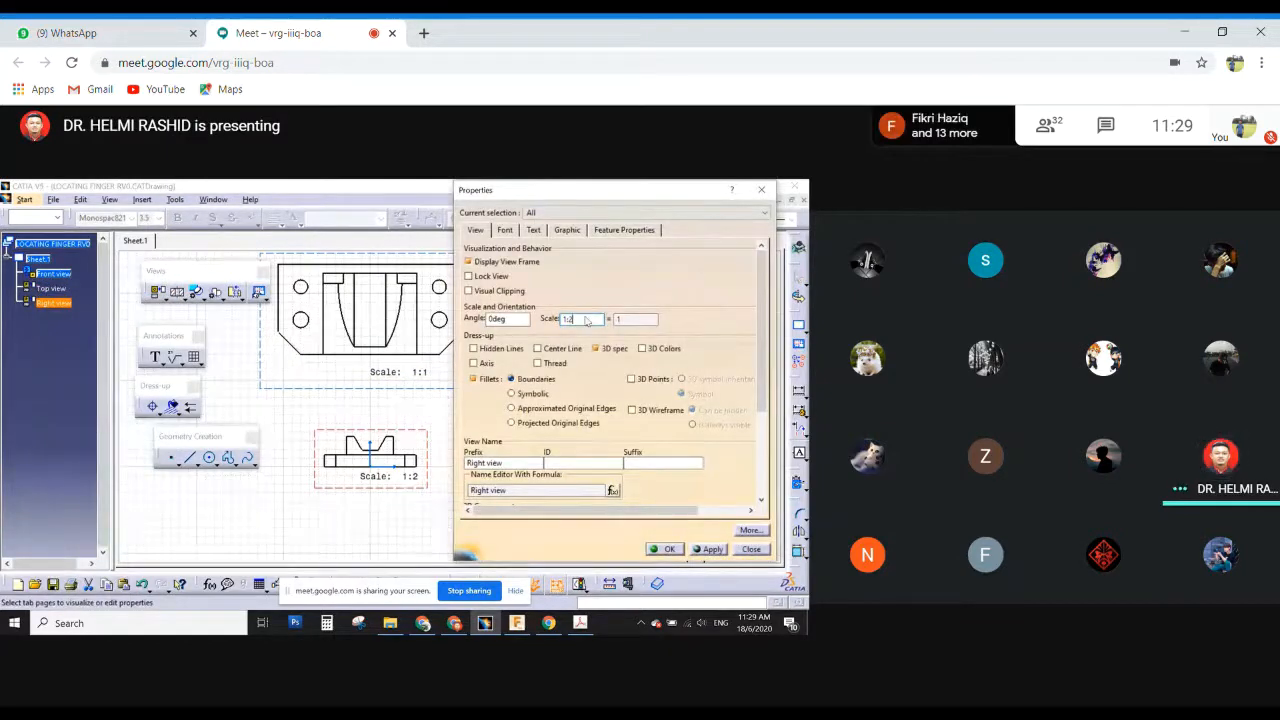
{"action": "key", "text": "Return"}
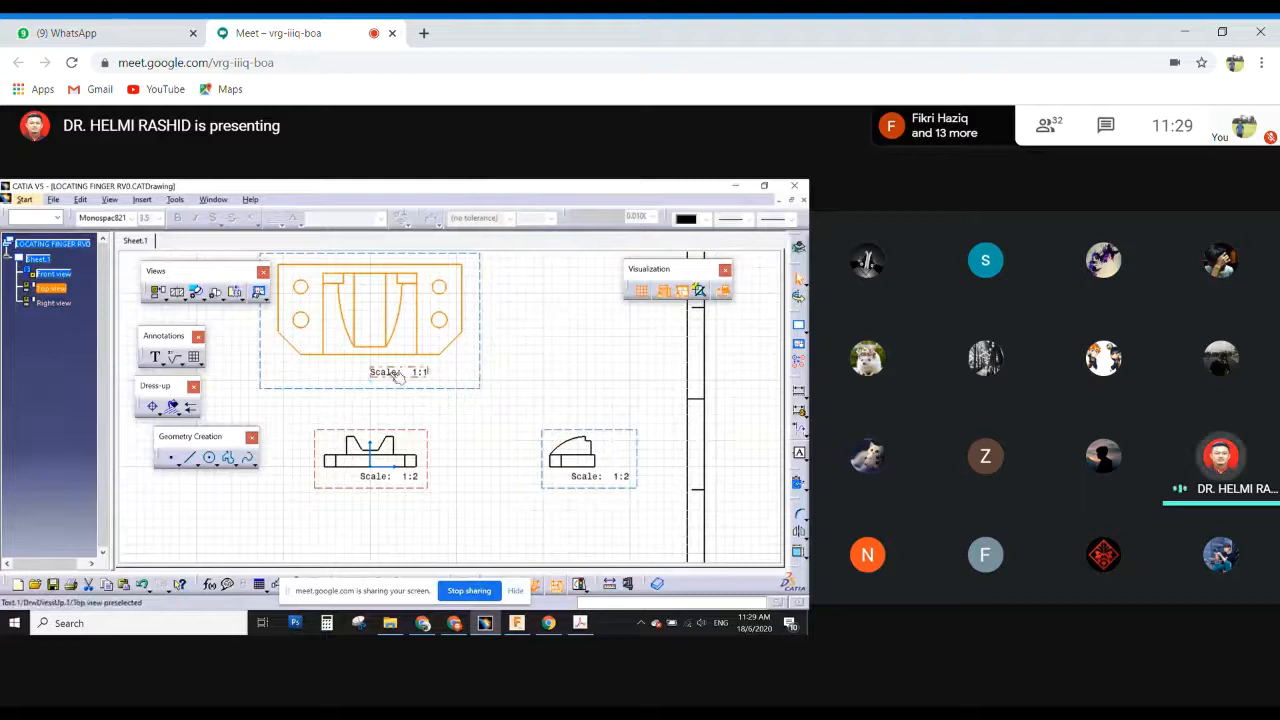
Set the top view's scale to 1:2 to match the other two views.
{"action": "left_click", "coordinate": [384, 371]}
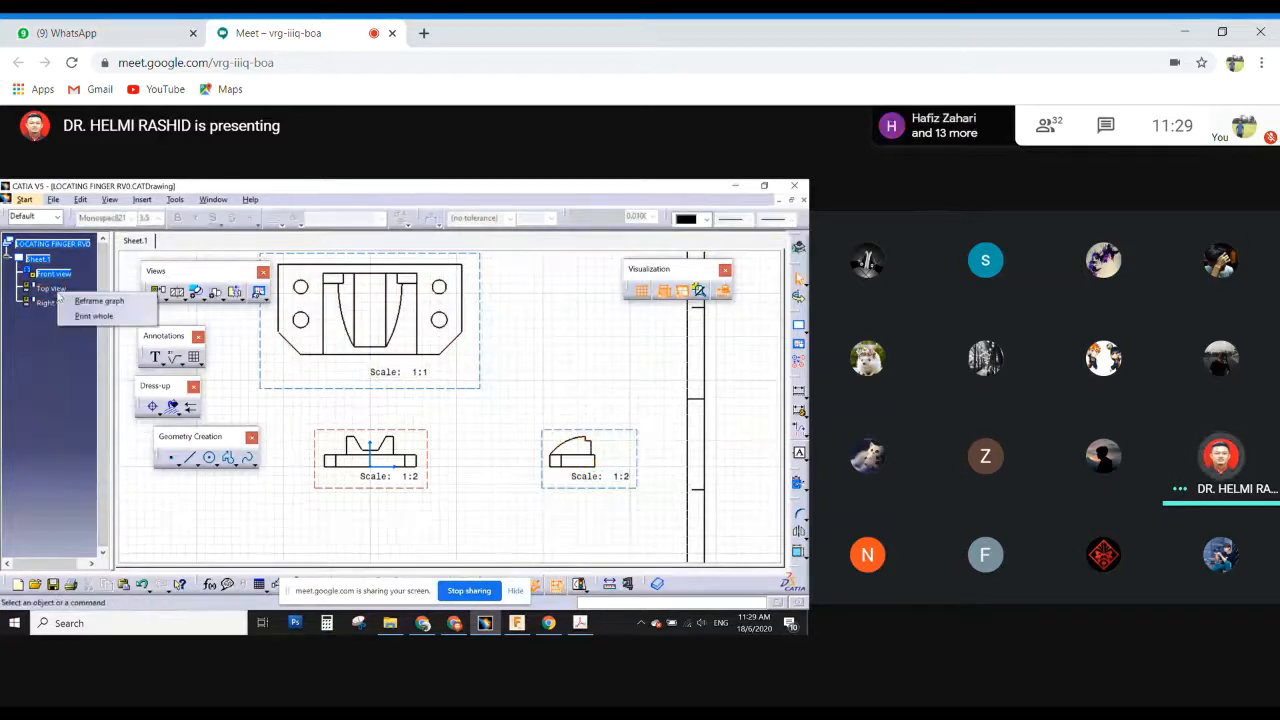
{"action": "left_click", "coordinate": [48, 287]}
{"action": "right_click", "coordinate": [48, 287]}
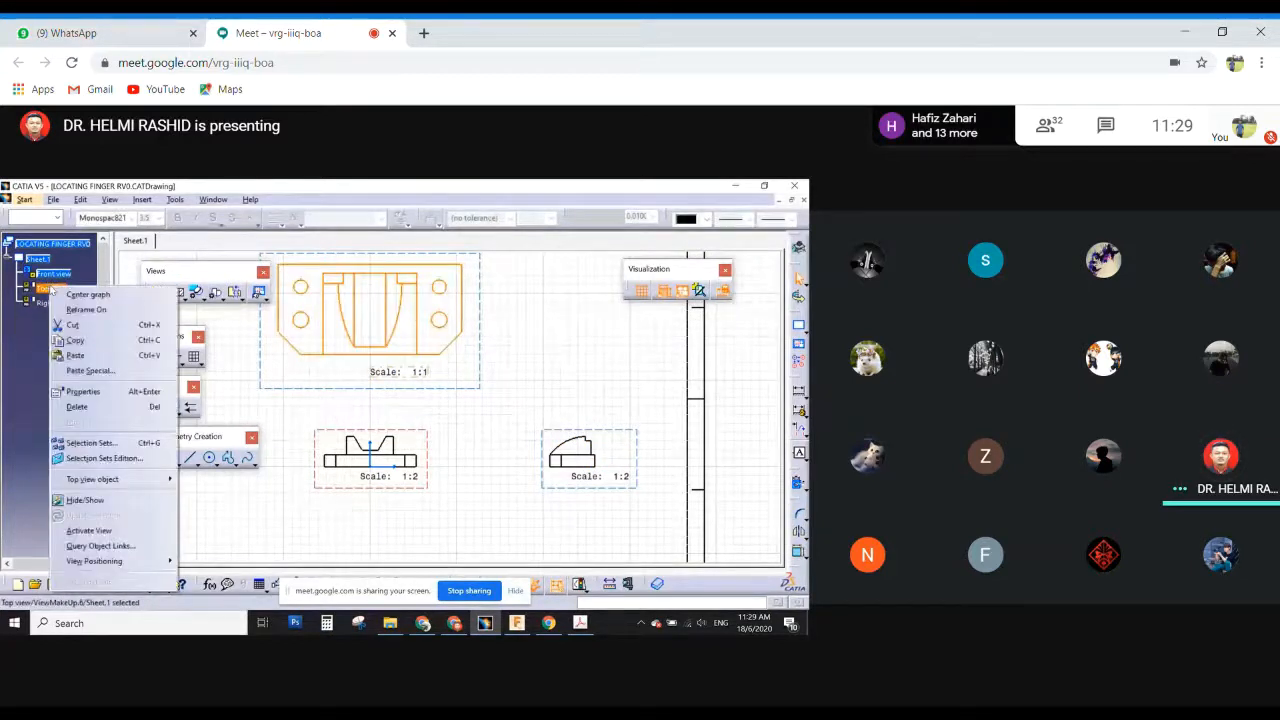
{"action": "left_click", "coordinate": [86, 393]}
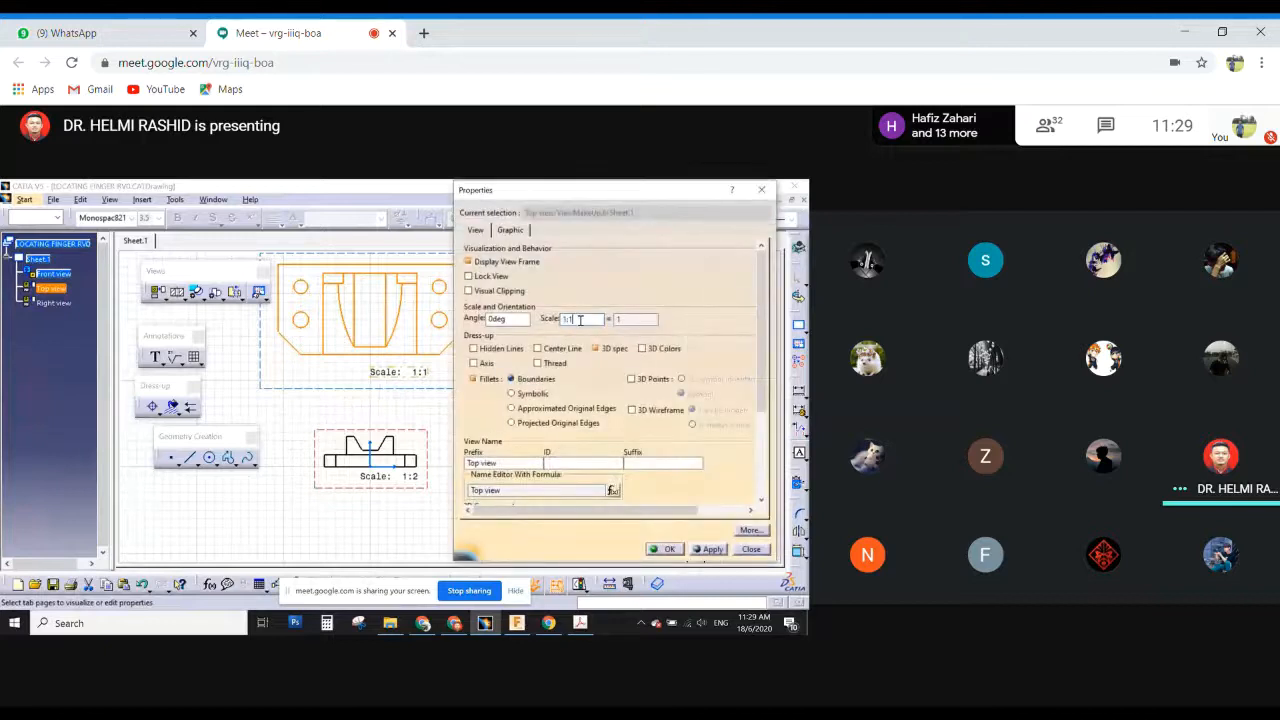
{"action": "key", "text": "BackSpace"}
{"action": "type", "text": "2"}
{"action": "key", "text": "Return"}
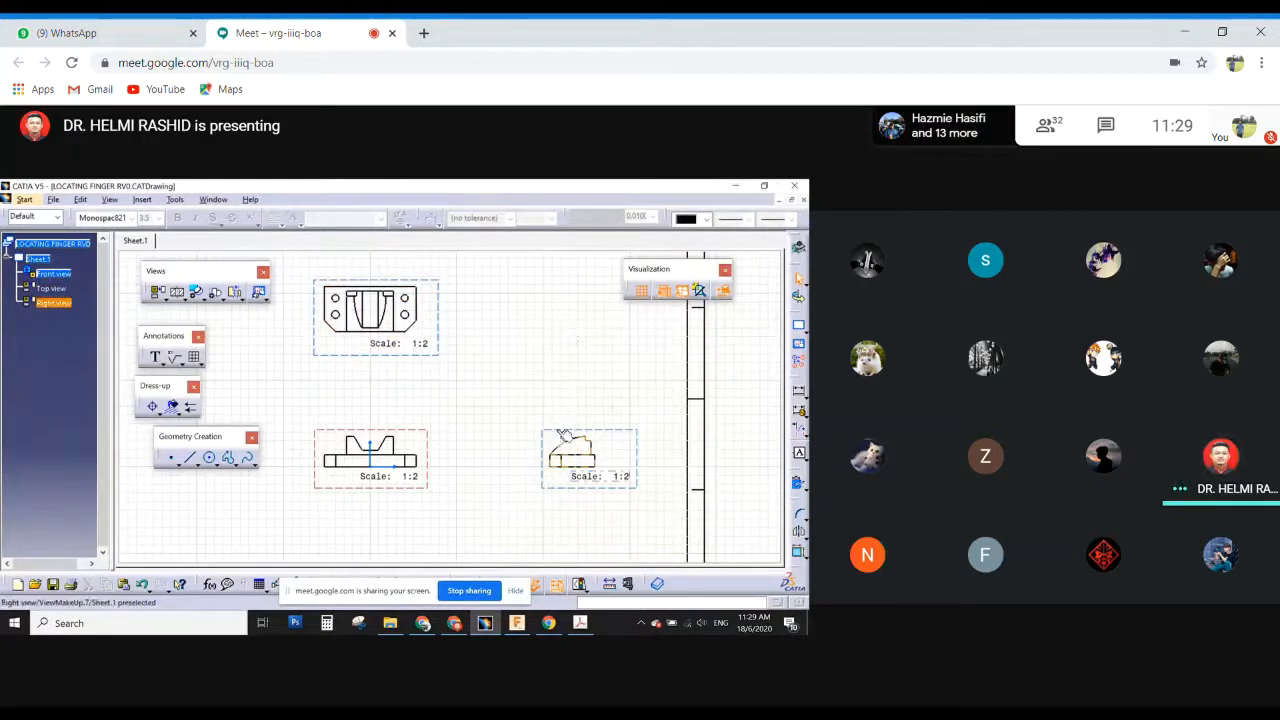
Move the three views inside the drawing frame, spacing the top view above the front view and the right view to its right.
{"action": "left_click_drag", "start_coordinate": [551, 440], "coordinate": [469, 438]}
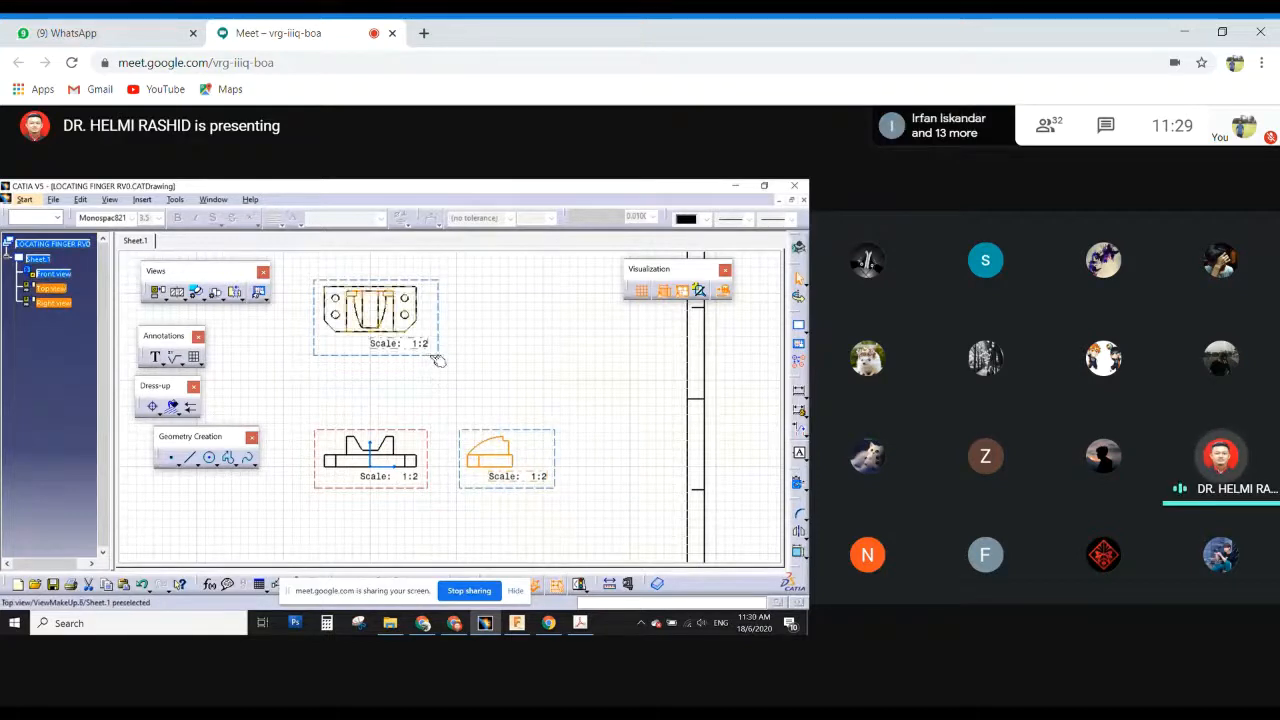
{"action": "left_click_drag", "start_coordinate": [435, 355], "coordinate": [431, 397]}
{"action": "mouse_move", "coordinate": [594, 422]}
{"action": "middle_mouse_down"}
{"action": "mouse_move", "coordinate": [421, 416]}
{"action": "mouse_move", "coordinate": [380, 474]}
{"action": "middle_mouse_up"}
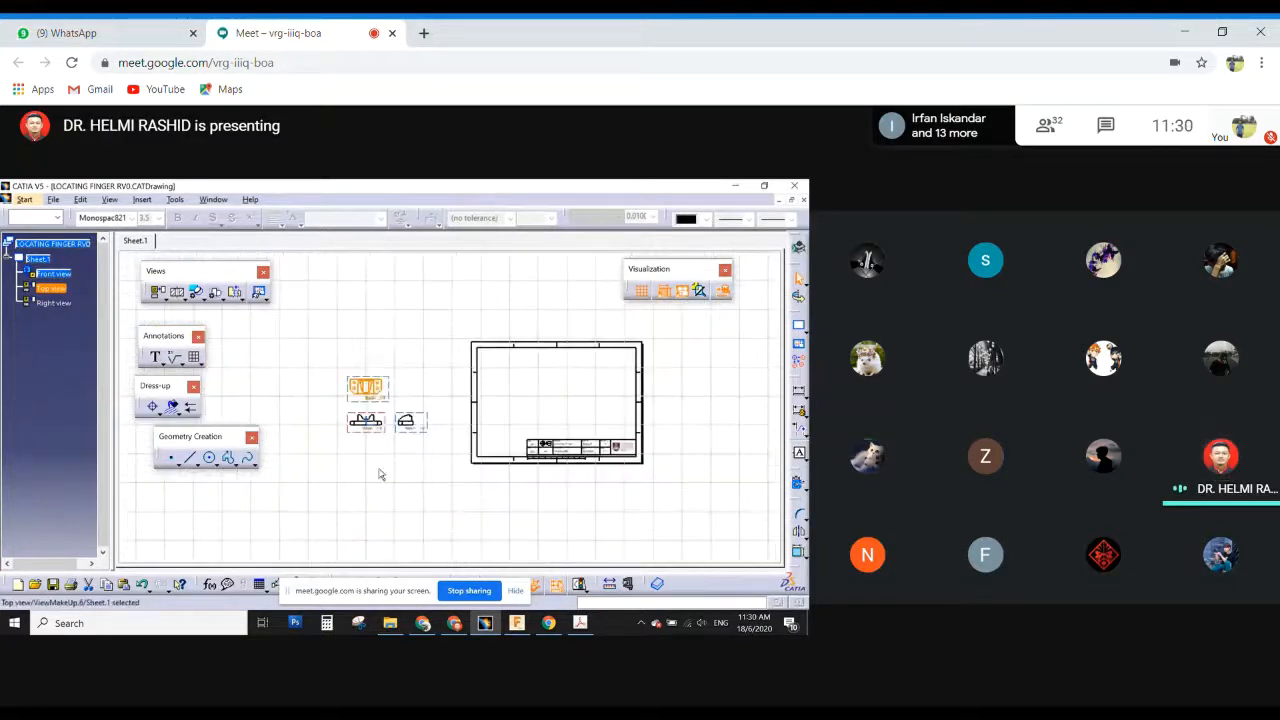
{"action": "left_click_drag", "start_coordinate": [375, 431], "coordinate": [613, 416]}
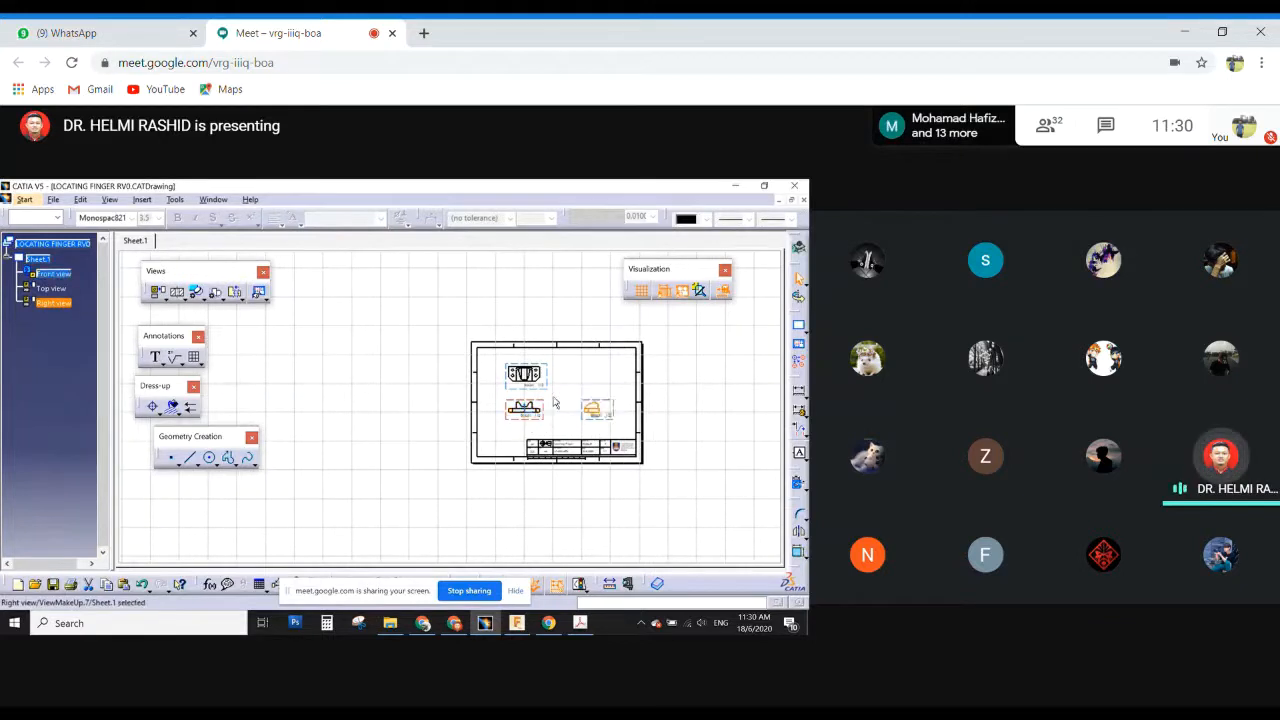
{"action": "mouse_move", "coordinate": [537, 399]}
{"action": "left_mouse_down"}
{"action": "mouse_move", "coordinate": [542, 408]}
{"action": "mouse_move", "coordinate": [539, 385]}
{"action": "left_mouse_up"}
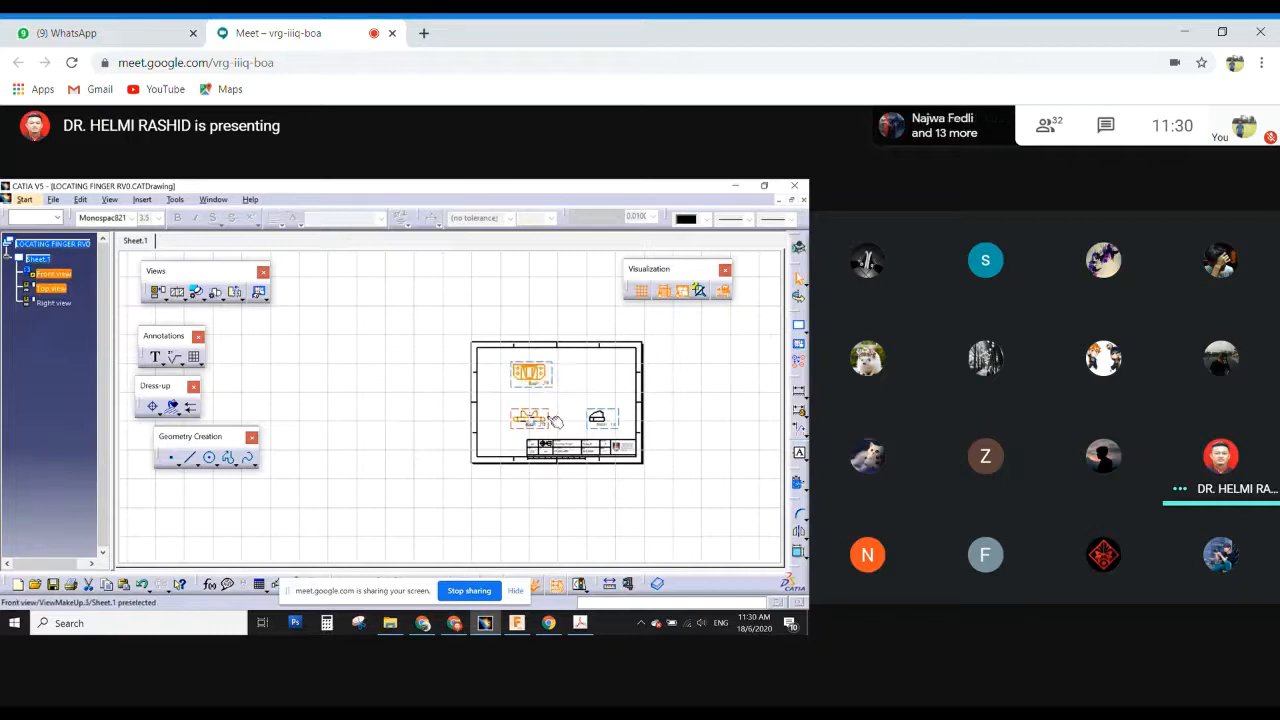
Set the drawing sheet's scale to 1:2 in its sheet properties.
{"action": "left_click", "coordinate": [545, 414]}
{"action": "left_click", "coordinate": [326, 400]}
{"action": "mouse_move", "coordinate": [398, 407]}
{"action": "middle_mouse_down"}
{"action": "mouse_move", "coordinate": [369, 417]}
{"action": "mouse_move", "coordinate": [375, 362]}
{"action": "middle_mouse_up"}
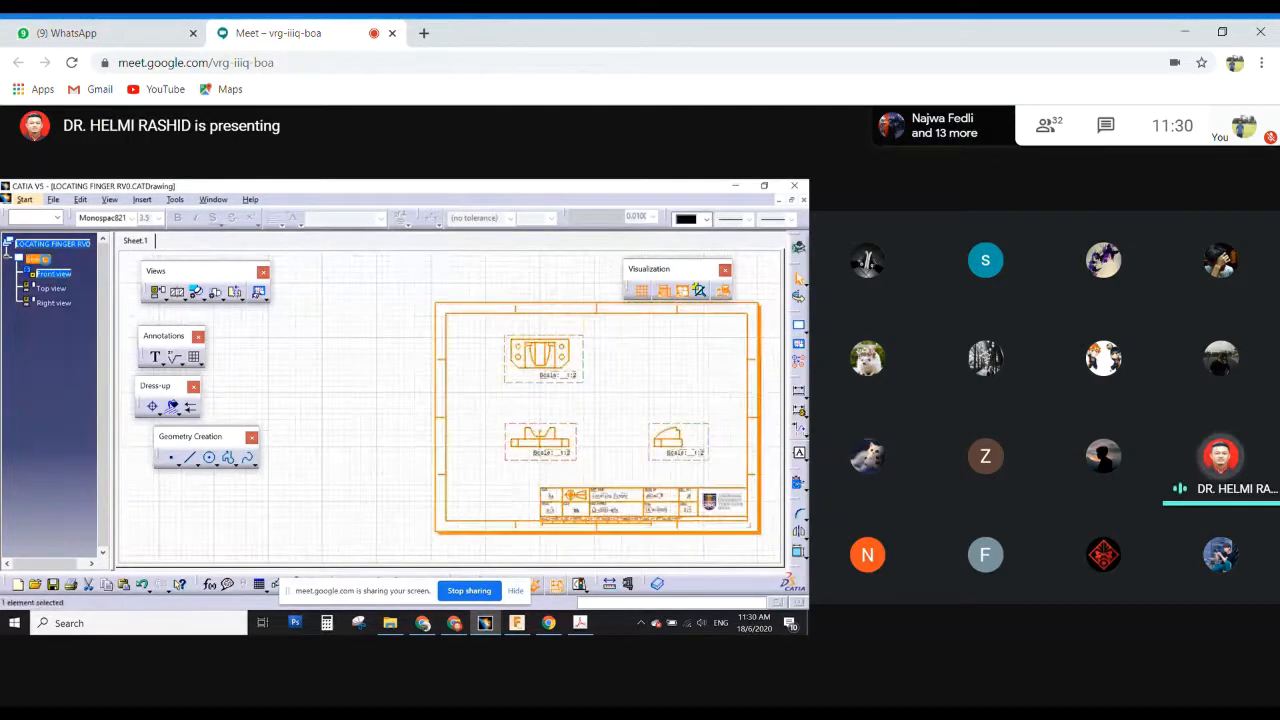
{"action": "right_click", "coordinate": [47, 264]}
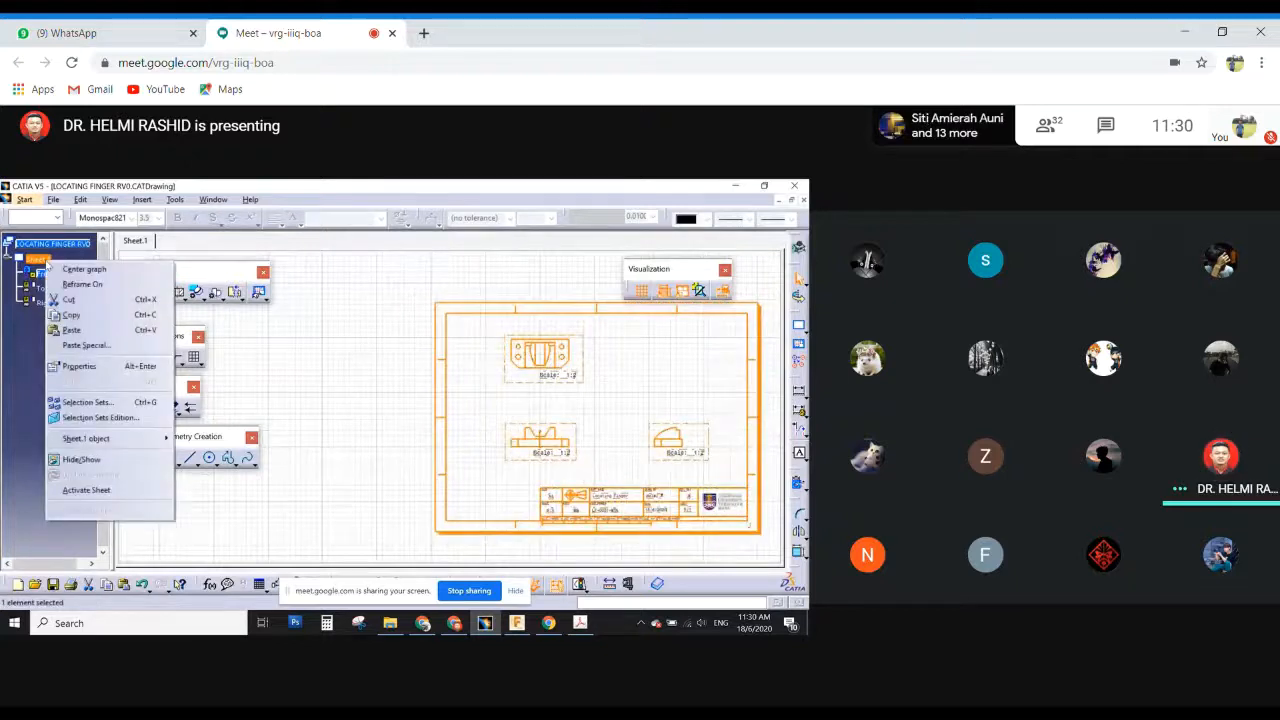
{"action": "left_click", "coordinate": [78, 366]}
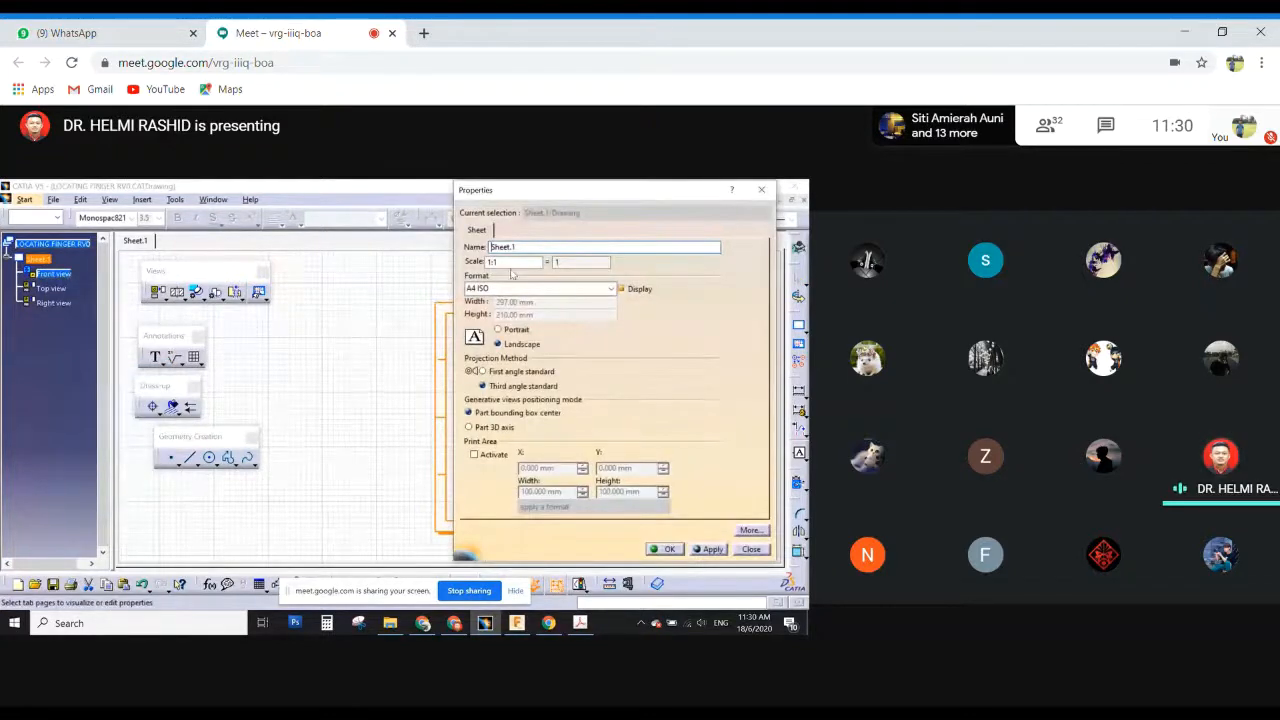
{"action": "type", "text": ":2"}
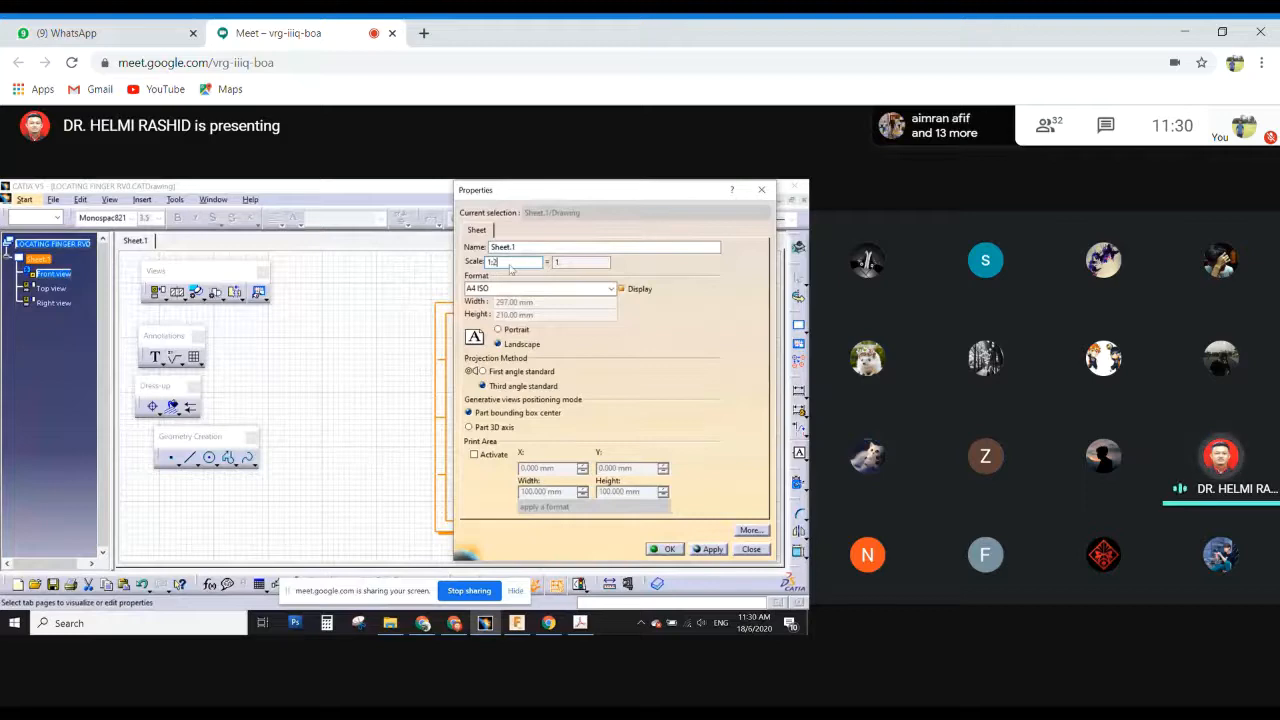
{"action": "key", "text": "Return"}
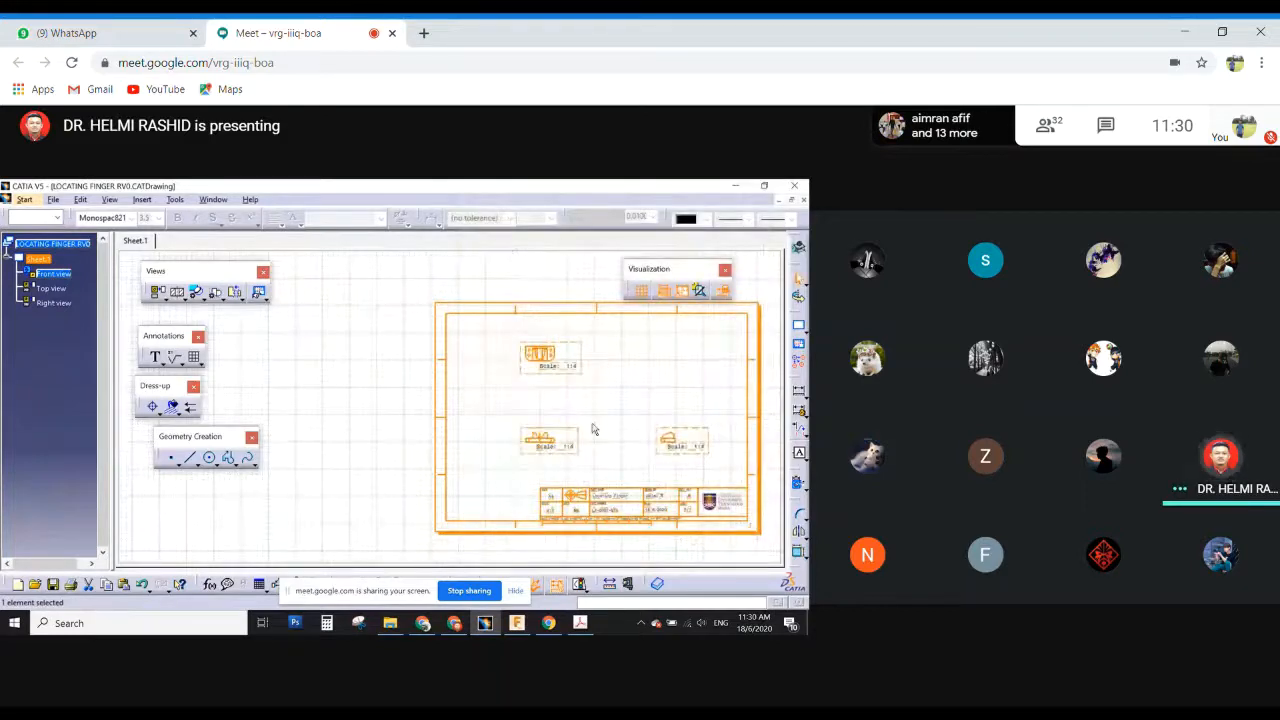
{"action": "left_click", "coordinate": [594, 436]}
{"action": "mouse_move", "coordinate": [625, 431]}
{"action": "middle_mouse_down"}
{"action": "mouse_move", "coordinate": [484, 415]}
{"action": "mouse_move", "coordinate": [511, 294]}
{"action": "mouse_move", "coordinate": [543, 389]}
{"action": "mouse_move", "coordinate": [546, 329]}
{"action": "mouse_move", "coordinate": [543, 383]}
{"action": "middle_mouse_up"}
Set the front view's scale to 1:1 in its view properties.
{"action": "left_click", "coordinate": [53, 273]}
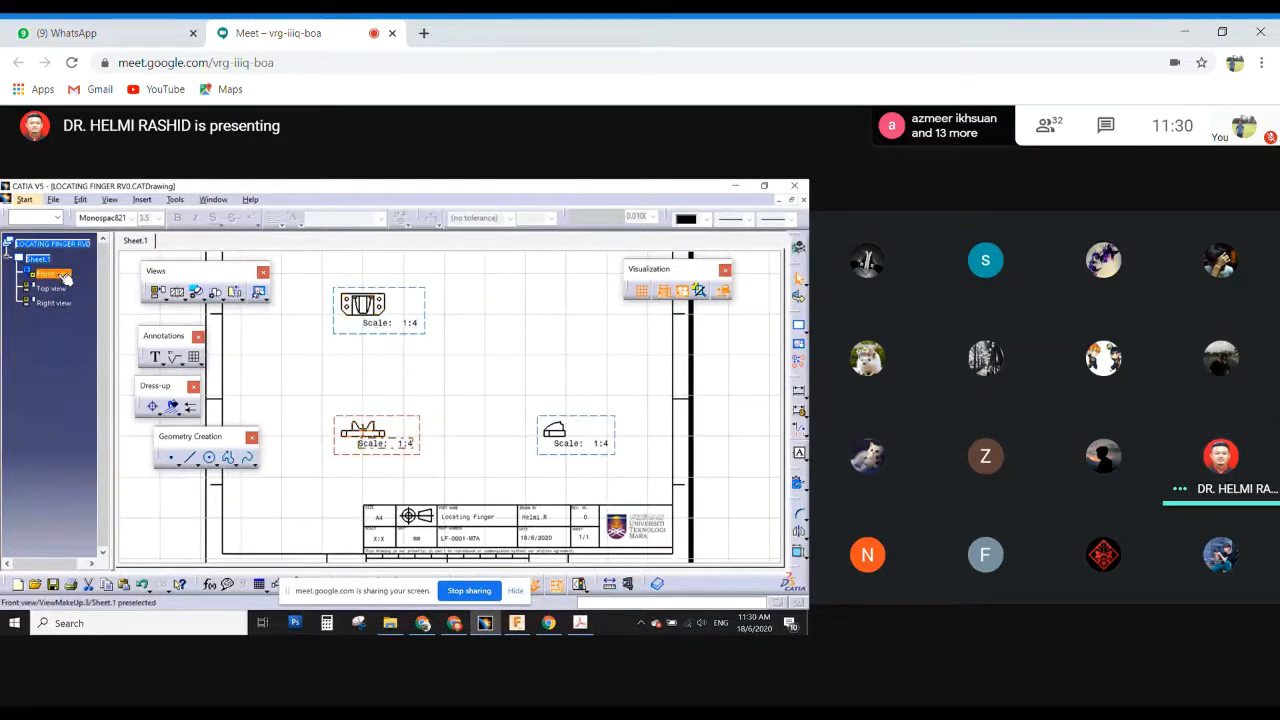
{"action": "right_click", "coordinate": [56, 273]}
{"action": "left_click", "coordinate": [110, 380]}
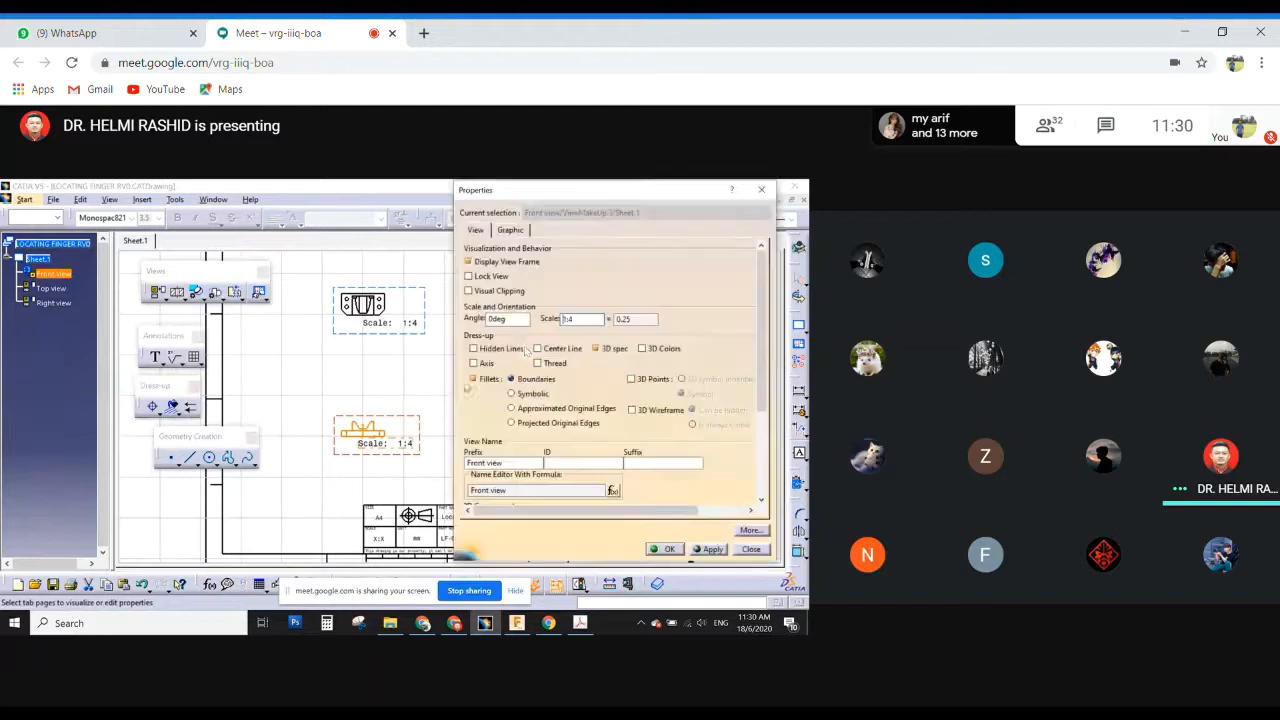
{"action": "left_click", "coordinate": [578, 318]}
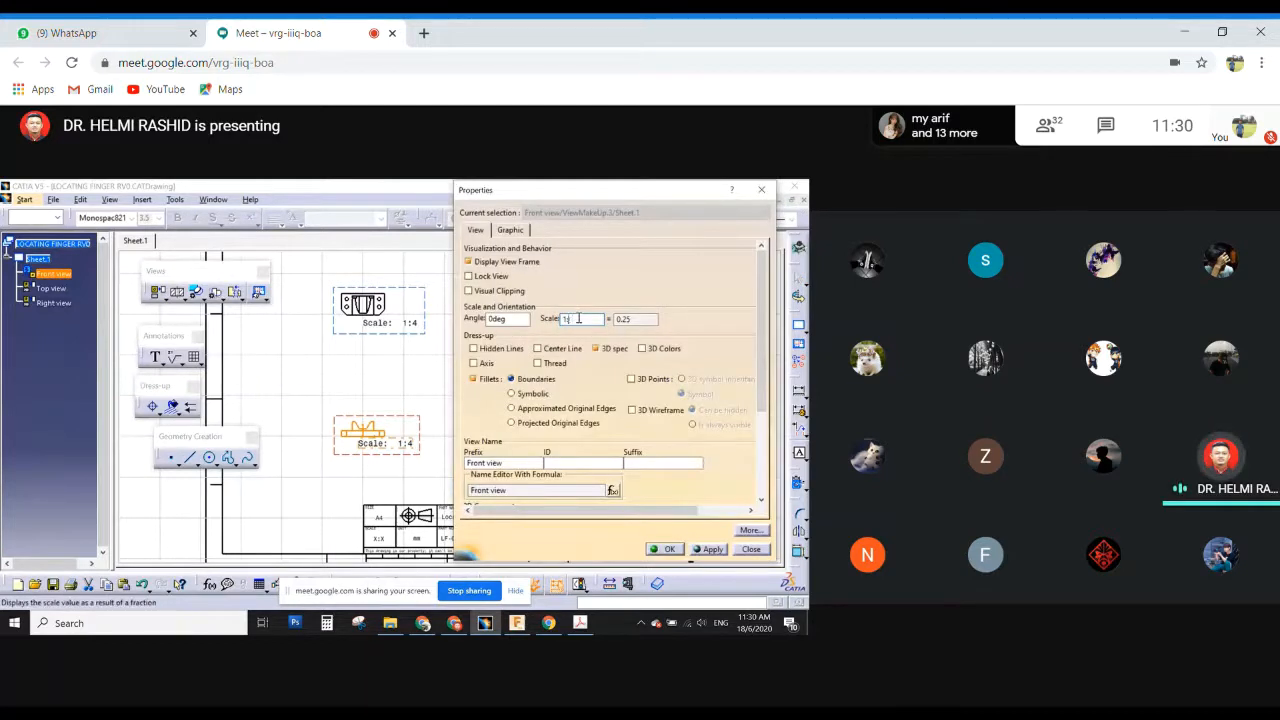
{"action": "type", "text": "1"}
{"action": "key", "text": "Return"}
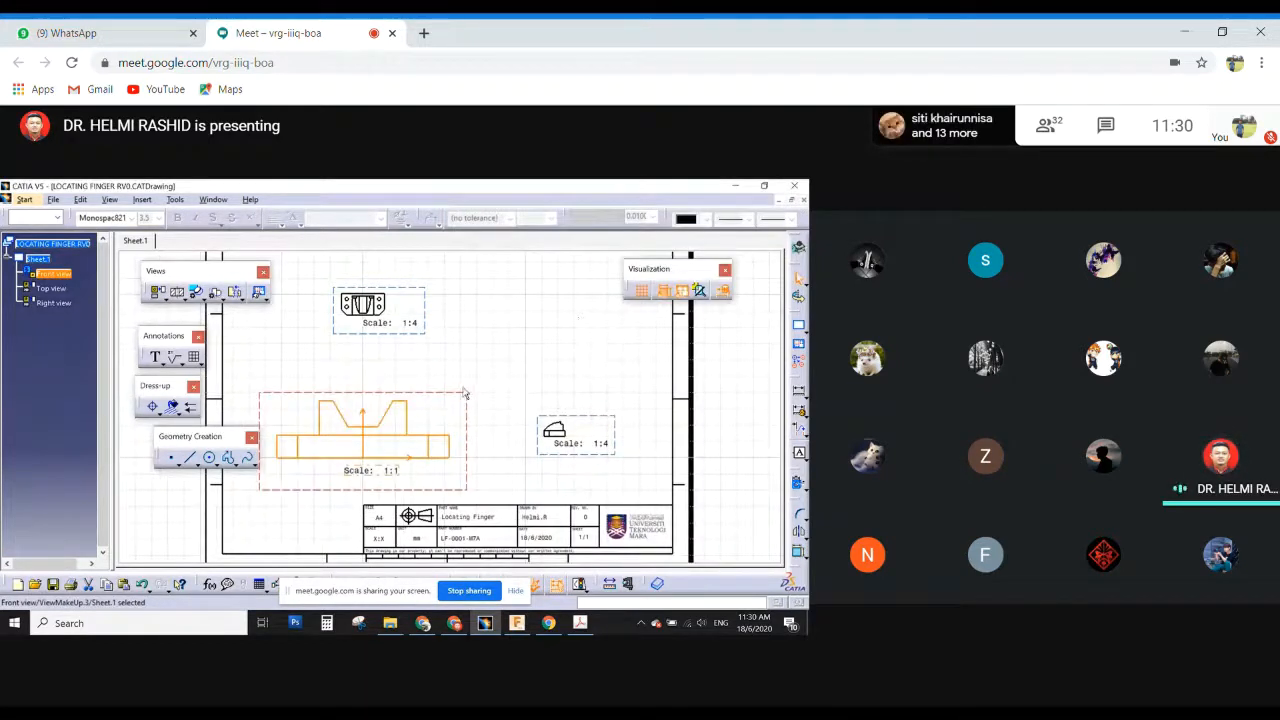
Change the top view's scale to 1:1 in its view properties.
{"action": "left_click", "coordinate": [52, 288]}
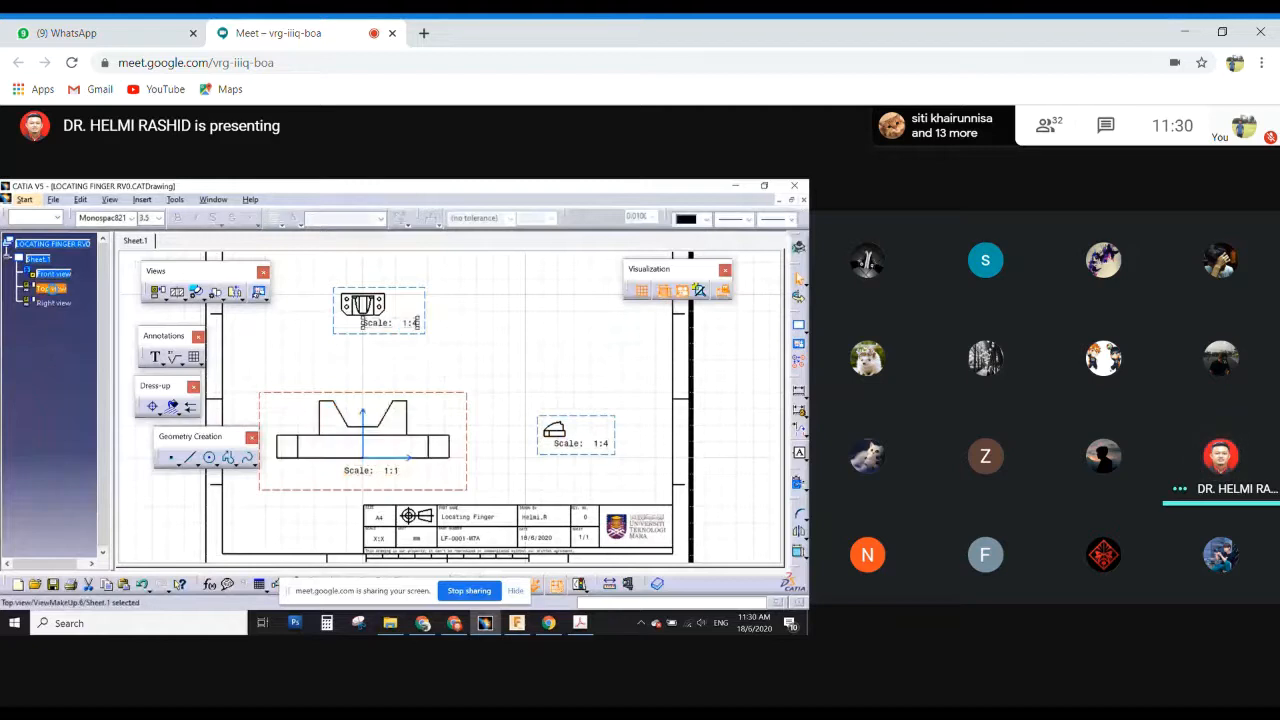
{"action": "right_click", "coordinate": [52, 289]}
{"action": "left_click", "coordinate": [87, 395]}
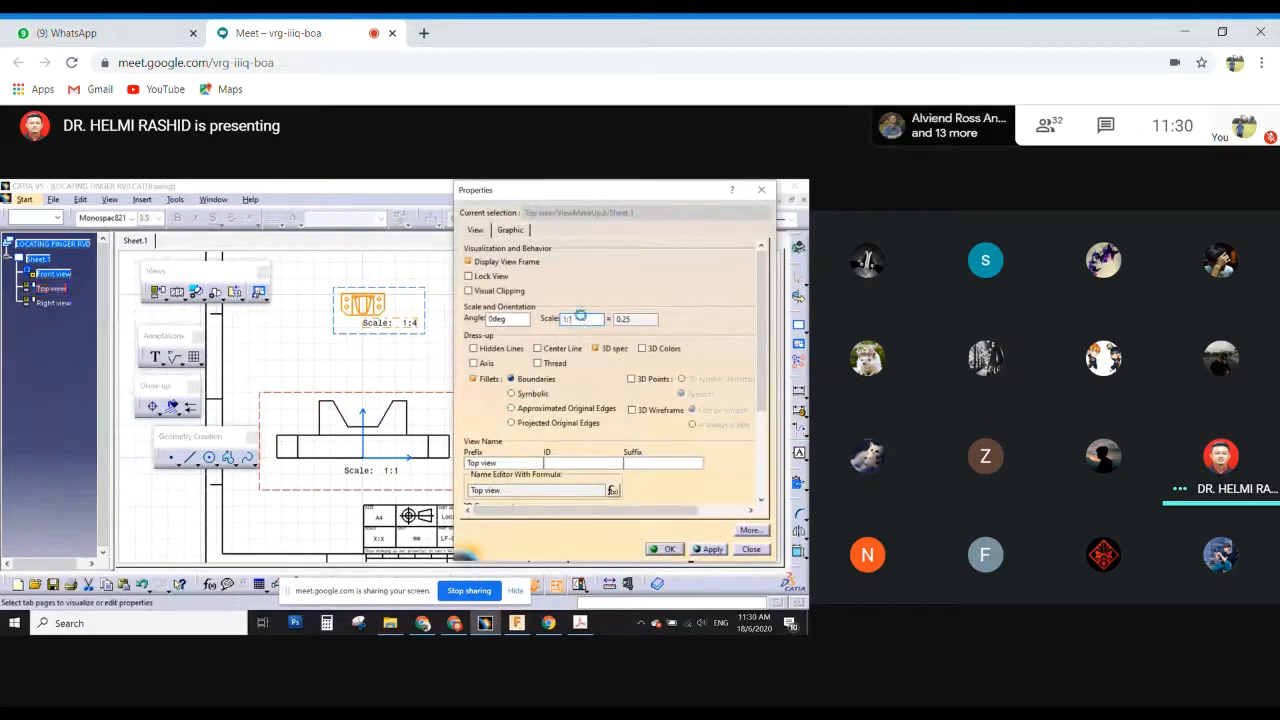
{"action": "key", "text": "Return"}
Select the right view and open its list of available commands.
{"action": "left_click", "coordinate": [38, 302]}
{"action": "right_click", "coordinate": [34, 304]}
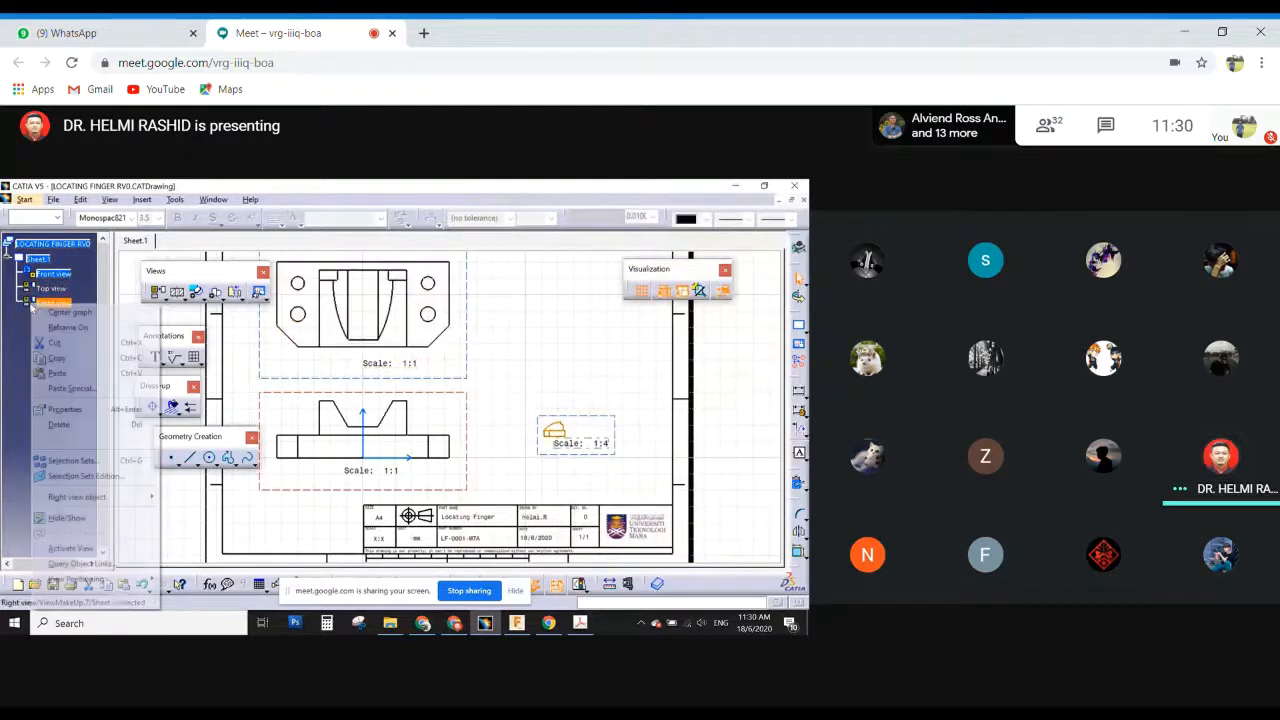
Set the right view's scale to 1:1 in its view properties.
{"action": "left_click", "coordinate": [65, 409]}
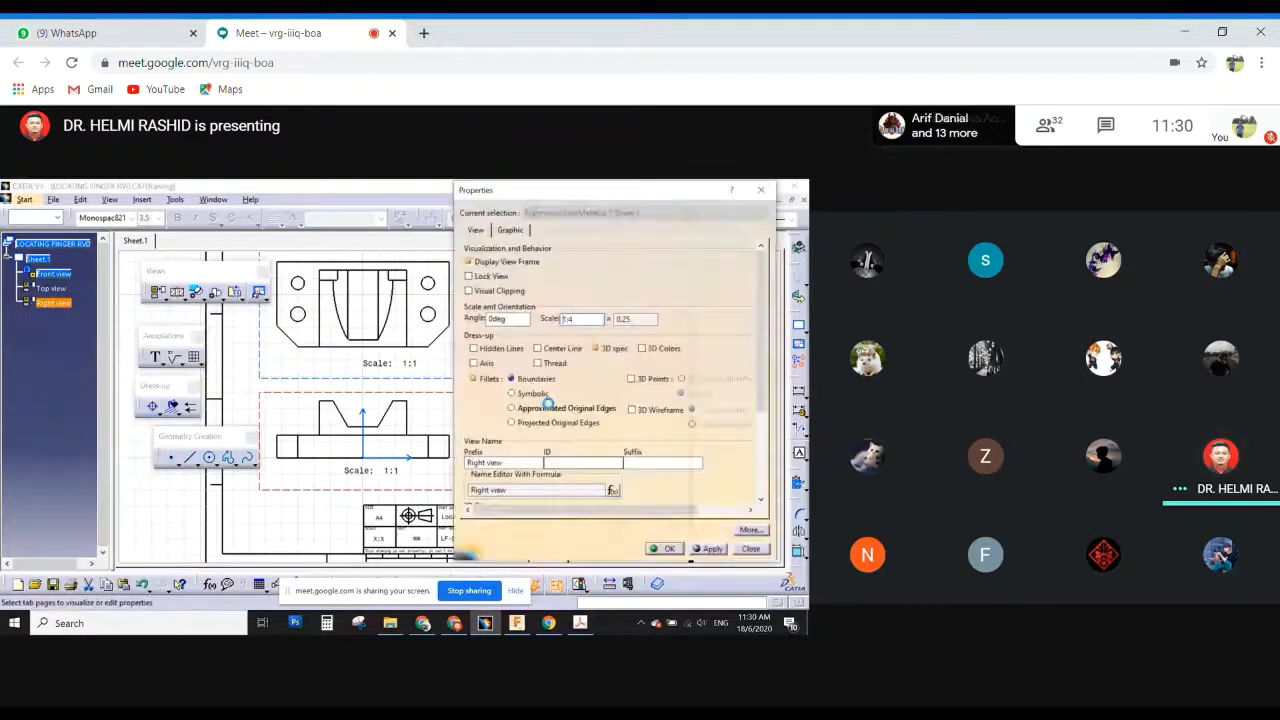
{"action": "left_click", "coordinate": [582, 320]}
{"action": "type", "text": "1:1"}
{"action": "key", "text": "Return"}
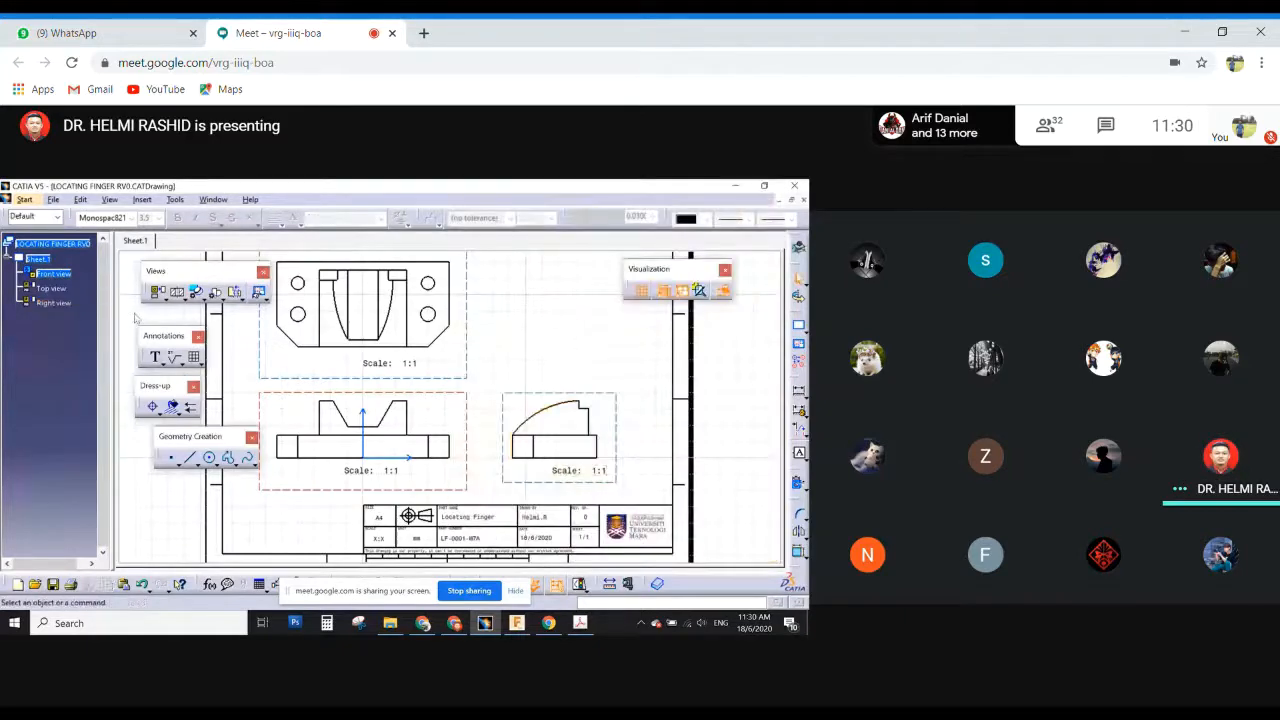
Try changing the overall scale of Sheet.1 to 1:1 while its views are at 1:1.
{"action": "right_click", "coordinate": [55, 272]}
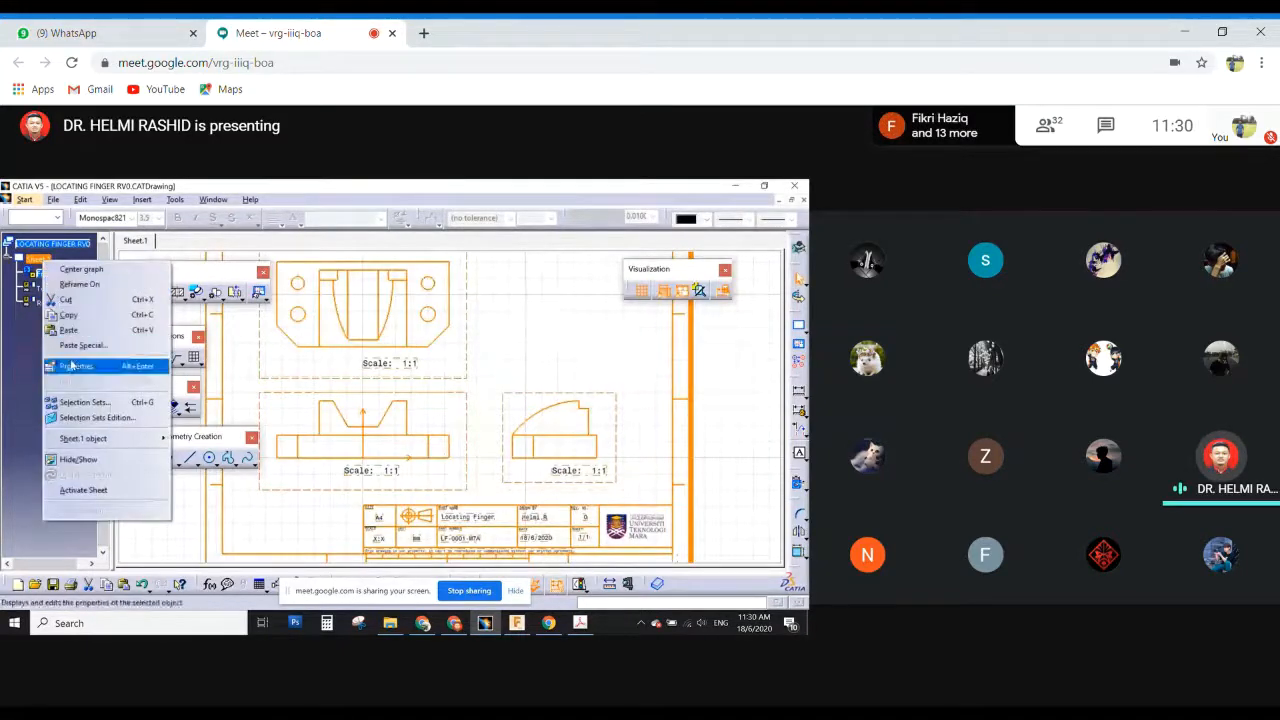
{"action": "left_click", "coordinate": [65, 366]}
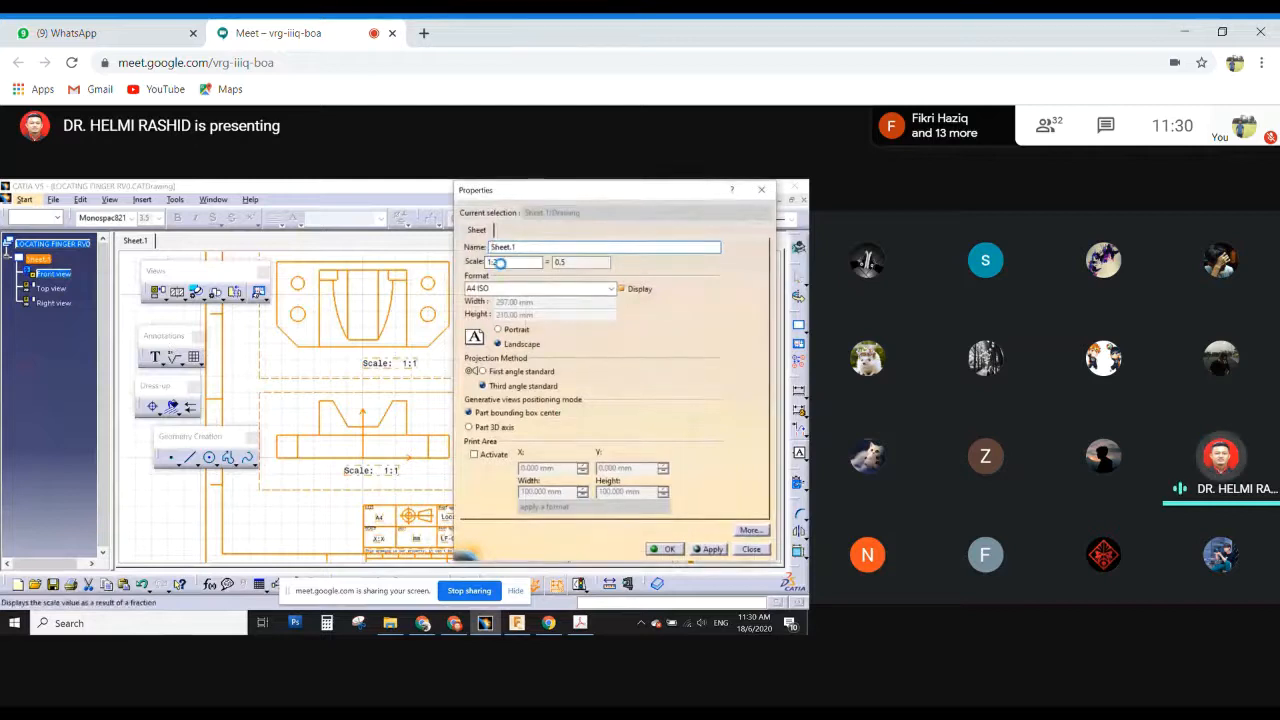
{"action": "type", "text": "1"}
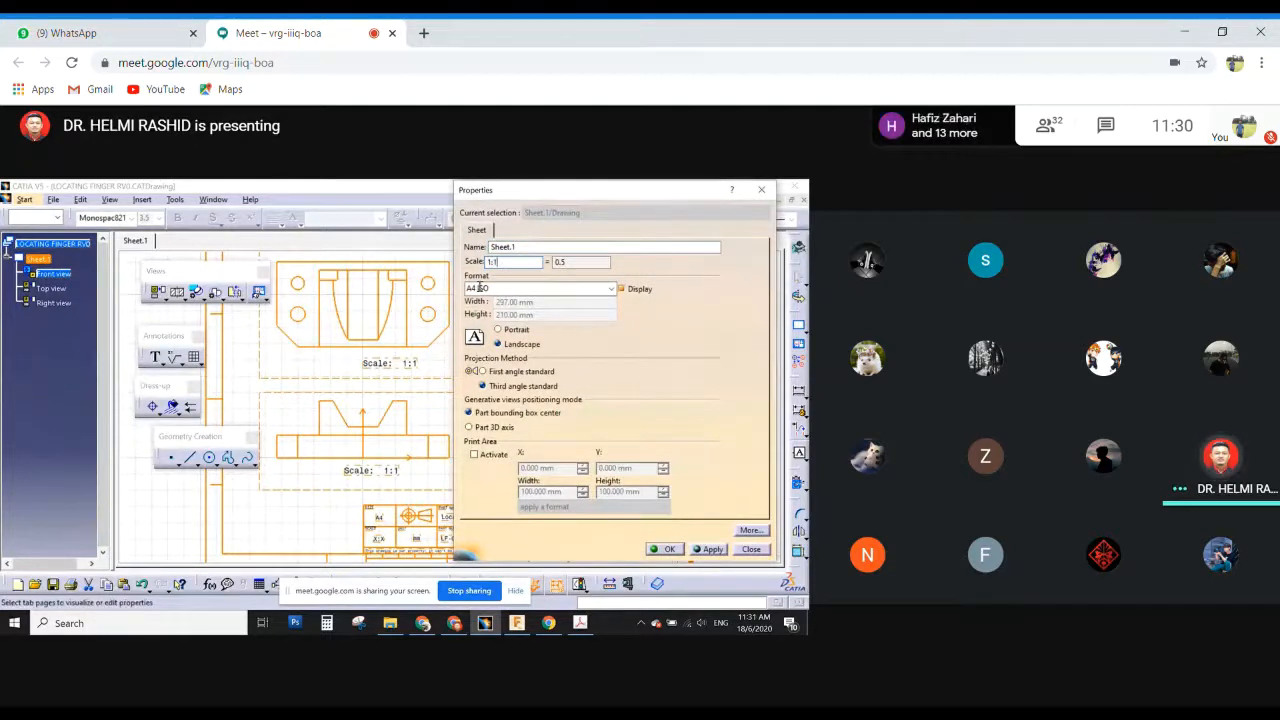
{"action": "left_click", "coordinate": [704, 549]}
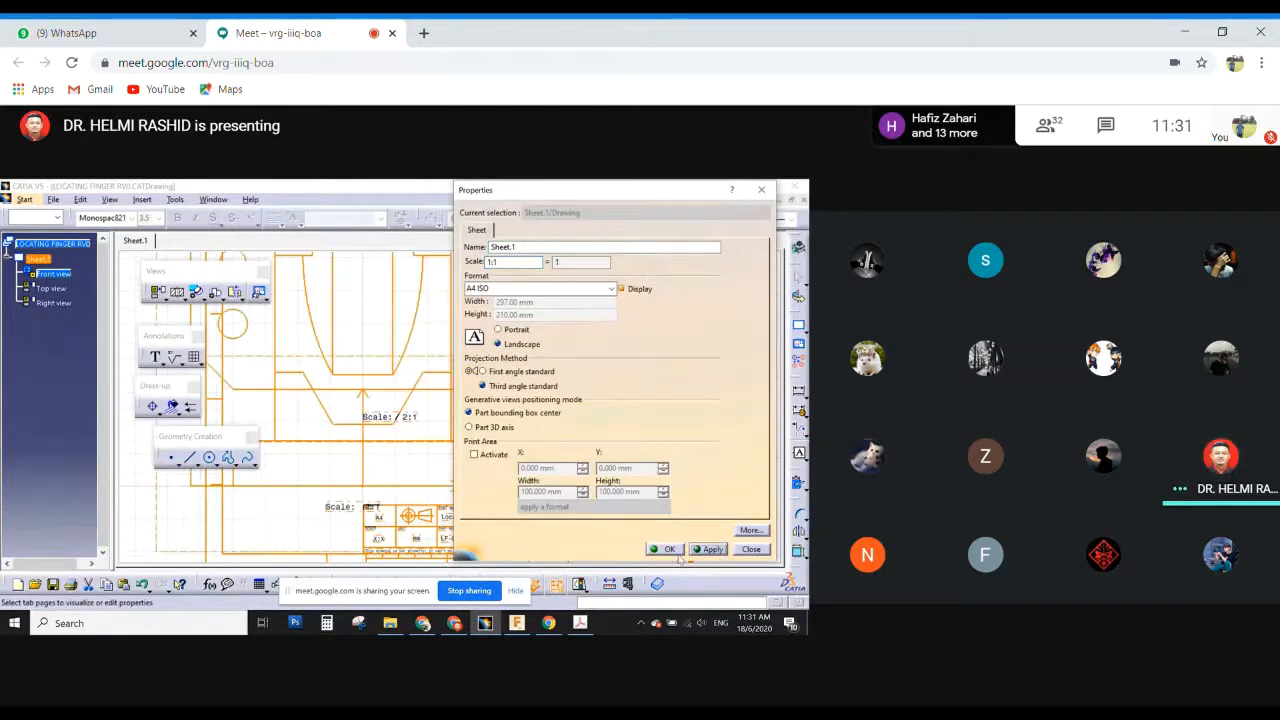
{"action": "left_click", "coordinate": [668, 549]}
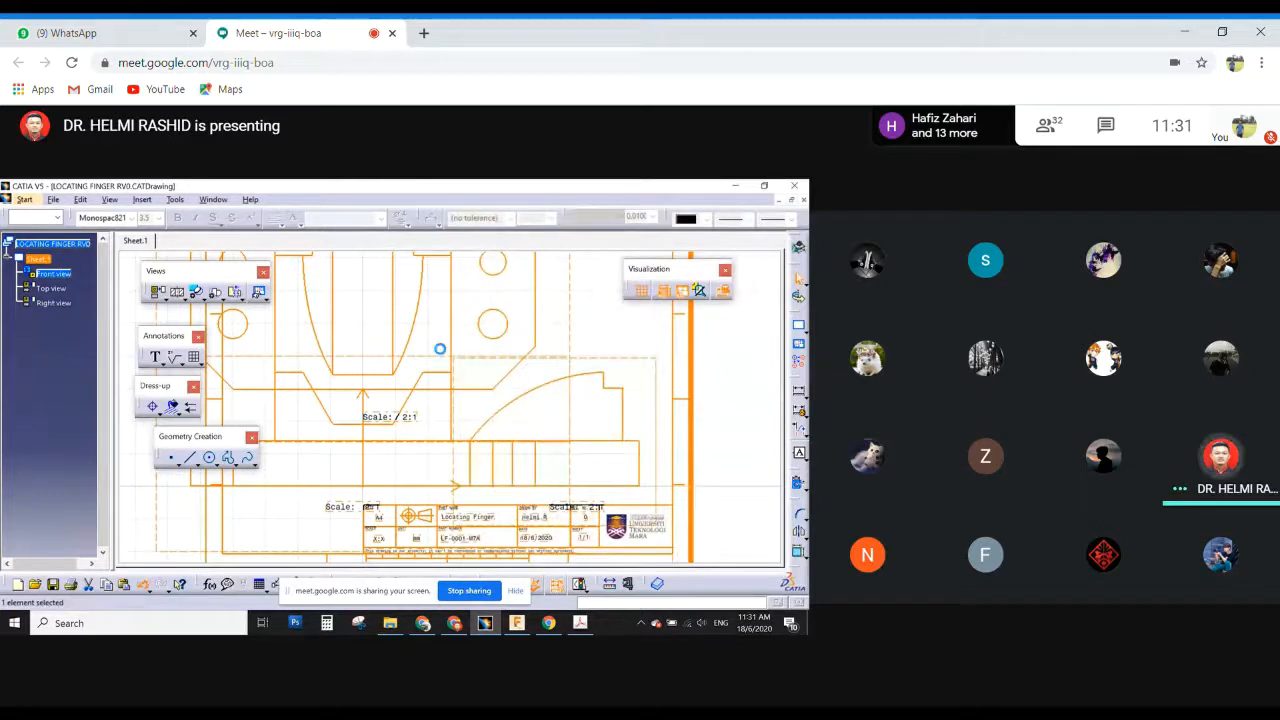
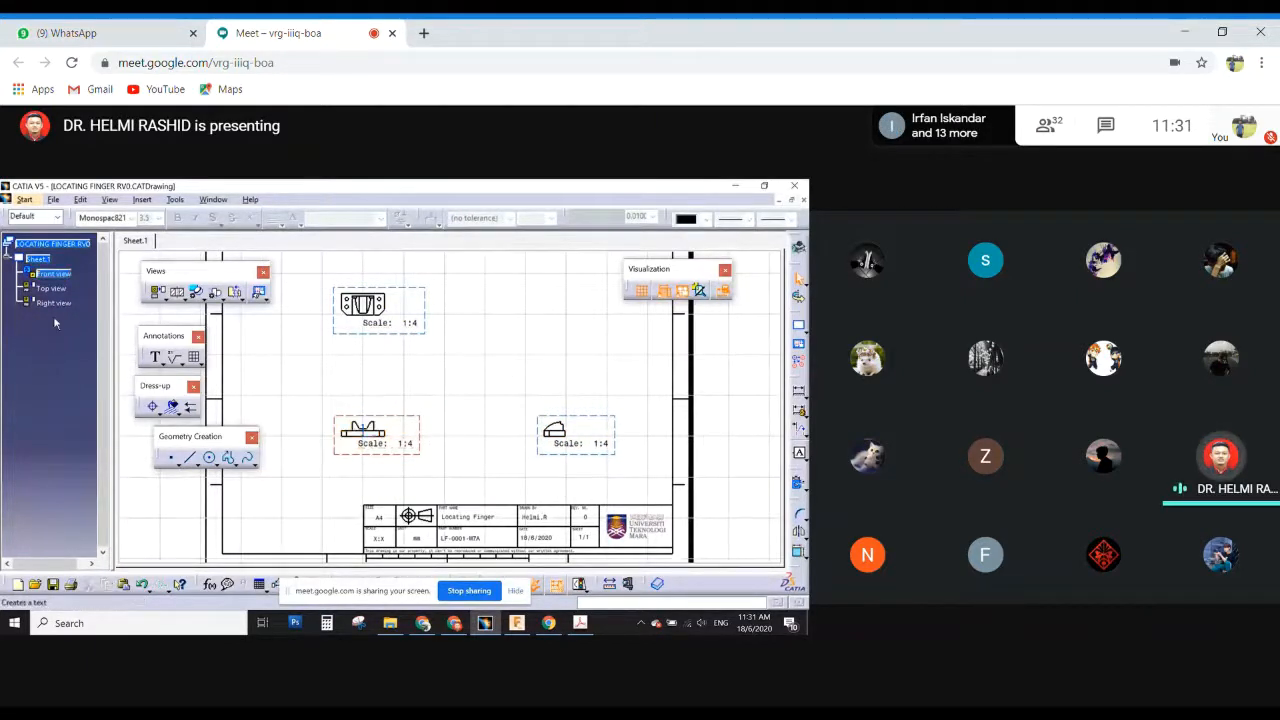
Set the scale of Sheet.1 to 1:1 in the sheet properties.
{"action": "right_click", "coordinate": [45, 259]}
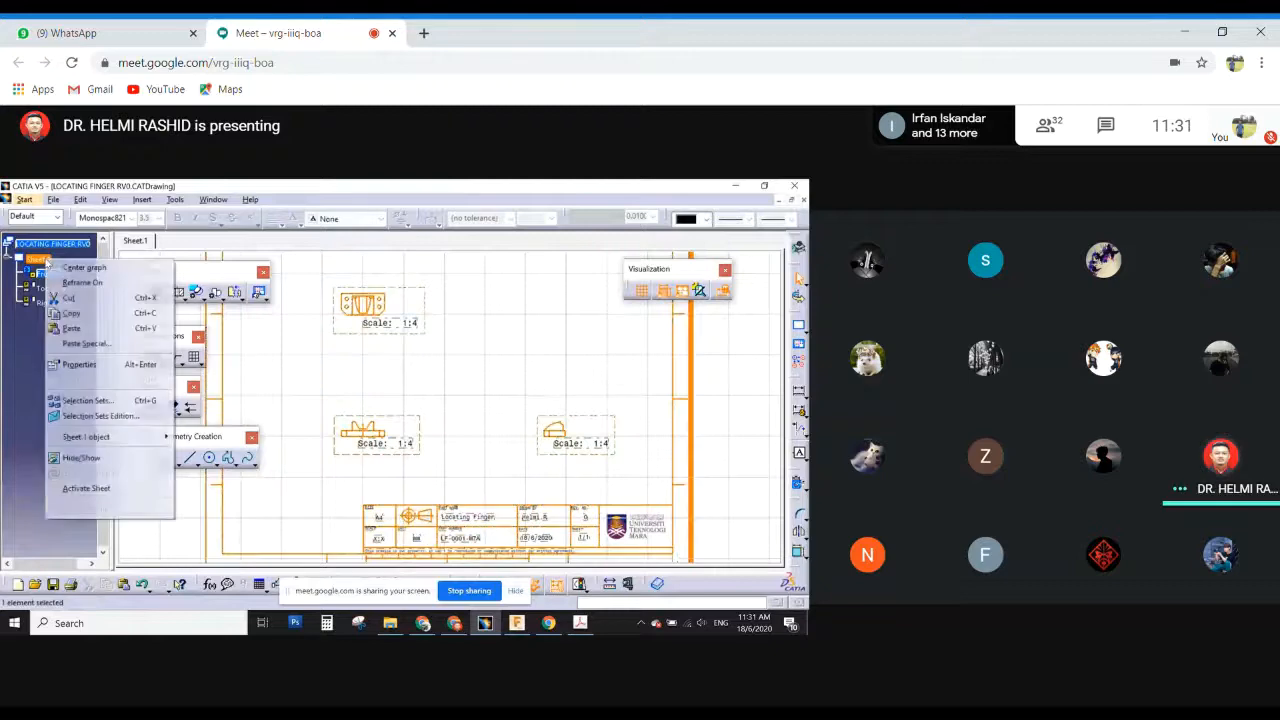
{"action": "left_click", "coordinate": [85, 364]}
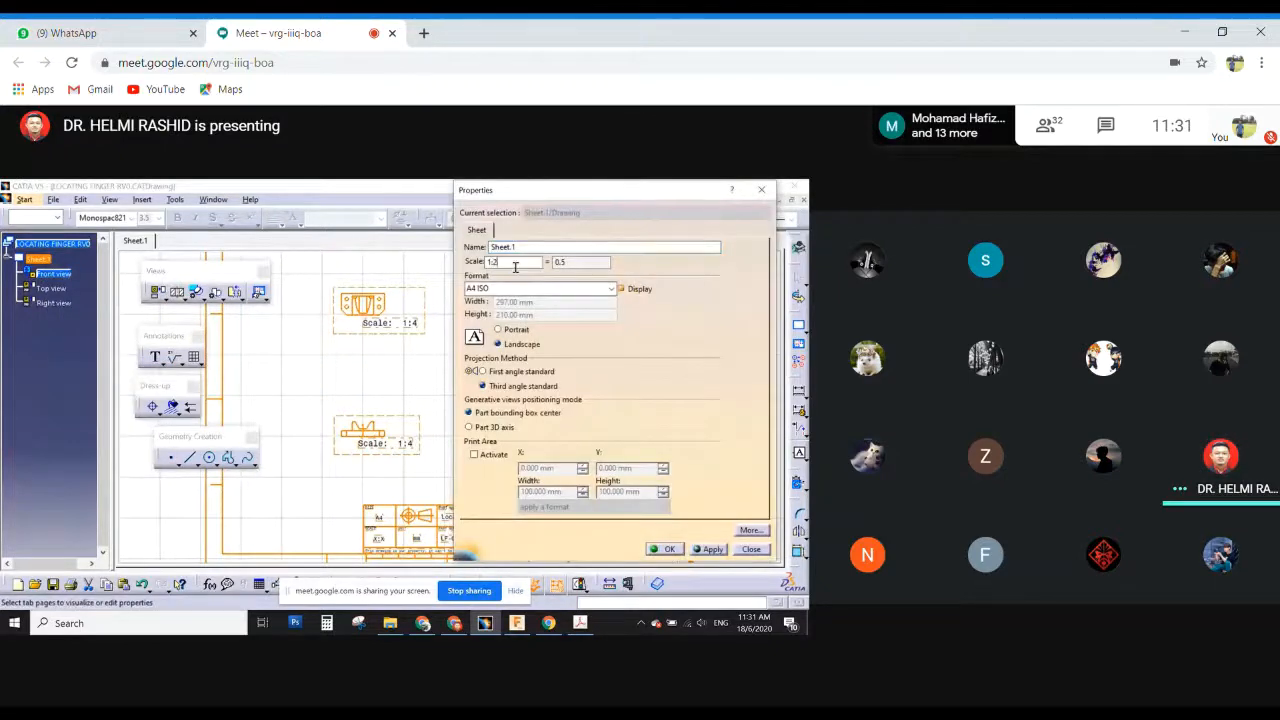
{"action": "key", "text": "Return"}
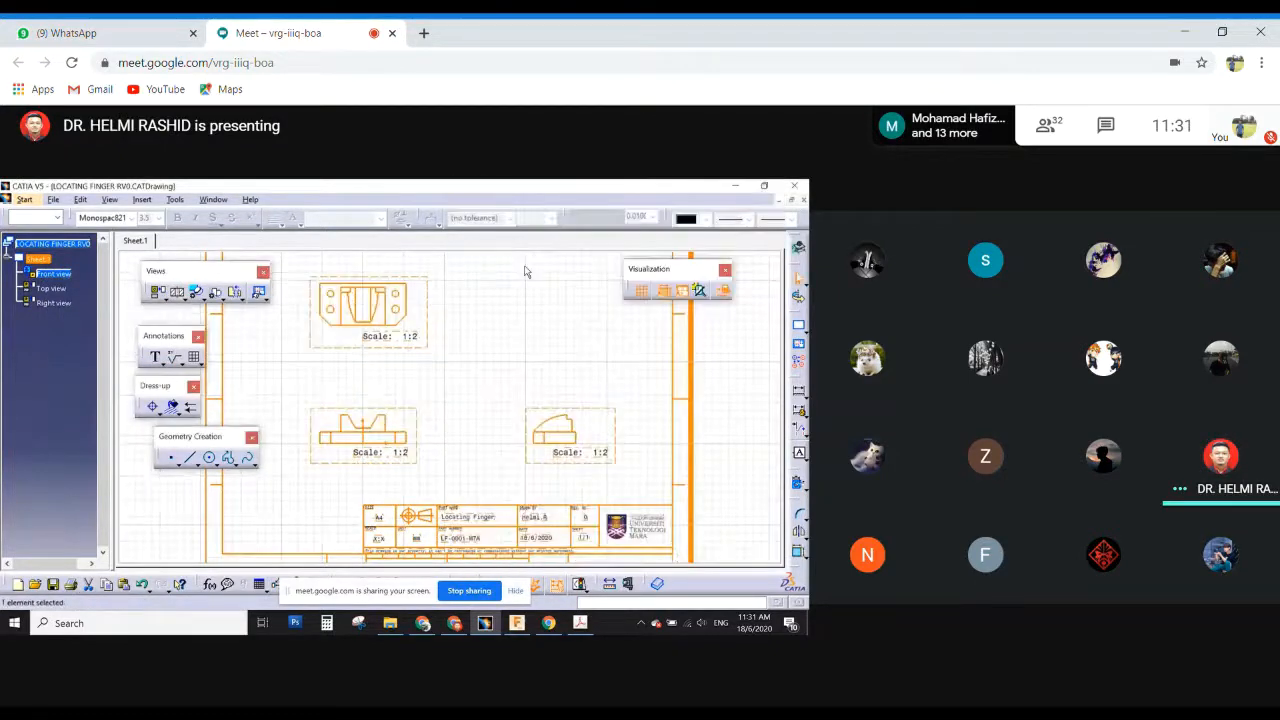
{"action": "left_click", "coordinate": [526, 272]}
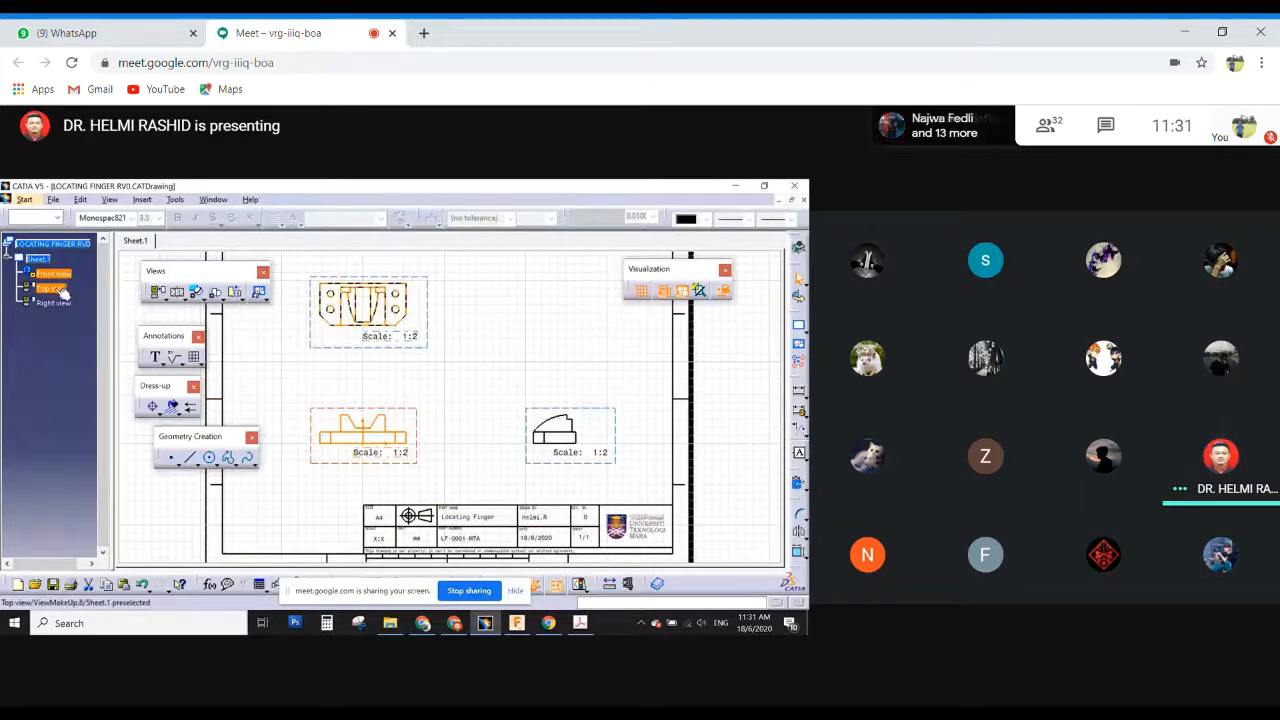
Set the front view's scale to 1:1 in its view properties.
{"action": "right_click", "coordinate": [58, 282]}
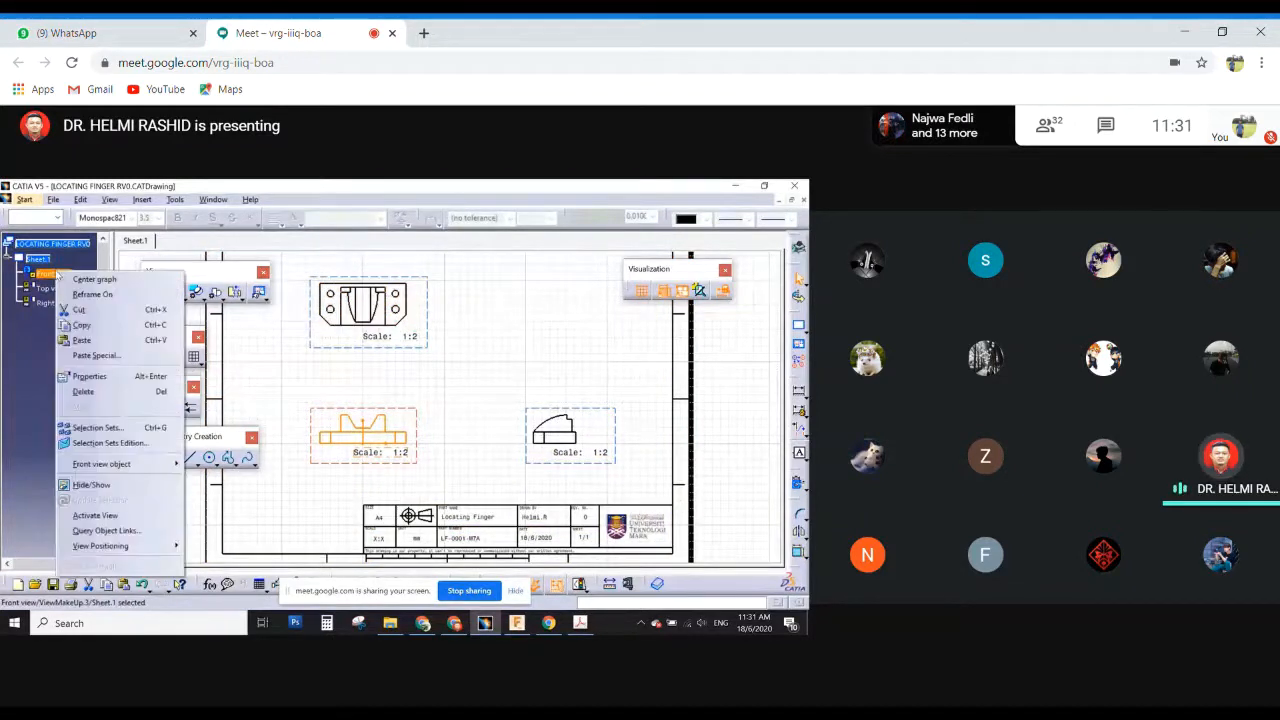
{"action": "left_click", "coordinate": [86, 376]}
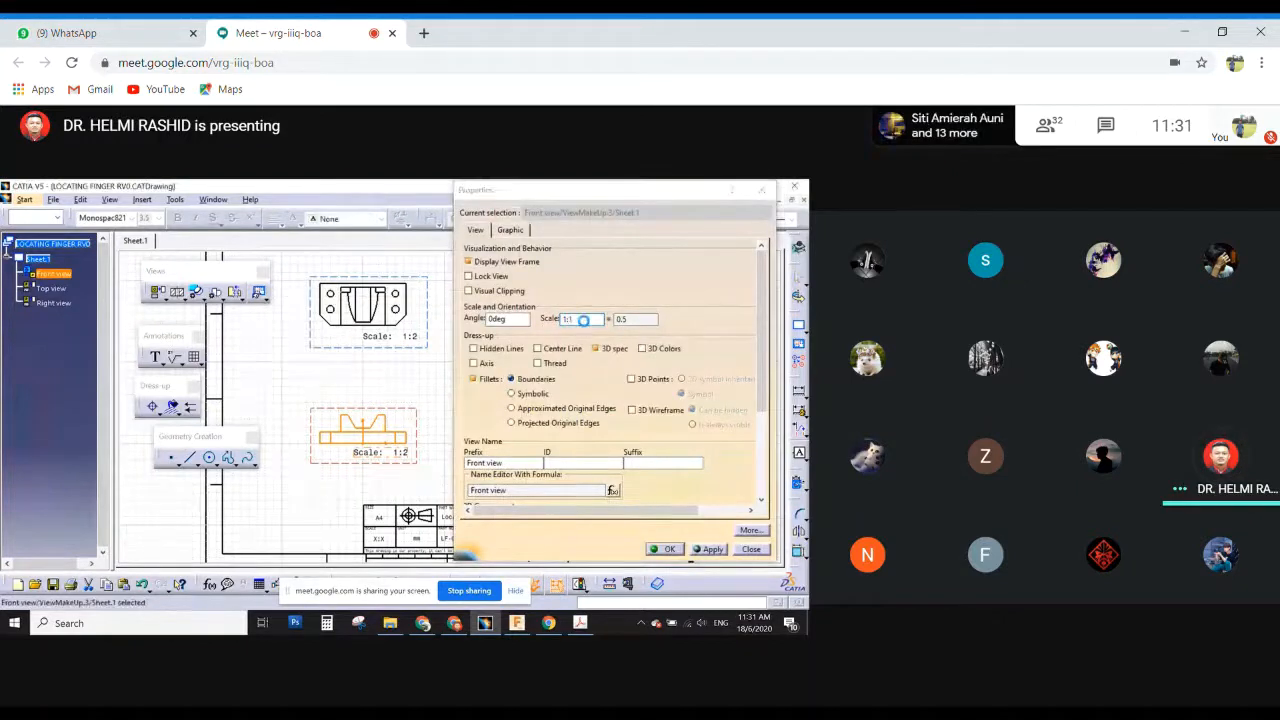
{"action": "key", "text": "Return"}
Set the top view's scale to 1:1 in its view properties.
{"action": "left_click", "coordinate": [47, 289]}
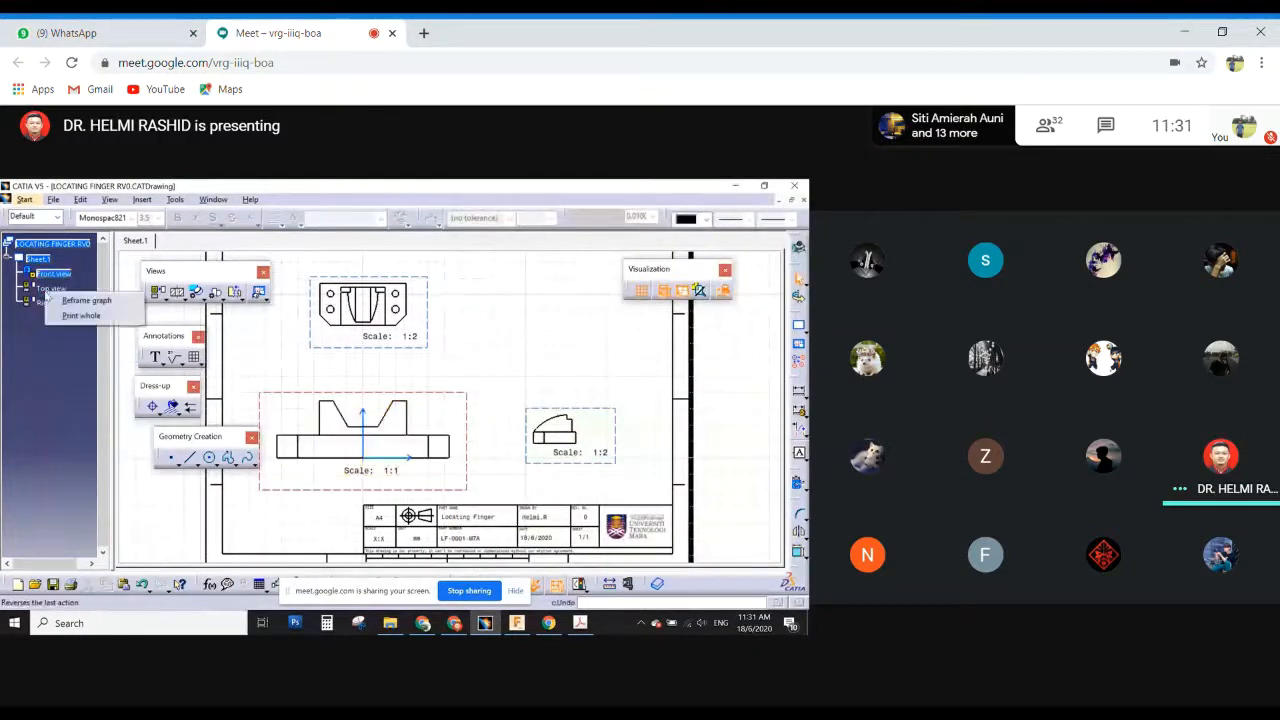
{"action": "right_click", "coordinate": [47, 290]}
{"action": "left_click", "coordinate": [74, 391]}
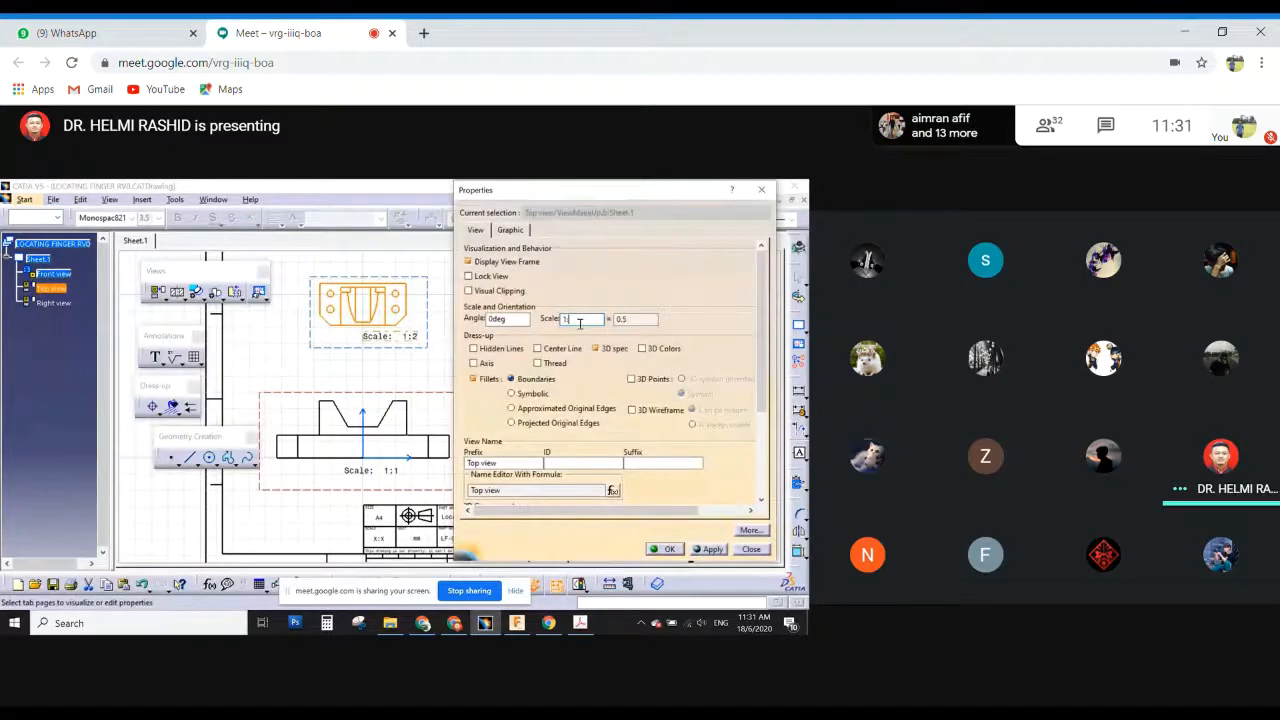
{"action": "key", "text": "Return"}
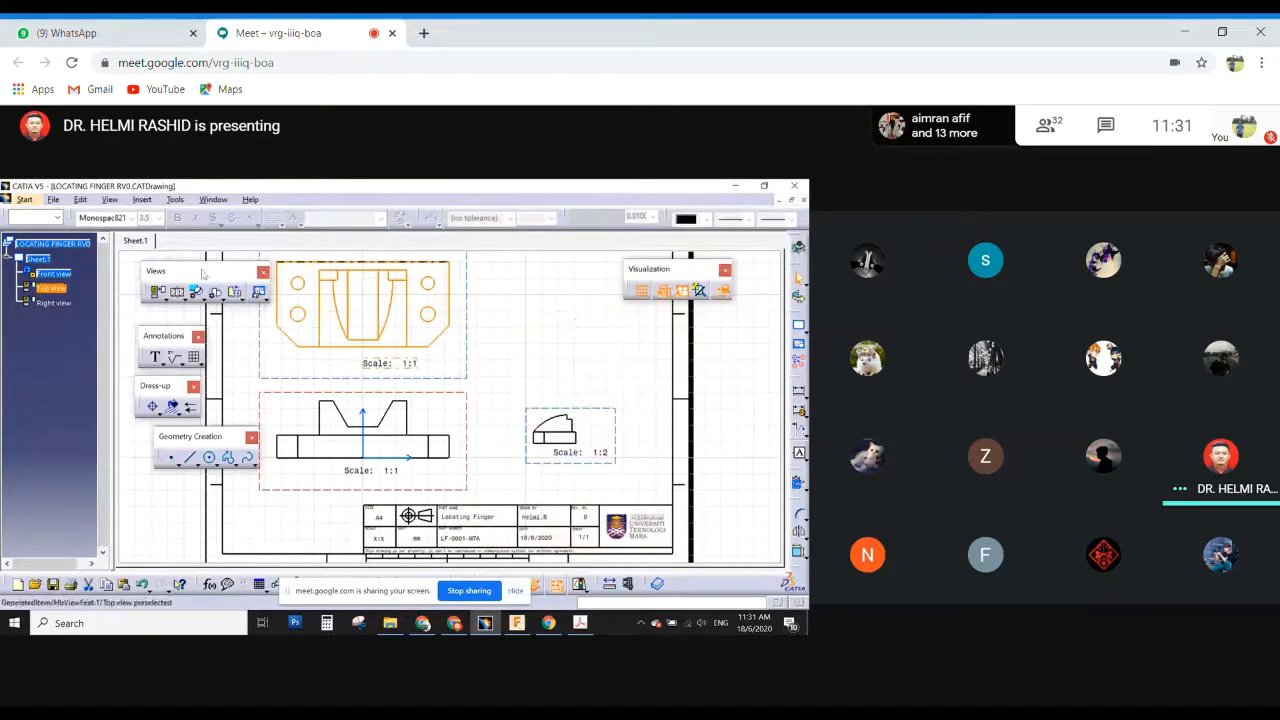
Set the right view's scale to 1:1 to match the front and top views.
{"action": "left_click", "coordinate": [53, 302]}
{"action": "right_click", "coordinate": [52, 302]}
{"action": "left_click", "coordinate": [98, 408]}
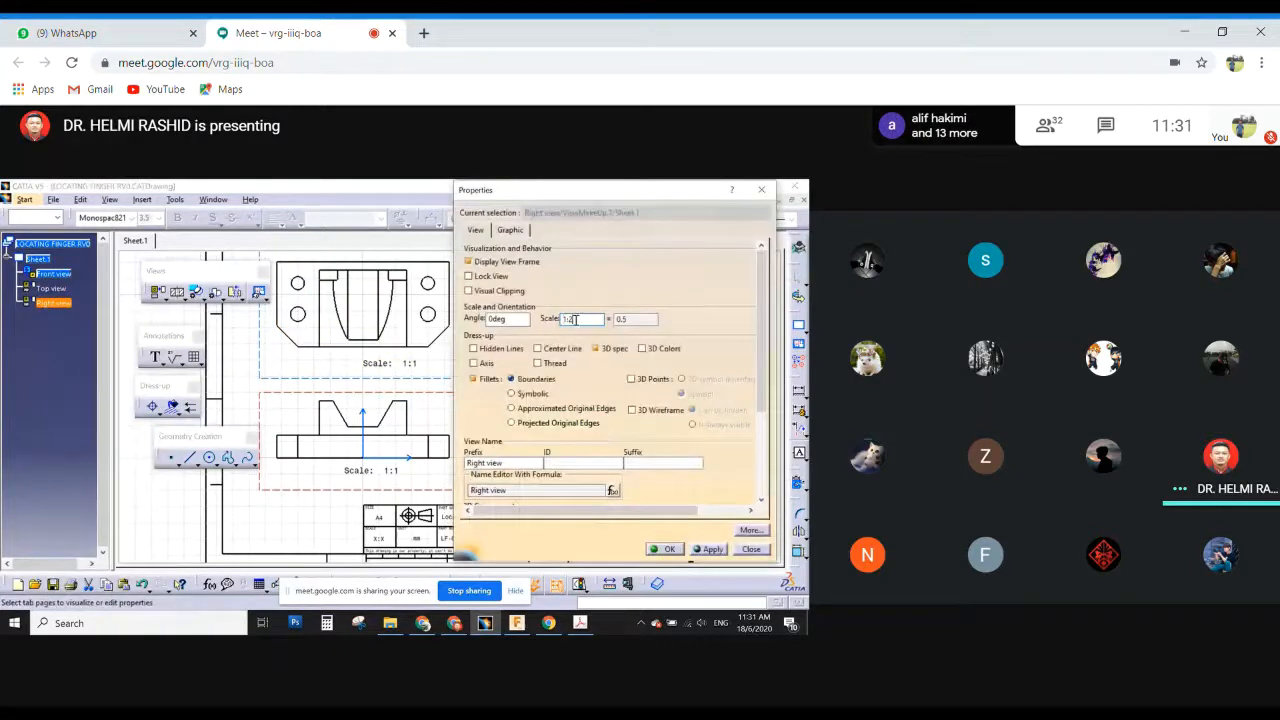
{"action": "key", "text": "BackSpace"}
{"action": "type", "text": "1"}
{"action": "key", "text": "Return"}
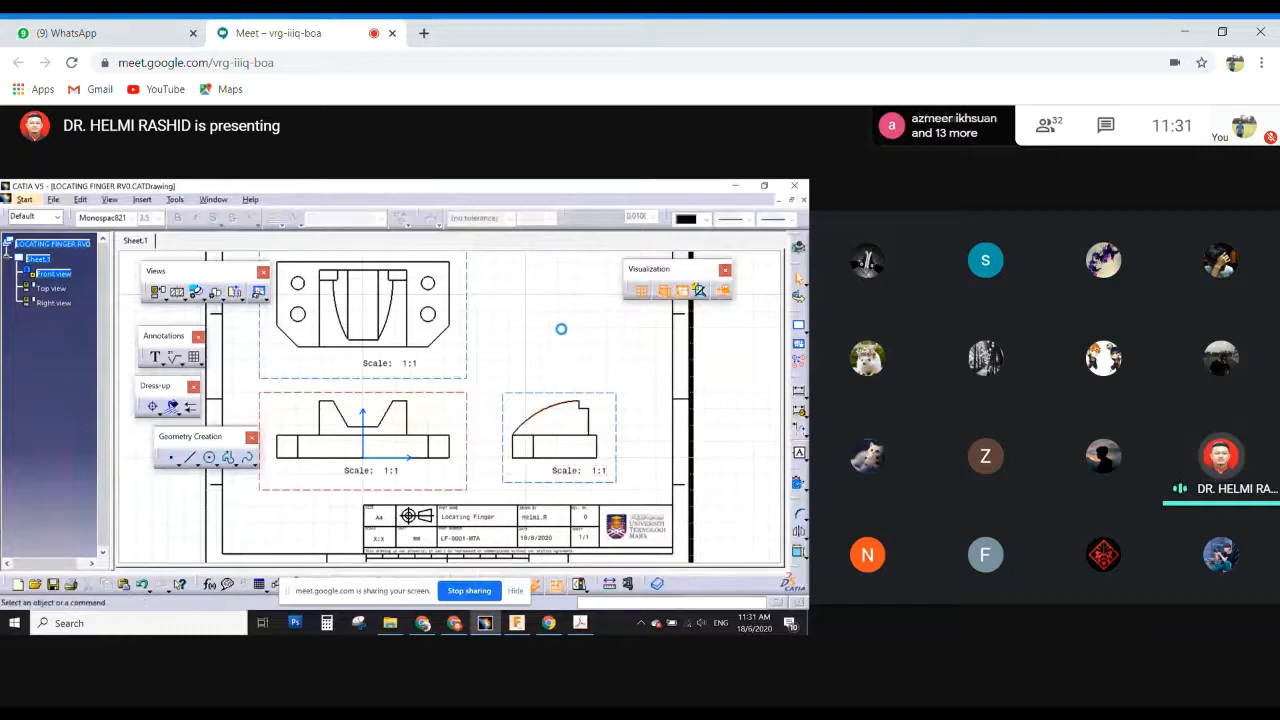
Set the scale of Sheet.1 to 1:2 so all three views follow the sheet scale.
{"action": "middle_click_drag", "start_coordinate": [330, 408], "coordinate": [343, 403]}
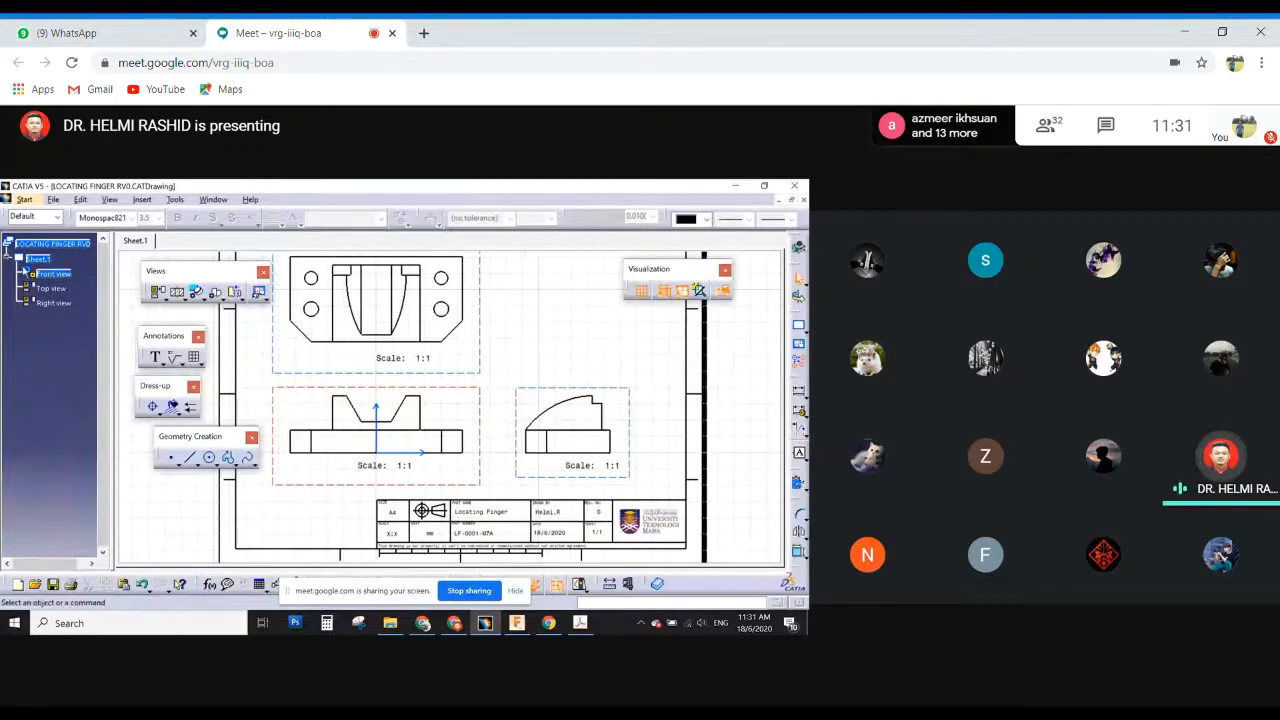
{"action": "right_click", "coordinate": [34, 258]}
{"action": "left_click", "coordinate": [90, 363]}
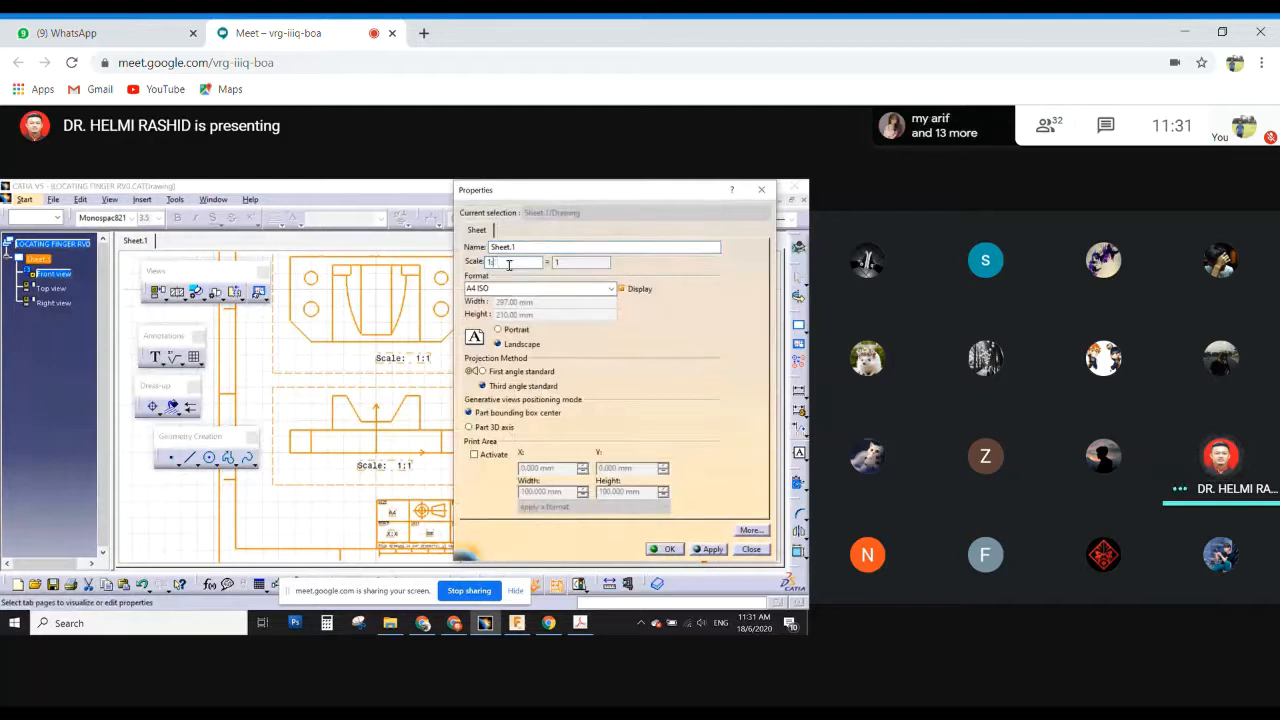
{"action": "type", "text": "2"}
{"action": "key", "text": "Return"}
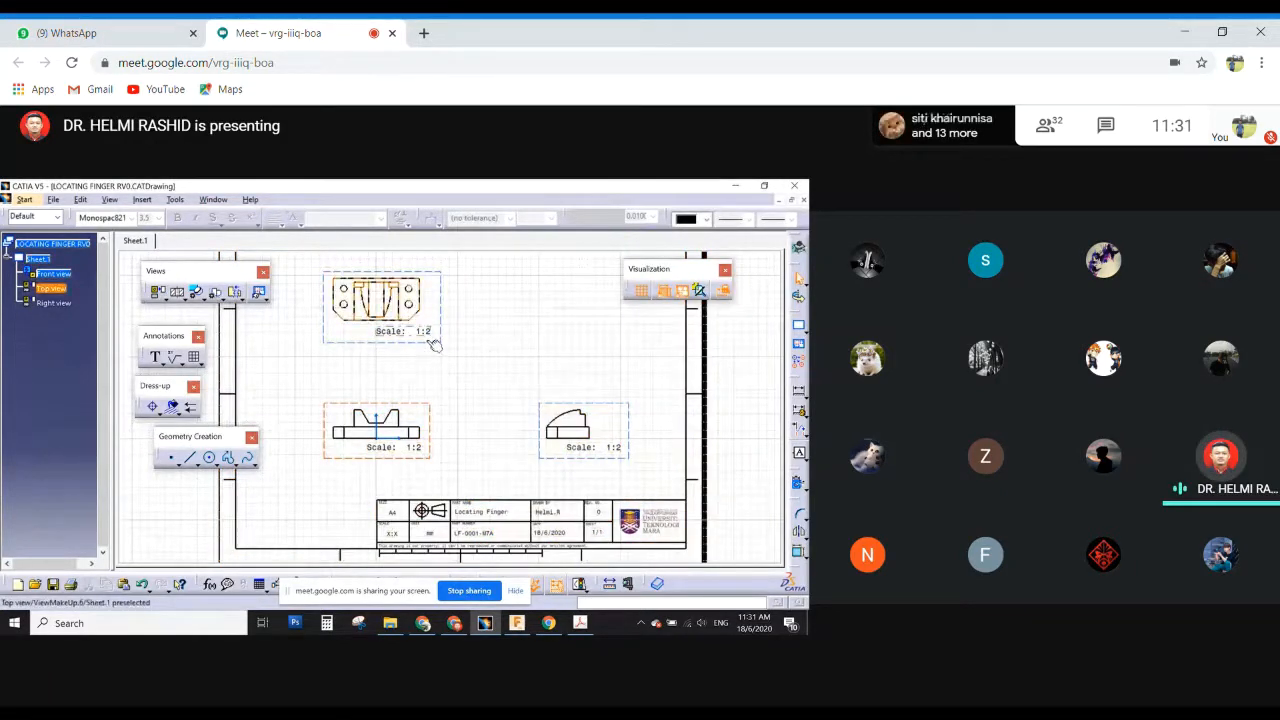
Check the title block's scale entry and switch the drawing to sheet background editing.
{"action": "mouse_move", "coordinate": [463, 482]}
{"action": "middle_mouse_down"}
{"action": "mouse_move", "coordinate": [491, 423]}
{"action": "mouse_move", "coordinate": [460, 440]}
{"action": "mouse_move", "coordinate": [446, 340]}
{"action": "middle_mouse_up"}
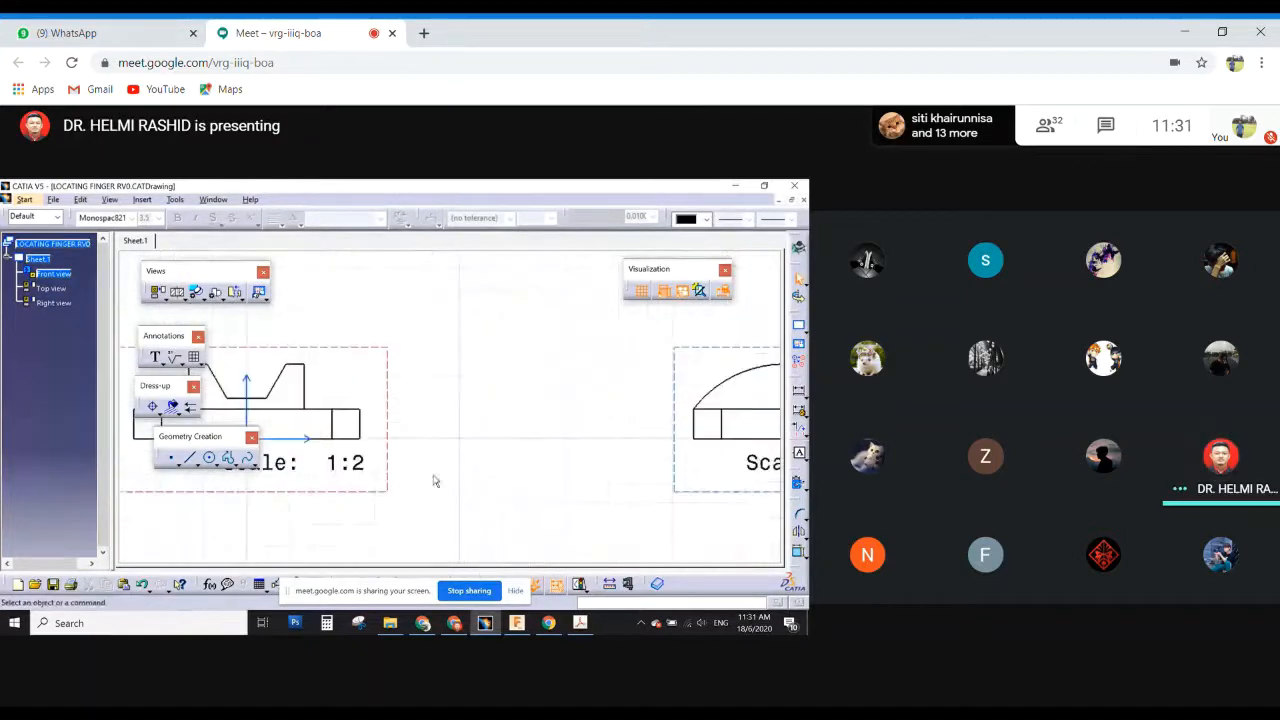
{"action": "middle_click_drag", "start_coordinate": [415, 526], "coordinate": [518, 290]}
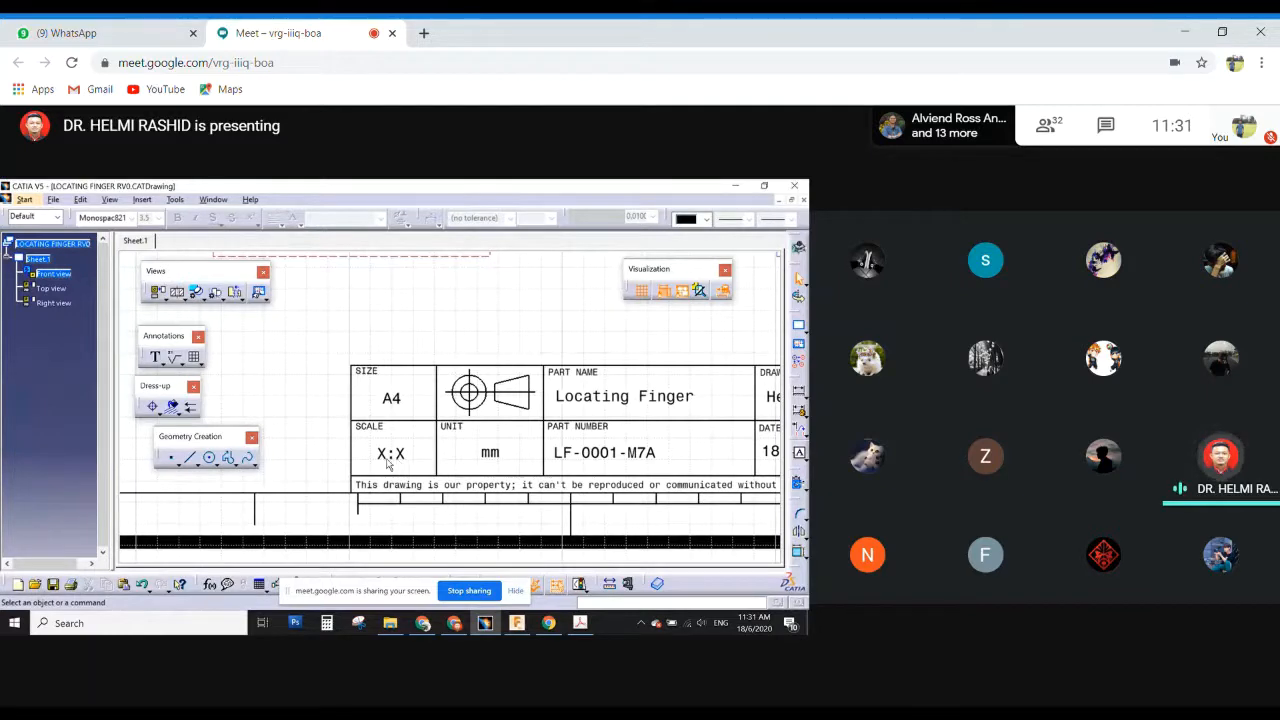
{"action": "mouse_move", "coordinate": [457, 414]}
{"action": "middle_mouse_down"}
{"action": "mouse_move", "coordinate": [386, 413]}
{"action": "mouse_move", "coordinate": [449, 452]}
{"action": "mouse_move", "coordinate": [480, 401]}
{"action": "mouse_move", "coordinate": [463, 391]}
{"action": "mouse_move", "coordinate": [485, 486]}
{"action": "middle_mouse_up"}
{"action": "middle_click_drag", "start_coordinate": [452, 391], "coordinate": [463, 478]}
{"action": "middle_click_drag", "start_coordinate": [450, 420], "coordinate": [440, 500]}
{"action": "left_click", "coordinate": [53, 200]}
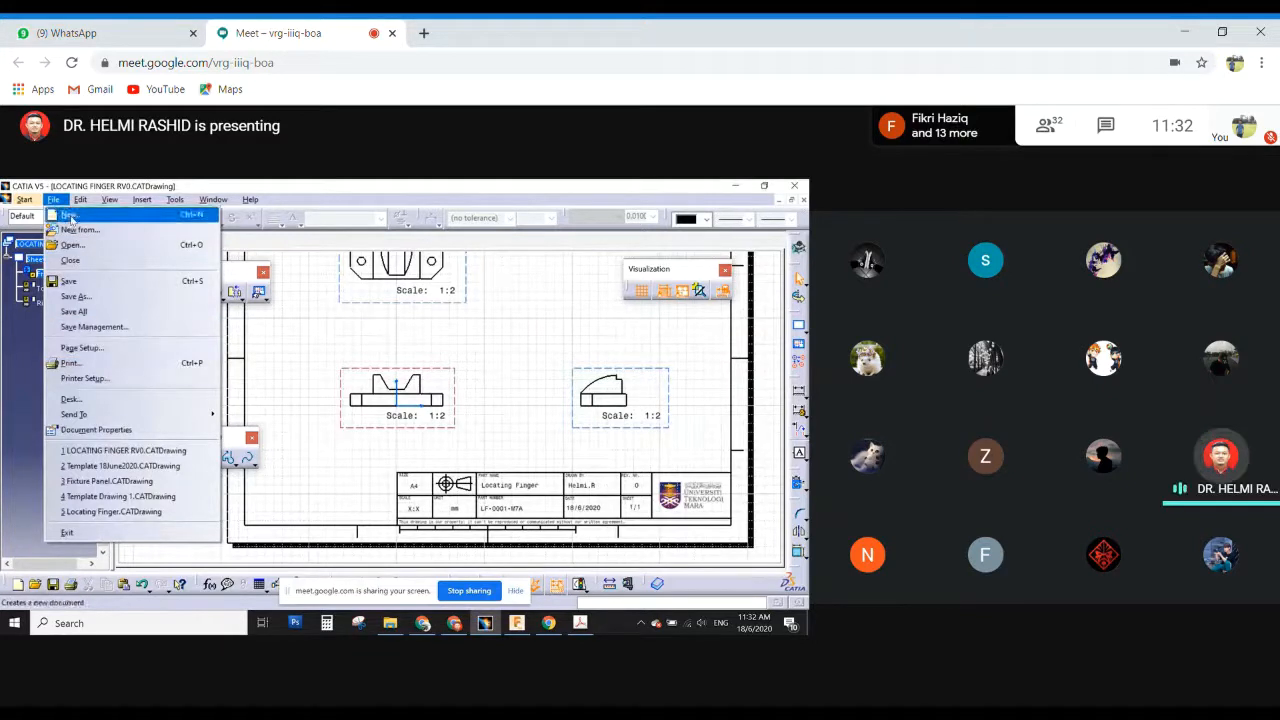
{"action": "mouse_move", "coordinate": [80, 199]}
{"action": "left_click", "coordinate": [118, 527]}
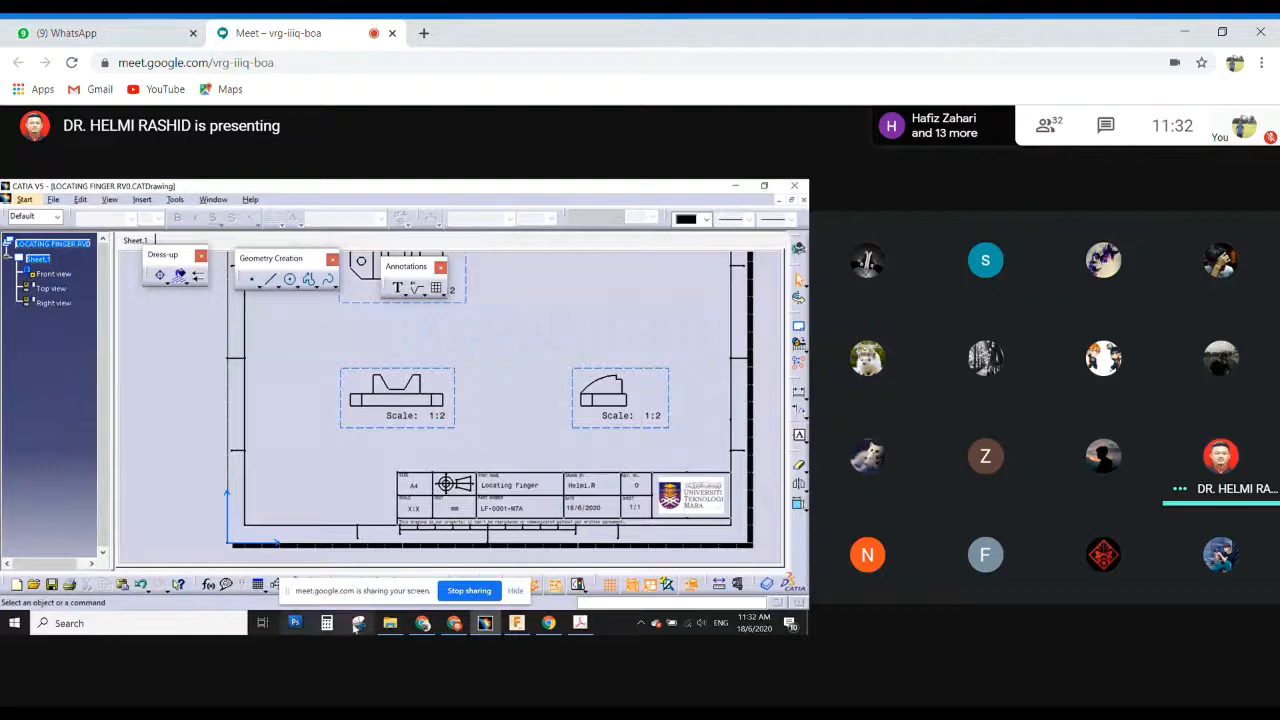
Replace the X:X placeholder in the title block's scale cell with 1:2.
{"action": "mouse_move", "coordinate": [414, 547]}
{"action": "middle_mouse_down"}
{"action": "mouse_move", "coordinate": [360, 462]}
{"action": "mouse_move", "coordinate": [378, 353]}
{"action": "mouse_move", "coordinate": [443, 443]}
{"action": "middle_mouse_up"}
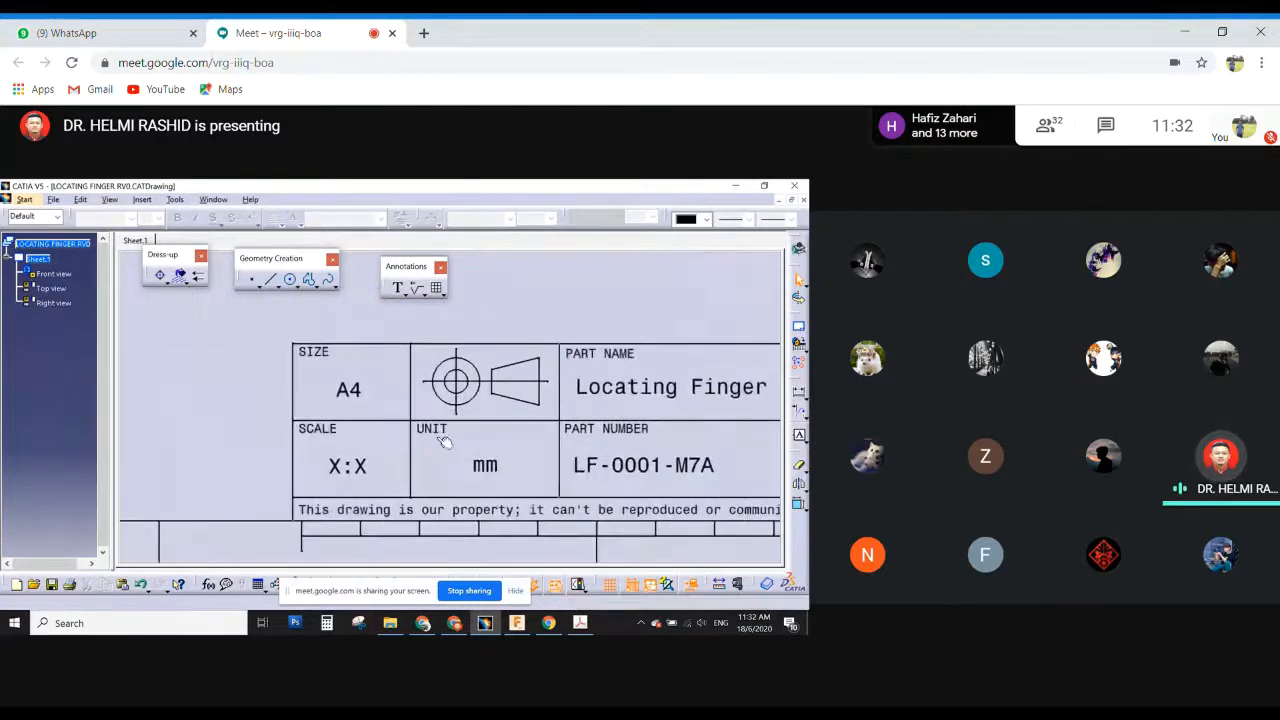
{"action": "double_click", "coordinate": [345, 465]}
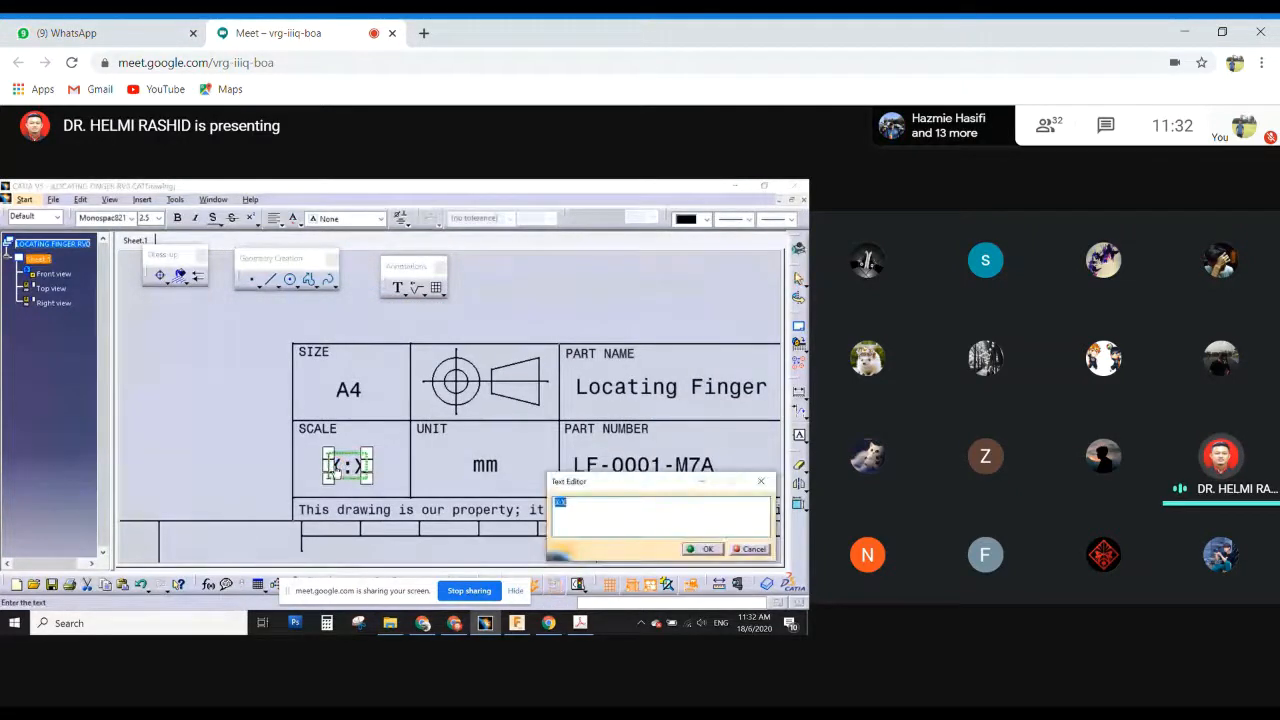
{"action": "type", "text": "1:2"}
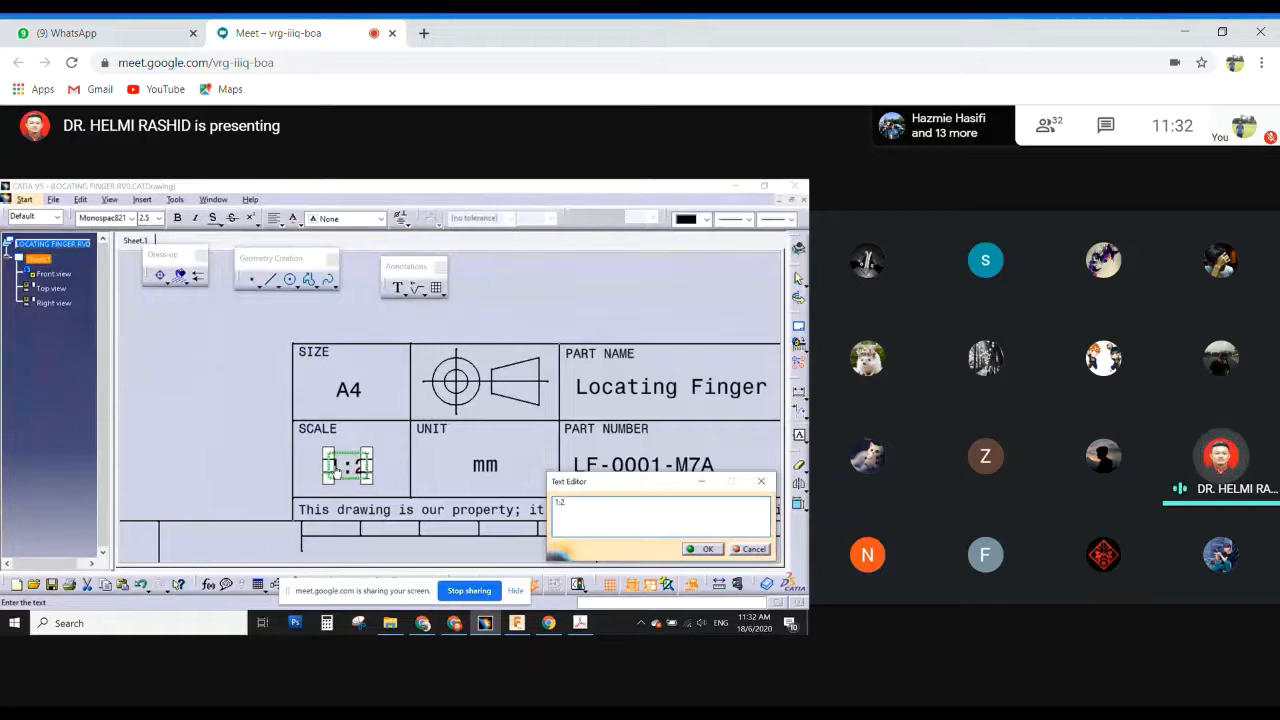
{"action": "left_click", "coordinate": [703, 549]}
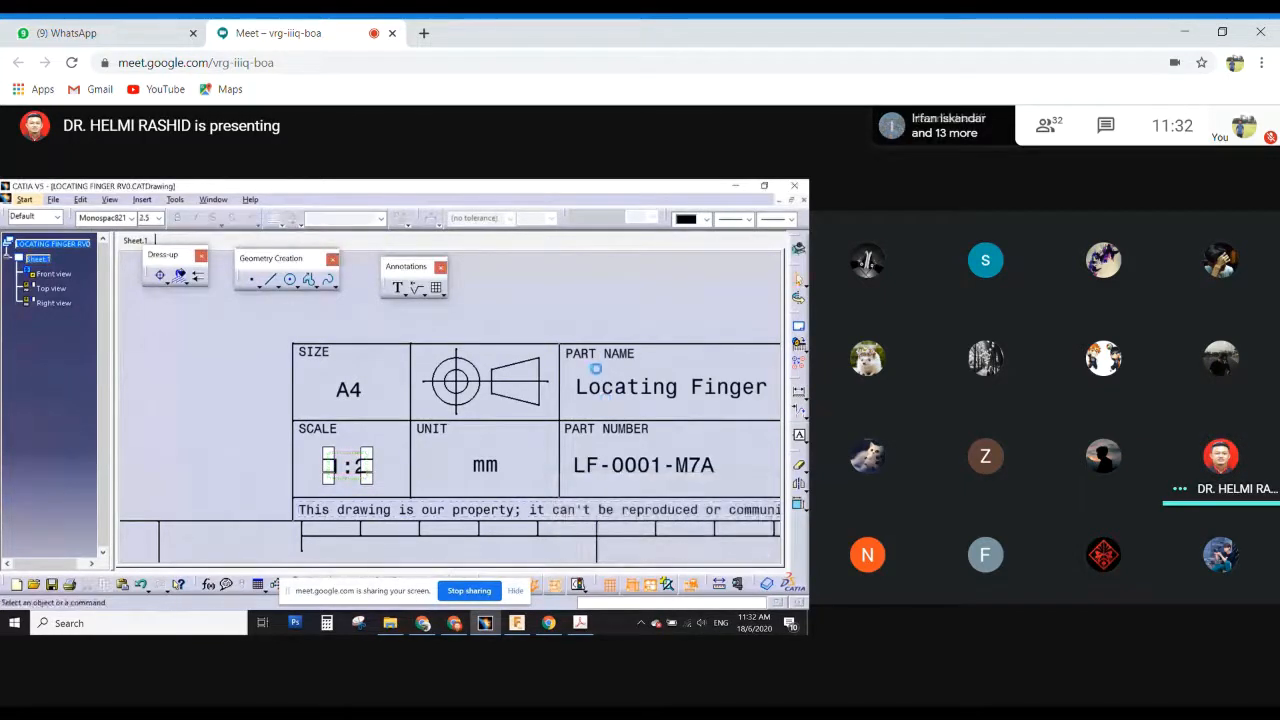
Leave the sheet background and return to the working views.
{"action": "left_click", "coordinate": [80, 199]}
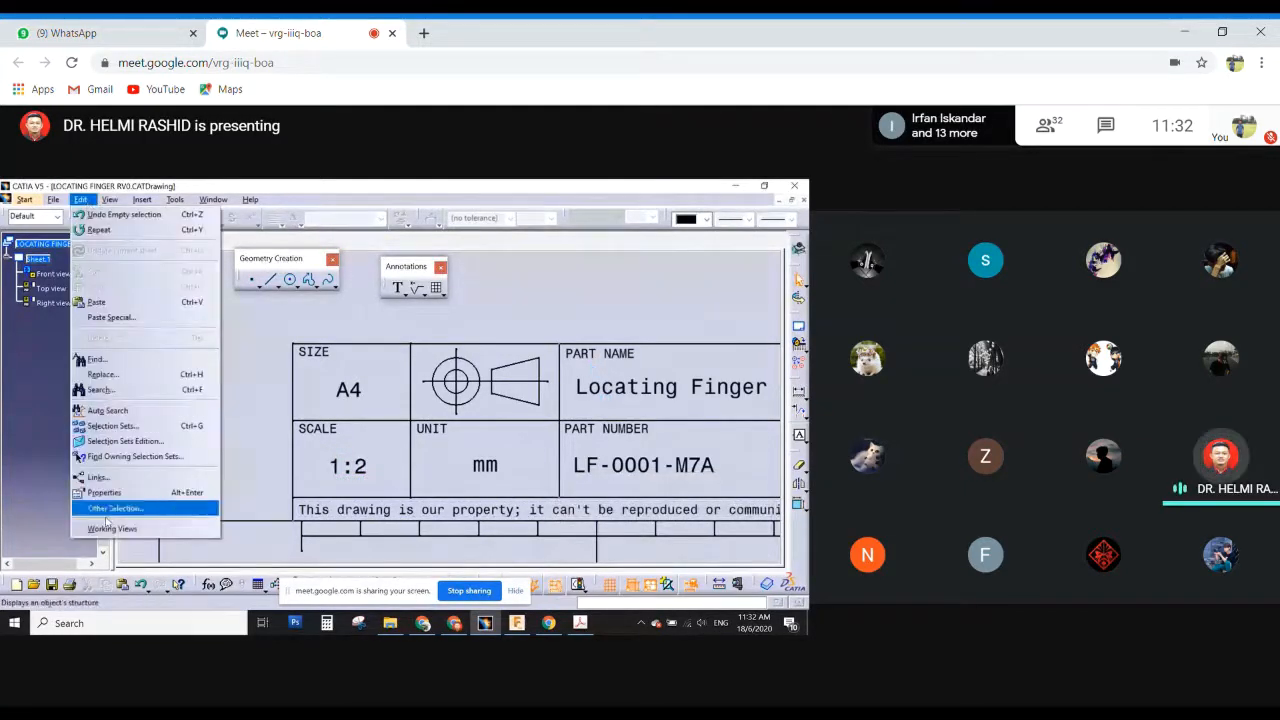
{"action": "left_click", "coordinate": [120, 510]}
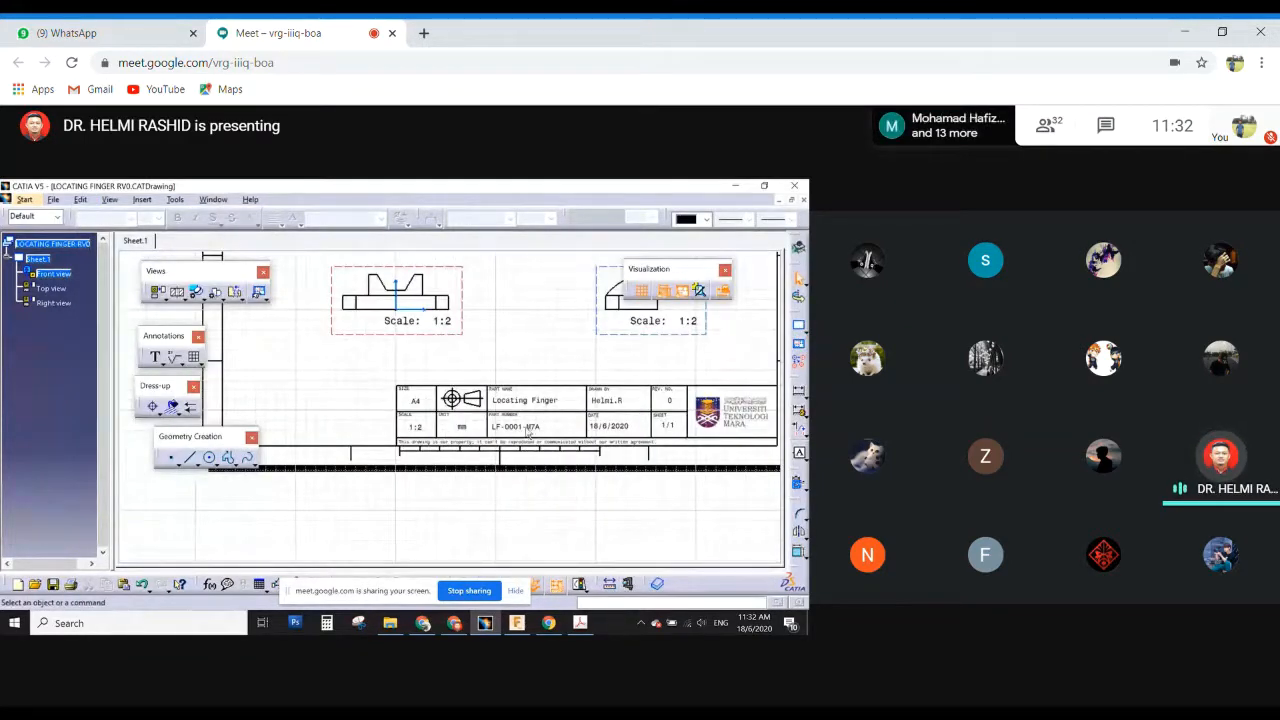
{"action": "mouse_move", "coordinate": [500, 360]}
{"action": "middle_mouse_down"}
{"action": "mouse_move", "coordinate": [510, 471]}
{"action": "mouse_move", "coordinate": [483, 443]}
{"action": "mouse_move", "coordinate": [464, 455]}
{"action": "middle_mouse_up"}
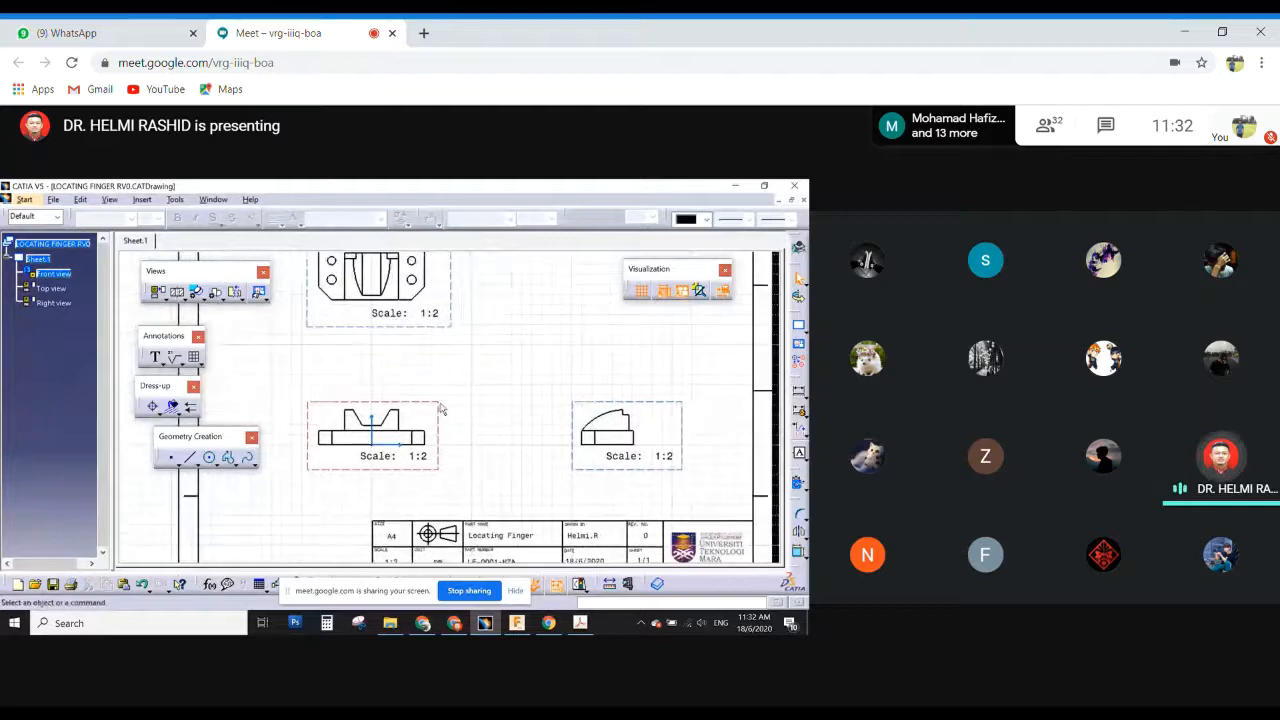
{"action": "left_click", "coordinate": [419, 315]}
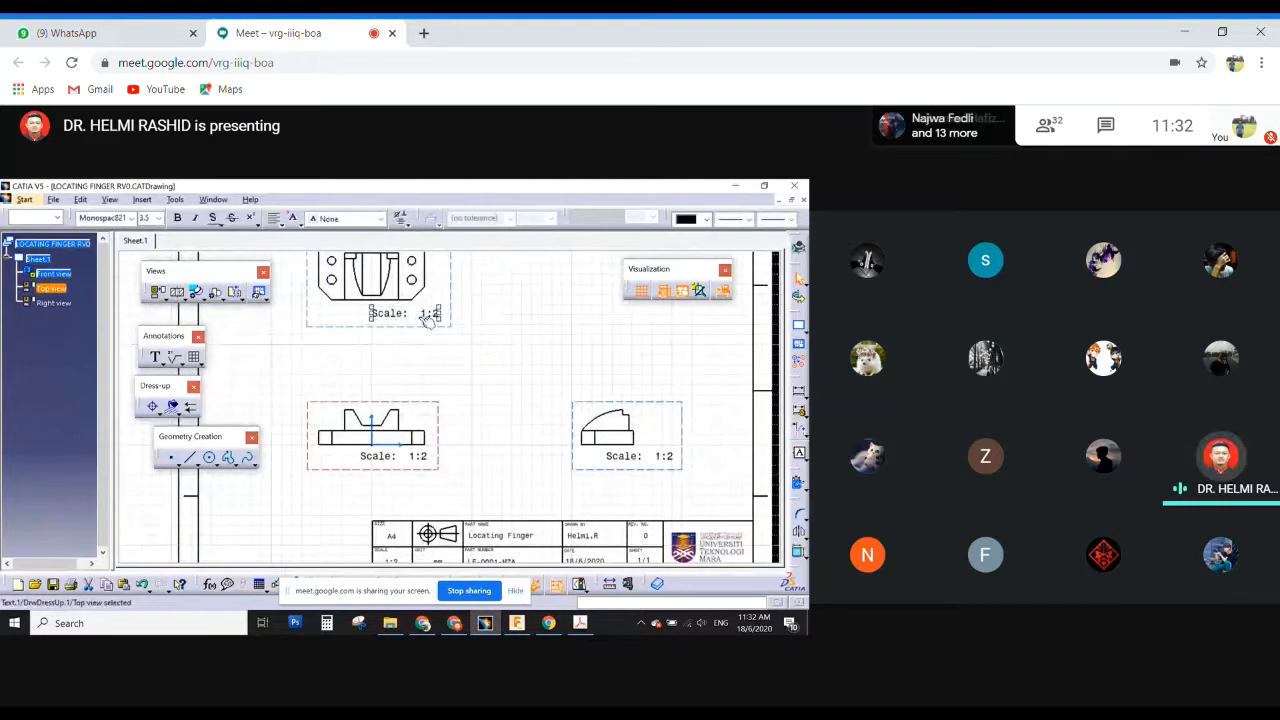
{"action": "left_click", "coordinate": [421, 369]}
{"action": "middle_click_drag", "start_coordinate": [421, 369], "coordinate": [457, 250]}
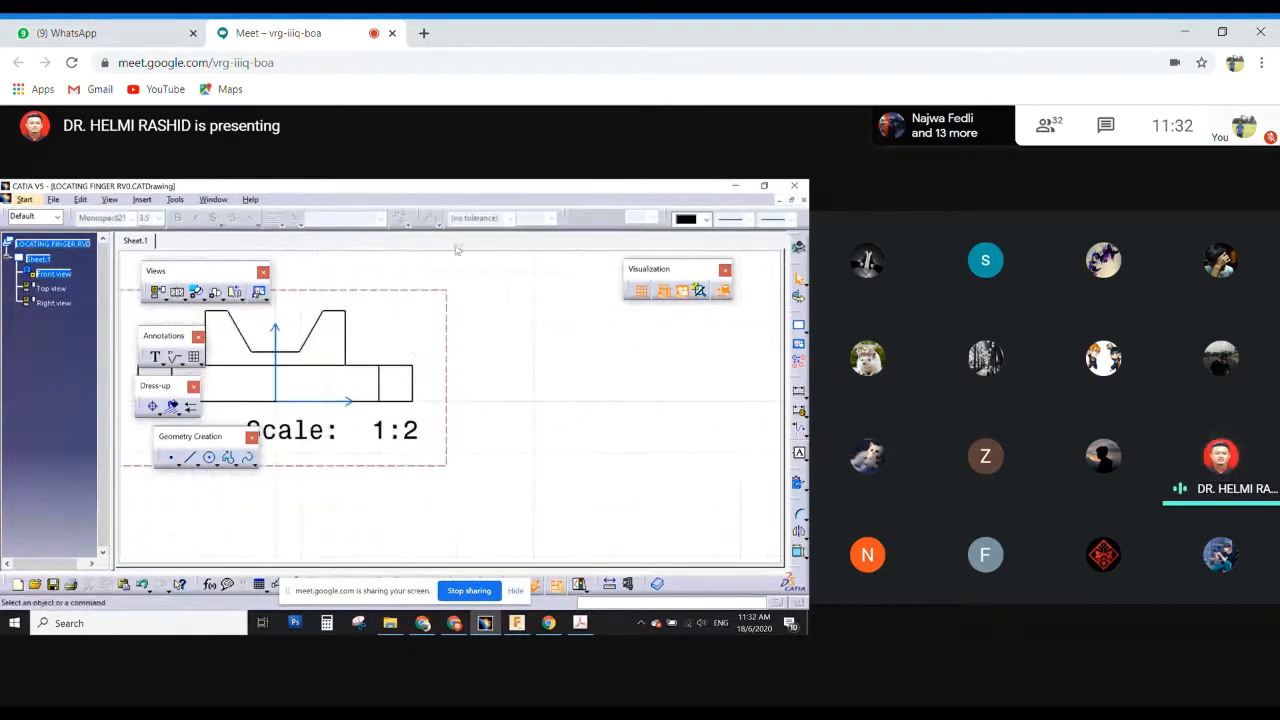
Delete the scale label beneath each of the front, top and right views.
{"action": "middle_click_drag", "start_coordinate": [449, 352], "coordinate": [554, 310]}
{"action": "left_click", "coordinate": [502, 376]}
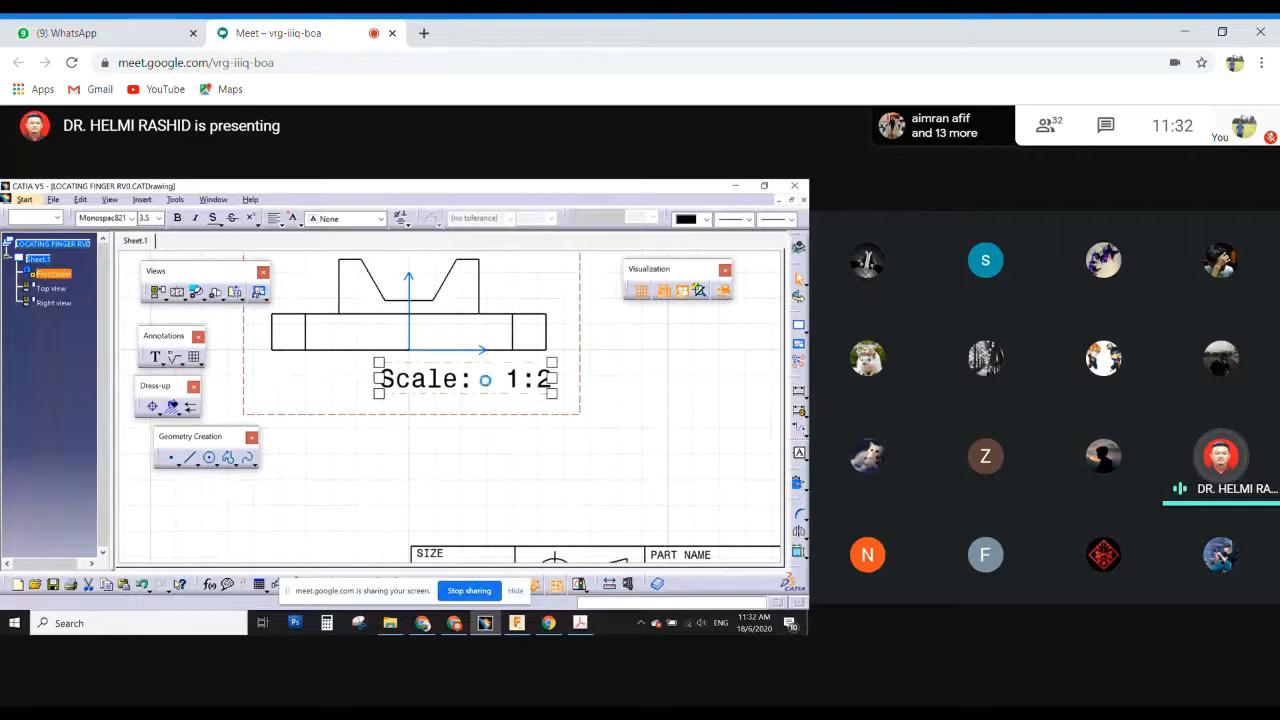
{"action": "key", "text": "Delete"}
{"action": "middle_click_drag", "start_coordinate": [534, 362], "coordinate": [469, 493]}
{"action": "mouse_move", "coordinate": [480, 330]}
{"action": "middle_mouse_down", "text": "ctrl"}
{"action": "mouse_move", "coordinate": [480, 386]}
{"action": "mouse_move", "coordinate": [463, 413]}
{"action": "middle_mouse_up", "text": "ctrl"}
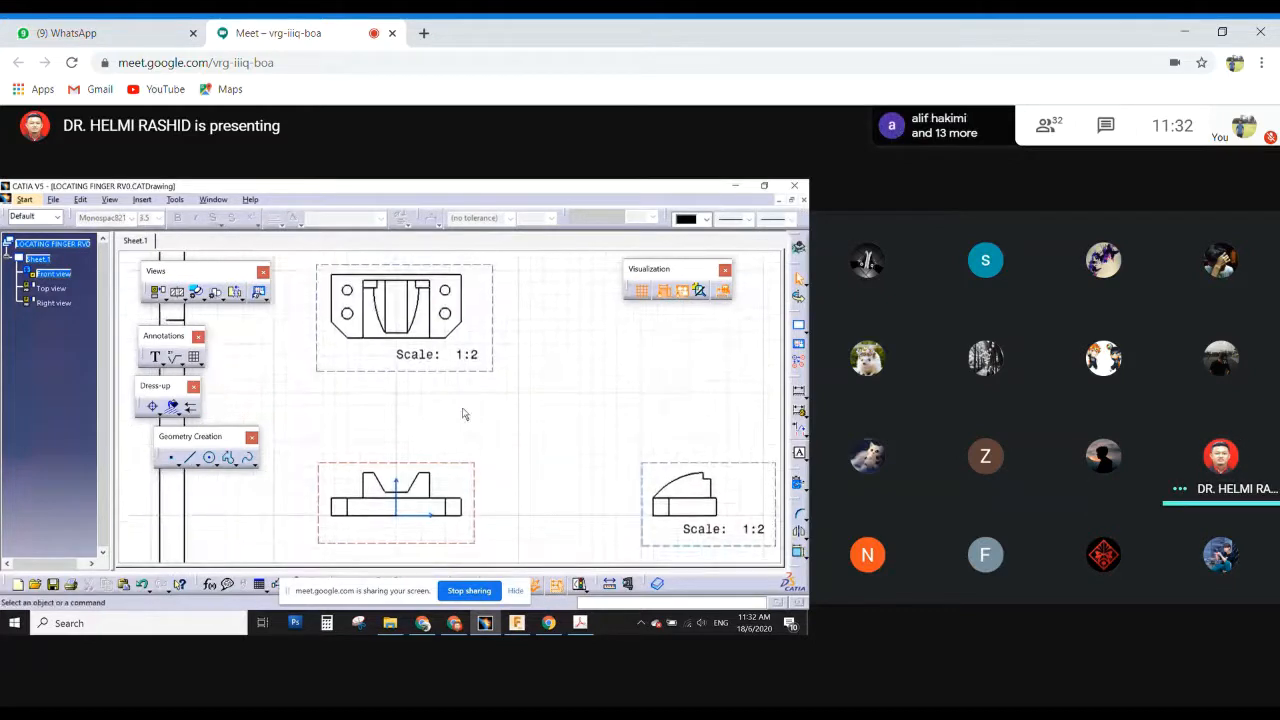
{"action": "left_click", "coordinate": [452, 357]}
{"action": "key", "text": "Delete"}
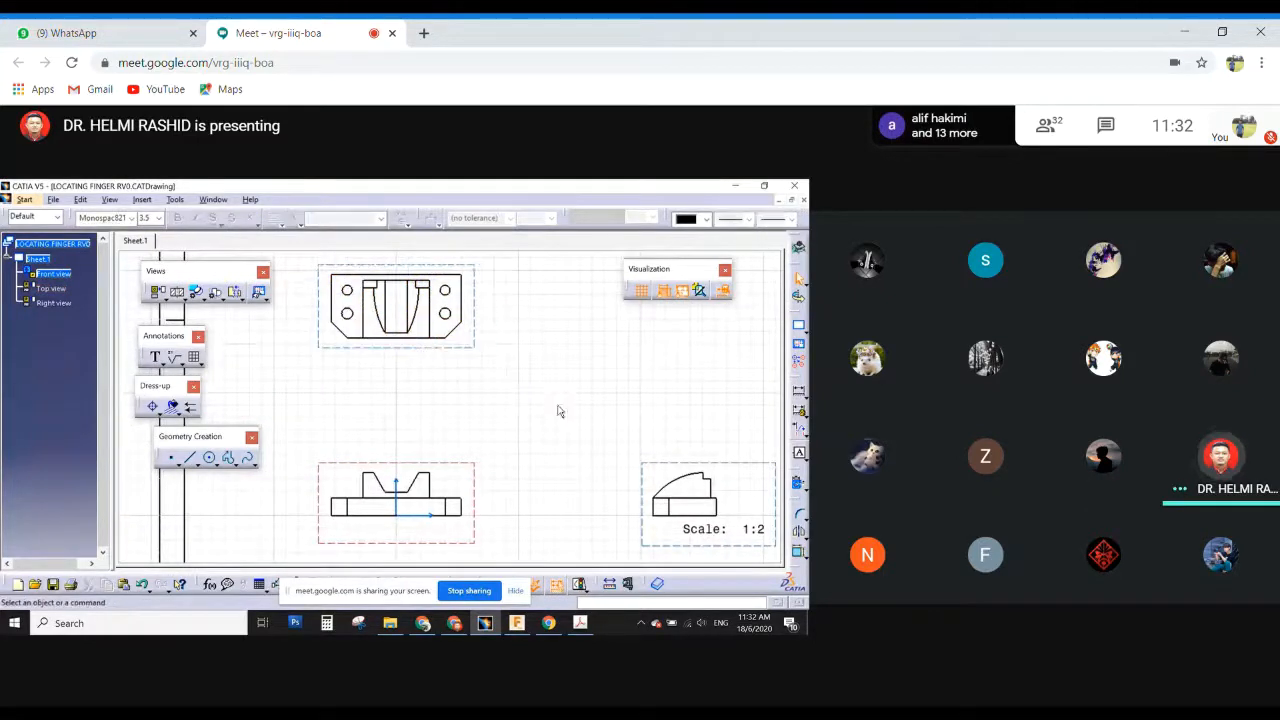
{"action": "middle_click_drag", "start_coordinate": [560, 409], "coordinate": [379, 347]}
{"action": "left_click", "coordinate": [549, 472]}
{"action": "key", "text": "Delete"}
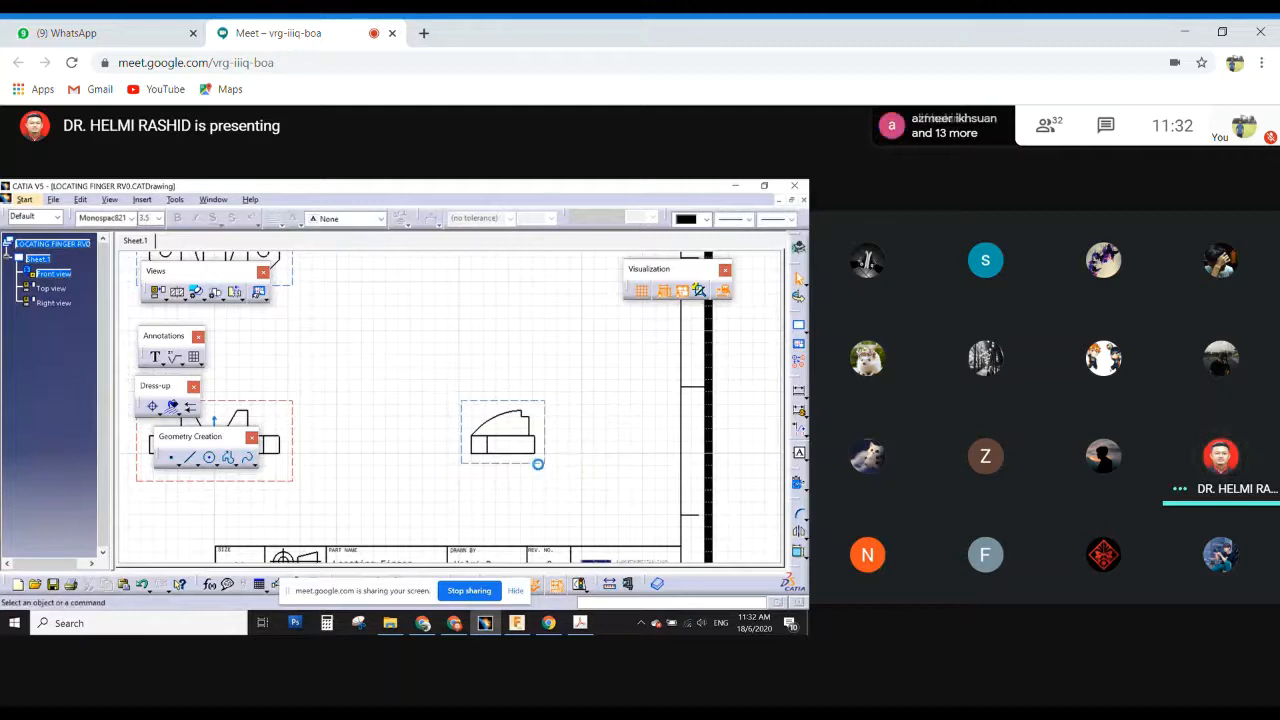
{"action": "mouse_move", "coordinate": [537, 463]}
{"action": "middle_mouse_down", "text": "ctrl"}
{"action": "mouse_move", "coordinate": [434, 397]}
{"action": "mouse_move", "coordinate": [535, 432]}
{"action": "middle_mouse_up", "text": "ctrl"}
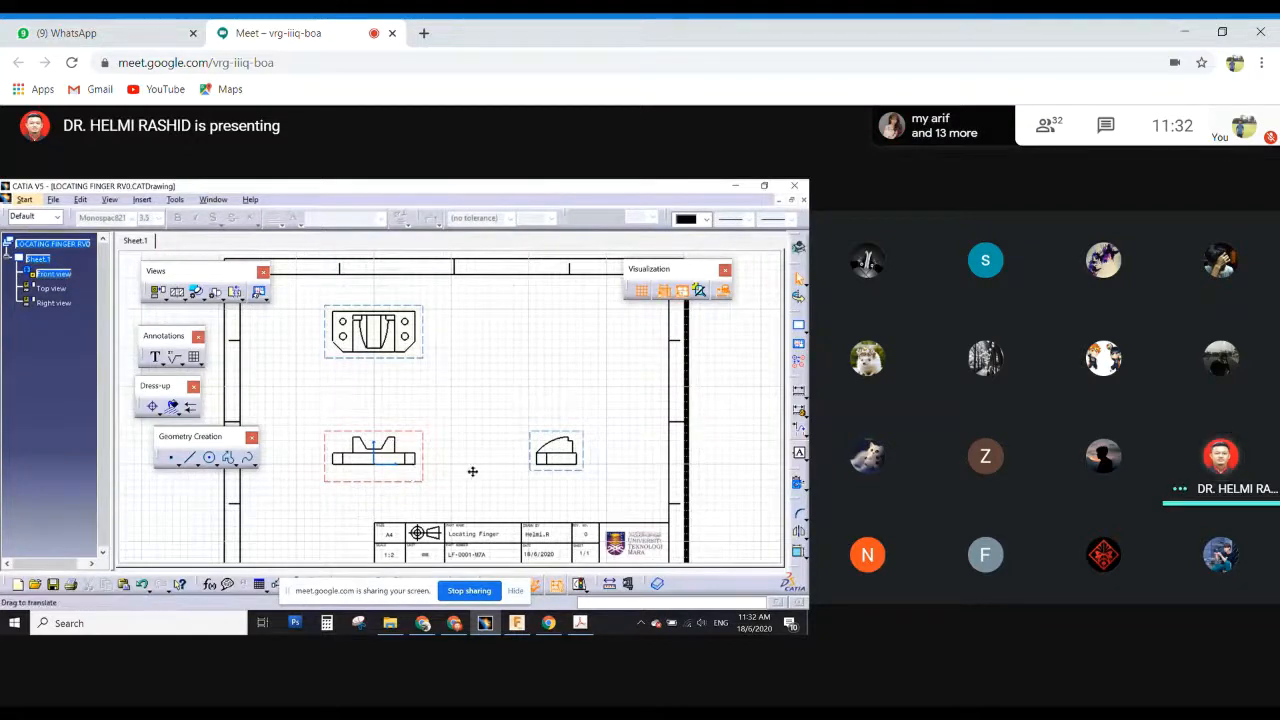
Check the scale in the properties of Sheet.1 and compare it with the title block's scale entry.
{"action": "middle_click_drag", "start_coordinate": [471, 471], "coordinate": [543, 367]}
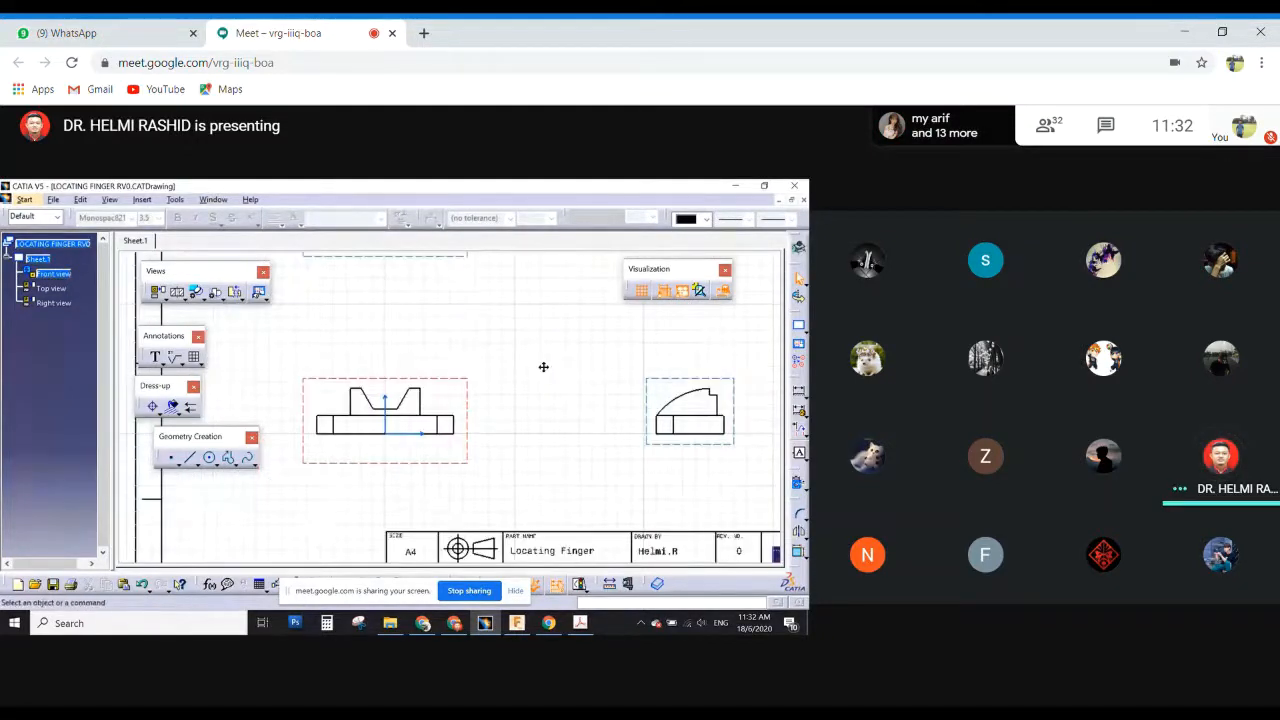
{"action": "mouse_move", "coordinate": [503, 424]}
{"action": "middle_mouse_down"}
{"action": "mouse_move", "coordinate": [537, 368]}
{"action": "mouse_move", "coordinate": [517, 426]}
{"action": "mouse_move", "coordinate": [548, 543]}
{"action": "mouse_move", "coordinate": [606, 378]}
{"action": "middle_mouse_up"}
{"action": "right_click", "coordinate": [37, 258]}
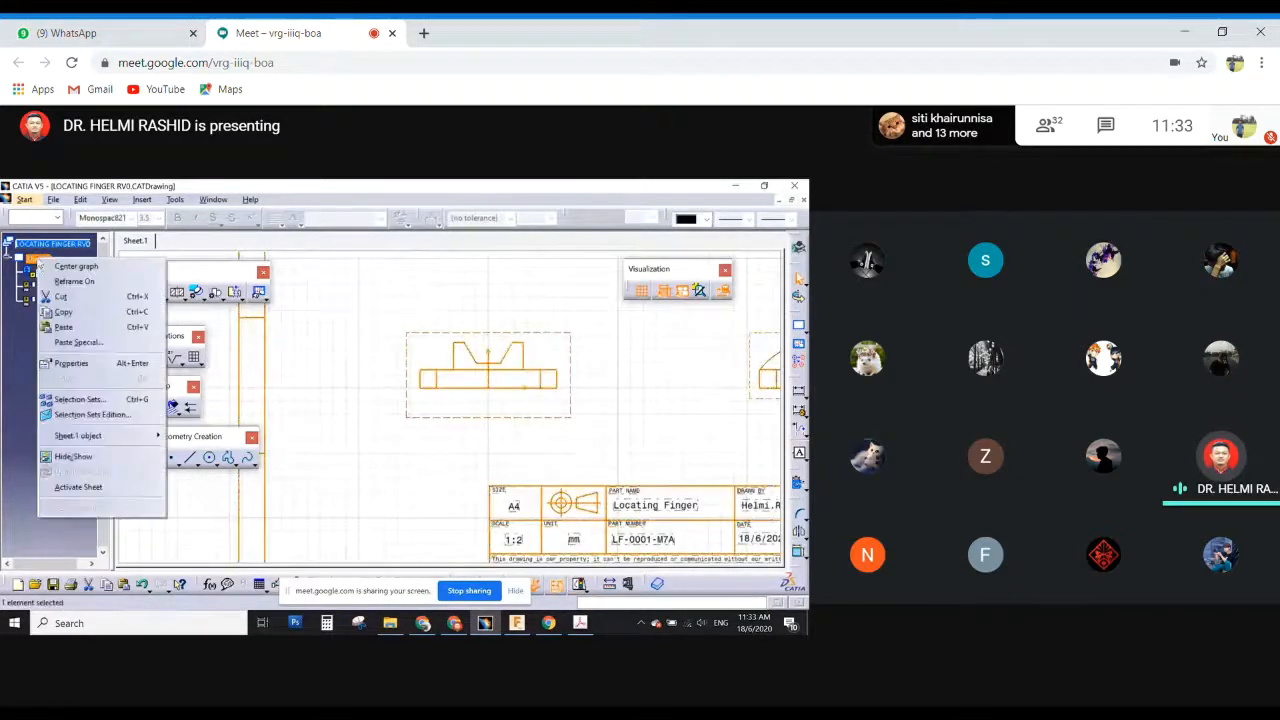
{"action": "left_click", "coordinate": [70, 363]}
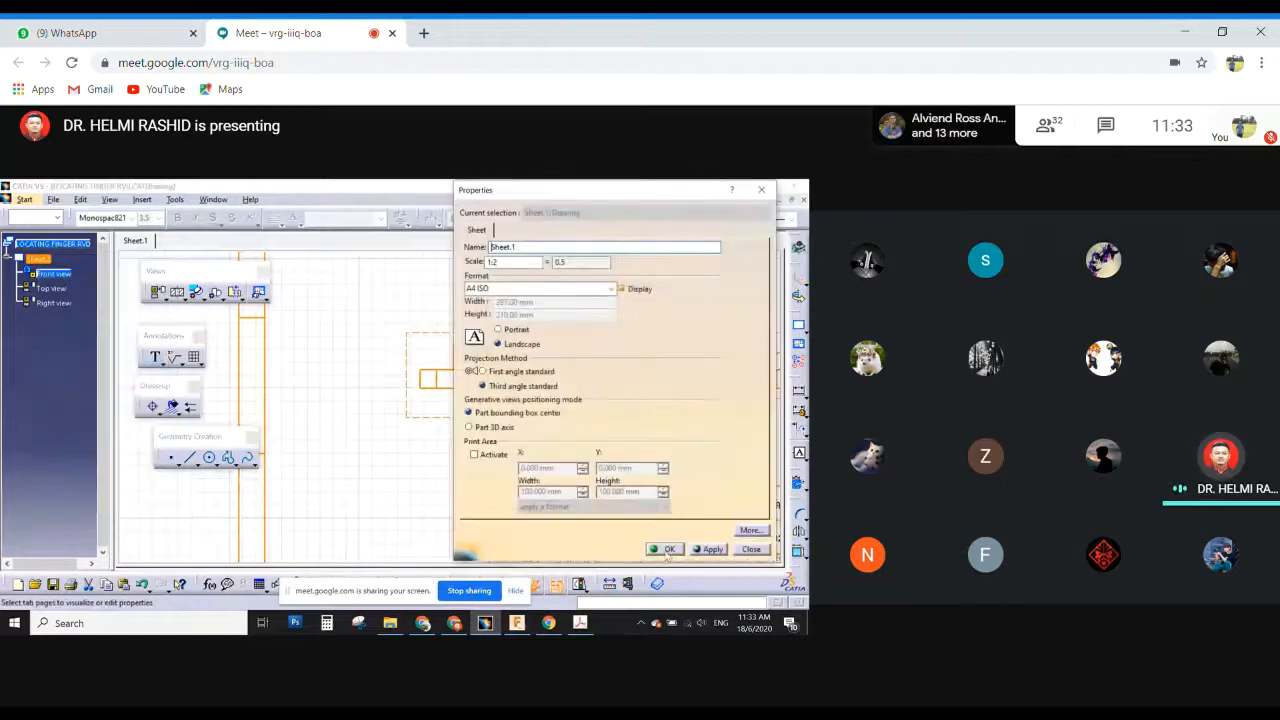
{"action": "left_click", "coordinate": [750, 549]}
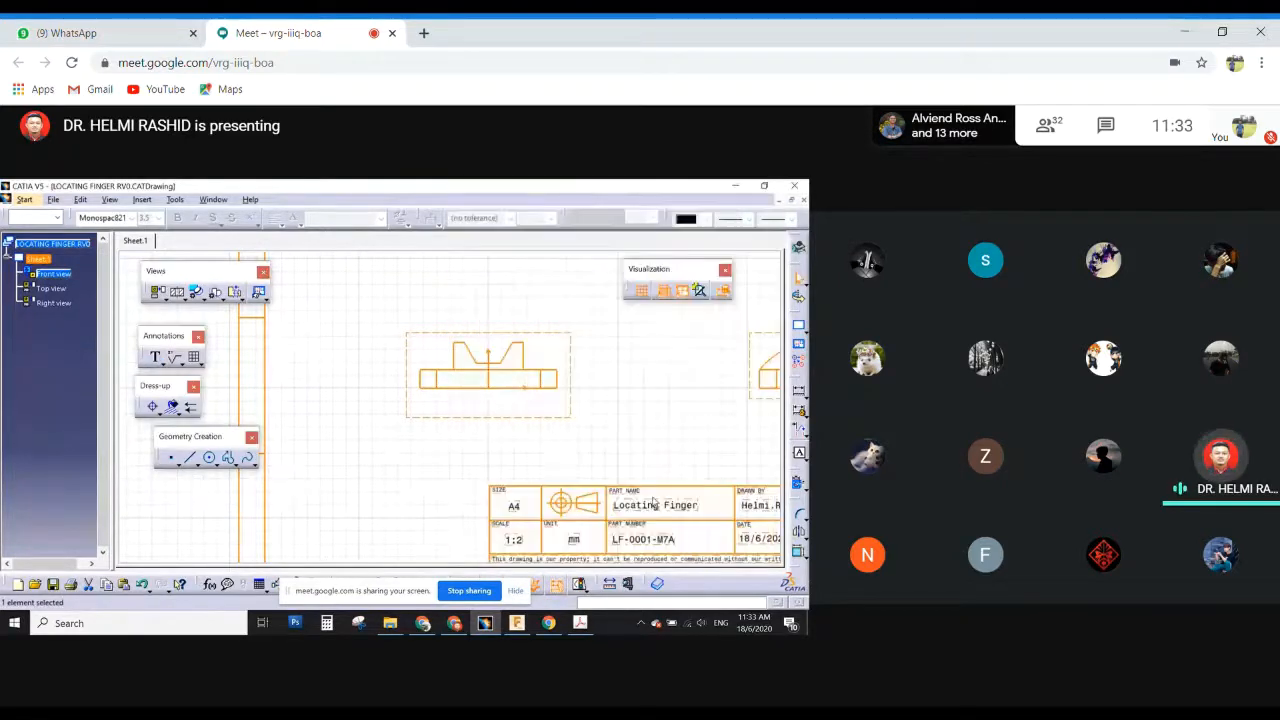
{"action": "mouse_move", "coordinate": [566, 467]}
{"action": "middle_mouse_down"}
{"action": "mouse_move", "coordinate": [606, 449]}
{"action": "mouse_move", "coordinate": [503, 380]}
{"action": "mouse_move", "coordinate": [461, 447]}
{"action": "middle_mouse_up"}
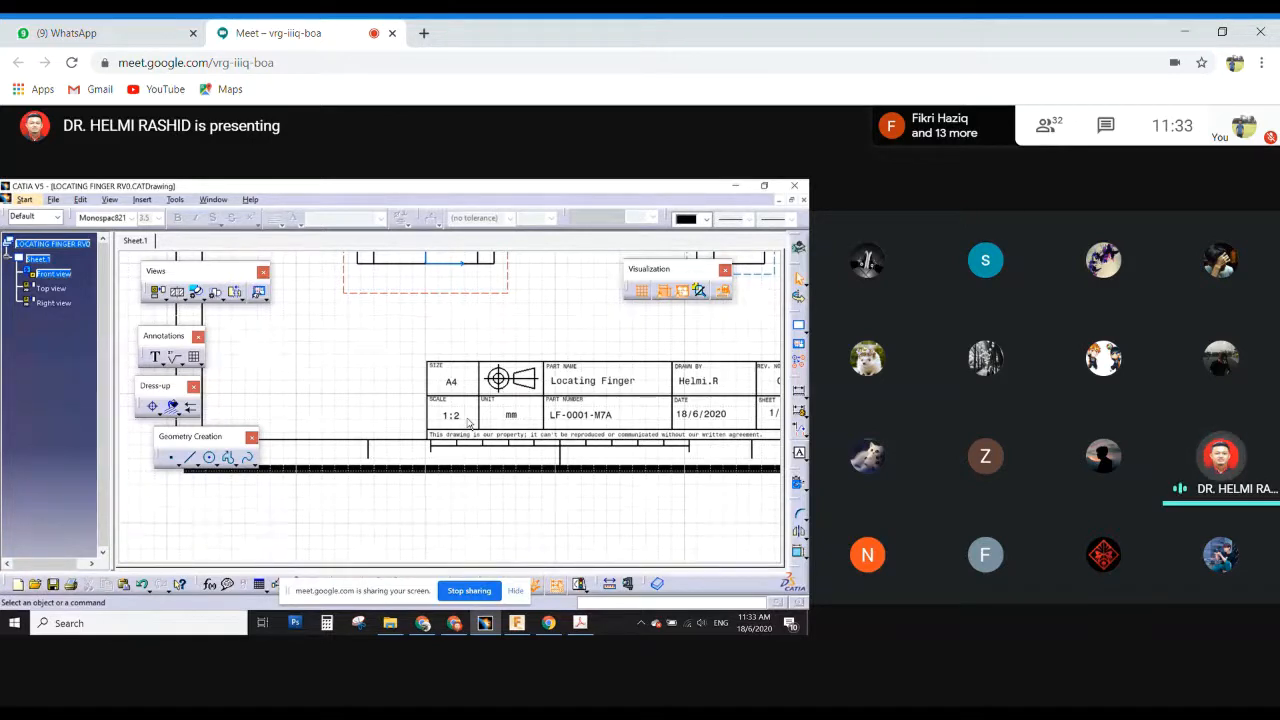
{"action": "mouse_move", "coordinate": [500, 490]}
{"action": "middle_mouse_down"}
{"action": "mouse_move", "coordinate": [456, 489]}
{"action": "mouse_move", "coordinate": [454, 349]}
{"action": "mouse_move", "coordinate": [491, 383]}
{"action": "mouse_move", "coordinate": [511, 449]}
{"action": "mouse_move", "coordinate": [540, 418]}
{"action": "middle_mouse_up"}
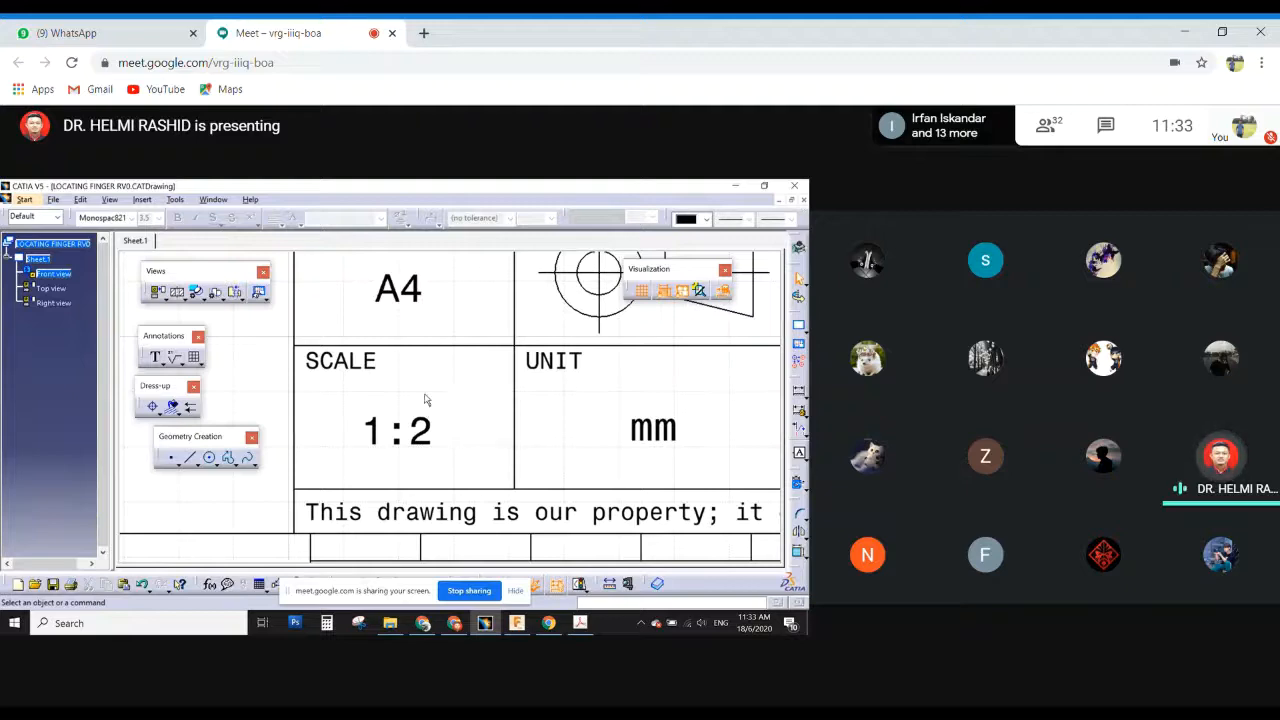
{"action": "mouse_move", "coordinate": [424, 399]}
{"action": "middle_mouse_down"}
{"action": "mouse_move", "coordinate": [420, 446]}
{"action": "mouse_move", "coordinate": [463, 567]}
{"action": "middle_mouse_up"}
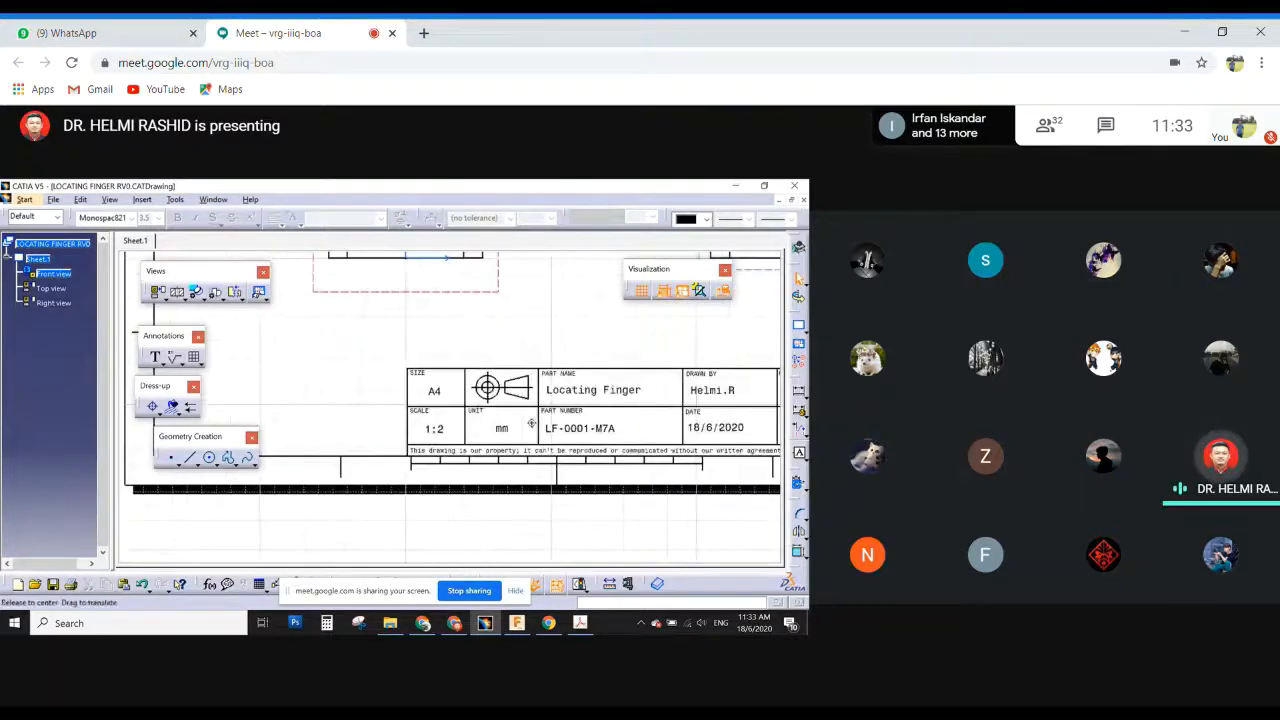
{"action": "middle_click_drag", "start_coordinate": [531, 423], "coordinate": [485, 530]}
{"action": "mouse_move", "coordinate": [493, 414]}
{"action": "middle_mouse_down"}
{"action": "mouse_move", "coordinate": [486, 494]}
{"action": "mouse_move", "coordinate": [553, 398]}
{"action": "middle_mouse_up"}
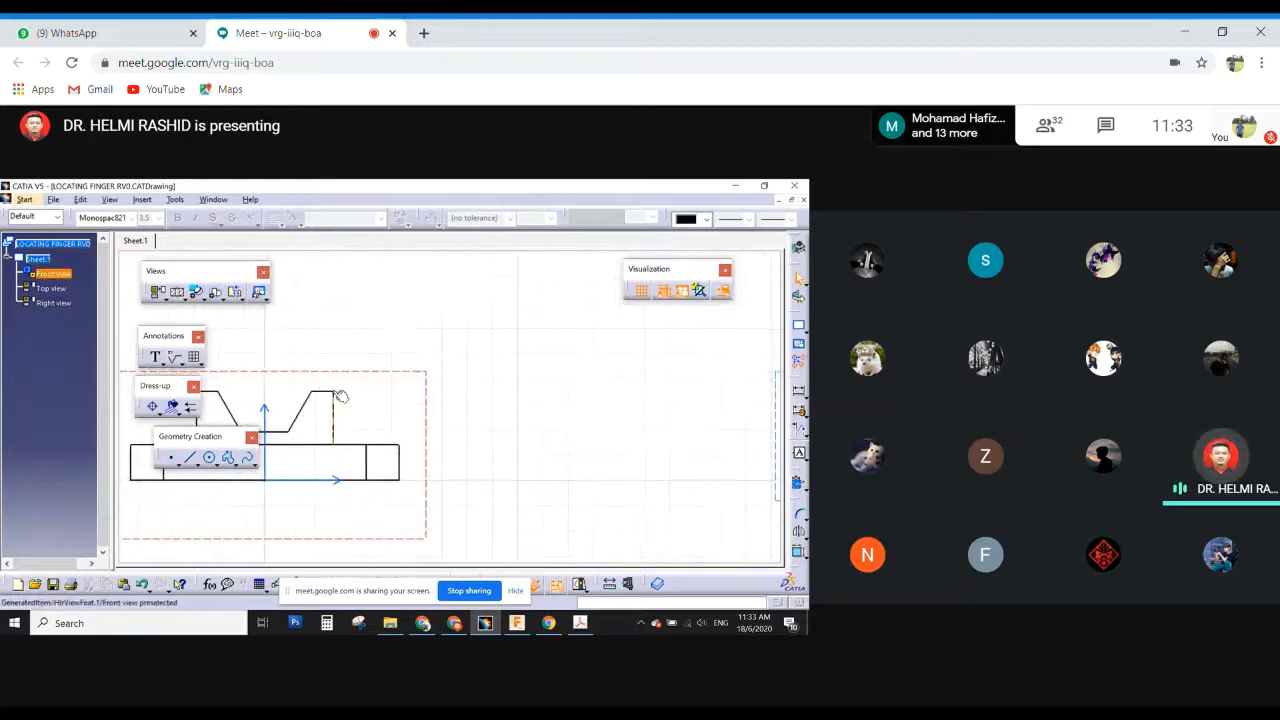
{"action": "middle_click_drag", "start_coordinate": [314, 452], "coordinate": [422, 488]}
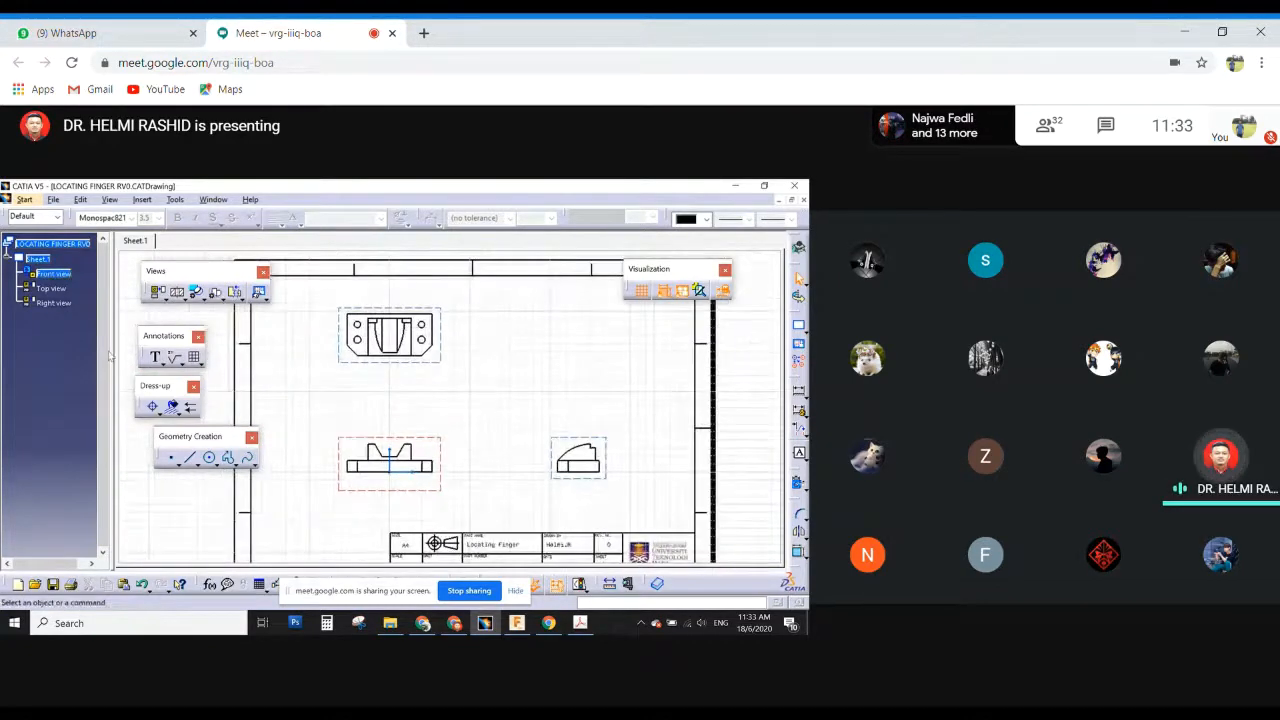
Set the scale of Sheet.1 to 1:1 in its properties.
{"action": "right_click", "coordinate": [38, 258]}
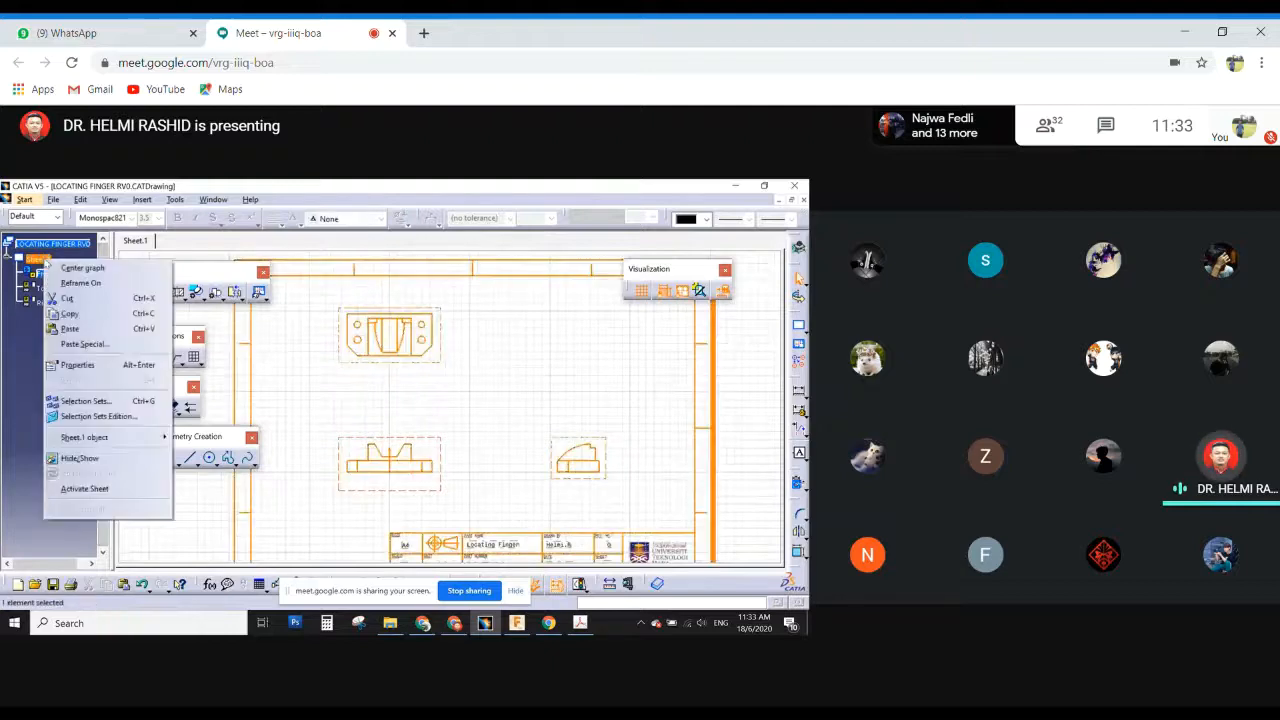
{"action": "left_click", "coordinate": [77, 364]}
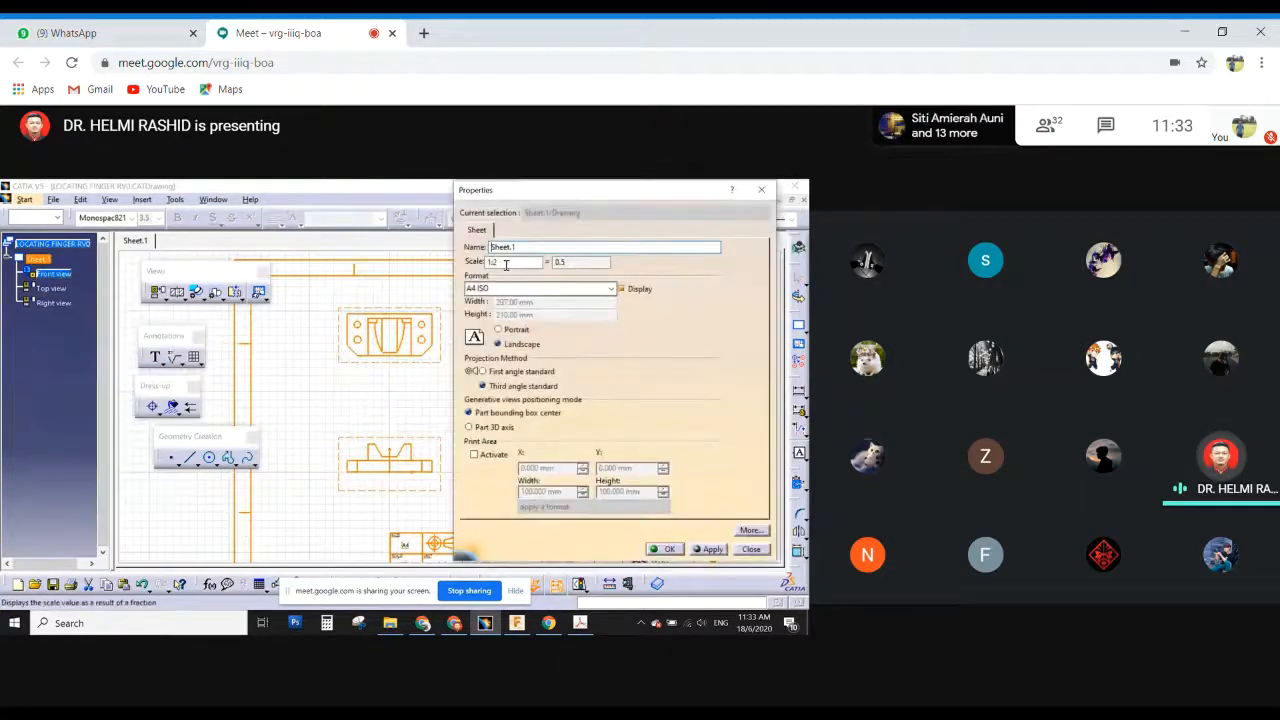
{"action": "left_click", "coordinate": [506, 265]}
{"action": "key", "text": "BackSpace"}
{"action": "key", "text": "Return"}
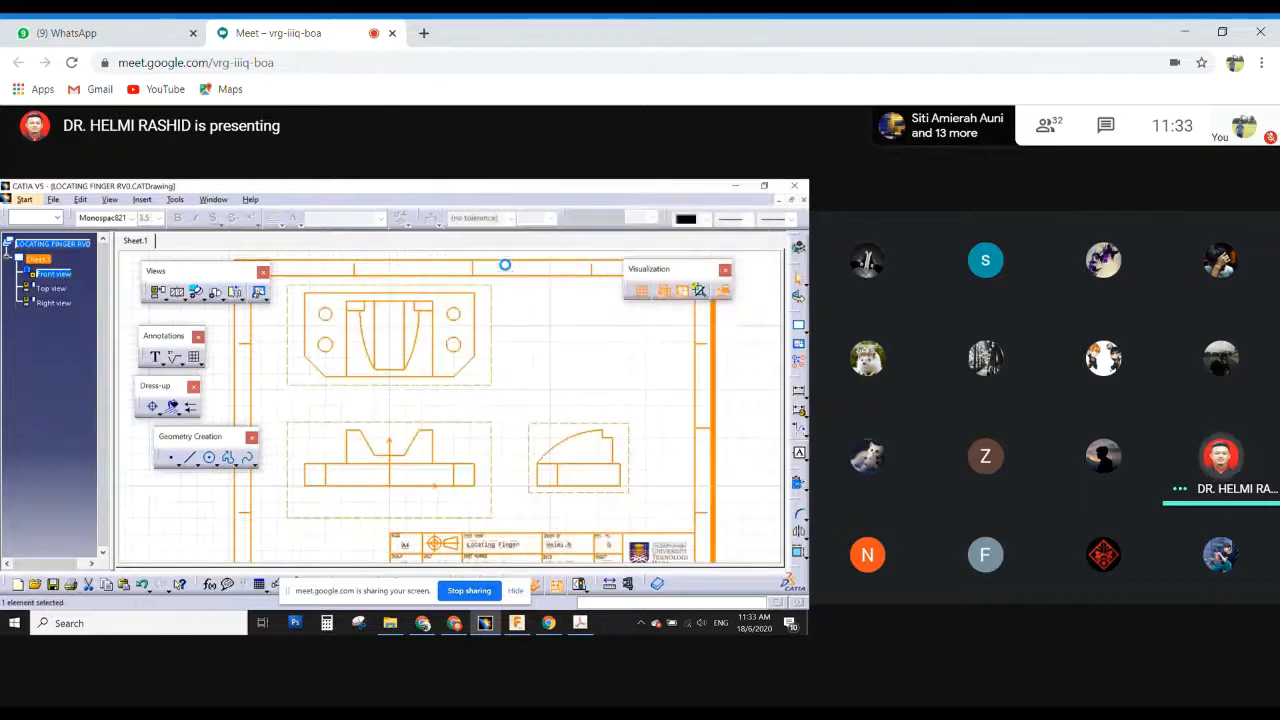
Switch to sheet background editing and replace the title block's scale entry with 1:1.
{"action": "scroll", "coordinate": [468, 388], "scroll_direction": "down", "scroll_amount": 3}
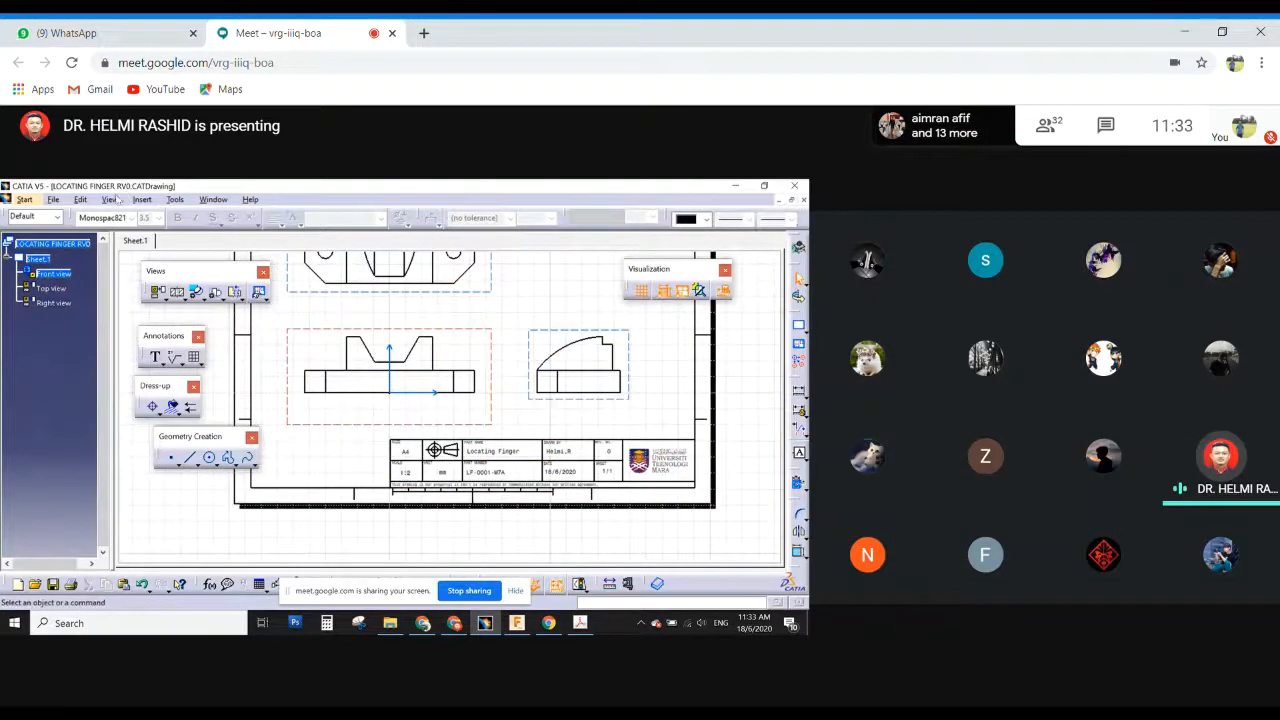
{"action": "left_click", "coordinate": [80, 199]}
{"action": "left_click", "coordinate": [101, 530]}
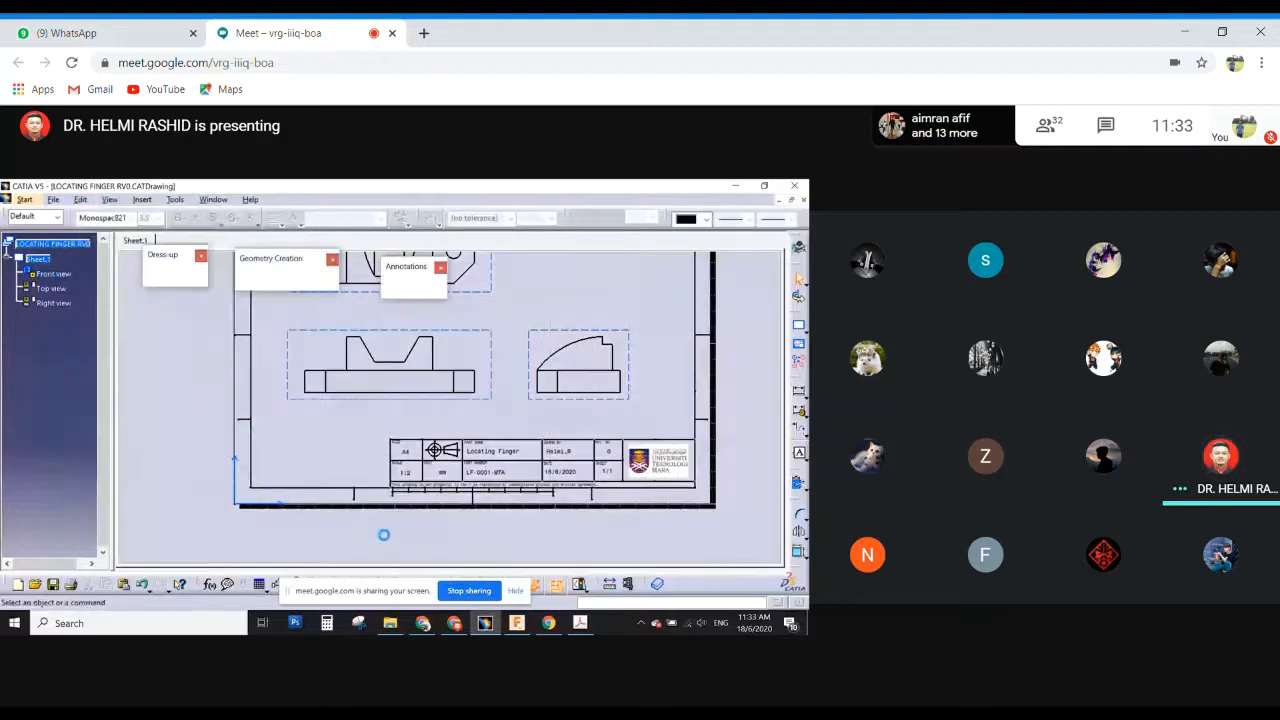
{"action": "middle_click_drag", "start_coordinate": [397, 520], "coordinate": [414, 350]}
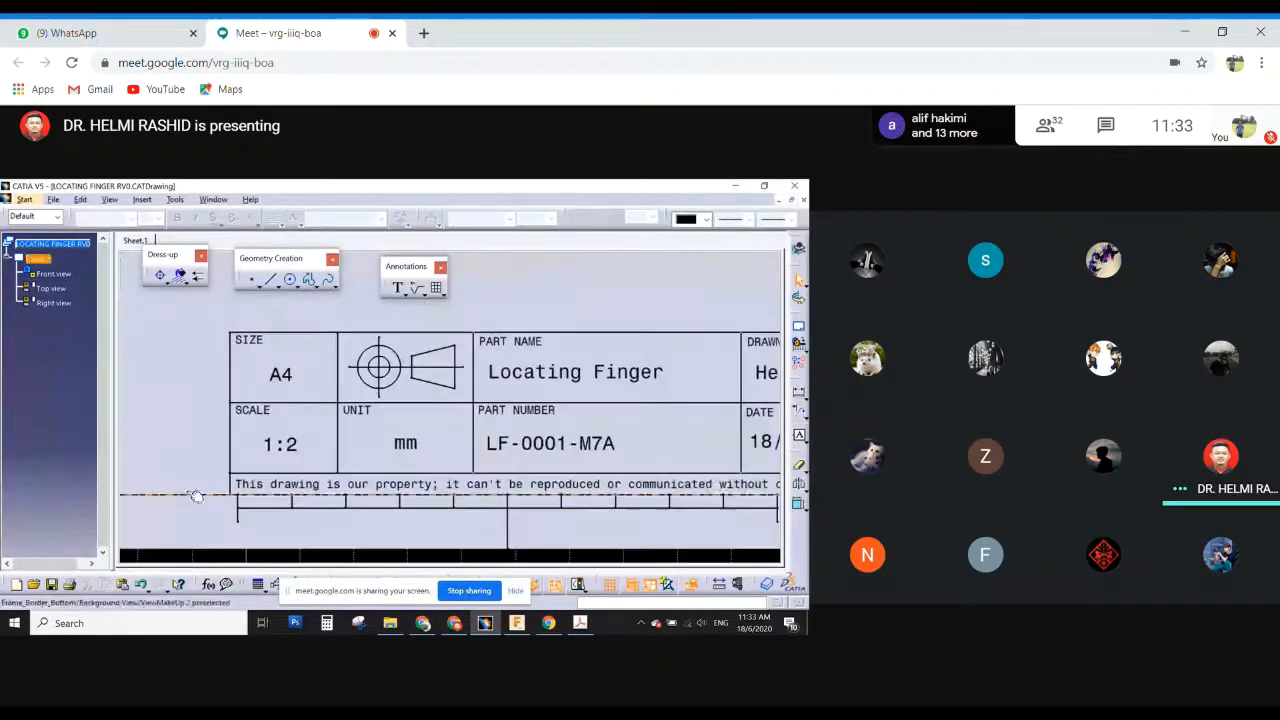
{"action": "double_click", "coordinate": [286, 442]}
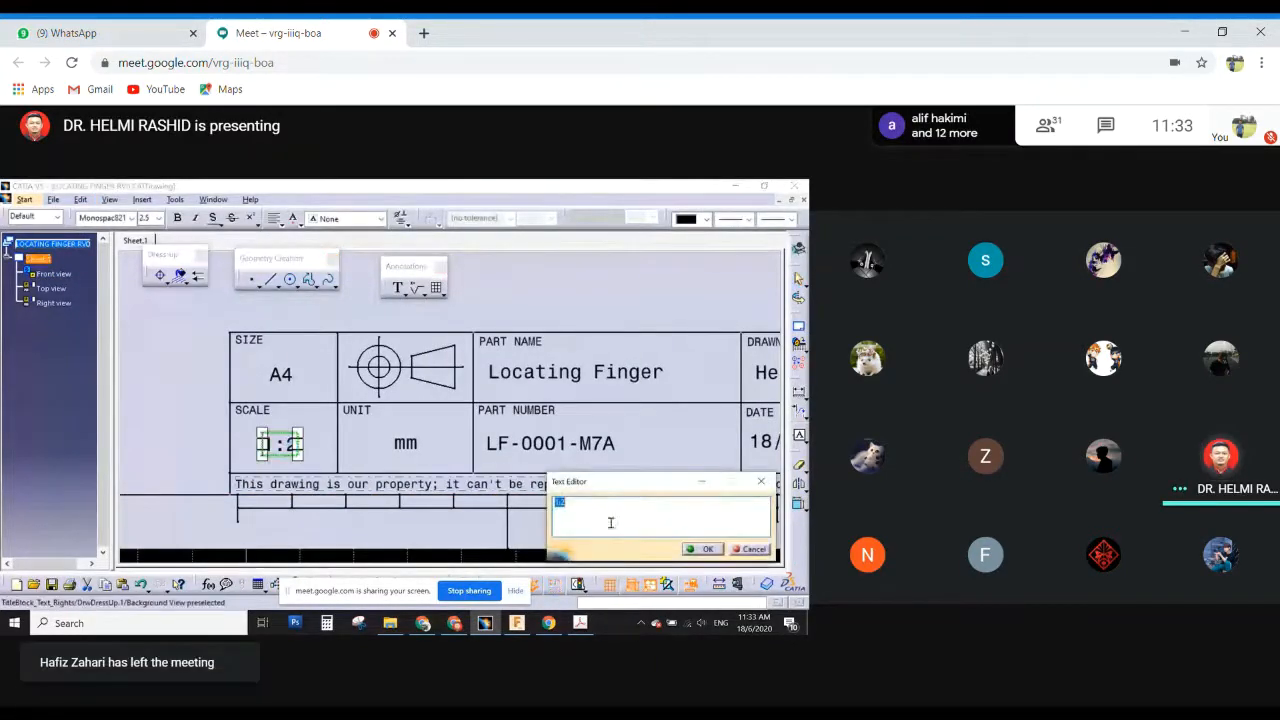
{"action": "type", "text": "1:1"}
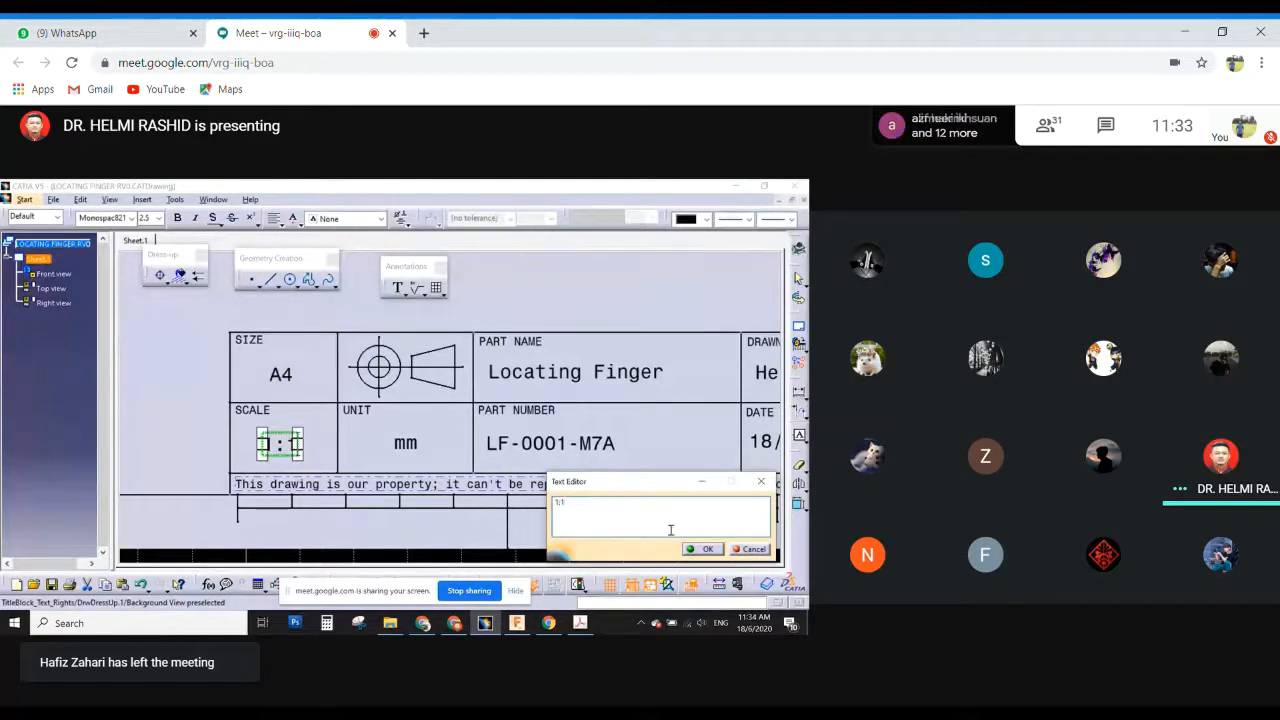
{"action": "left_click", "coordinate": [705, 549]}
{"action": "left_click", "coordinate": [606, 368]}
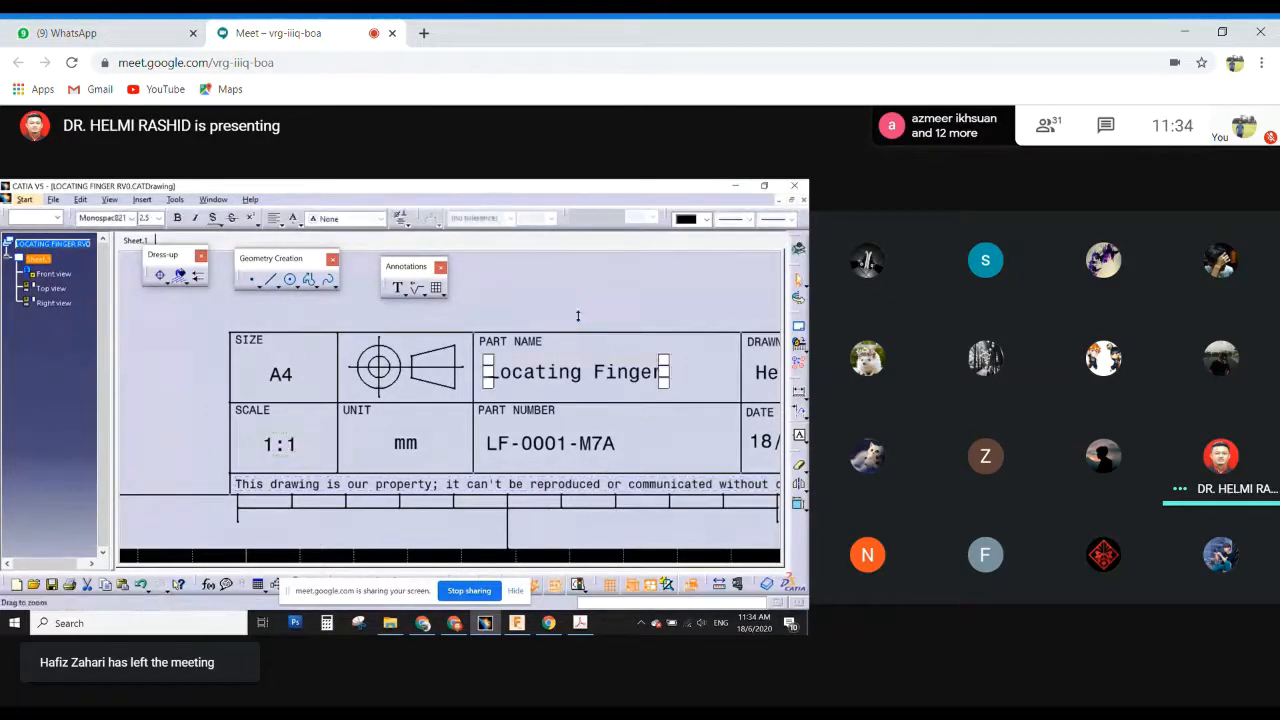
Exit sheet background editing and go back to the working views.
{"action": "middle_click_drag", "start_coordinate": [577, 314], "coordinate": [365, 320], "text": "ctrl"}
{"action": "left_click", "coordinate": [80, 199]}
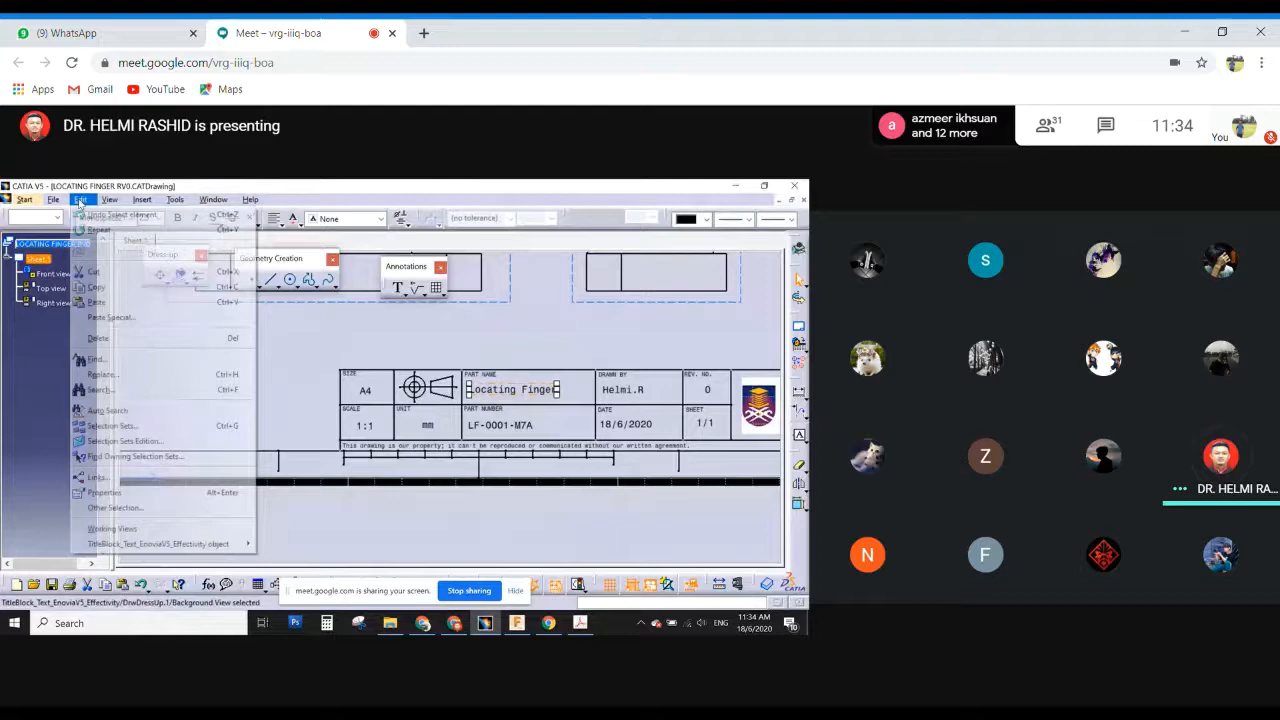
{"action": "left_click", "coordinate": [113, 529]}
Reposition the top, front and right views on the sheet to even out the spacing above the title block.
{"action": "mouse_move", "coordinate": [540, 351]}
{"action": "middle_mouse_down"}
{"action": "mouse_move", "coordinate": [534, 486]}
{"action": "mouse_move", "coordinate": [503, 443]}
{"action": "mouse_move", "coordinate": [508, 474]}
{"action": "middle_mouse_up"}
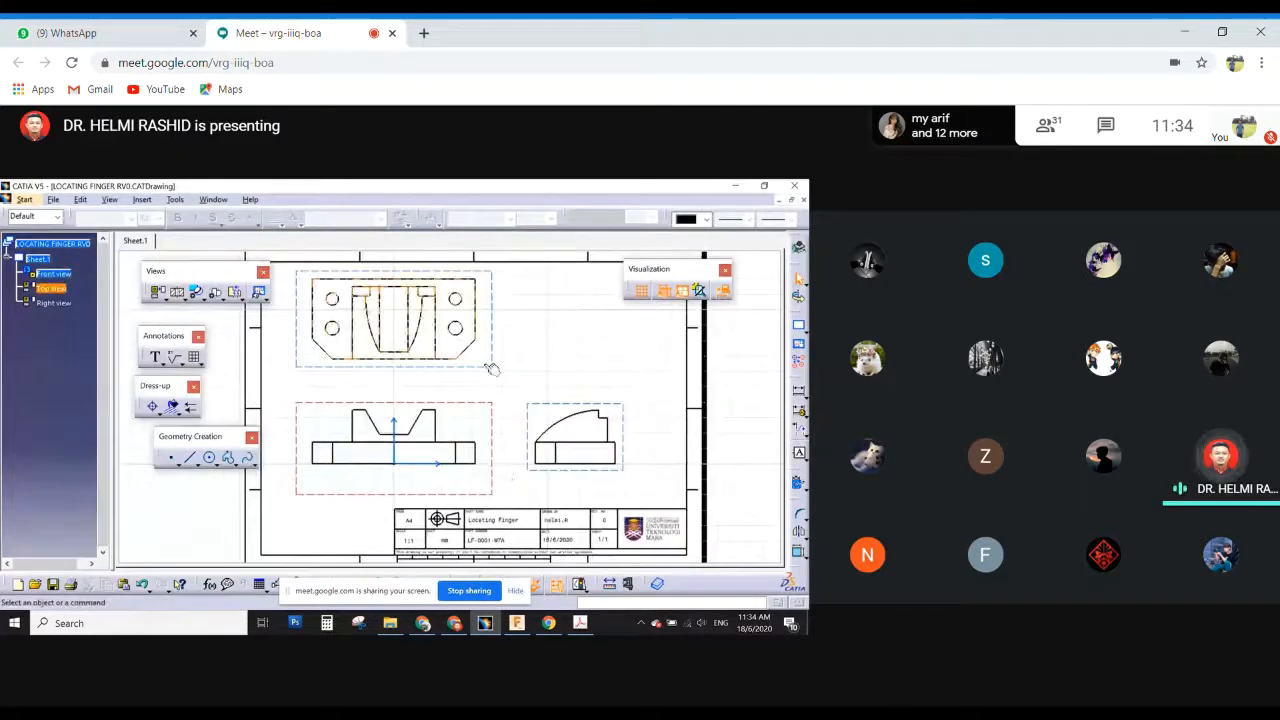
{"action": "left_click_drag", "start_coordinate": [489, 367], "coordinate": [484, 381]}
{"action": "left_click_drag", "start_coordinate": [493, 450], "coordinate": [501, 466]}
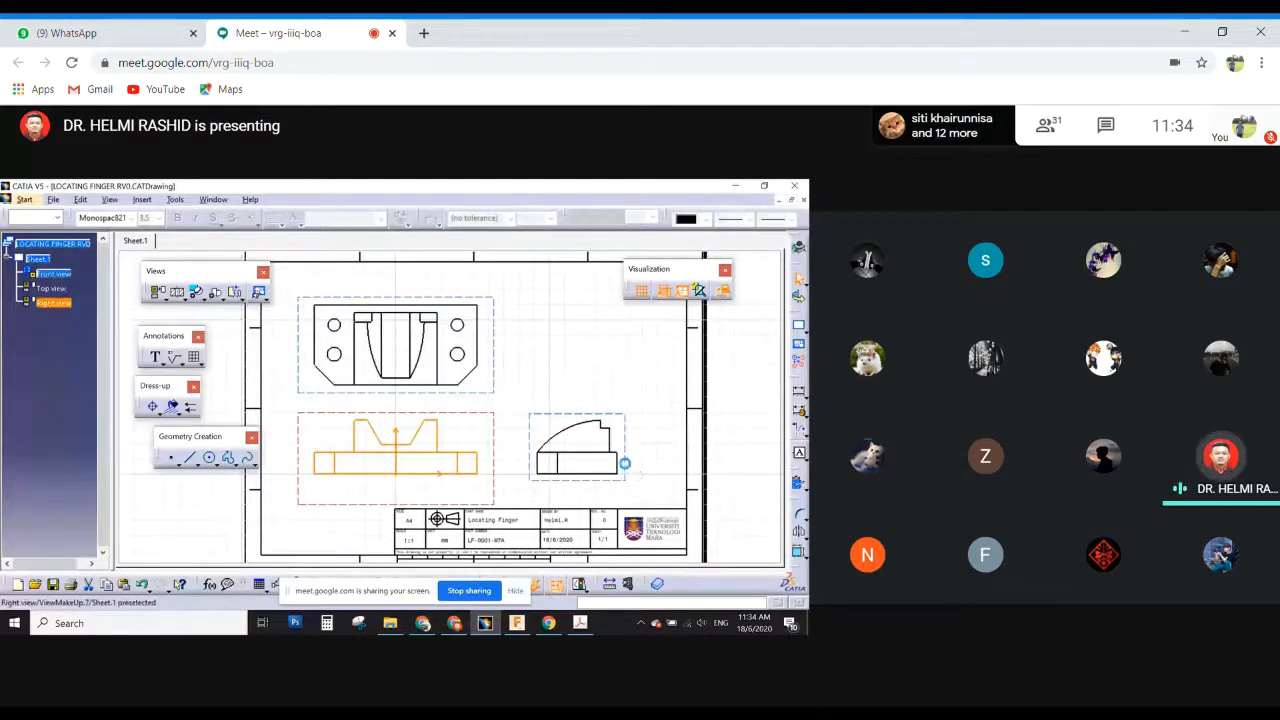
{"action": "left_click_drag", "start_coordinate": [624, 464], "coordinate": [641, 466]}
{"action": "left_click_drag", "start_coordinate": [500, 383], "coordinate": [499, 376]}
{"action": "left_click", "coordinate": [466, 428]}
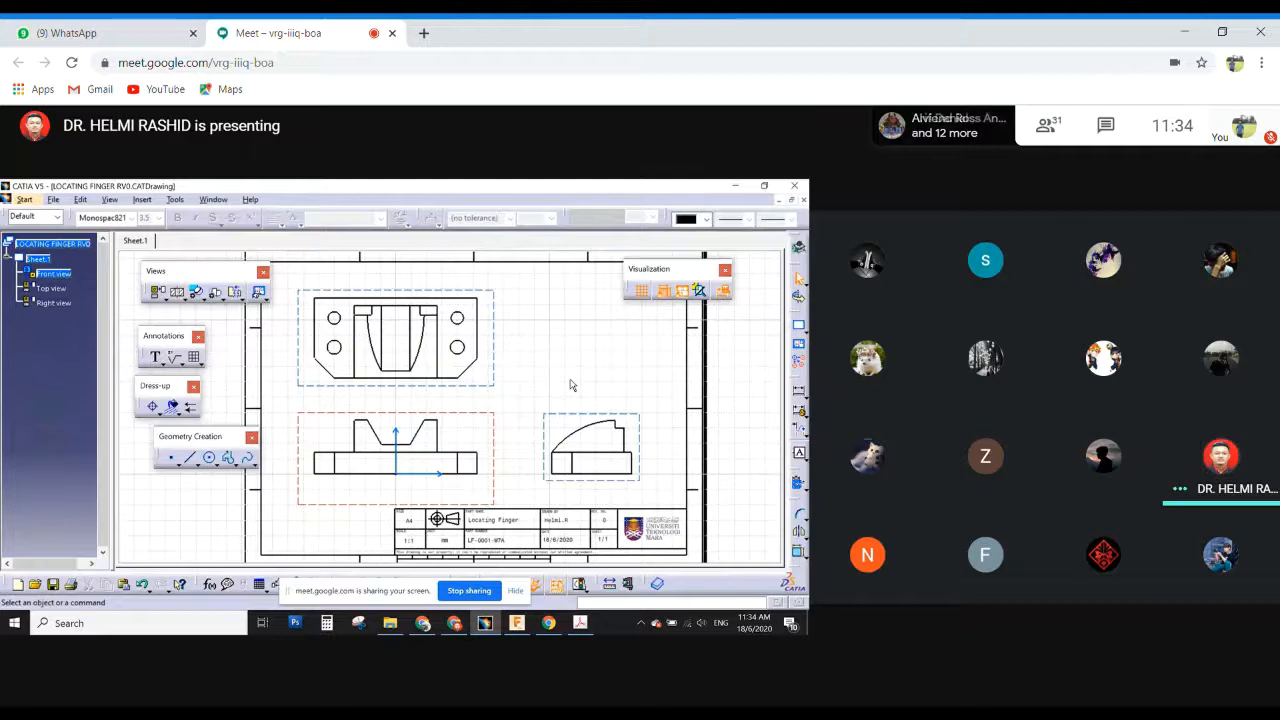
Switch to the Google Meet tab in Chrome, mute the microphone and unmute it again.
{"action": "left_click", "coordinate": [454, 623]}
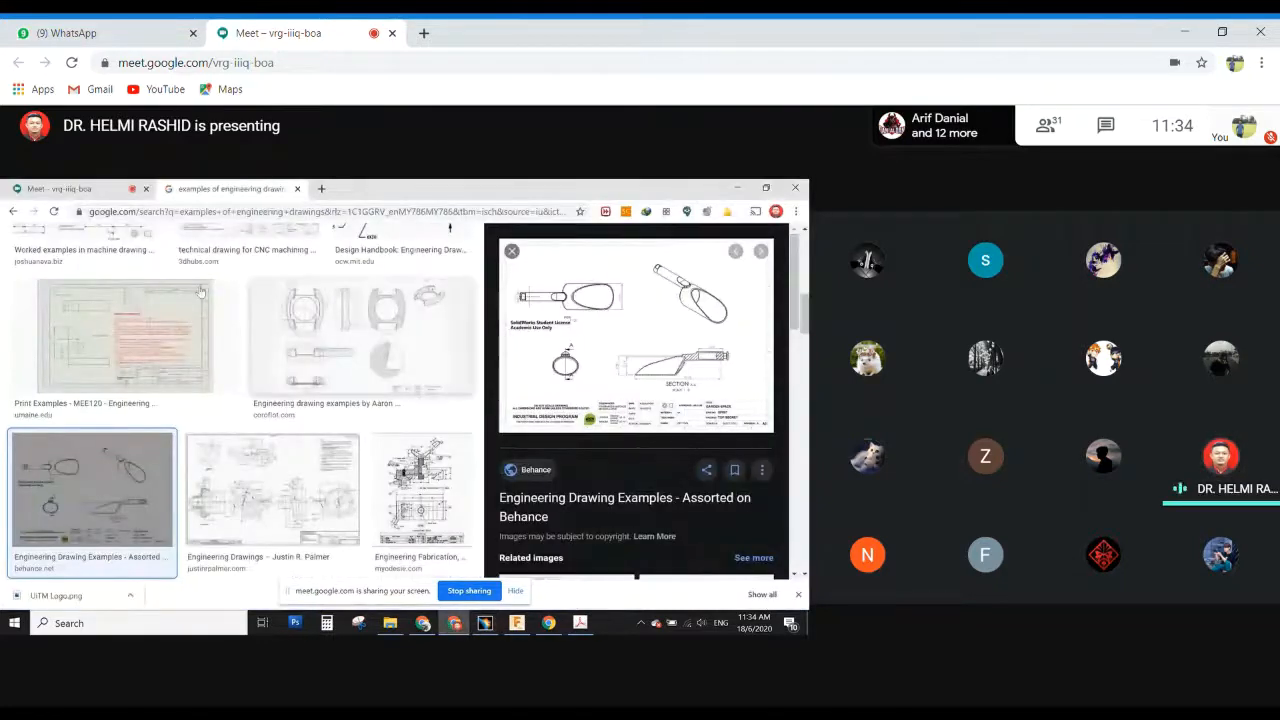
{"action": "left_click", "coordinate": [60, 188]}
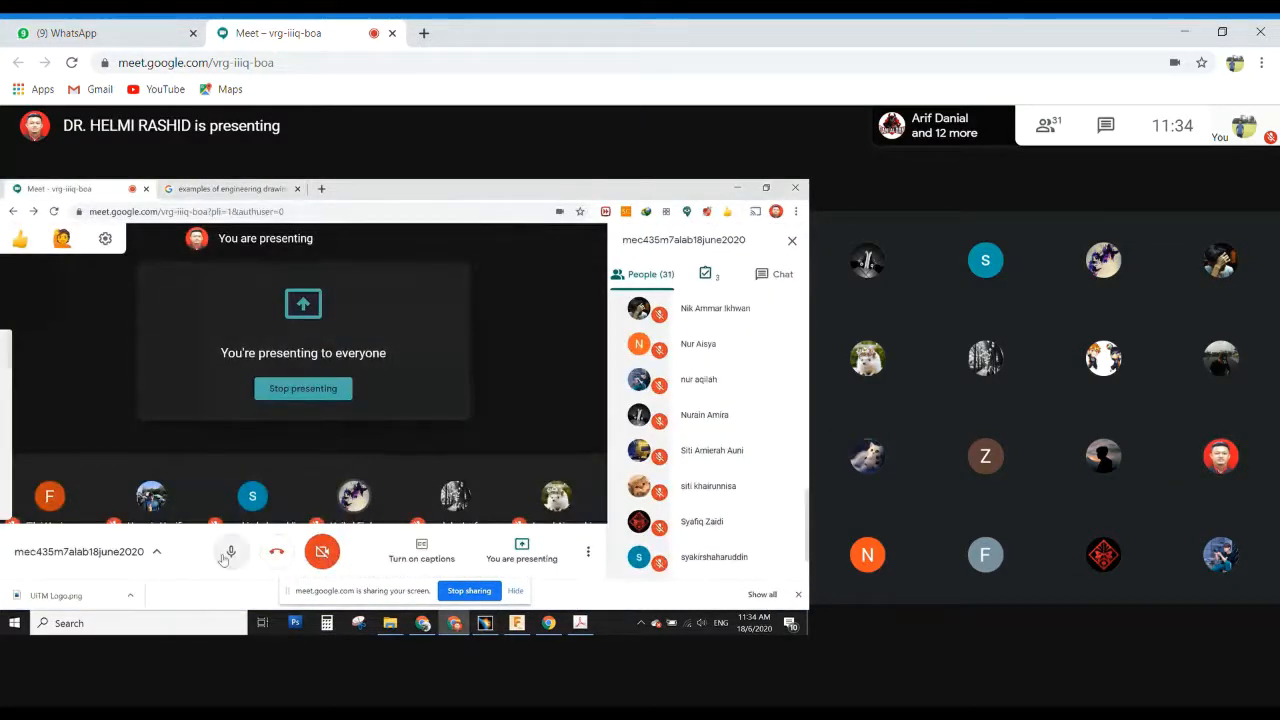
{"action": "left_click", "coordinate": [230, 551]}
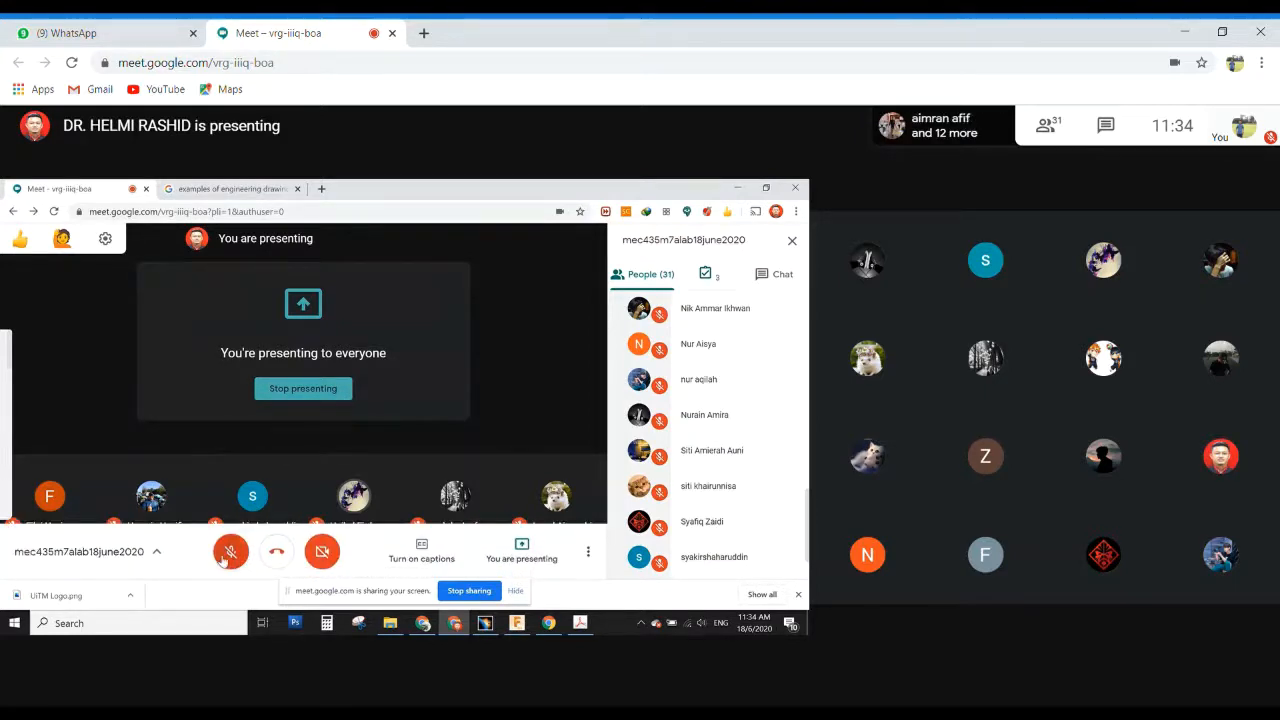
{"action": "left_click", "coordinate": [229, 552]}
{"action": "left_click", "coordinate": [453, 625]}
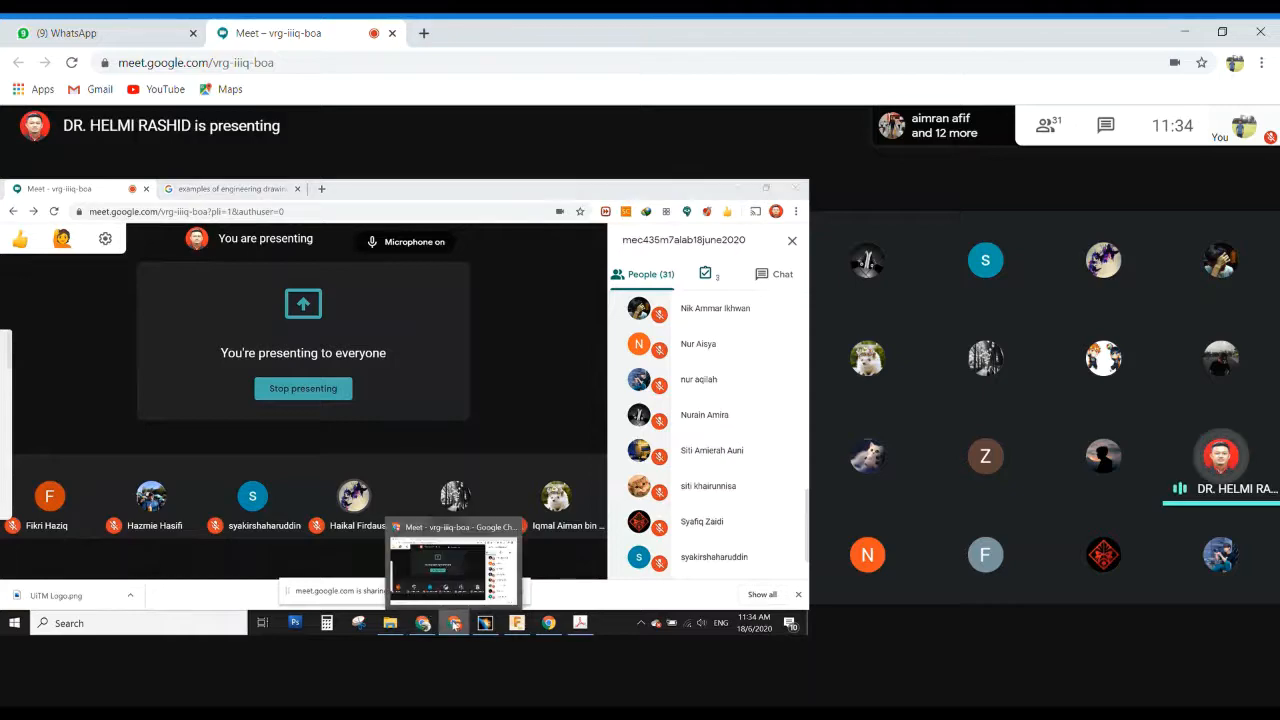
Consult the Locating Finger reference drawing in Adobe Acrobat for its view layout and return to the CATIA drawing.
{"action": "mouse_move", "coordinate": [506, 455]}
{"action": "middle_mouse_down"}
{"action": "mouse_move", "coordinate": [417, 440]}
{"action": "mouse_move", "coordinate": [480, 443]}
{"action": "middle_mouse_up"}
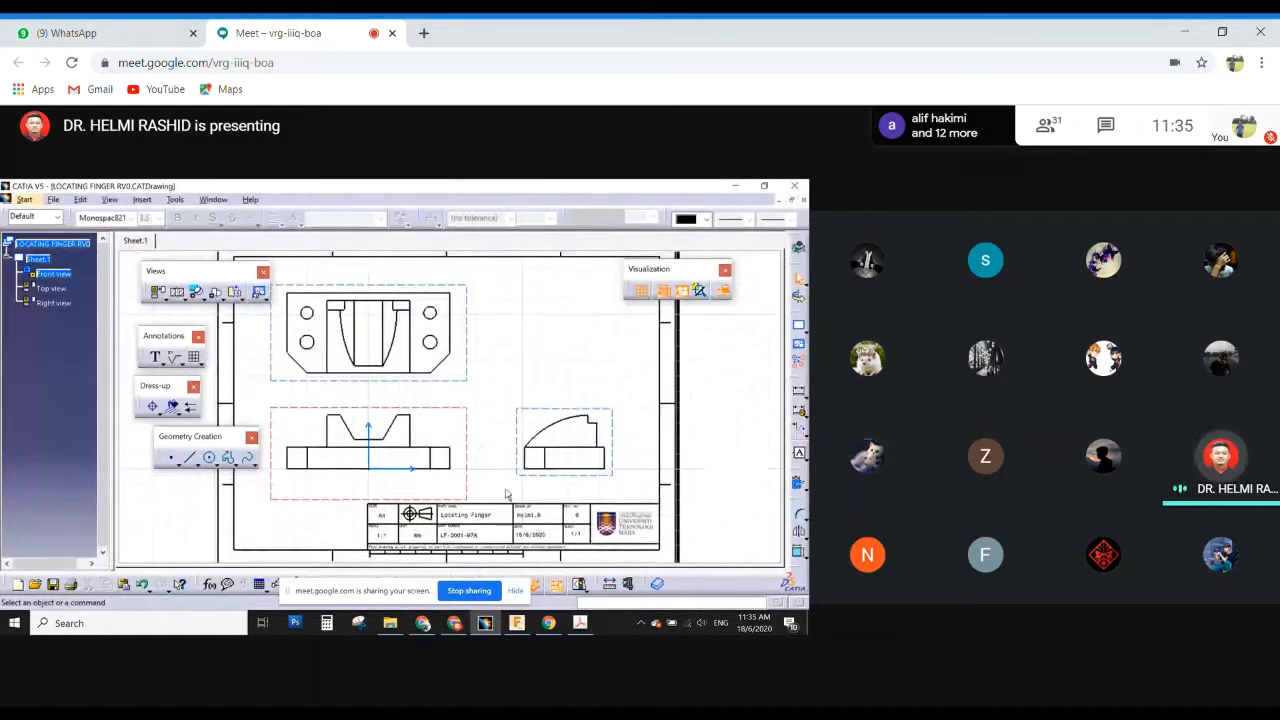
{"action": "left_click", "coordinate": [580, 622]}
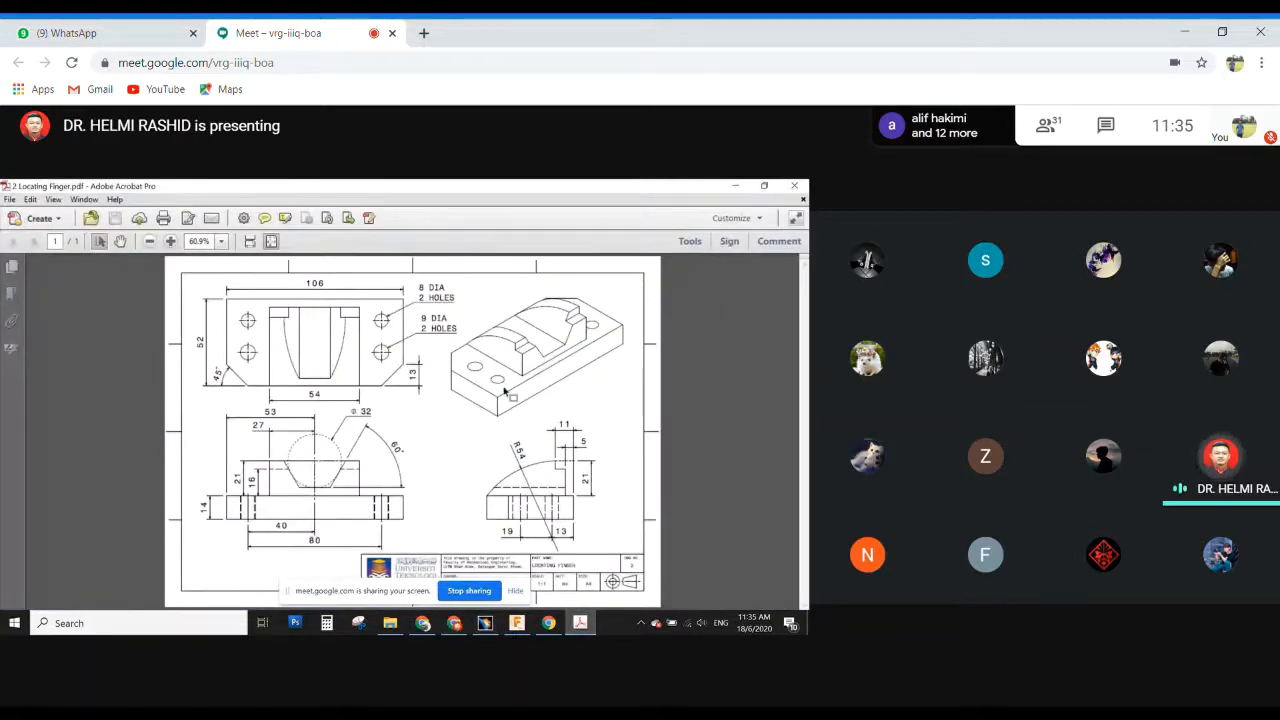
{"action": "left_click", "coordinate": [485, 622]}
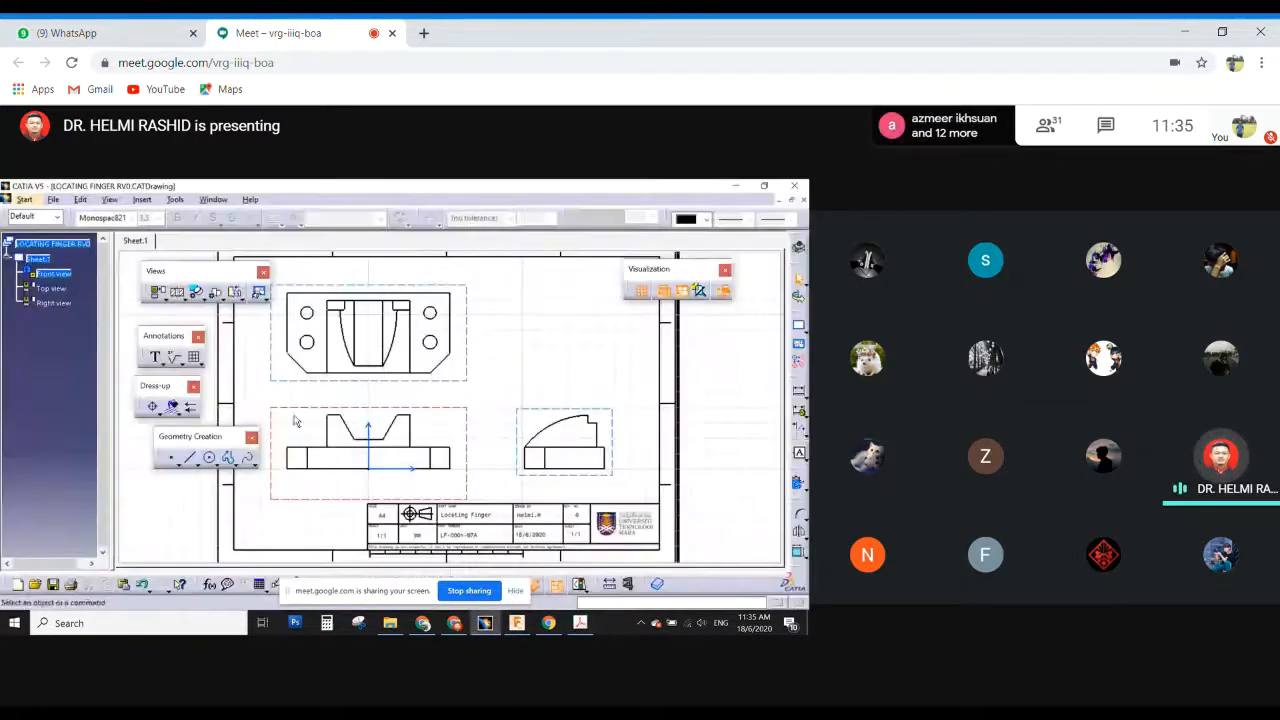
Start an isometric view and switch to the Locating Finger part as its 3D reference.
{"action": "left_click", "coordinate": [163, 296]}
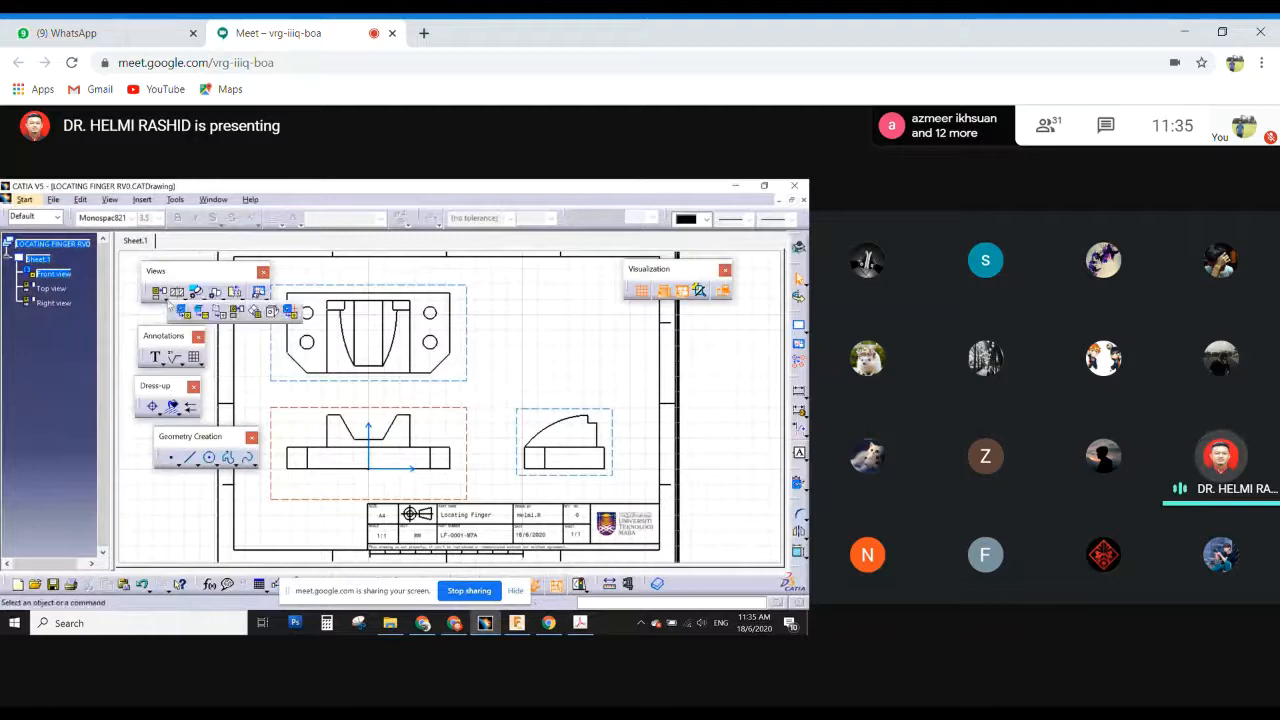
{"action": "left_click", "coordinate": [273, 313]}
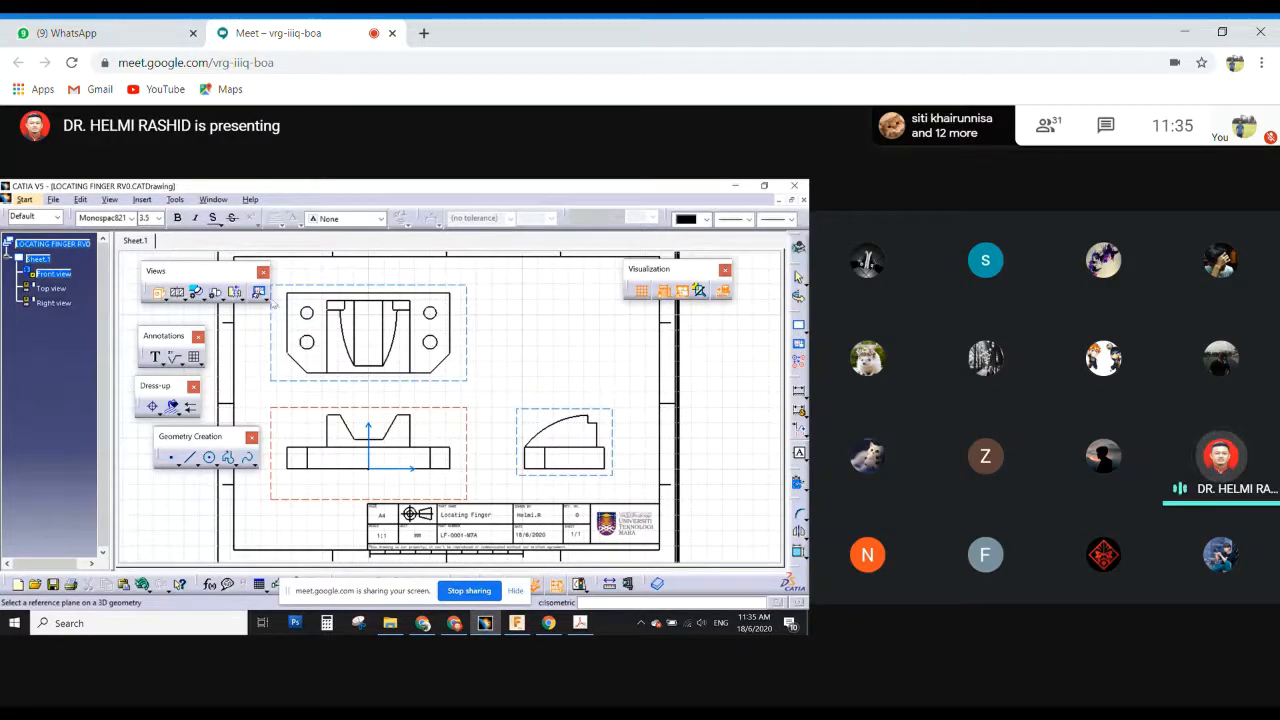
{"action": "left_click", "coordinate": [213, 199]}
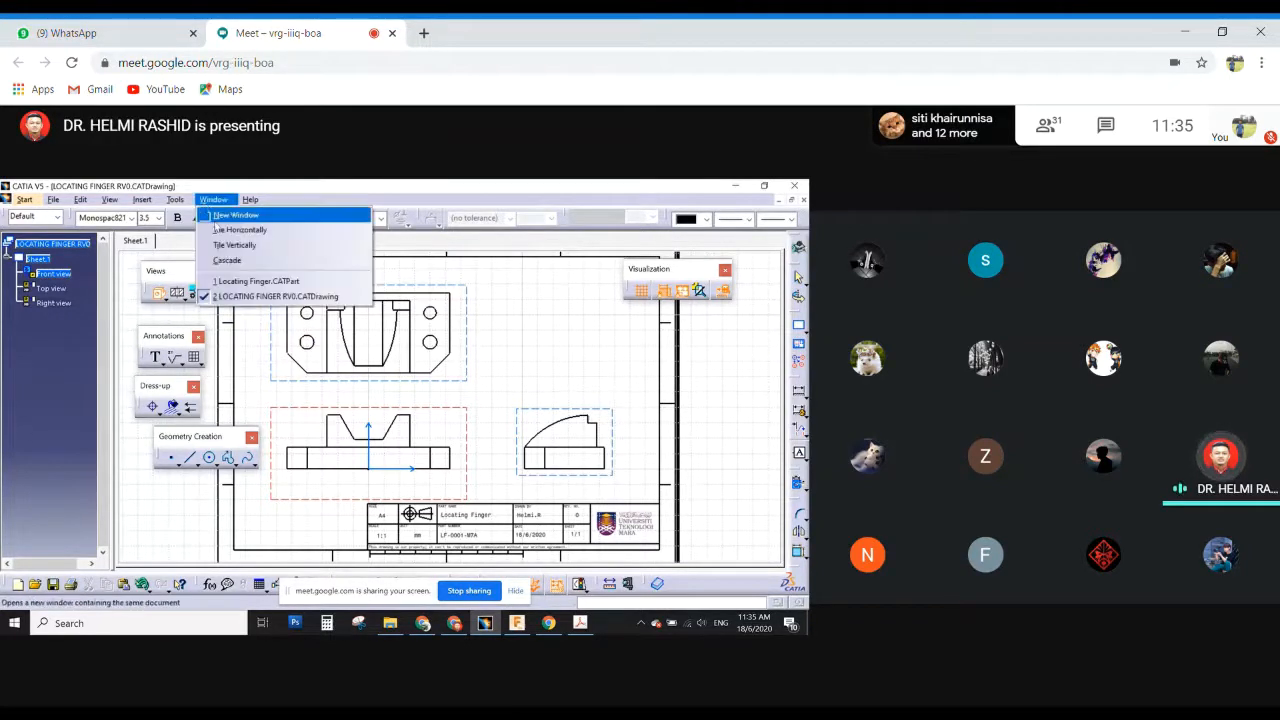
{"action": "left_click", "coordinate": [218, 282]}
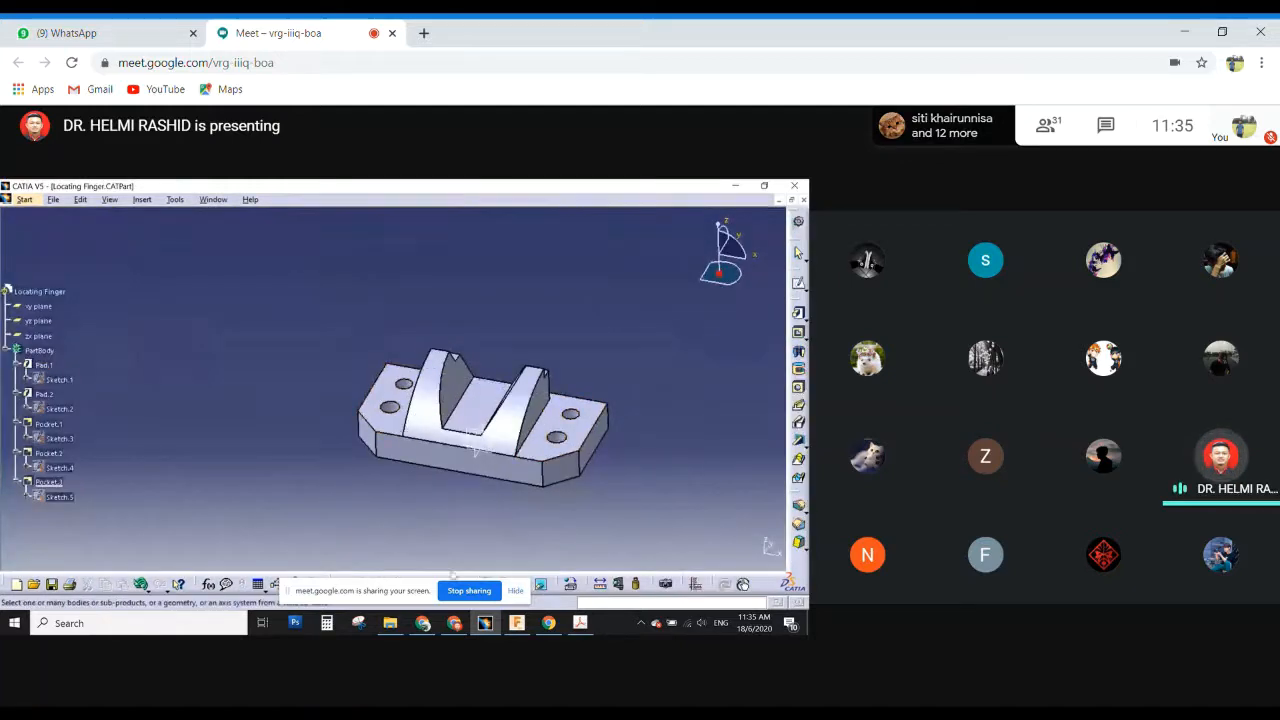
Hide the screen-sharing bar, float the View toolbar over the part and orient the model to the standard isometric view.
{"action": "left_click", "coordinate": [515, 590]}
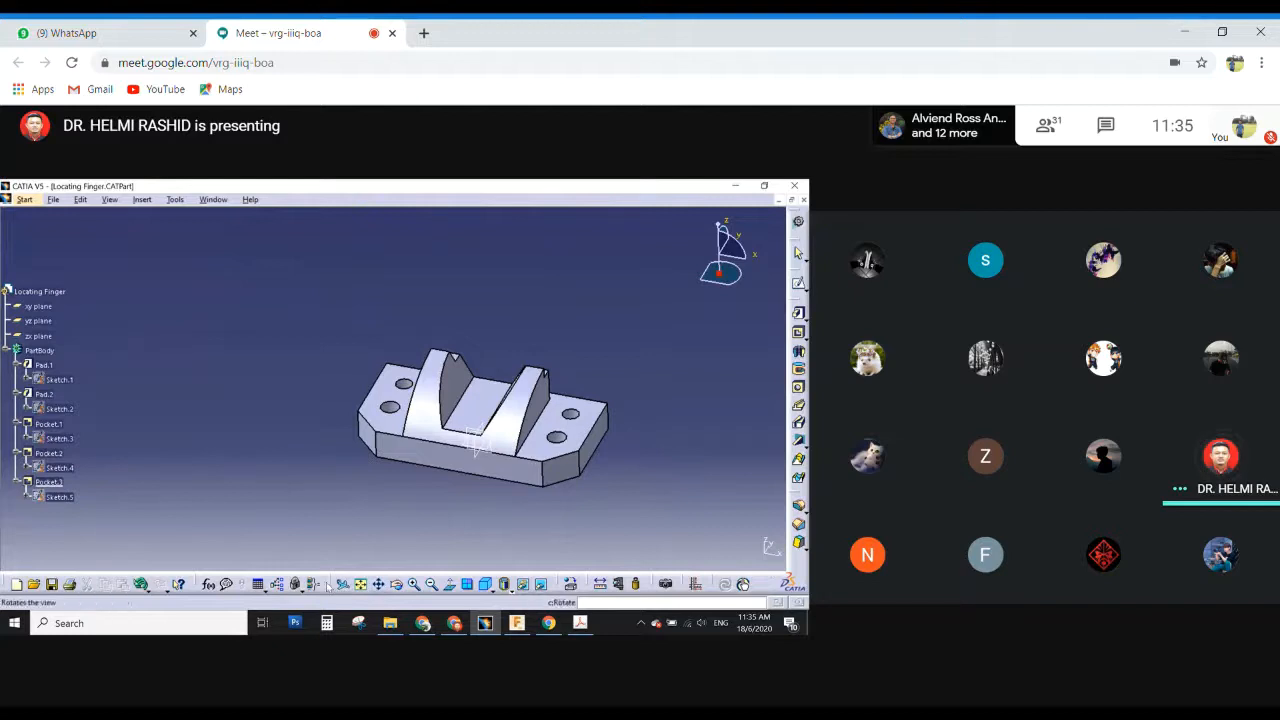
{"action": "left_click_drag", "start_coordinate": [332, 585], "coordinate": [307, 252]}
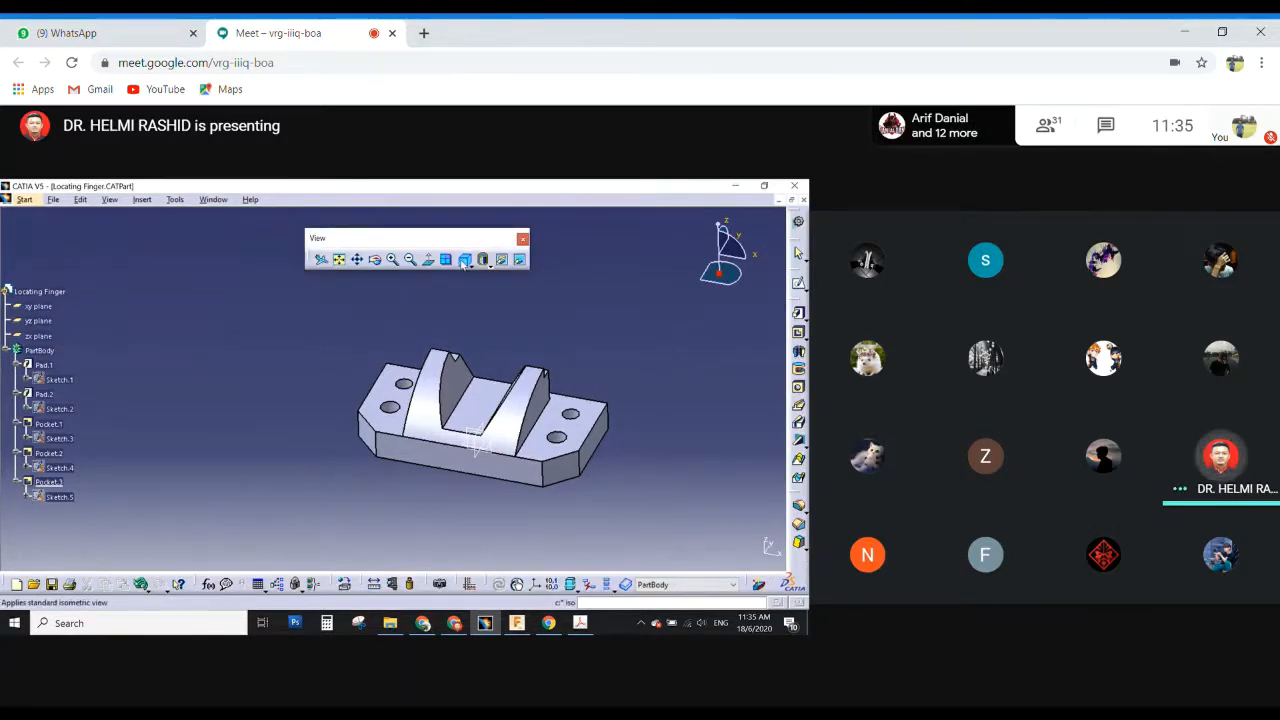
{"action": "left_click", "coordinate": [462, 263]}
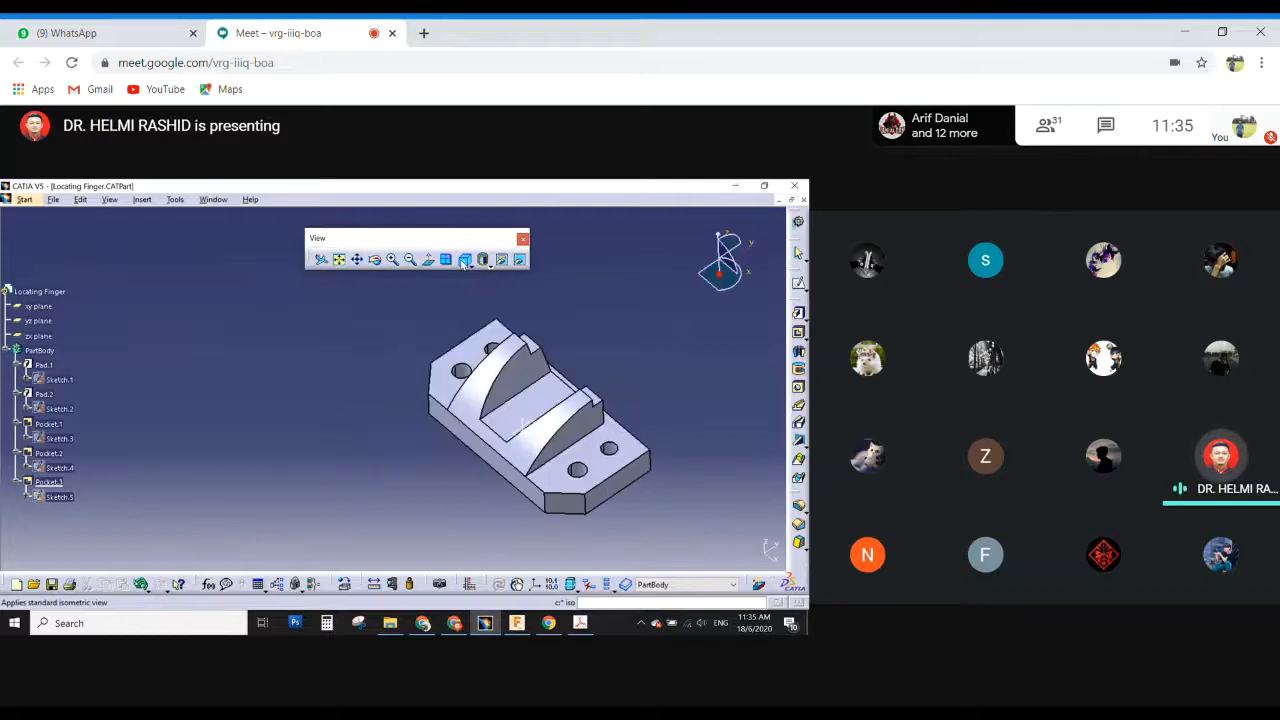
{"action": "middle_click_drag", "start_coordinate": [566, 483], "coordinate": [561, 306]}
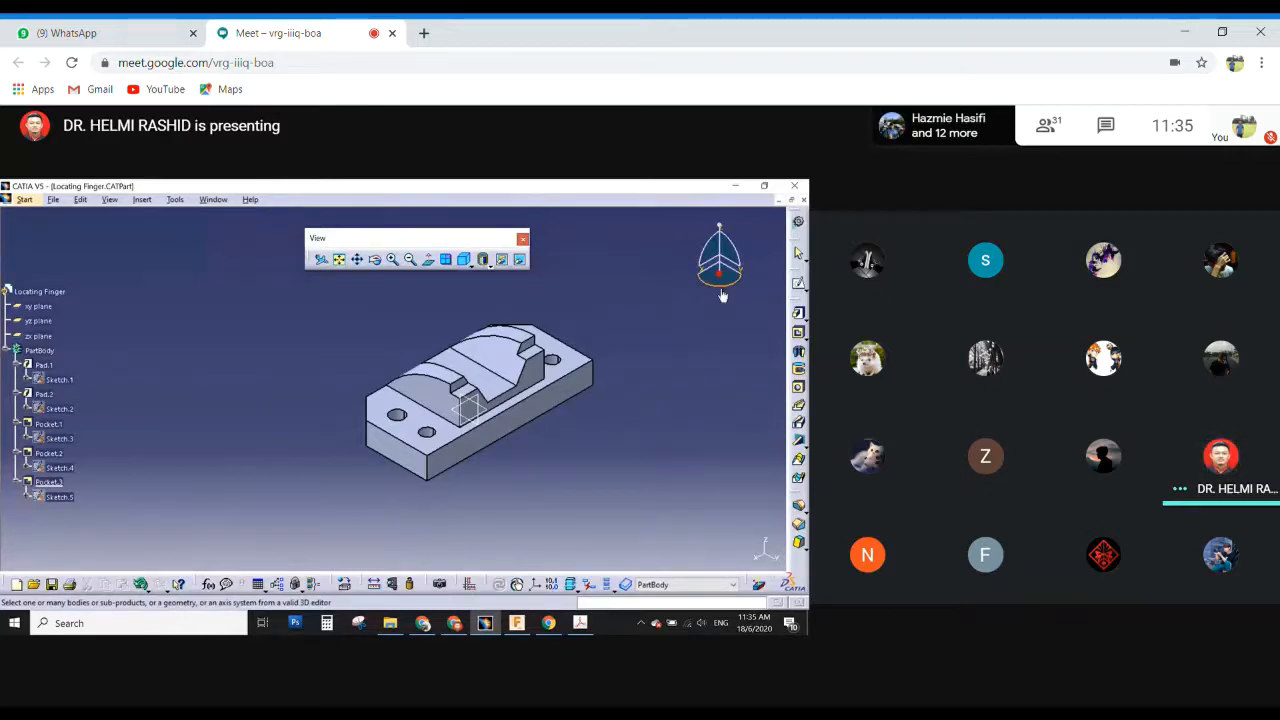
{"action": "mouse_move", "coordinate": [728, 289]}
{"action": "left_mouse_down"}
{"action": "mouse_move", "coordinate": [736, 248]}
{"action": "mouse_move", "coordinate": [740, 274]}
{"action": "left_mouse_up"}
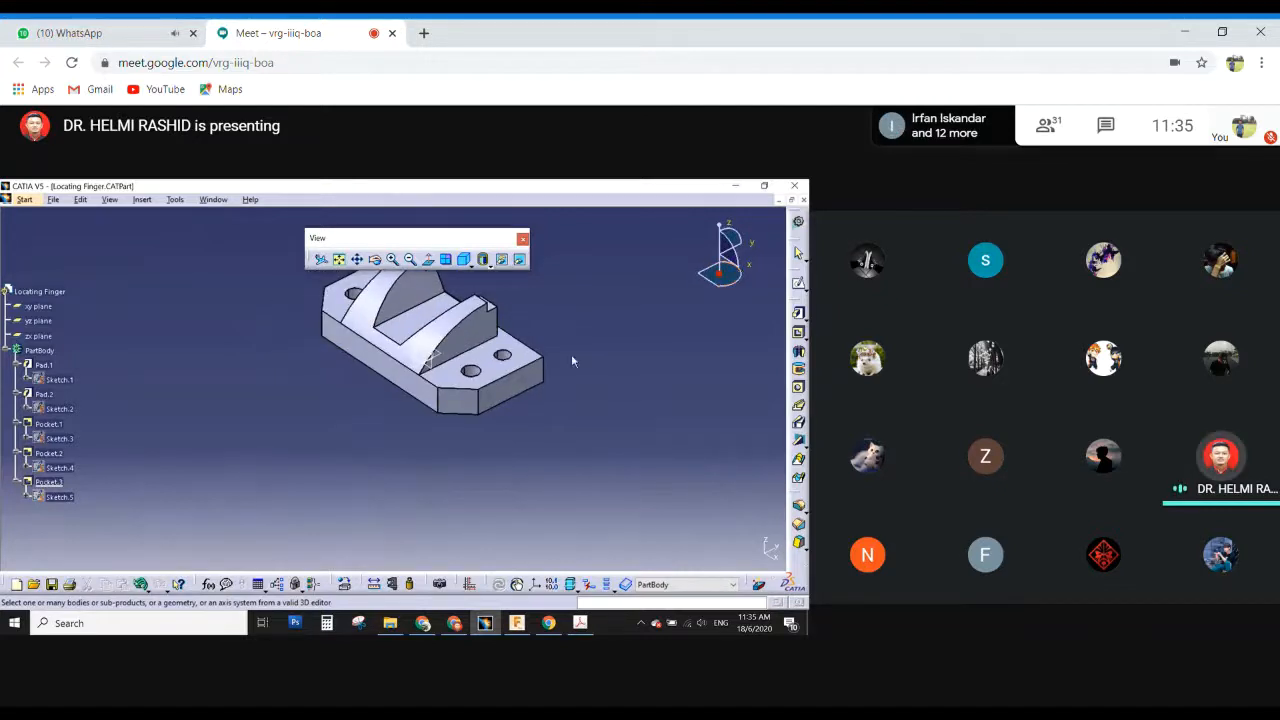
{"action": "middle_click_drag", "start_coordinate": [571, 355], "coordinate": [564, 429]}
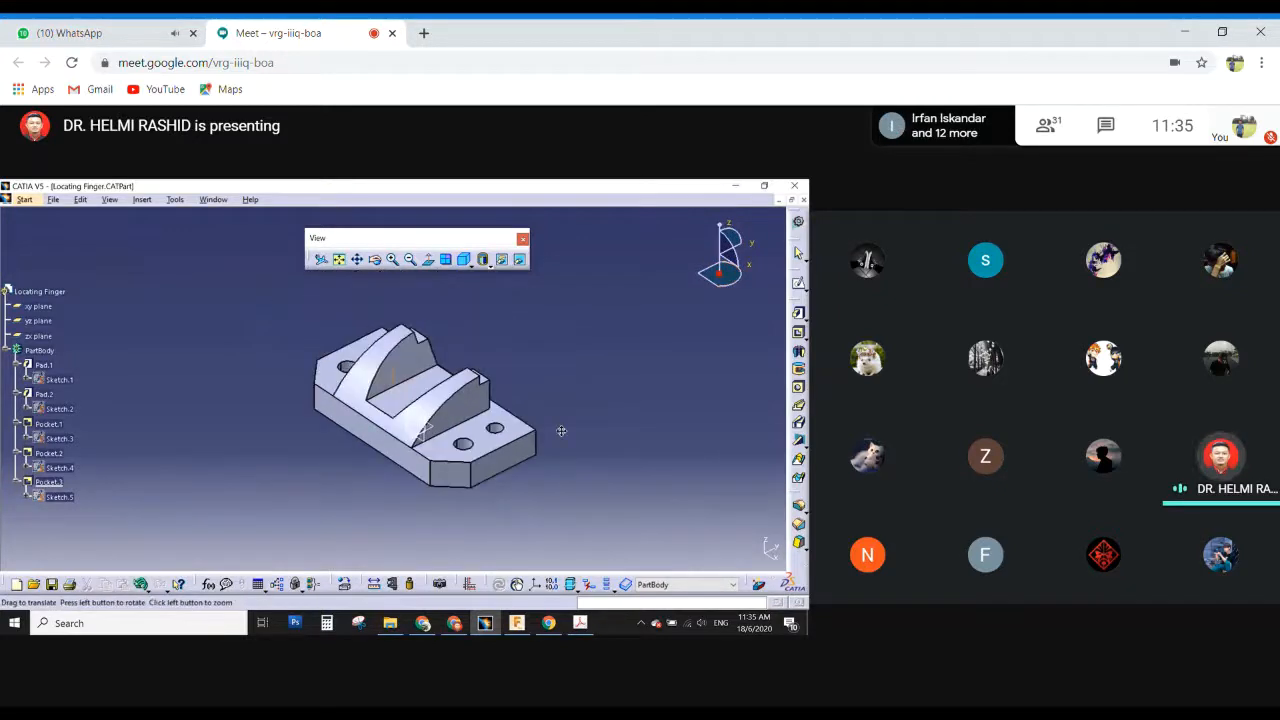
{"action": "left_click", "coordinate": [463, 259]}
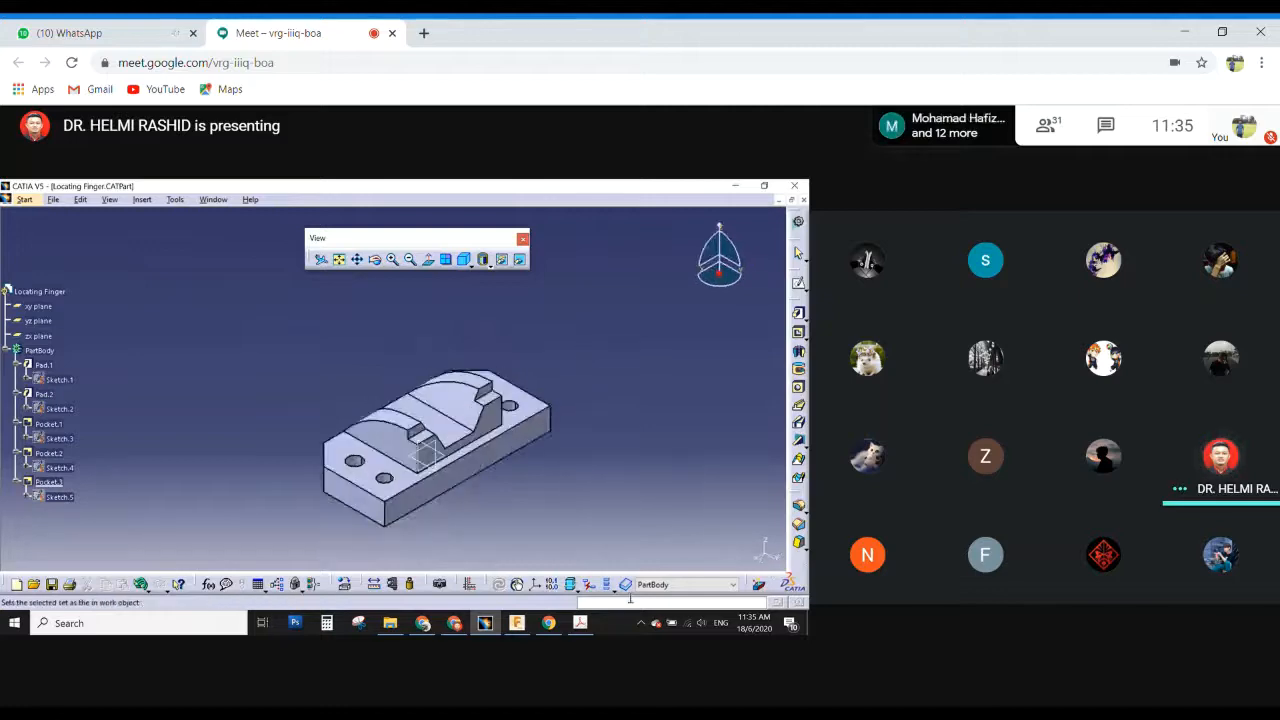
Pick a face of the part as the reference and generate the isometric view on the drawing beside the sheet.
{"action": "left_click", "coordinate": [452, 428]}
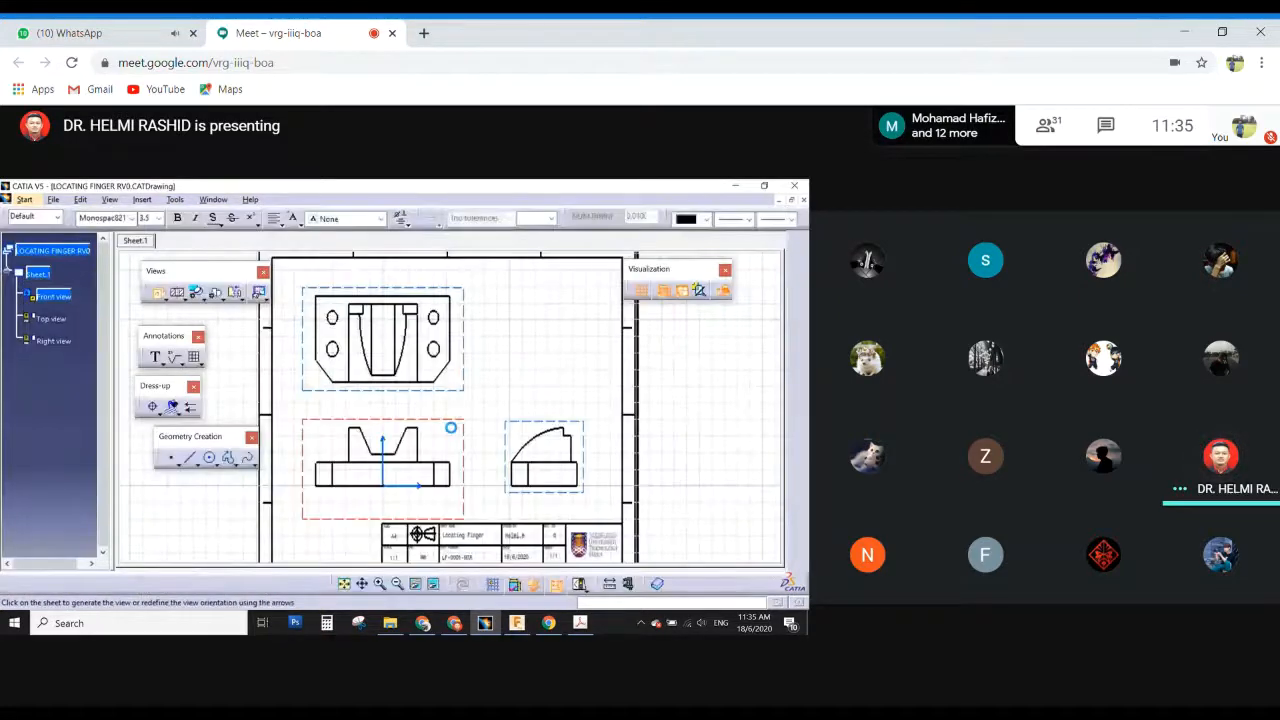
{"action": "mouse_move", "coordinate": [579, 379]}
{"action": "middle_mouse_down"}
{"action": "mouse_move", "coordinate": [586, 434]}
{"action": "mouse_move", "coordinate": [635, 337]}
{"action": "middle_mouse_up"}
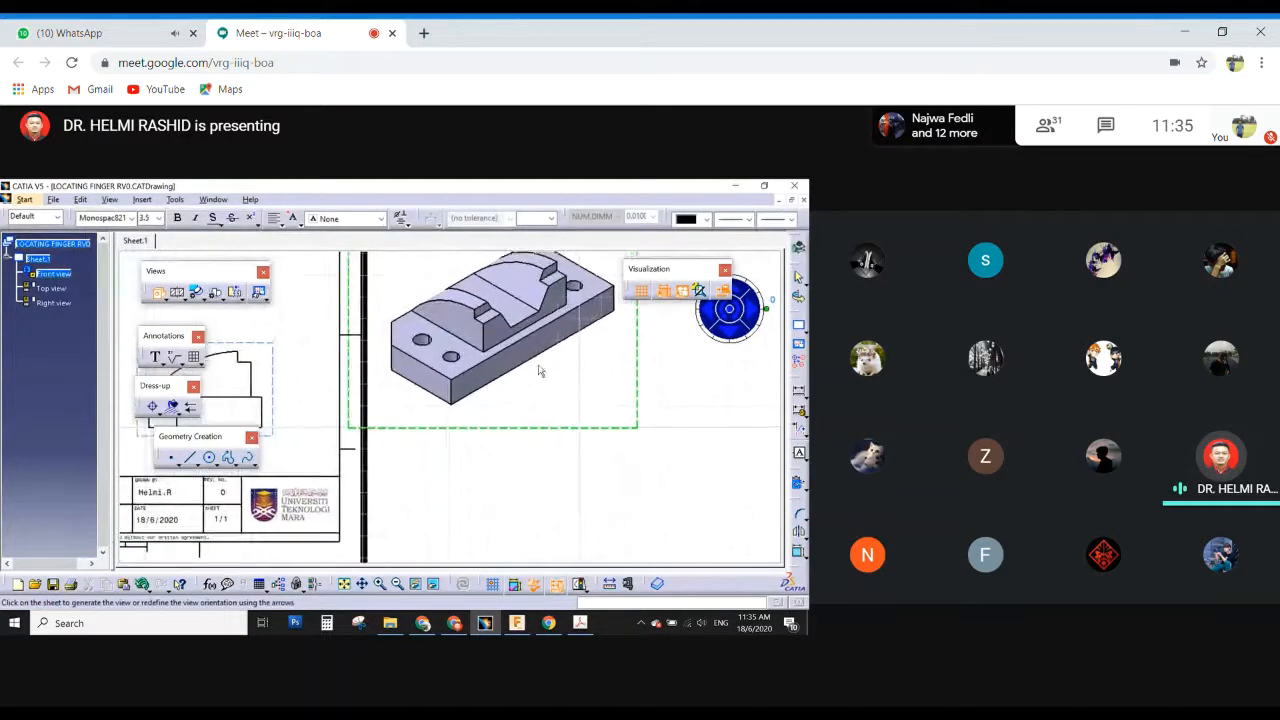
{"action": "mouse_move", "coordinate": [352, 393]}
{"action": "middle_mouse_down"}
{"action": "mouse_move", "coordinate": [446, 408]}
{"action": "mouse_move", "coordinate": [463, 486]}
{"action": "mouse_move", "coordinate": [508, 474]}
{"action": "middle_mouse_up"}
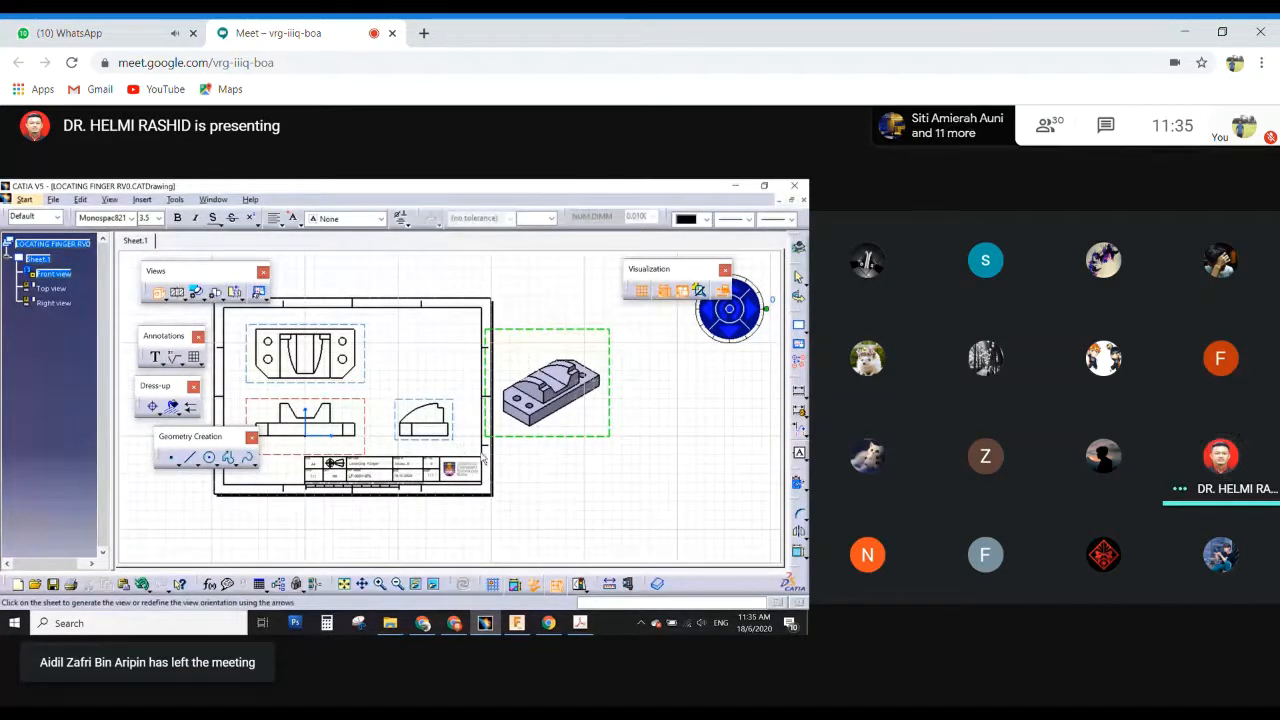
{"action": "left_click", "coordinate": [638, 386]}
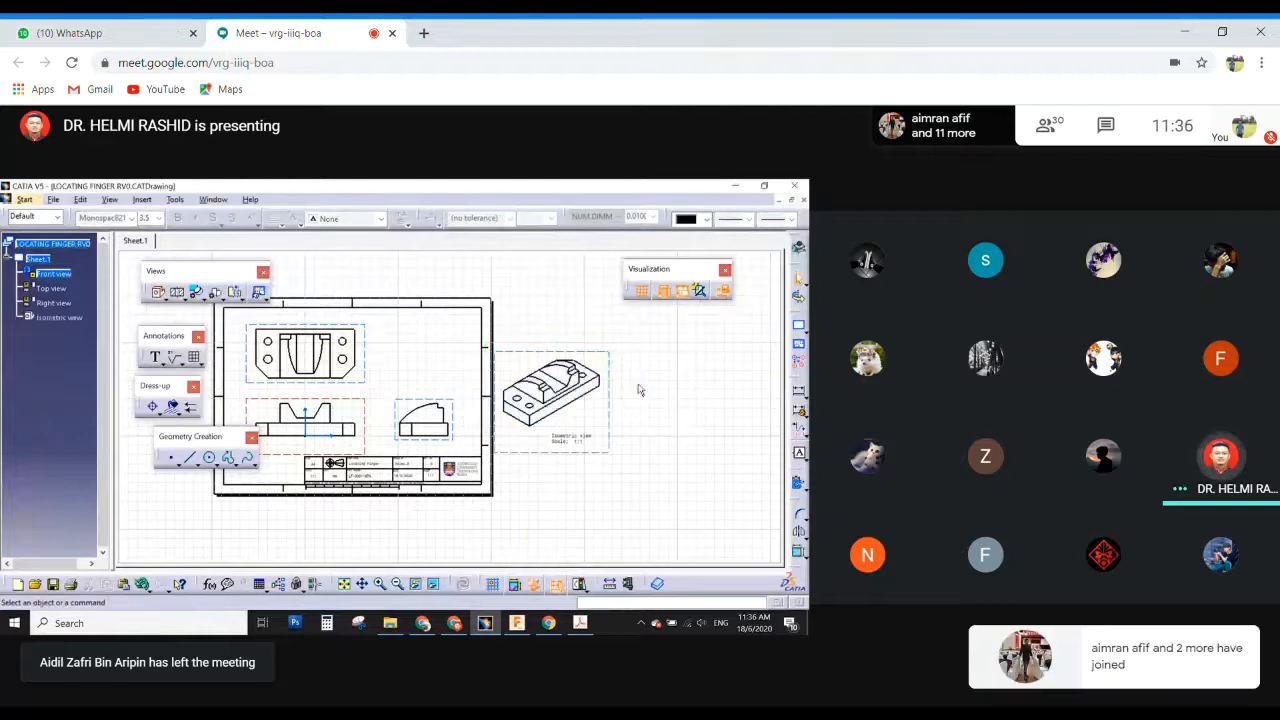
Move the isometric view onto the sheet, beside the top view and above the right view.
{"action": "left_click_drag", "start_coordinate": [614, 410], "coordinate": [490, 335]}
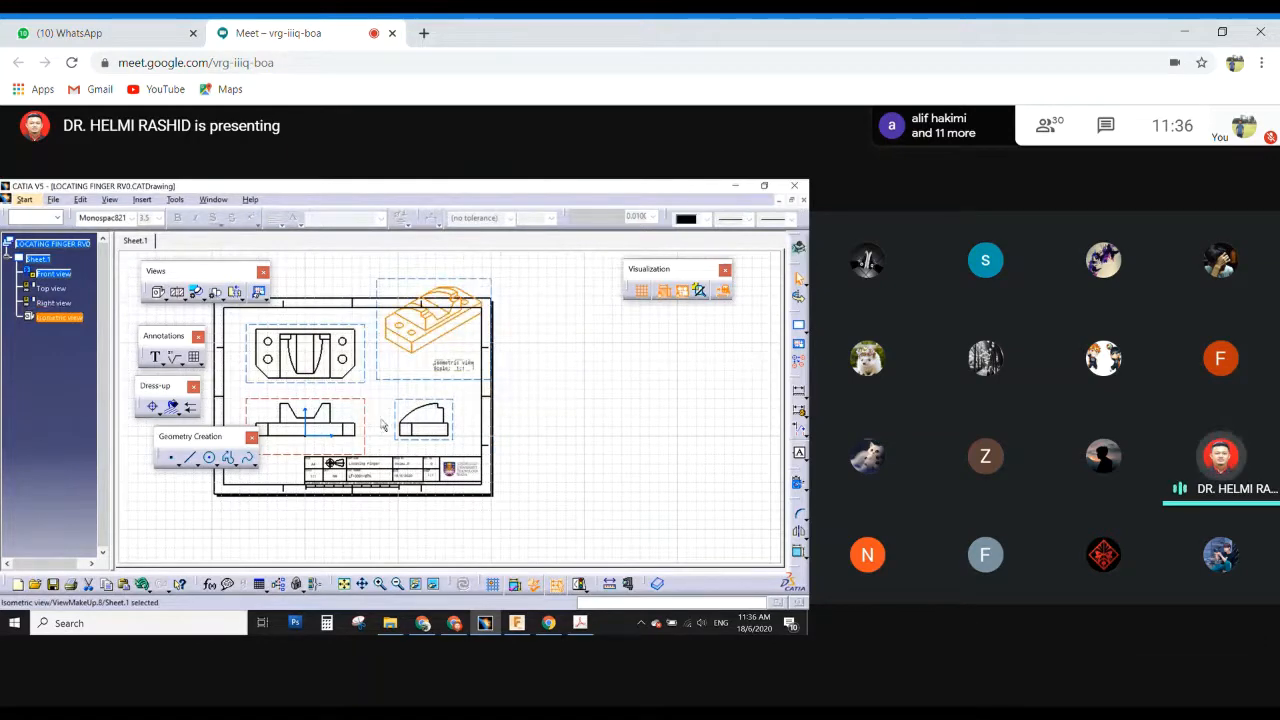
{"action": "mouse_move", "coordinate": [383, 424]}
{"action": "middle_mouse_down"}
{"action": "mouse_move", "coordinate": [506, 380]}
{"action": "mouse_move", "coordinate": [480, 392]}
{"action": "middle_mouse_up"}
{"action": "left_click_drag", "start_coordinate": [481, 391], "coordinate": [291, 365]}
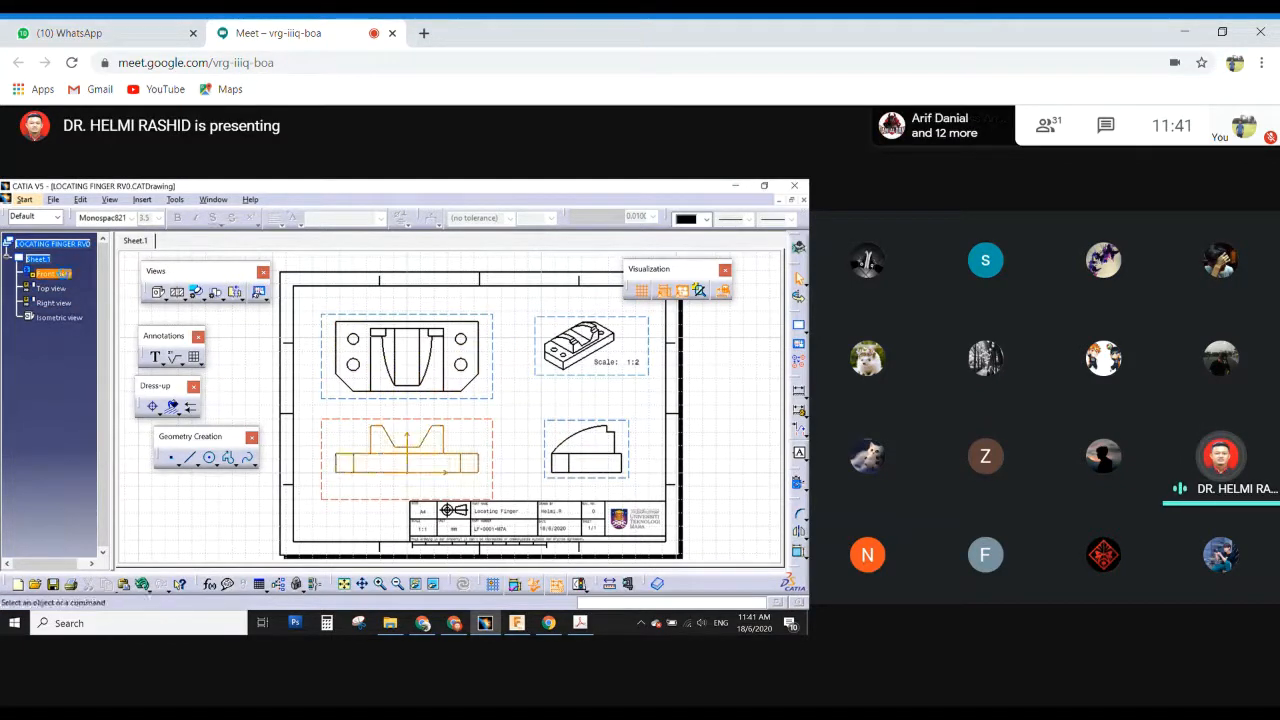
Turn on hidden lines, center lines and axes in the properties of the front, top and right views together.
{"action": "left_click", "coordinate": [66, 274]}
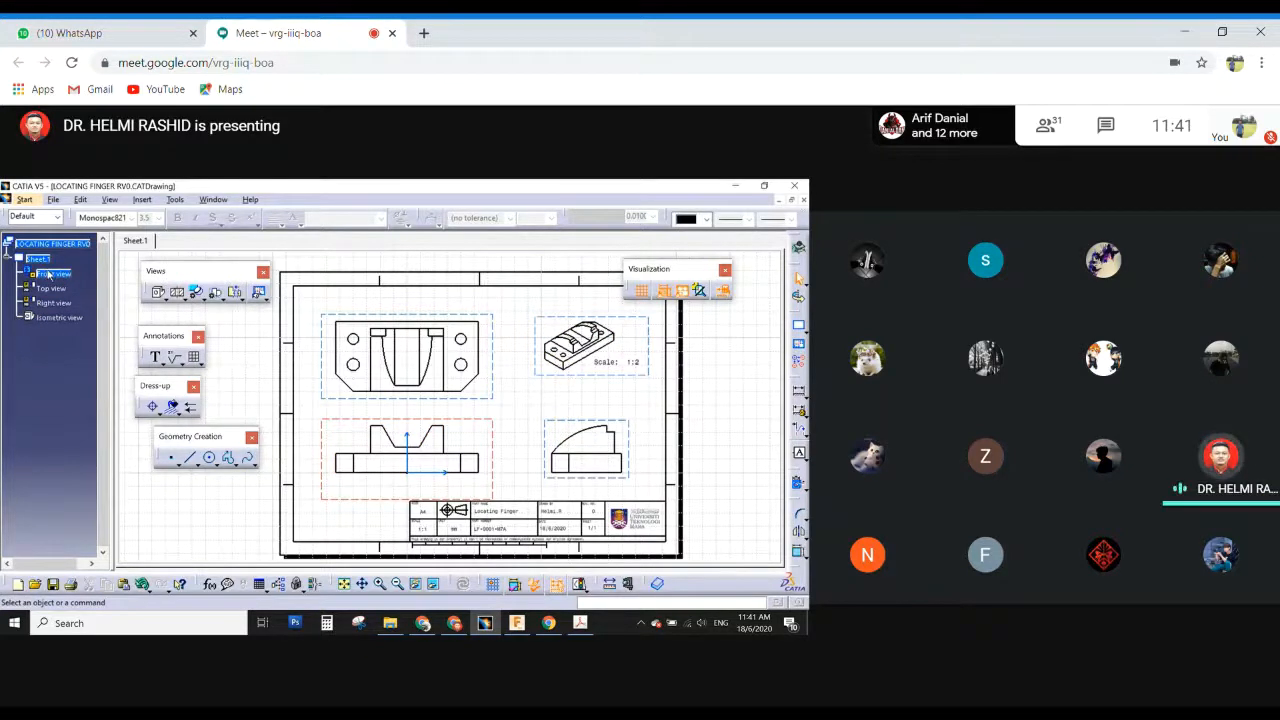
{"action": "left_click", "coordinate": [55, 276]}
{"action": "left_click", "coordinate": [51, 289], "text": "ctrl"}
{"action": "left_click", "coordinate": [52, 303], "text": "ctrl"}
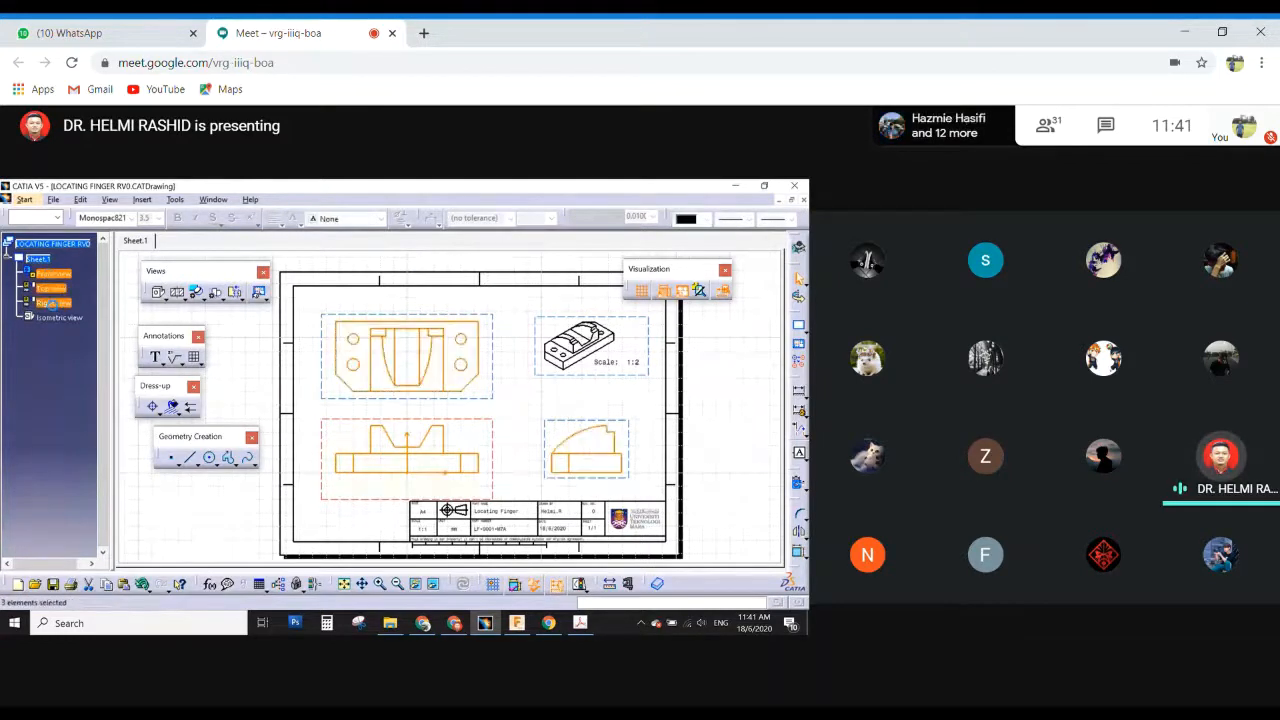
{"action": "right_click", "coordinate": [57, 309]}
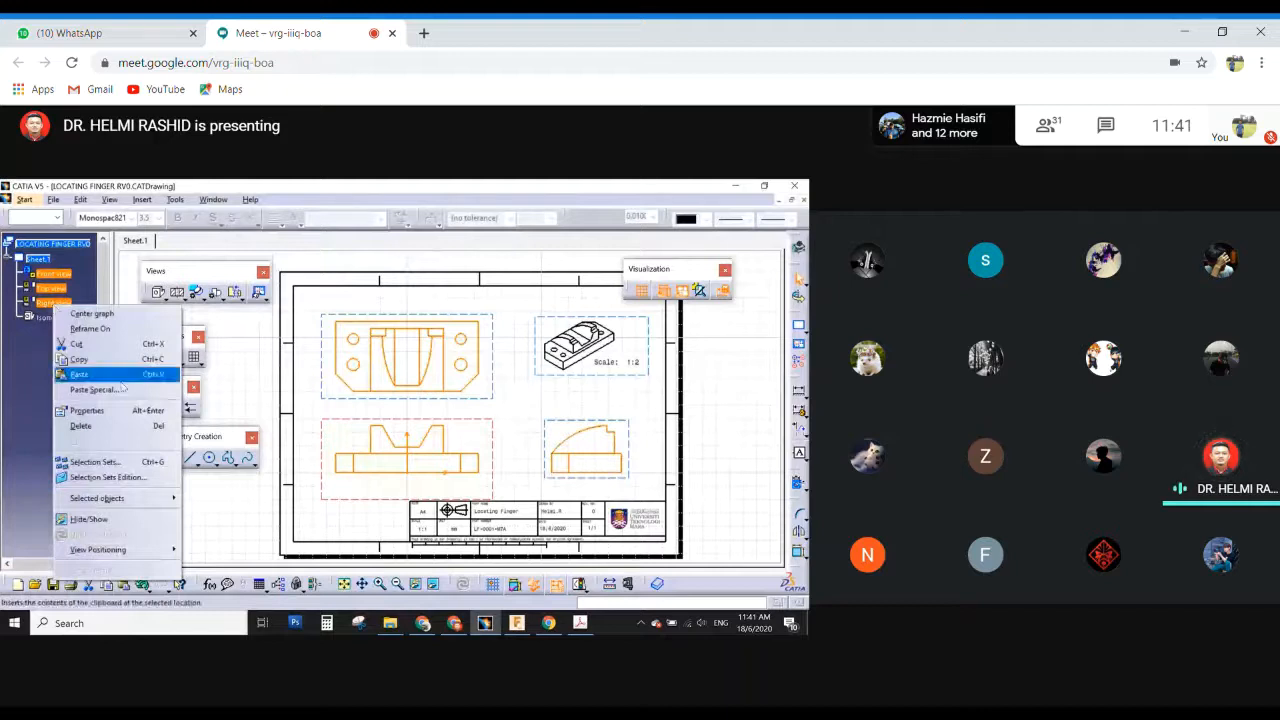
{"action": "left_click", "coordinate": [133, 418]}
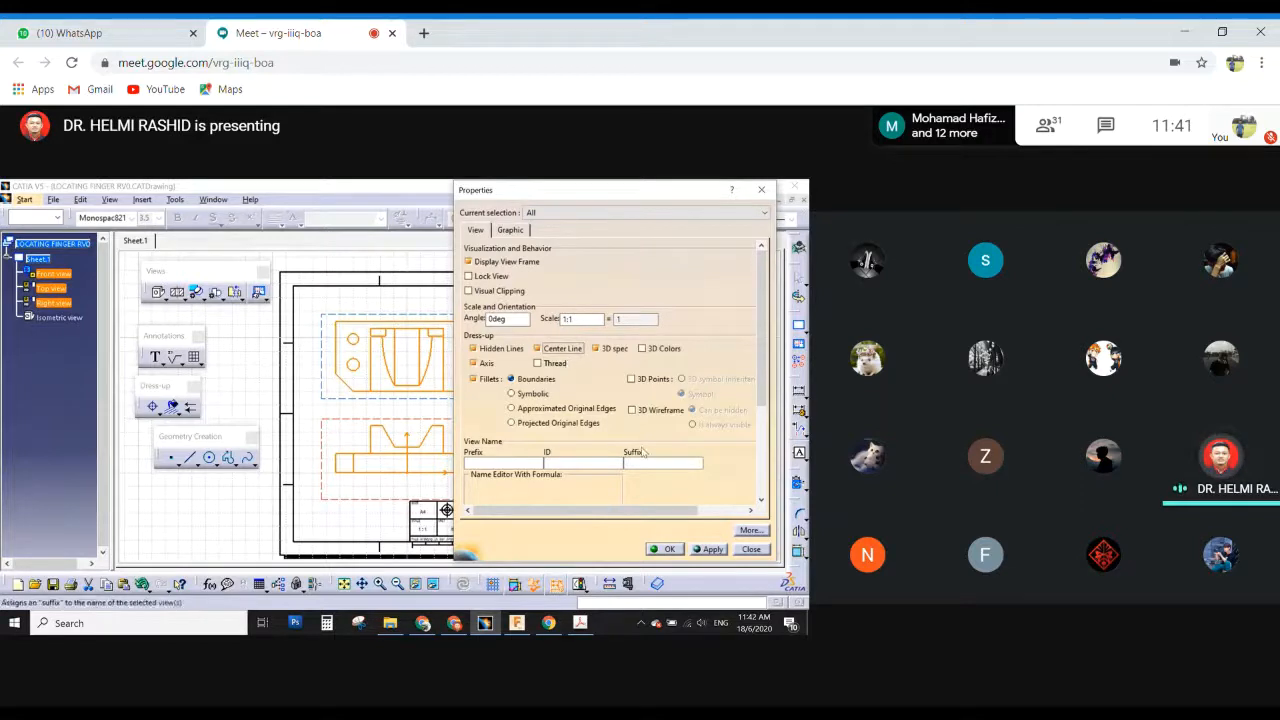
{"action": "left_click", "coordinate": [706, 549]}
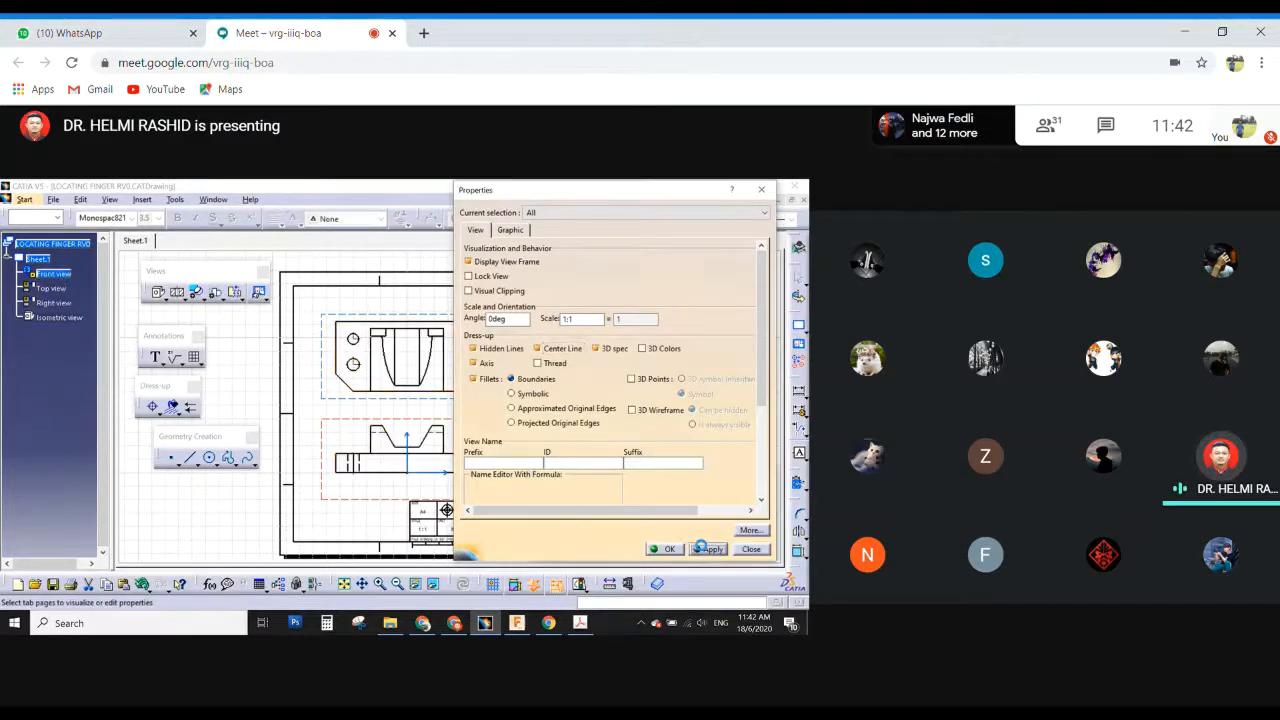
{"action": "left_click", "coordinate": [671, 548]}
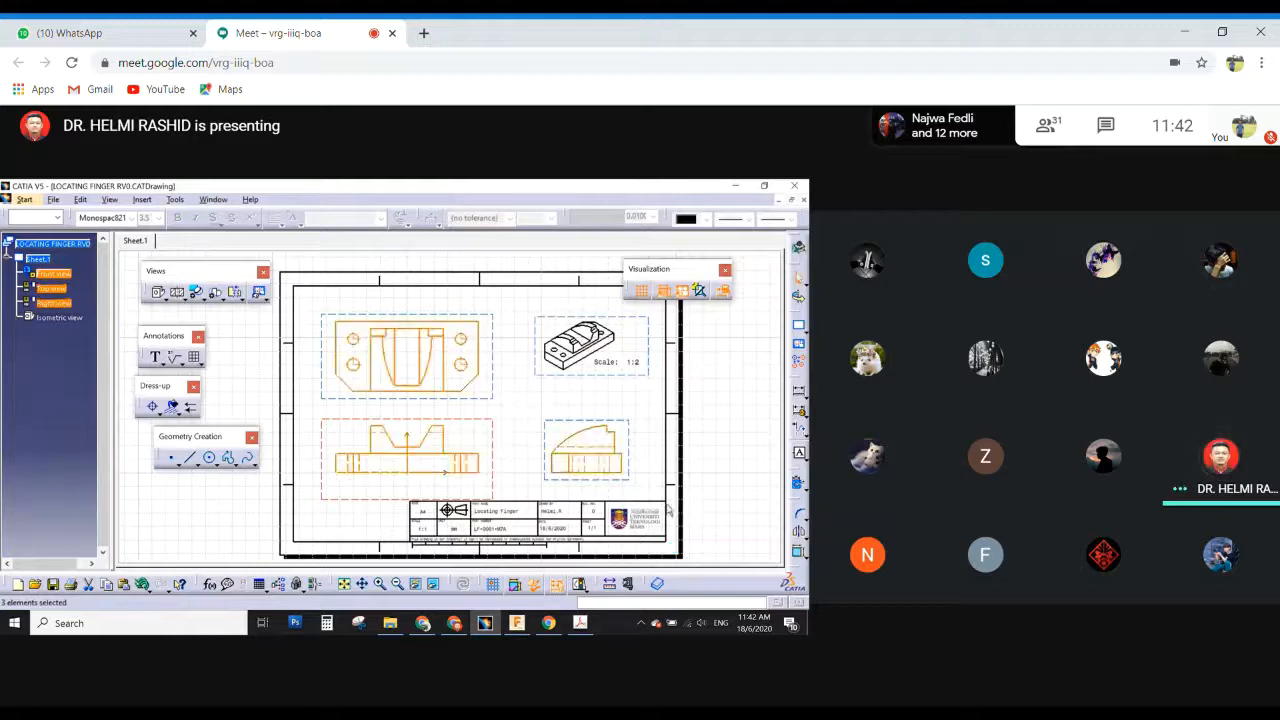
{"action": "left_click", "coordinate": [515, 428]}
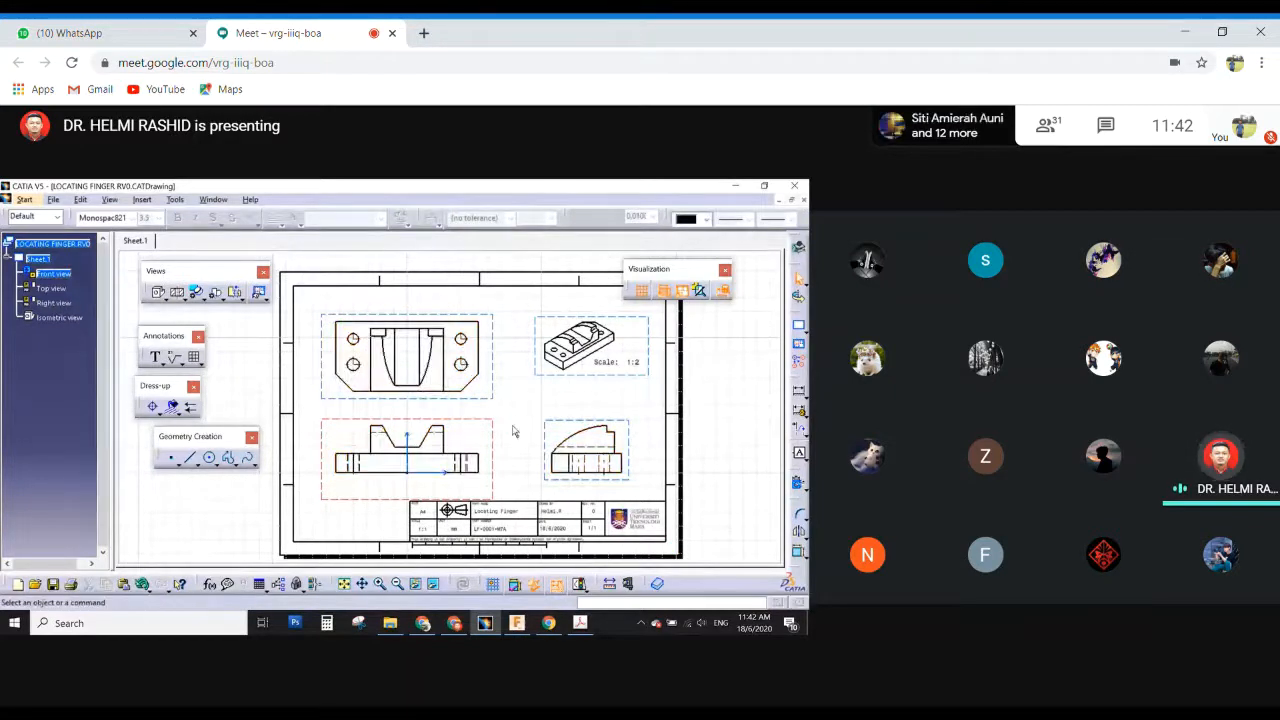
Fine-tune the positions of the front and right views above the title block and hide the view frames.
{"action": "middle_click_drag", "start_coordinate": [512, 426], "coordinate": [531, 330]}
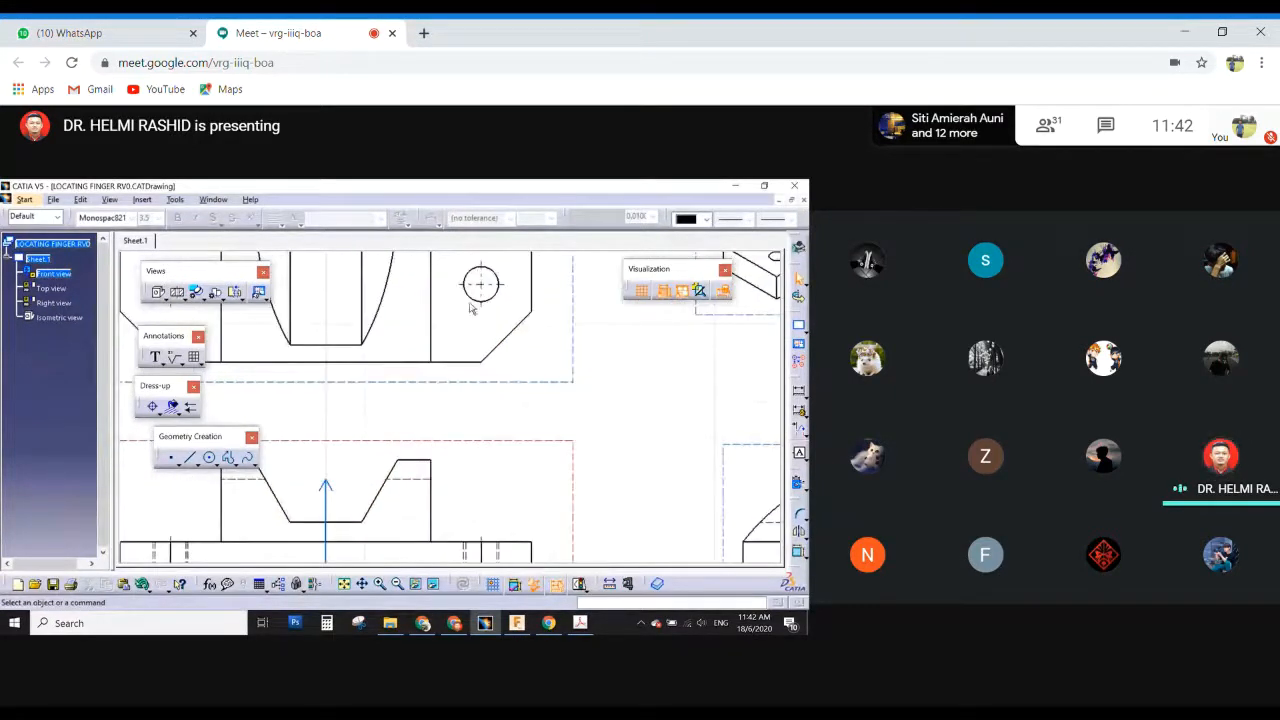
{"action": "mouse_move", "coordinate": [540, 394]}
{"action": "middle_mouse_down"}
{"action": "mouse_move", "coordinate": [569, 315]}
{"action": "mouse_move", "coordinate": [525, 418]}
{"action": "mouse_move", "coordinate": [483, 420]}
{"action": "mouse_move", "coordinate": [489, 466]}
{"action": "middle_mouse_up"}
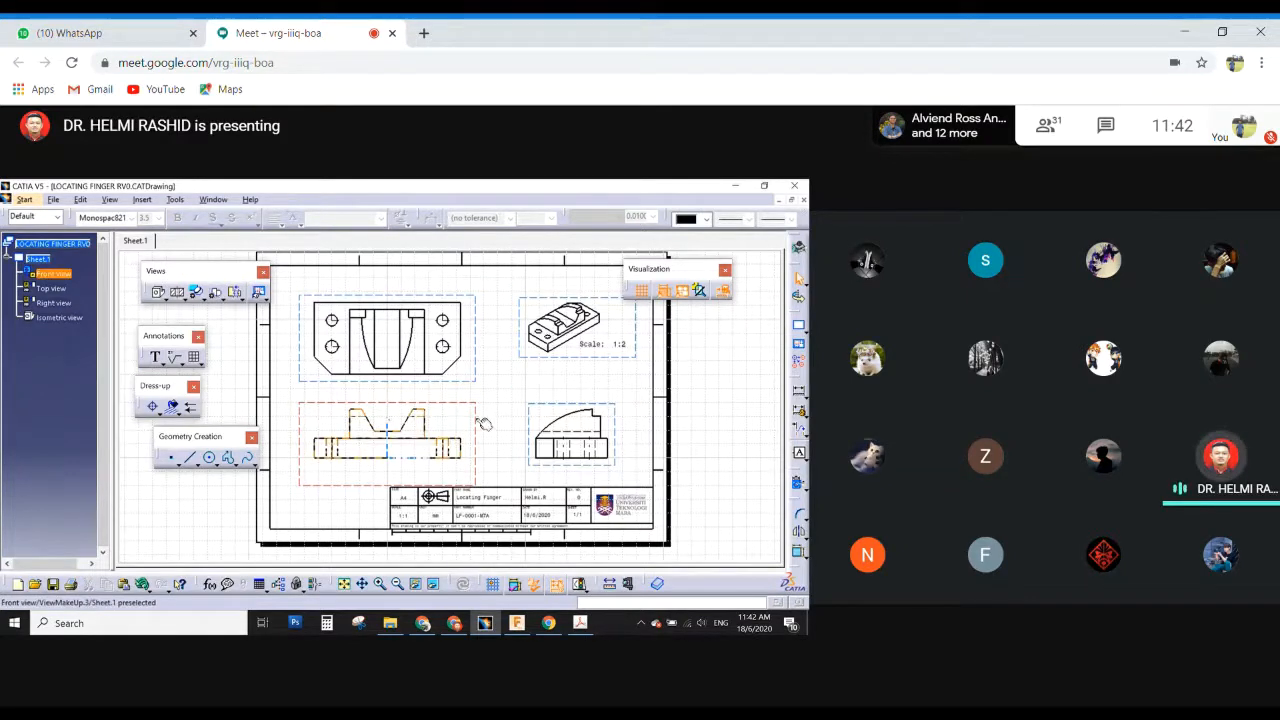
{"action": "left_click_drag", "start_coordinate": [479, 420], "coordinate": [483, 415]}
{"action": "left_click_drag", "start_coordinate": [623, 418], "coordinate": [617, 414]}
{"action": "left_click", "coordinate": [689, 423]}
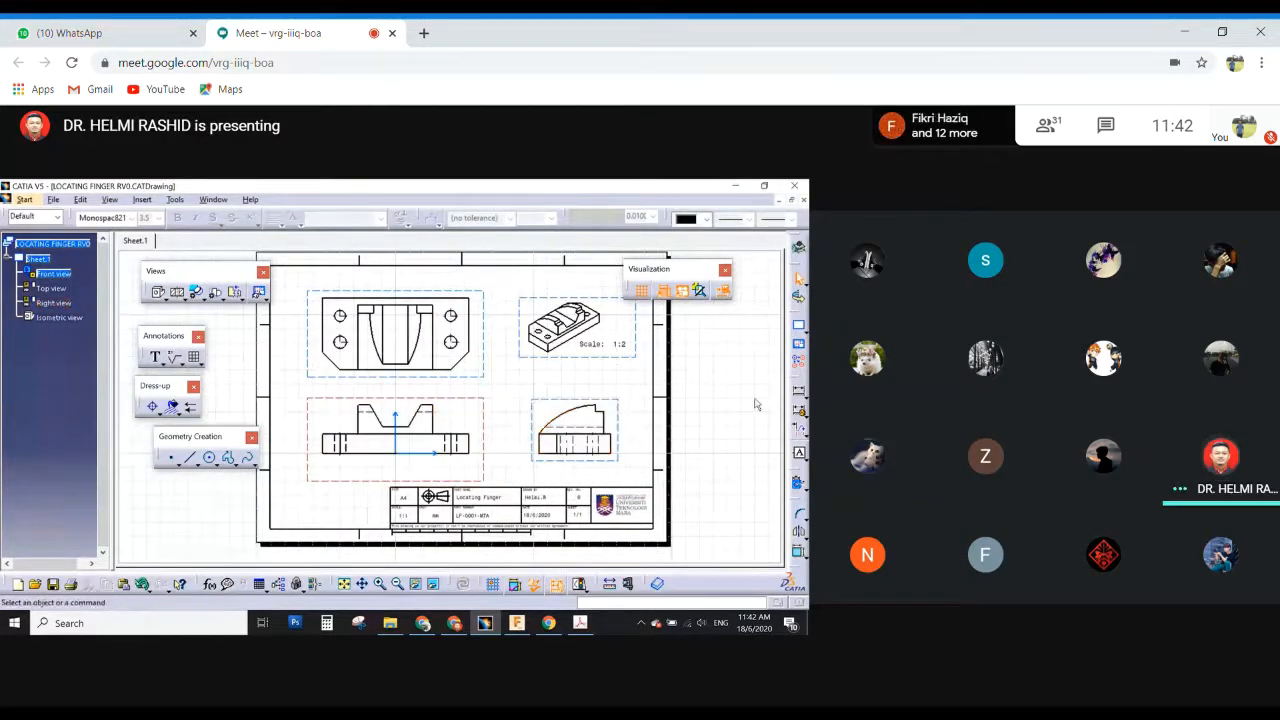
{"action": "left_click", "coordinate": [682, 291]}
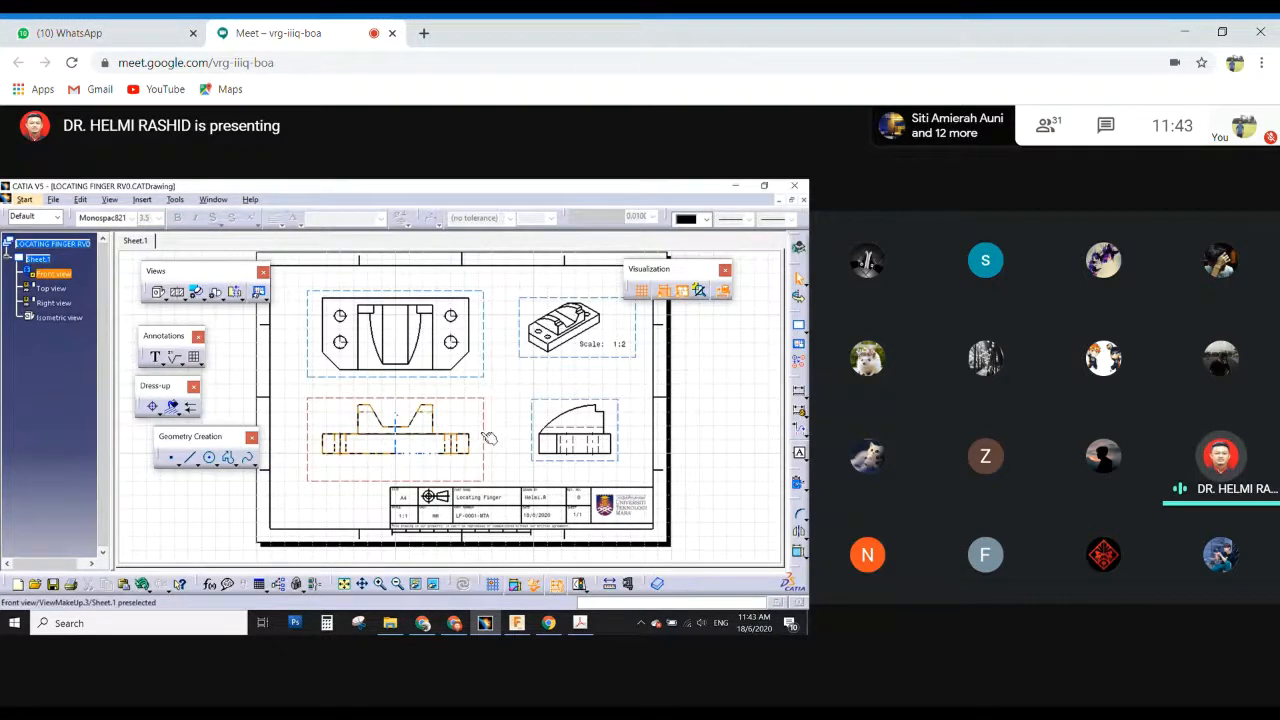
{"action": "left_click_drag", "start_coordinate": [484, 435], "coordinate": [481, 440]}
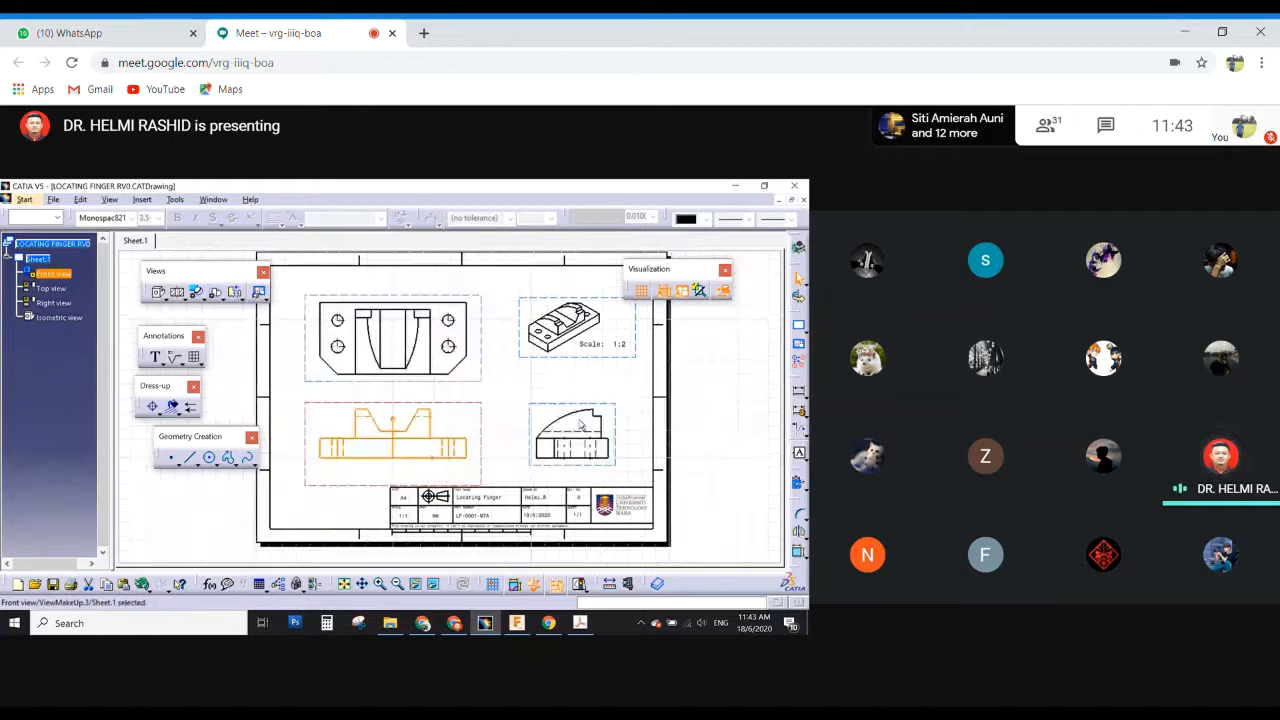
{"action": "left_click", "coordinate": [715, 457]}
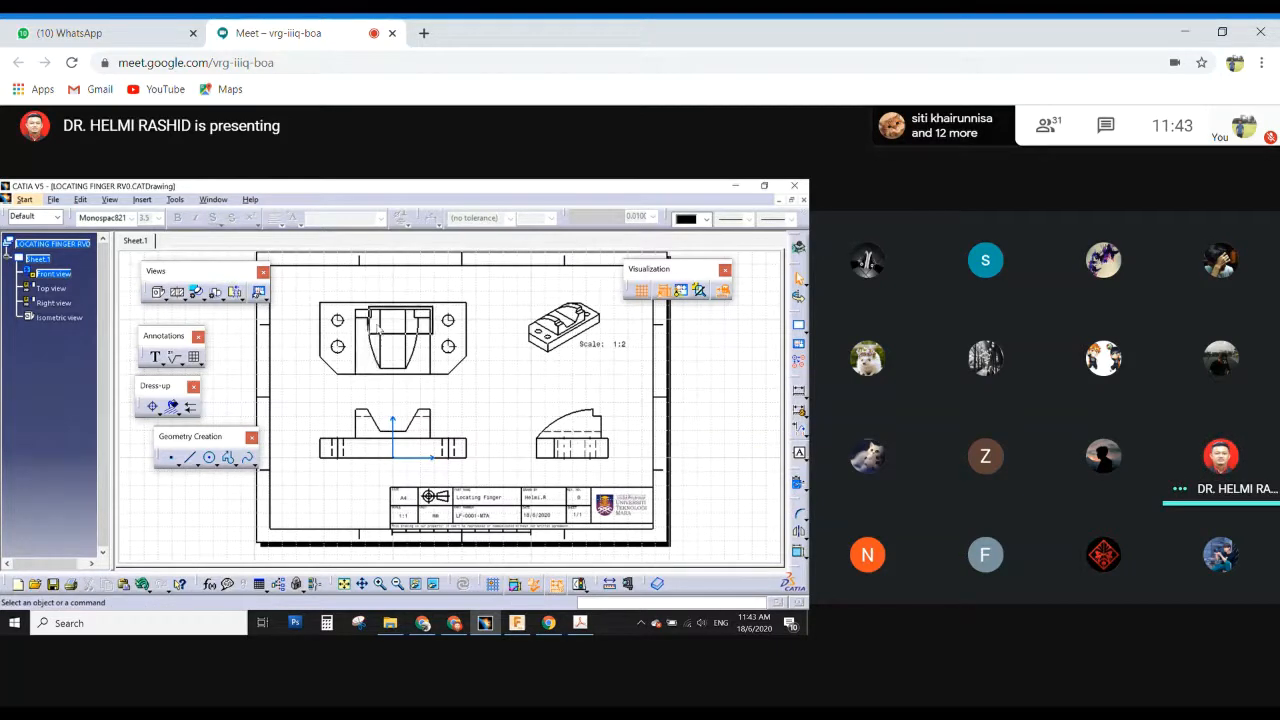
Place the Dimensioning toolbar beside the sheet and shift the Visualization toolbar above it, clear of the isometric view.
{"action": "left_click_drag", "start_coordinate": [302, 330], "coordinate": [682, 346]}
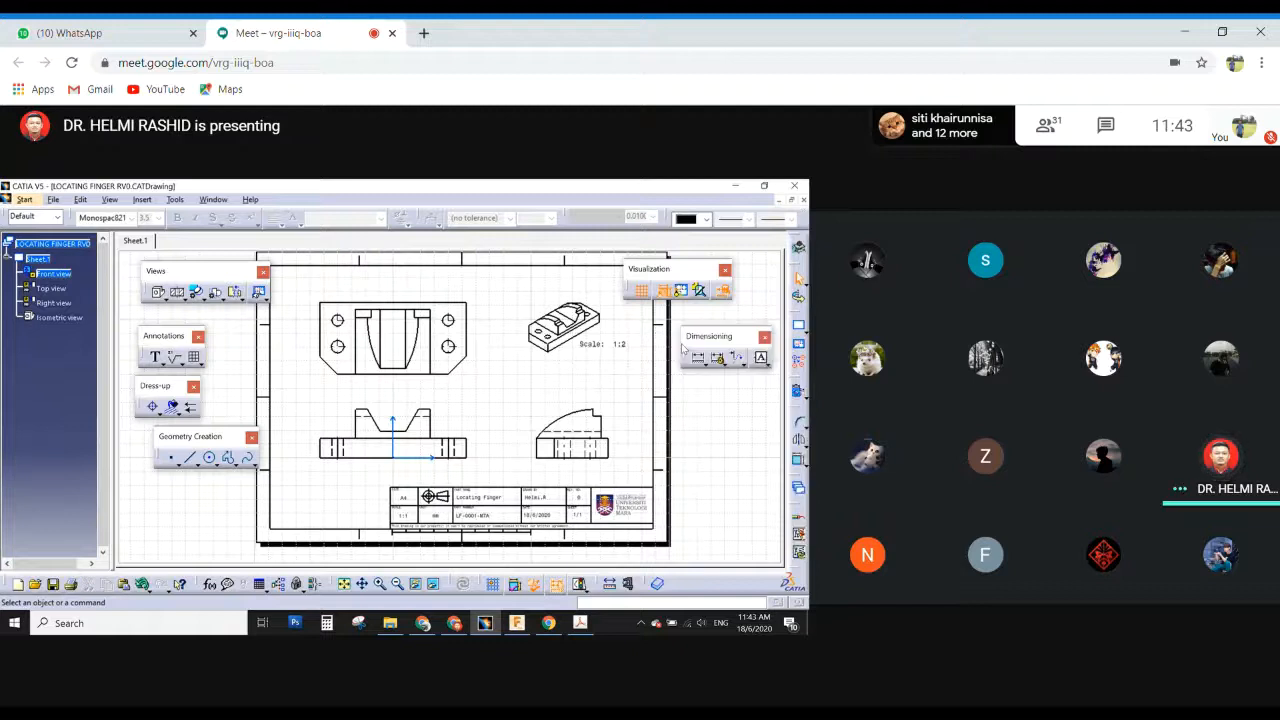
{"action": "left_click_drag", "start_coordinate": [660, 272], "coordinate": [720, 274]}
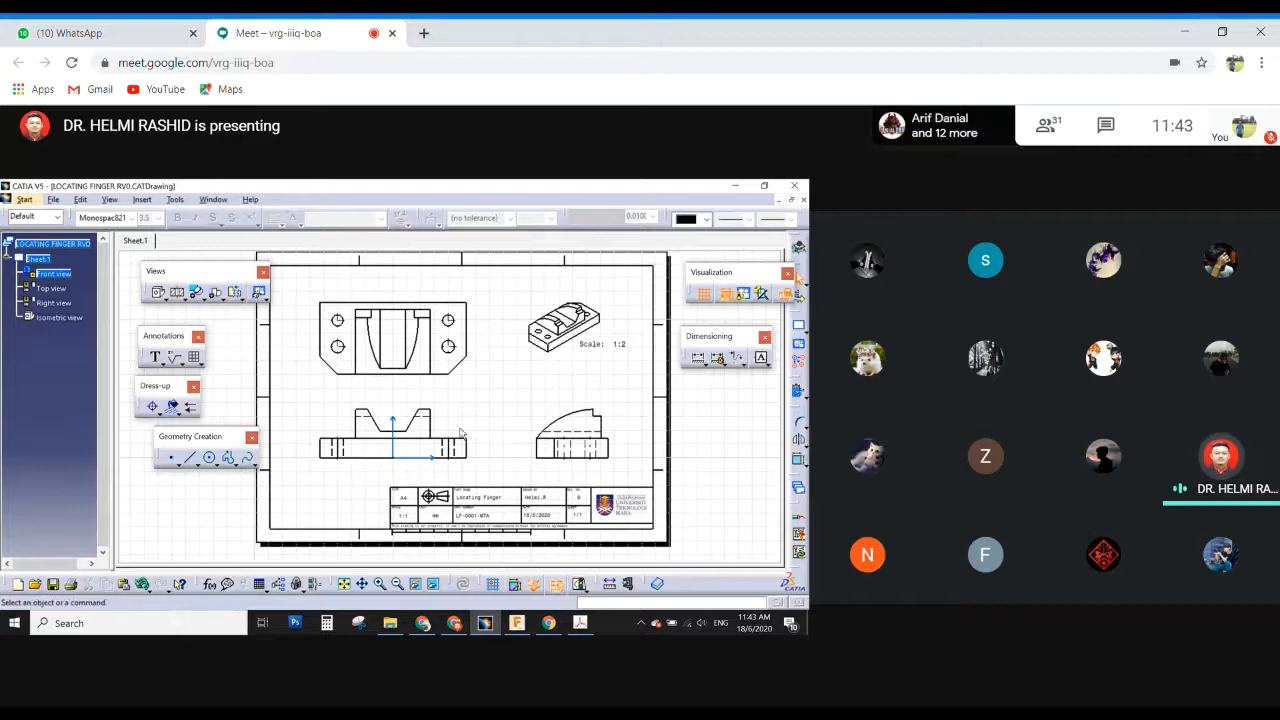
{"action": "mouse_move", "coordinate": [378, 505]}
{"action": "middle_mouse_down"}
{"action": "mouse_move", "coordinate": [420, 476]}
{"action": "mouse_move", "coordinate": [446, 377]}
{"action": "mouse_move", "coordinate": [424, 467]}
{"action": "middle_mouse_up"}
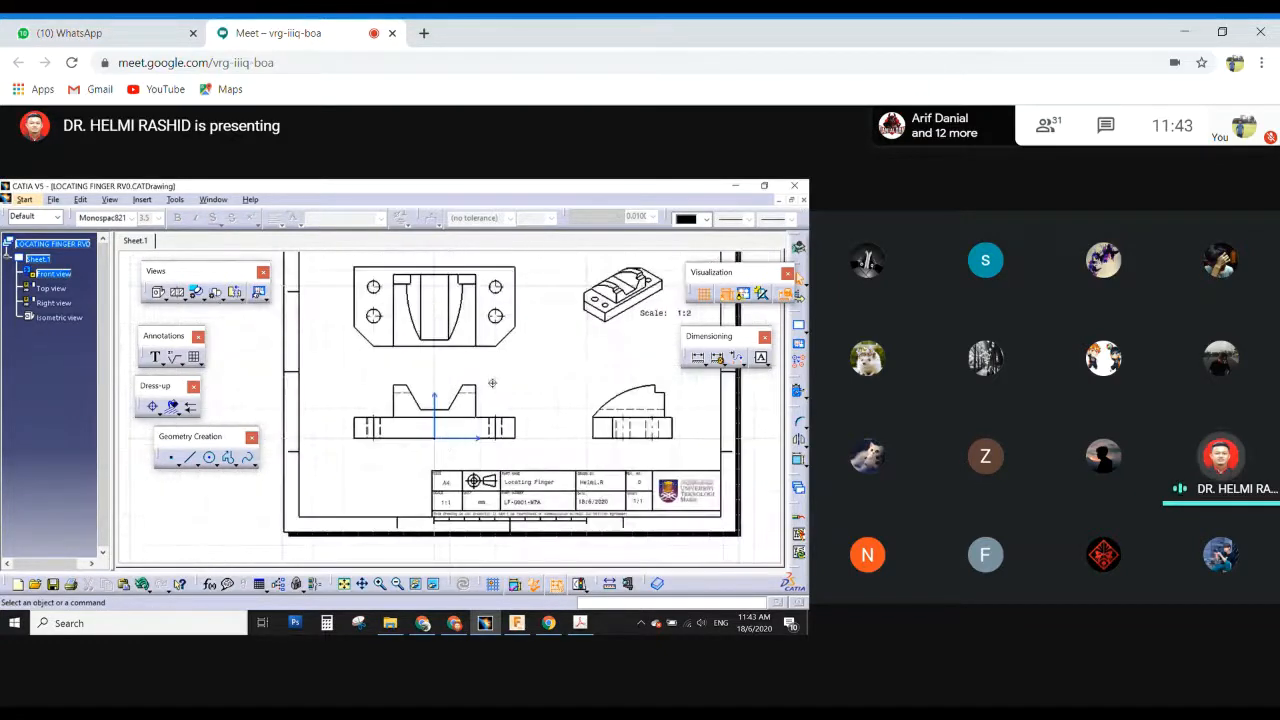
{"action": "mouse_move", "coordinate": [491, 380]}
{"action": "middle_mouse_down"}
{"action": "mouse_move", "coordinate": [469, 427]}
{"action": "mouse_move", "coordinate": [494, 383]}
{"action": "mouse_move", "coordinate": [491, 400]}
{"action": "mouse_move", "coordinate": [508, 390]}
{"action": "mouse_move", "coordinate": [511, 406]}
{"action": "middle_mouse_up"}
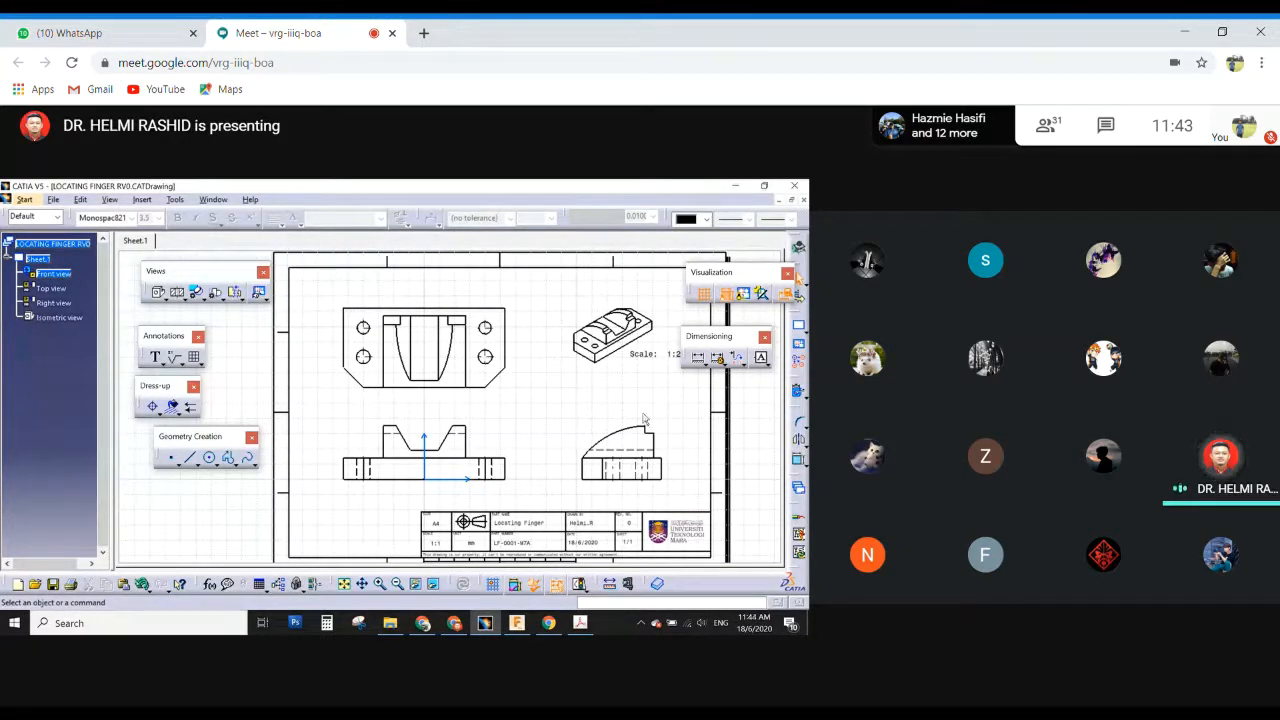
Dimension the overall width of the base plate above the top view and check the dimension's value settings without changing them.
{"action": "left_click", "coordinate": [704, 362]}
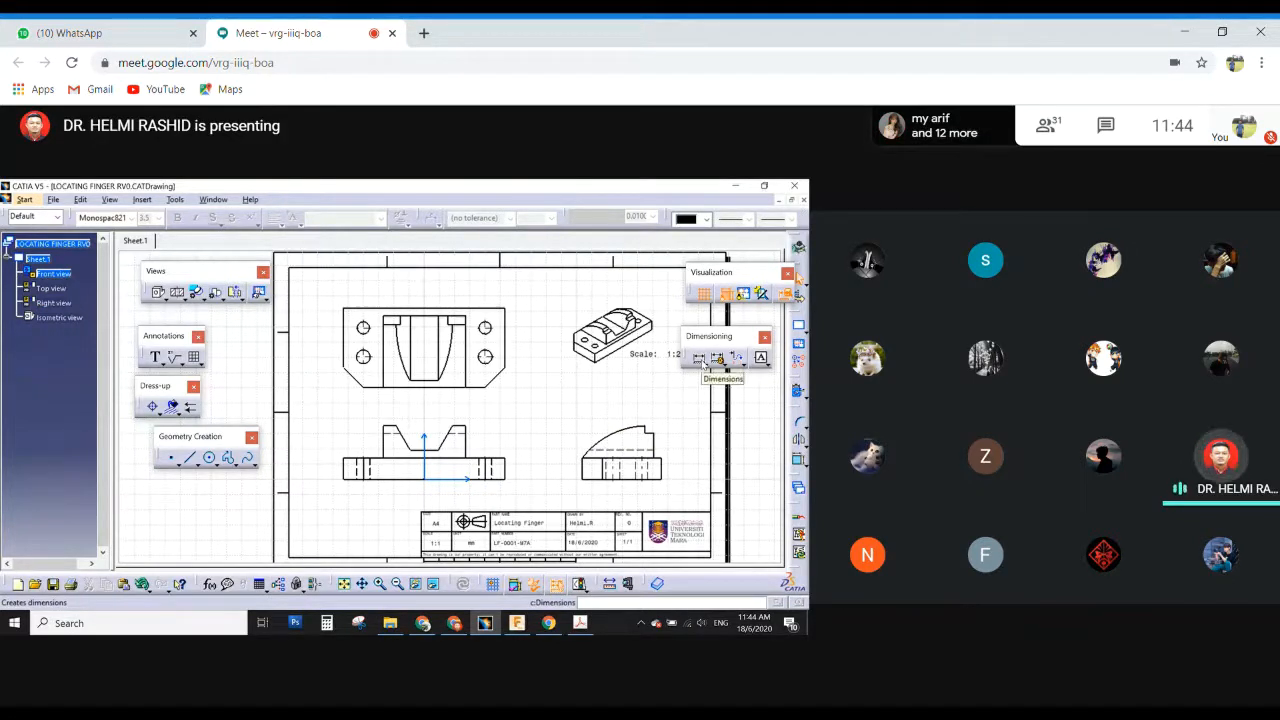
{"action": "left_click", "coordinate": [702, 362]}
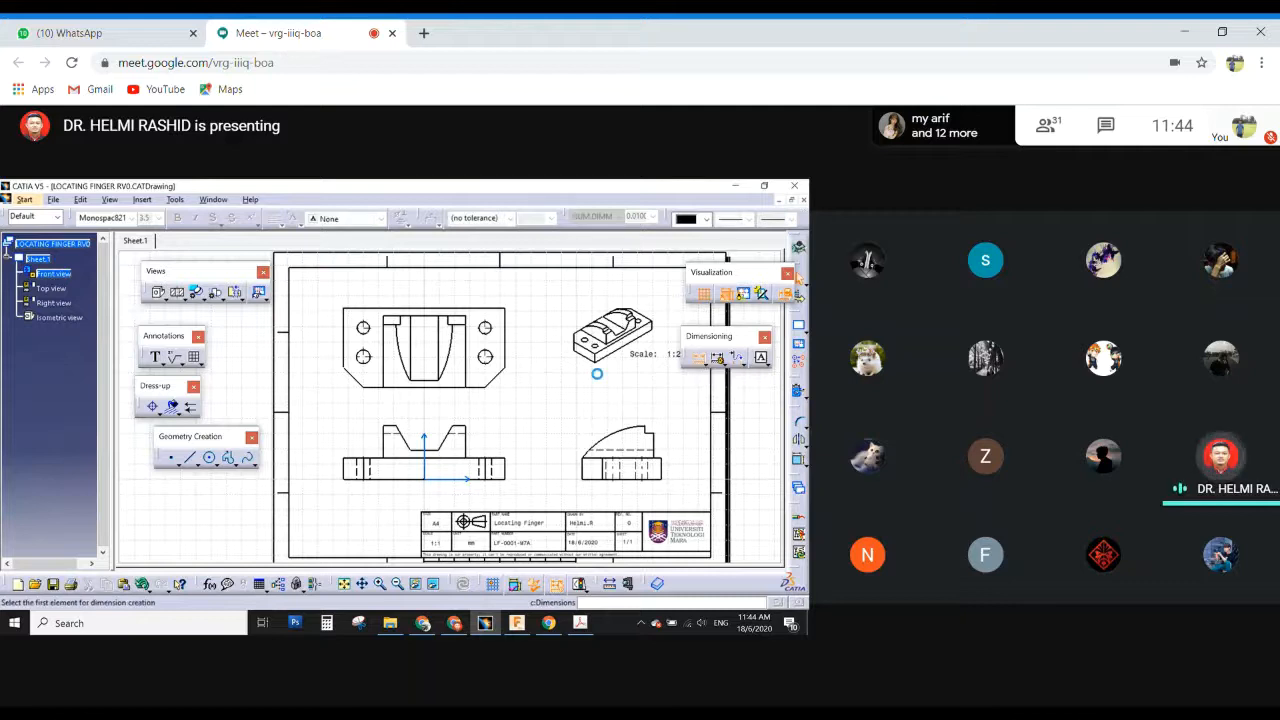
{"action": "left_click", "coordinate": [347, 335]}
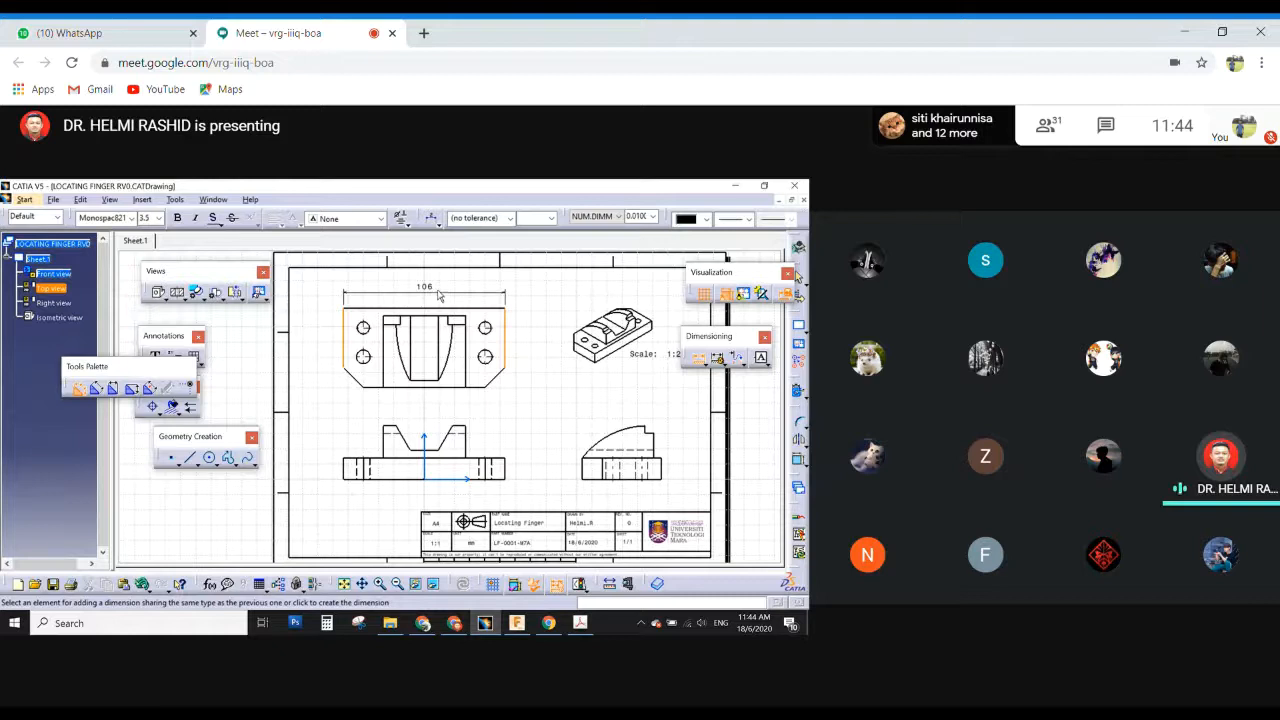
{"action": "left_click", "coordinate": [438, 296]}
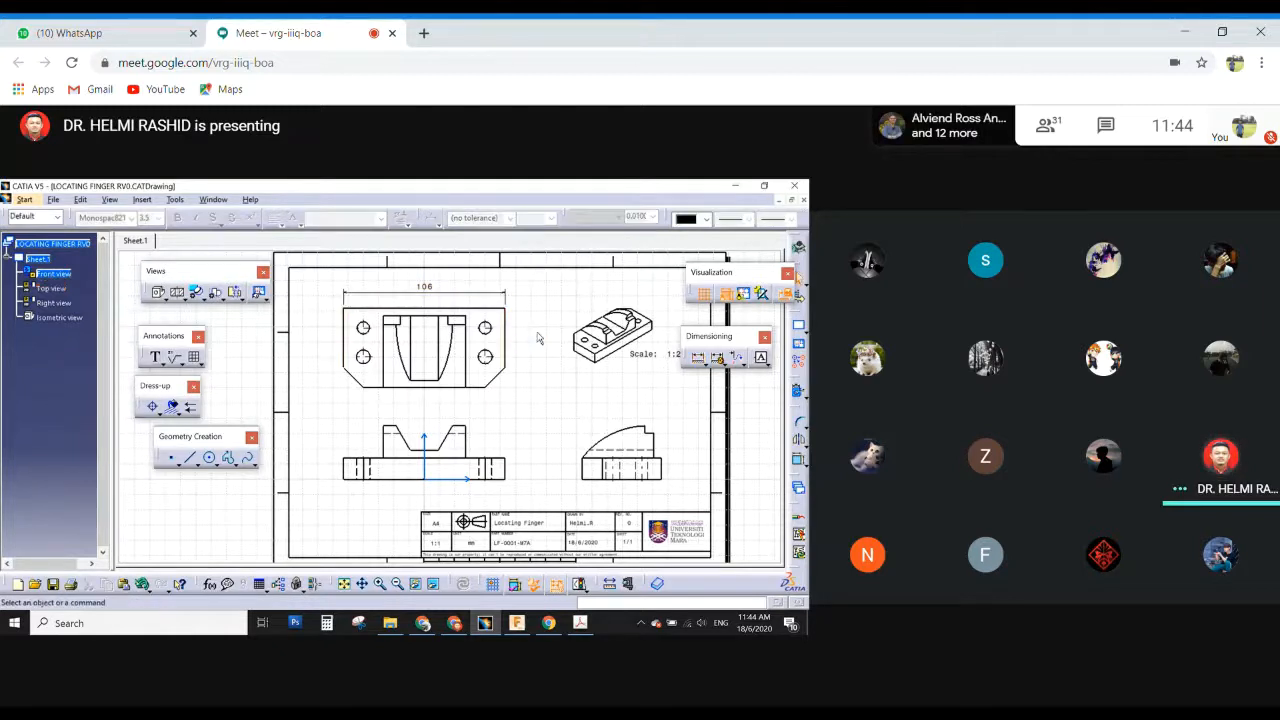
{"action": "double_click", "coordinate": [428, 289]}
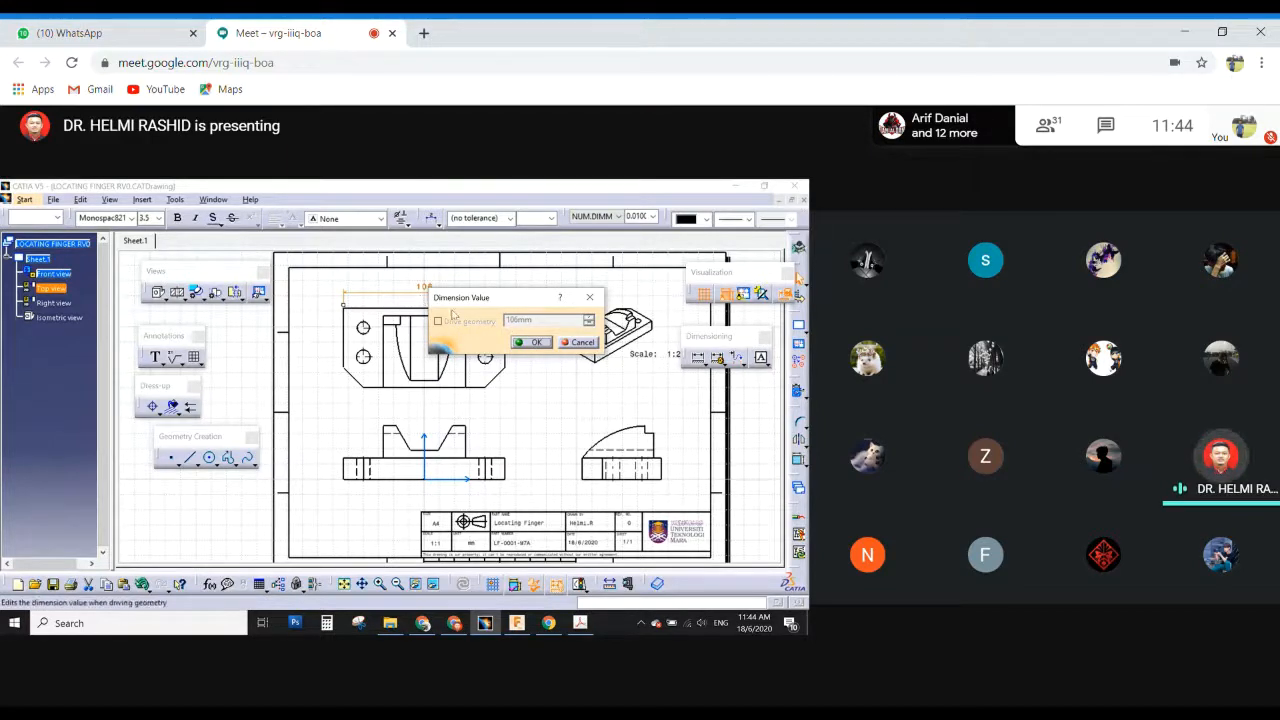
{"action": "left_click", "coordinate": [532, 343]}
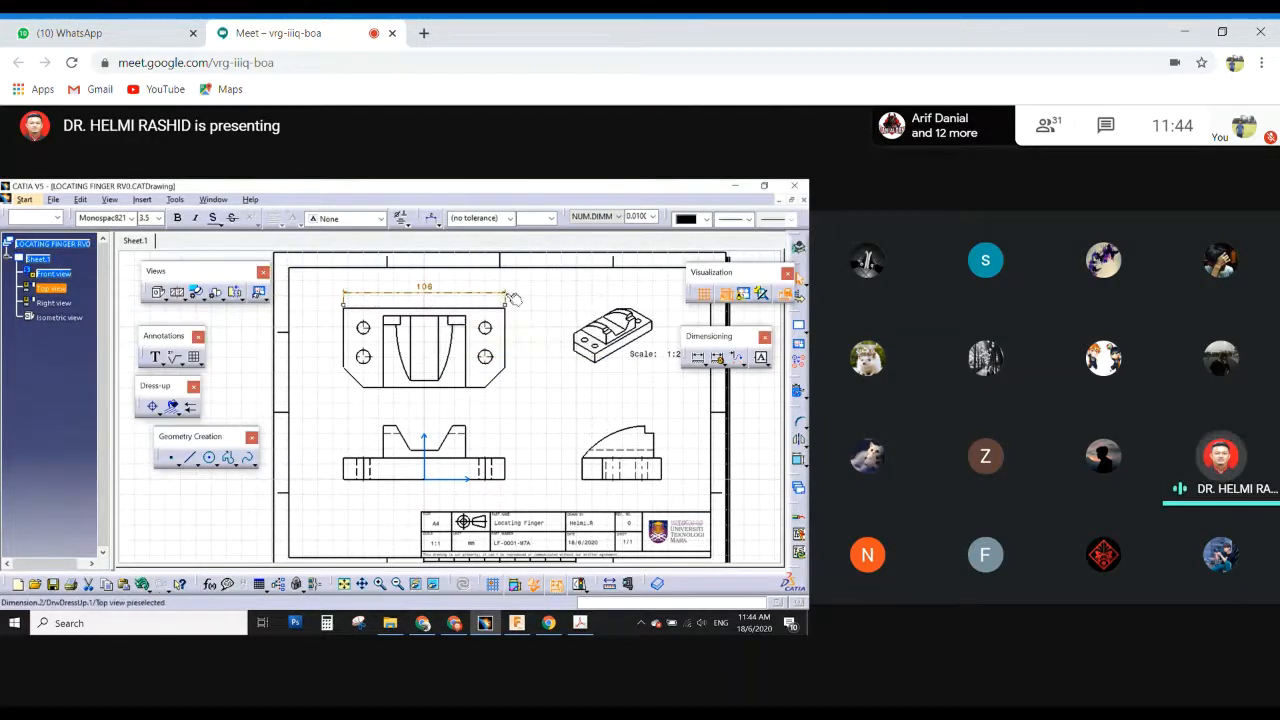
{"action": "left_click", "coordinate": [524, 291]}
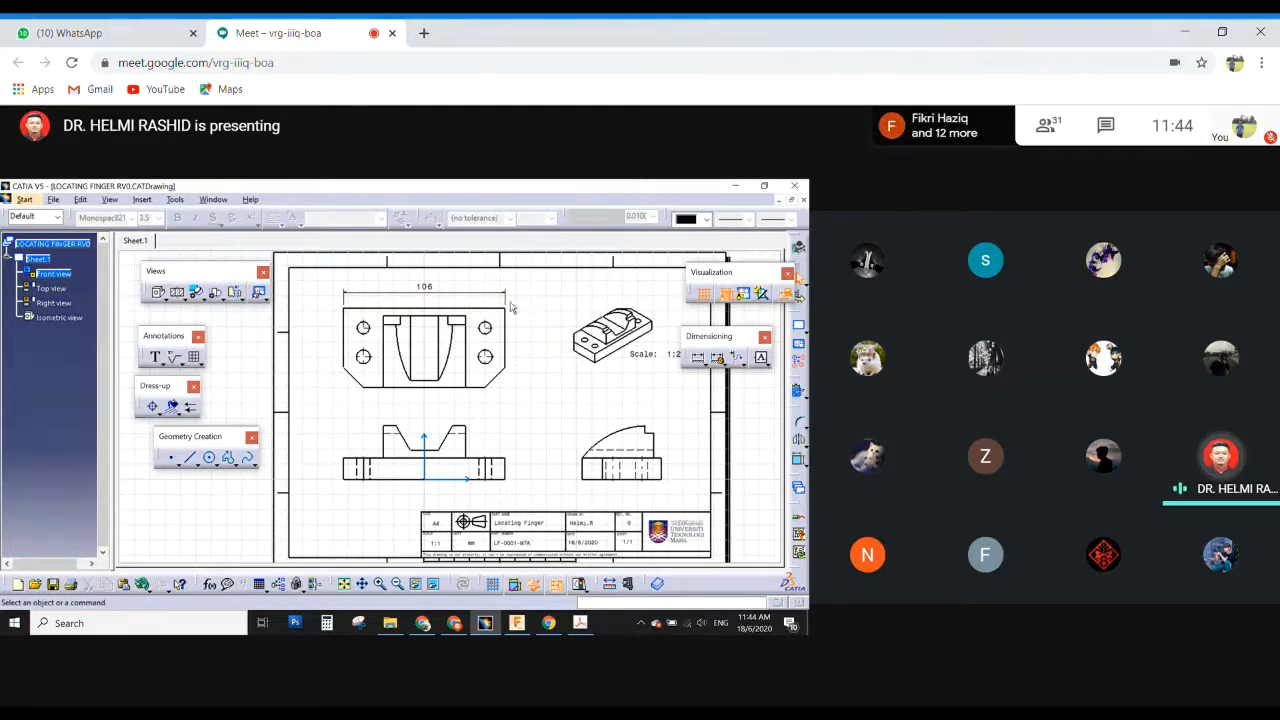
Dimension the width of the central raised block between its two outer edges, placing it below the top view.
{"action": "left_click", "coordinate": [697, 357]}
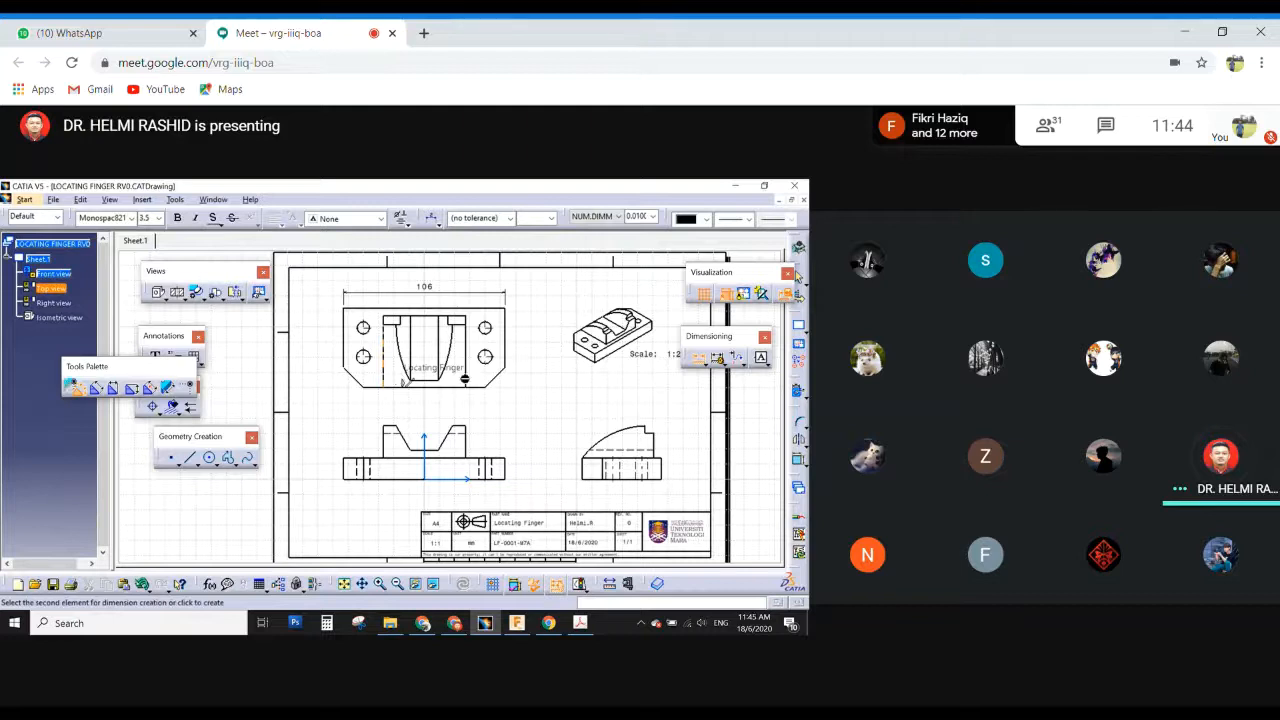
{"action": "left_click", "coordinate": [466, 382]}
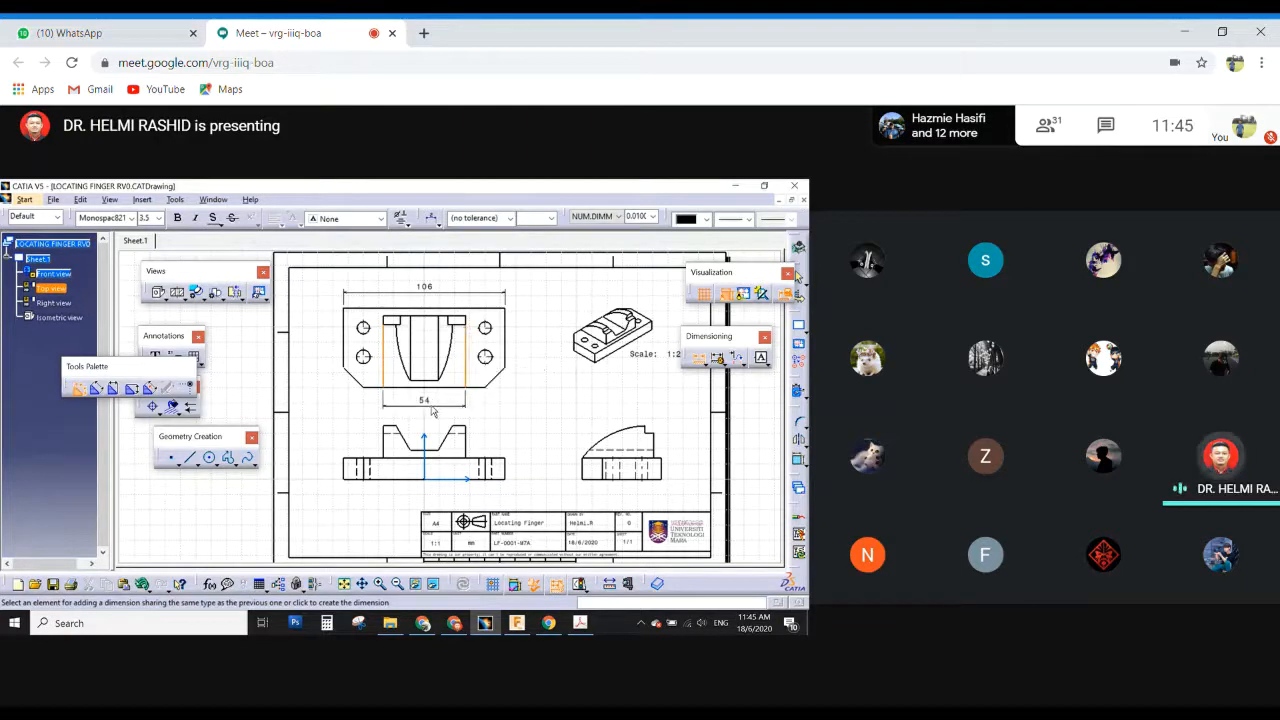
{"action": "left_click", "coordinate": [429, 404]}
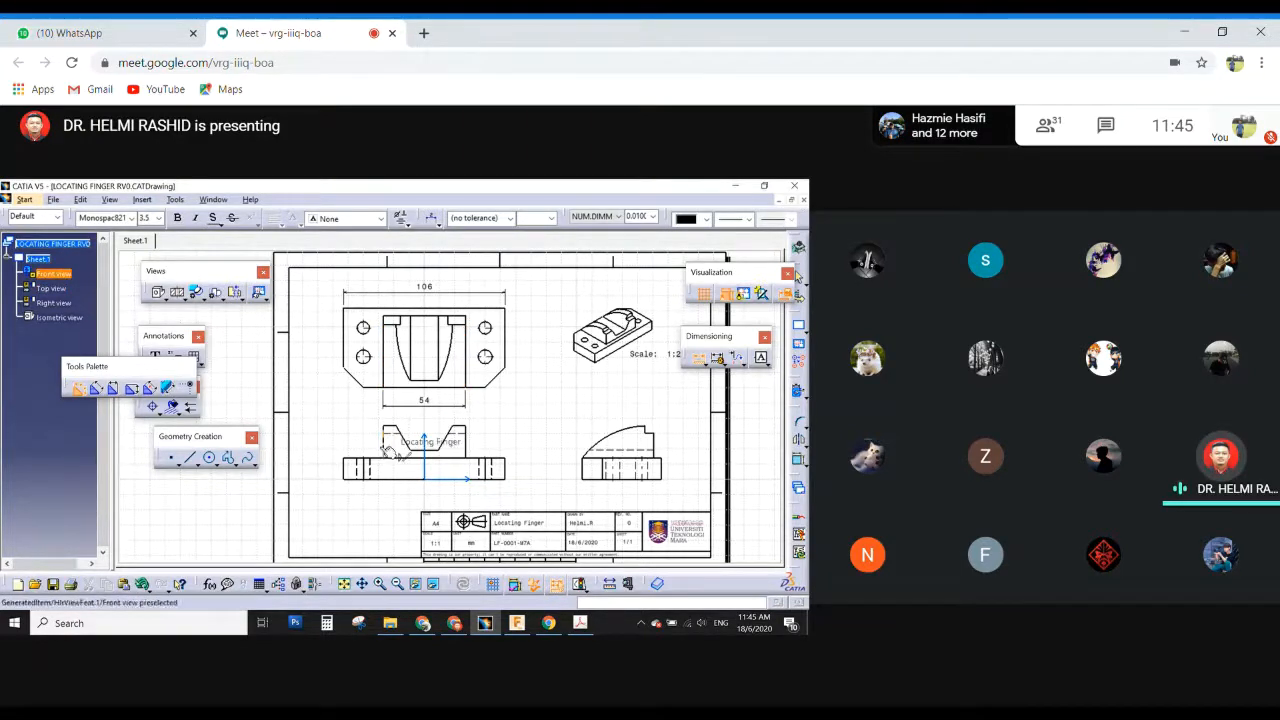
Add a duplicate width dimension of the raised block above the front view and delete it again.
{"action": "left_click", "coordinate": [388, 443]}
{"action": "left_click", "coordinate": [465, 445]}
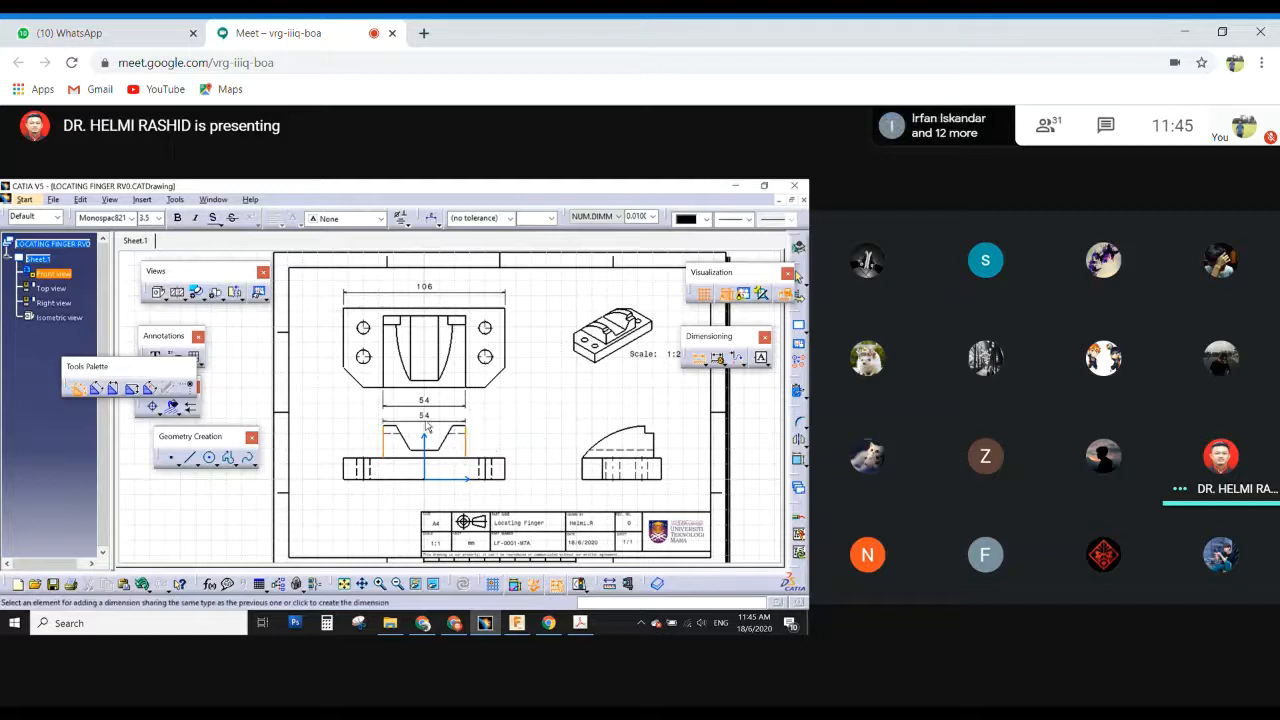
{"action": "left_click", "coordinate": [427, 423]}
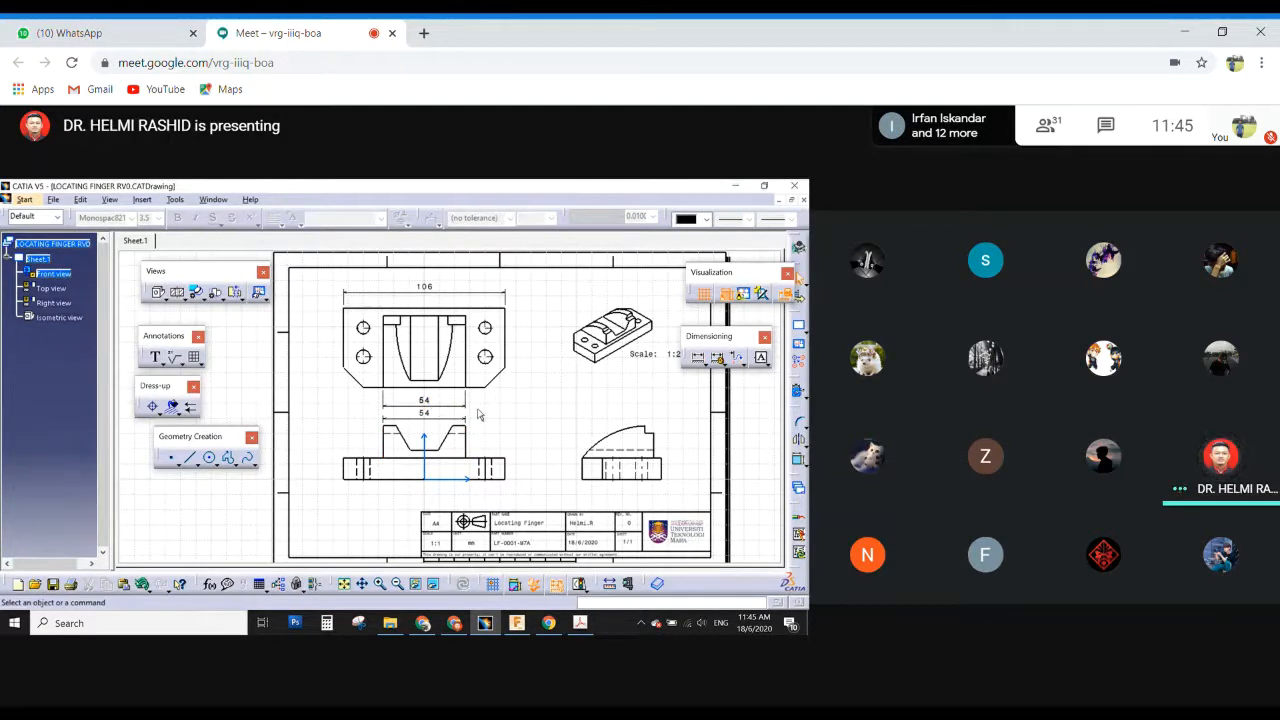
{"action": "left_click", "coordinate": [430, 416]}
{"action": "key", "text": "Delete"}
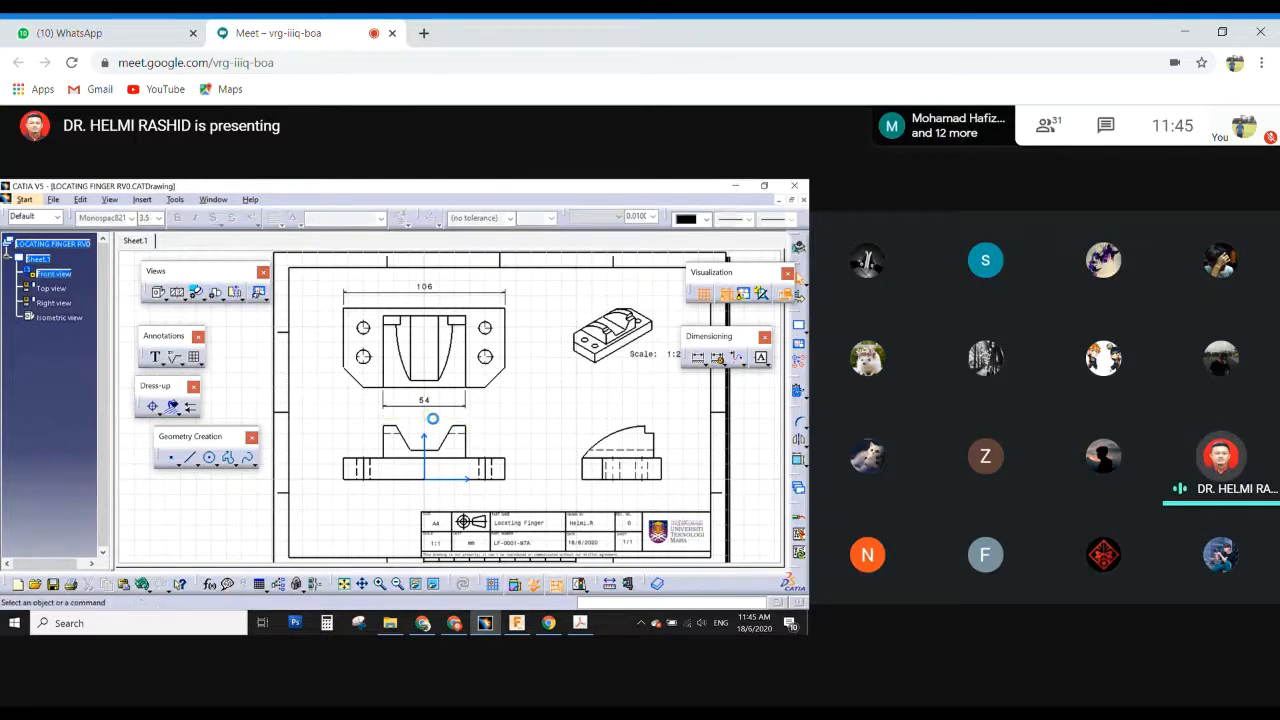
{"action": "left_click", "coordinate": [428, 400]}
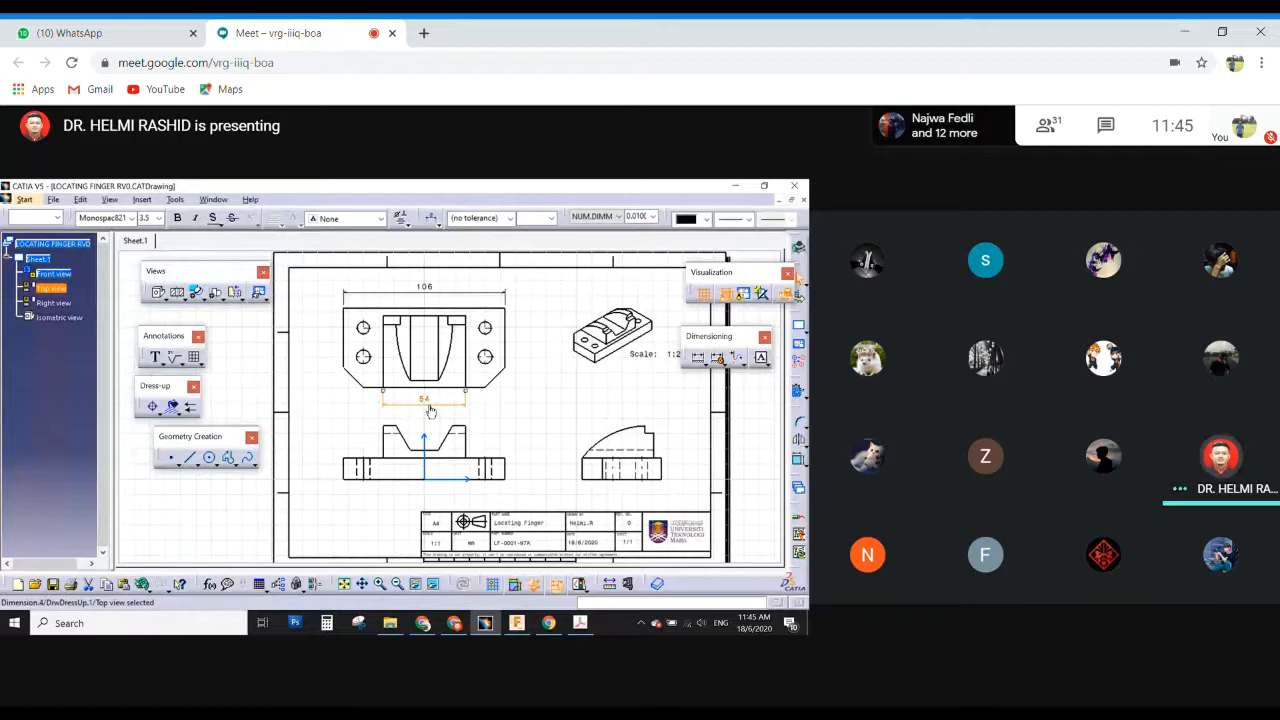
{"action": "left_click", "coordinate": [520, 425]}
Dimension the distance from the base's outer edge to the vertical center axis, placing it above the front view.
{"action": "mouse_move", "coordinate": [515, 431]}
{"action": "middle_mouse_down"}
{"action": "mouse_move", "coordinate": [523, 337]}
{"action": "mouse_move", "coordinate": [469, 417]}
{"action": "mouse_move", "coordinate": [536, 408]}
{"action": "mouse_move", "coordinate": [543, 357]}
{"action": "mouse_move", "coordinate": [540, 374]}
{"action": "mouse_move", "coordinate": [560, 391]}
{"action": "mouse_move", "coordinate": [618, 300]}
{"action": "middle_mouse_up"}
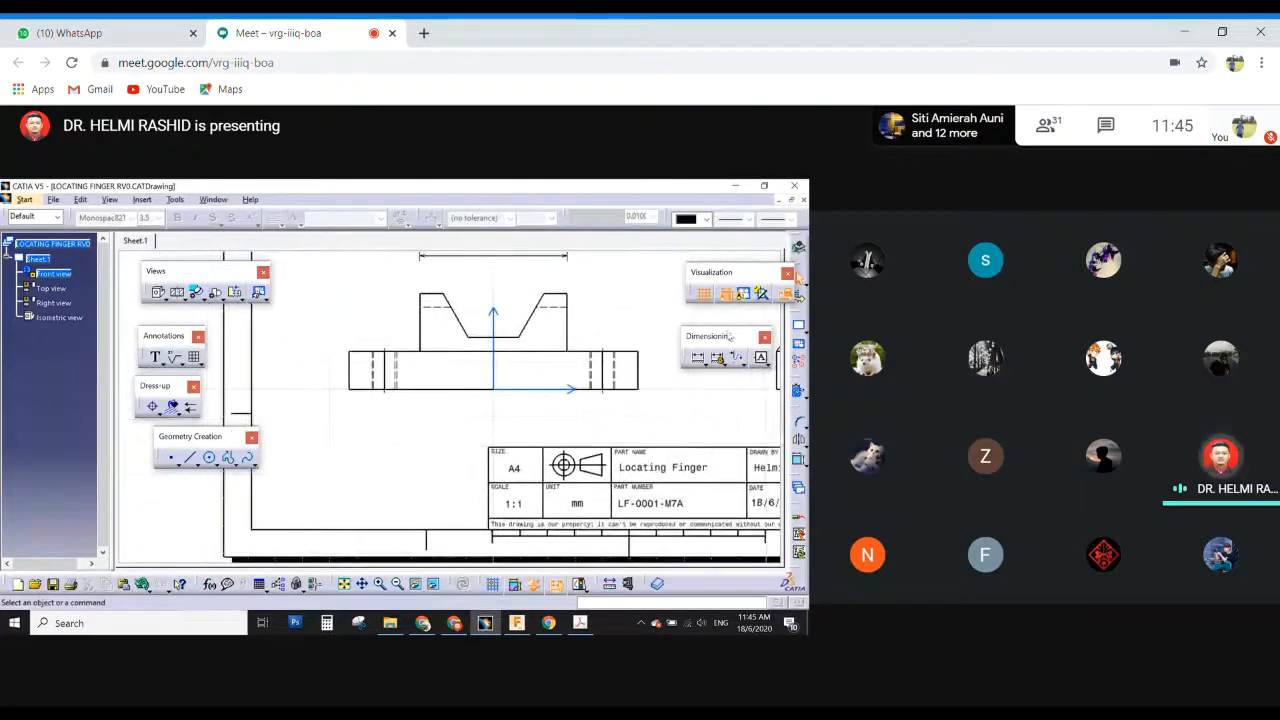
{"action": "left_click", "coordinate": [698, 357]}
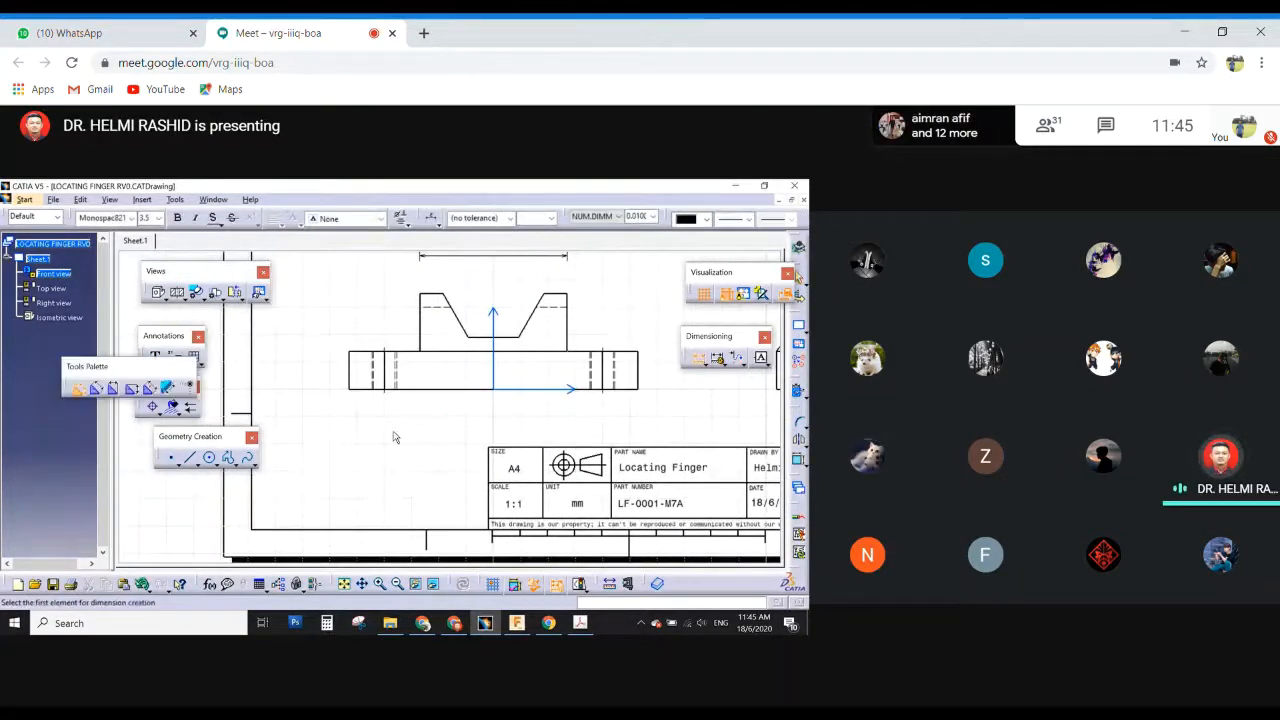
{"action": "mouse_move", "coordinate": [415, 462]}
{"action": "middle_mouse_down"}
{"action": "mouse_move", "coordinate": [419, 388]}
{"action": "mouse_move", "coordinate": [434, 449]}
{"action": "middle_mouse_up"}
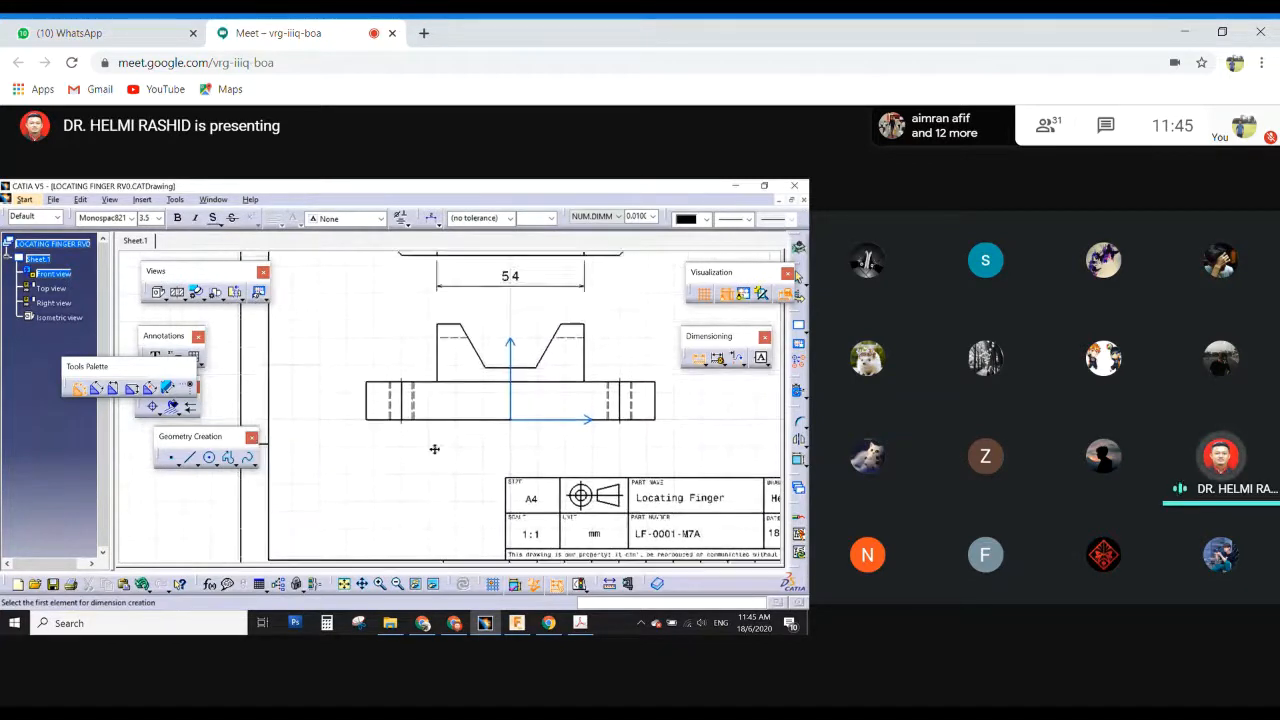
{"action": "left_click", "coordinate": [367, 405]}
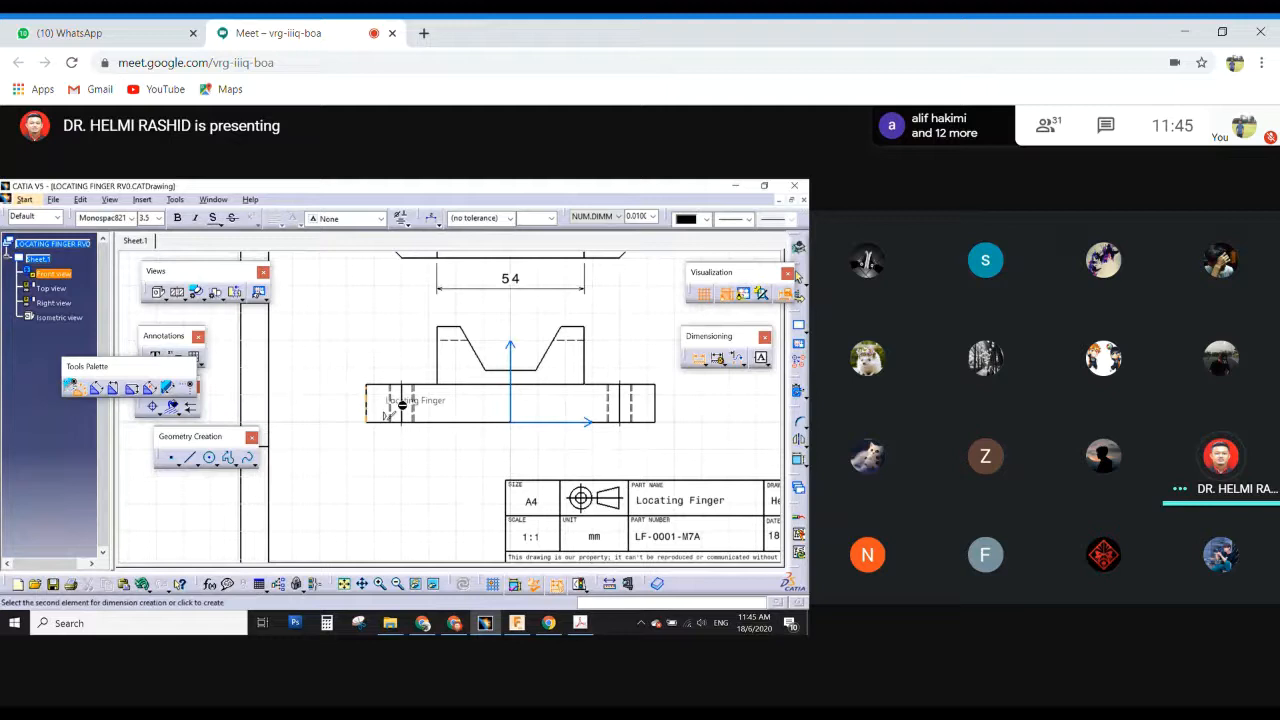
{"action": "left_click", "coordinate": [511, 358]}
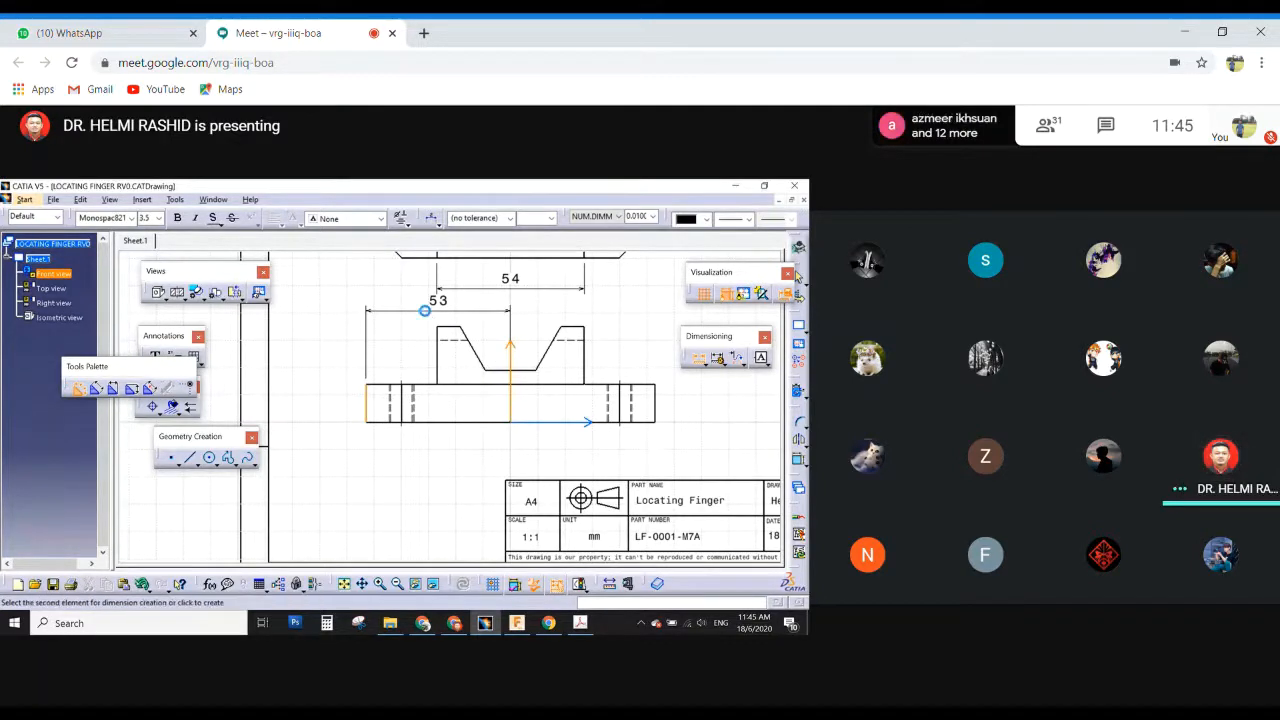
{"action": "left_click", "coordinate": [428, 314]}
Show the view frames, move the front view down toward the title block for more dimension space, and hide the frames.
{"action": "middle_click_drag", "start_coordinate": [608, 331], "coordinate": [577, 414], "text": "ctrl"}
{"action": "key", "text": "ctrl+y"}
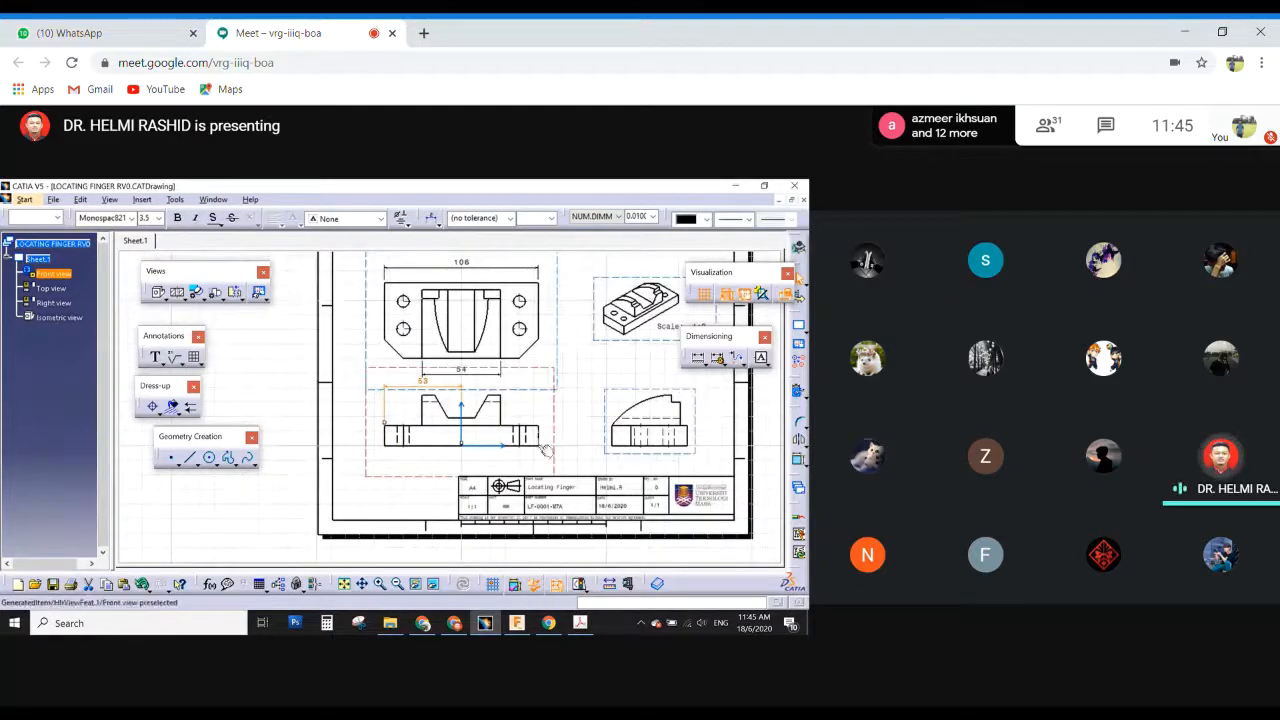
{"action": "left_click_drag", "start_coordinate": [553, 437], "coordinate": [560, 462]}
{"action": "left_click_drag", "start_coordinate": [559, 375], "coordinate": [559, 360]}
{"action": "middle_click_drag", "start_coordinate": [559, 360], "coordinate": [549, 389]}
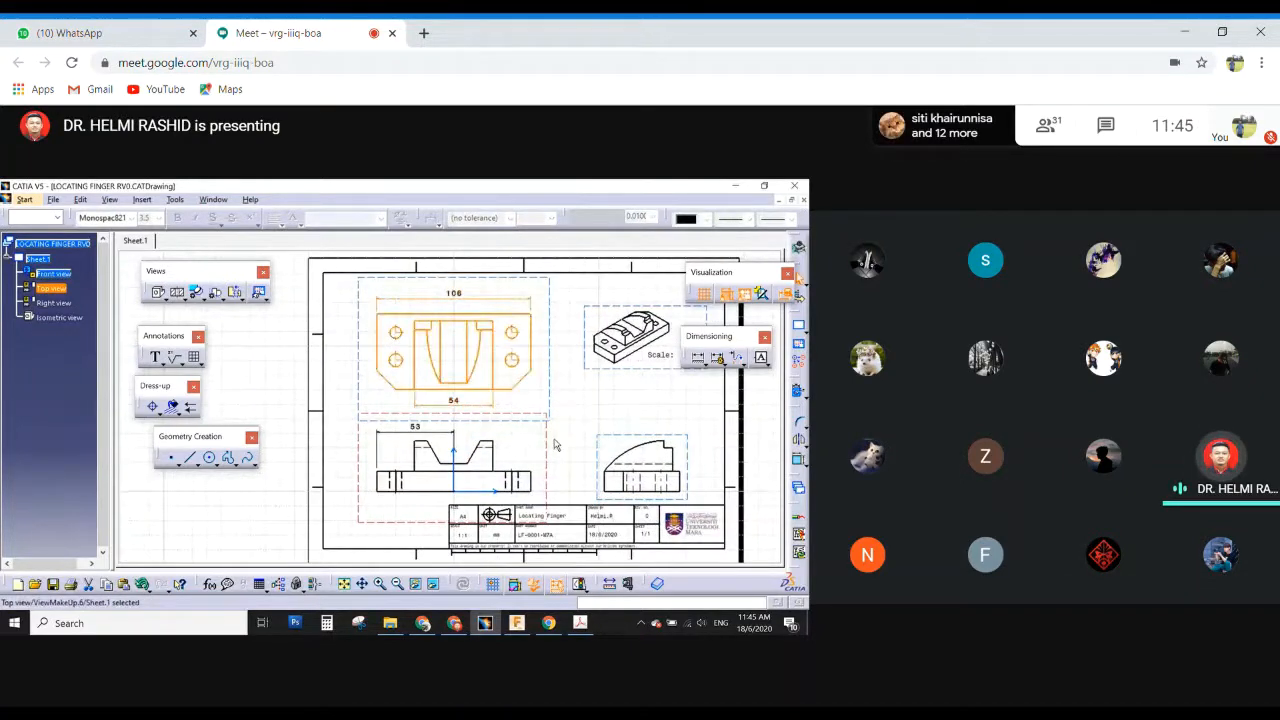
{"action": "left_click", "coordinate": [591, 411]}
{"action": "left_click", "coordinate": [744, 294]}
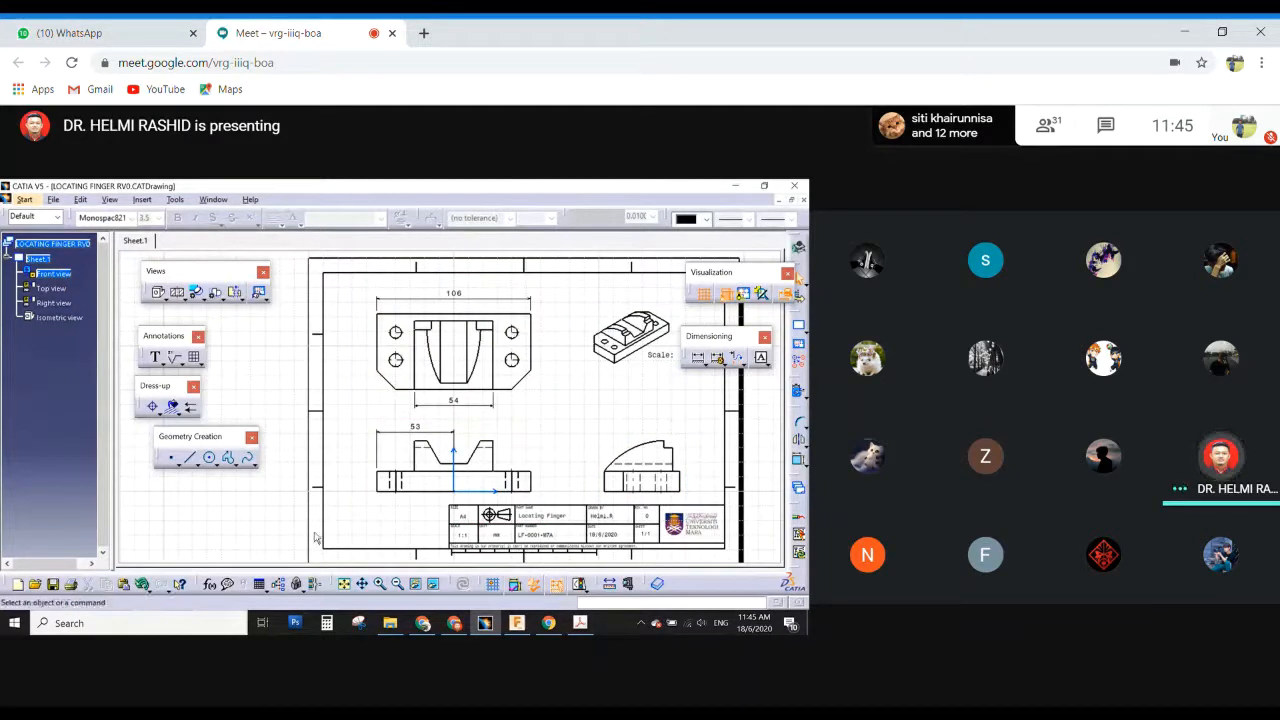
Shift the overall width dimension farther above the top view while keeping it inside the sheet border.
{"action": "middle_click_drag", "start_coordinate": [583, 410], "coordinate": [535, 460]}
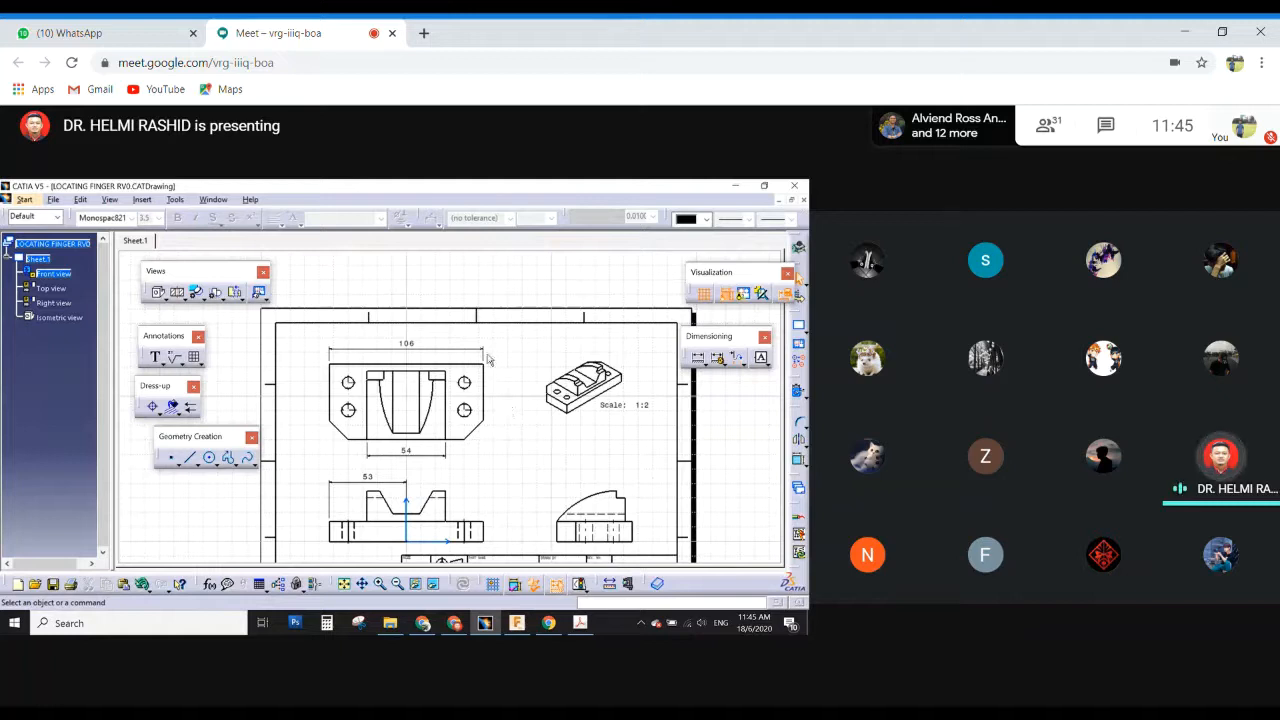
{"action": "left_click_drag", "start_coordinate": [489, 358], "coordinate": [483, 327]}
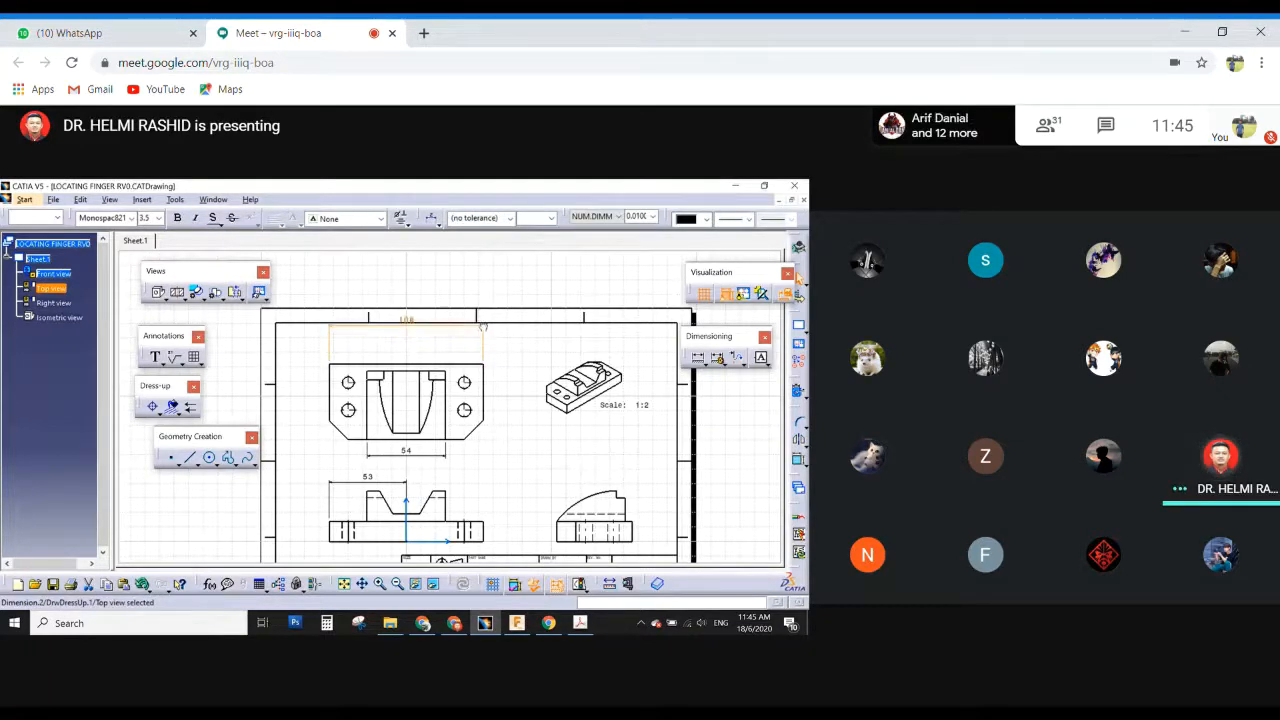
{"action": "left_click", "coordinate": [505, 344]}
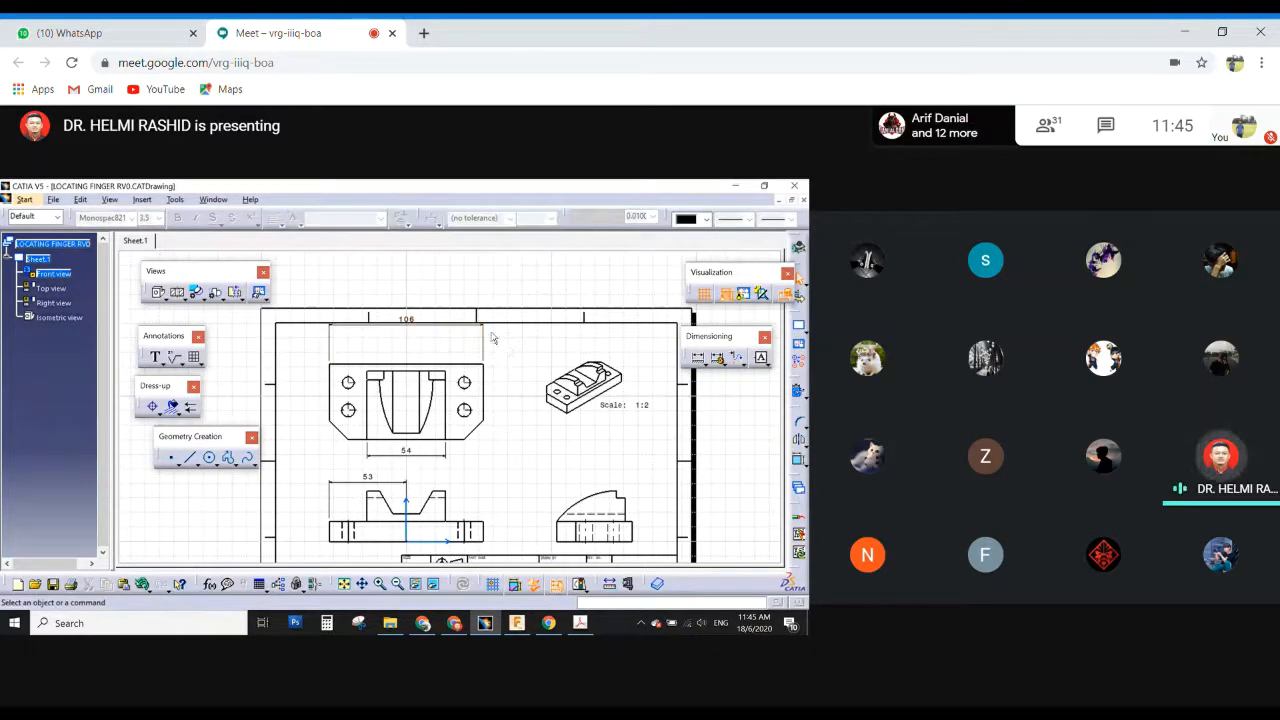
{"action": "left_click_drag", "start_coordinate": [491, 333], "coordinate": [482, 343]}
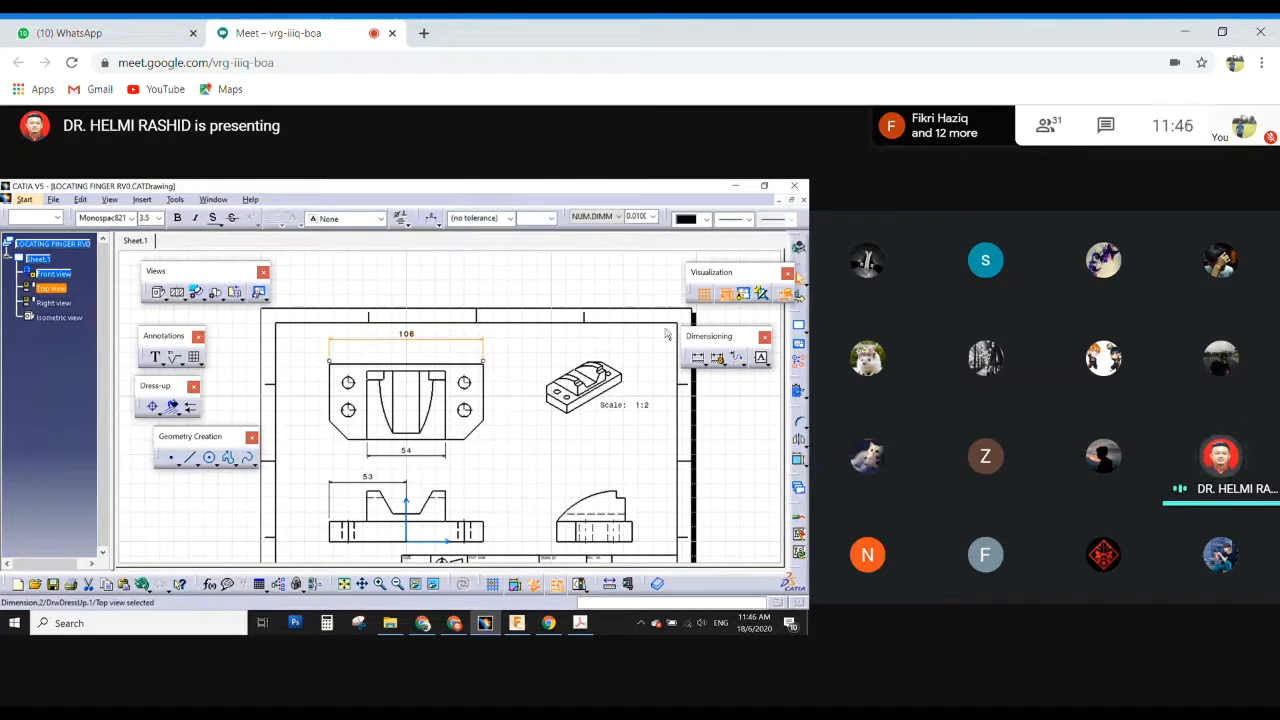
Show the view frames, move the top view up to widen its gap from the front view, and hide the frames.
{"action": "left_click", "coordinate": [743, 294]}
{"action": "left_click", "coordinate": [505, 430]}
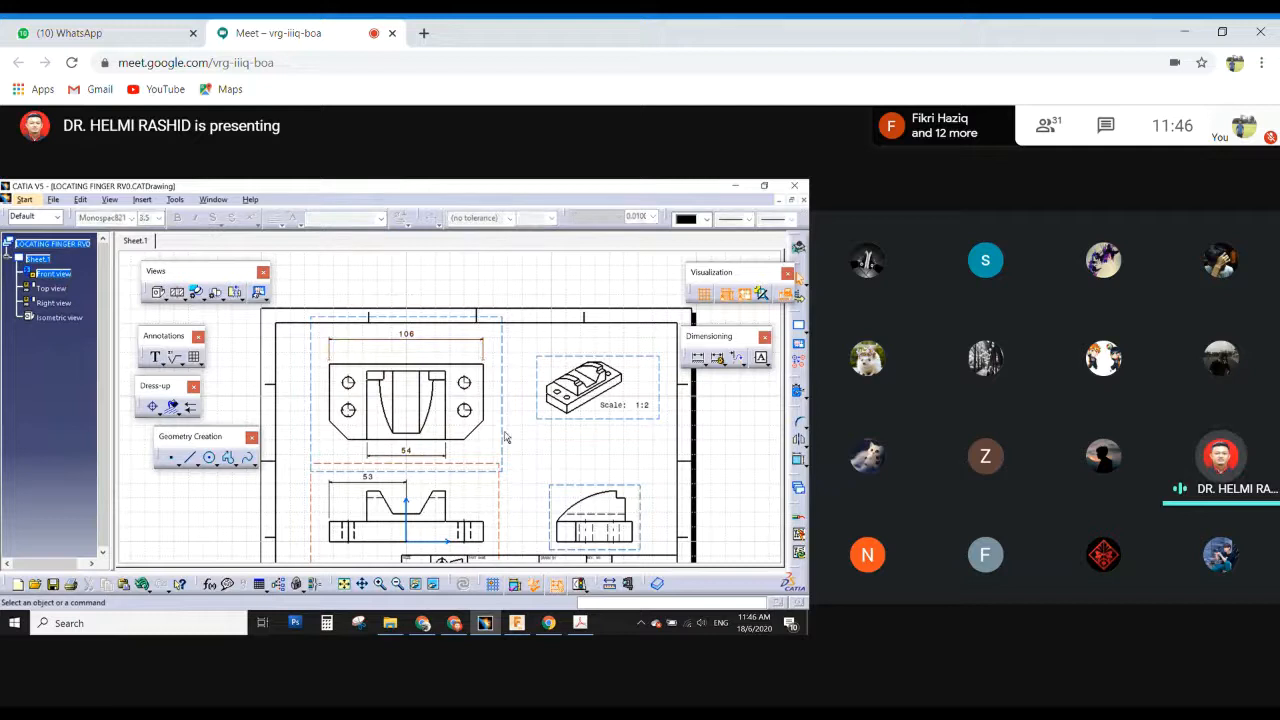
{"action": "left_click_drag", "start_coordinate": [503, 429], "coordinate": [501, 404]}
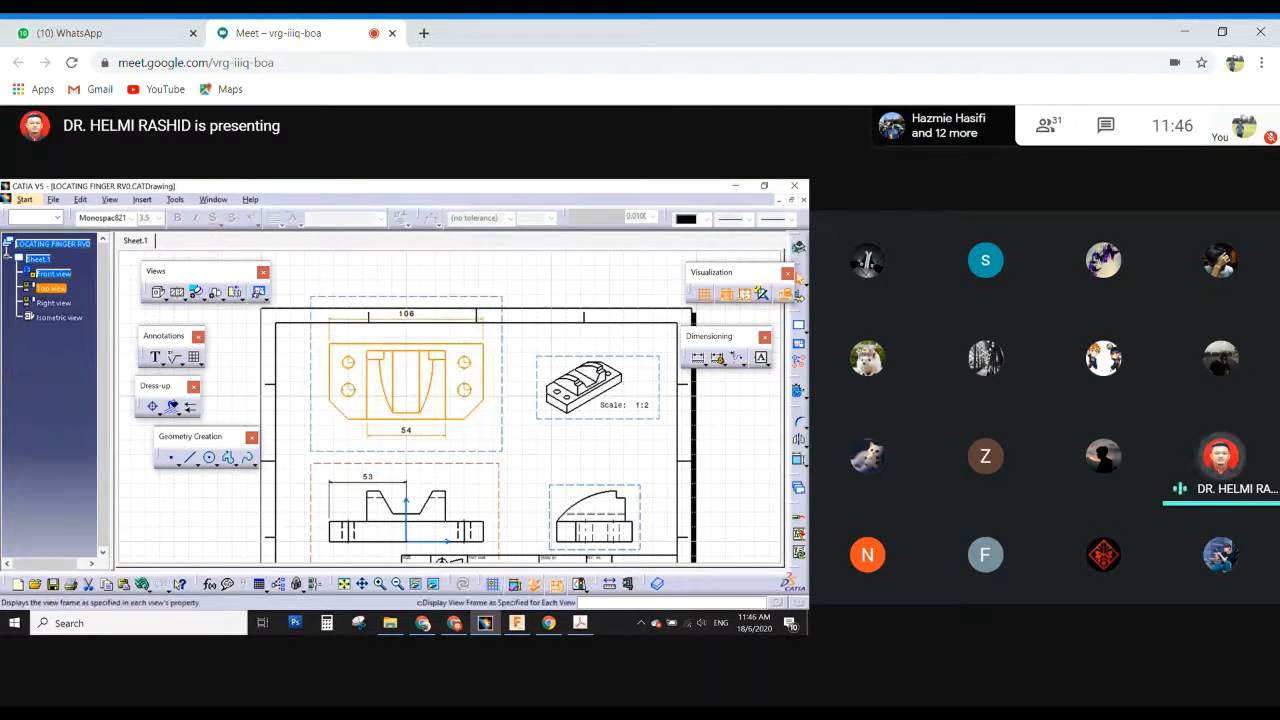
{"action": "left_click", "coordinate": [743, 294]}
Bring the overall width dimension down close above the top view, inside the sheet border.
{"action": "left_click", "coordinate": [483, 325]}
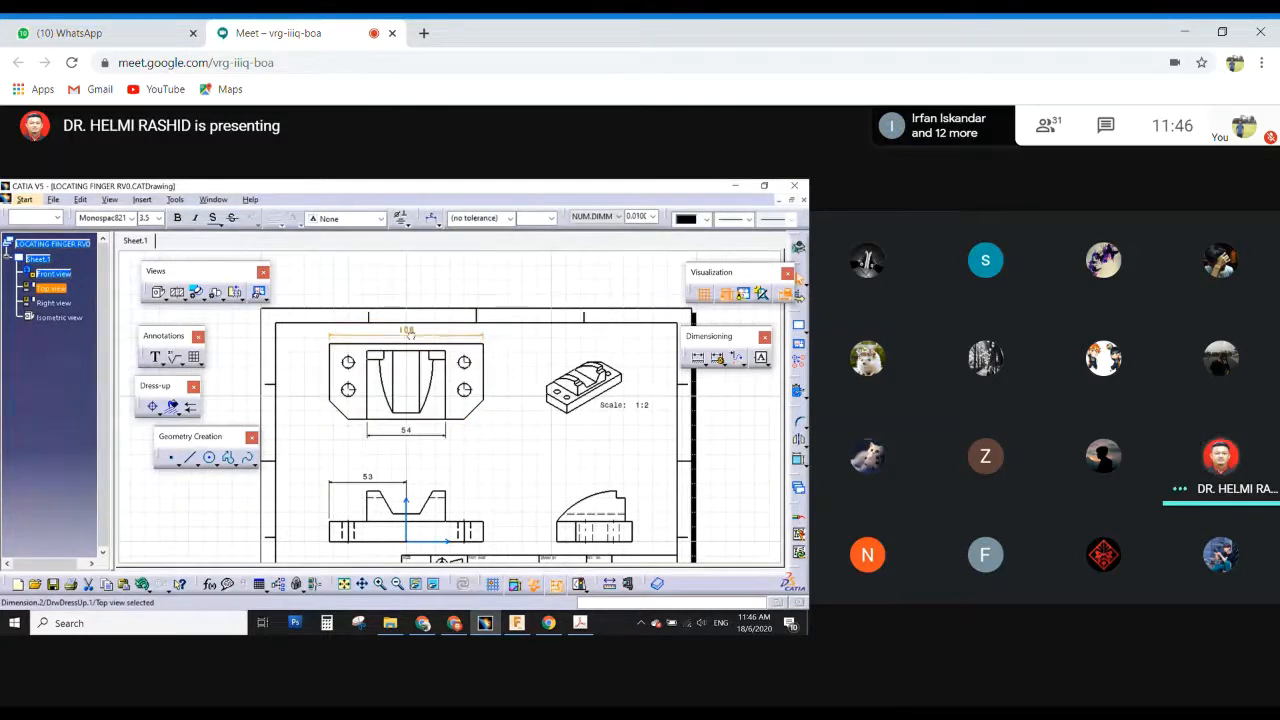
{"action": "left_click", "coordinate": [544, 424]}
{"action": "mouse_move", "coordinate": [457, 466]}
{"action": "middle_mouse_down"}
{"action": "mouse_move", "coordinate": [457, 377]}
{"action": "mouse_move", "coordinate": [480, 312]}
{"action": "mouse_move", "coordinate": [476, 336]}
{"action": "middle_mouse_up"}
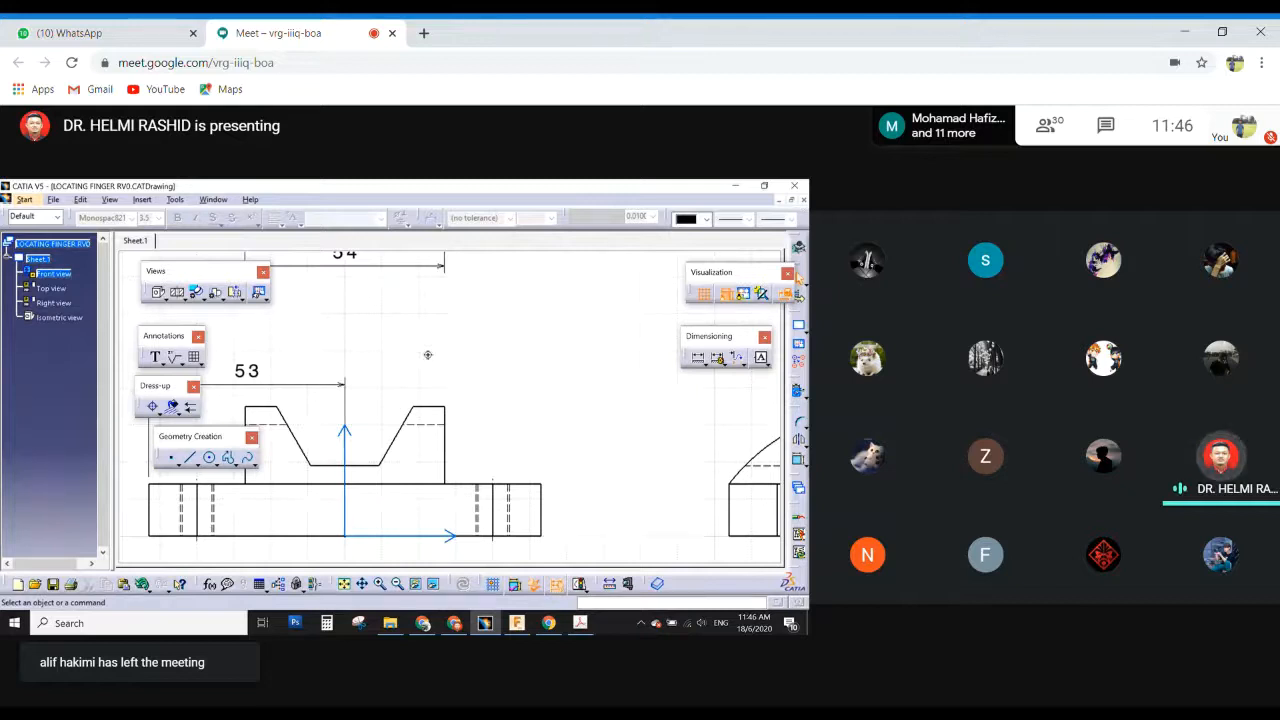
{"action": "middle_click_drag", "start_coordinate": [428, 354], "coordinate": [500, 343]}
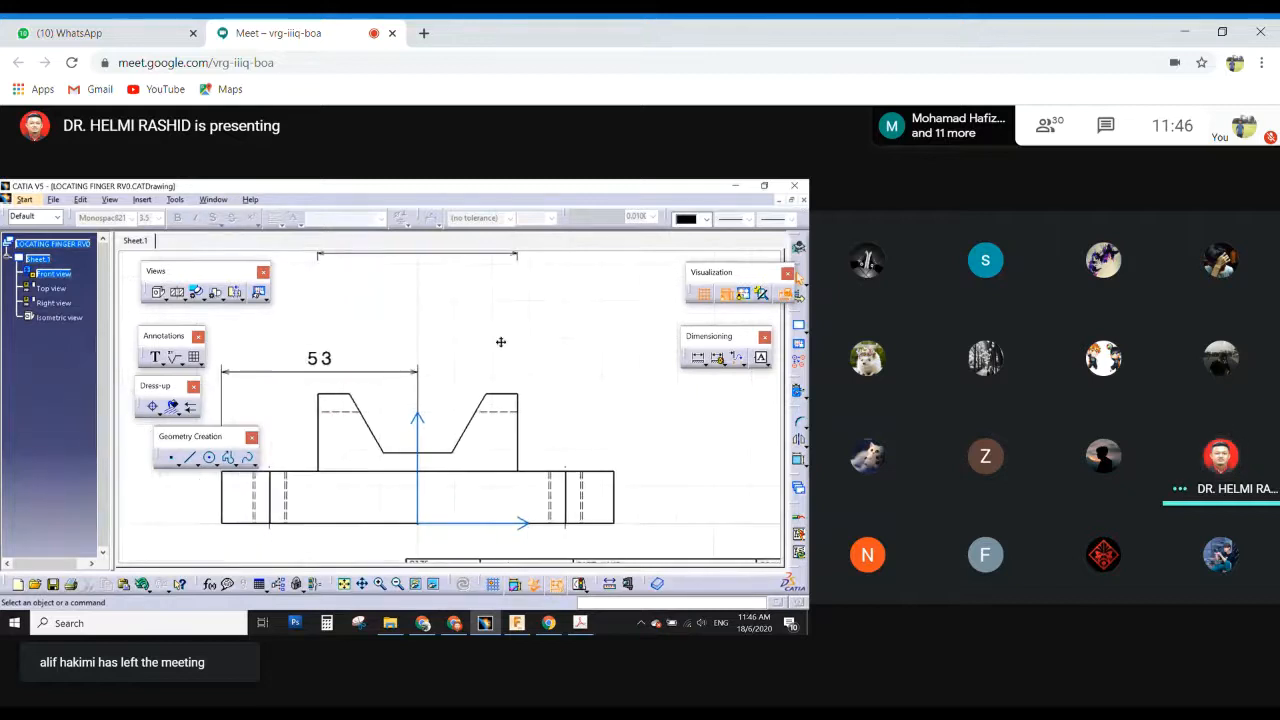
Draw a circle about 28 mm in diameter on the front view's vertical centre axis, sitting in the tapered slot.
{"action": "left_click", "coordinate": [213, 463]}
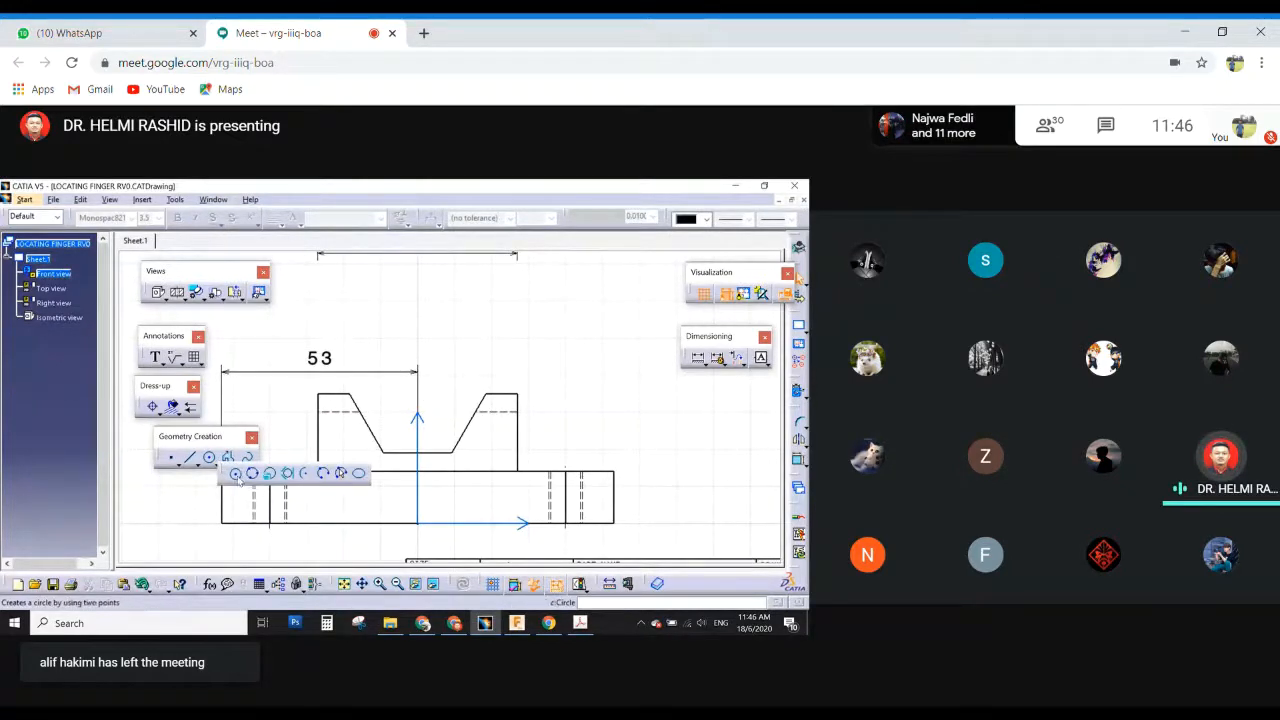
{"action": "left_click", "coordinate": [235, 474]}
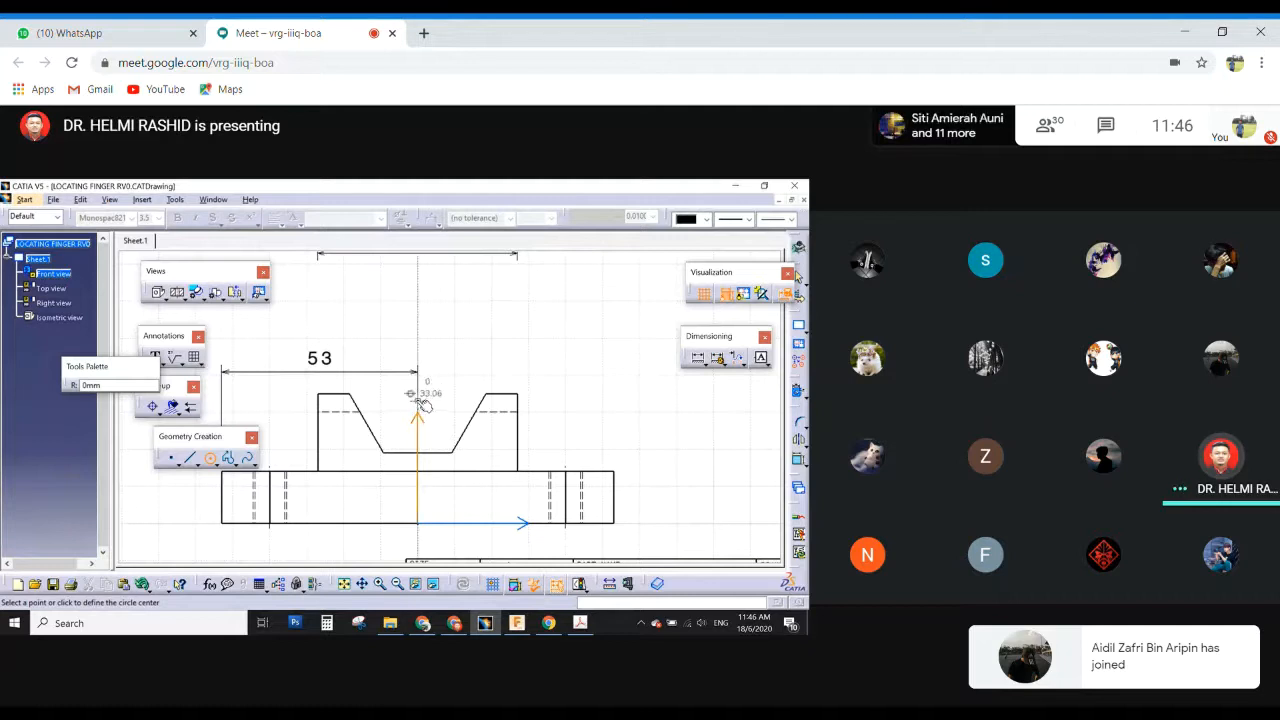
{"action": "left_click", "coordinate": [417, 401]}
{"action": "left_click", "coordinate": [448, 360]}
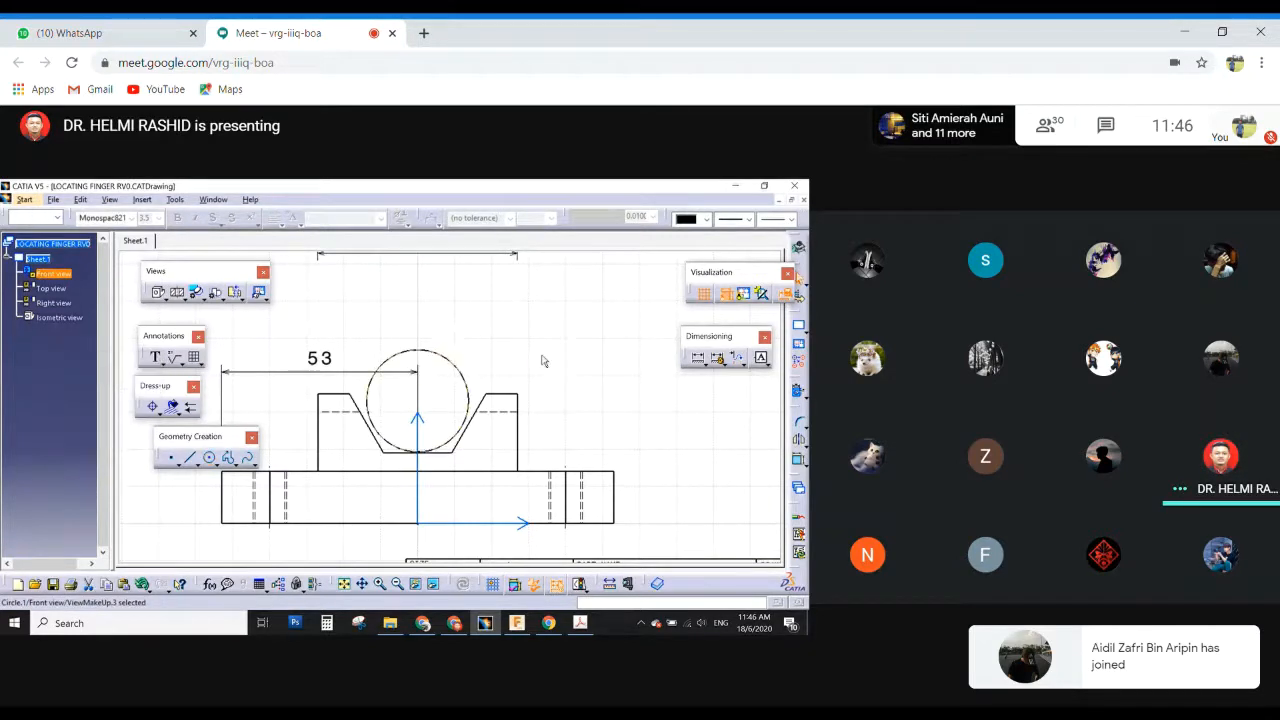
{"action": "left_click", "coordinate": [542, 360]}
Adjust the circle's position so that it rests on the slot floor, and open its definition without changing it.
{"action": "left_click_drag", "start_coordinate": [450, 441], "coordinate": [450, 438]}
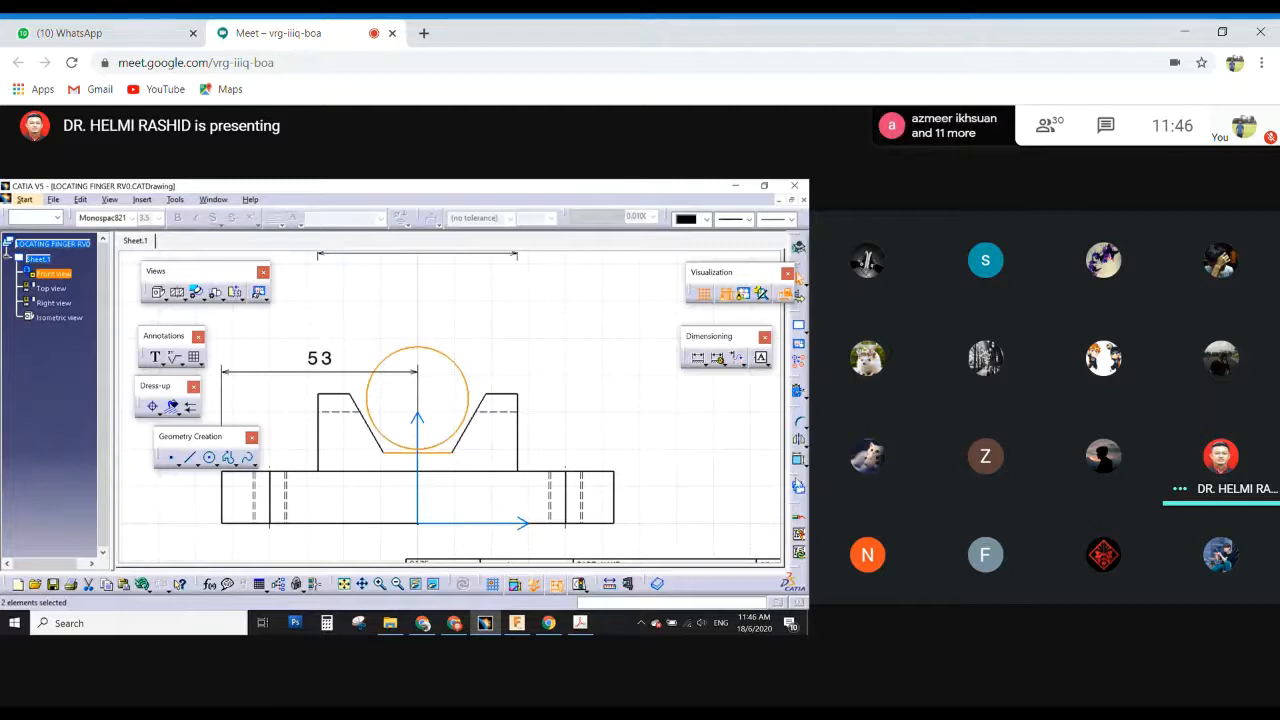
{"action": "left_click", "coordinate": [534, 329]}
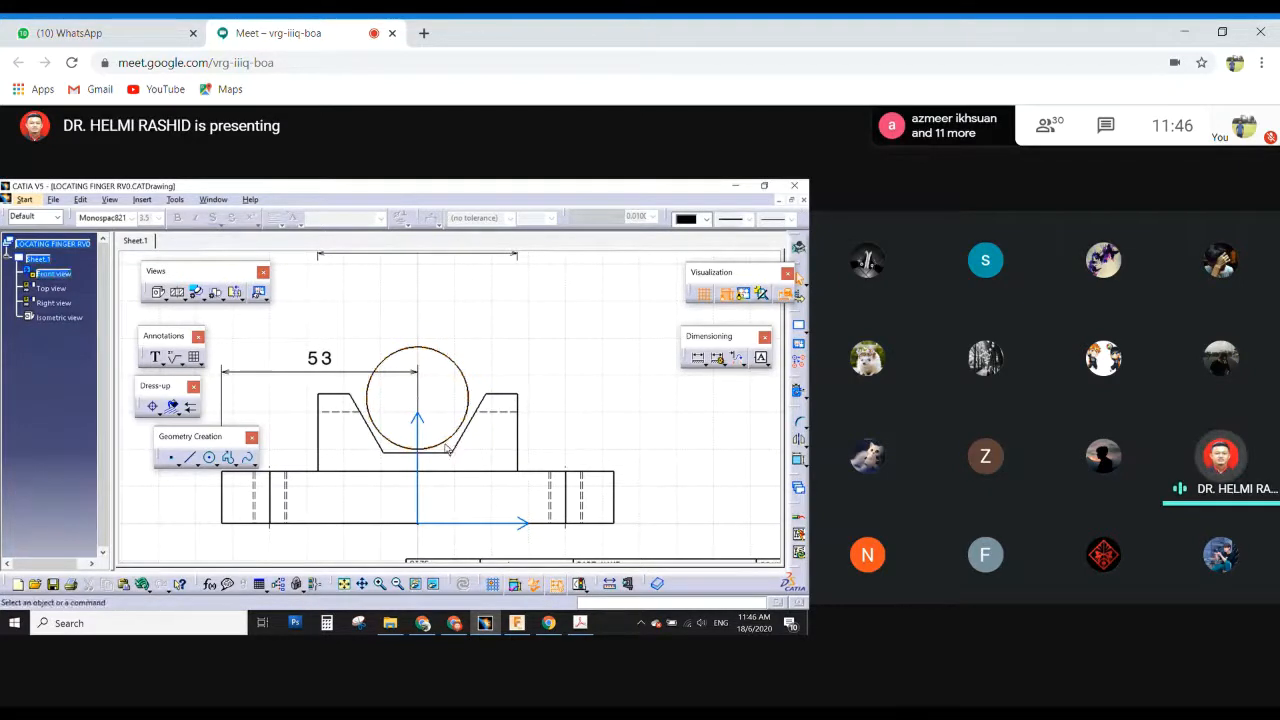
{"action": "left_click_drag", "start_coordinate": [447, 431], "coordinate": [422, 450]}
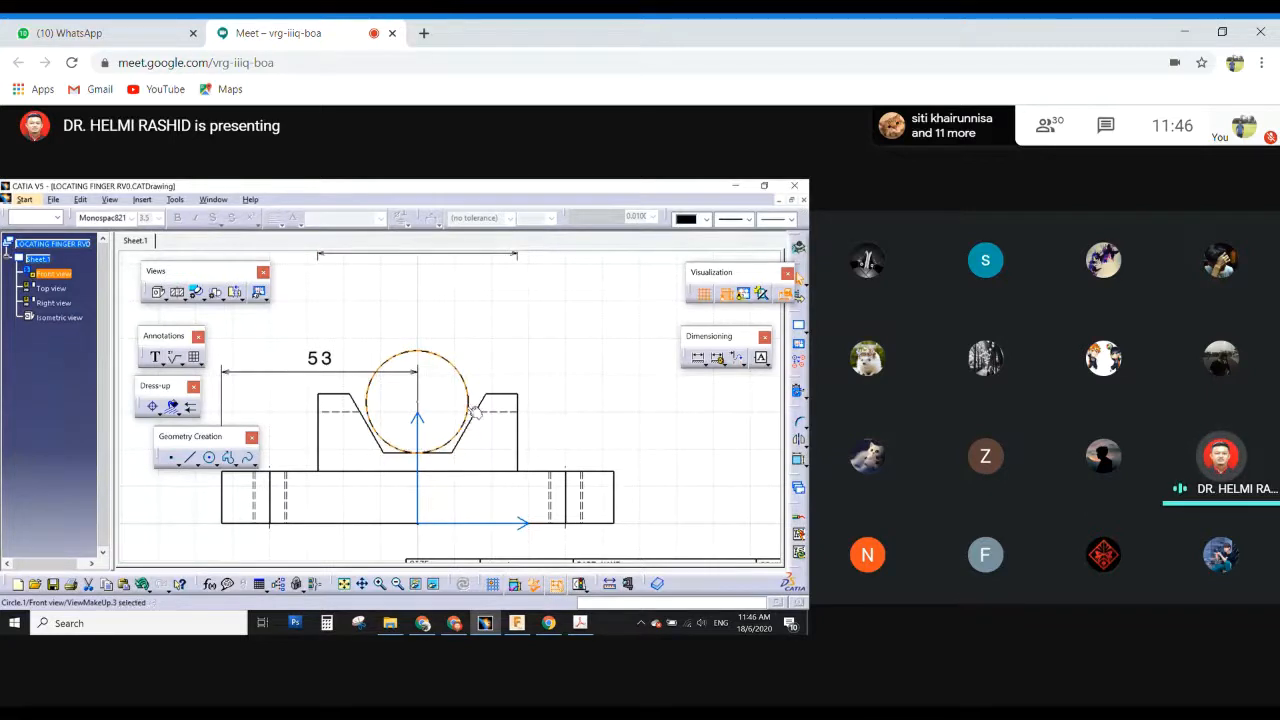
{"action": "double_click", "coordinate": [475, 410]}
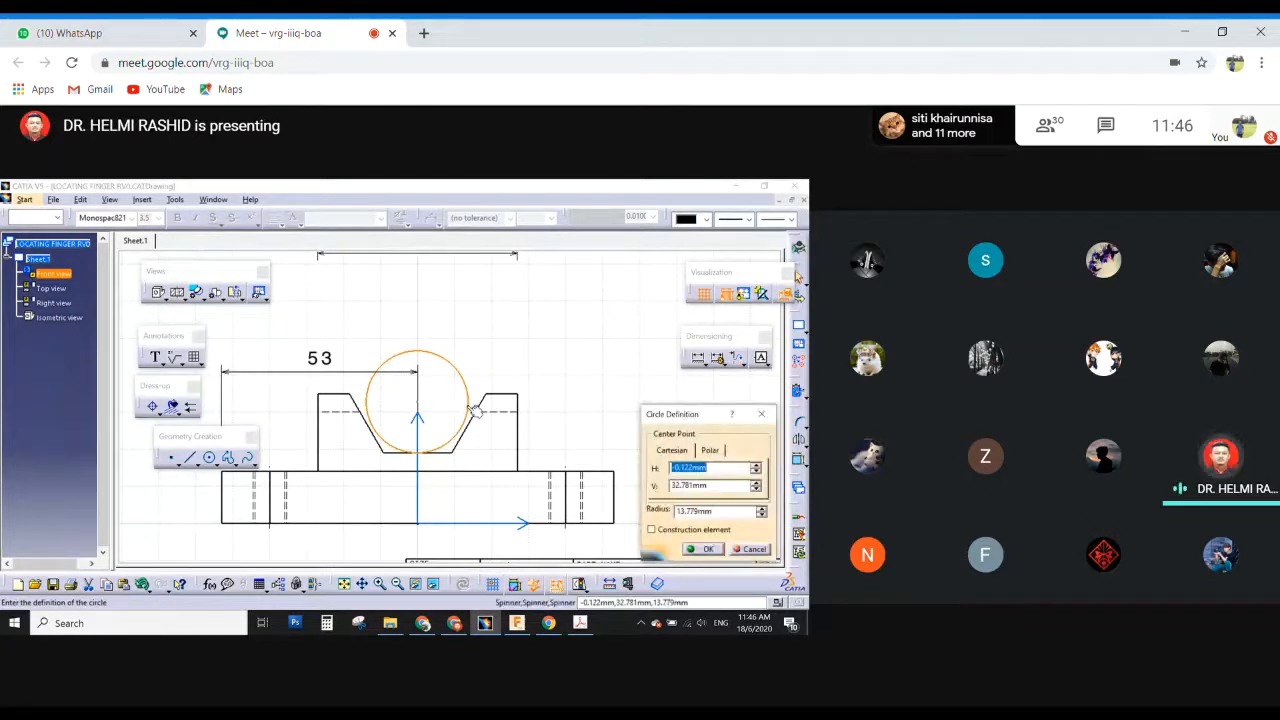
{"action": "left_click", "coordinate": [752, 550]}
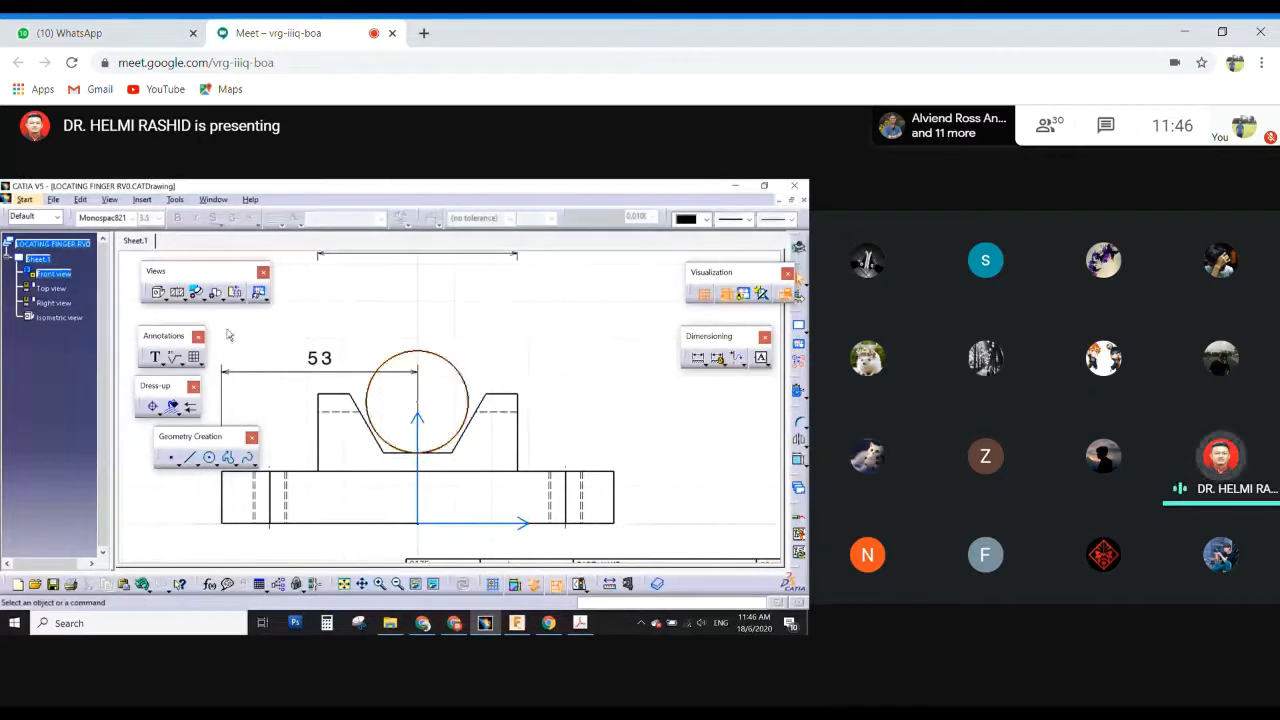
Dimension the circle's diameter, placing the value outside the circle above the slot.
{"action": "left_click", "coordinate": [704, 366]}
{"action": "left_click", "coordinate": [702, 378]}
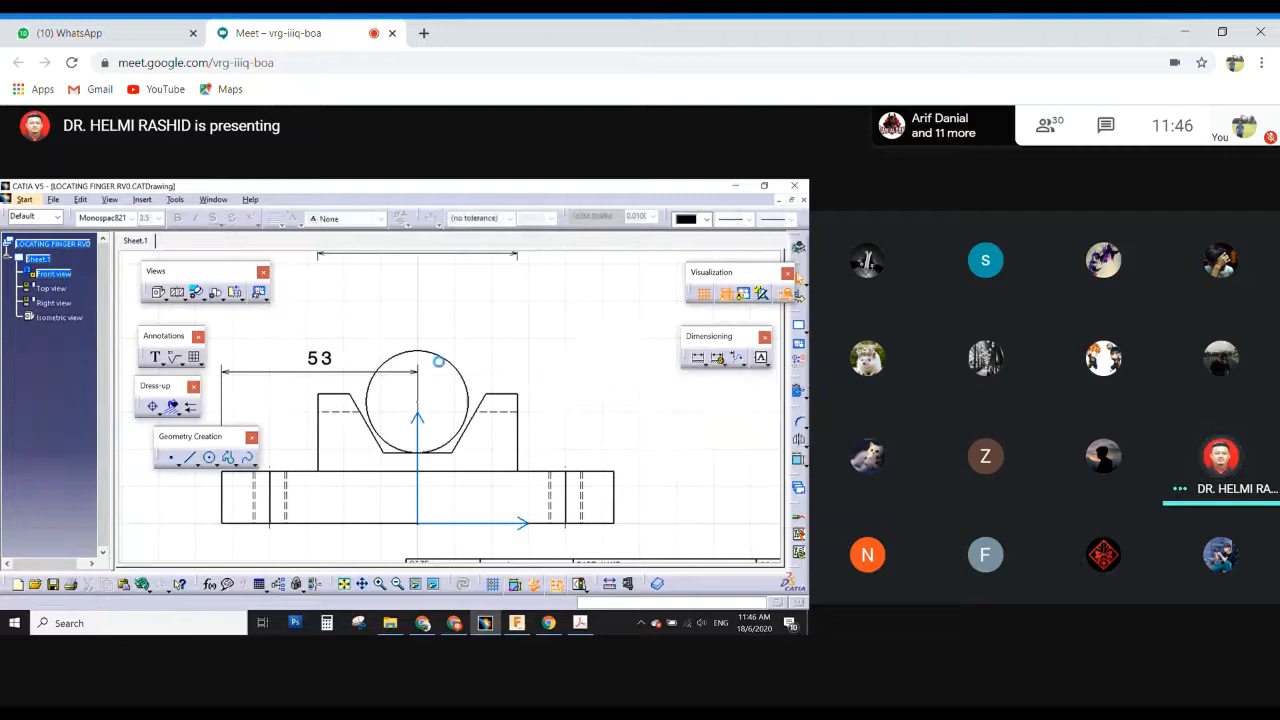
{"action": "left_click", "coordinate": [470, 370]}
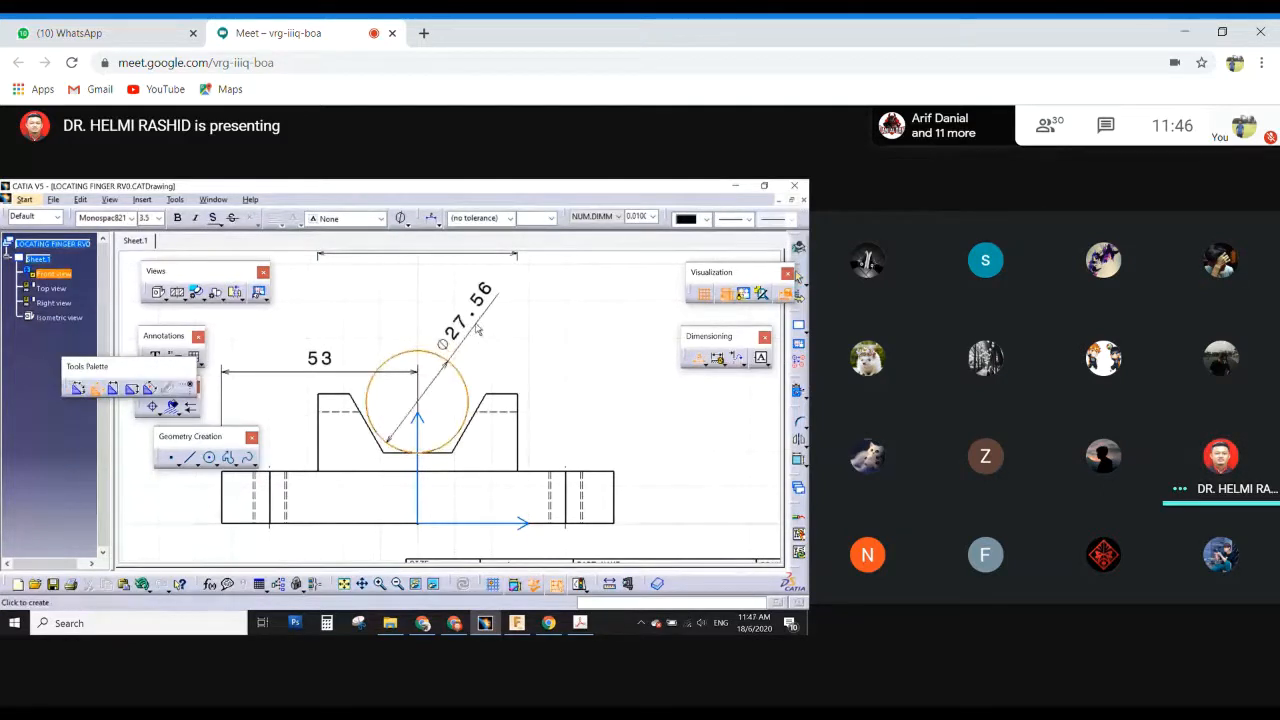
{"action": "left_click", "coordinate": [481, 317]}
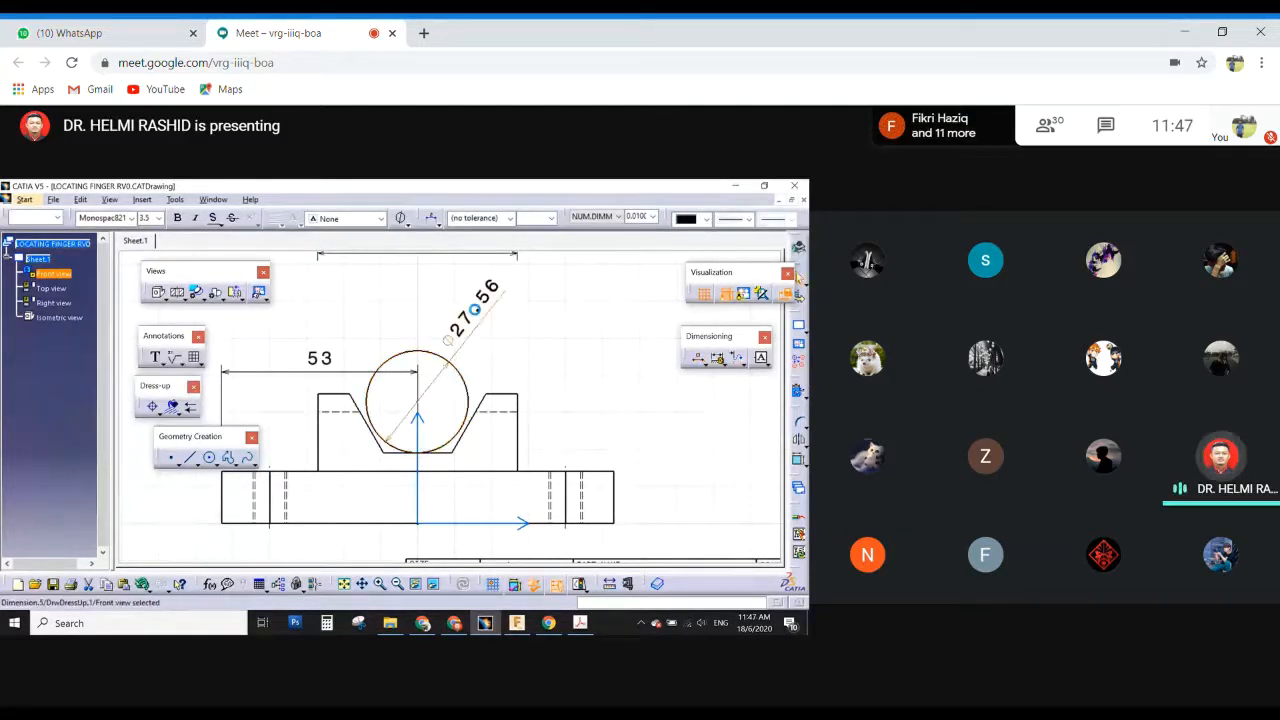
Make the diameter dimension drive the circle's geometry and set it to 32 mm.
{"action": "double_click", "coordinate": [475, 311]}
{"action": "left_click", "coordinate": [489, 343]}
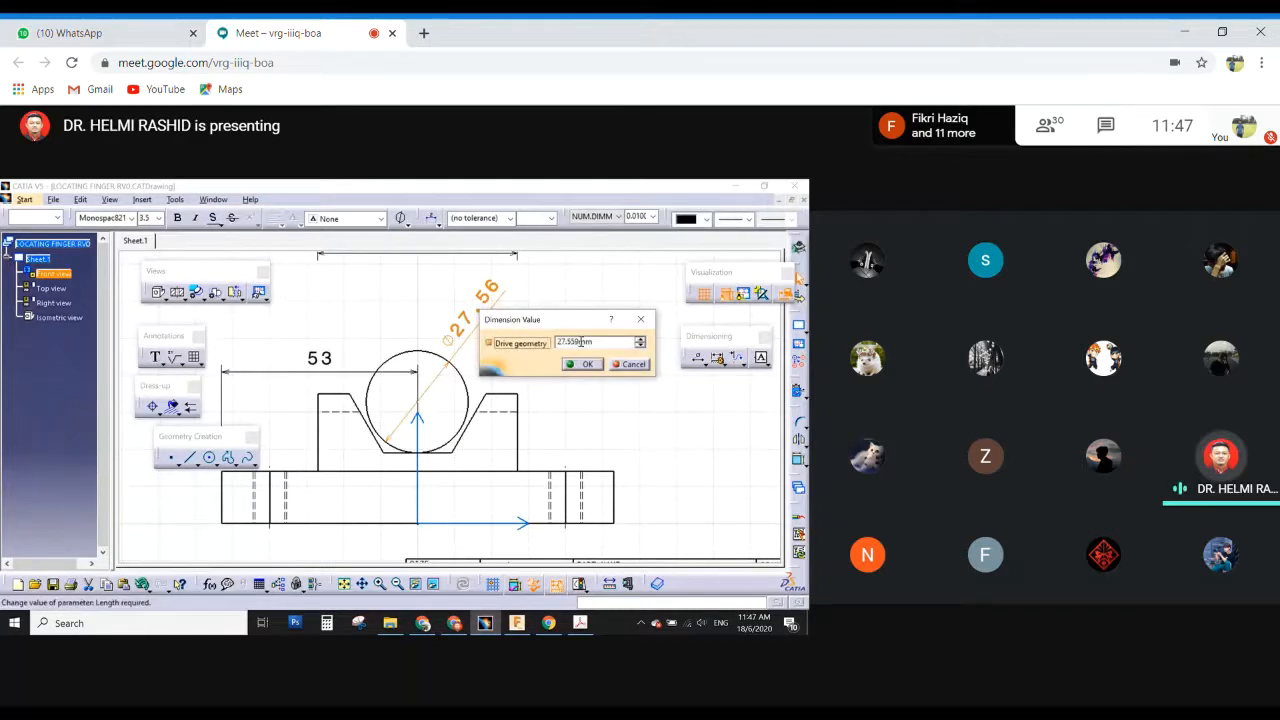
{"action": "left_click_drag", "start_coordinate": [592, 342], "coordinate": [555, 342]}
{"action": "type", "text": "32"}
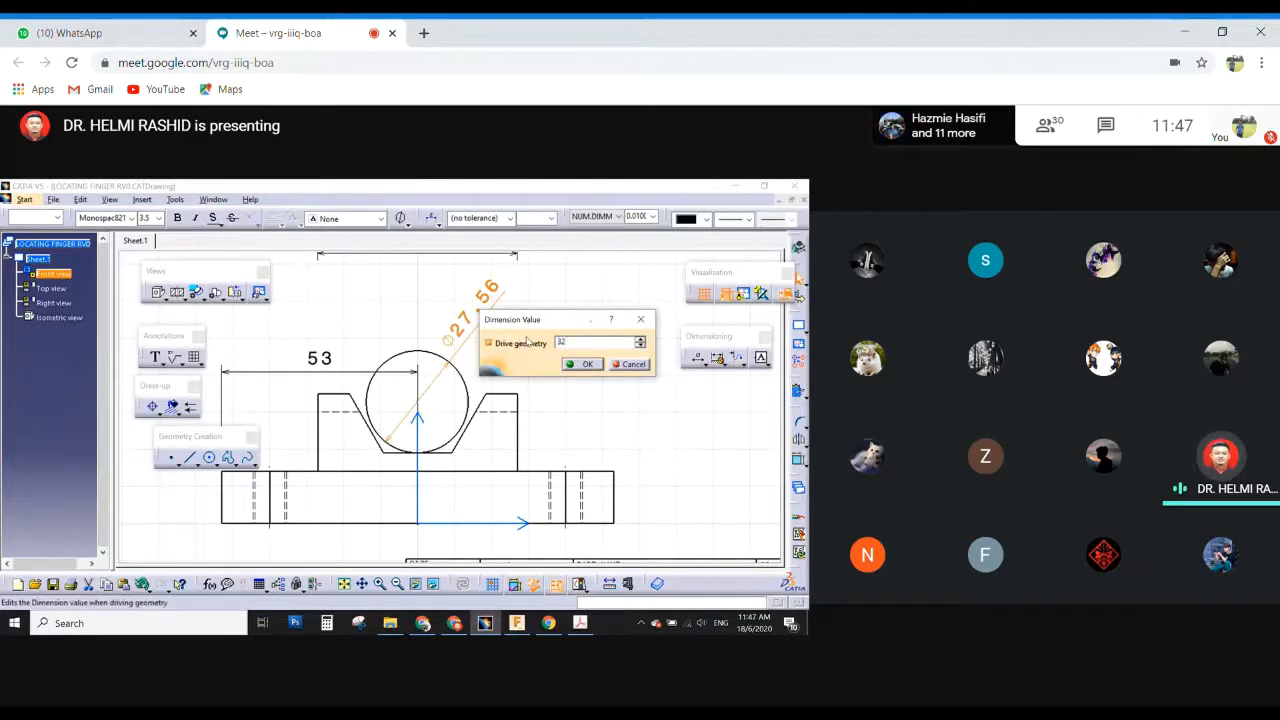
{"action": "key", "text": "Return"}
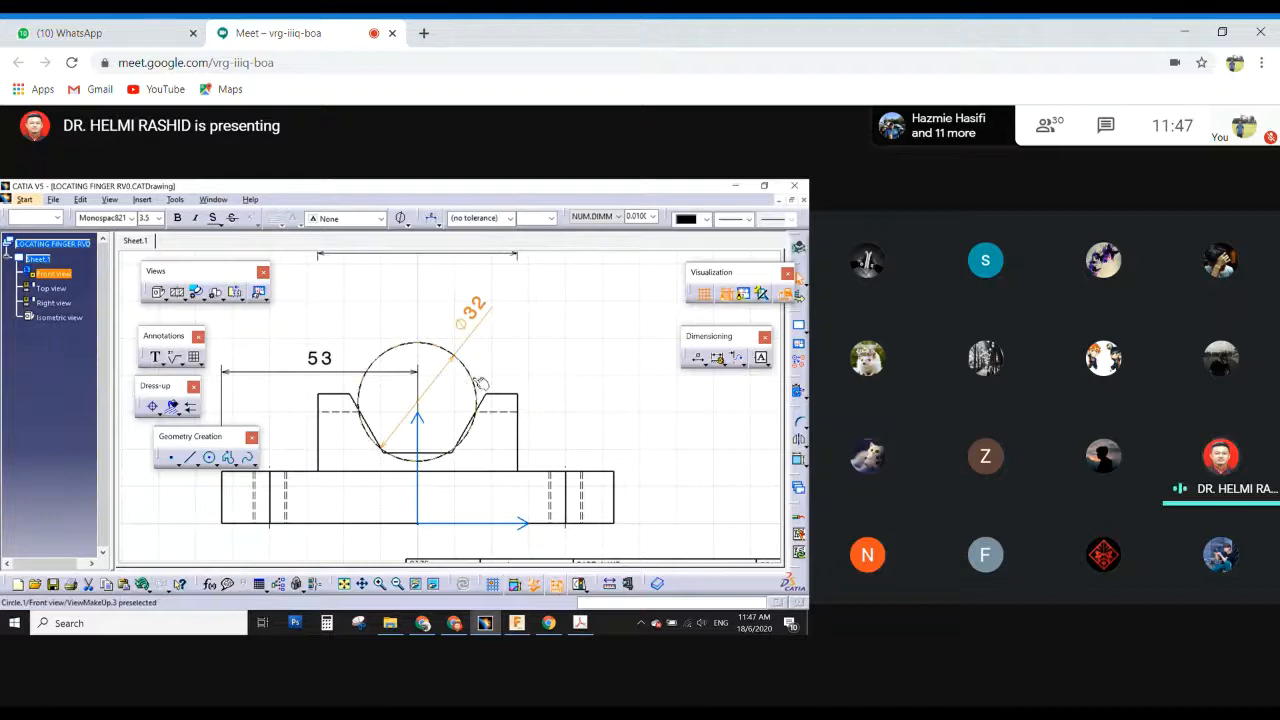
Move the circle up so that it sits tangent to the slot floor, centred between the sloping walls.
{"action": "left_click_drag", "start_coordinate": [475, 381], "coordinate": [475, 371]}
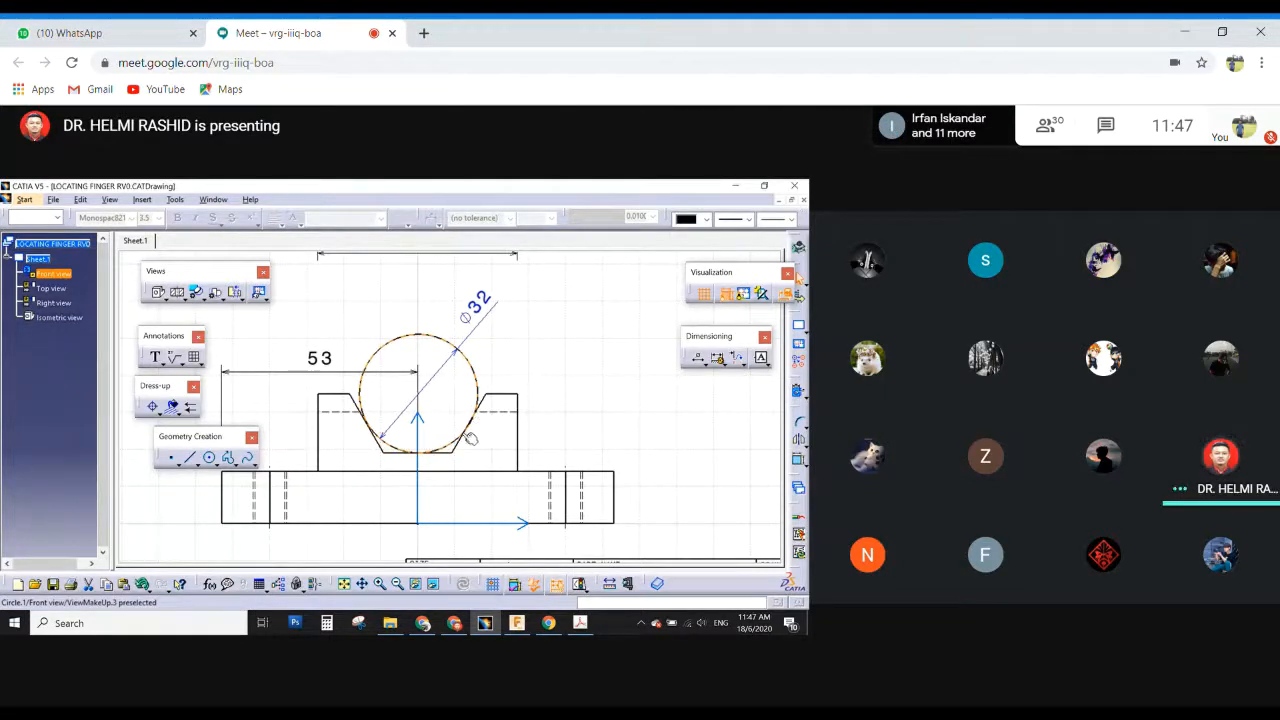
{"action": "left_click_drag", "start_coordinate": [464, 432], "coordinate": [462, 430]}
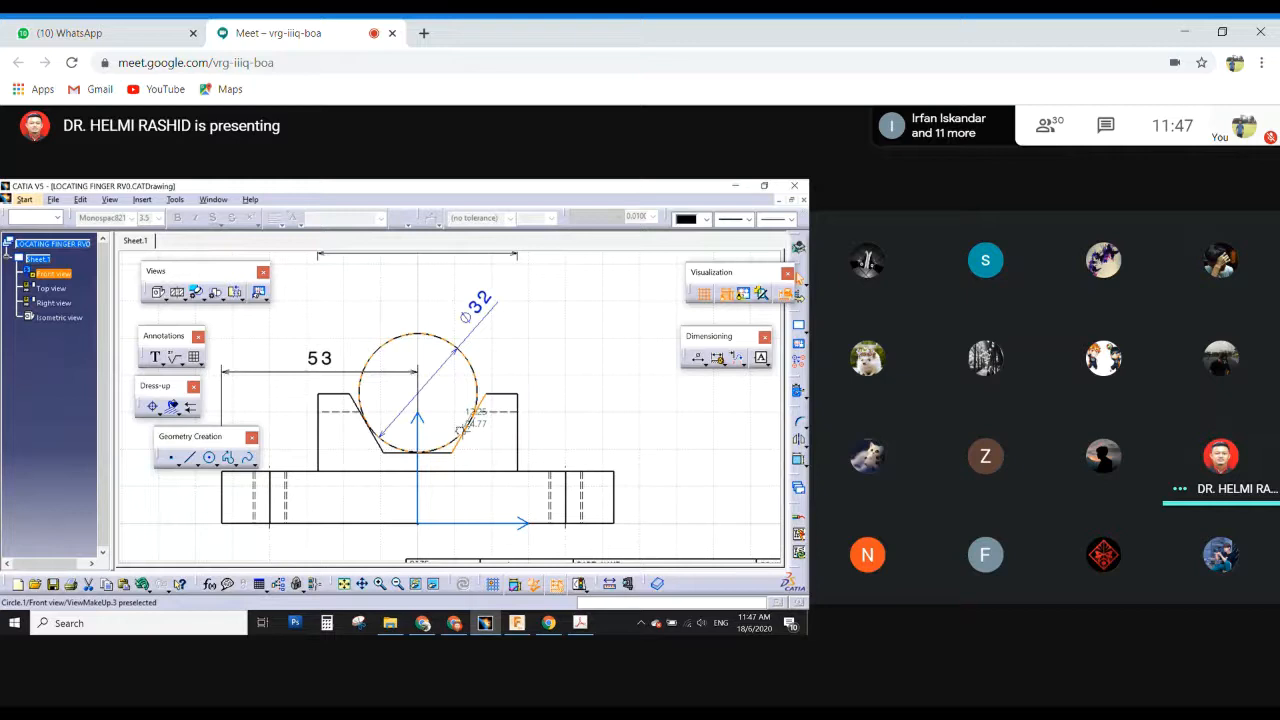
{"action": "left_click_drag", "start_coordinate": [460, 430], "coordinate": [460, 430]}
{"action": "left_click", "coordinate": [498, 366]}
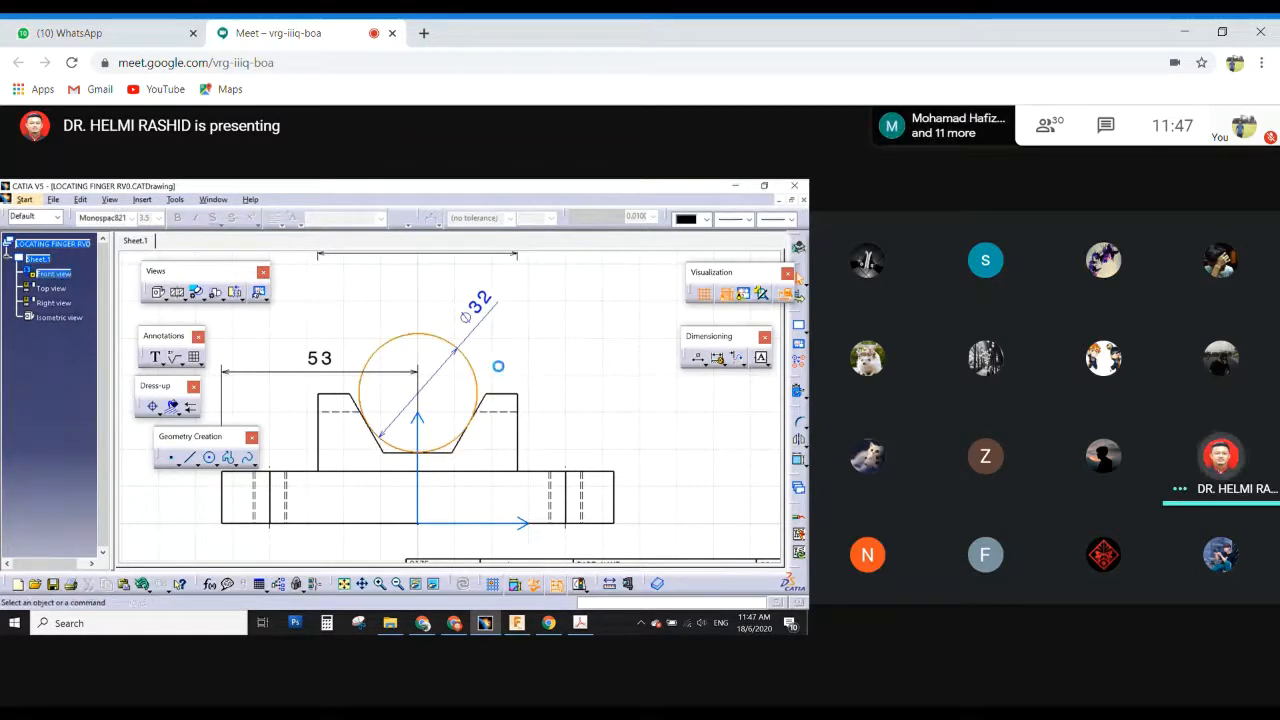
Change the circle's diameter dimension to a bent dimension line with its value written horizontally.
{"action": "double_click", "coordinate": [482, 322]}
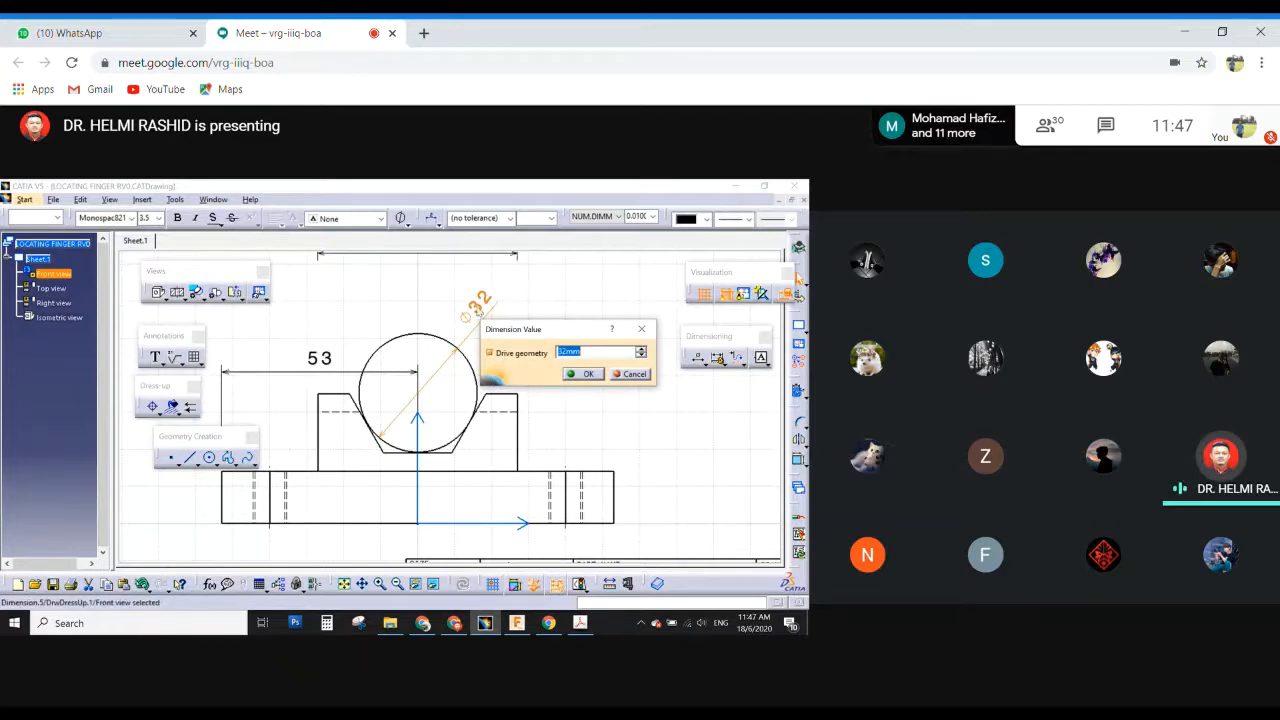
{"action": "left_click", "coordinate": [586, 374]}
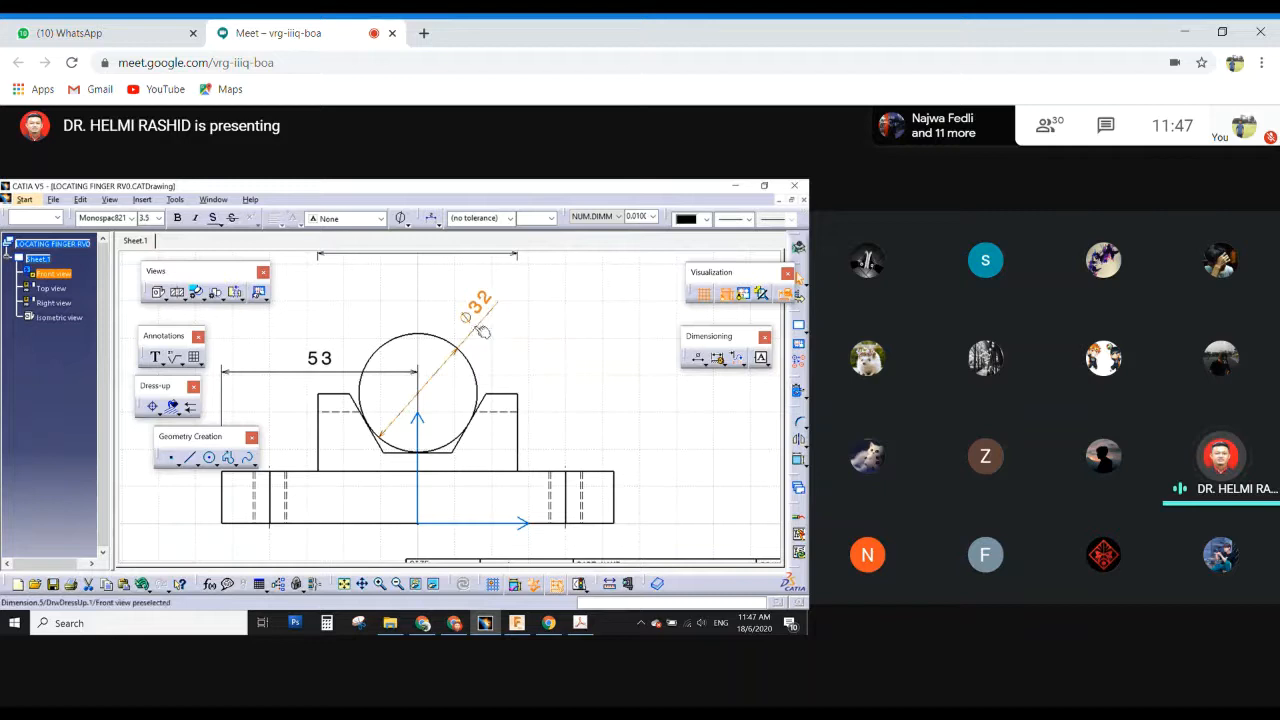
{"action": "left_click", "coordinate": [434, 219]}
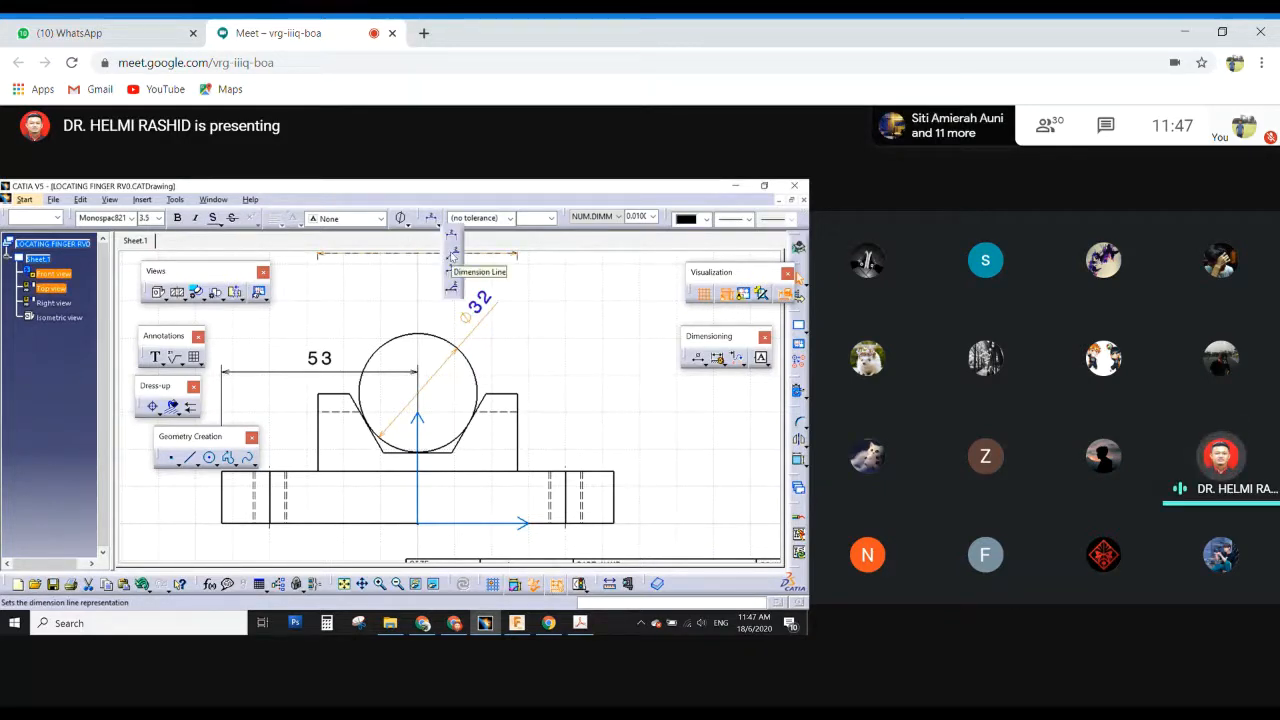
{"action": "left_click", "coordinate": [452, 258]}
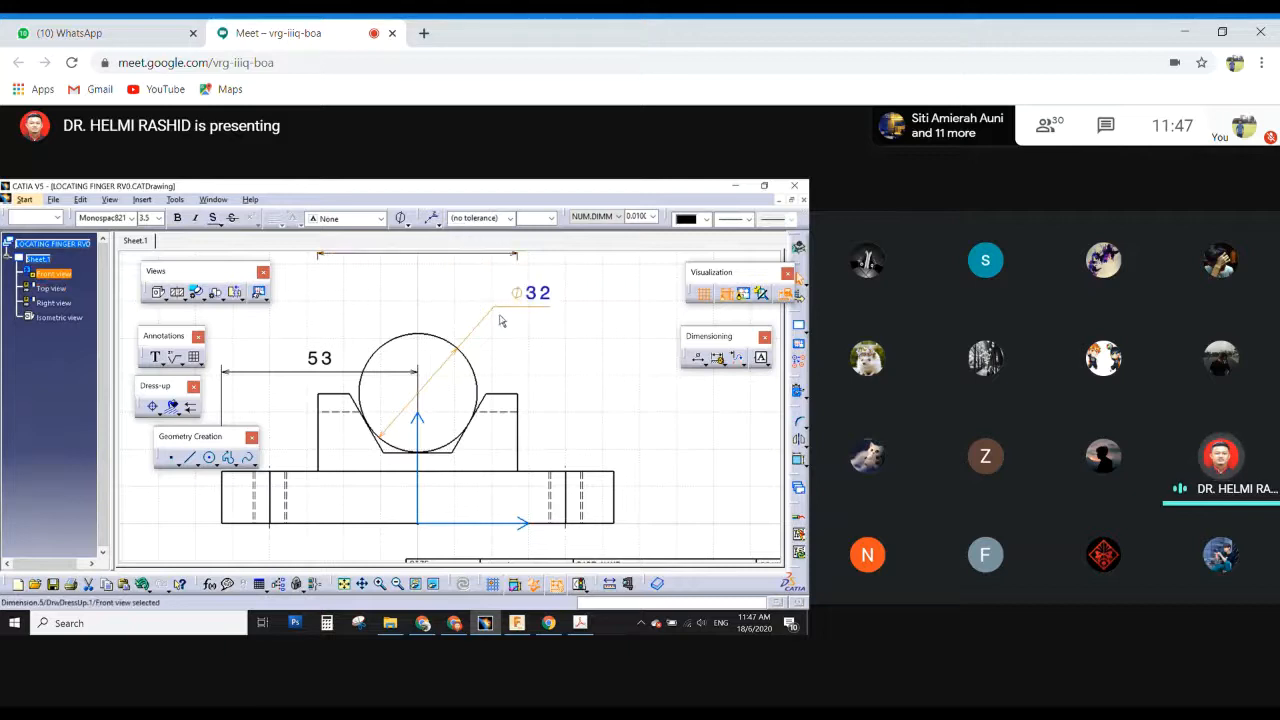
{"action": "left_click", "coordinate": [569, 350]}
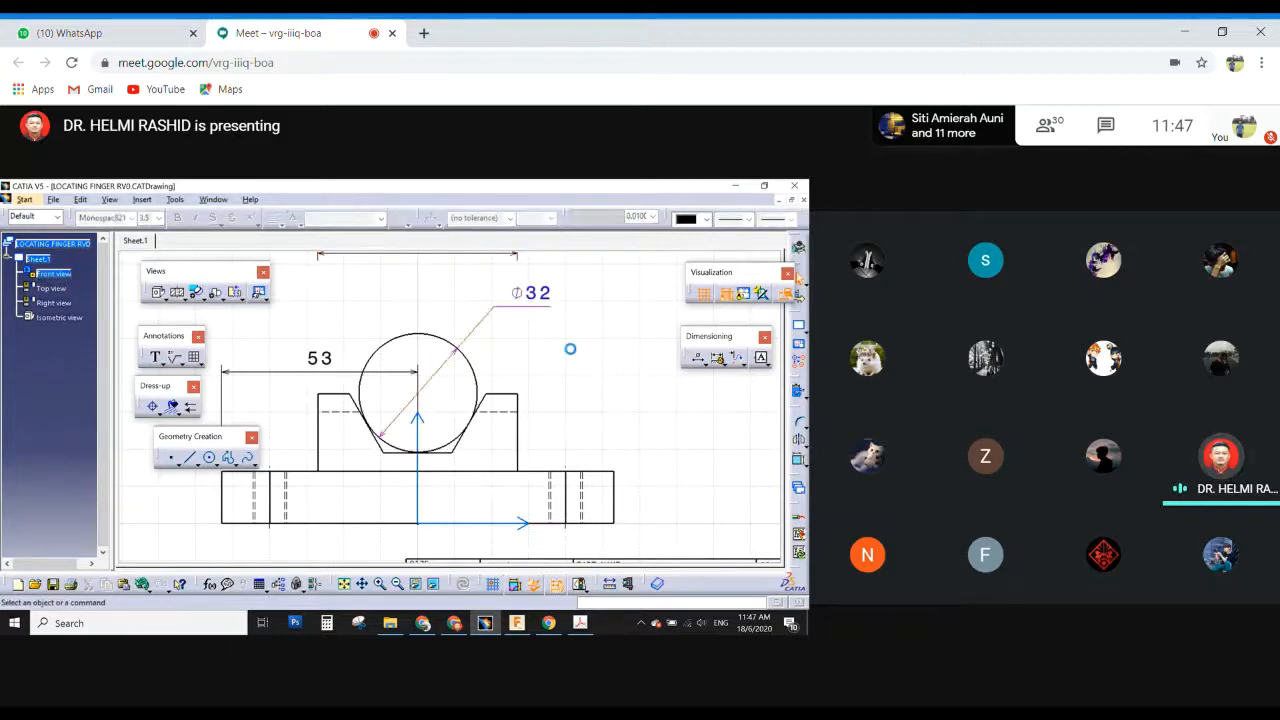
Give the circle in the slot a thin line thickness and a dashed line type.
{"action": "left_click", "coordinate": [483, 381]}
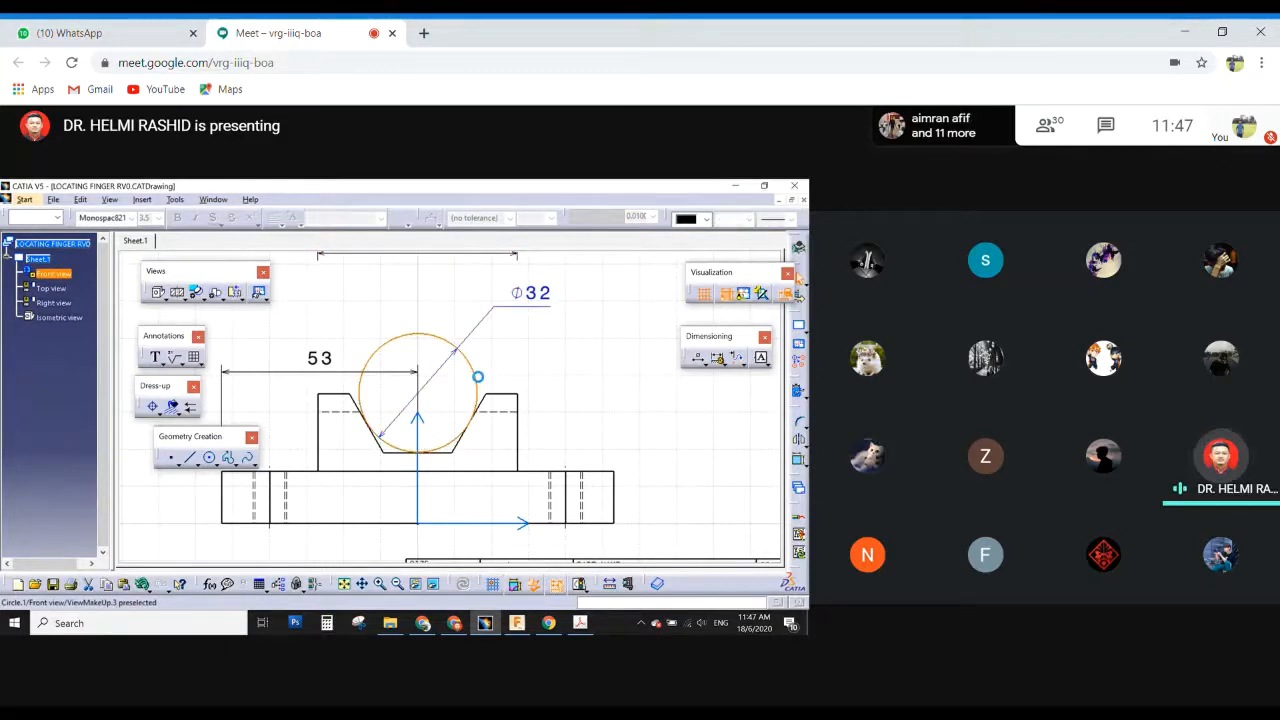
{"action": "left_click", "coordinate": [744, 219]}
{"action": "left_click", "coordinate": [750, 231]}
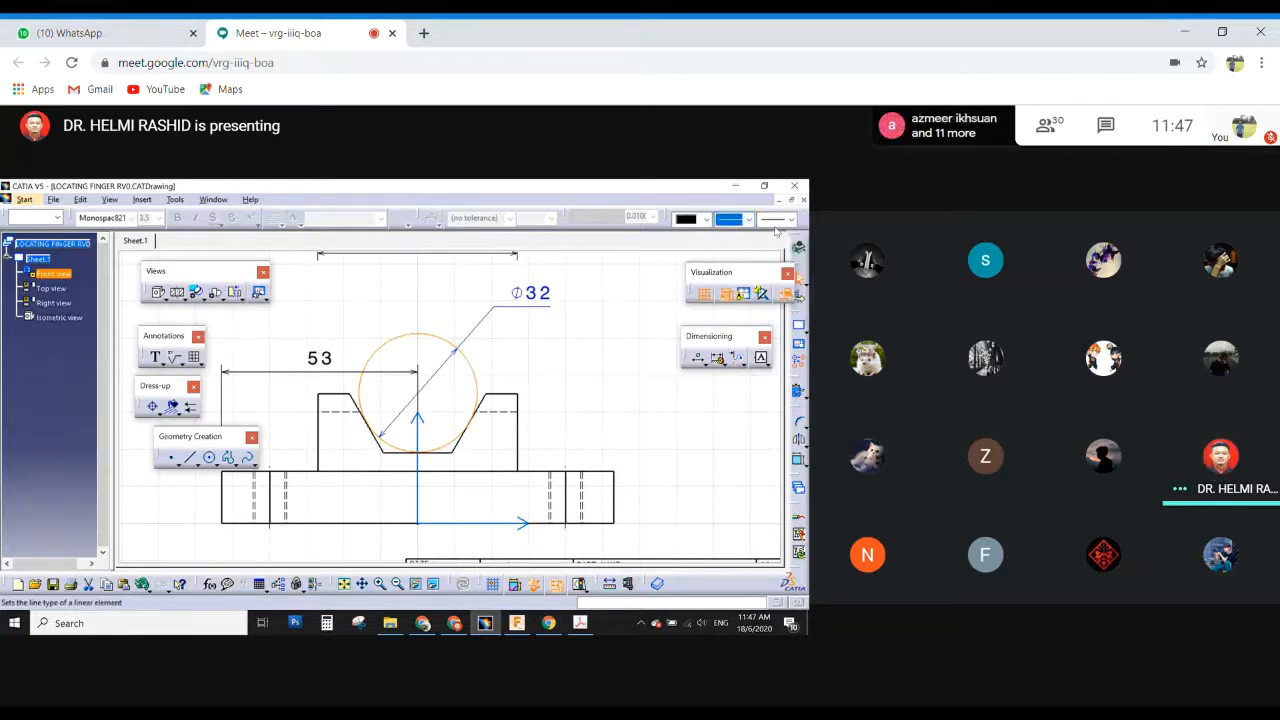
{"action": "left_click", "coordinate": [783, 221]}
{"action": "left_click", "coordinate": [784, 250]}
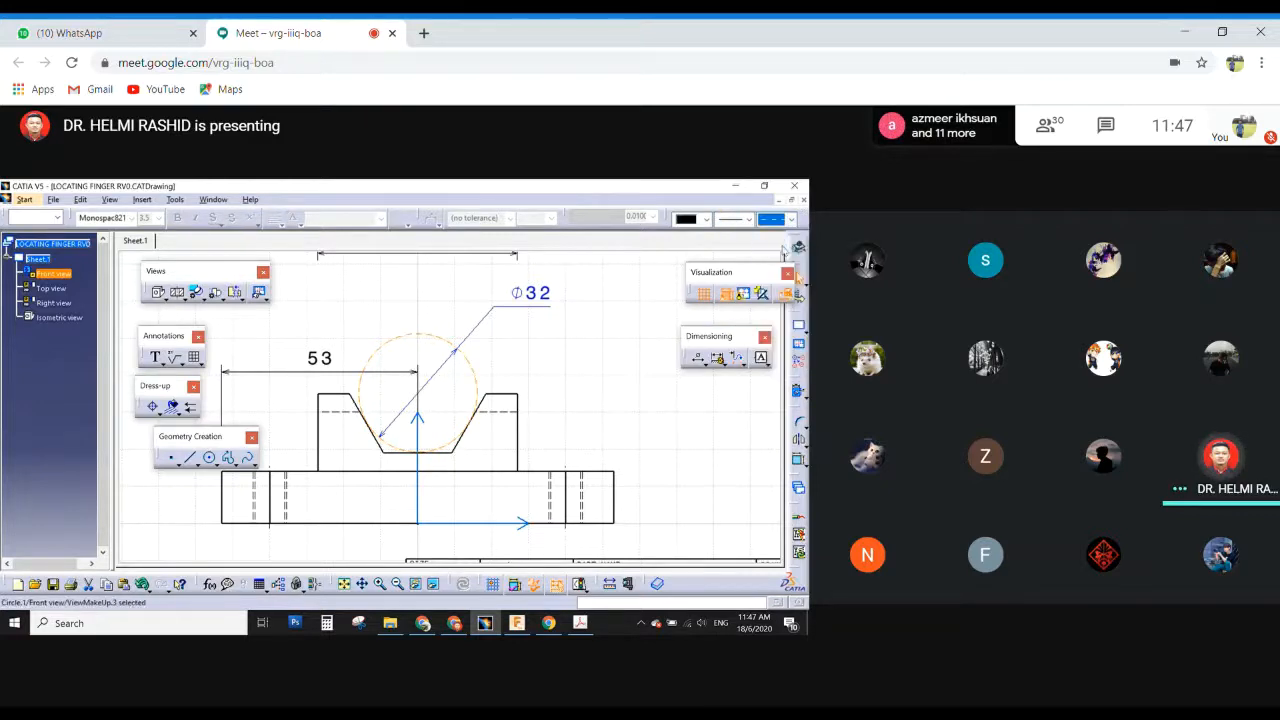
Recolour the circle's diameter dimension and move its value closer to the circle.
{"action": "left_click", "coordinate": [511, 335]}
{"action": "left_click", "coordinate": [516, 316]}
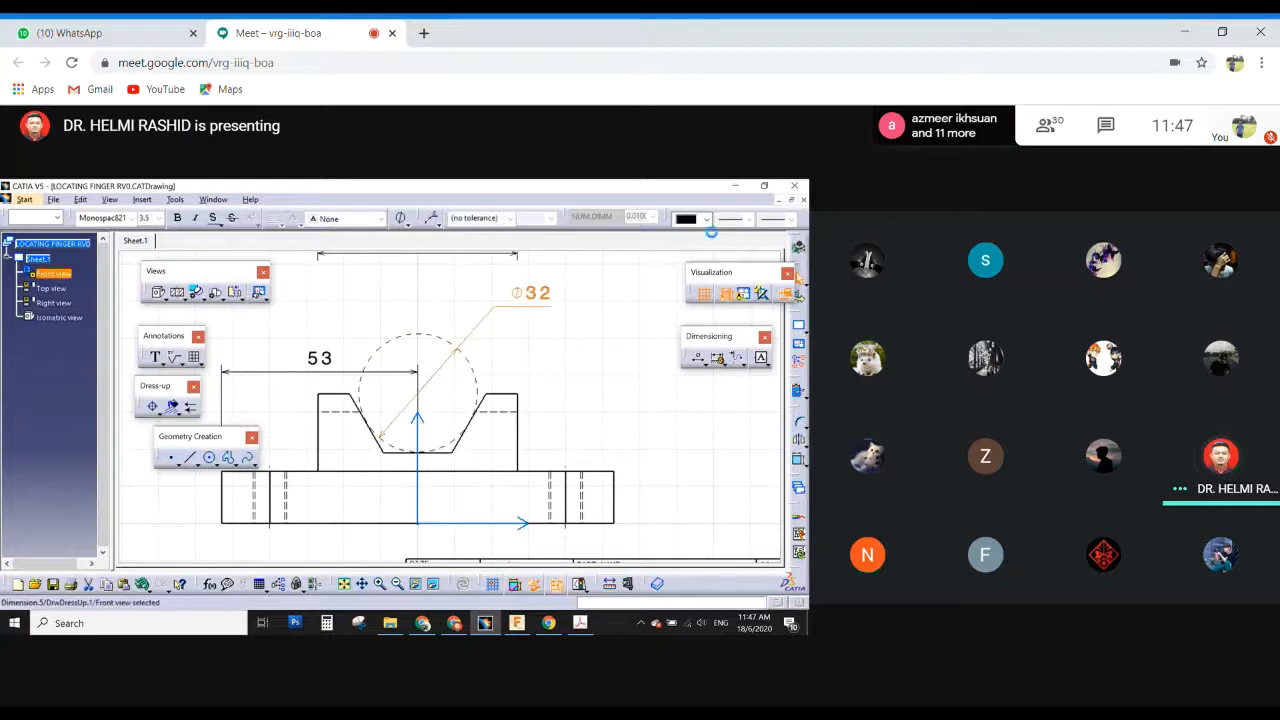
{"action": "left_click", "coordinate": [706, 219]}
{"action": "left_click", "coordinate": [698, 238]}
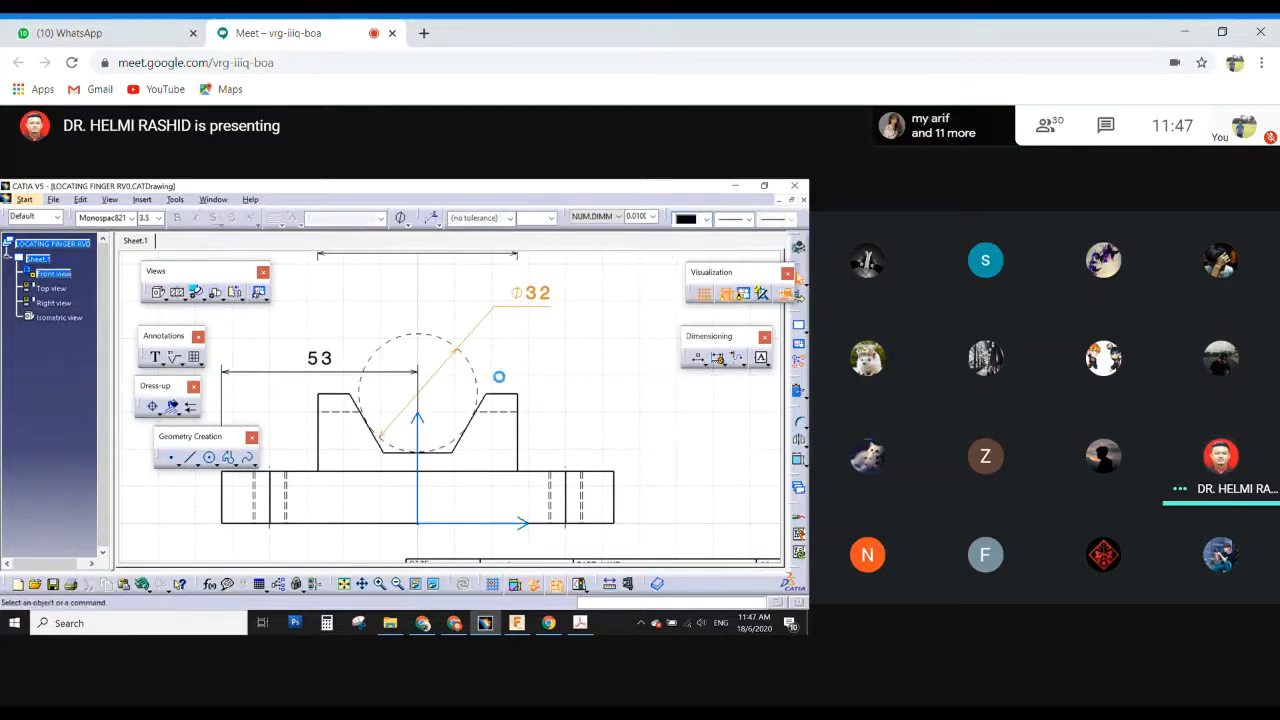
{"action": "double_click", "coordinate": [524, 293]}
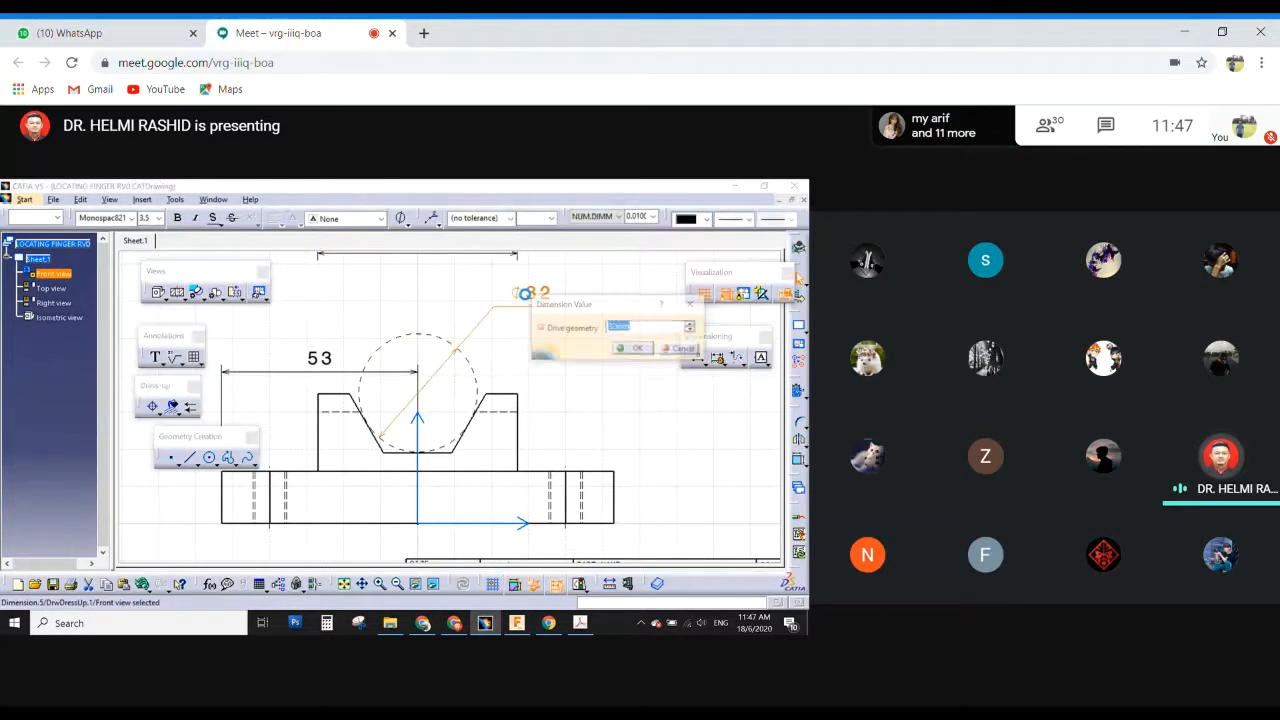
{"action": "left_click", "coordinate": [640, 349]}
{"action": "left_click_drag", "start_coordinate": [545, 306], "coordinate": [481, 328]}
{"action": "left_click", "coordinate": [550, 358]}
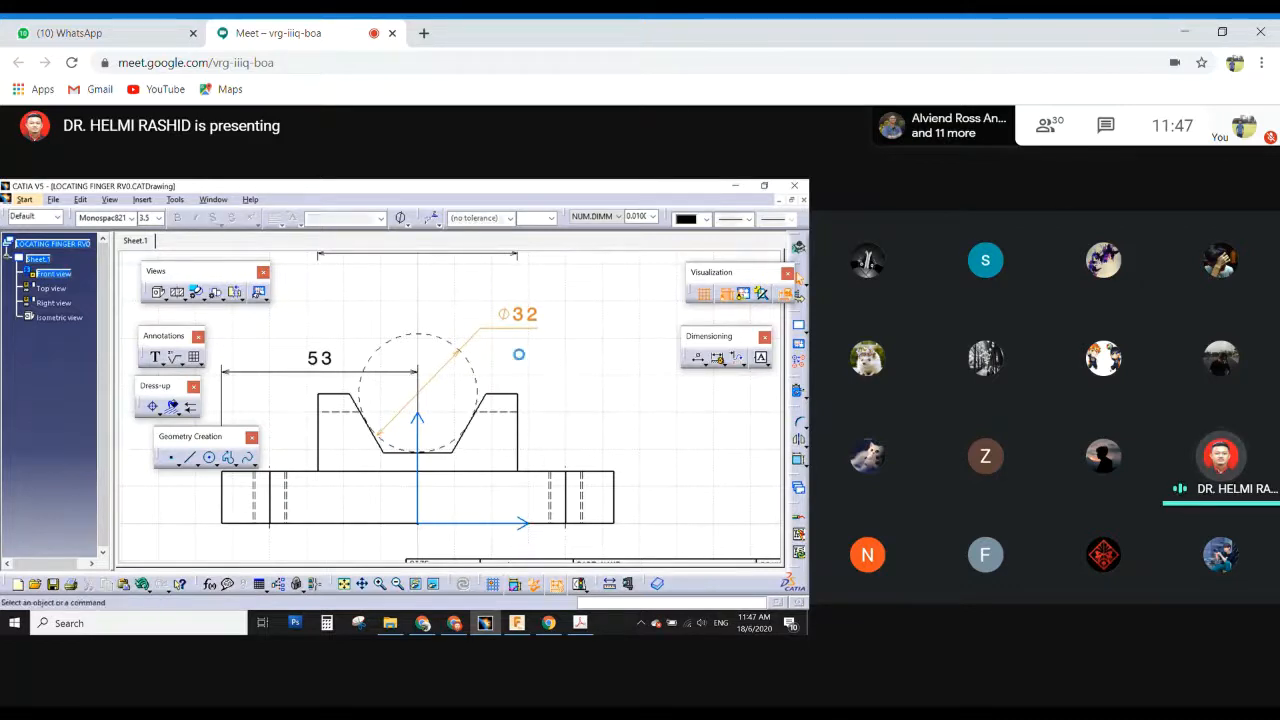
Delete the diameter dimension from the dashed circle in the front view.
{"action": "middle_click_drag", "start_coordinate": [534, 349], "coordinate": [477, 341]}
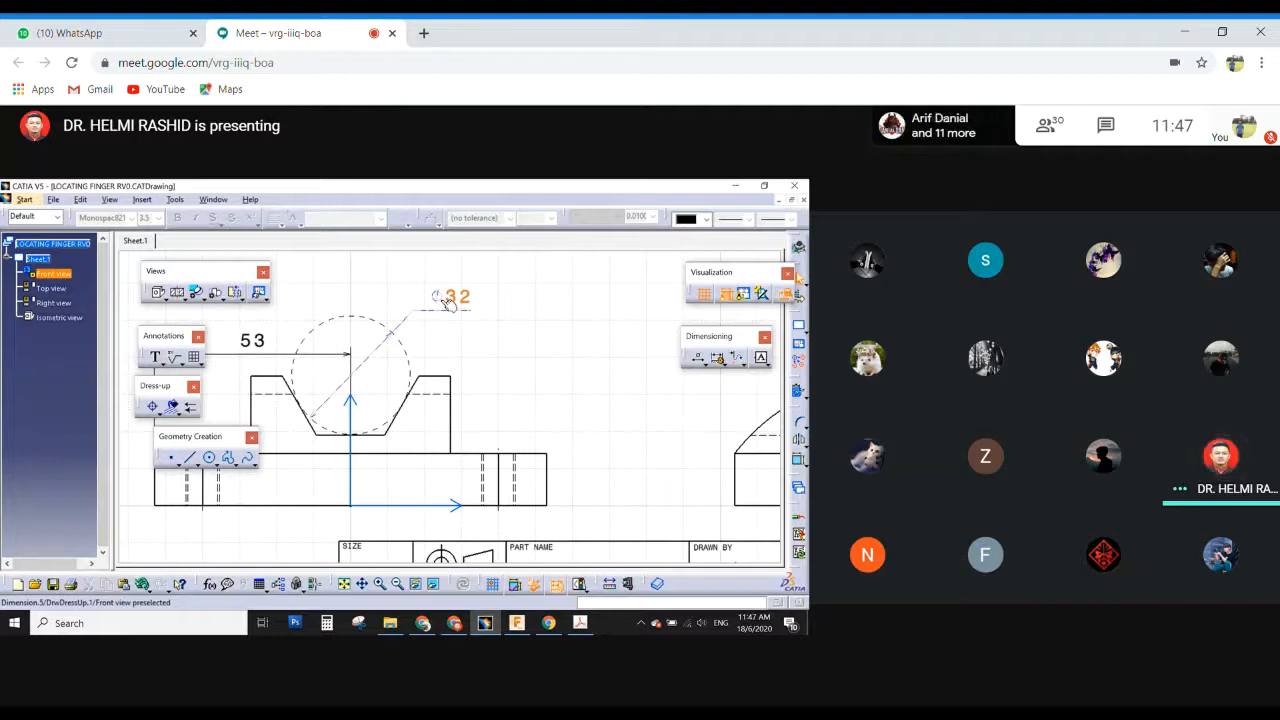
{"action": "left_click", "coordinate": [447, 303]}
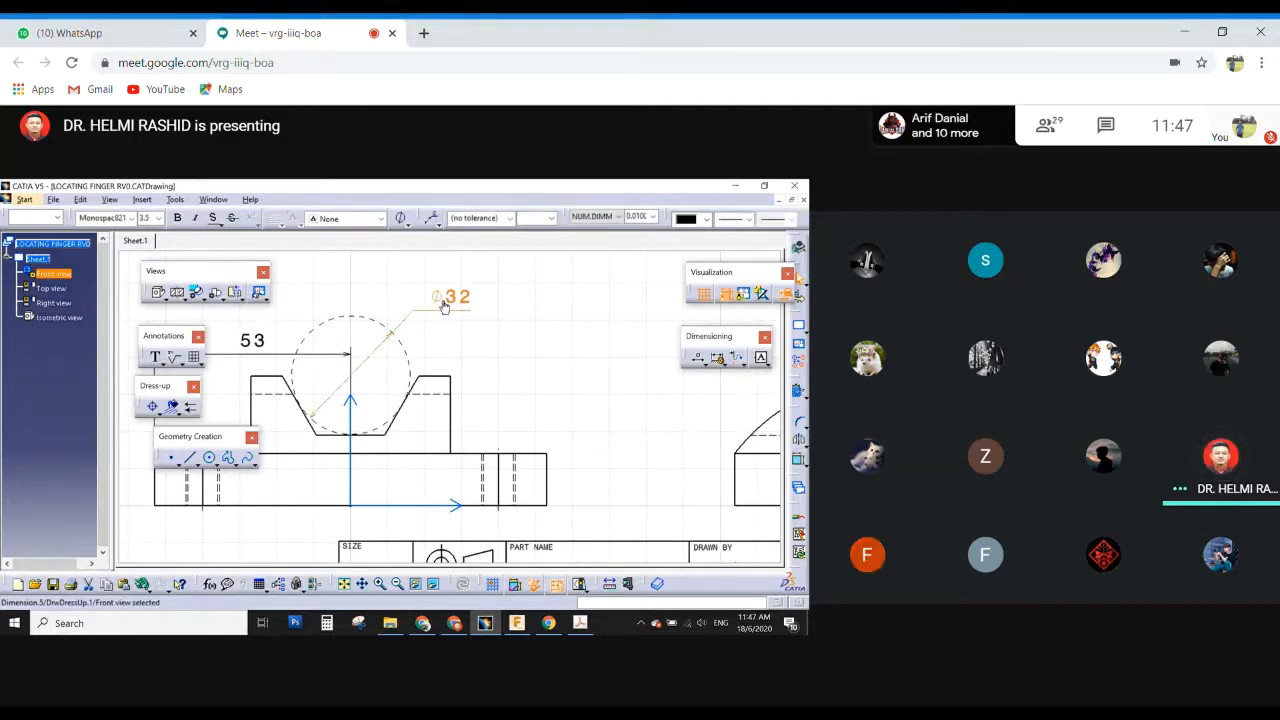
{"action": "key", "text": "Delete"}
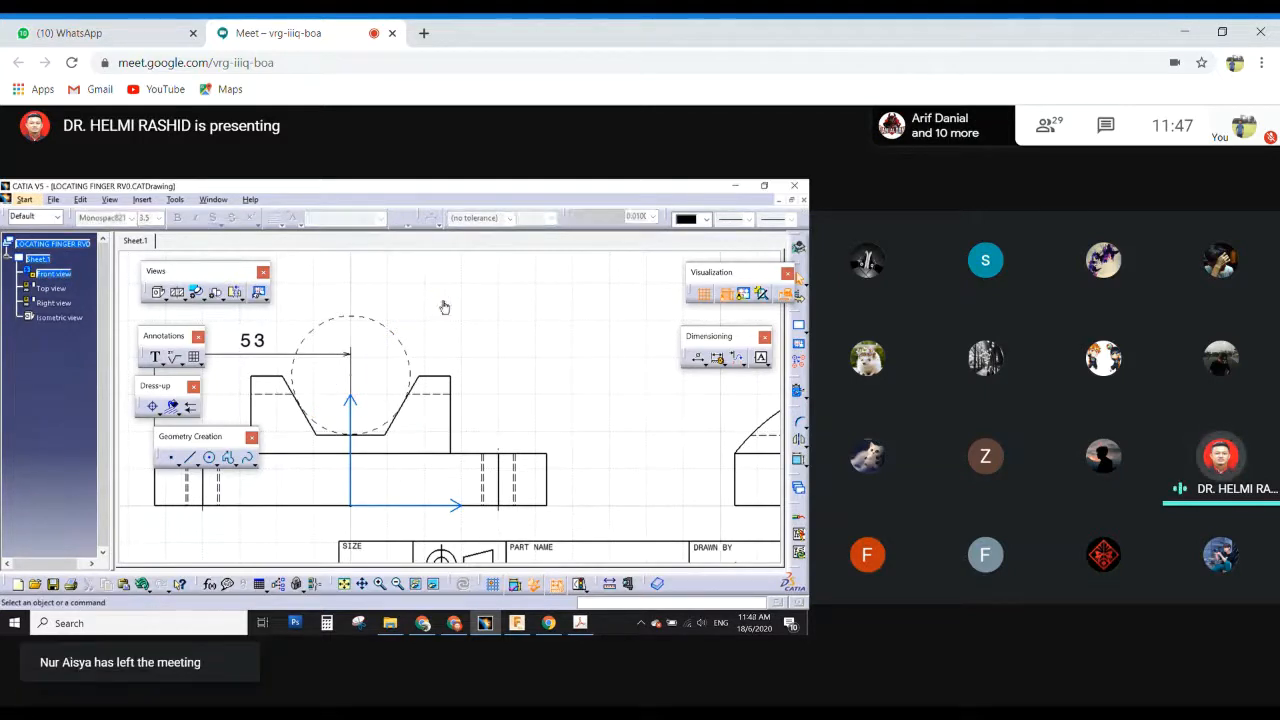
Annotate the dashed circle in the front view with a leader note reading Ø32, placed outside the circle.
{"action": "left_click", "coordinate": [163, 362]}
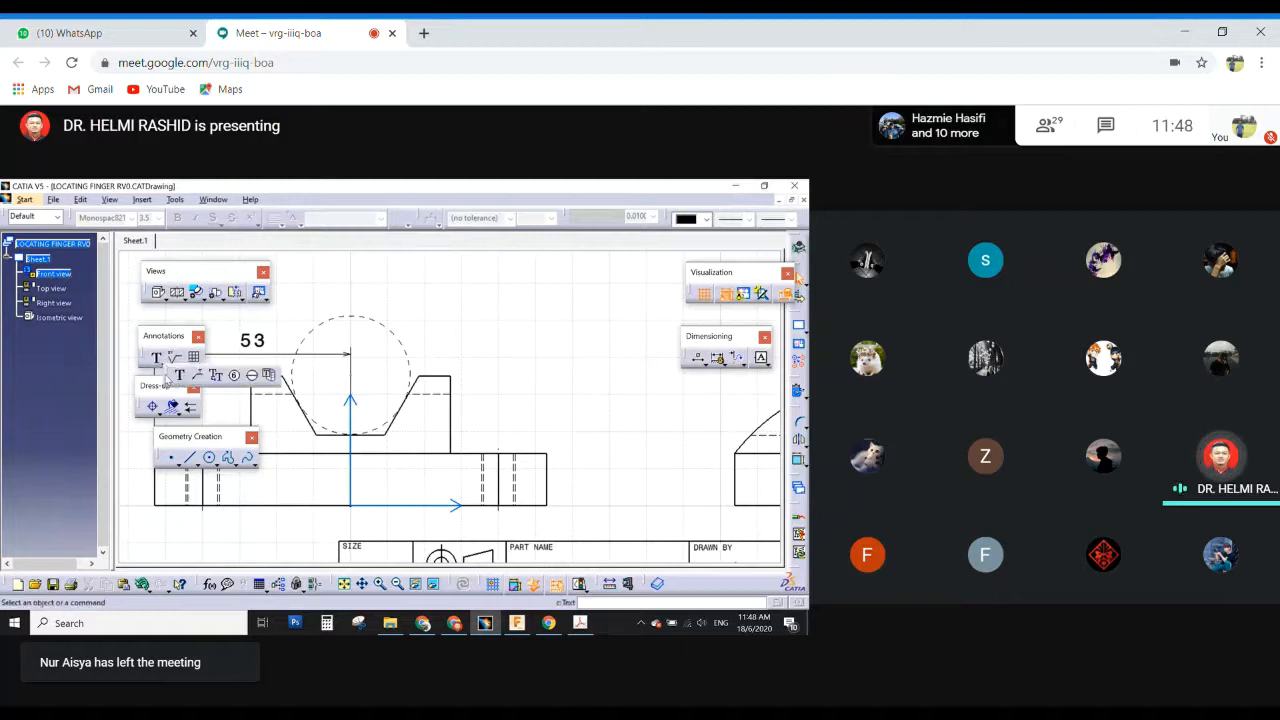
{"action": "left_click", "coordinate": [197, 376]}
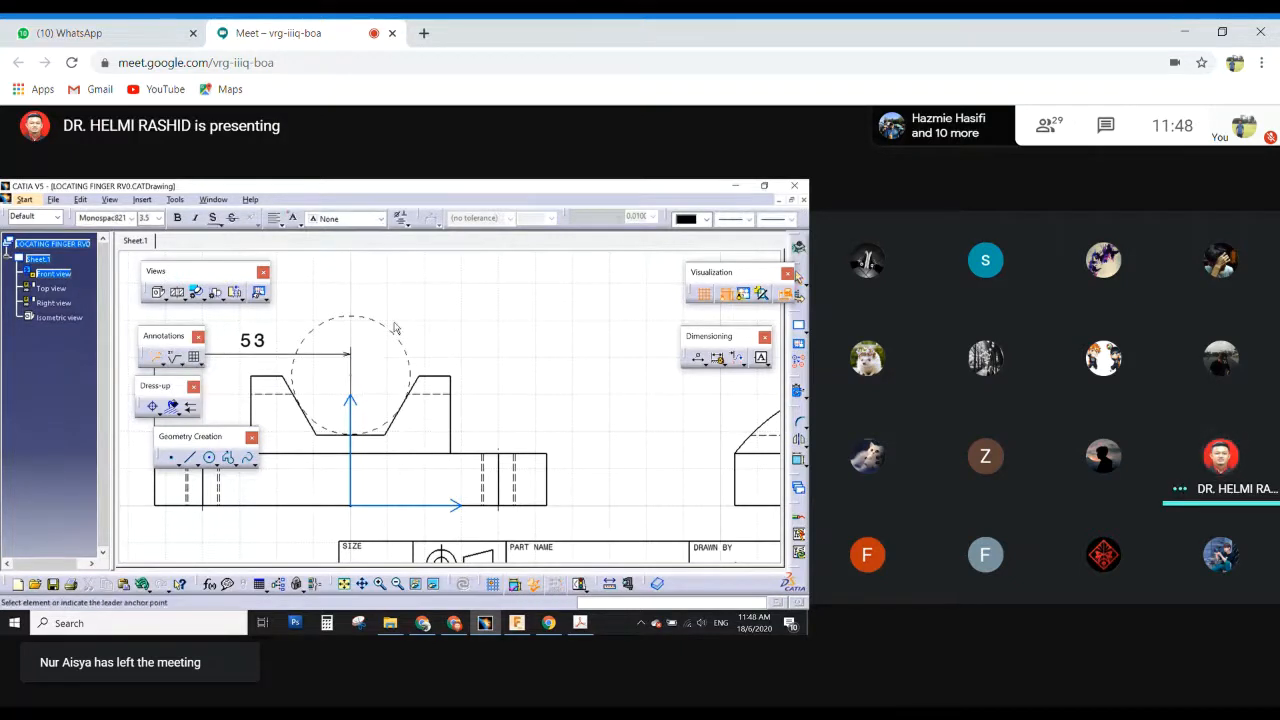
{"action": "left_click", "coordinate": [399, 338]}
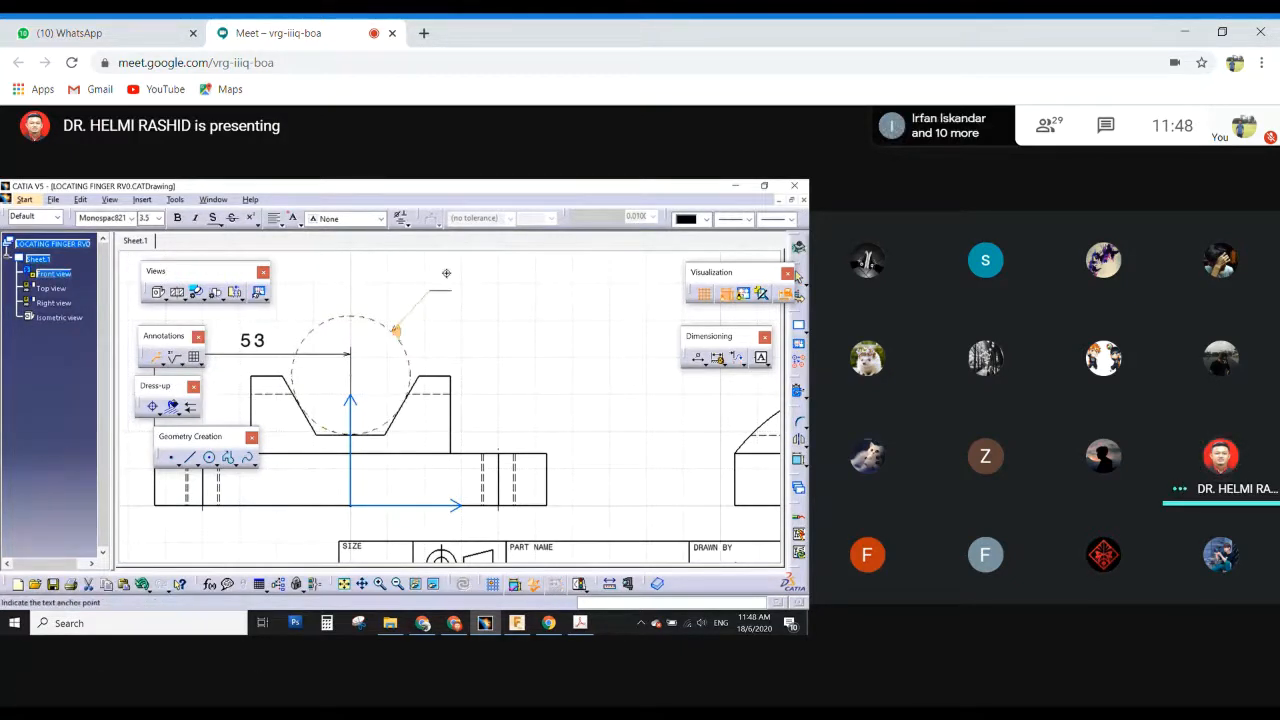
{"action": "middle_click_drag", "start_coordinate": [443, 271], "coordinate": [407, 317]}
{"action": "left_click", "coordinate": [406, 320]}
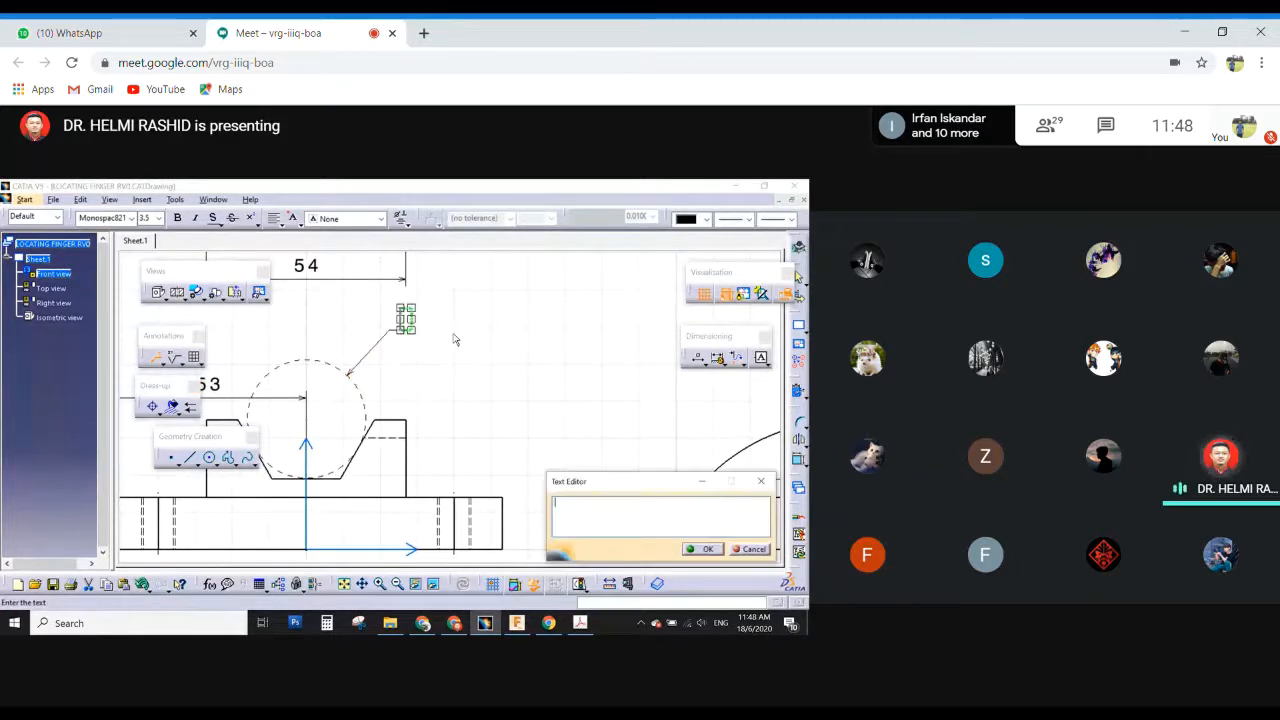
{"action": "left_click", "coordinate": [399, 217]}
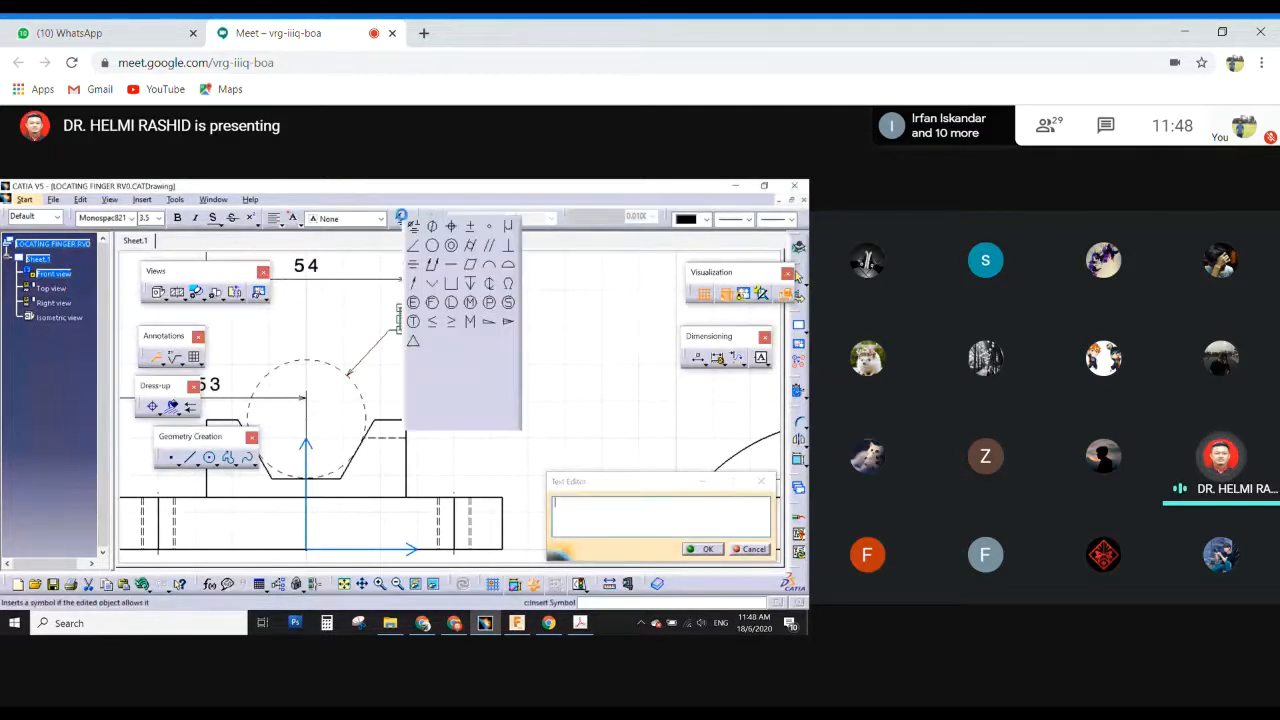
{"action": "left_click", "coordinate": [430, 243]}
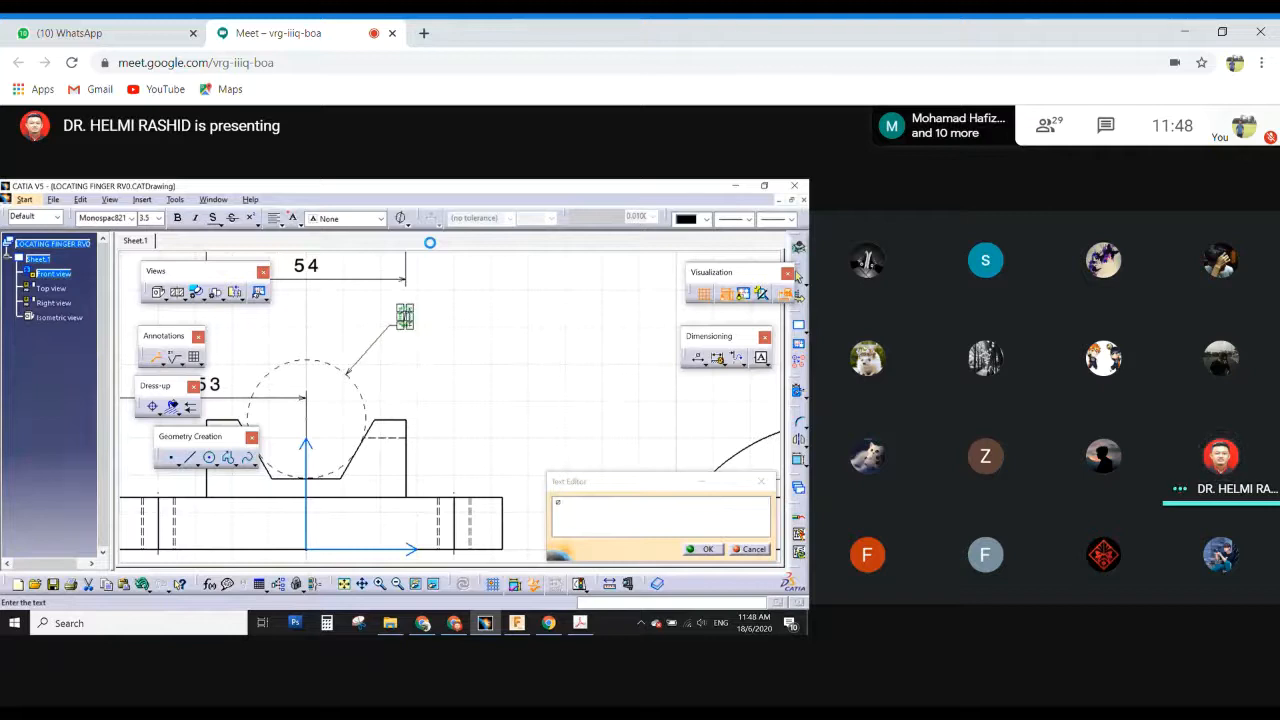
{"action": "type", "text": "32"}
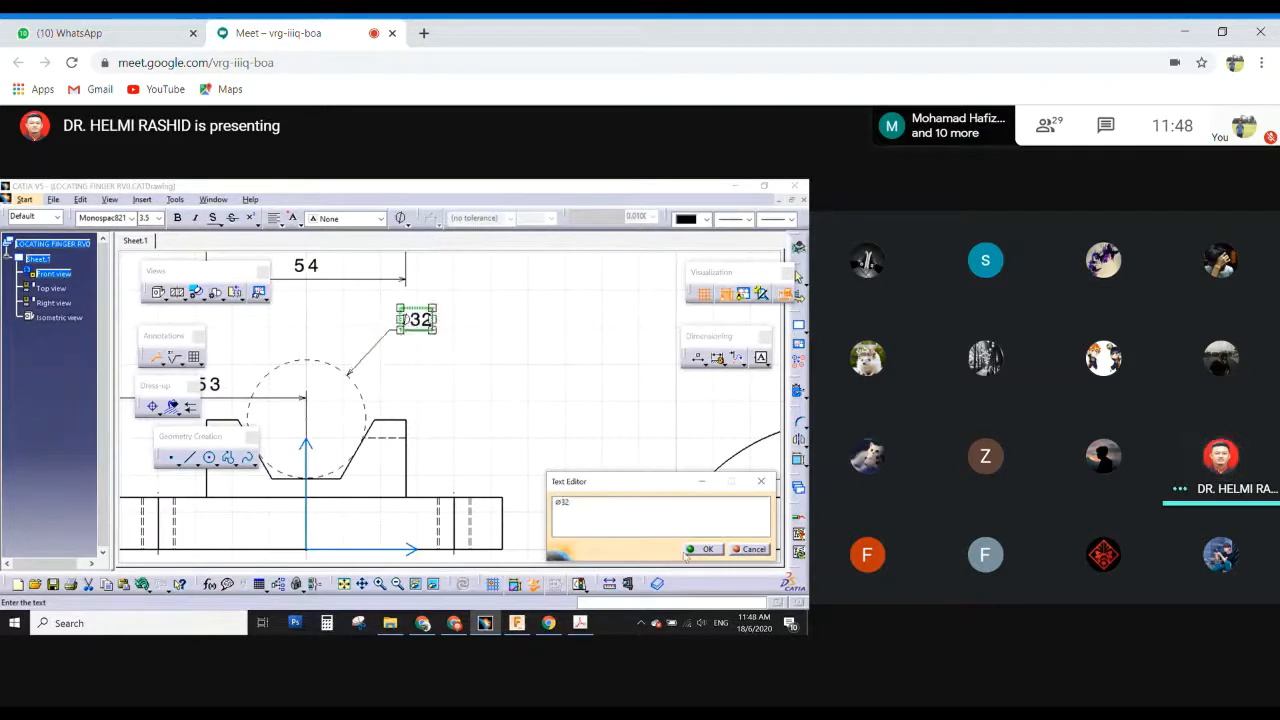
{"action": "left_click", "coordinate": [694, 549]}
{"action": "left_click", "coordinate": [591, 426]}
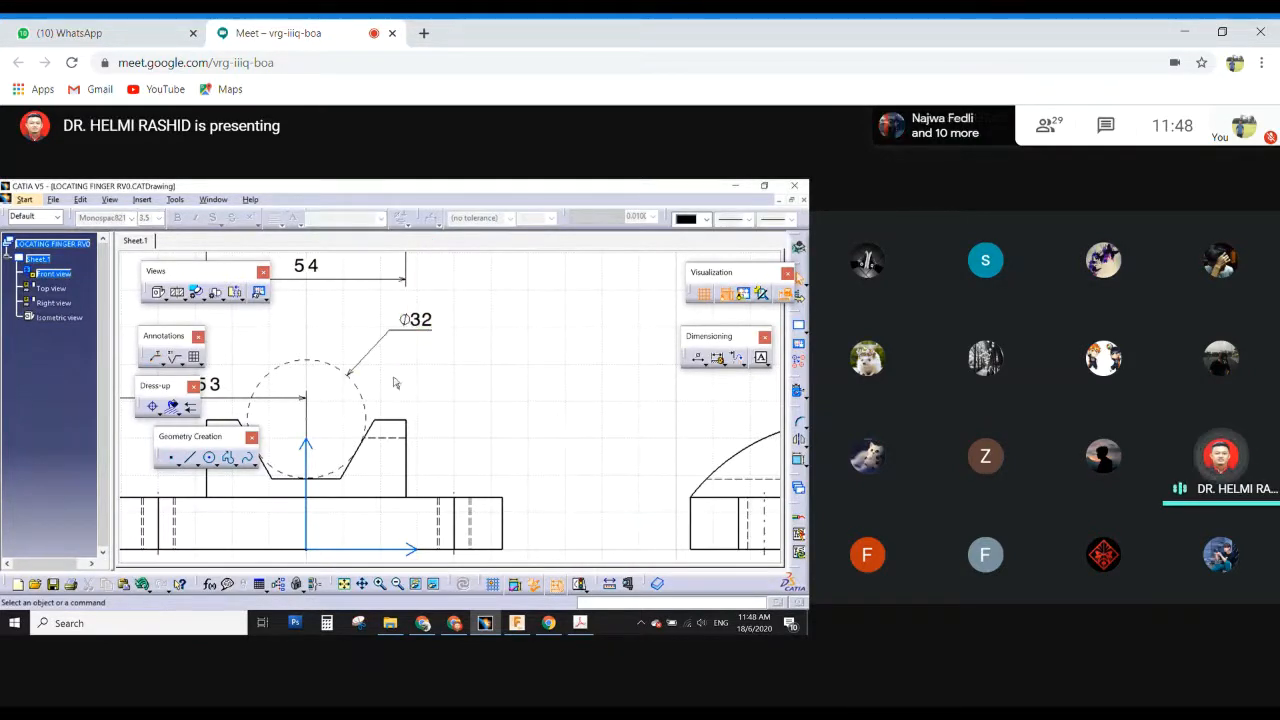
Shift the Ø32 leader note slightly closer to the dashed circle in the front view.
{"action": "mouse_move", "coordinate": [402, 328]}
{"action": "left_mouse_down"}
{"action": "mouse_move", "coordinate": [457, 337]}
{"action": "mouse_move", "coordinate": [406, 336]}
{"action": "left_mouse_up"}
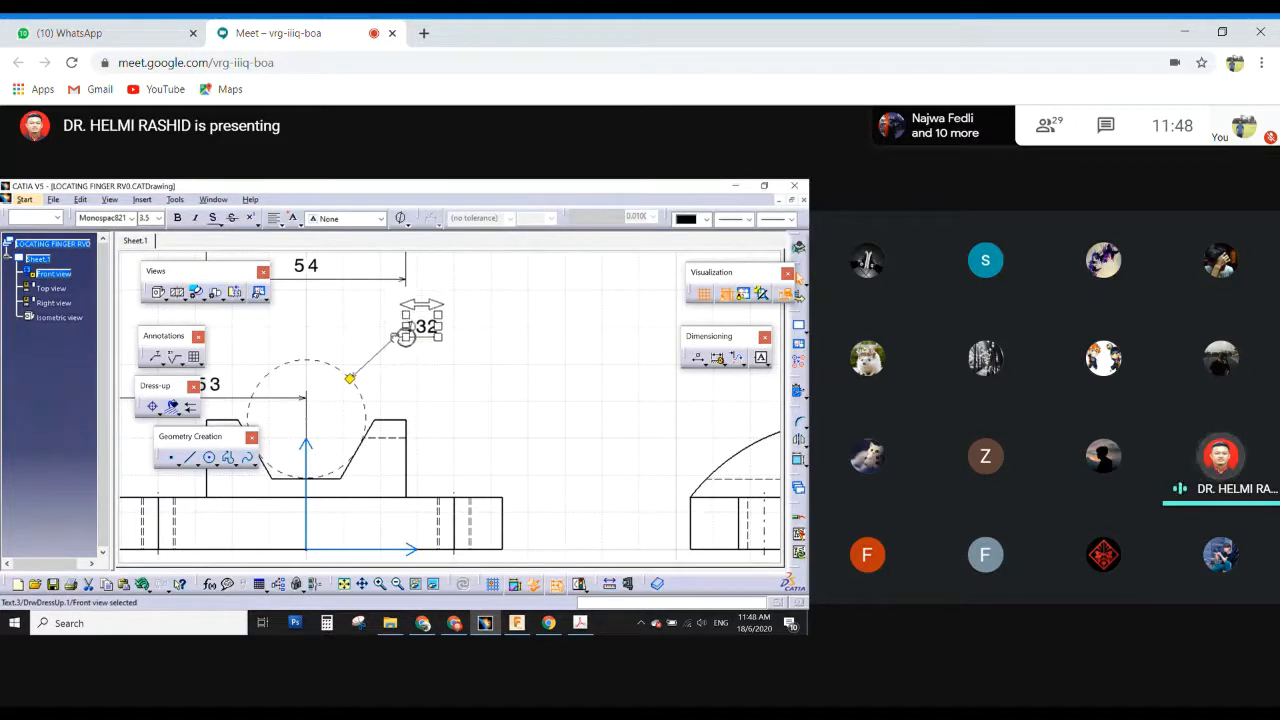
{"action": "left_click", "coordinate": [379, 380]}
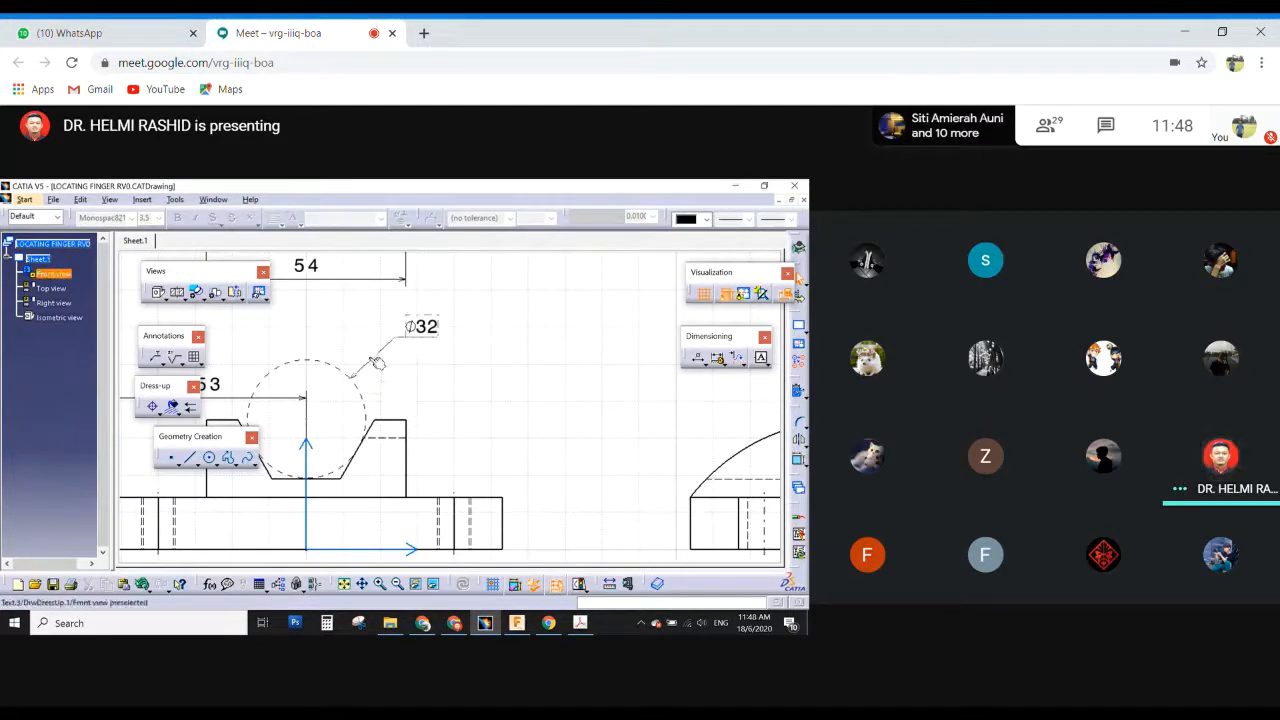
{"action": "left_click", "coordinate": [377, 362]}
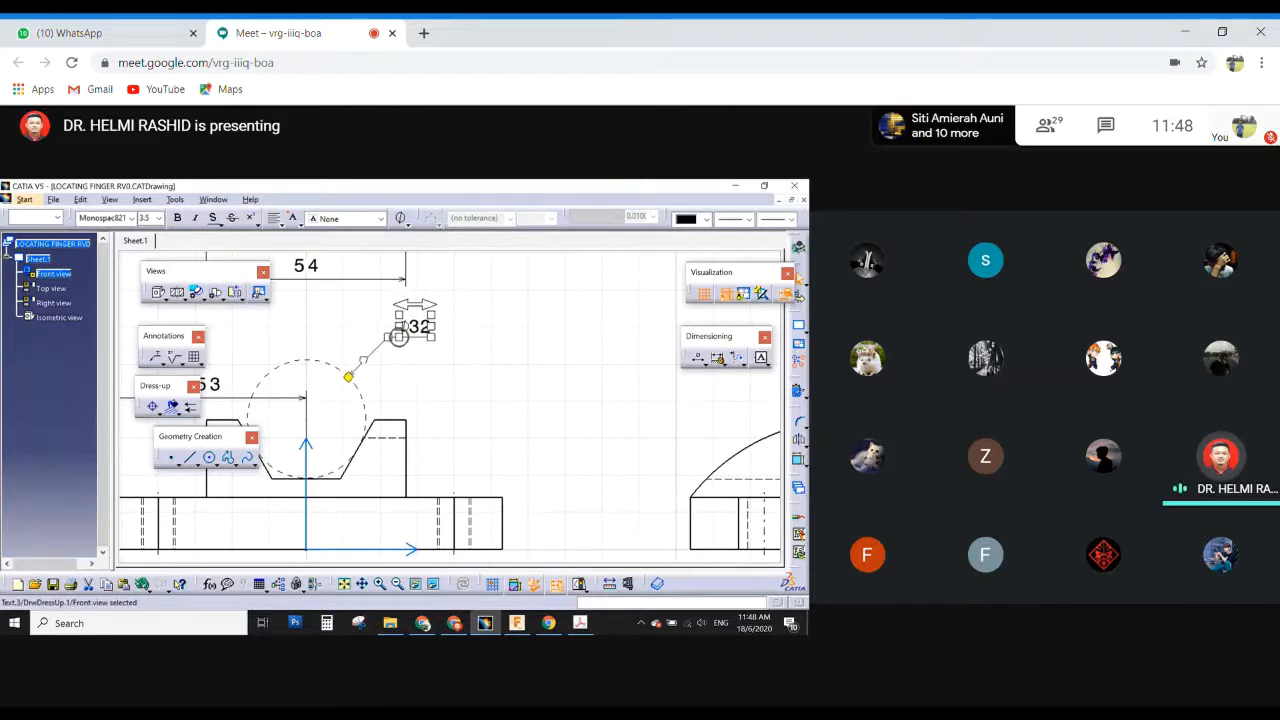
{"action": "left_click", "coordinate": [369, 404]}
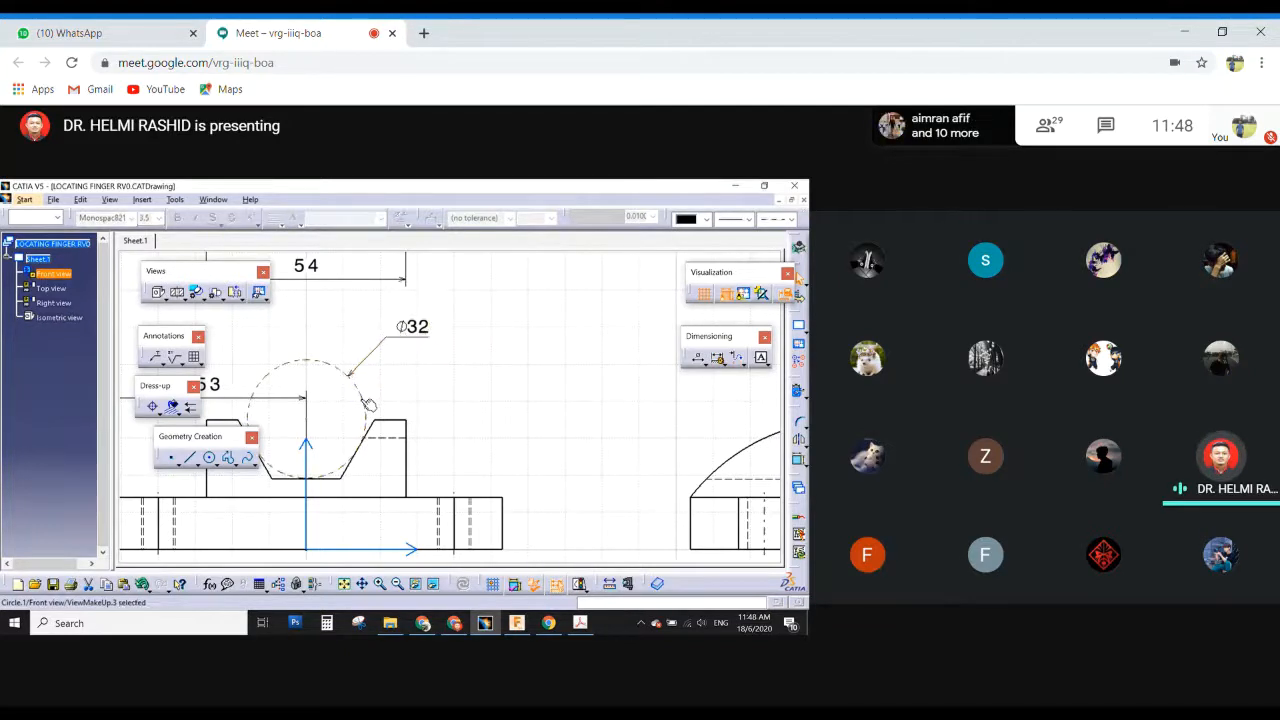
Insert a space between the diameter symbol and 32 in the dashed circle's leader note.
{"action": "double_click", "coordinate": [424, 327]}
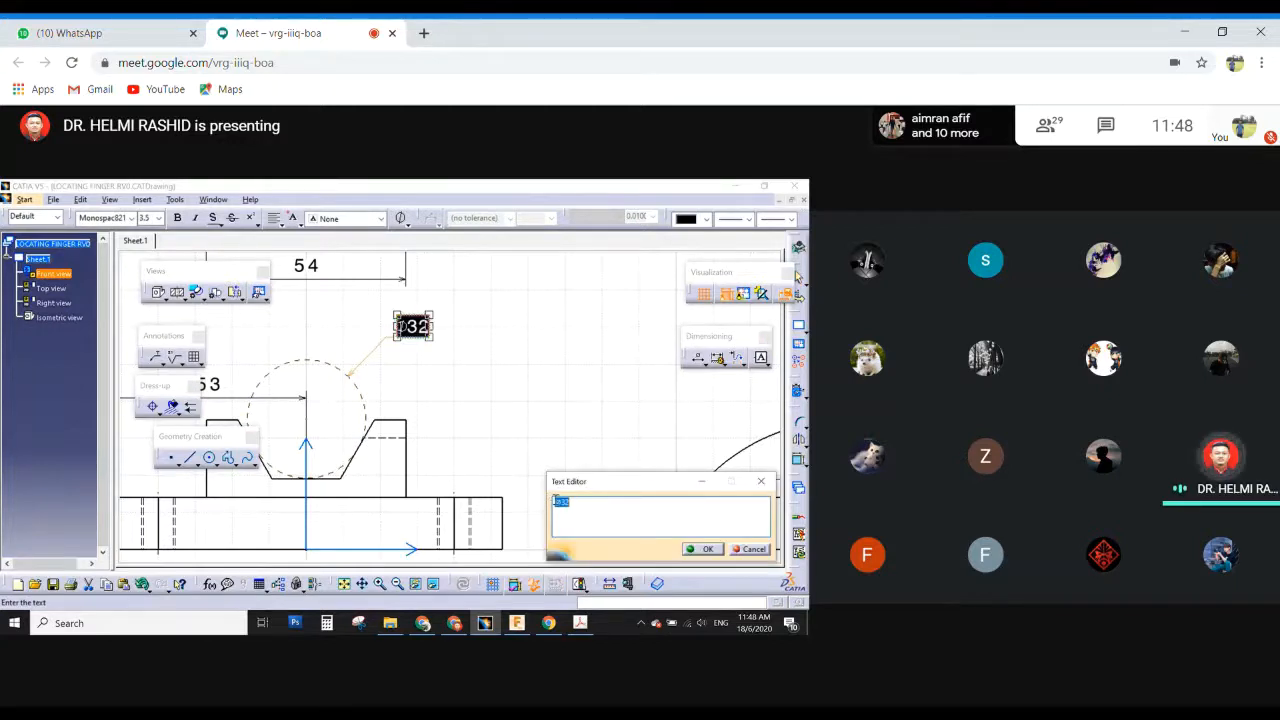
{"action": "left_click", "coordinate": [561, 501]}
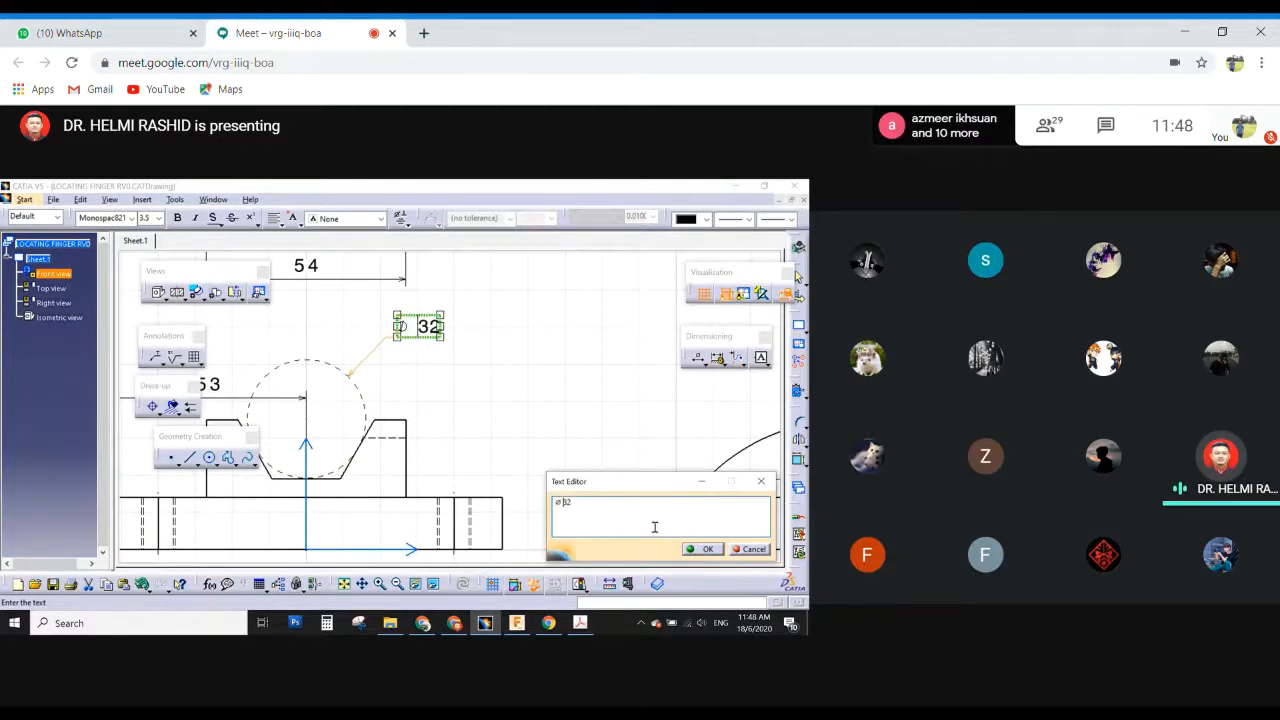
{"action": "left_click", "coordinate": [686, 549]}
{"action": "left_click", "coordinate": [452, 386]}
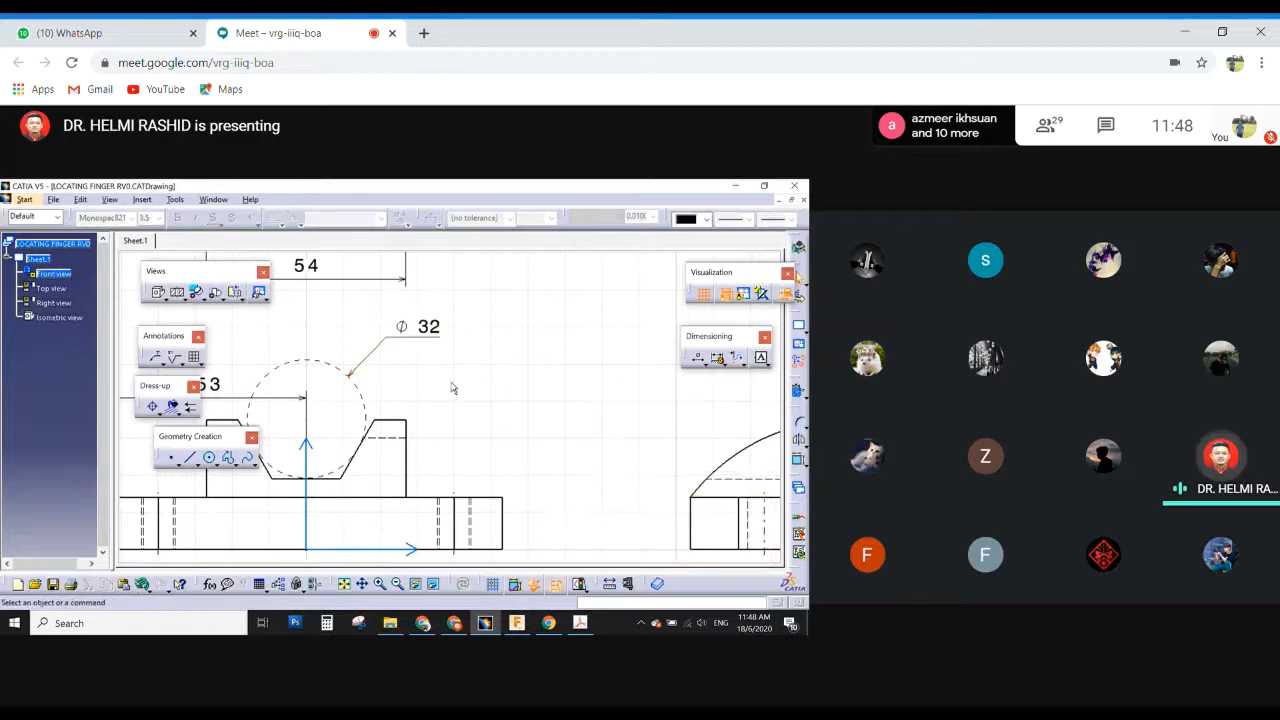
{"action": "mouse_move", "coordinate": [452, 386]}
{"action": "middle_mouse_down"}
{"action": "mouse_move", "coordinate": [494, 348]}
{"action": "mouse_move", "coordinate": [510, 394]}
{"action": "mouse_move", "coordinate": [518, 335]}
{"action": "middle_mouse_up"}
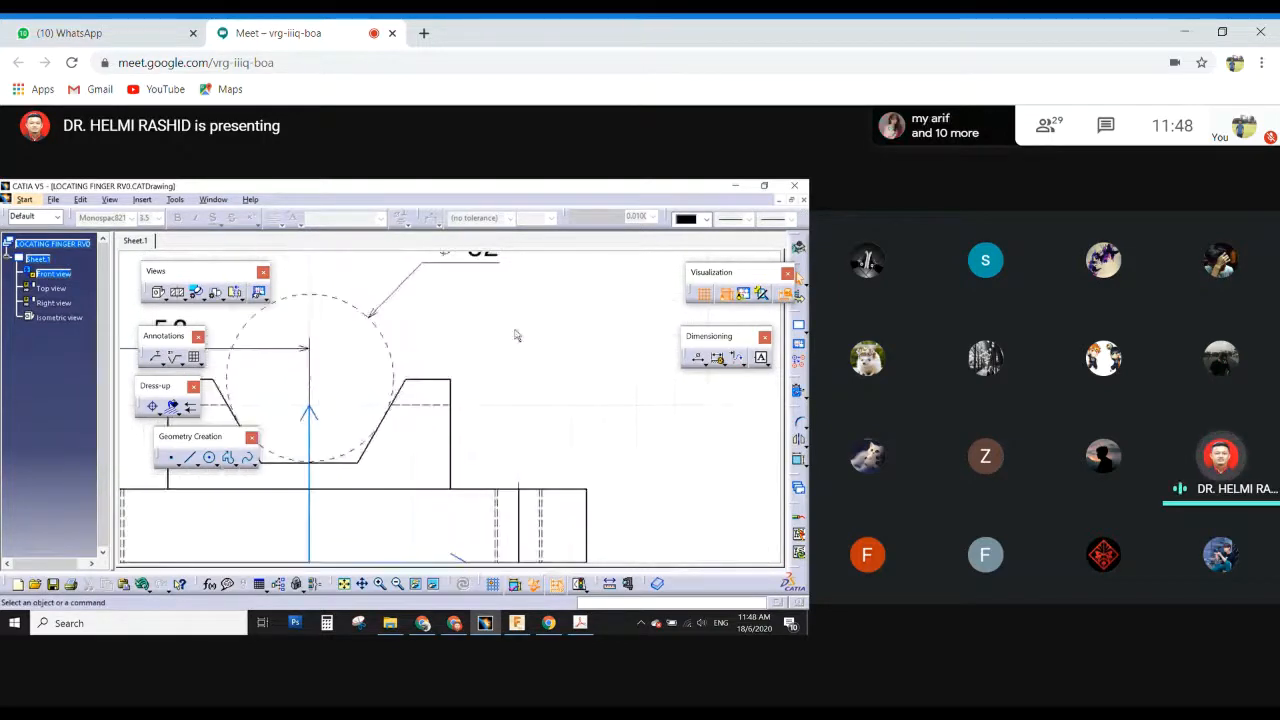
{"action": "middle_click_drag", "start_coordinate": [435, 336], "coordinate": [478, 323]}
{"action": "left_click", "coordinate": [439, 347]}
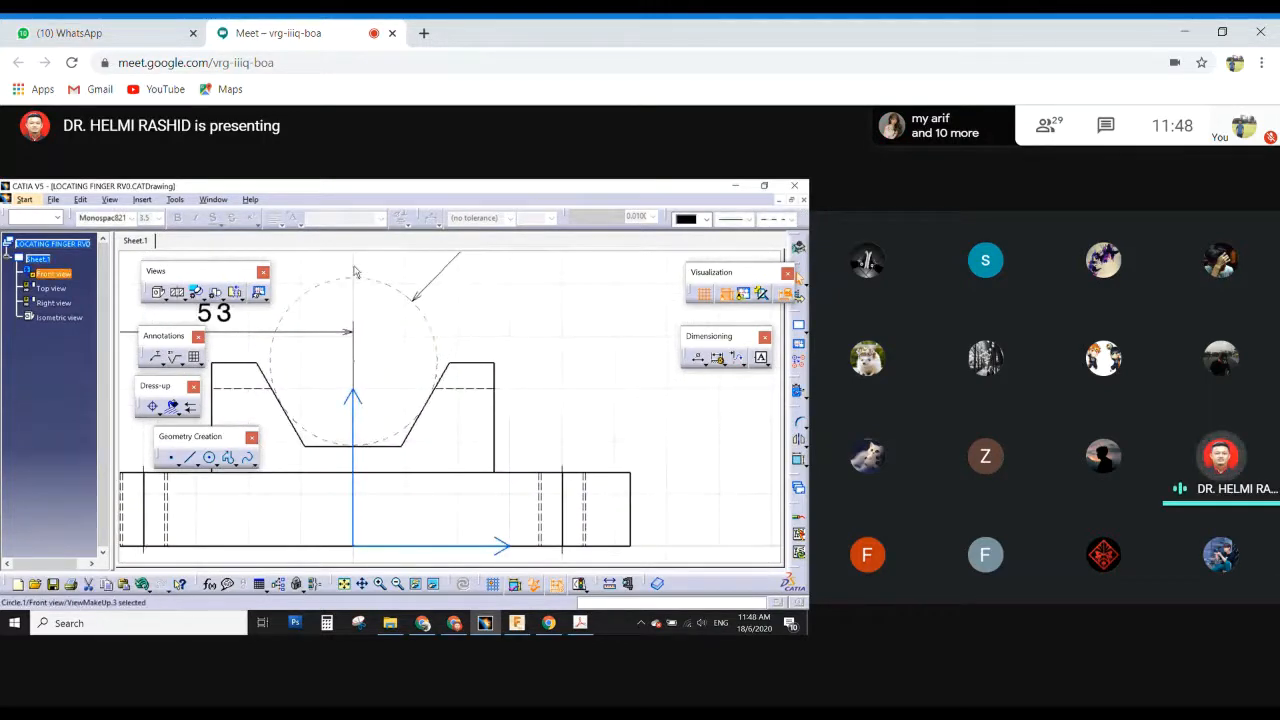
{"action": "left_click", "coordinate": [458, 342]}
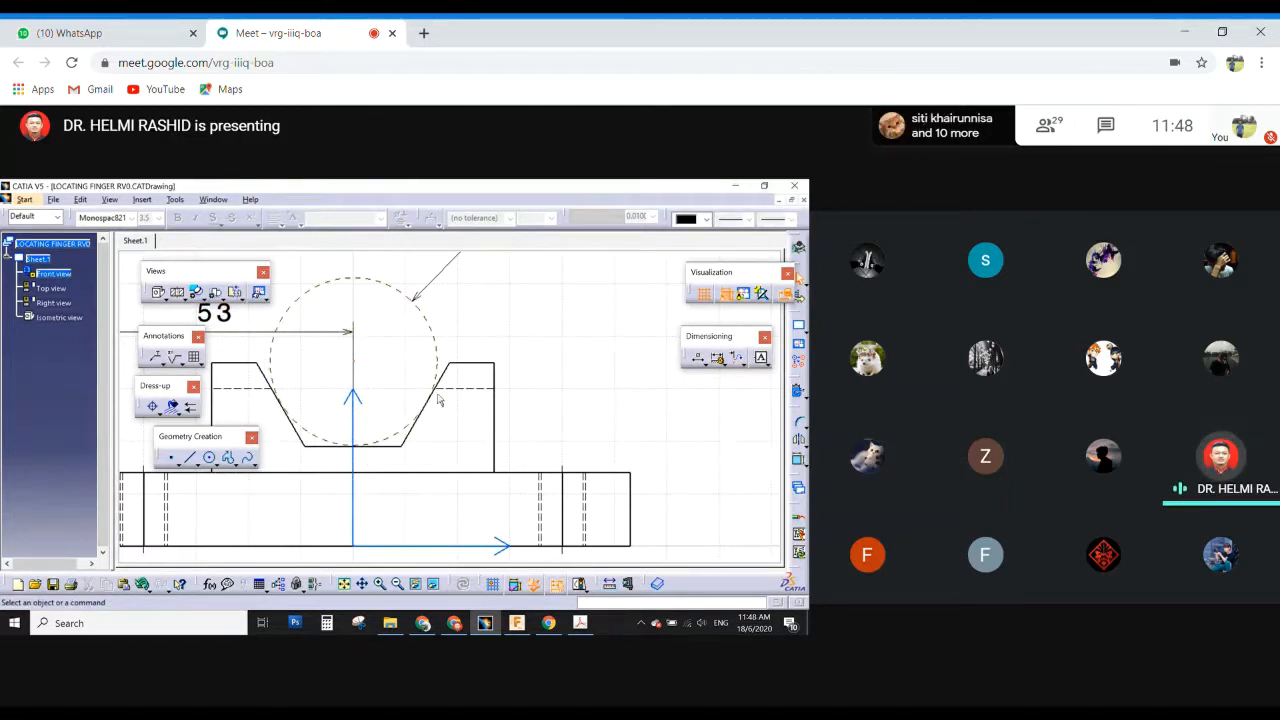
{"action": "mouse_move", "coordinate": [551, 369]}
{"action": "middle_mouse_down", "text": "ctrl"}
{"action": "mouse_move", "coordinate": [560, 354]}
{"action": "mouse_move", "coordinate": [571, 409]}
{"action": "middle_mouse_up", "text": "ctrl"}
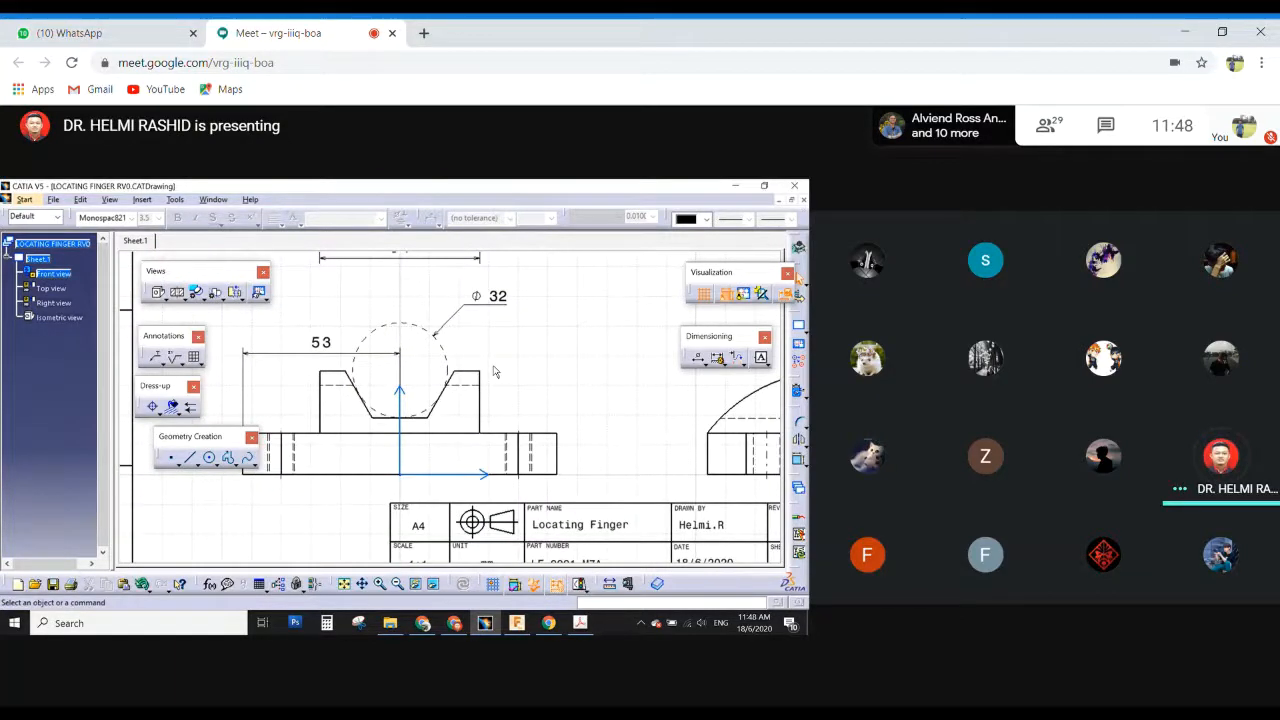
{"action": "middle_click_drag", "start_coordinate": [490, 367], "coordinate": [430, 381]}
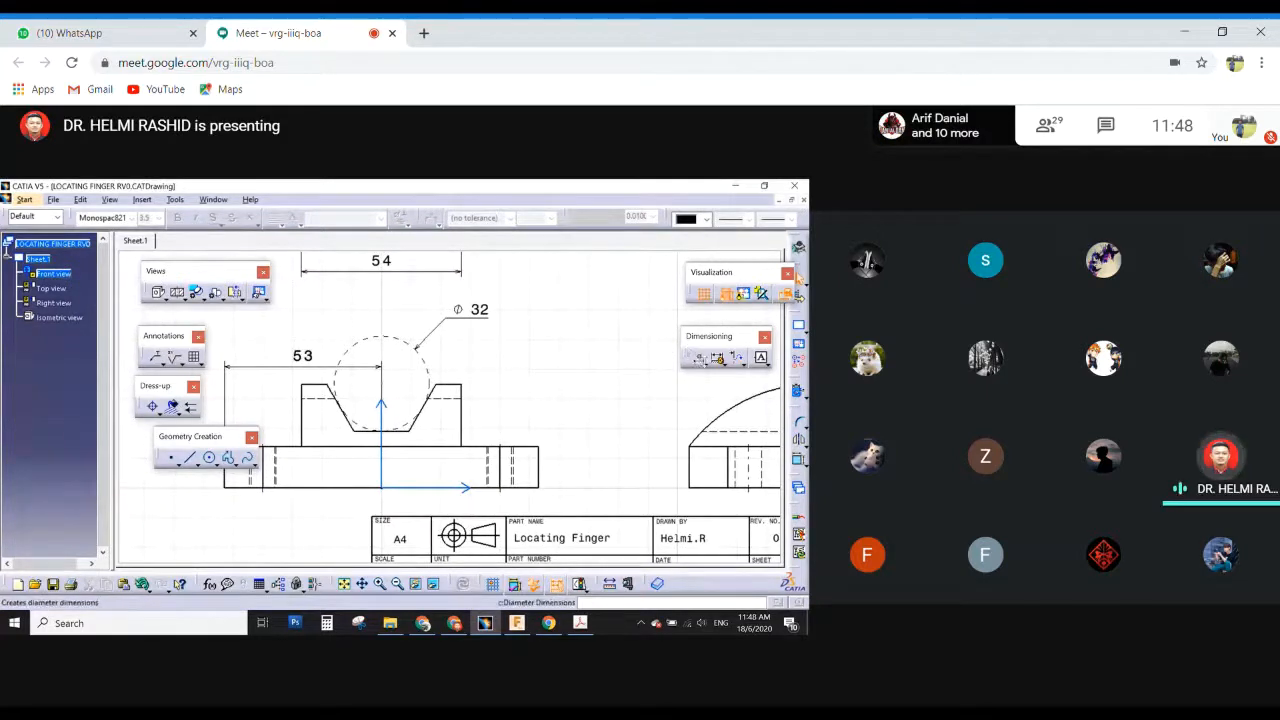
{"action": "left_click", "coordinate": [703, 361]}
{"action": "left_click", "coordinate": [664, 375]}
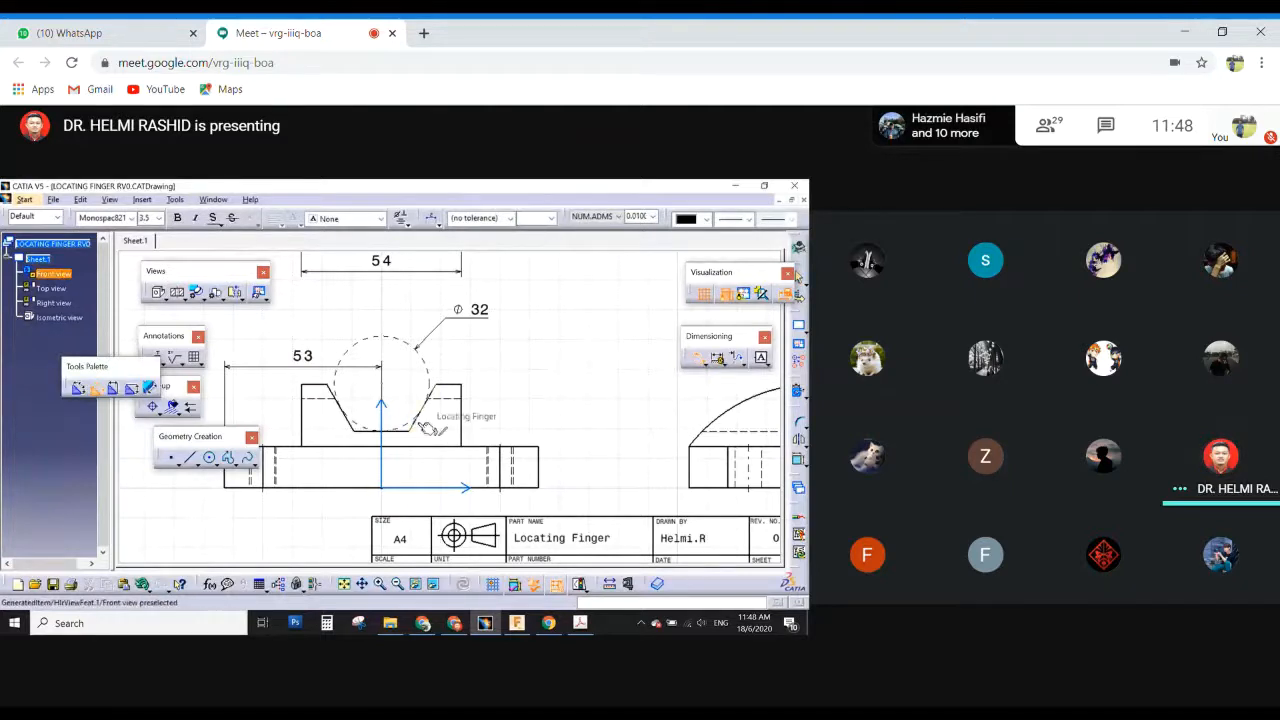
{"action": "left_click", "coordinate": [460, 428]}
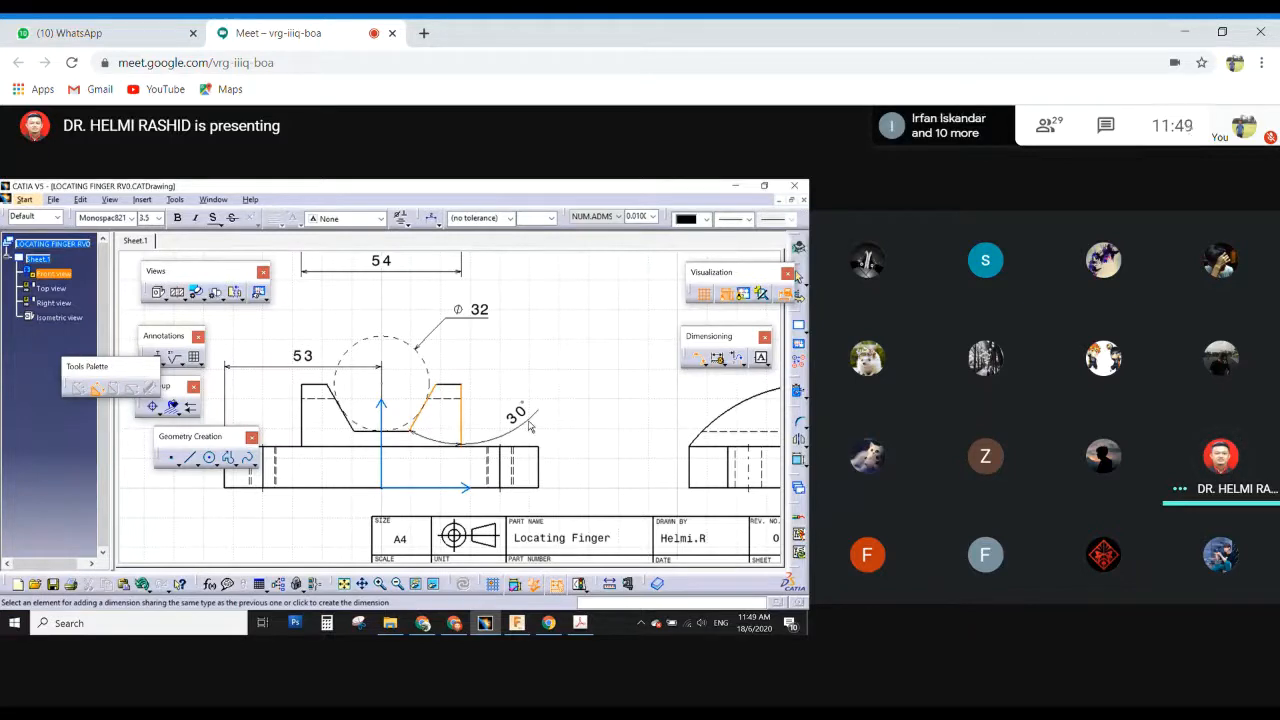
{"action": "key", "text": "Escape"}
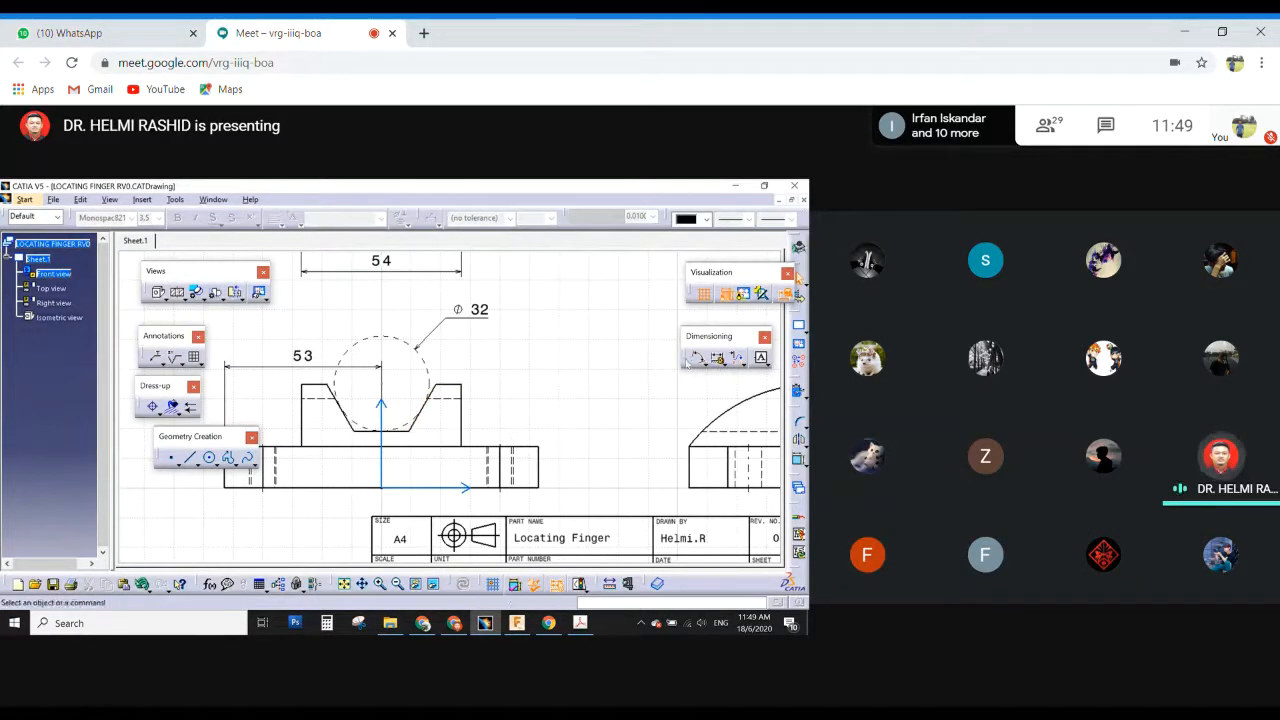
Try an angle dimension from the slot's right inclined wall to its floor, and delete it.
{"action": "left_click", "coordinate": [692, 359]}
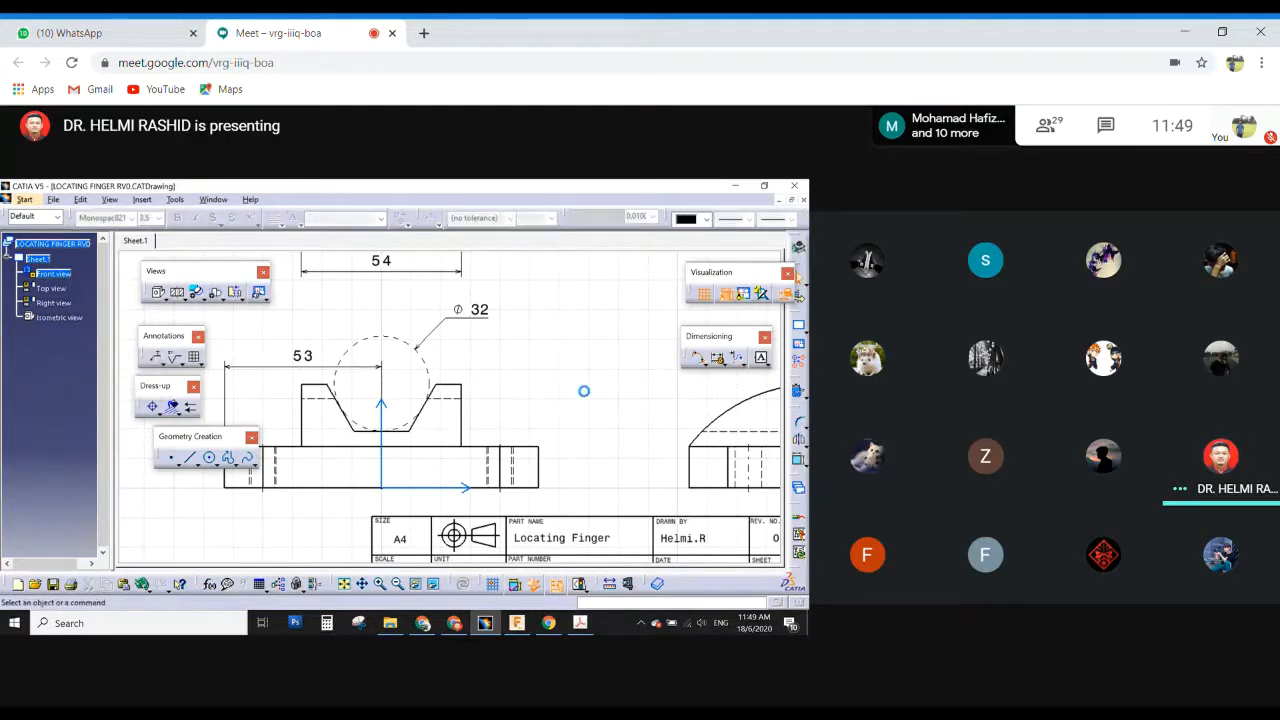
{"action": "left_click", "coordinate": [420, 427]}
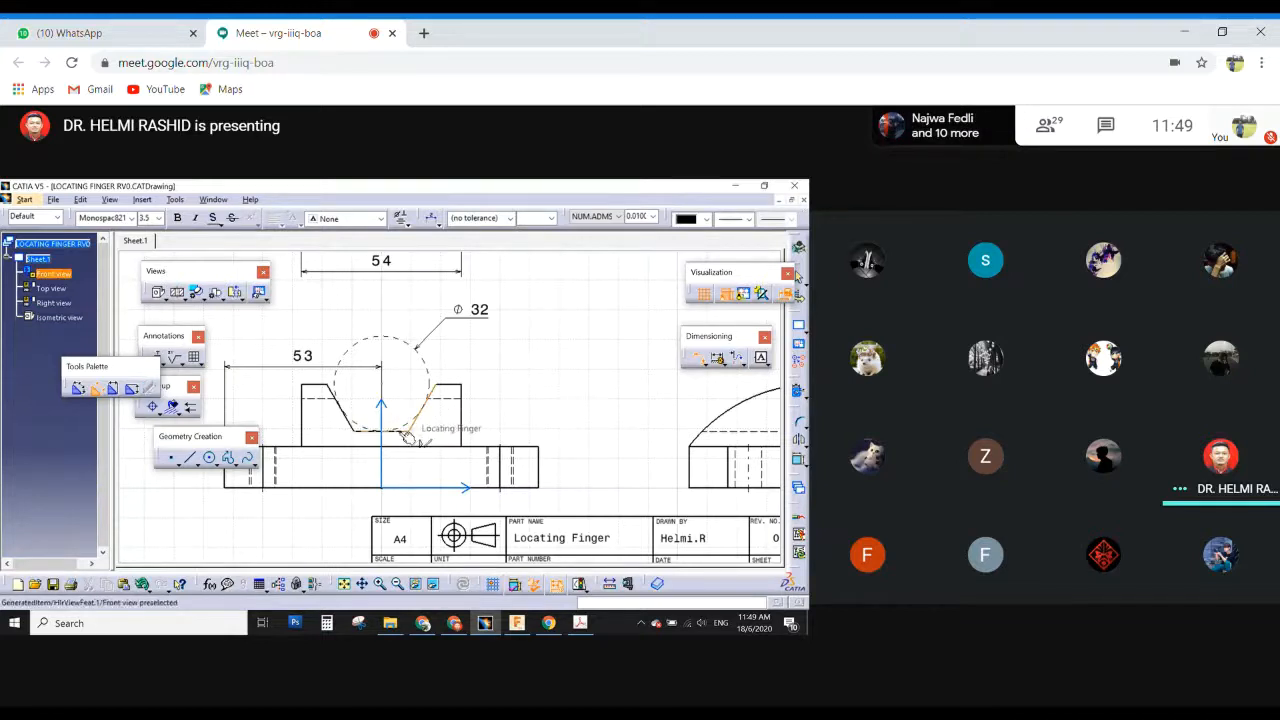
{"action": "left_click", "coordinate": [405, 432]}
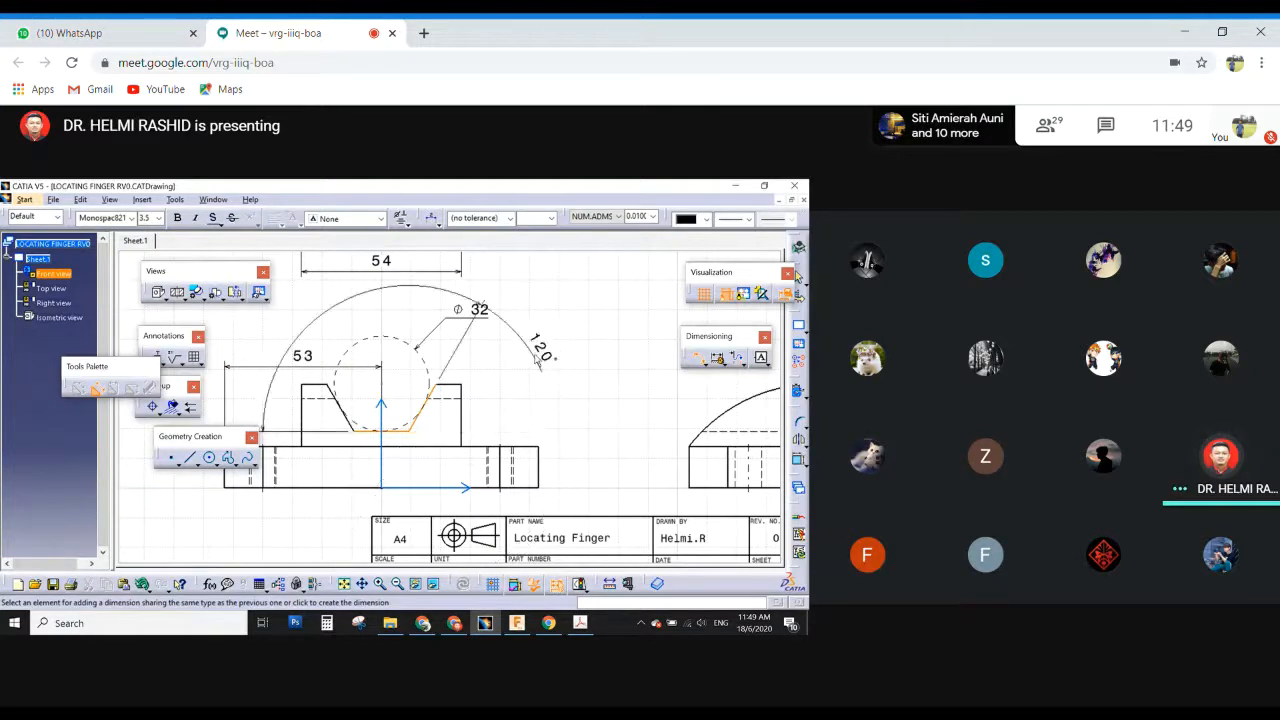
{"action": "left_click", "coordinate": [548, 352]}
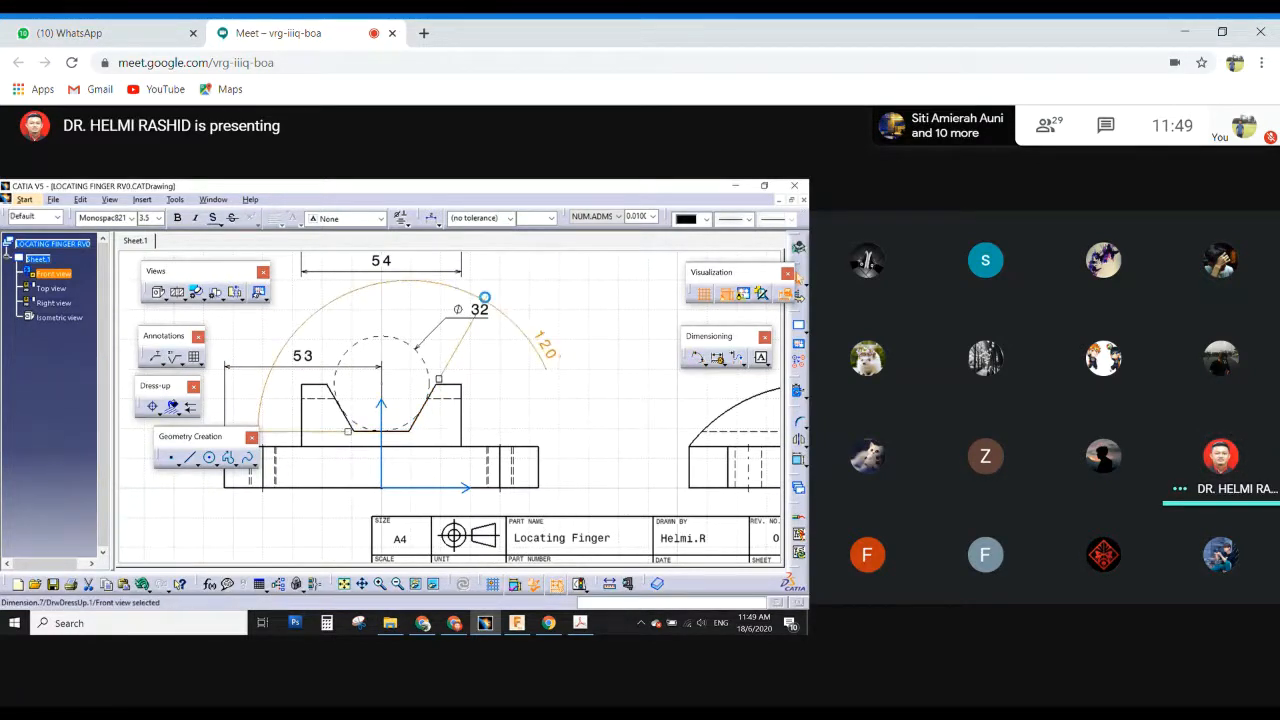
{"action": "left_click", "coordinate": [592, 352]}
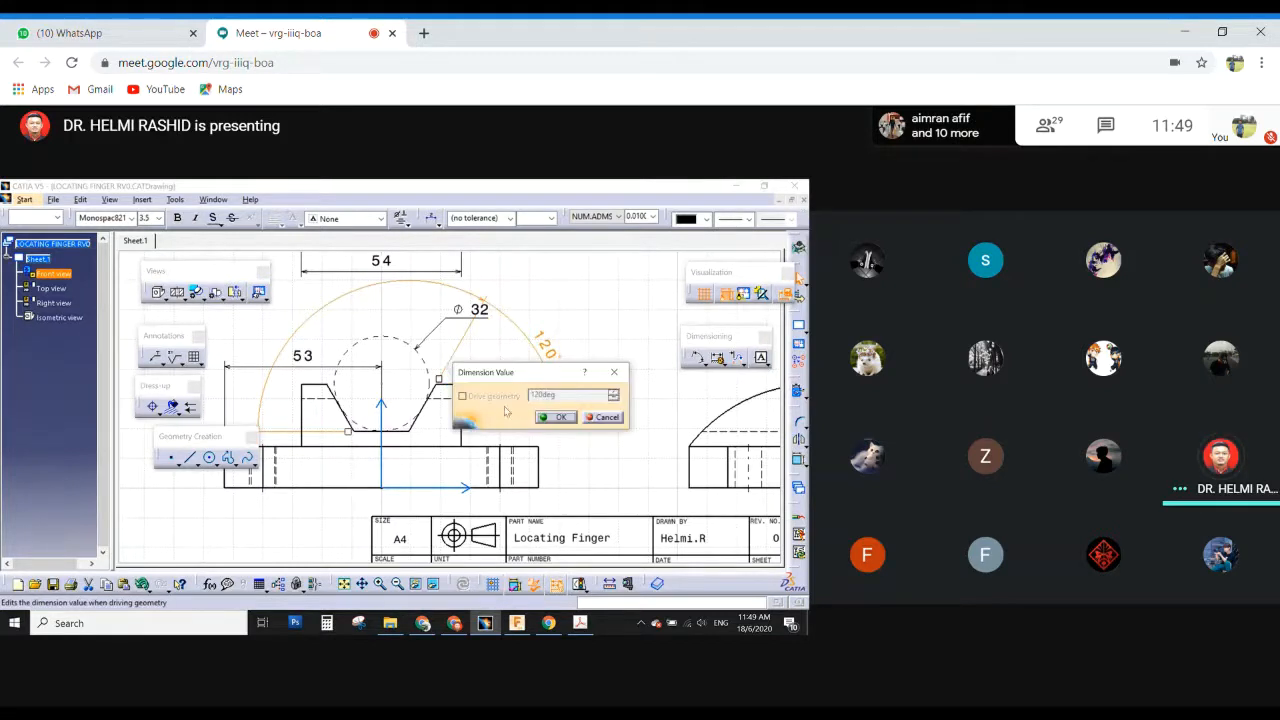
{"action": "left_click", "coordinate": [556, 416]}
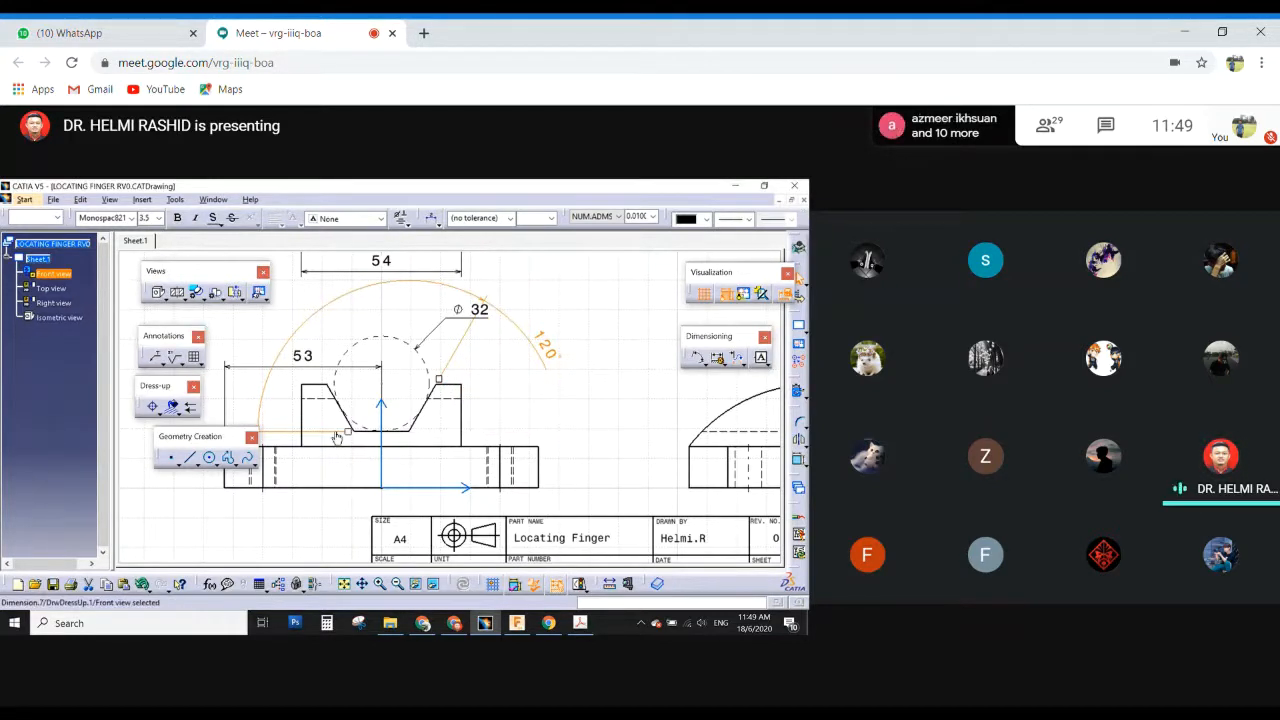
{"action": "key", "text": "Delete"}
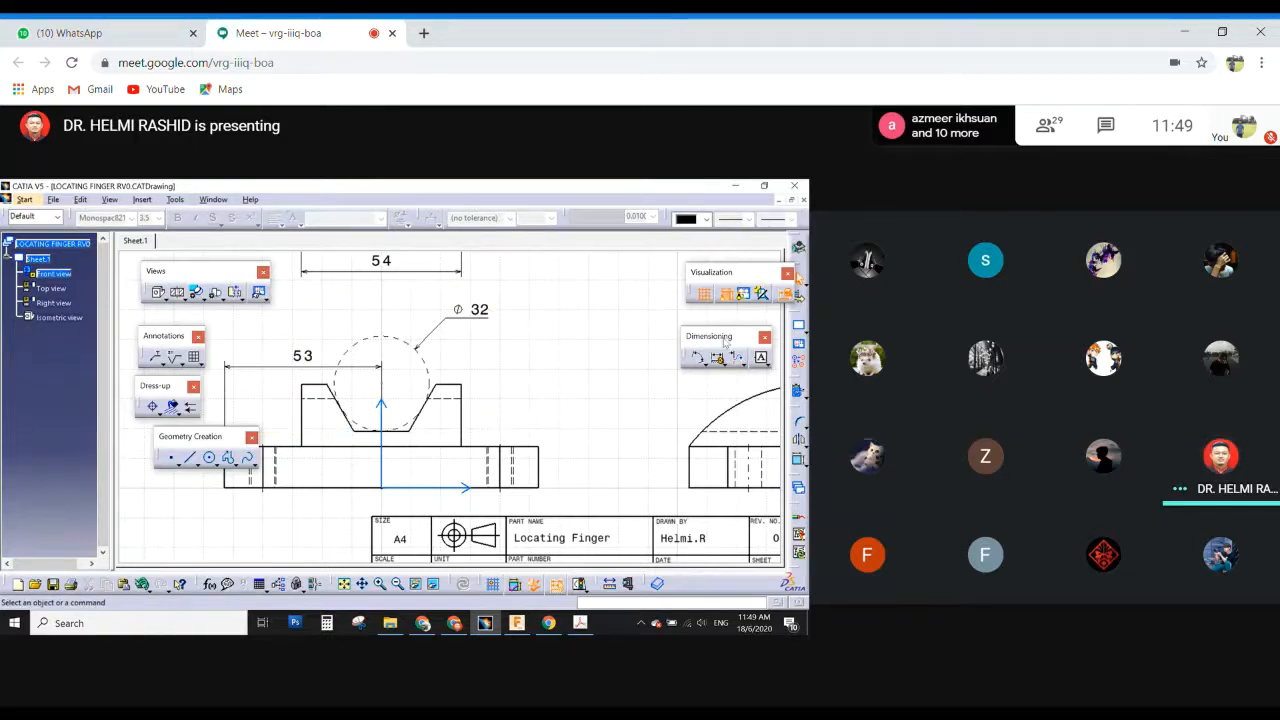
Dimension the angle between the slot's floor and its right inclined wall in the front view.
{"action": "left_click", "coordinate": [699, 357]}
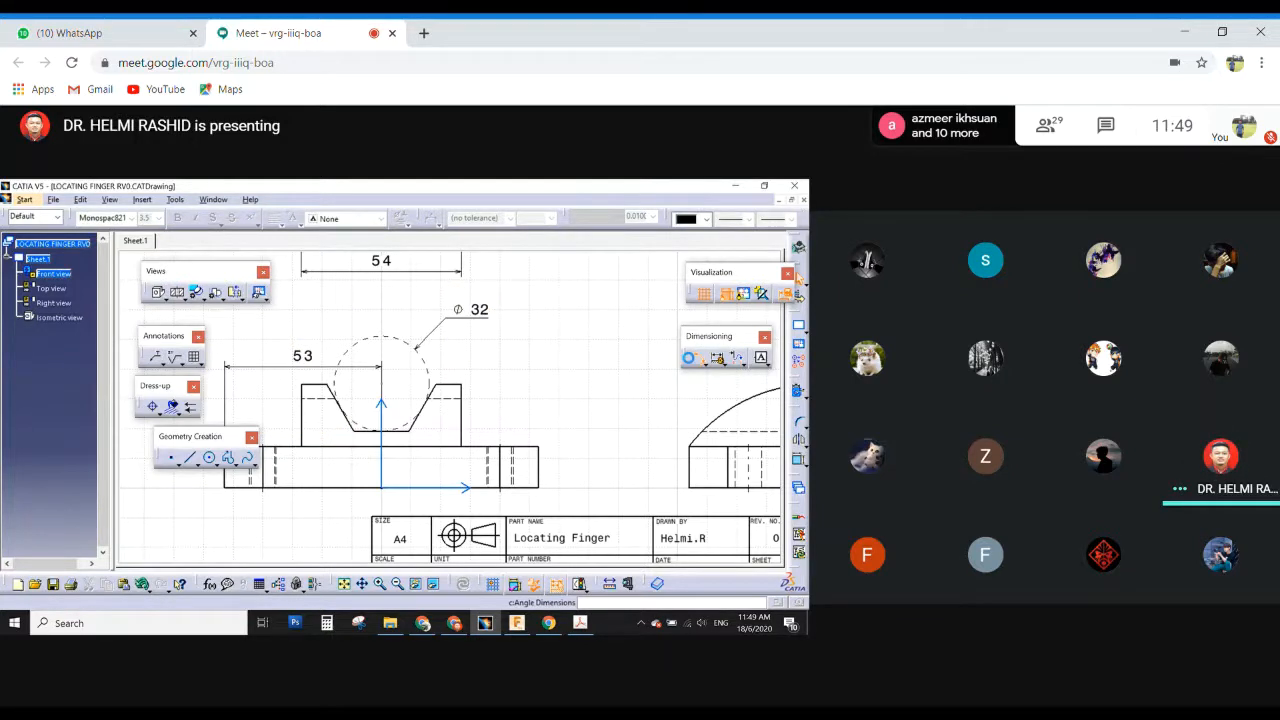
{"action": "left_click", "coordinate": [400, 431]}
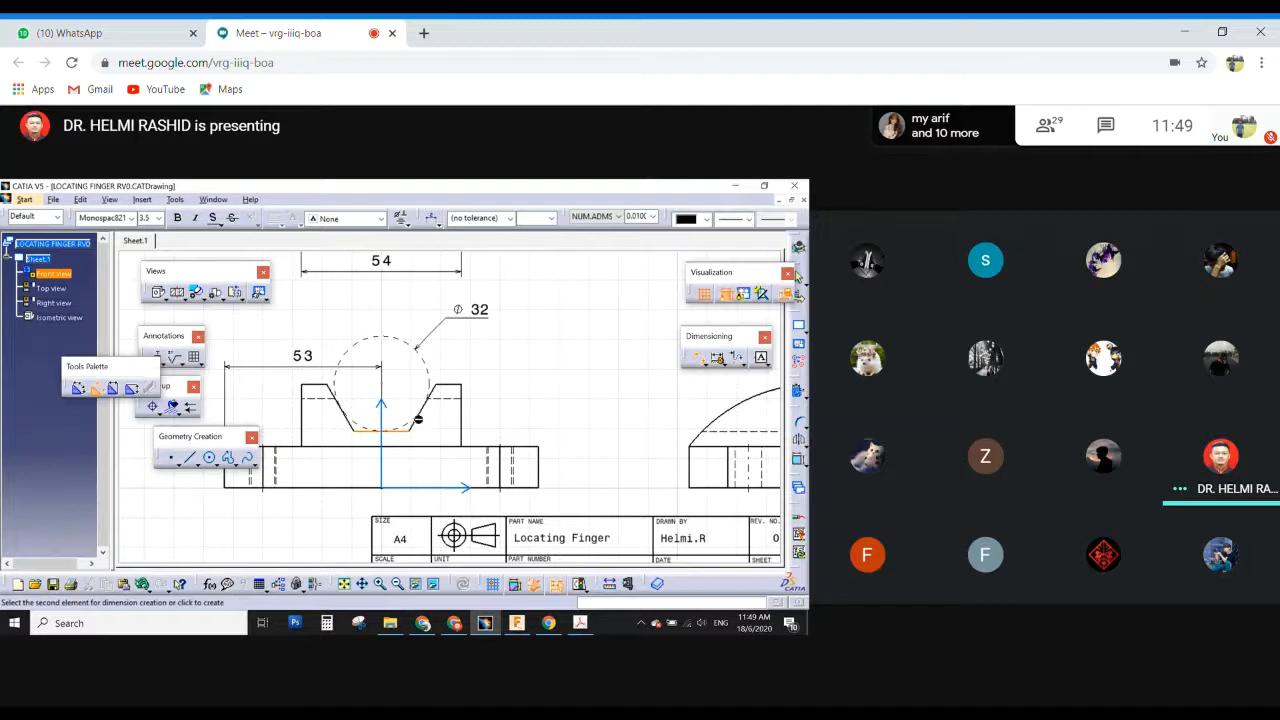
{"action": "left_click", "coordinate": [415, 424]}
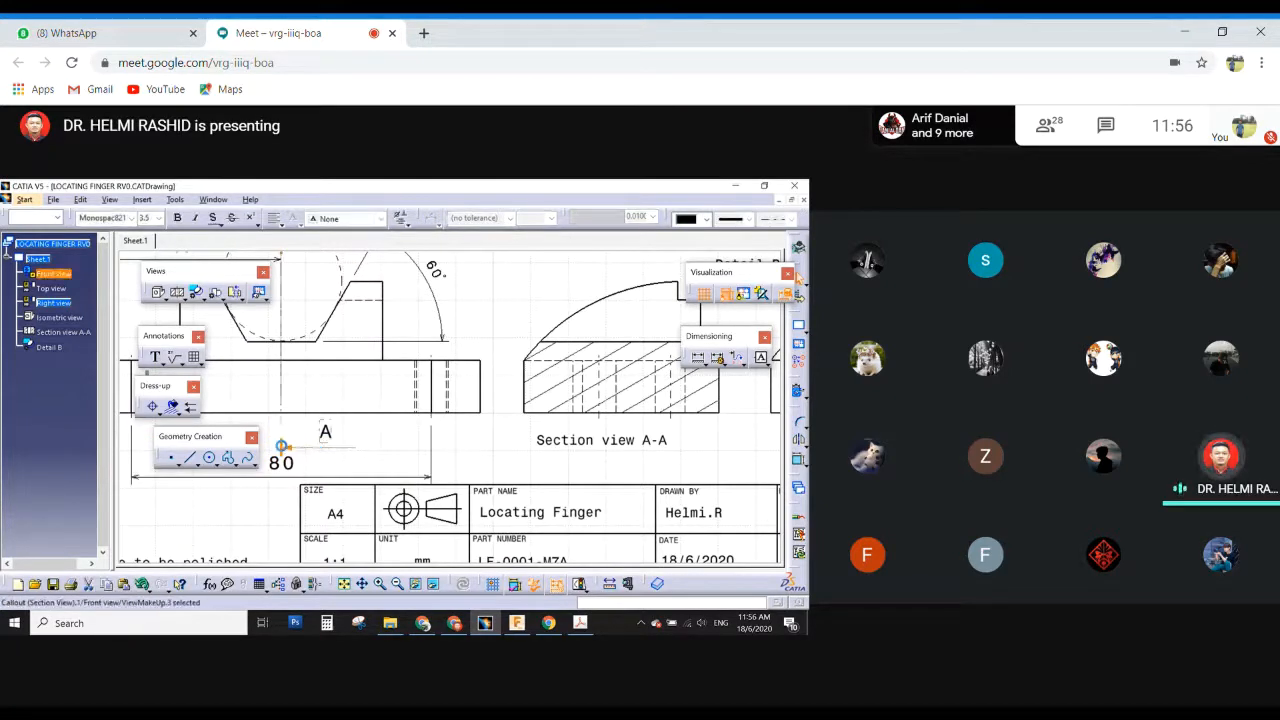
Move the 80 mm dimension below the front view farther down, away from the section A arrow.
{"action": "middle_click_drag", "start_coordinate": [401, 446], "coordinate": [471, 337]}
{"action": "left_click", "coordinate": [360, 390]}
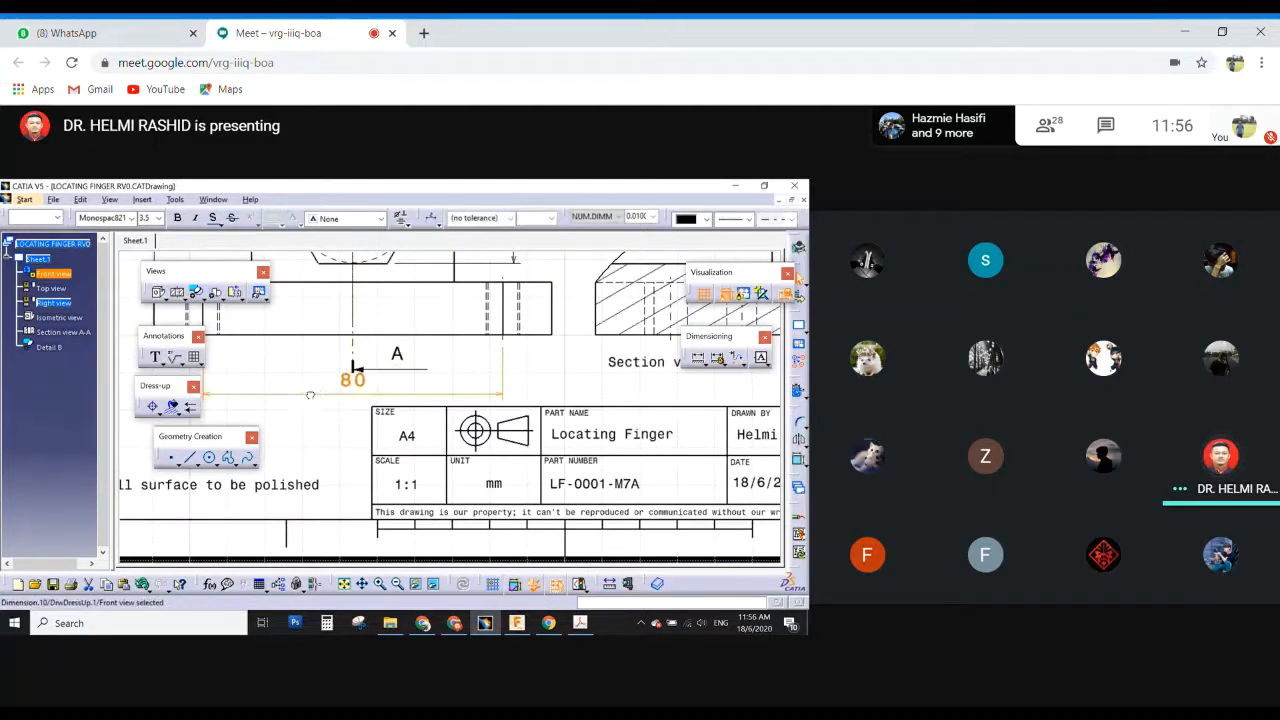
{"action": "left_click_drag", "start_coordinate": [349, 401], "coordinate": [285, 408]}
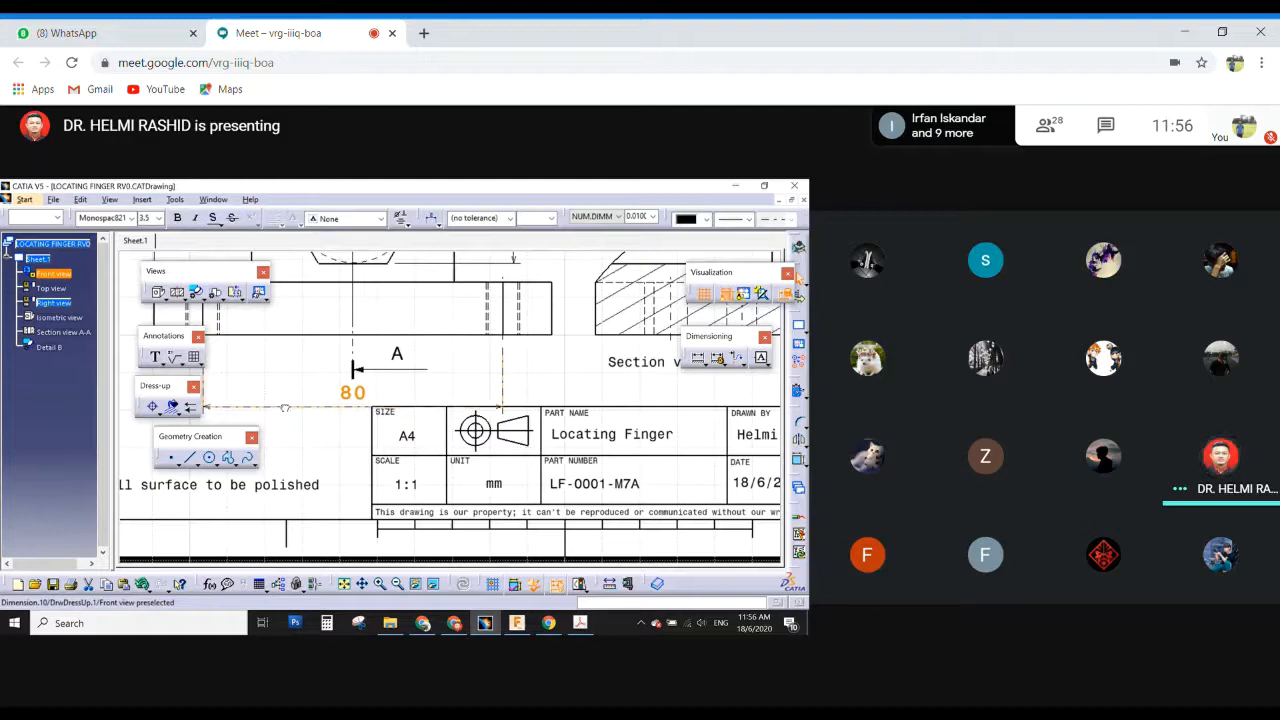
Move the 80 mm value in the front view out past the left extension line, clear of the section A arrow.
{"action": "double_click", "coordinate": [358, 384]}
{"action": "left_click", "coordinate": [476, 437]}
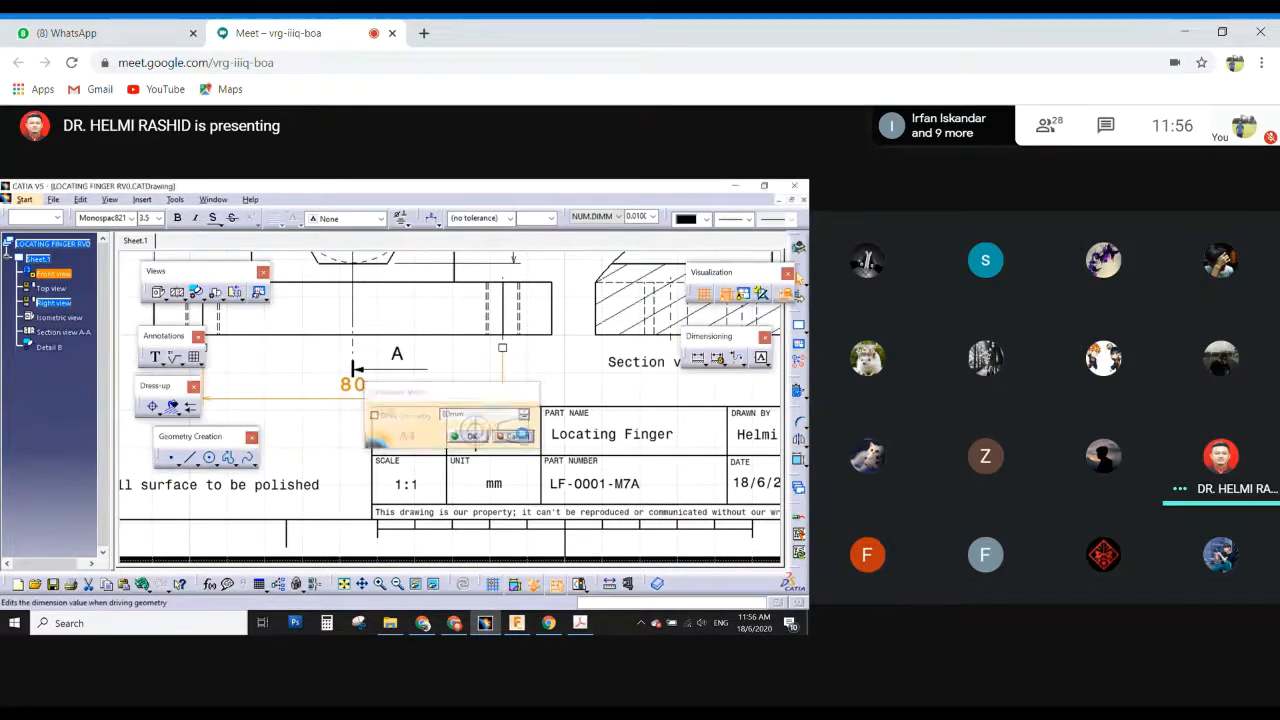
{"action": "scroll", "coordinate": [518, 395], "scroll_direction": "down", "scroll_amount": 1}
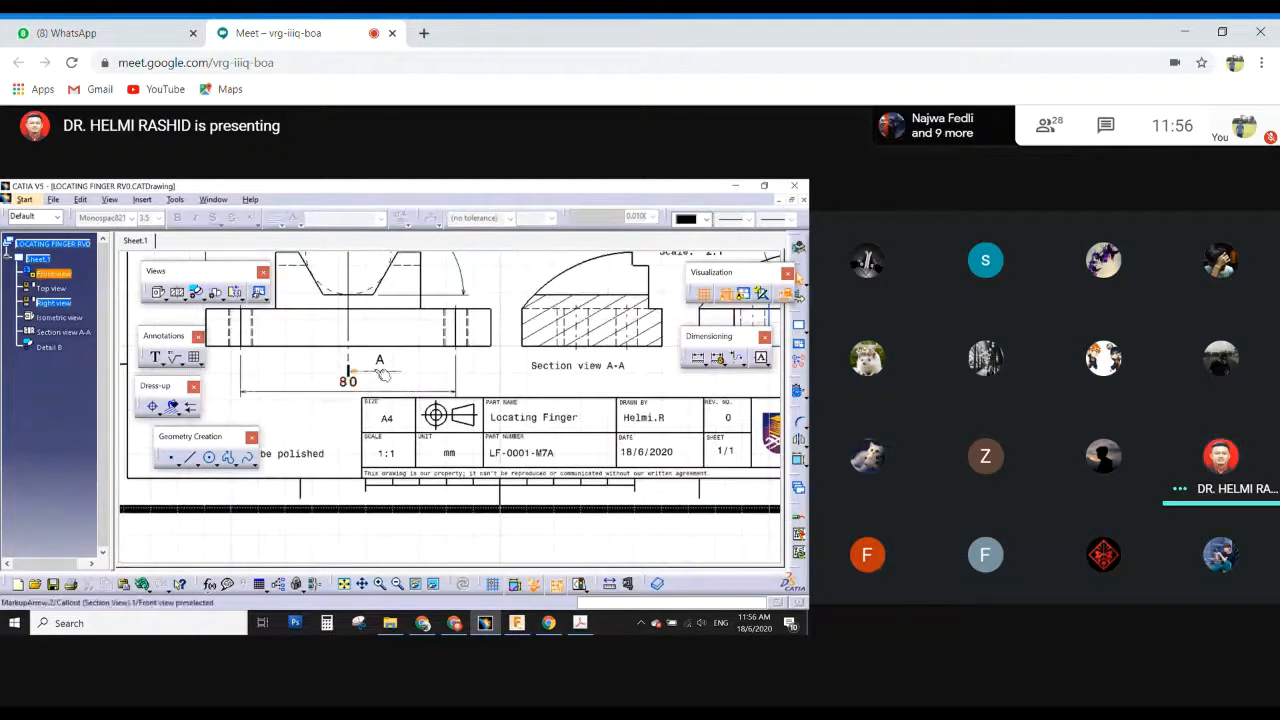
{"action": "left_click", "coordinate": [335, 379]}
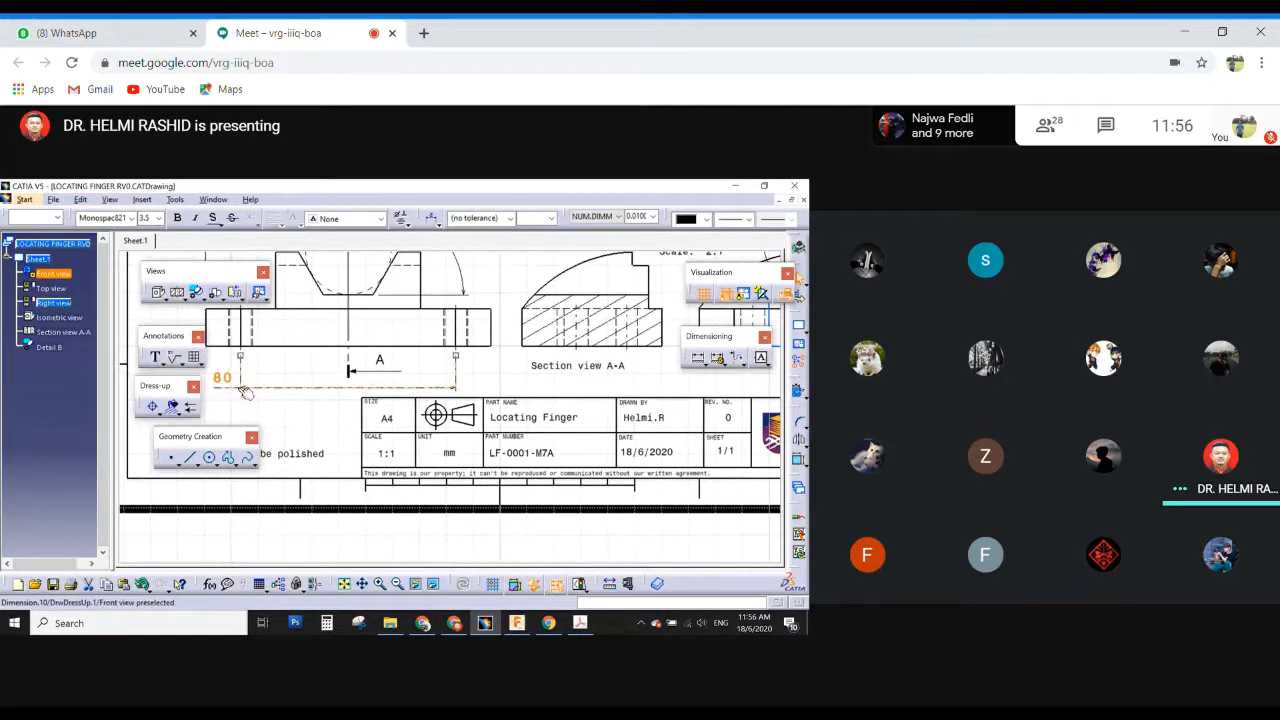
{"action": "left_click_drag", "start_coordinate": [211, 388], "coordinate": [291, 389]}
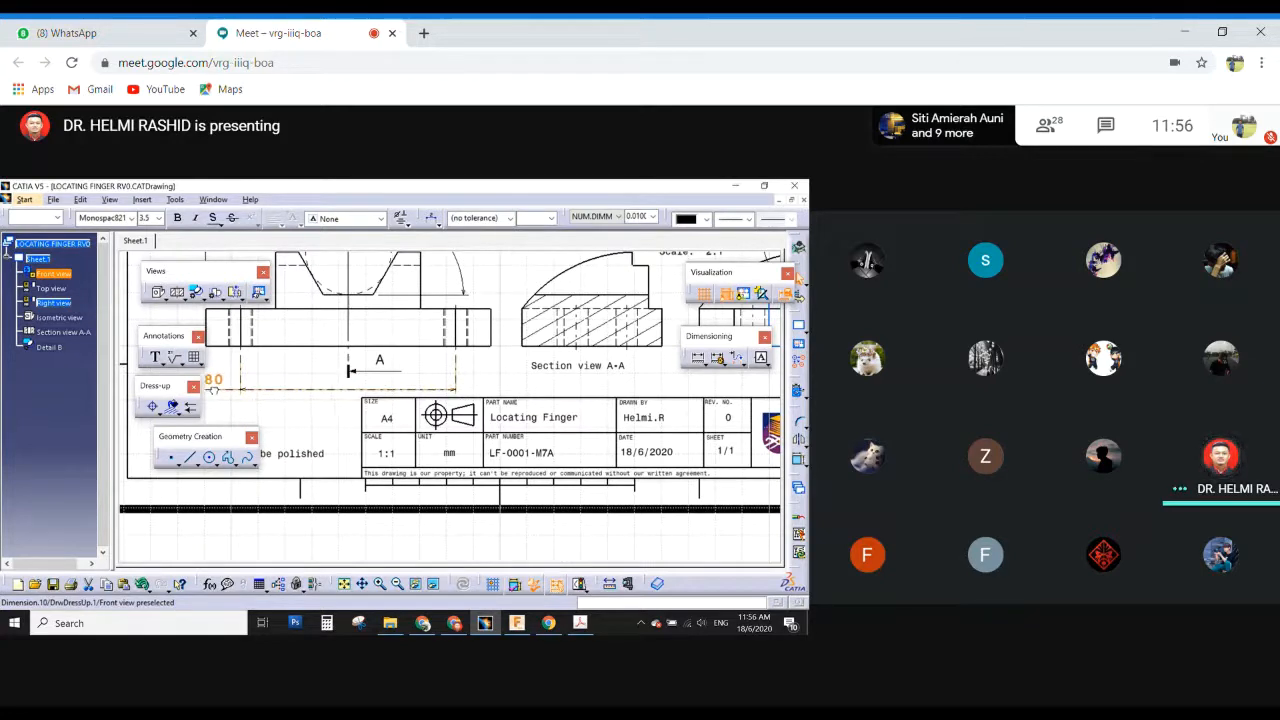
{"action": "left_click_drag", "start_coordinate": [214, 390], "coordinate": [212, 387]}
{"action": "left_click", "coordinate": [521, 366]}
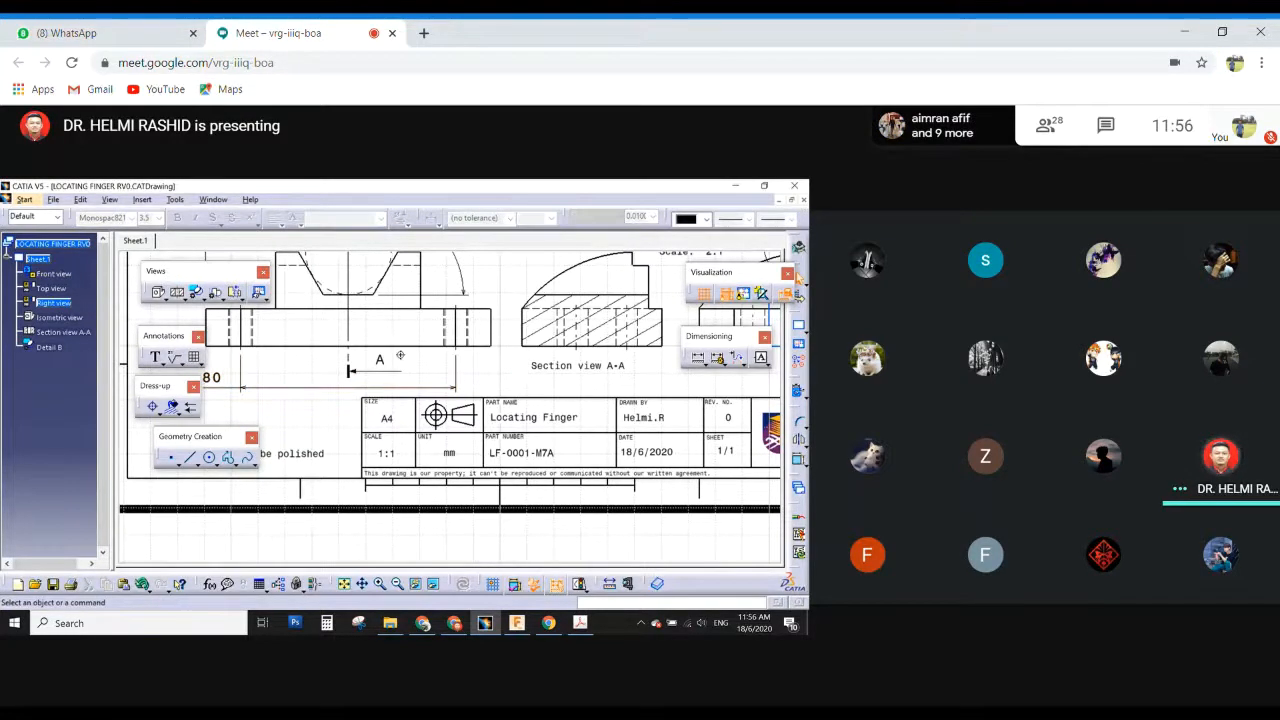
Dimension the horizontal distance between the two lower holes in the top view, placing its value outside the right extension line.
{"action": "mouse_move", "coordinate": [400, 354]}
{"action": "middle_mouse_down"}
{"action": "mouse_move", "coordinate": [424, 412]}
{"action": "mouse_move", "coordinate": [346, 451]}
{"action": "mouse_move", "coordinate": [314, 508]}
{"action": "middle_mouse_up"}
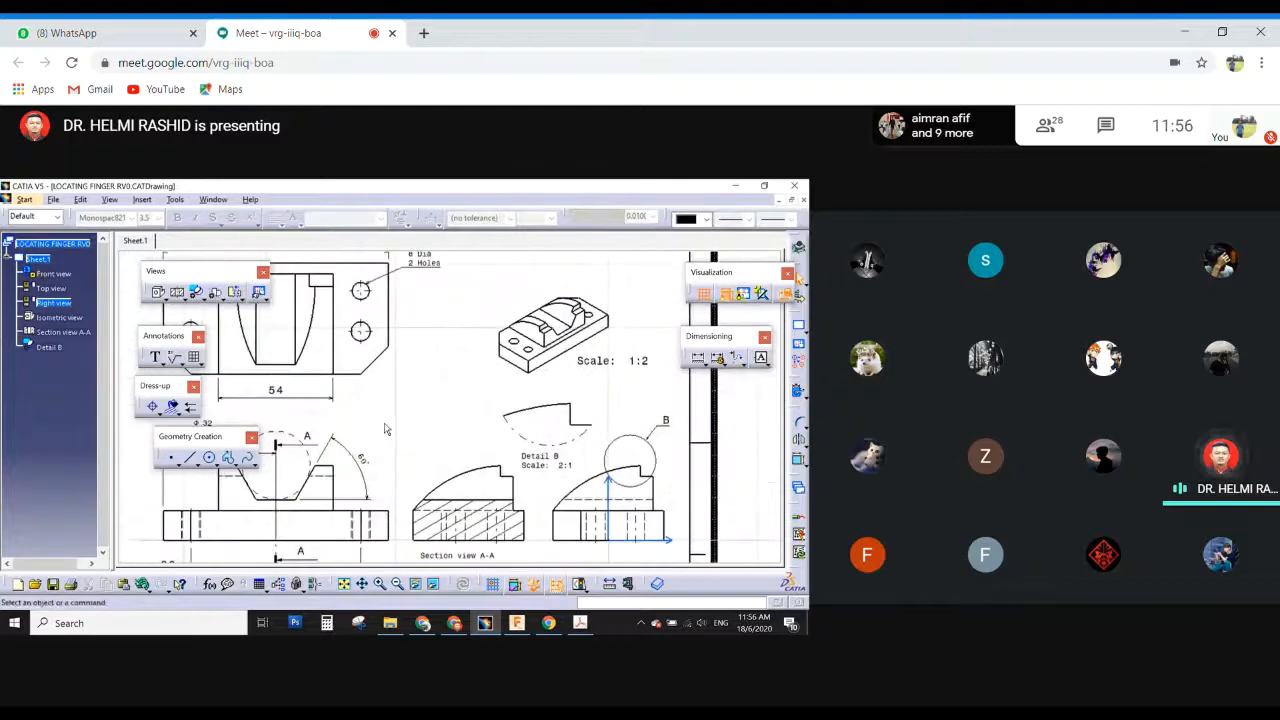
{"action": "mouse_move", "coordinate": [384, 425]}
{"action": "middle_mouse_down"}
{"action": "mouse_move", "coordinate": [371, 491]}
{"action": "mouse_move", "coordinate": [404, 413]}
{"action": "mouse_move", "coordinate": [410, 341]}
{"action": "mouse_move", "coordinate": [406, 374]}
{"action": "mouse_move", "coordinate": [460, 343]}
{"action": "mouse_move", "coordinate": [500, 443]}
{"action": "mouse_move", "coordinate": [488, 406]}
{"action": "mouse_move", "coordinate": [514, 371]}
{"action": "mouse_move", "coordinate": [534, 368]}
{"action": "middle_mouse_up"}
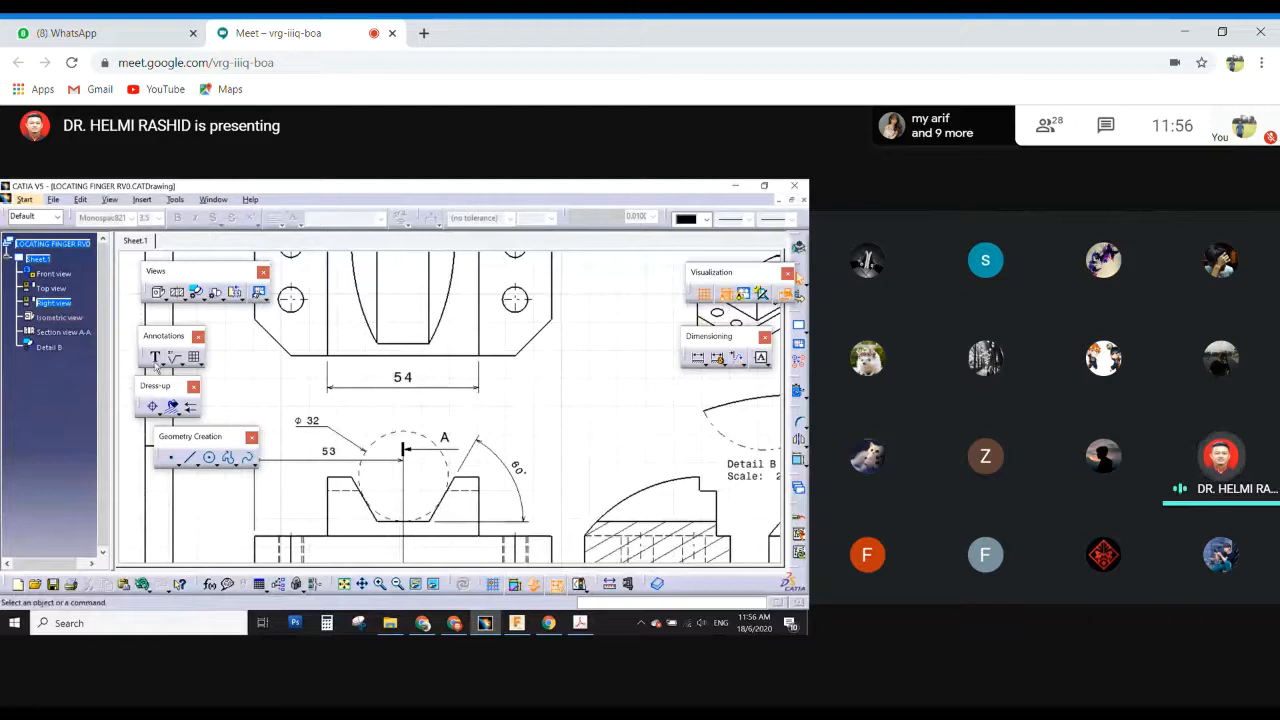
{"action": "left_click", "coordinate": [698, 357]}
{"action": "middle_click_drag", "start_coordinate": [546, 378], "coordinate": [595, 420]}
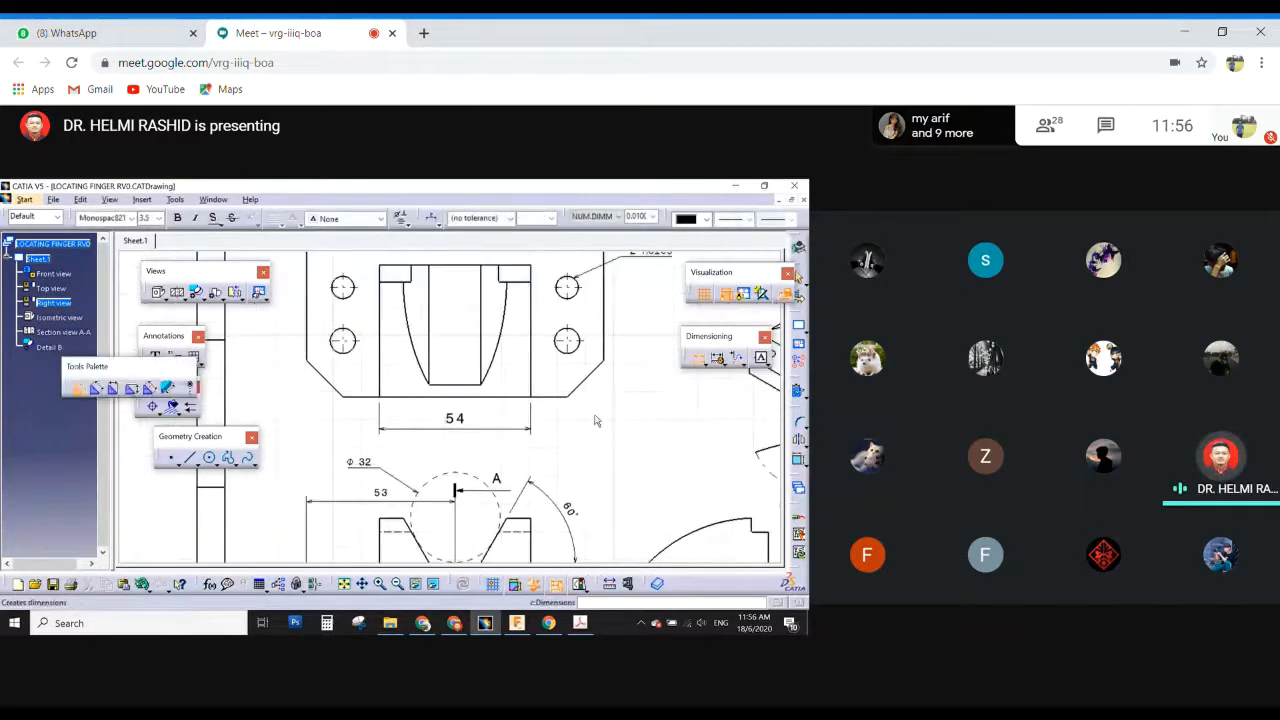
{"action": "left_click", "coordinate": [346, 344]}
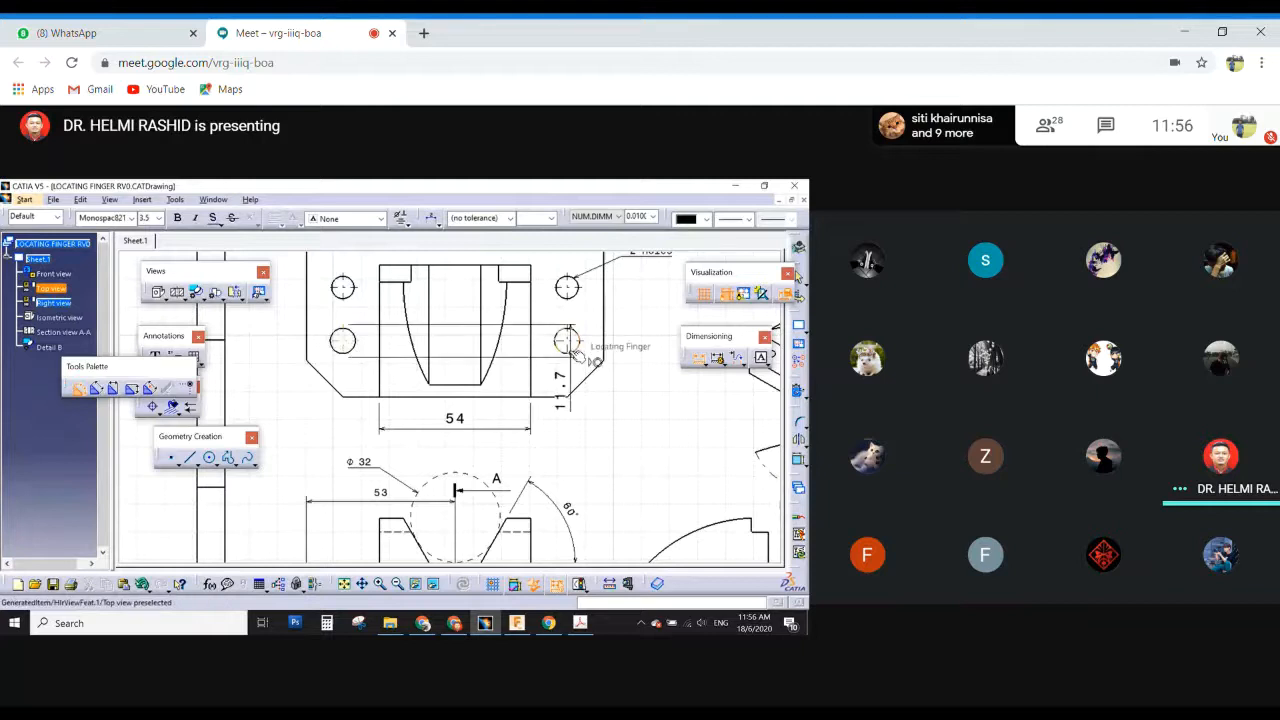
{"action": "left_click", "coordinate": [567, 346]}
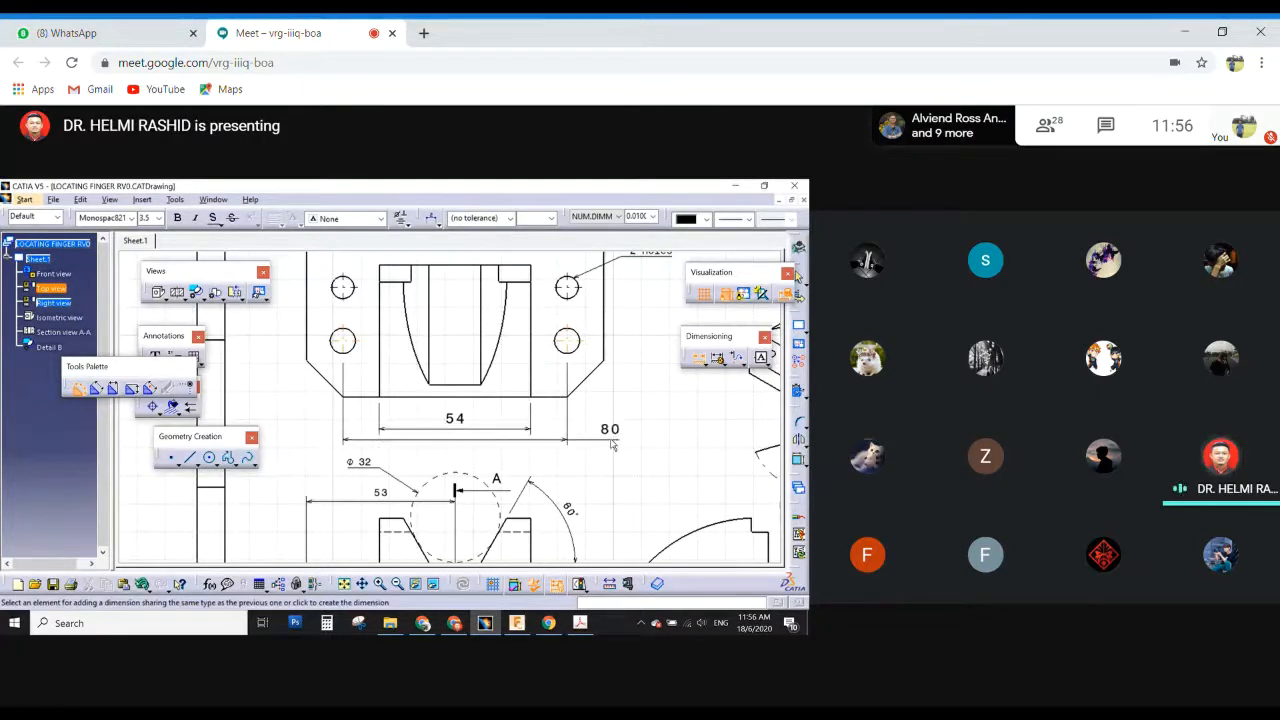
{"action": "left_click", "coordinate": [610, 436]}
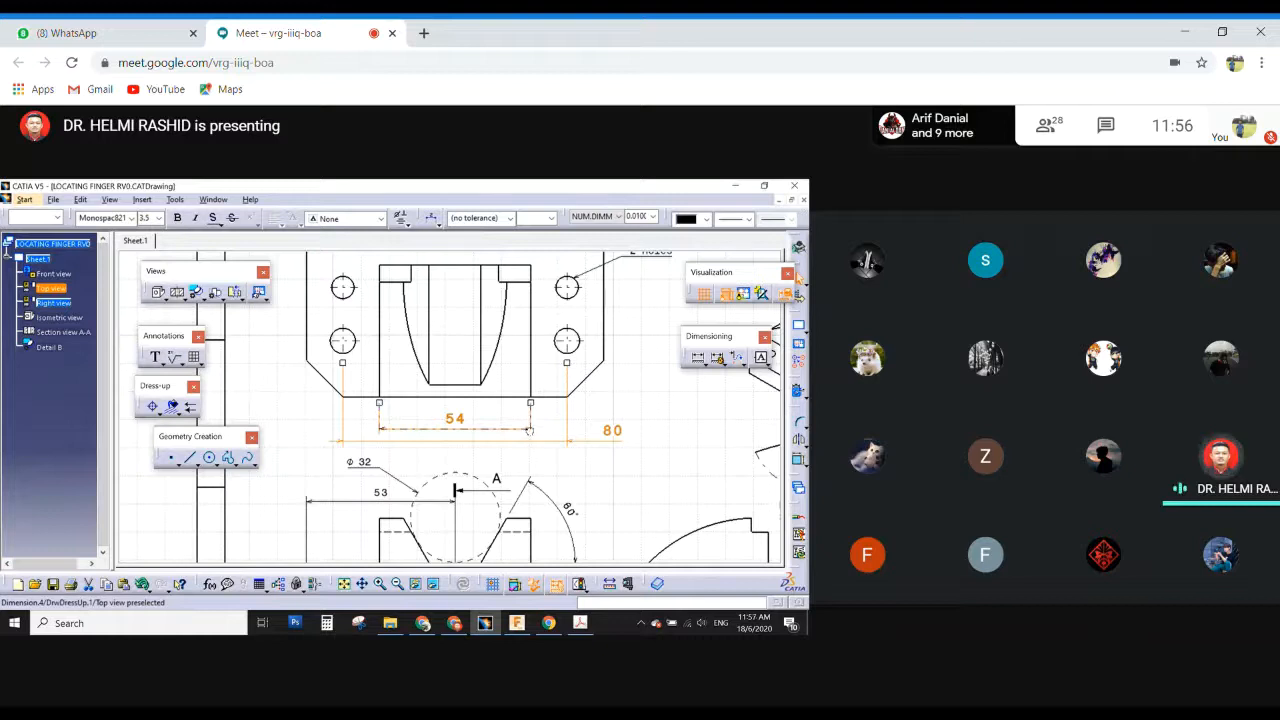
Try lining up the 80 mm dimension with the 54 mm dimension at a 10 mm offset, and bring it back up.
{"action": "mouse_move", "coordinate": [530, 430]}
{"action": "left_mouse_down"}
{"action": "mouse_move", "coordinate": [530, 441]}
{"action": "mouse_move", "coordinate": [530, 429]}
{"action": "left_mouse_up"}
{"action": "left_click", "coordinate": [602, 418]}
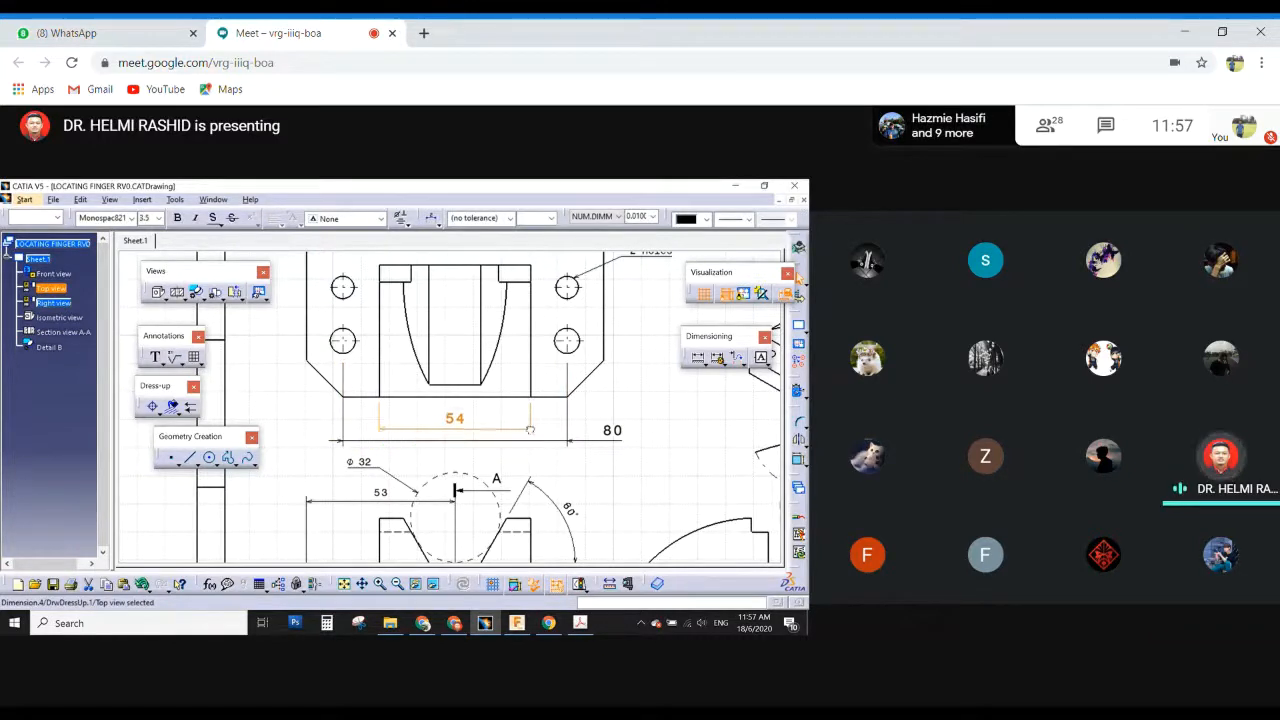
{"action": "left_click", "coordinate": [580, 441]}
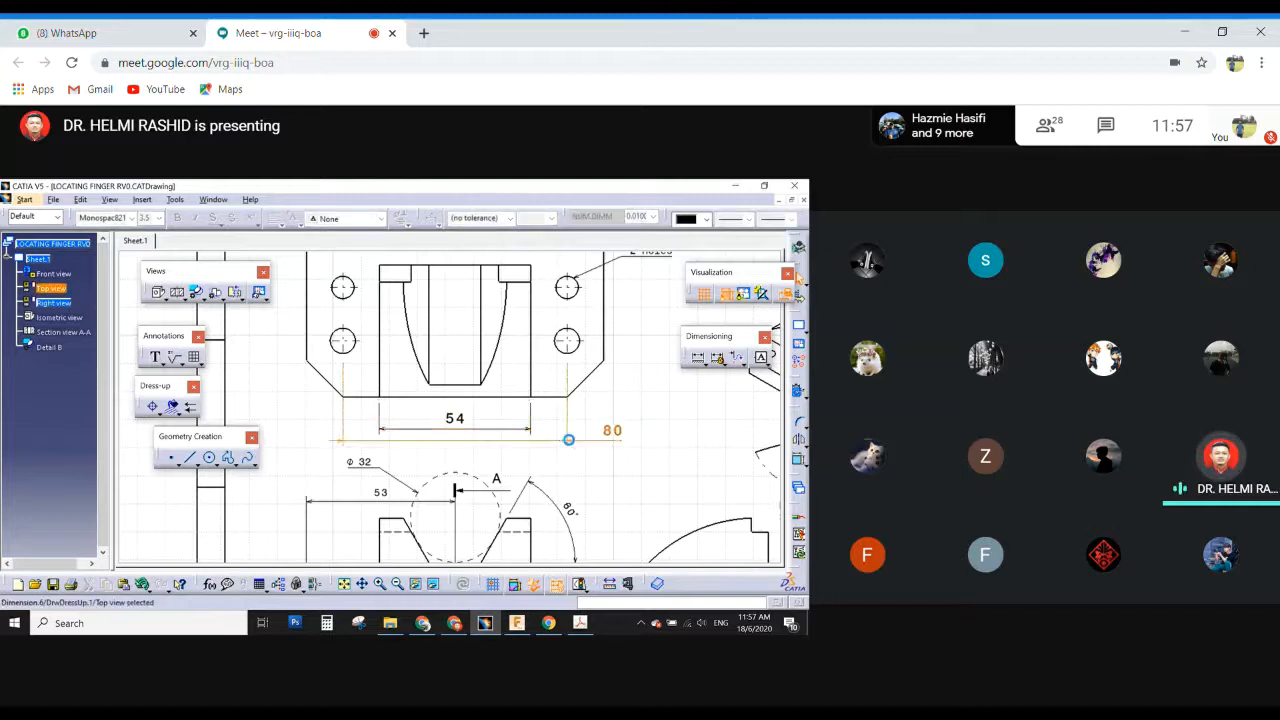
{"action": "right_click", "coordinate": [475, 434]}
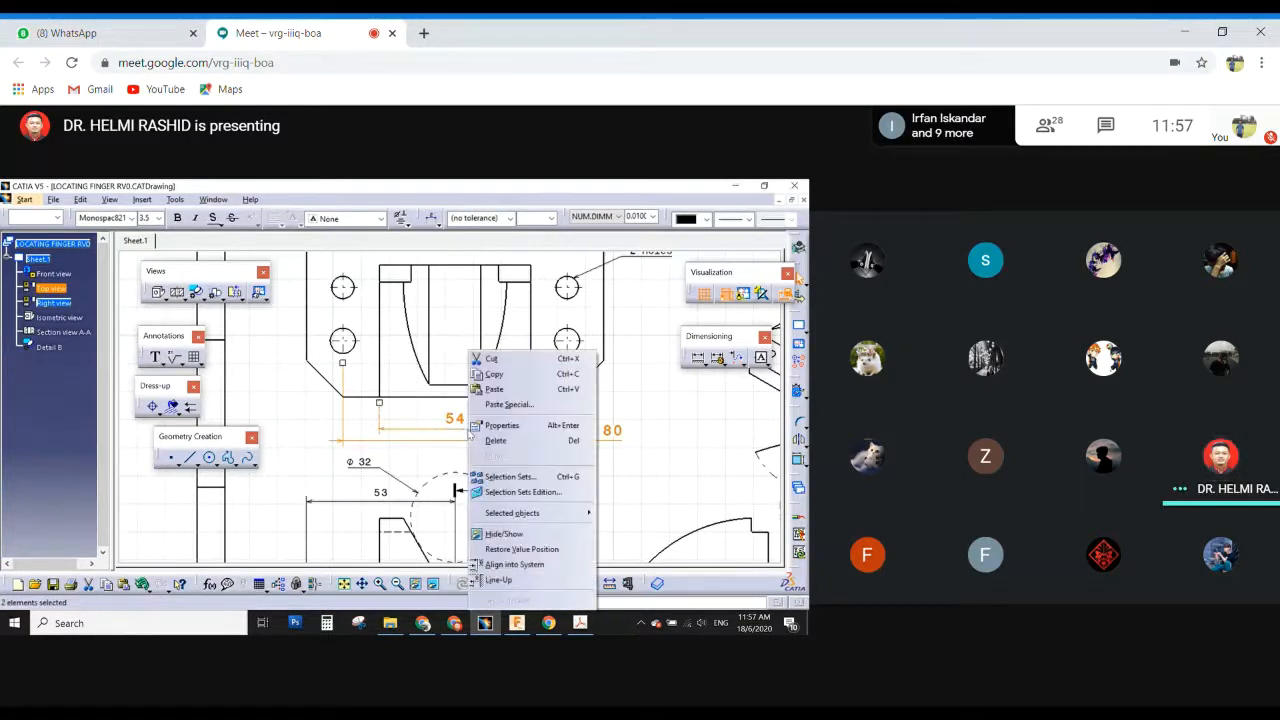
{"action": "left_click", "coordinate": [505, 581]}
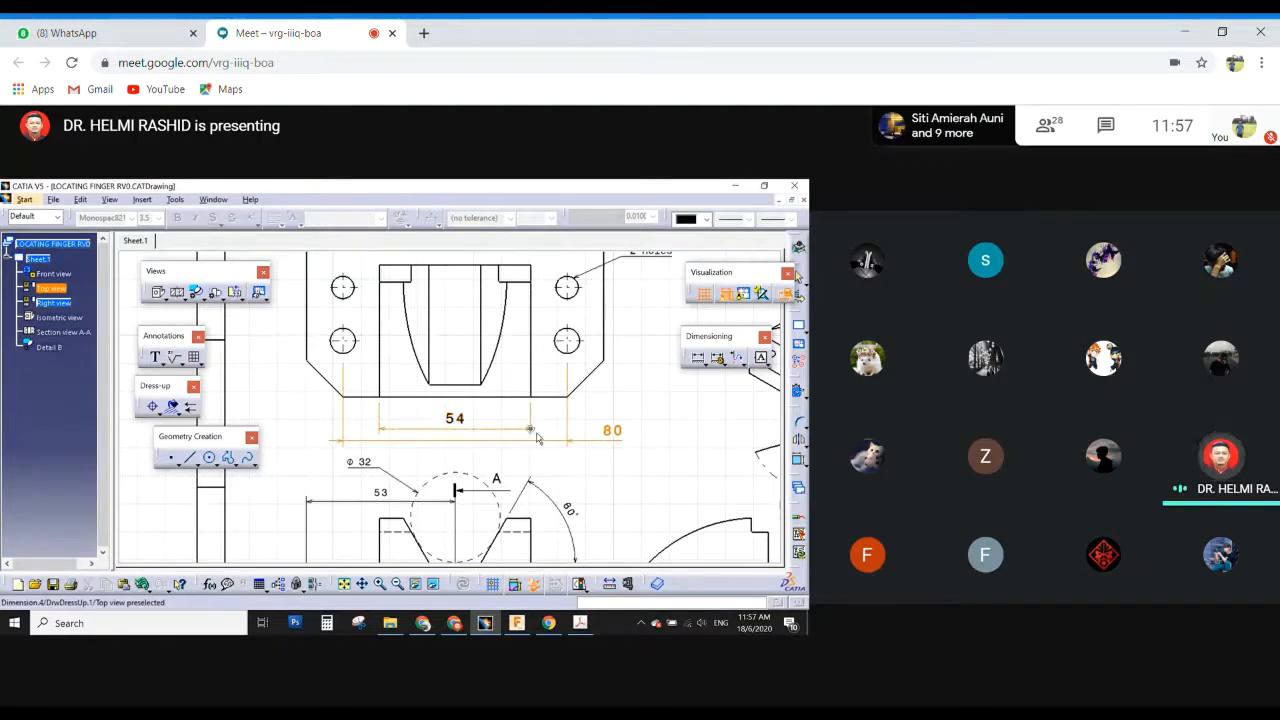
{"action": "left_click", "coordinate": [528, 428]}
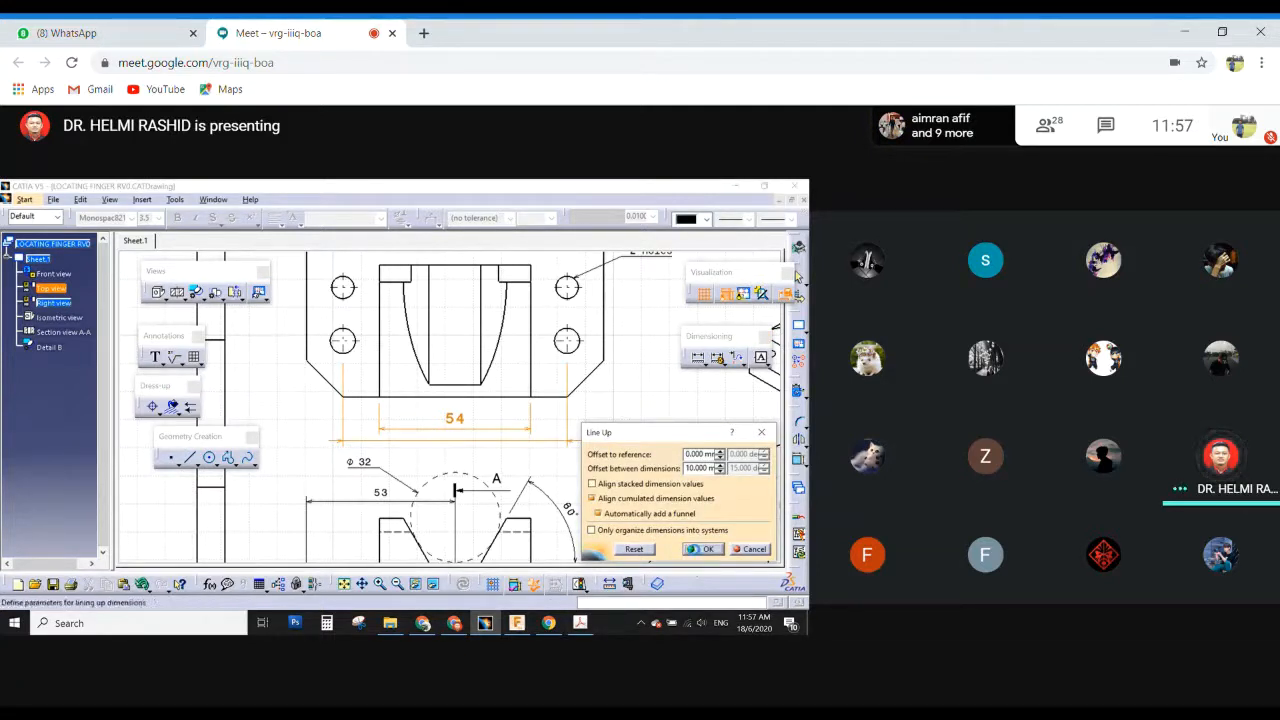
{"action": "left_click", "coordinate": [703, 549]}
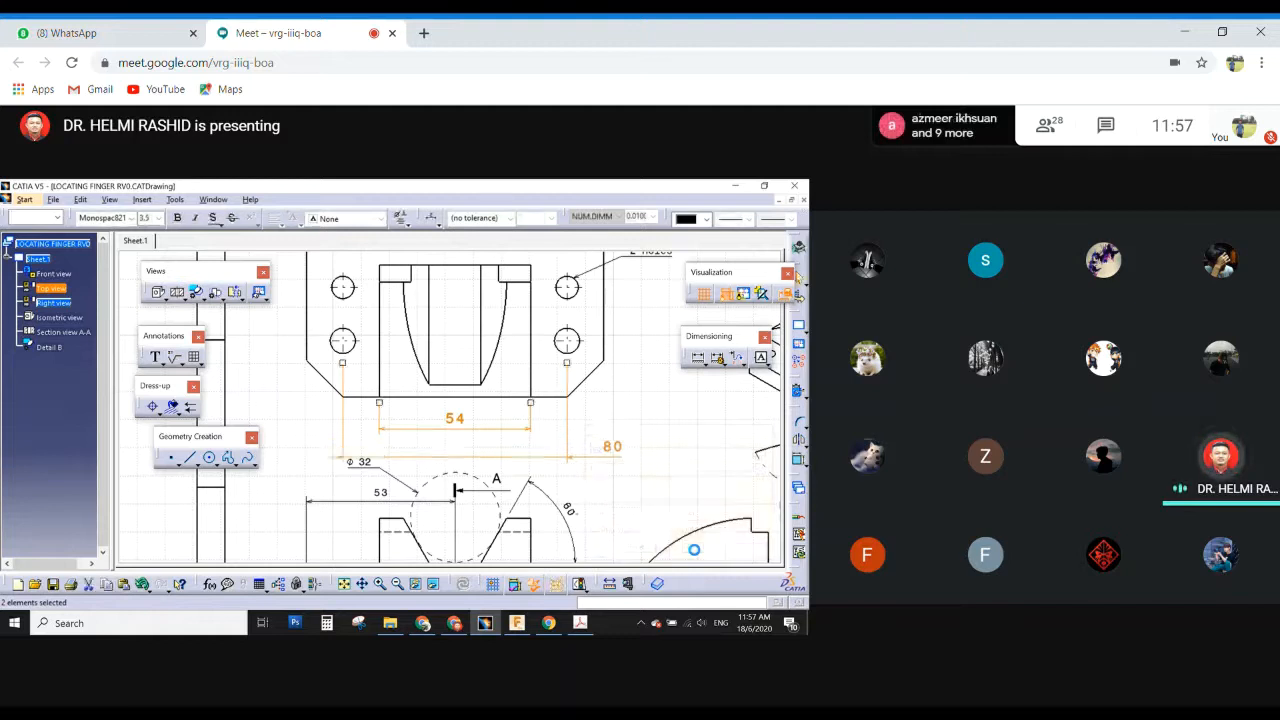
{"action": "left_click", "coordinate": [589, 497]}
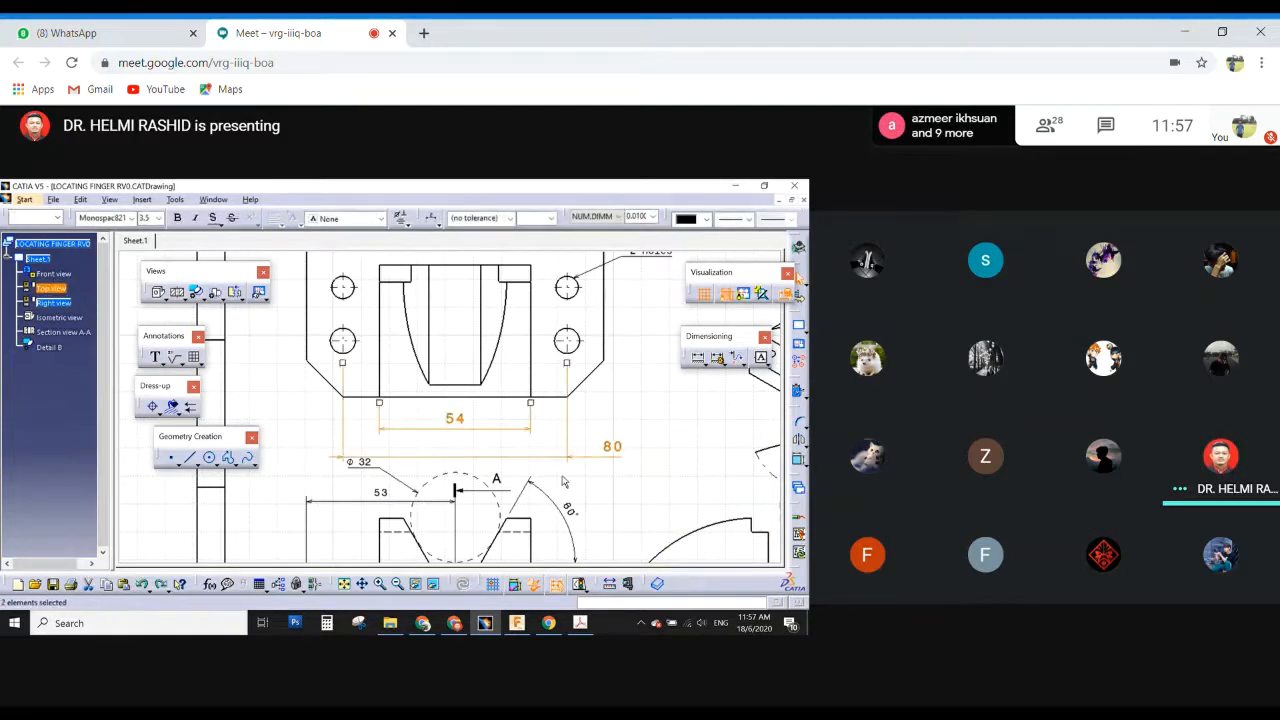
{"action": "left_click_drag", "start_coordinate": [560, 460], "coordinate": [558, 441]}
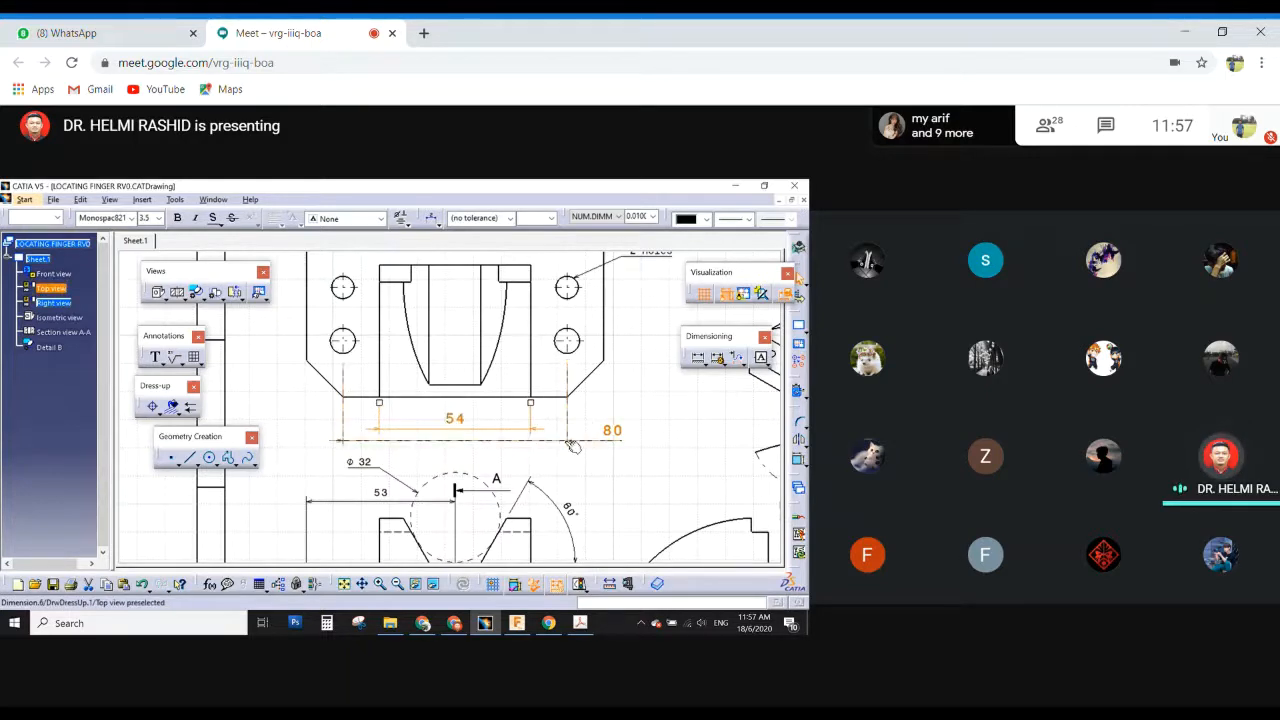
Line up the 80 mm dimension with the 54 mm dimension on one common line below the top view.
{"action": "right_click", "coordinate": [573, 446]}
{"action": "key", "text": "Escape"}
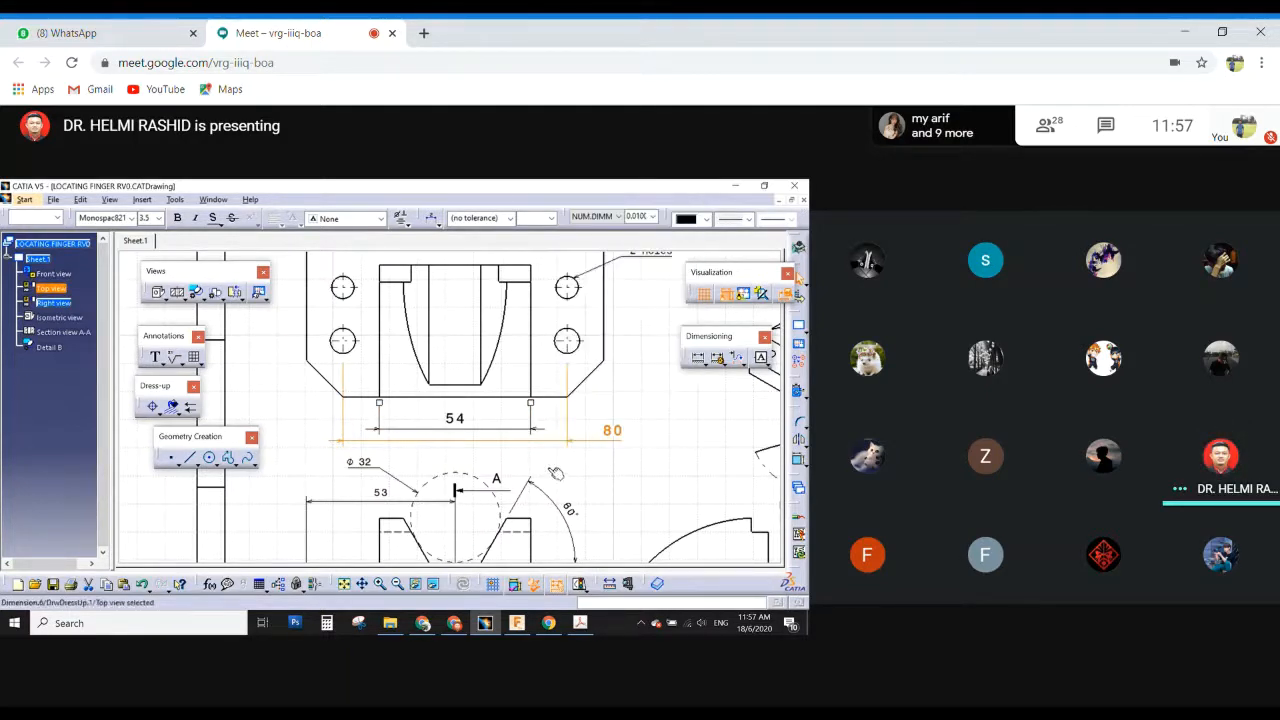
{"action": "left_click", "coordinate": [588, 442]}
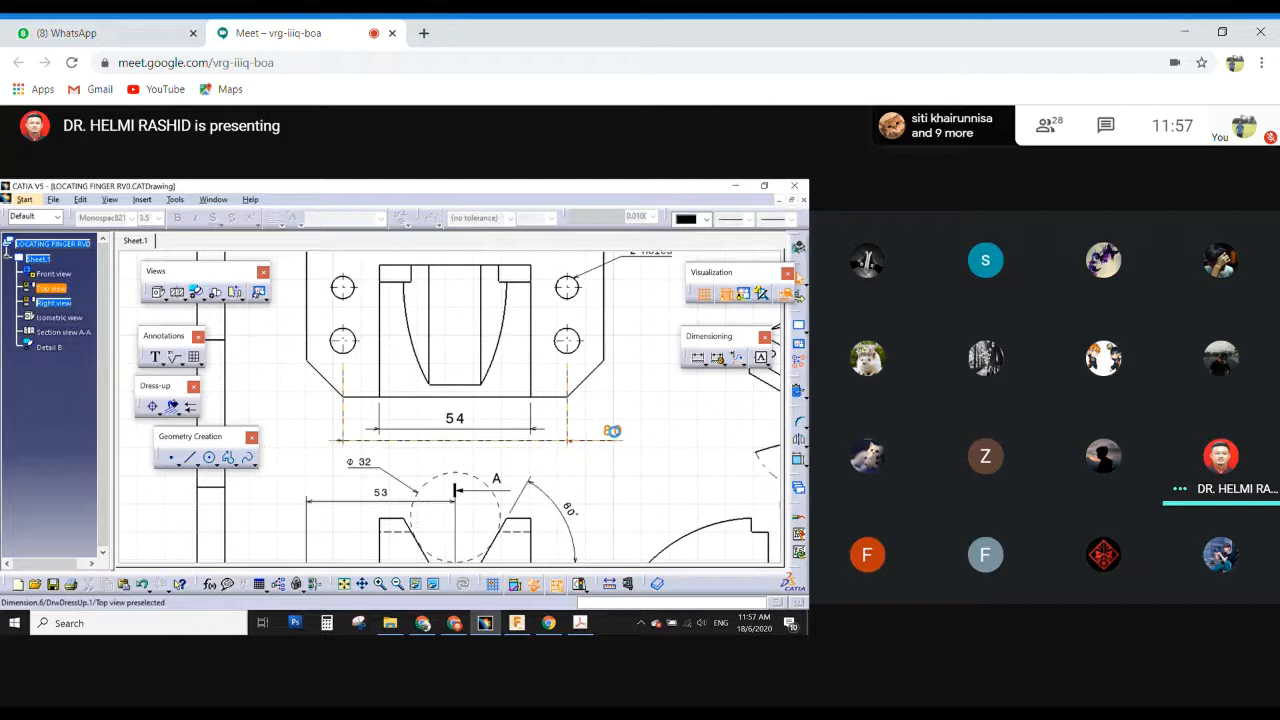
{"action": "left_click", "coordinate": [455, 420], "text": "ctrl"}
{"action": "right_click", "coordinate": [457, 422]}
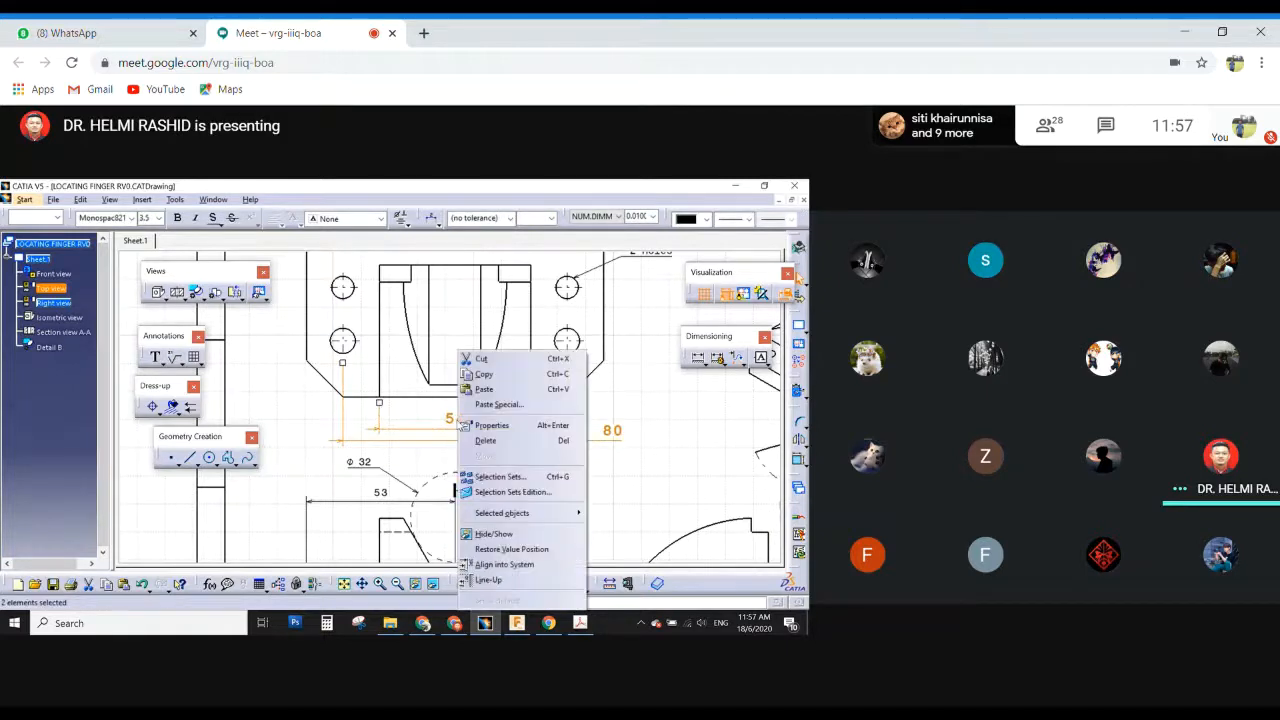
{"action": "left_click", "coordinate": [503, 579]}
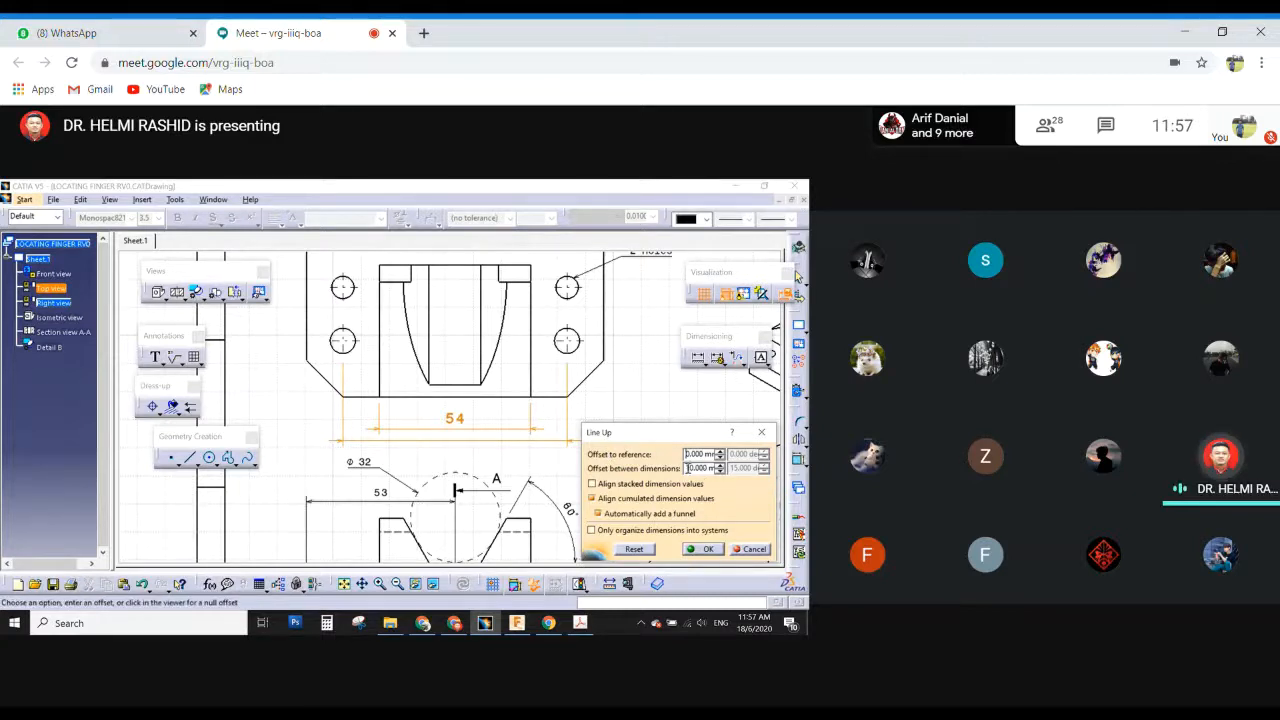
{"action": "left_click", "coordinate": [702, 549]}
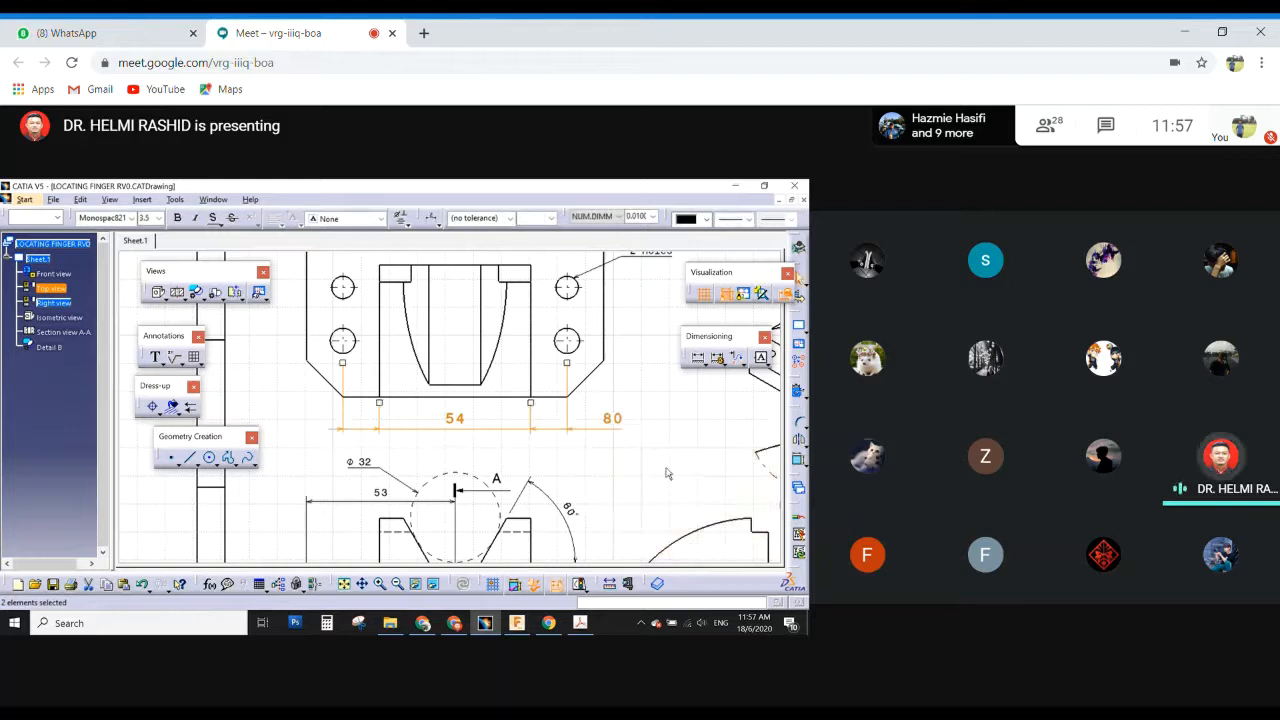
{"action": "left_click", "coordinate": [666, 465]}
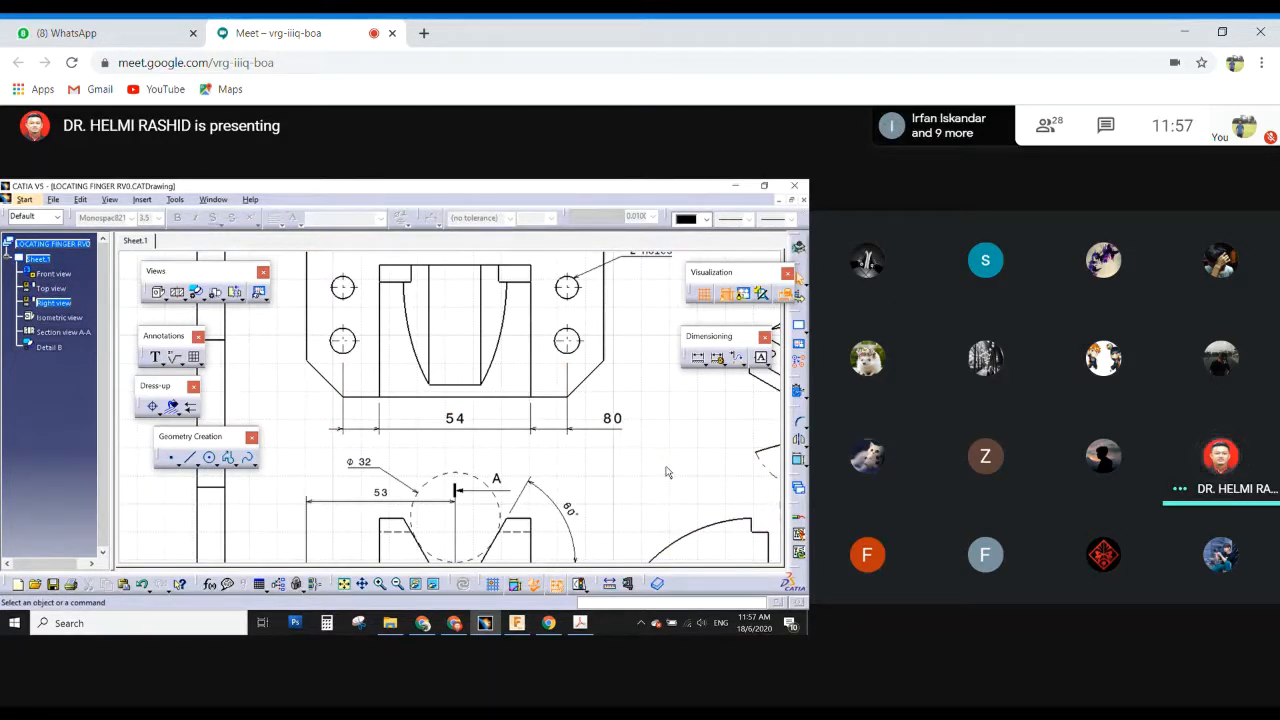
Dimension vertically from the top view's upper edge to the lower end of the upper-right hole's centre line, placed beside the view.
{"action": "middle_click_drag", "start_coordinate": [663, 420], "coordinate": [630, 472]}
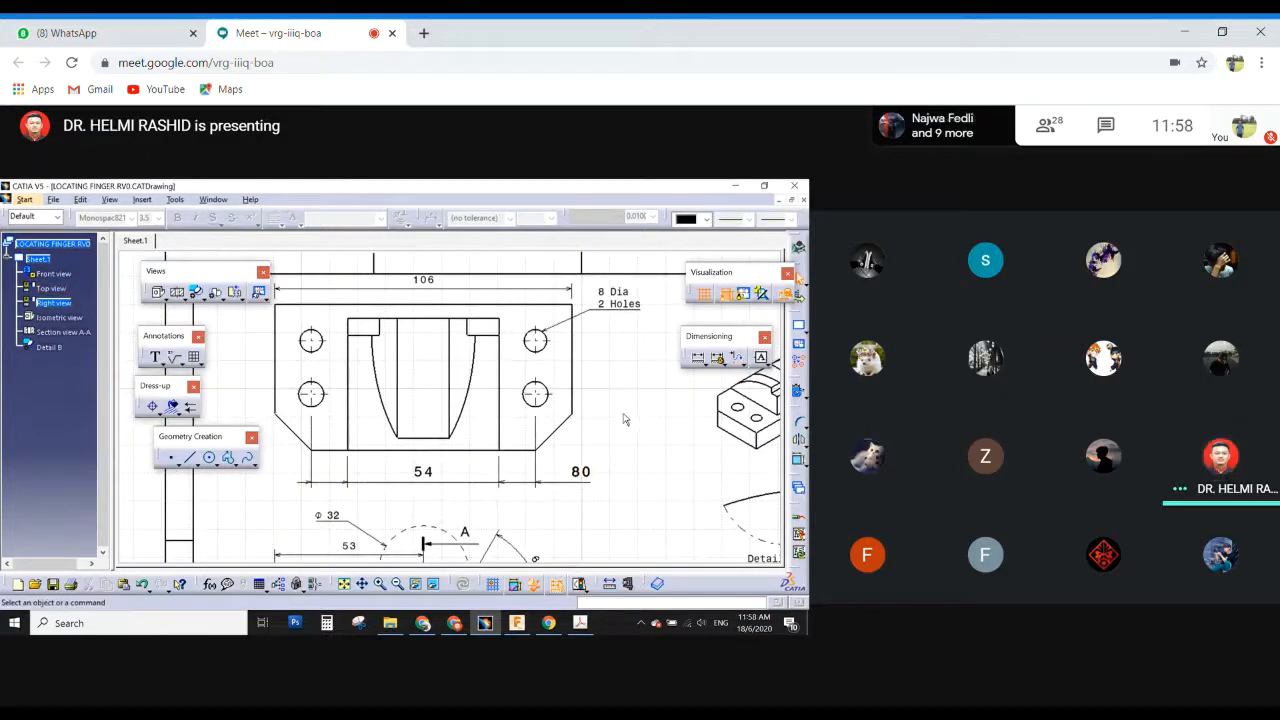
{"action": "middle_click_drag", "start_coordinate": [622, 412], "coordinate": [612, 419]}
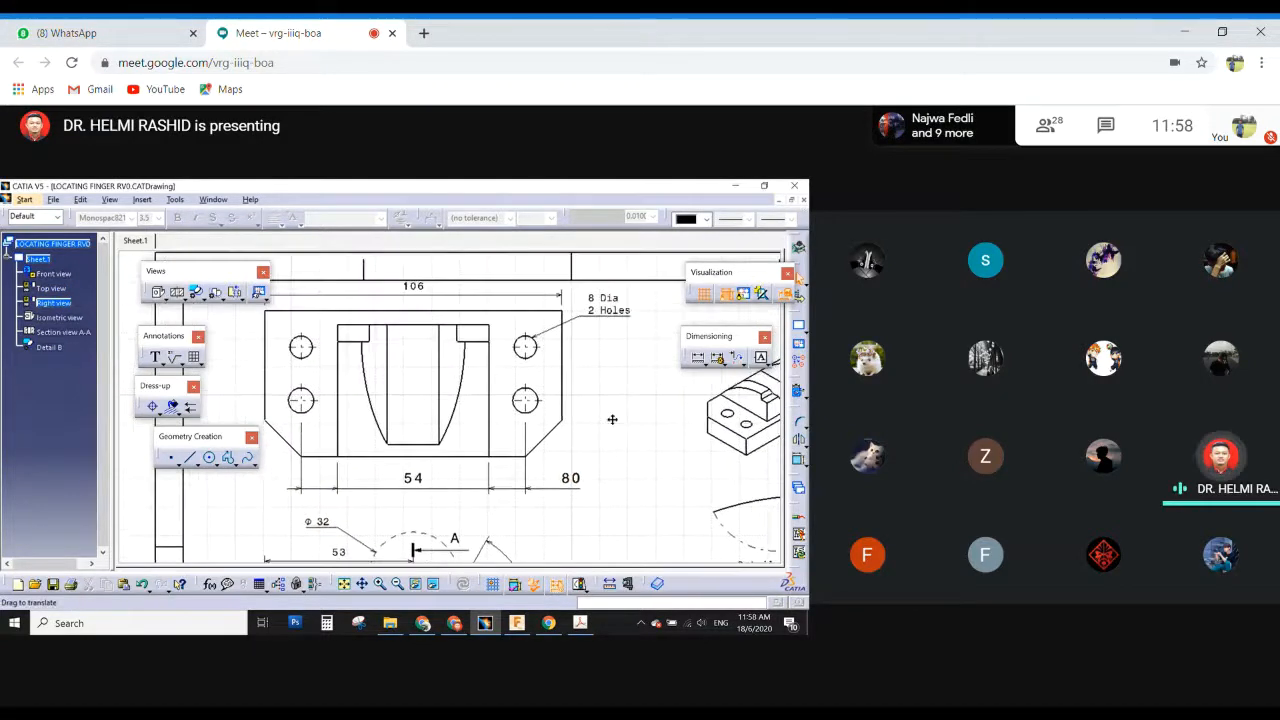
{"action": "left_click", "coordinate": [697, 360]}
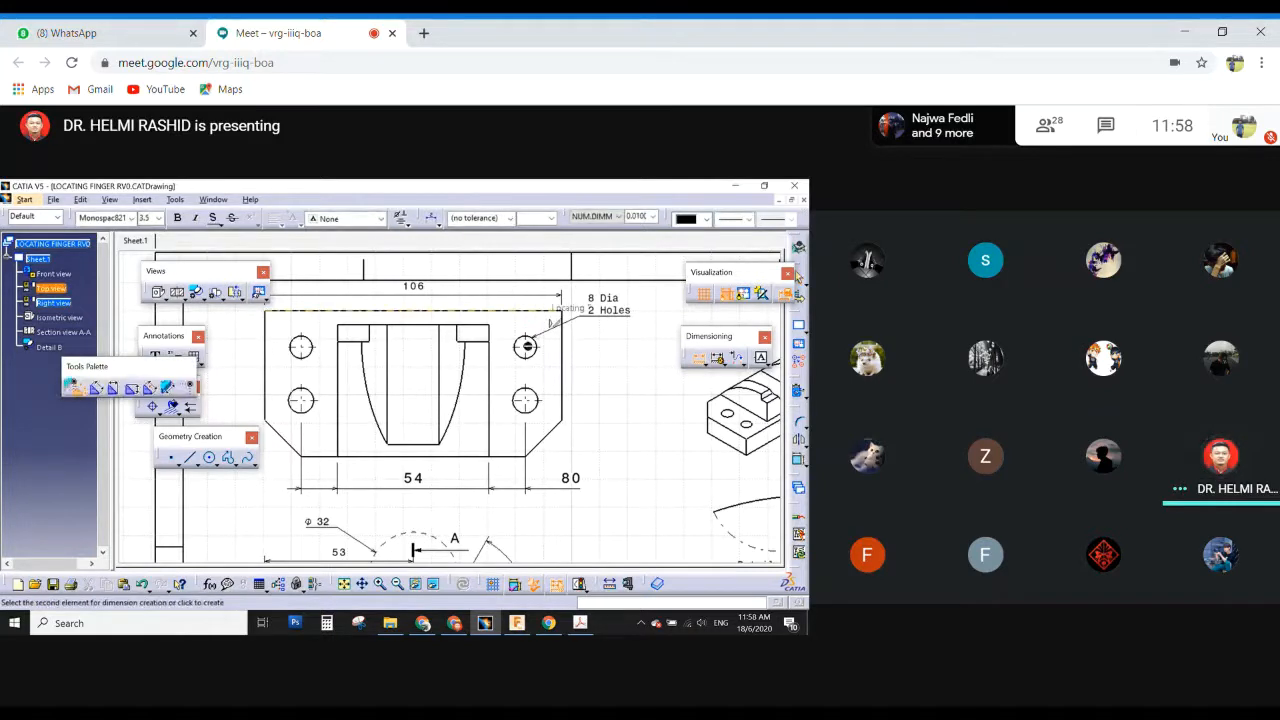
{"action": "left_click", "coordinate": [528, 312]}
{"action": "left_click", "coordinate": [517, 361]}
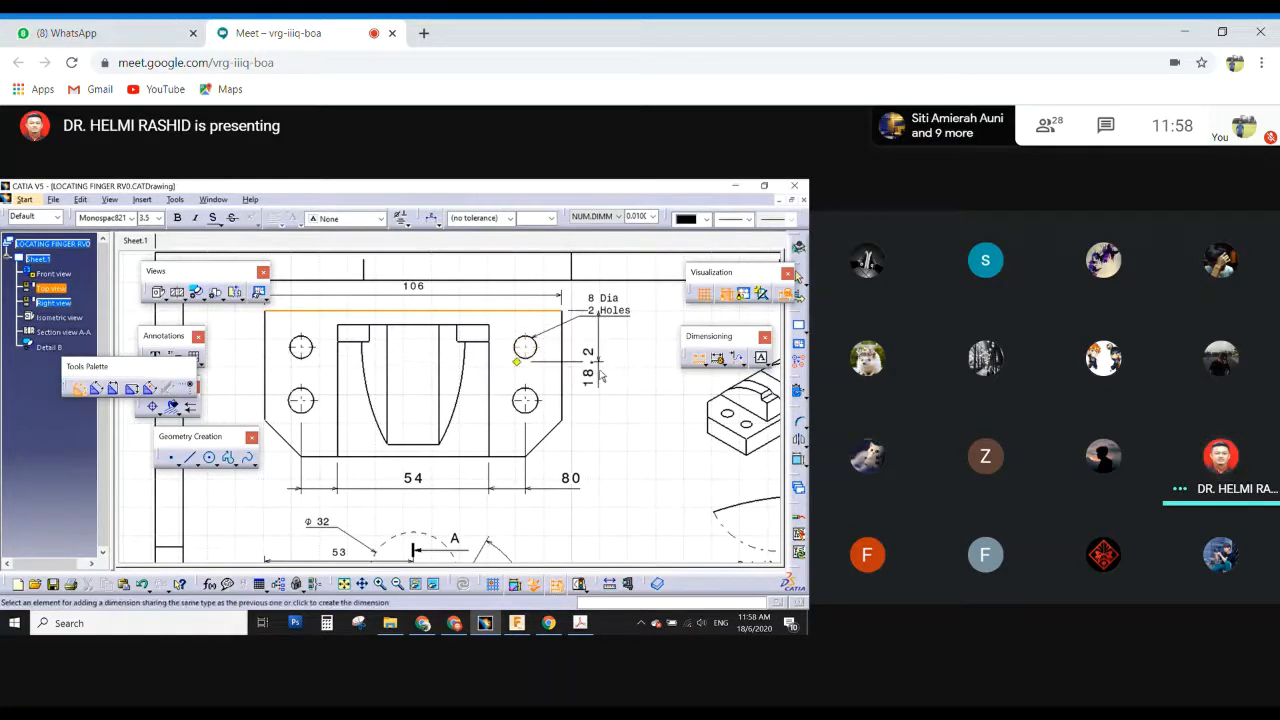
{"action": "left_click", "coordinate": [636, 418]}
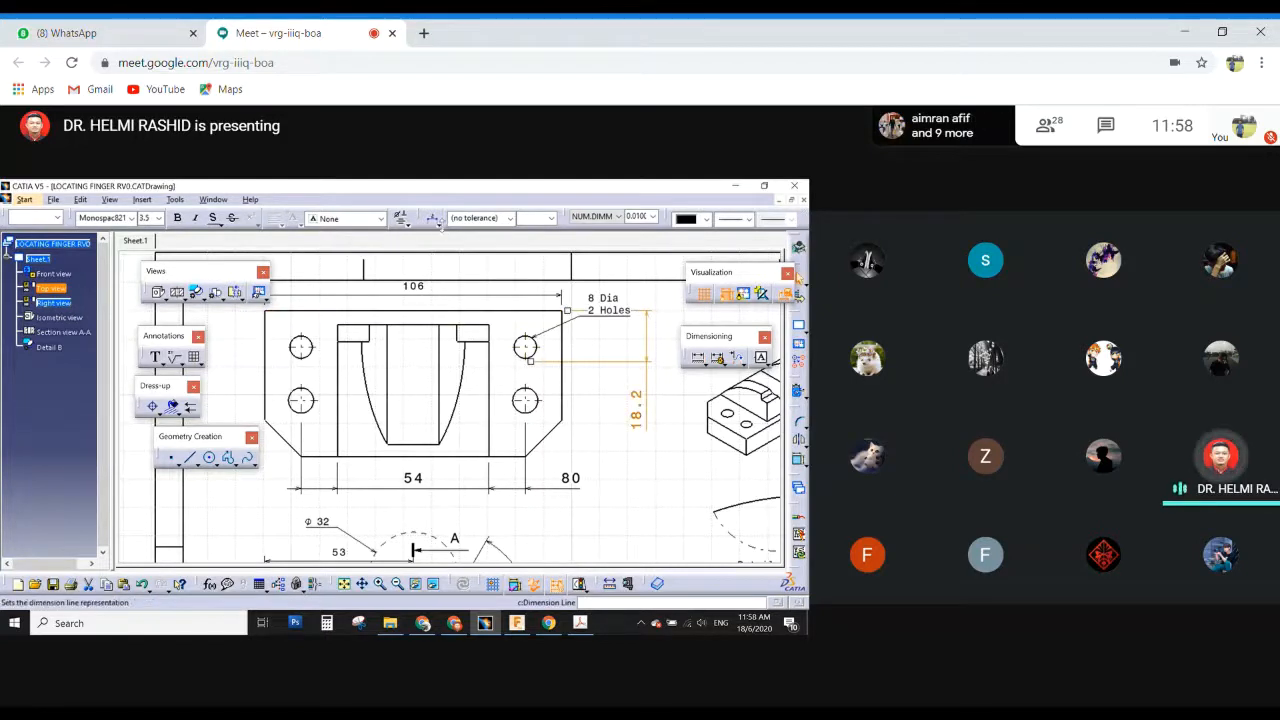
Give the vertical dimension beside the top view a leader-style dimension line and move its horizontal value below the extension lines.
{"action": "left_click", "coordinate": [432, 219]}
{"action": "left_click", "coordinate": [450, 262]}
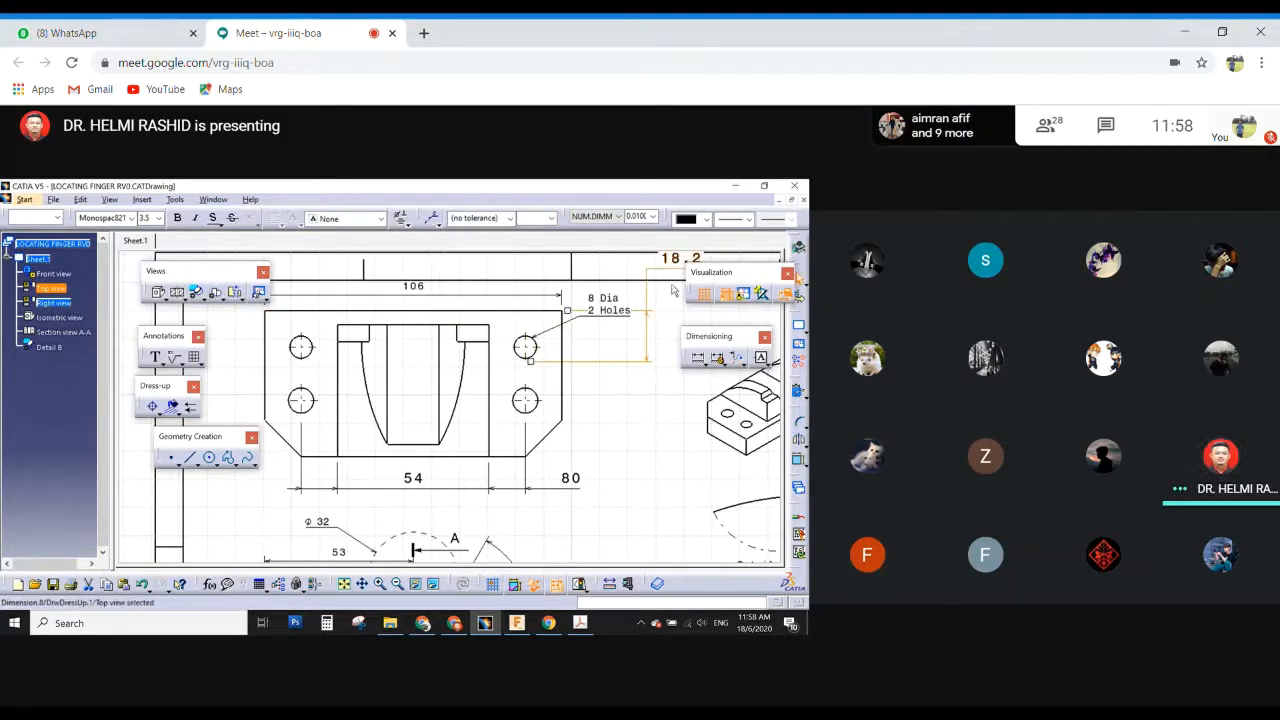
{"action": "left_click_drag", "start_coordinate": [676, 268], "coordinate": [636, 409]}
{"action": "left_click", "coordinate": [634, 443]}
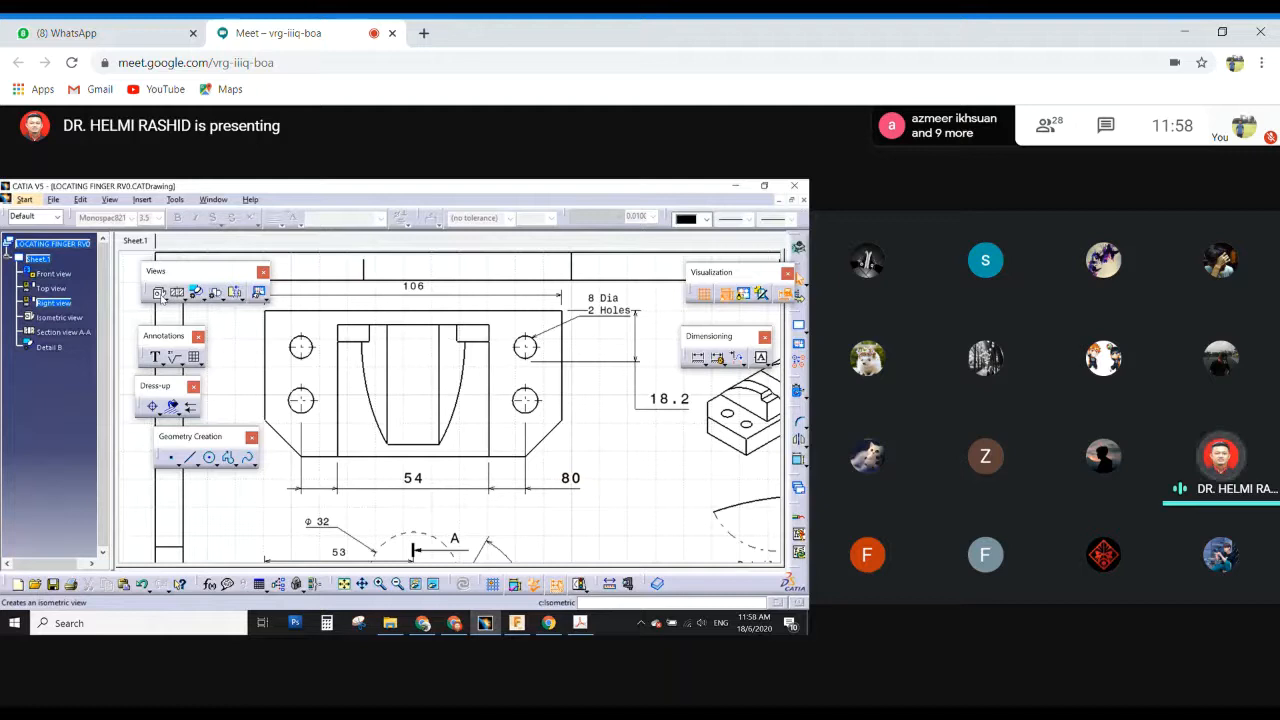
{"action": "left_click", "coordinate": [538, 401]}
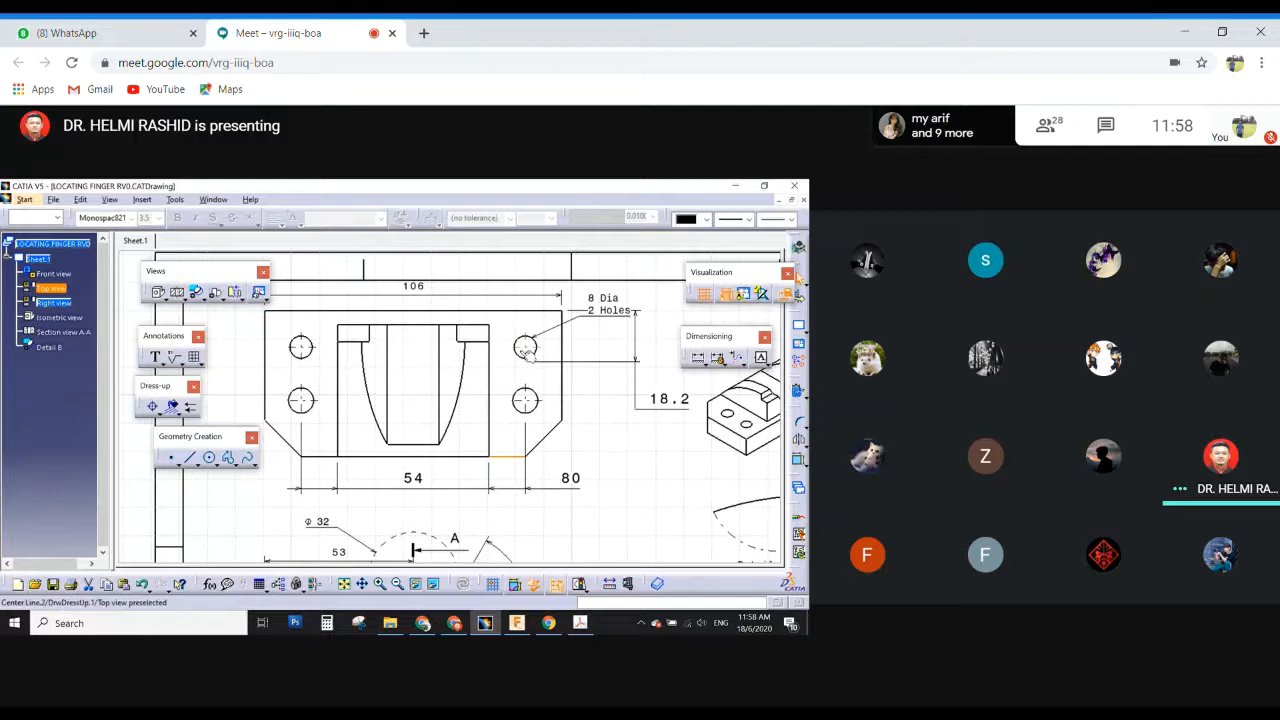
{"action": "left_click", "coordinate": [698, 358]}
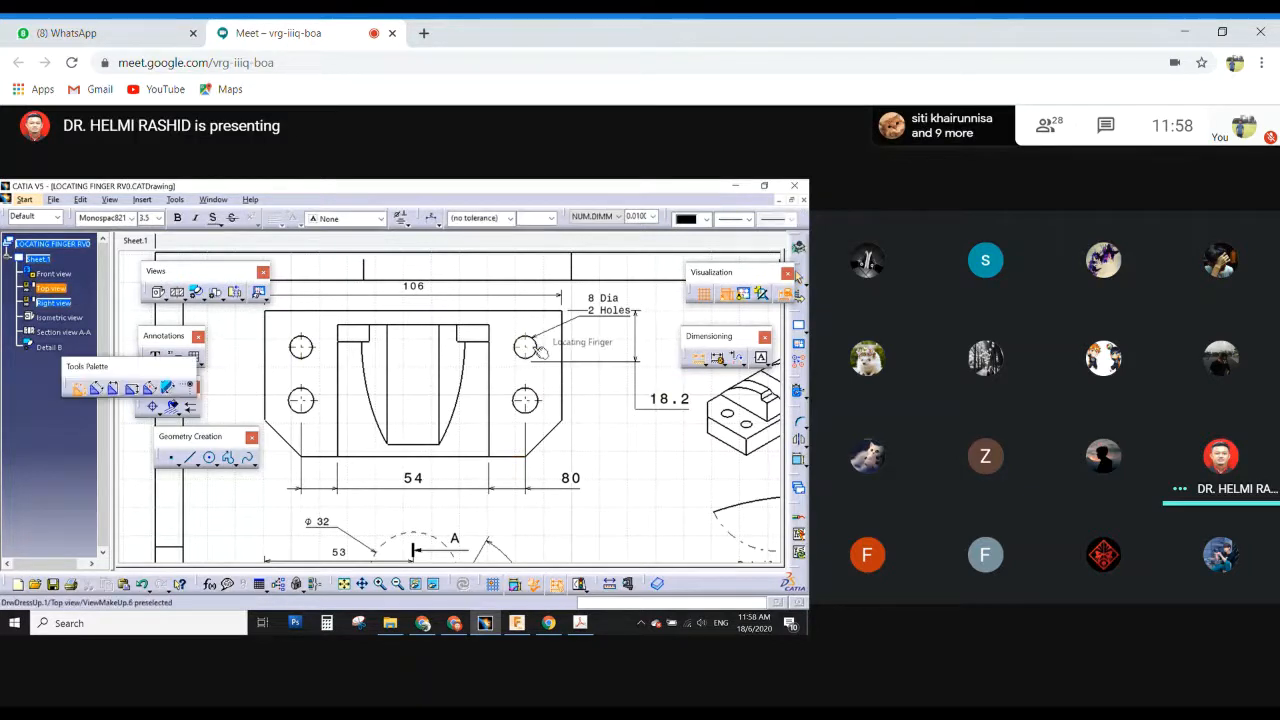
{"action": "left_click", "coordinate": [530, 450]}
{"action": "key", "text": "Escape"}
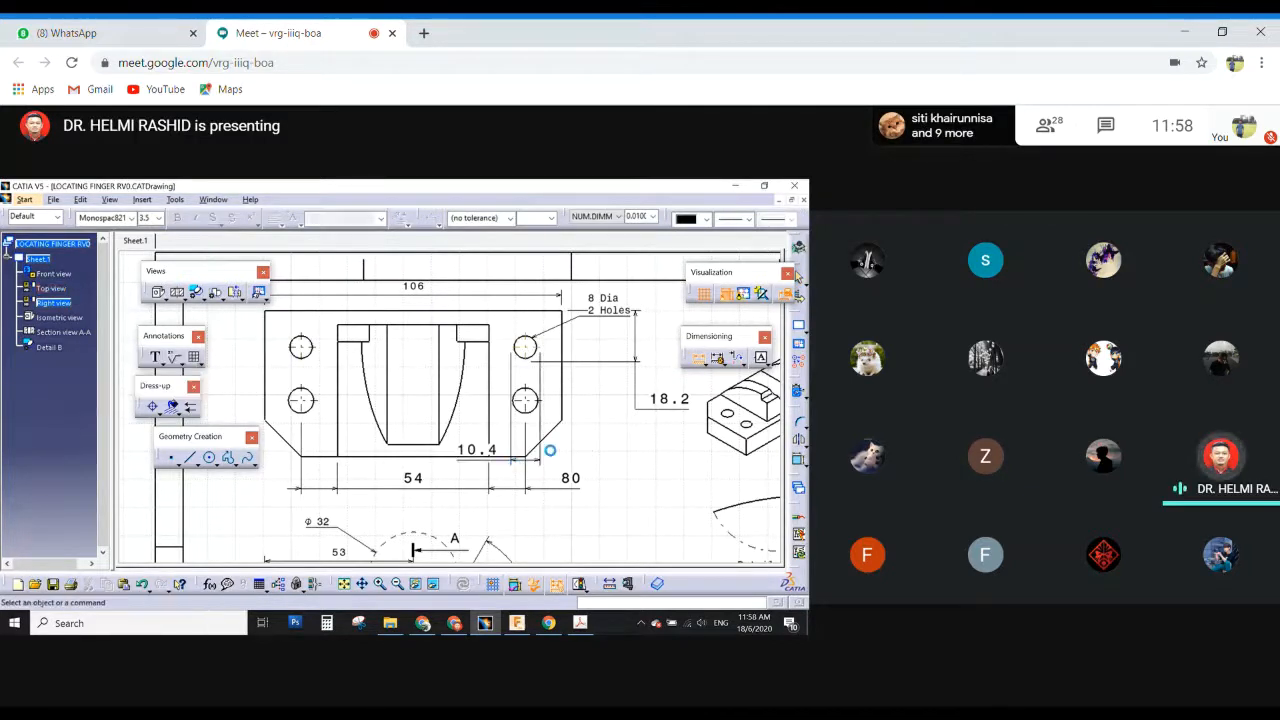
Dimension vertically from the lower-right hole's centre to the top view's lower edge, placed beside the view.
{"action": "left_click", "coordinate": [698, 358]}
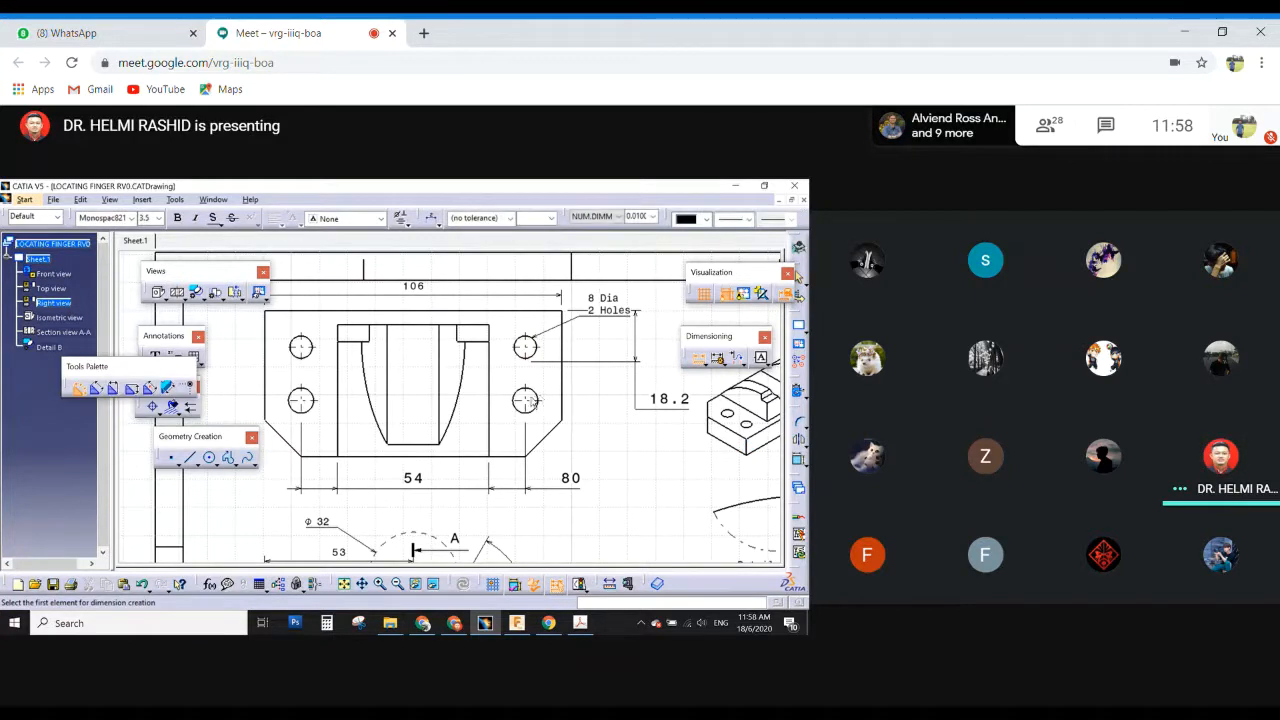
{"action": "left_click", "coordinate": [523, 461]}
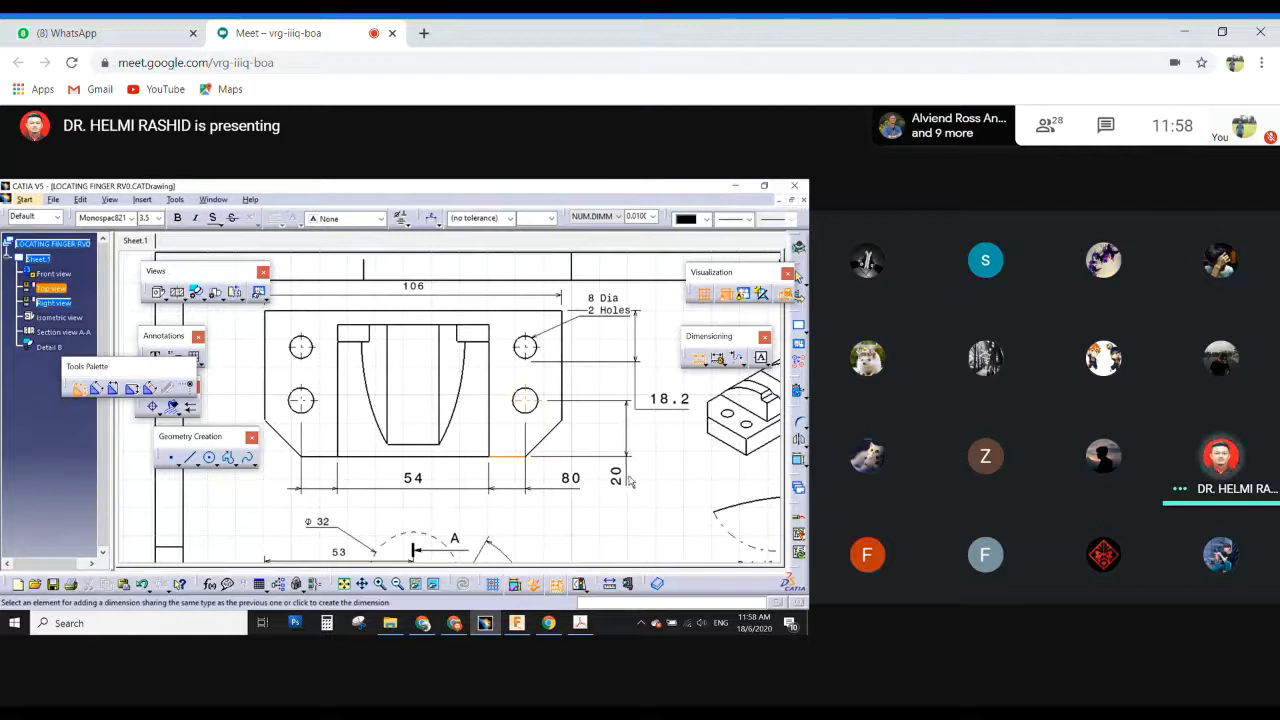
{"action": "left_click", "coordinate": [620, 478]}
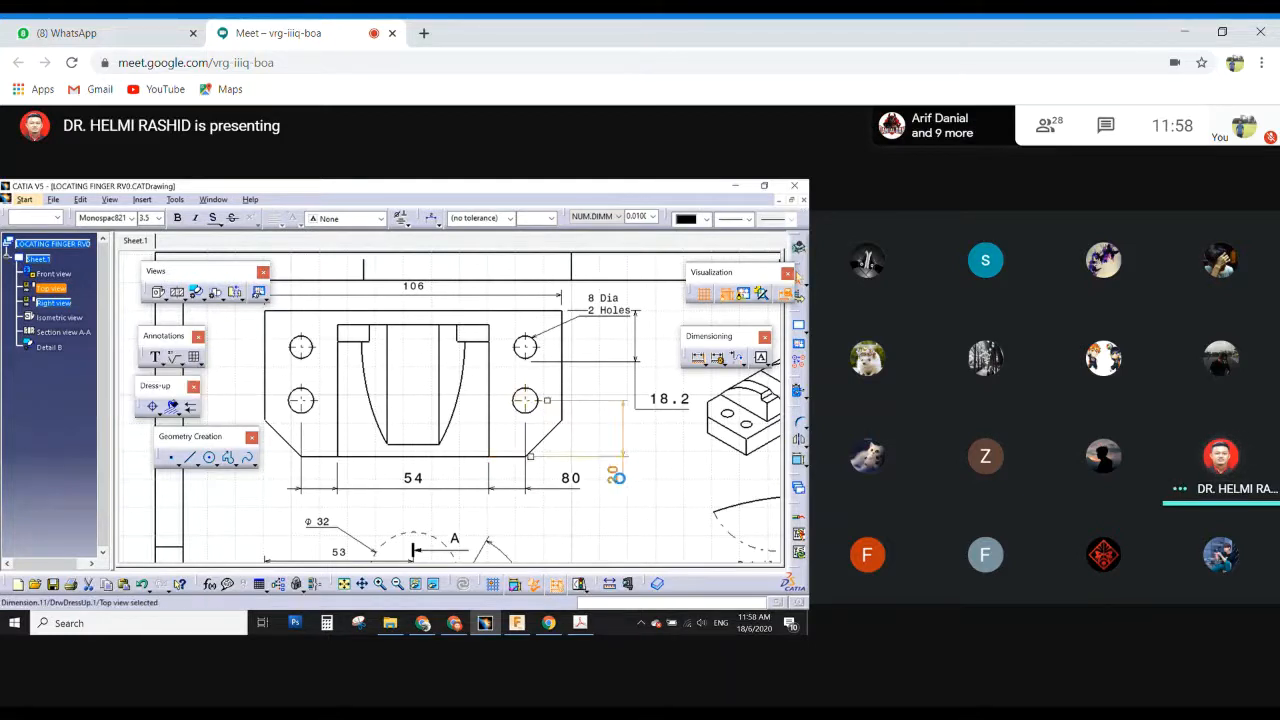
{"action": "left_click", "coordinate": [653, 414]}
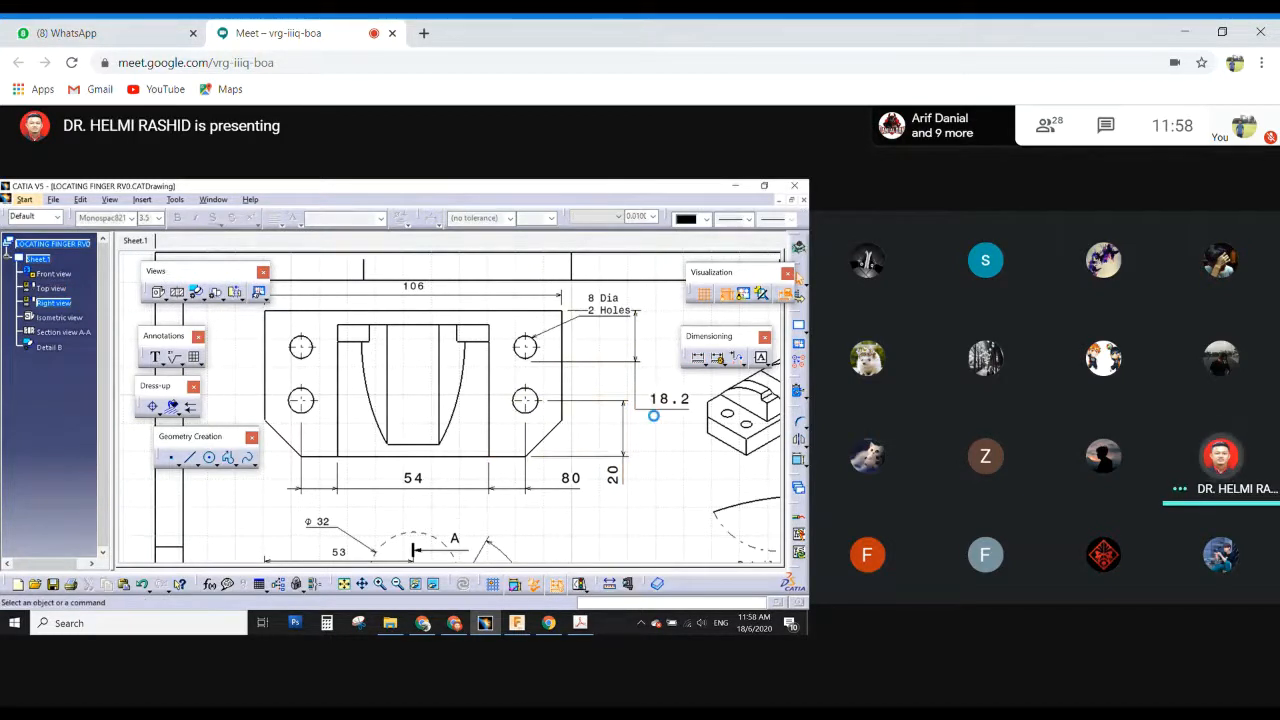
Line up the 18.2 mm vertical dimension with the 20 mm dimension on one line, using zero offset.
{"action": "left_click", "coordinate": [637, 389]}
{"action": "left_click", "coordinate": [624, 455], "text": "ctrl"}
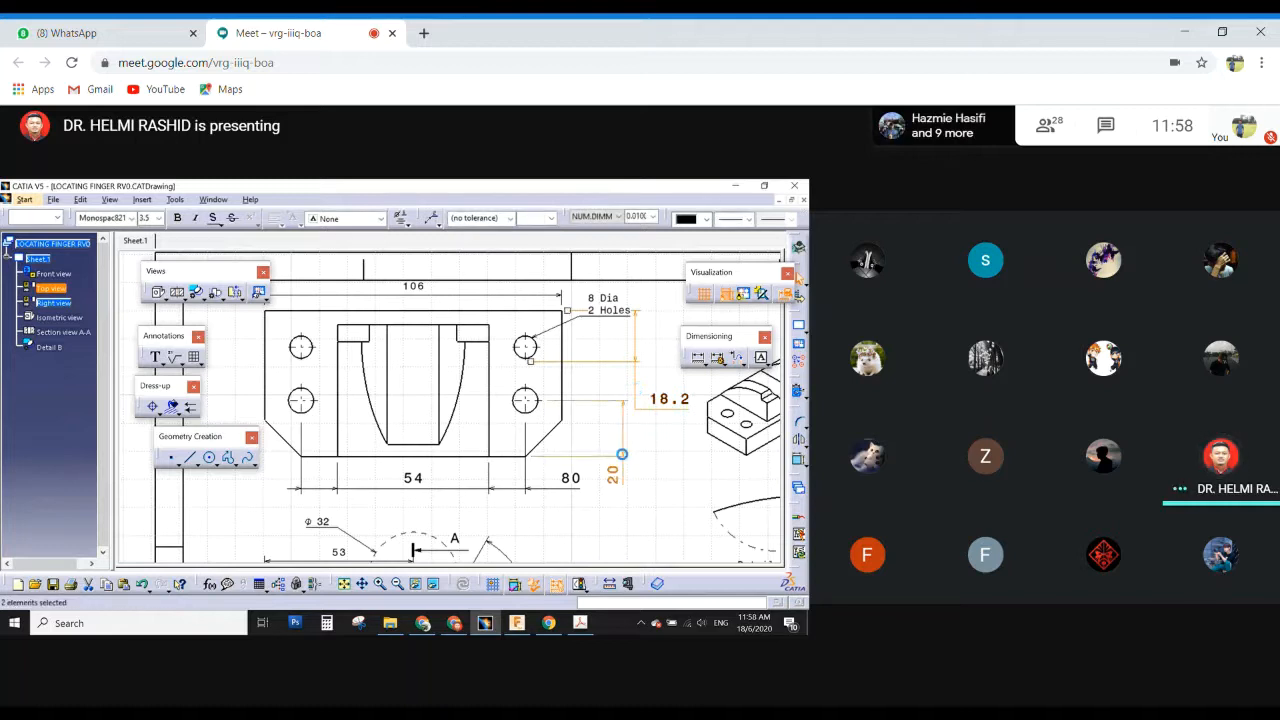
{"action": "right_click", "coordinate": [623, 456]}
{"action": "left_click", "coordinate": [655, 424]}
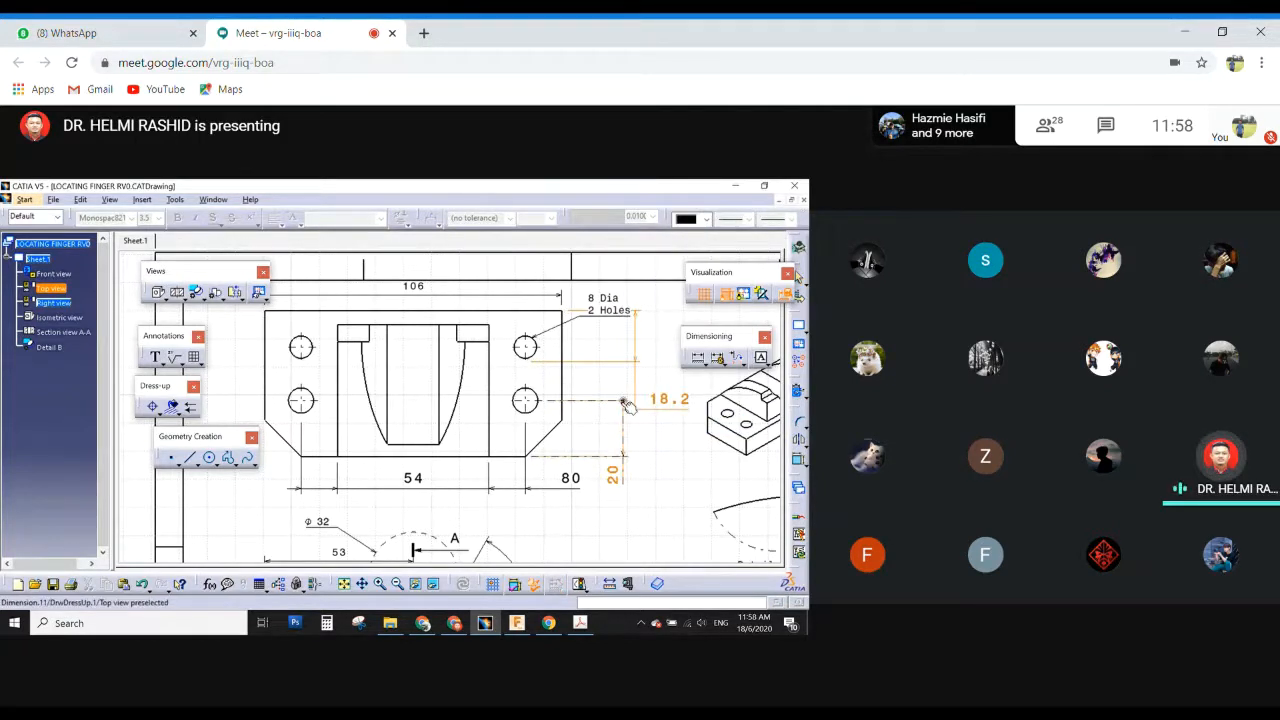
{"action": "left_click", "coordinate": [624, 403]}
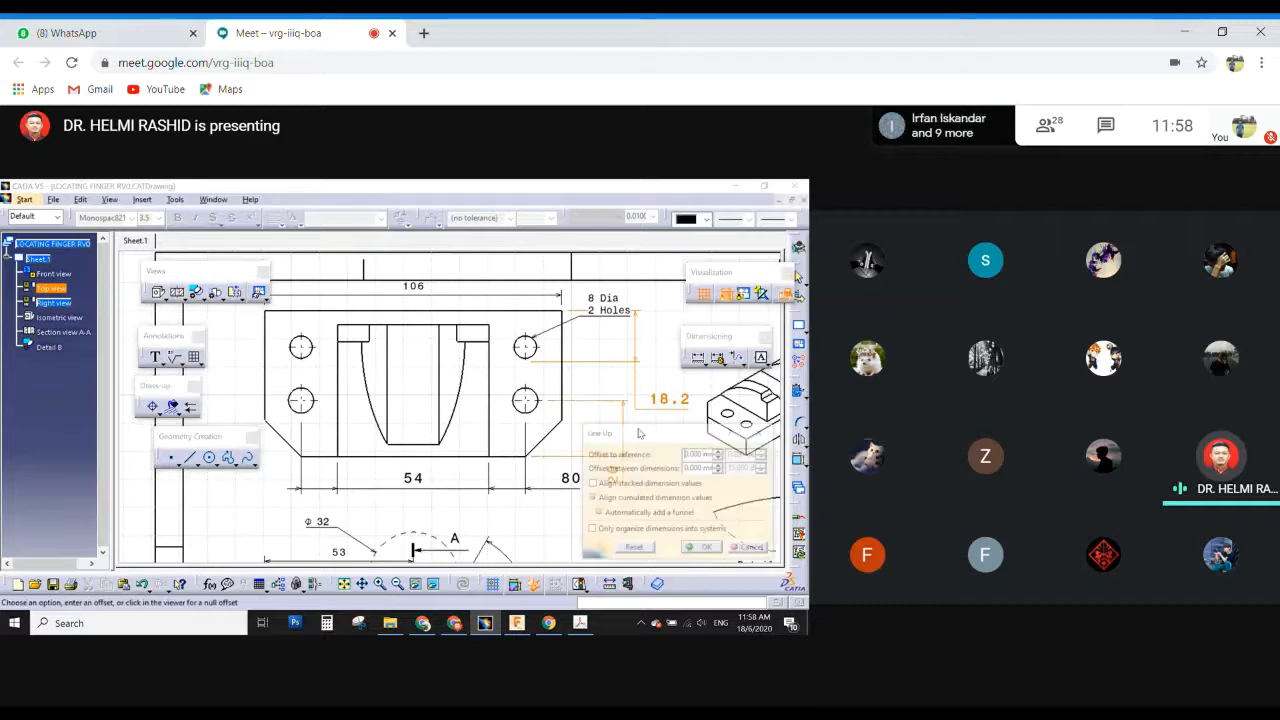
{"action": "left_click", "coordinate": [712, 552]}
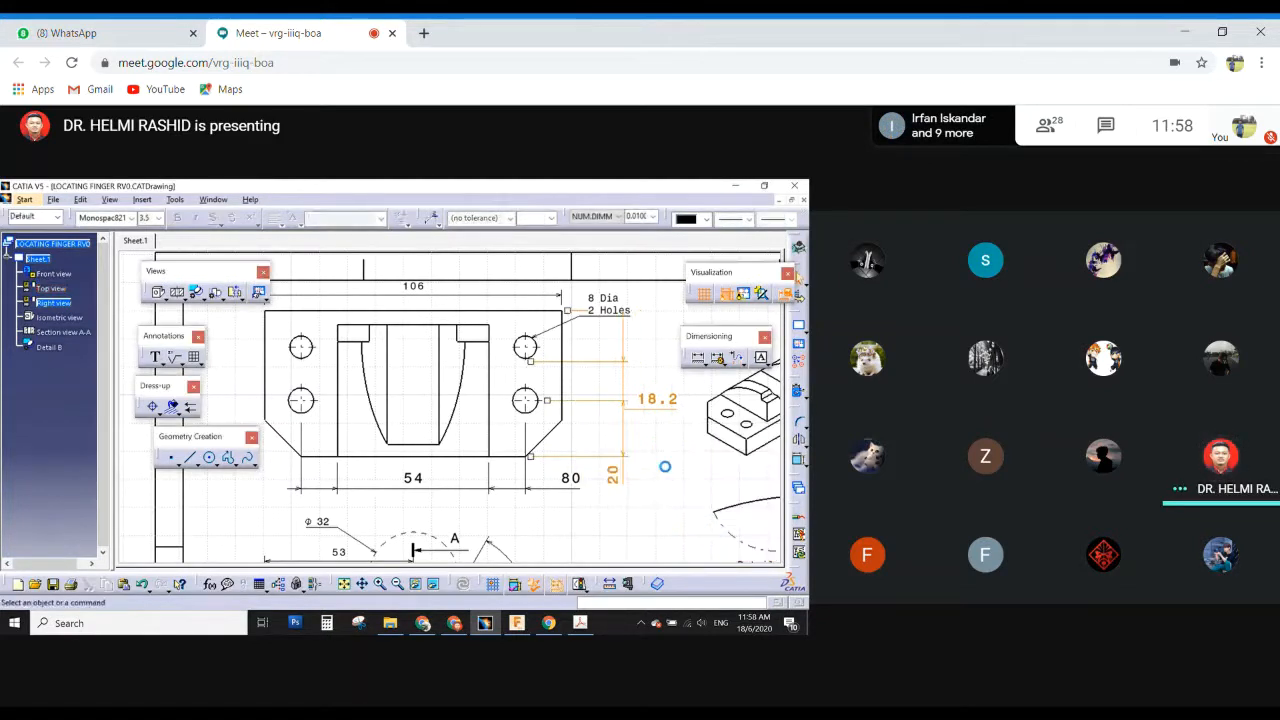
Try a regular dimension line on the 18.2 mm dimension, and restore its leader-style line with the horizontal value.
{"action": "left_click", "coordinate": [656, 416]}
{"action": "left_click", "coordinate": [432, 218]}
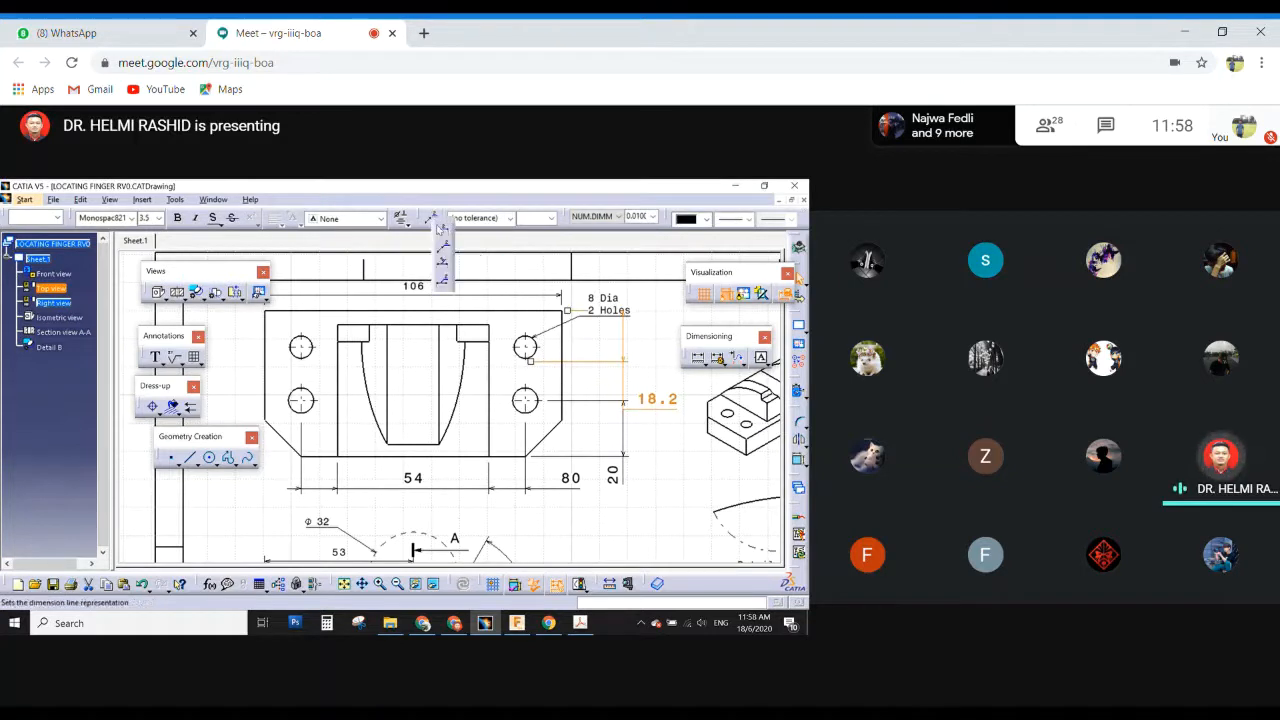
{"action": "left_click", "coordinate": [440, 229]}
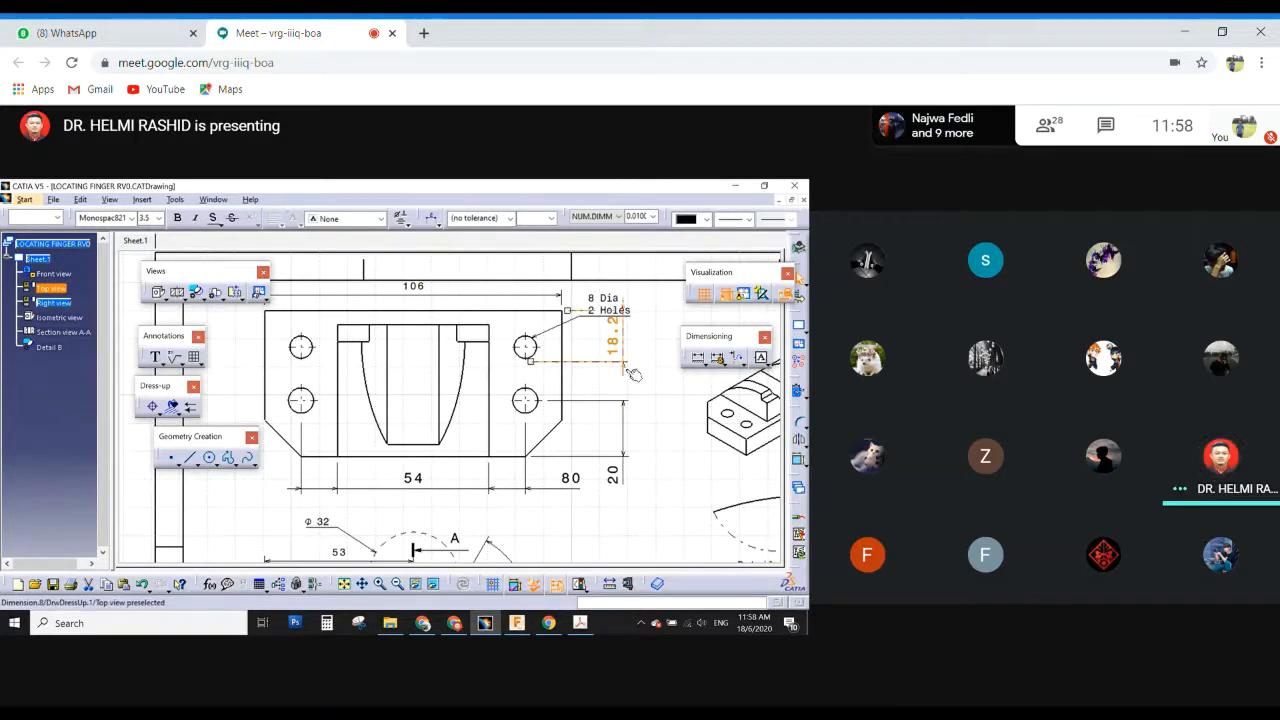
{"action": "left_click_drag", "start_coordinate": [618, 355], "coordinate": [649, 427]}
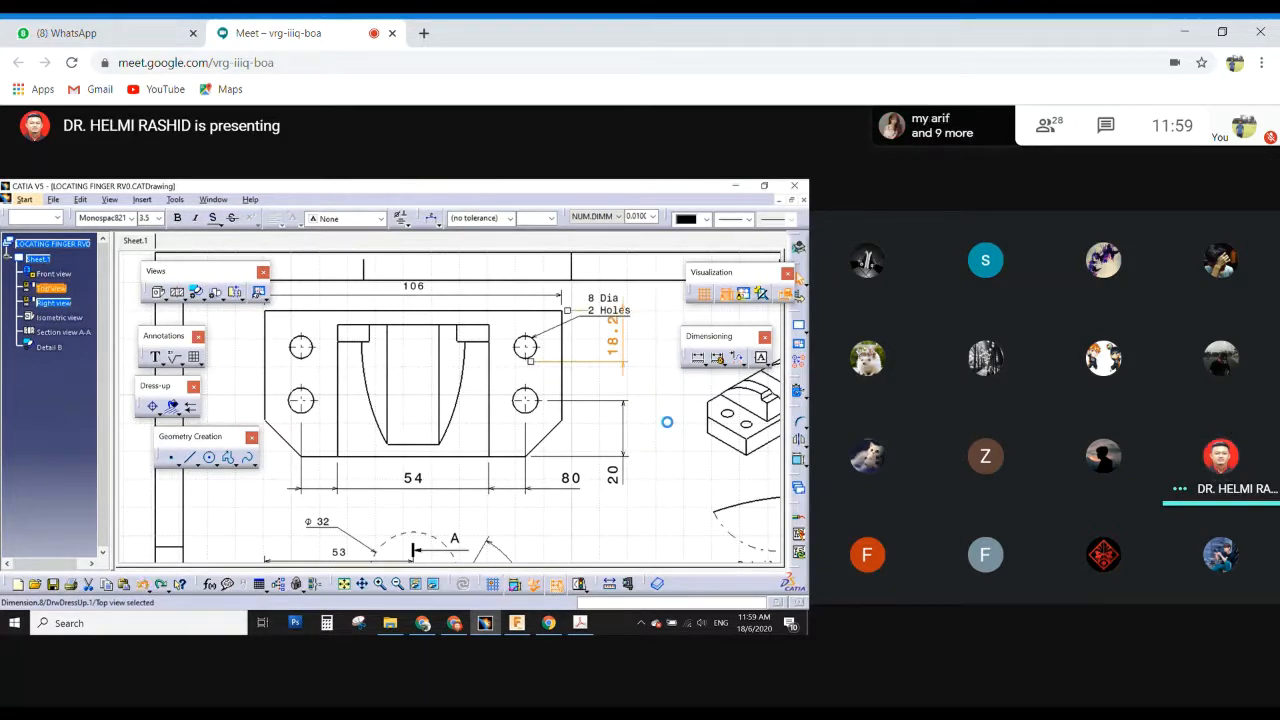
{"action": "left_click", "coordinate": [659, 435]}
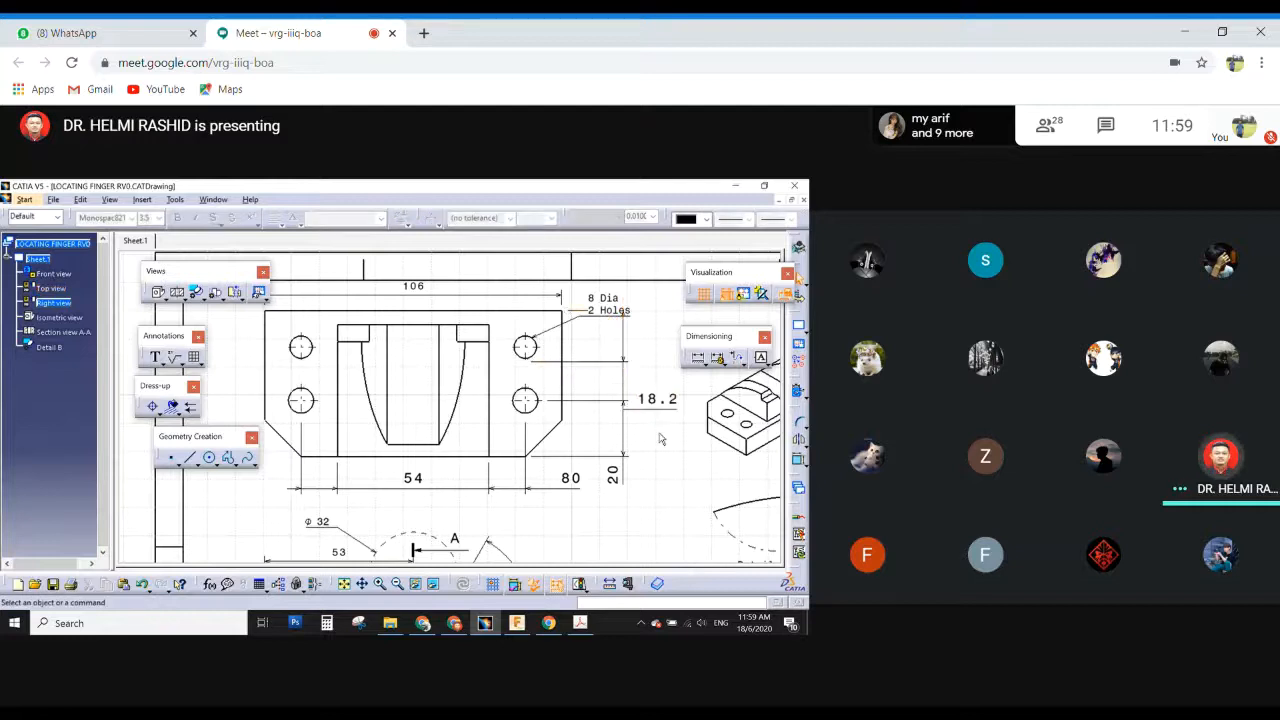
Move the 18.2 mm value up close to its extension line and realign the dimension with the 20 mm one at zero offset.
{"action": "mouse_move", "coordinate": [648, 409]}
{"action": "left_mouse_down"}
{"action": "mouse_move", "coordinate": [609, 362]}
{"action": "mouse_move", "coordinate": [625, 376]}
{"action": "left_mouse_up"}
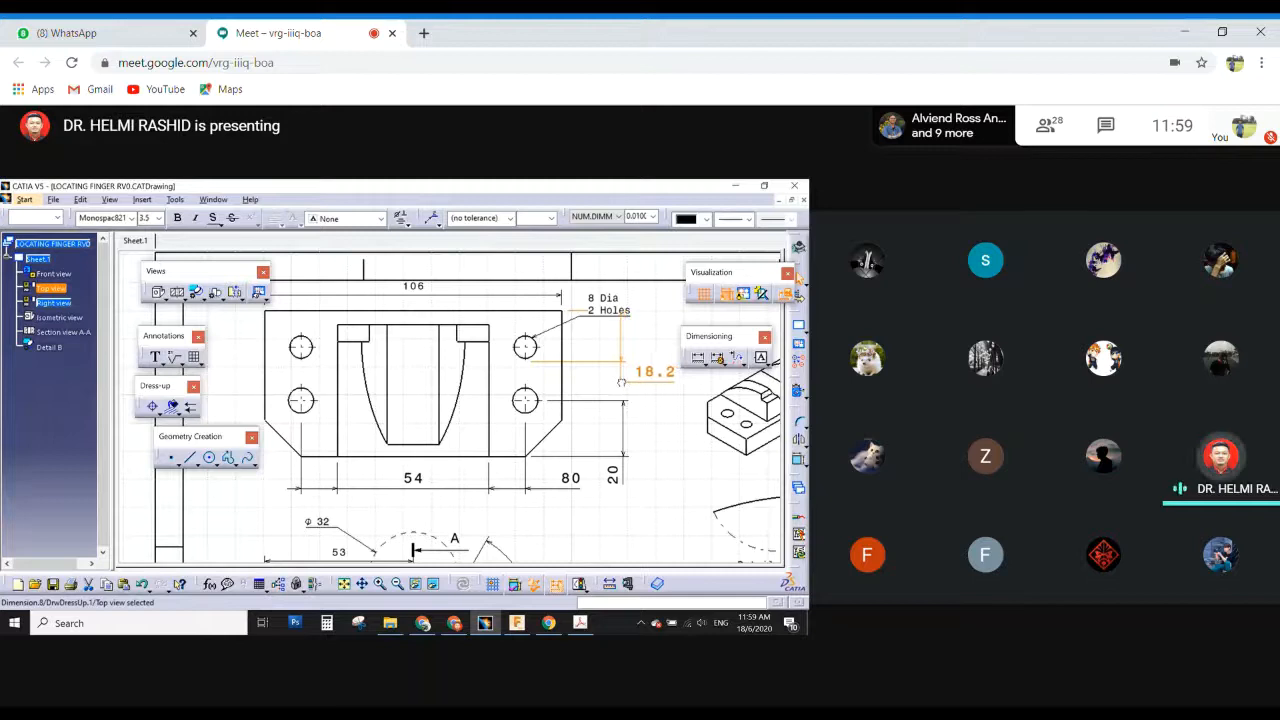
{"action": "right_click", "coordinate": [623, 401]}
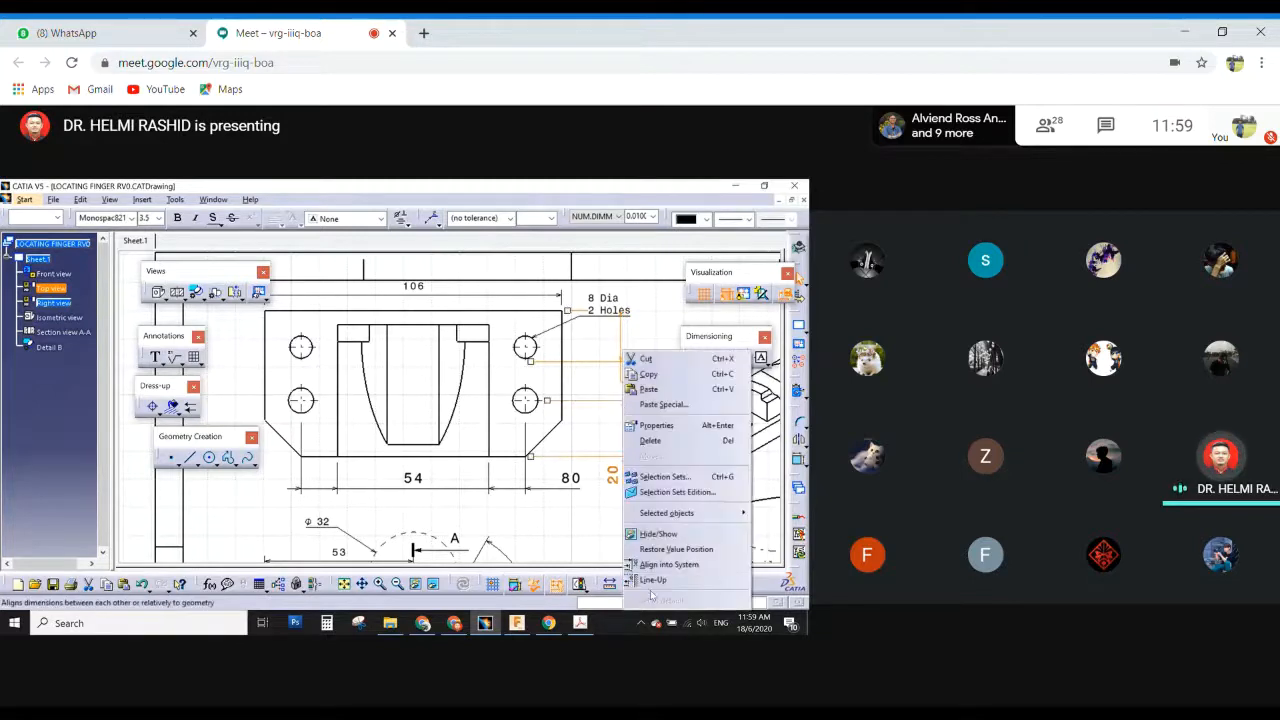
{"action": "left_click", "coordinate": [649, 582]}
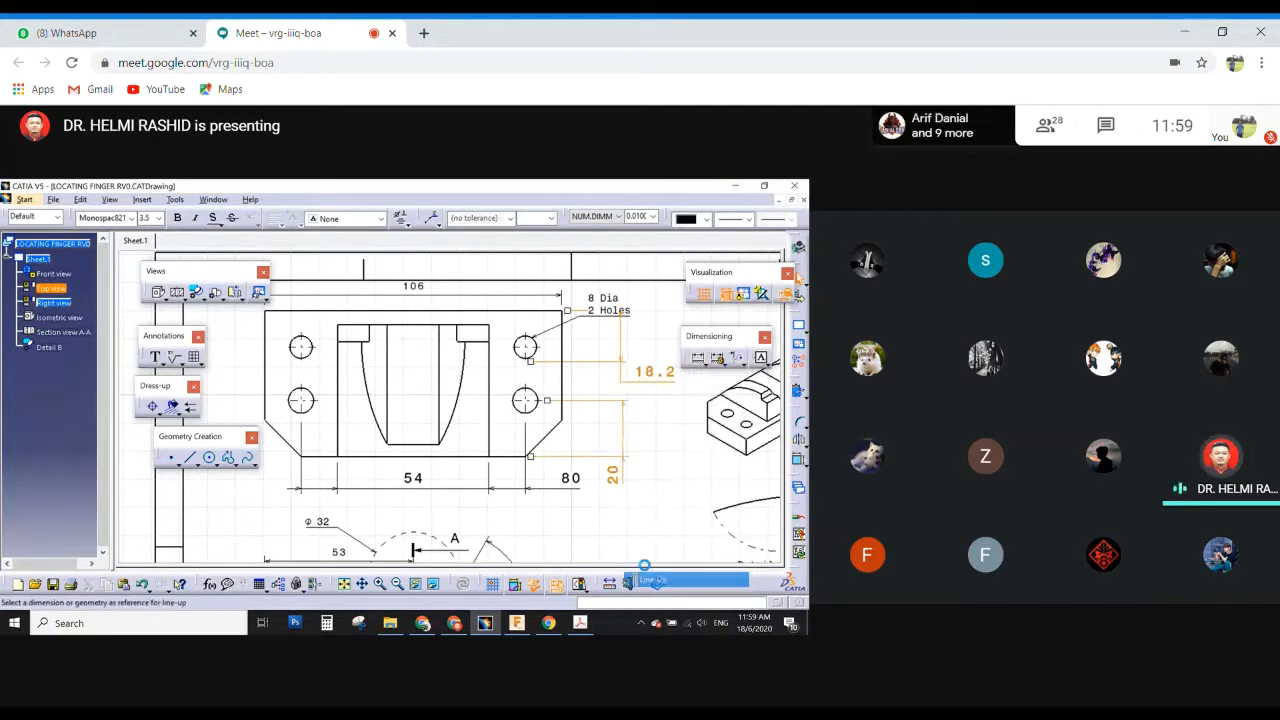
{"action": "left_click", "coordinate": [630, 404]}
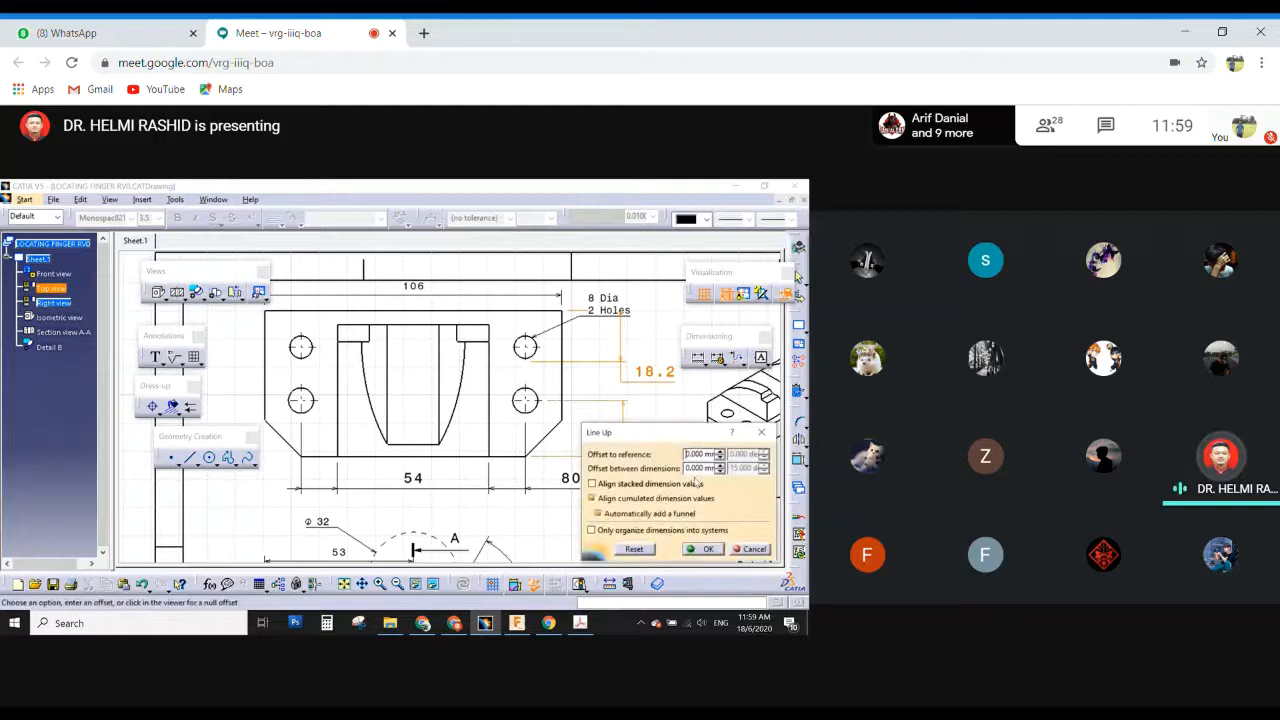
{"action": "left_click", "coordinate": [700, 548]}
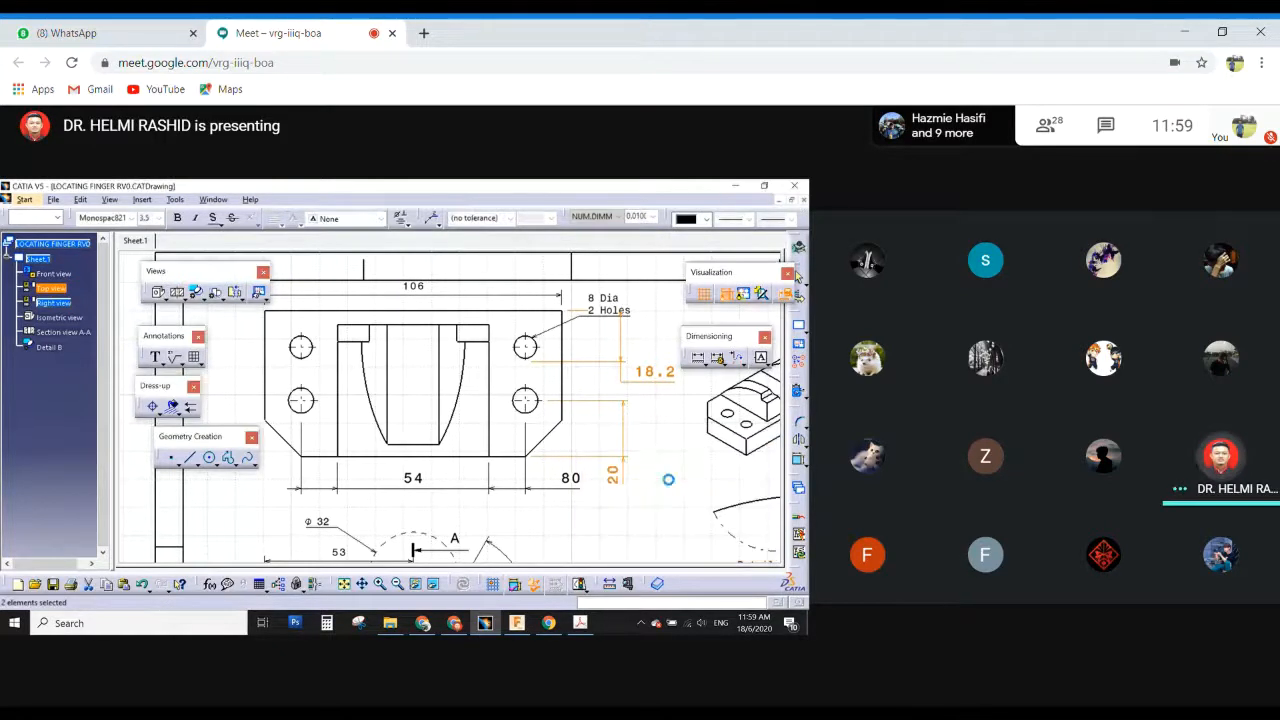
Try the hole note between the top view and its vertical dimension, and delete the note from the upper-right hole.
{"action": "mouse_move", "coordinate": [677, 452]}
{"action": "middle_mouse_down"}
{"action": "mouse_move", "coordinate": [630, 535]}
{"action": "mouse_move", "coordinate": [651, 420]}
{"action": "mouse_move", "coordinate": [677, 426]}
{"action": "mouse_move", "coordinate": [474, 480]}
{"action": "mouse_move", "coordinate": [474, 510]}
{"action": "middle_mouse_up"}
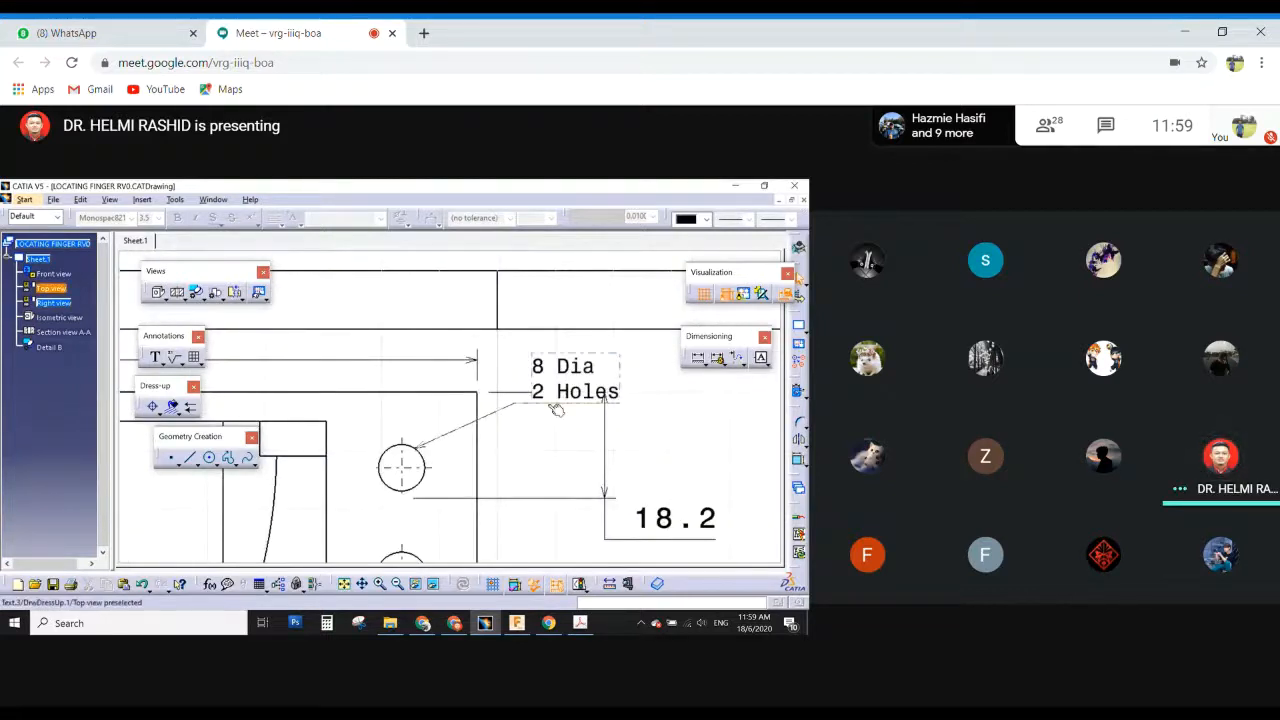
{"action": "mouse_move", "coordinate": [531, 404]}
{"action": "left_mouse_down"}
{"action": "mouse_move", "coordinate": [622, 432]}
{"action": "mouse_move", "coordinate": [477, 517]}
{"action": "mouse_move", "coordinate": [523, 446]}
{"action": "mouse_move", "coordinate": [508, 380]}
{"action": "mouse_move", "coordinate": [492, 430]}
{"action": "mouse_move", "coordinate": [511, 459]}
{"action": "left_mouse_up"}
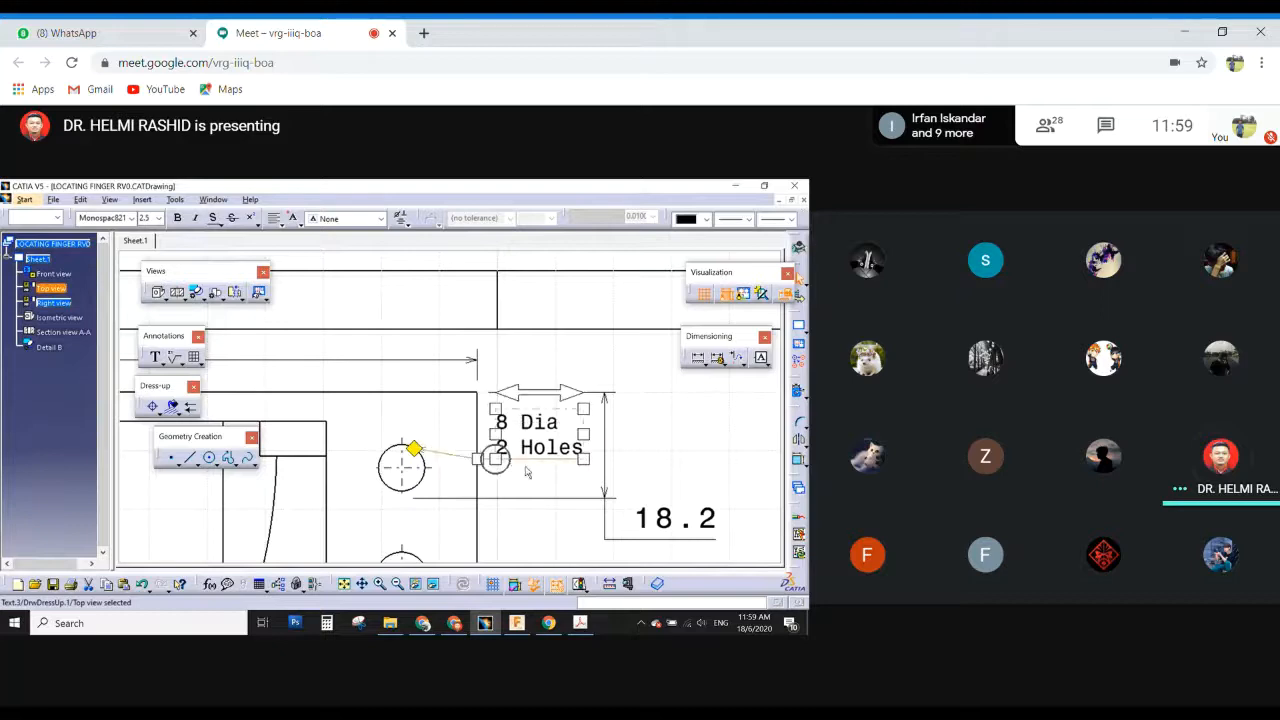
{"action": "mouse_move", "coordinate": [526, 470]}
{"action": "middle_mouse_down"}
{"action": "mouse_move", "coordinate": [586, 409]}
{"action": "mouse_move", "coordinate": [587, 495]}
{"action": "mouse_move", "coordinate": [602, 493]}
{"action": "middle_mouse_up"}
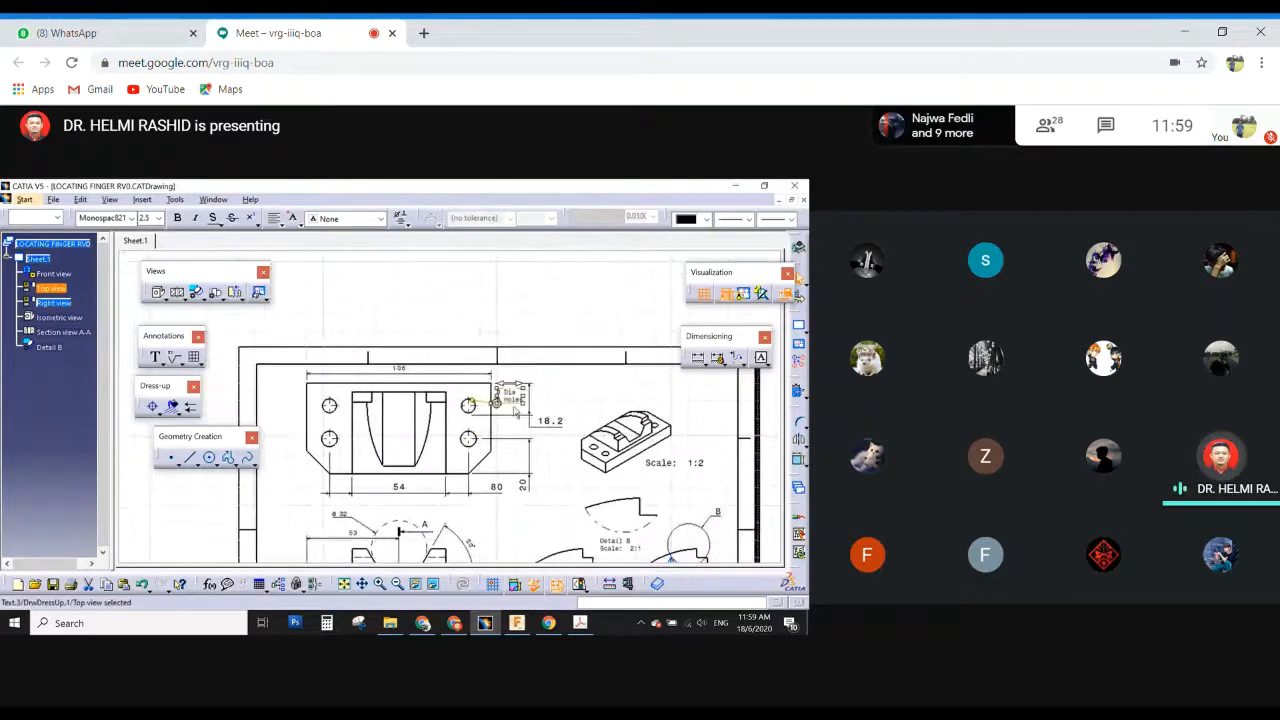
{"action": "key", "text": "Delete"}
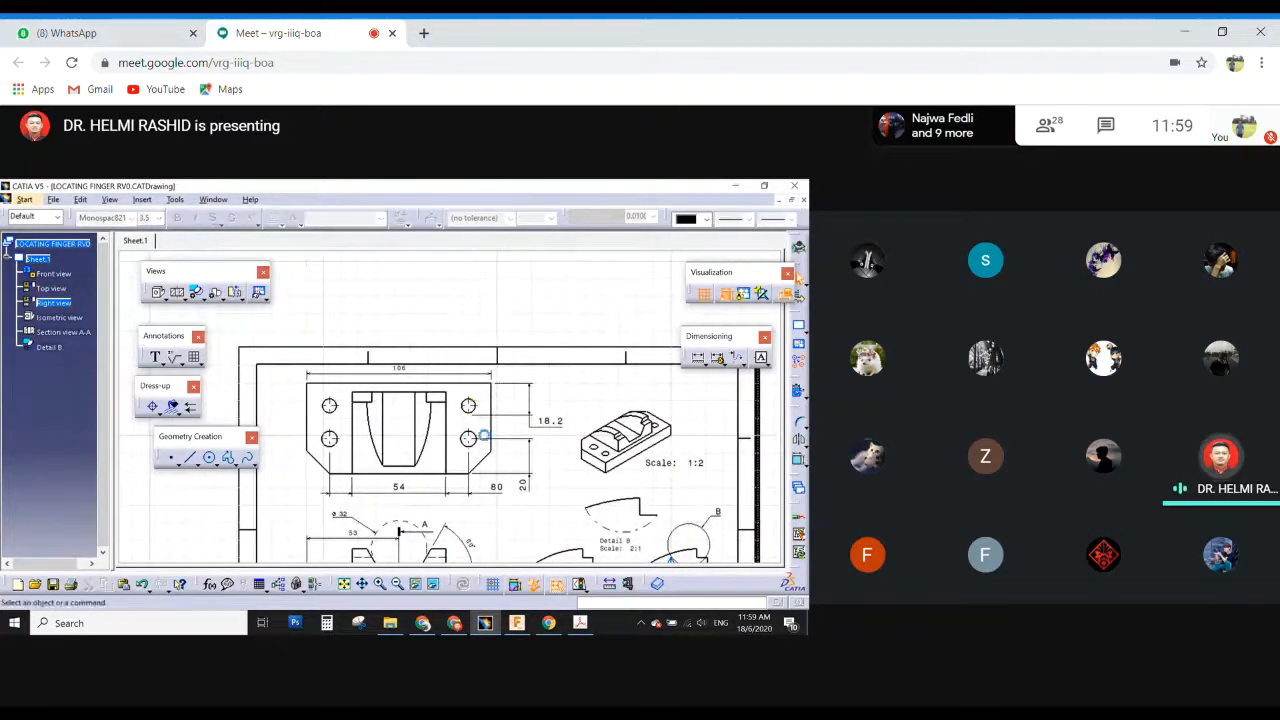
Add a leader note reading "8 Dia" and "2 Holes" on two lines to the top view's upper-left hole.
{"action": "mouse_move", "coordinate": [486, 434]}
{"action": "middle_mouse_down"}
{"action": "mouse_move", "coordinate": [577, 449]}
{"action": "mouse_move", "coordinate": [547, 446]}
{"action": "mouse_move", "coordinate": [557, 469]}
{"action": "mouse_move", "coordinate": [503, 423]}
{"action": "middle_mouse_up"}
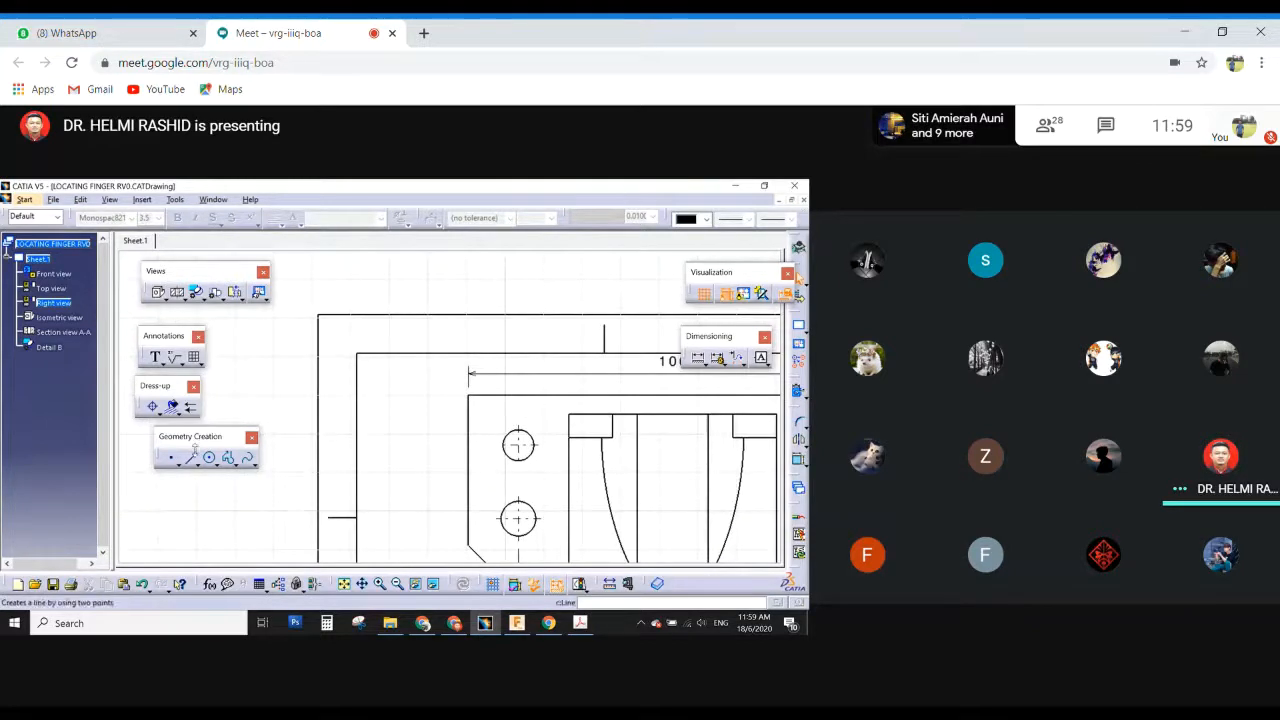
{"action": "left_click", "coordinate": [156, 358]}
{"action": "left_click", "coordinate": [160, 365]}
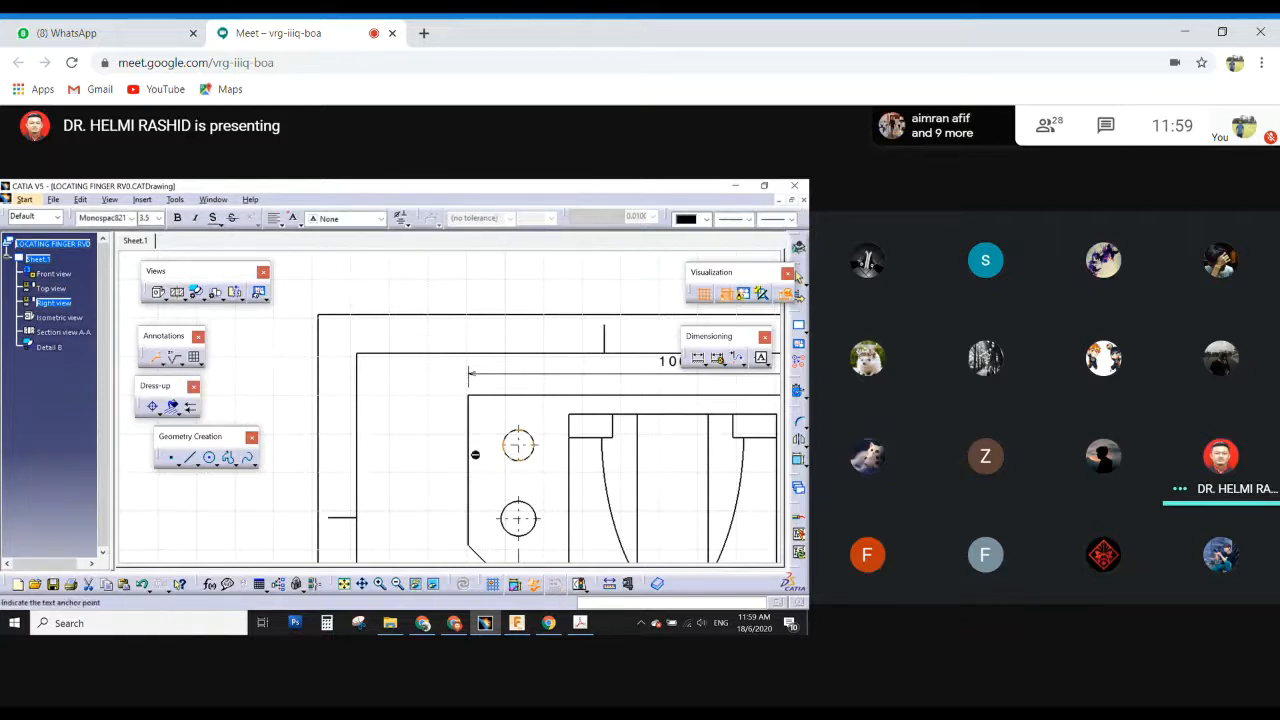
{"action": "left_click", "coordinate": [504, 453]}
{"action": "left_click", "coordinate": [420, 480]}
{"action": "type", "text": "8 Dia"}
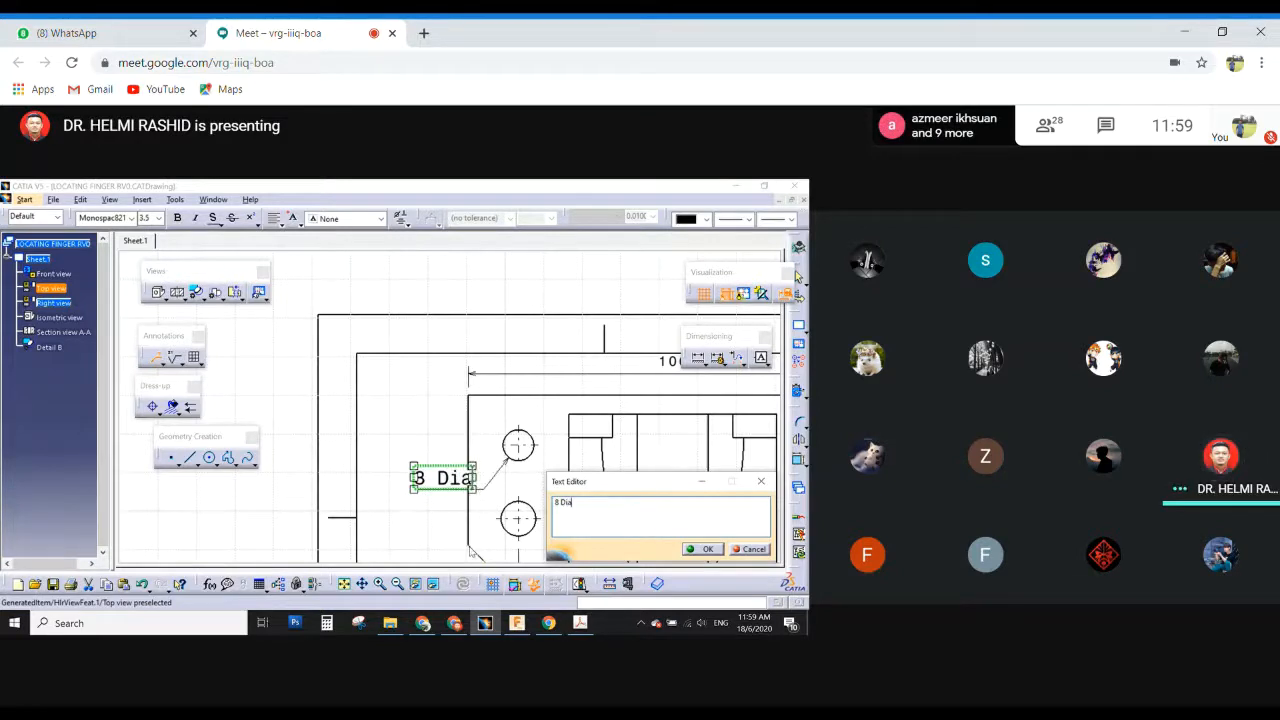
{"action": "key", "text": "Return"}
{"action": "type", "text": "2 Holes"}
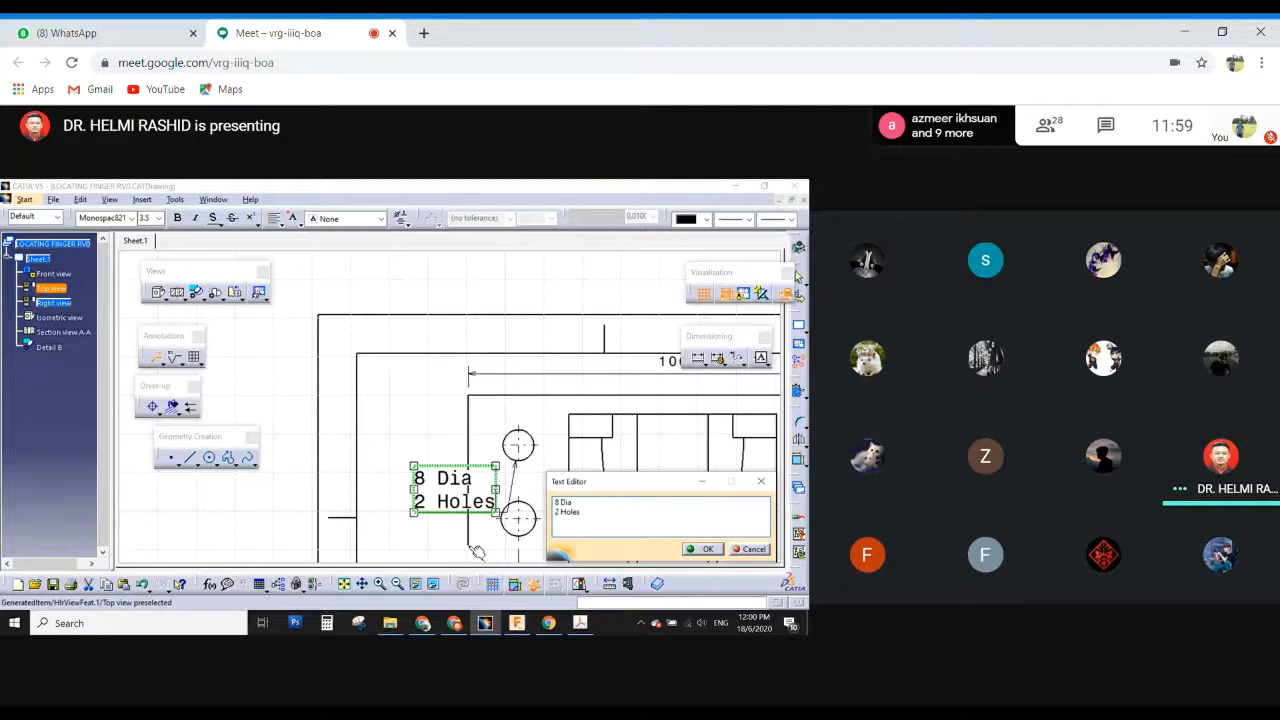
{"action": "left_click", "coordinate": [708, 549]}
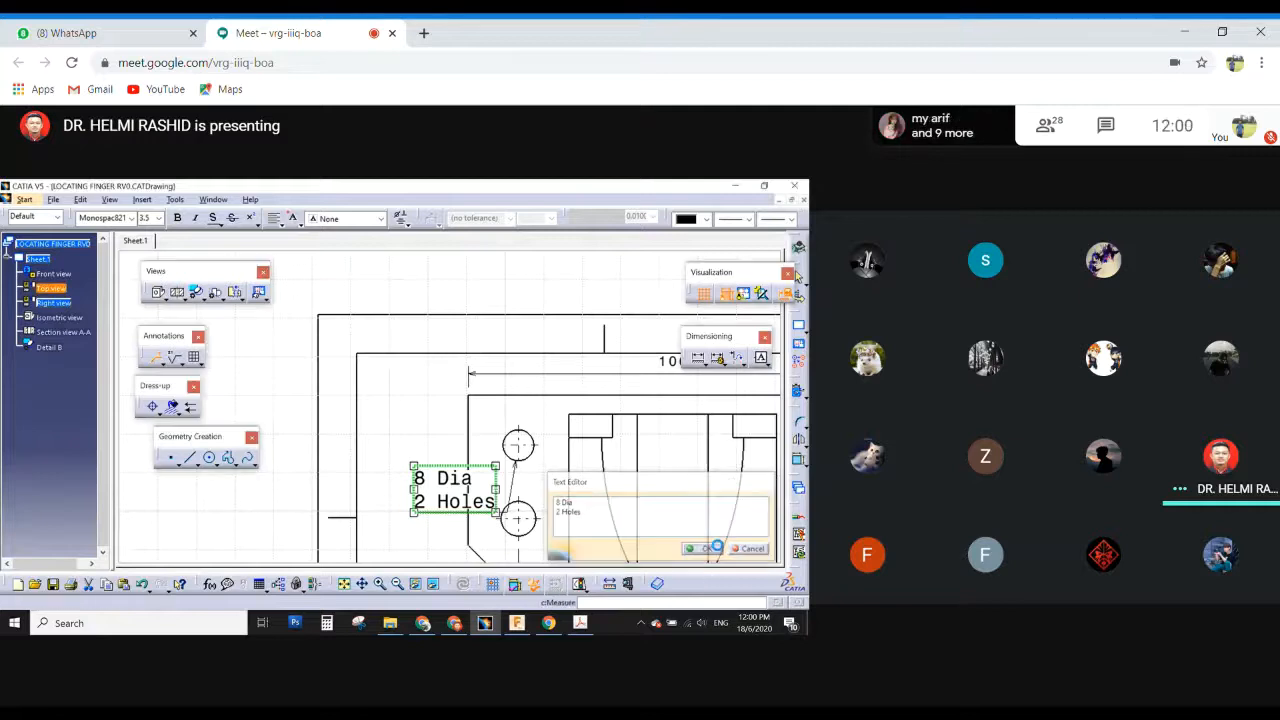
Reduce the new hole note's text size and move the note outside the top view's left edge.
{"action": "left_click", "coordinate": [158, 218]}
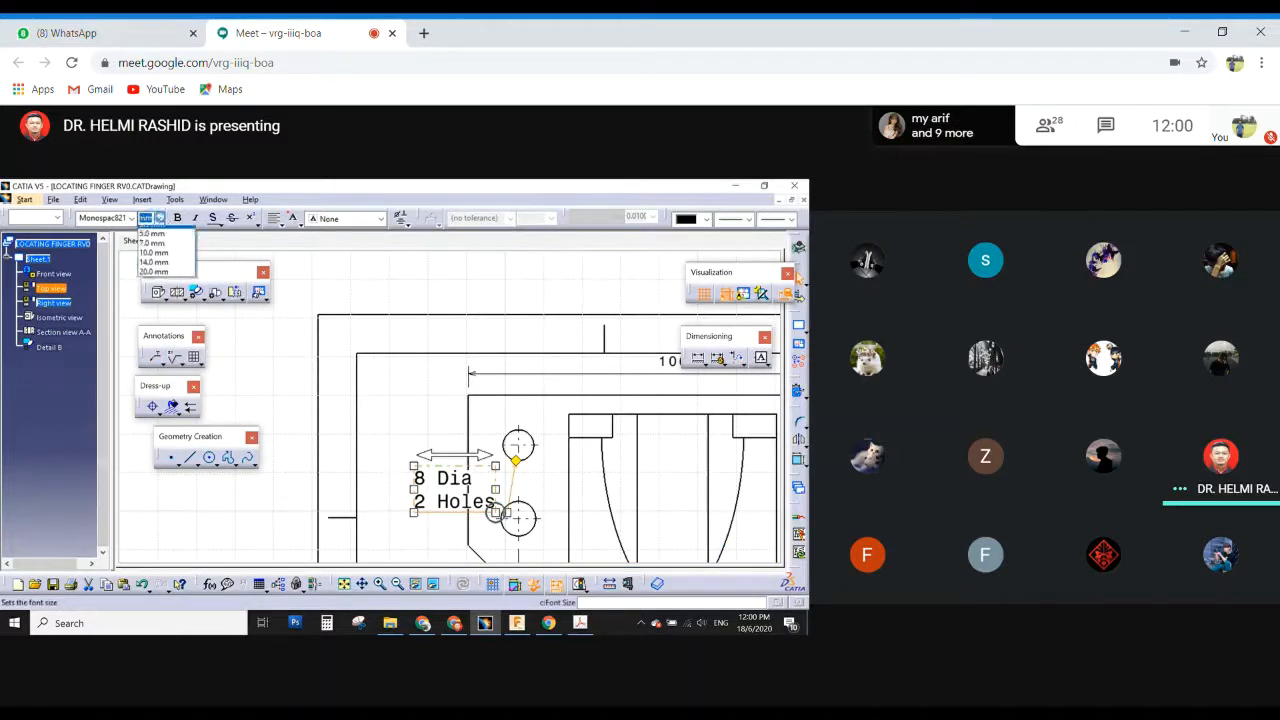
{"action": "left_click", "coordinate": [157, 240]}
{"action": "mouse_move", "coordinate": [484, 498]}
{"action": "left_mouse_down"}
{"action": "mouse_move", "coordinate": [403, 499]}
{"action": "mouse_move", "coordinate": [478, 508]}
{"action": "mouse_move", "coordinate": [414, 495]}
{"action": "left_mouse_up"}
{"action": "left_click", "coordinate": [451, 423]}
{"action": "mouse_move", "coordinate": [493, 490]}
{"action": "middle_mouse_down"}
{"action": "mouse_move", "coordinate": [423, 377]}
{"action": "mouse_move", "coordinate": [468, 505]}
{"action": "mouse_move", "coordinate": [349, 470]}
{"action": "mouse_move", "coordinate": [462, 418]}
{"action": "mouse_move", "coordinate": [408, 362]}
{"action": "mouse_move", "coordinate": [448, 468]}
{"action": "middle_mouse_up"}
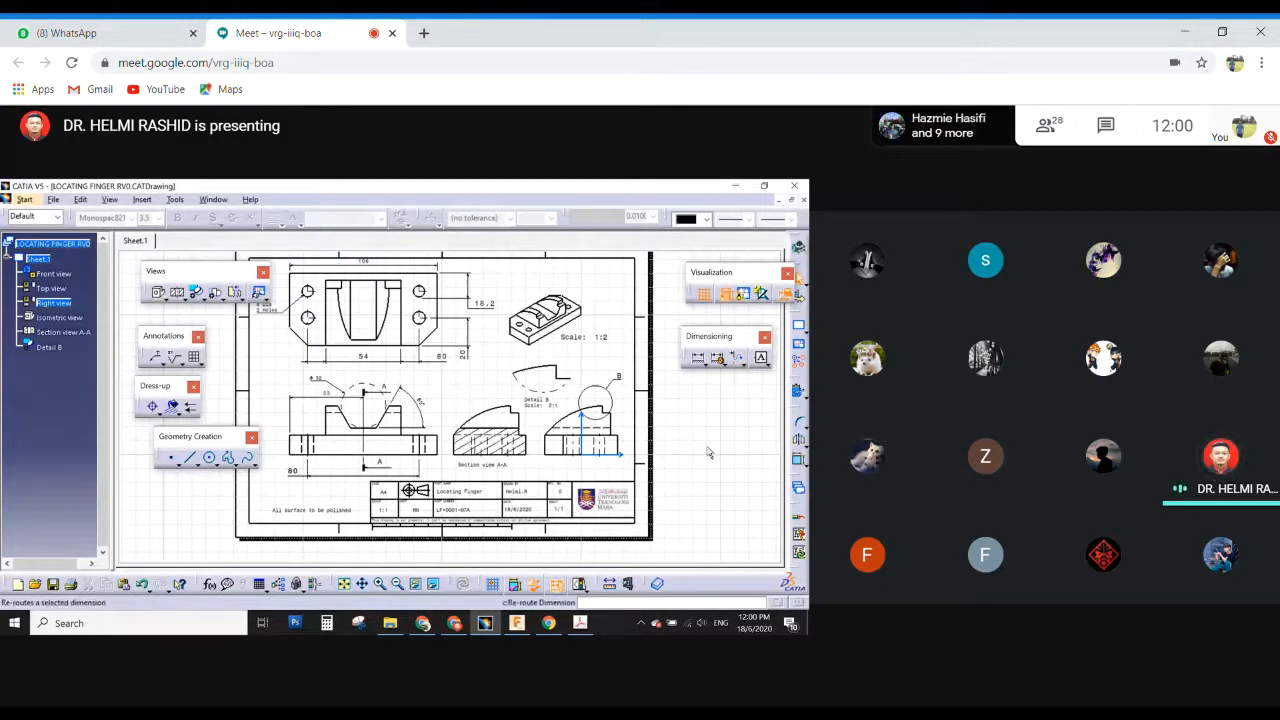
Show the view frames and move the 106 mm dimension slightly closer to the top view's upper edge.
{"action": "left_click", "coordinate": [745, 295]}
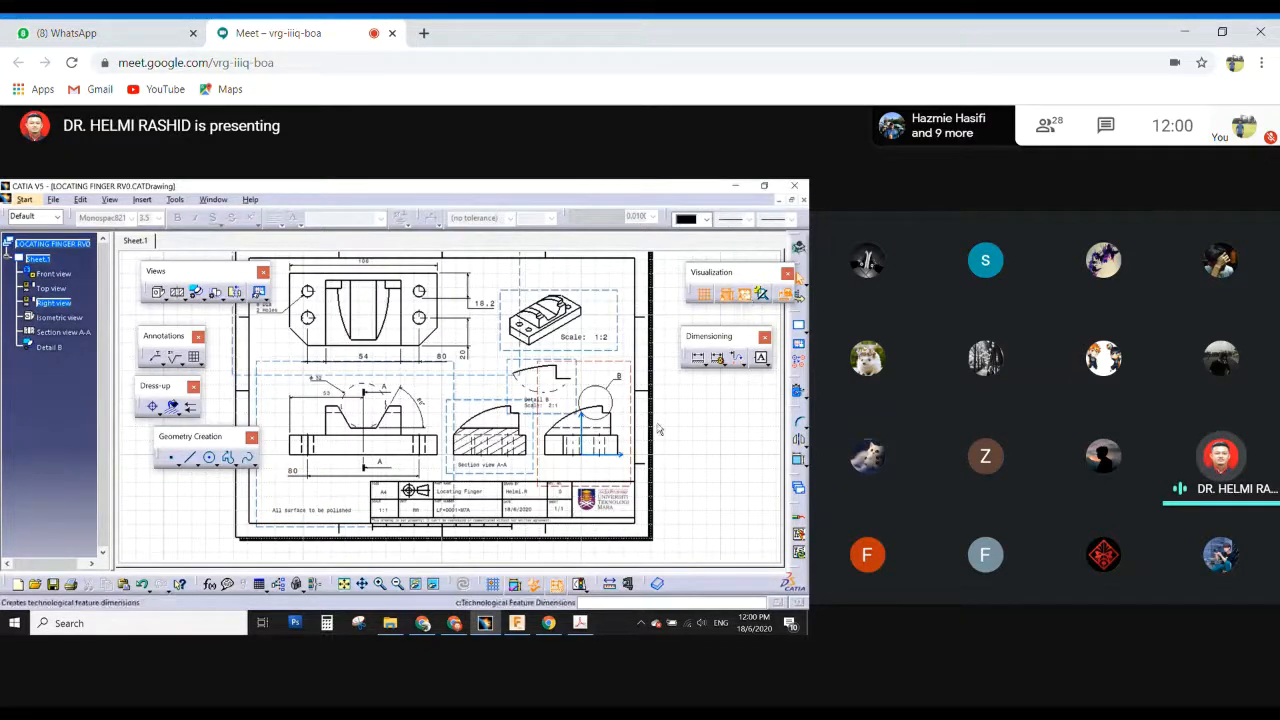
{"action": "mouse_move", "coordinate": [540, 390]}
{"action": "middle_mouse_down"}
{"action": "mouse_move", "coordinate": [603, 345]}
{"action": "mouse_move", "coordinate": [600, 385]}
{"action": "mouse_move", "coordinate": [530, 415]}
{"action": "mouse_move", "coordinate": [551, 425]}
{"action": "mouse_move", "coordinate": [557, 465]}
{"action": "middle_mouse_up"}
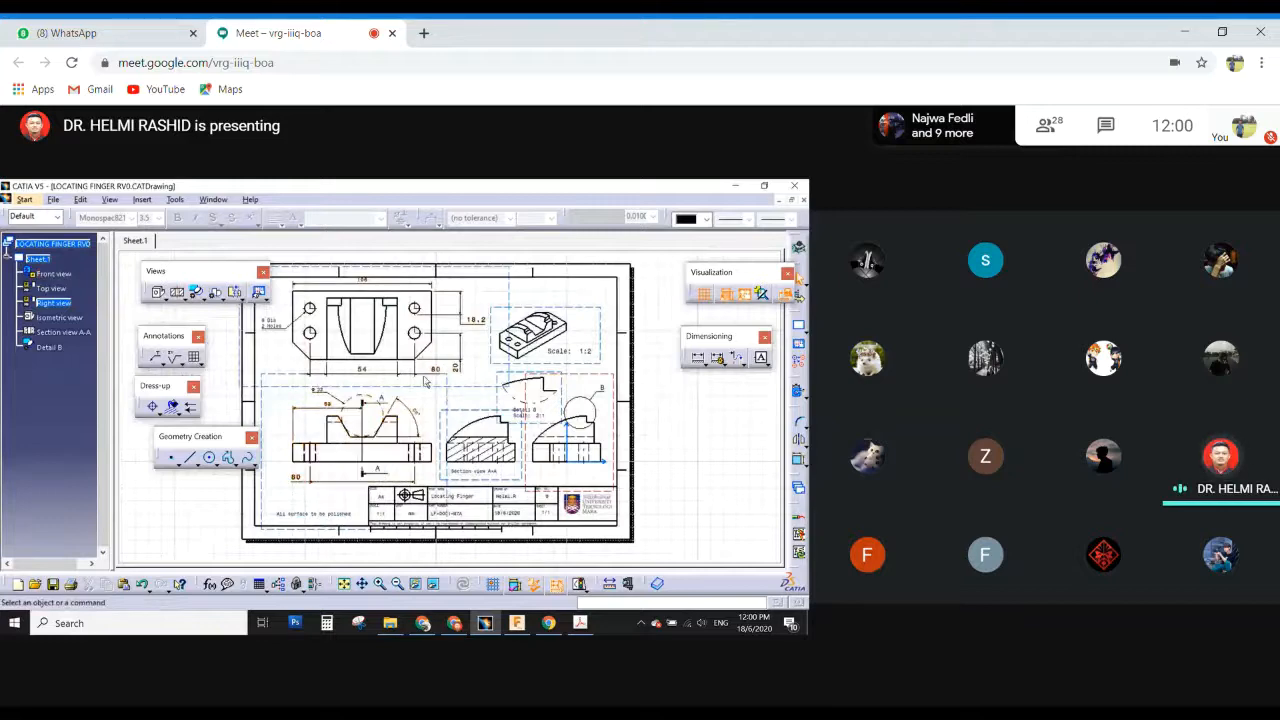
{"action": "mouse_move", "coordinate": [453, 402]}
{"action": "middle_mouse_down", "text": "ctrl"}
{"action": "mouse_move", "coordinate": [455, 348]}
{"action": "mouse_move", "coordinate": [463, 363]}
{"action": "middle_mouse_up", "text": "ctrl"}
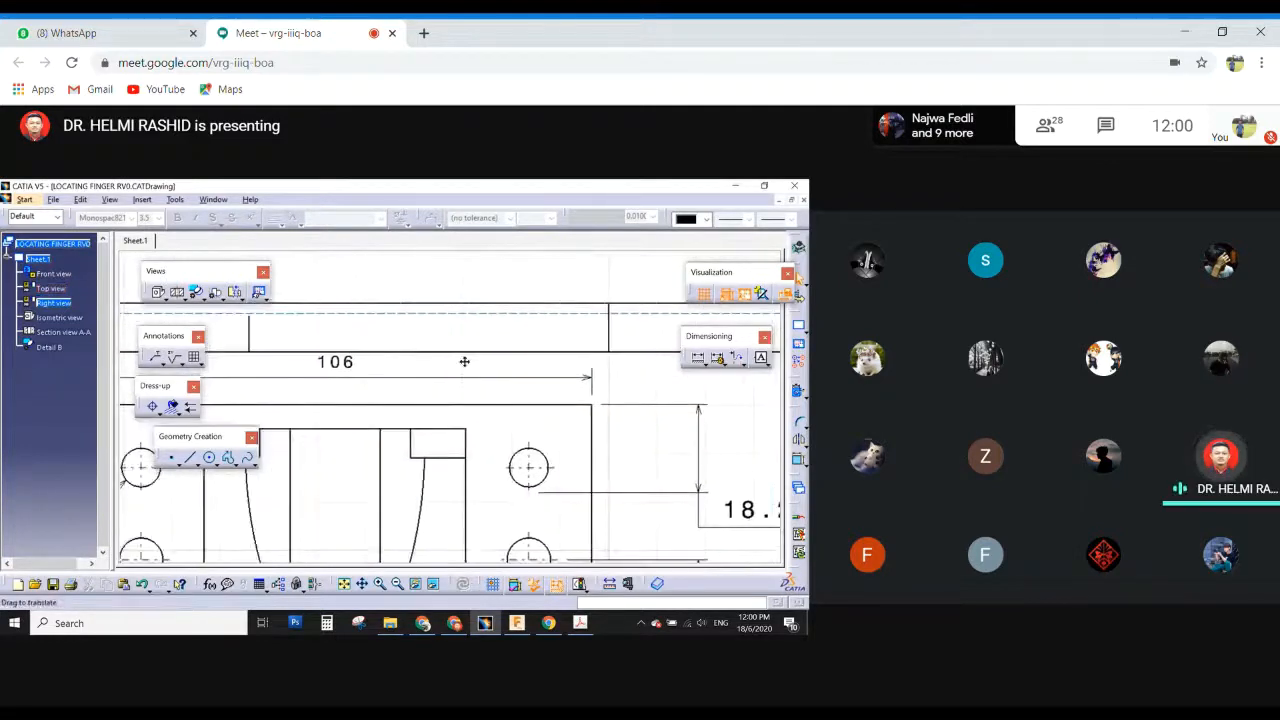
{"action": "left_click", "coordinate": [397, 384]}
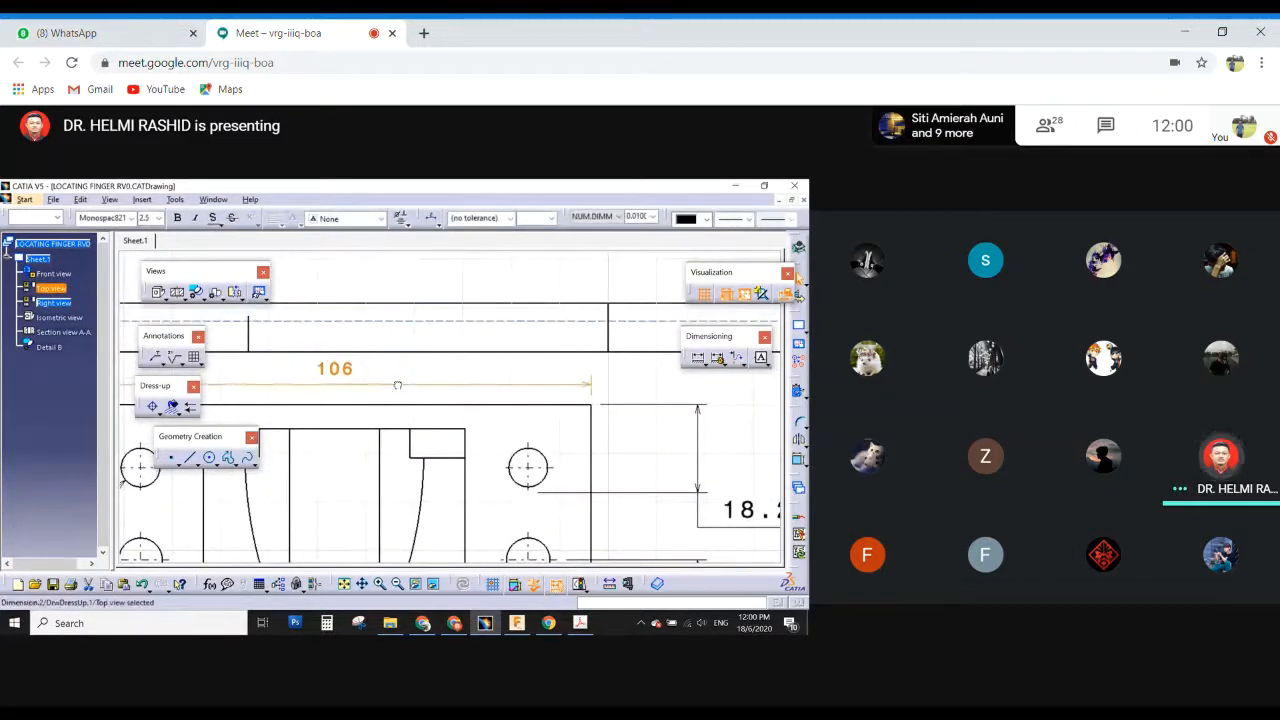
Hide the view frames and save the drawing.
{"action": "mouse_move", "coordinate": [576, 470]}
{"action": "middle_mouse_down"}
{"action": "mouse_move", "coordinate": [549, 383]}
{"action": "mouse_move", "coordinate": [549, 455]}
{"action": "middle_mouse_up"}
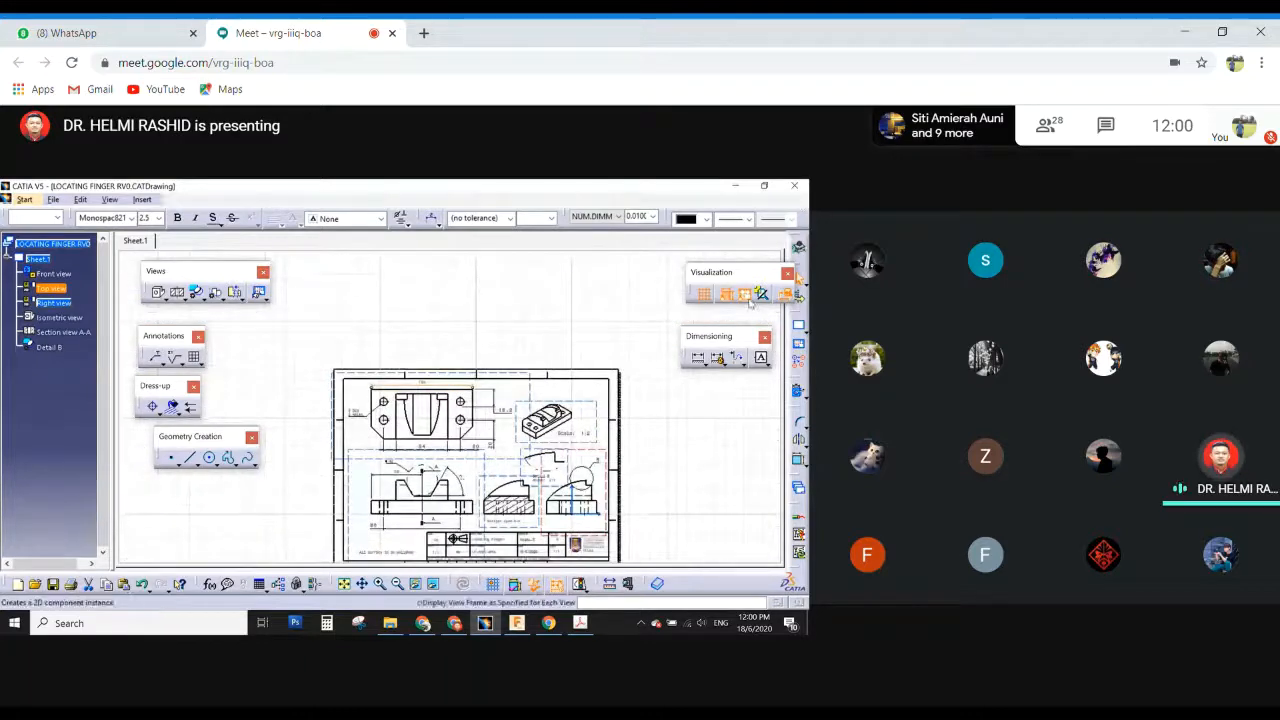
{"action": "mouse_move", "coordinate": [654, 440]}
{"action": "middle_mouse_down"}
{"action": "mouse_move", "coordinate": [629, 343]}
{"action": "mouse_move", "coordinate": [626, 368]}
{"action": "middle_mouse_up"}
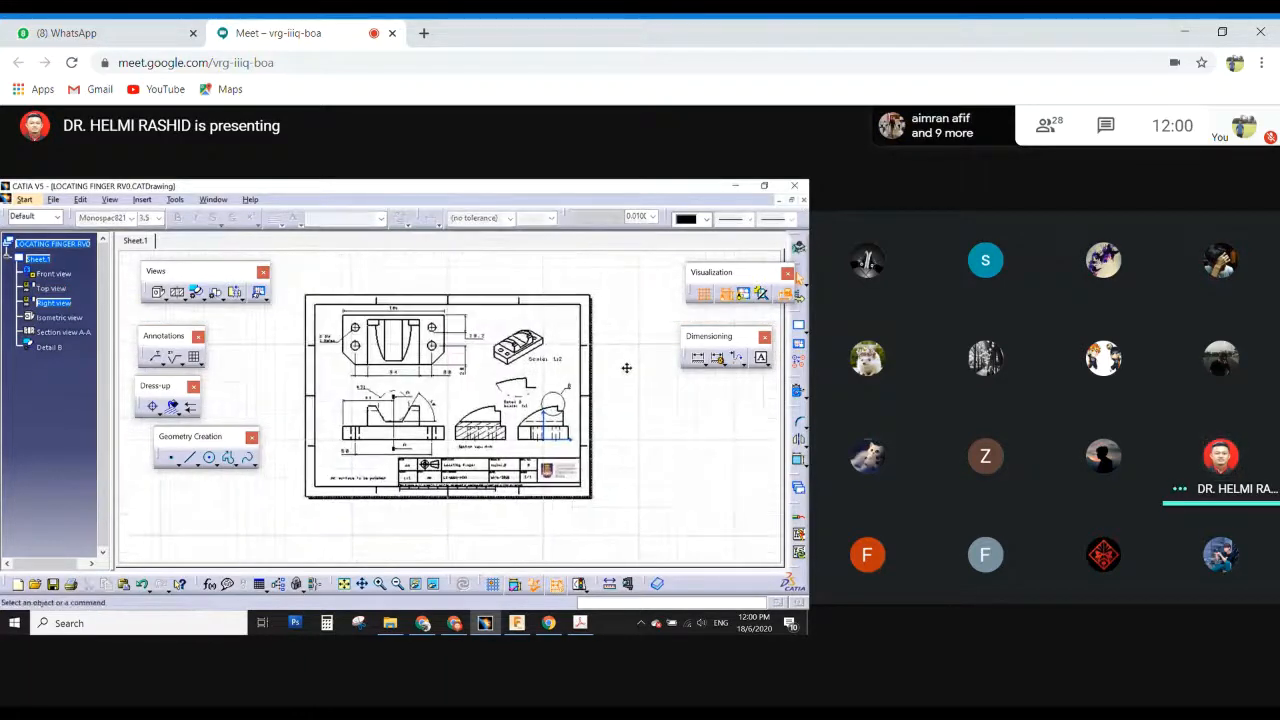
{"action": "key", "text": "ctrl+s"}
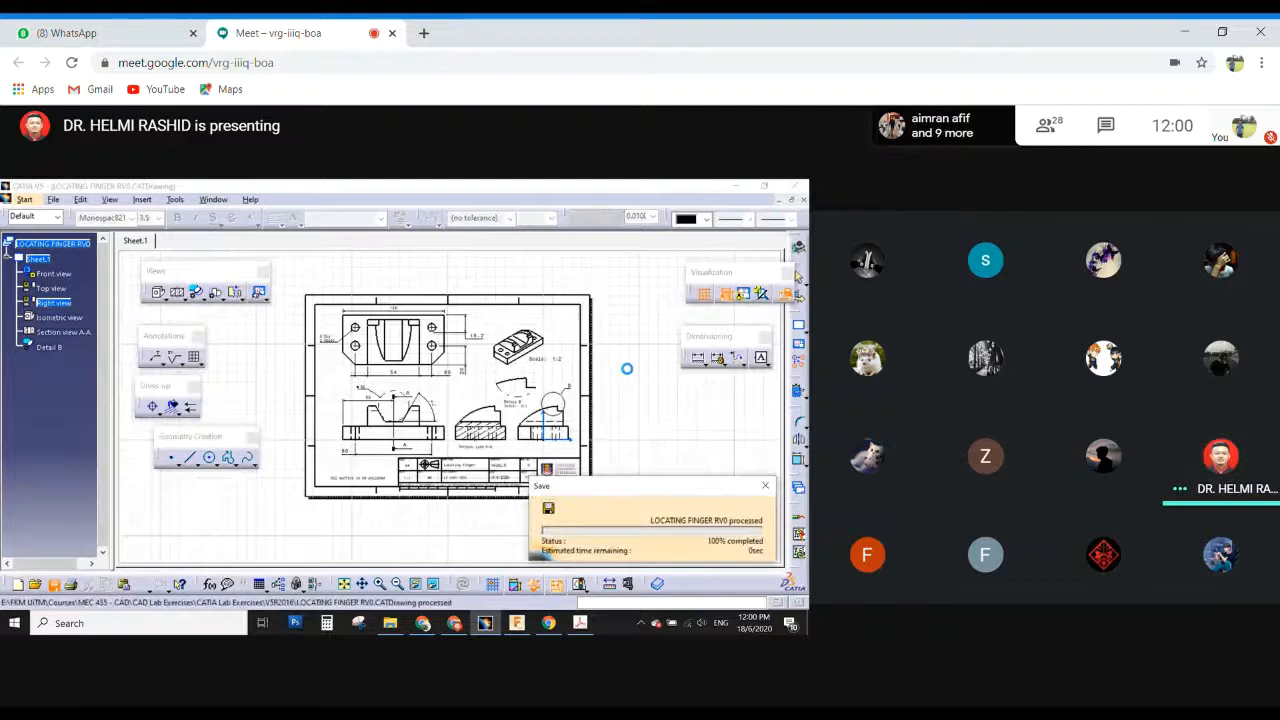